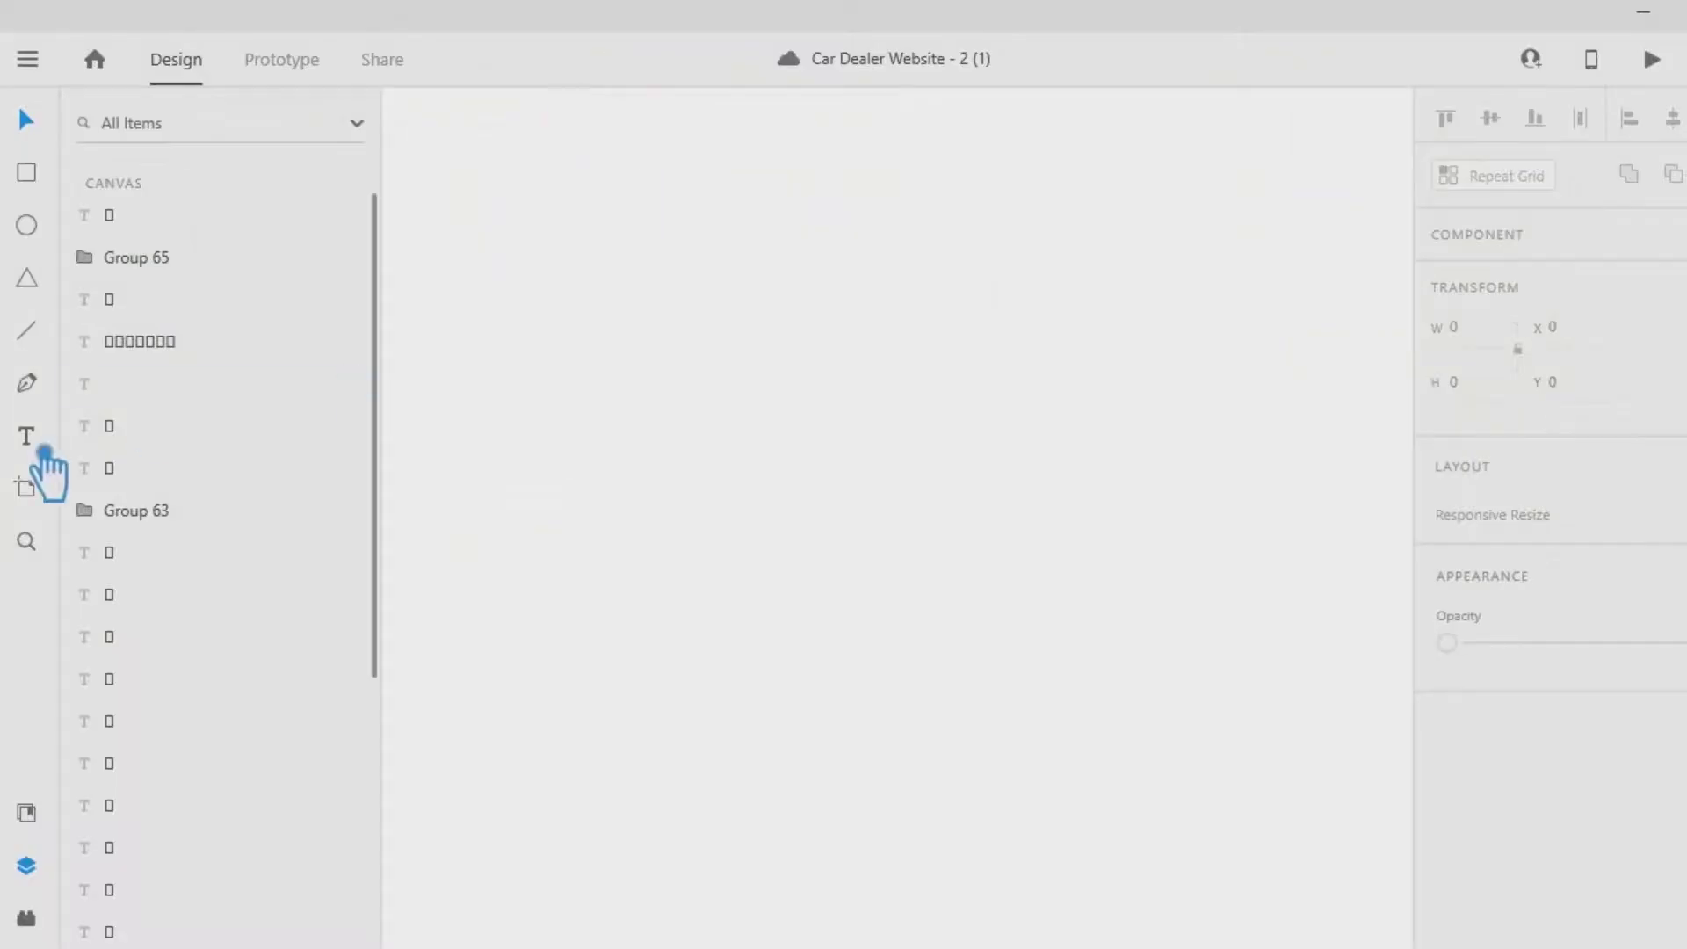
Create a new Web 1280 artboard below the icon collection on the canvas.
left_click(26, 488)
scroll(1679, 606, "down", 10)
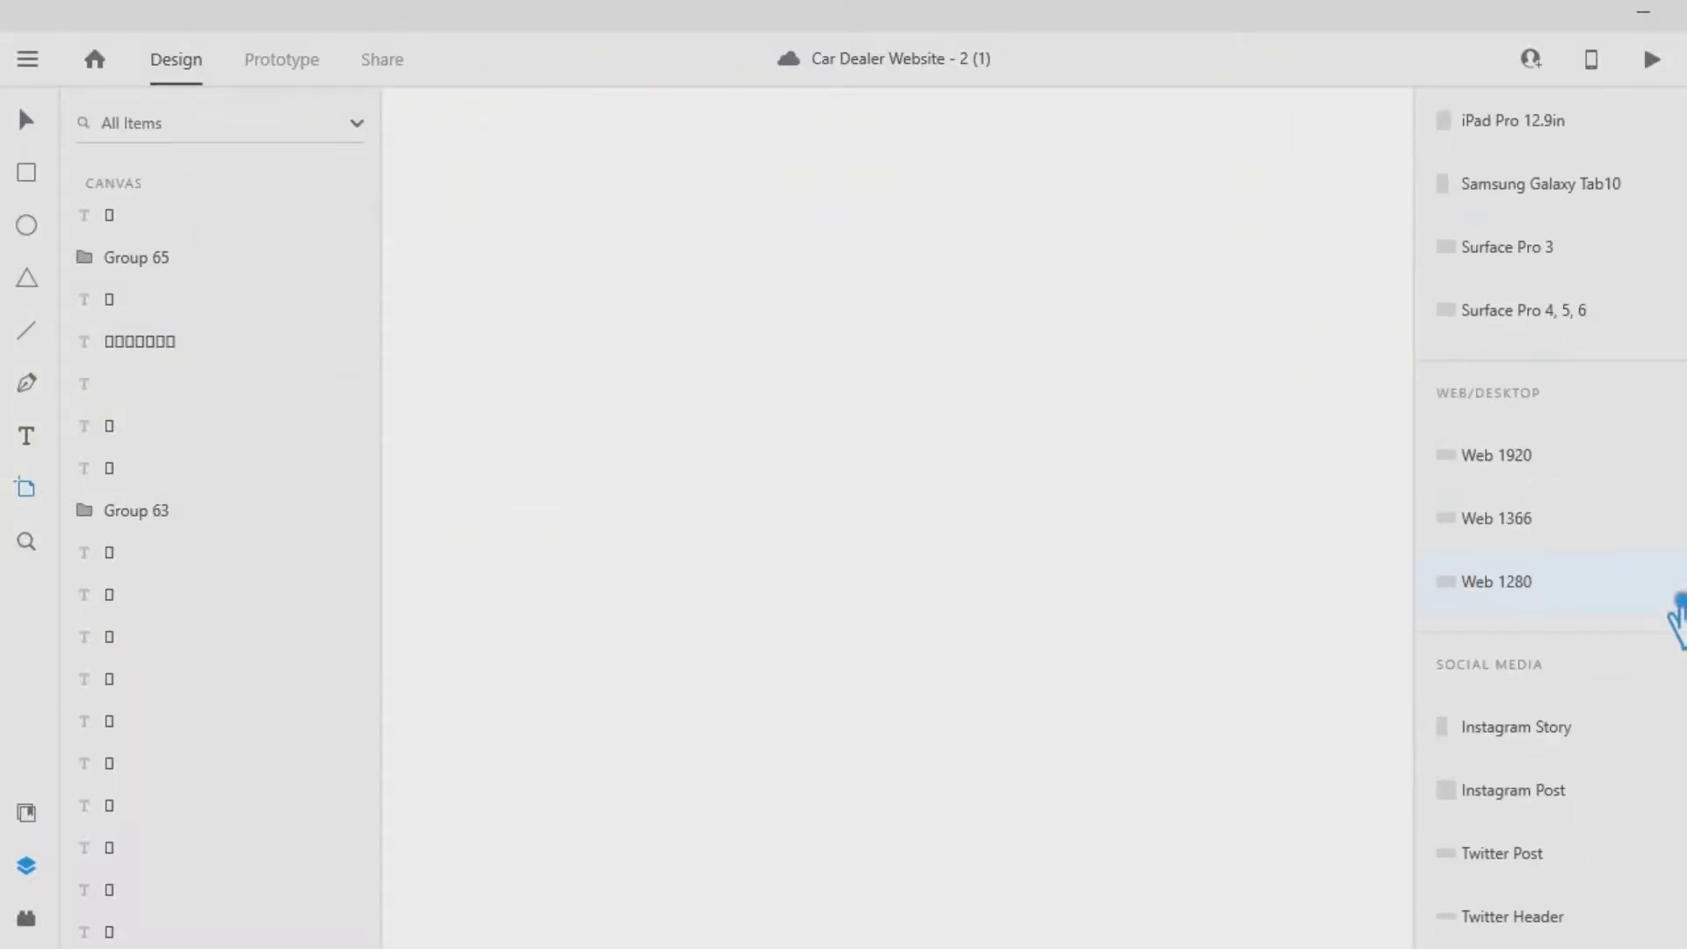
scroll(1677, 602, "up", 10)
scroll(1670, 584, "down", 10)
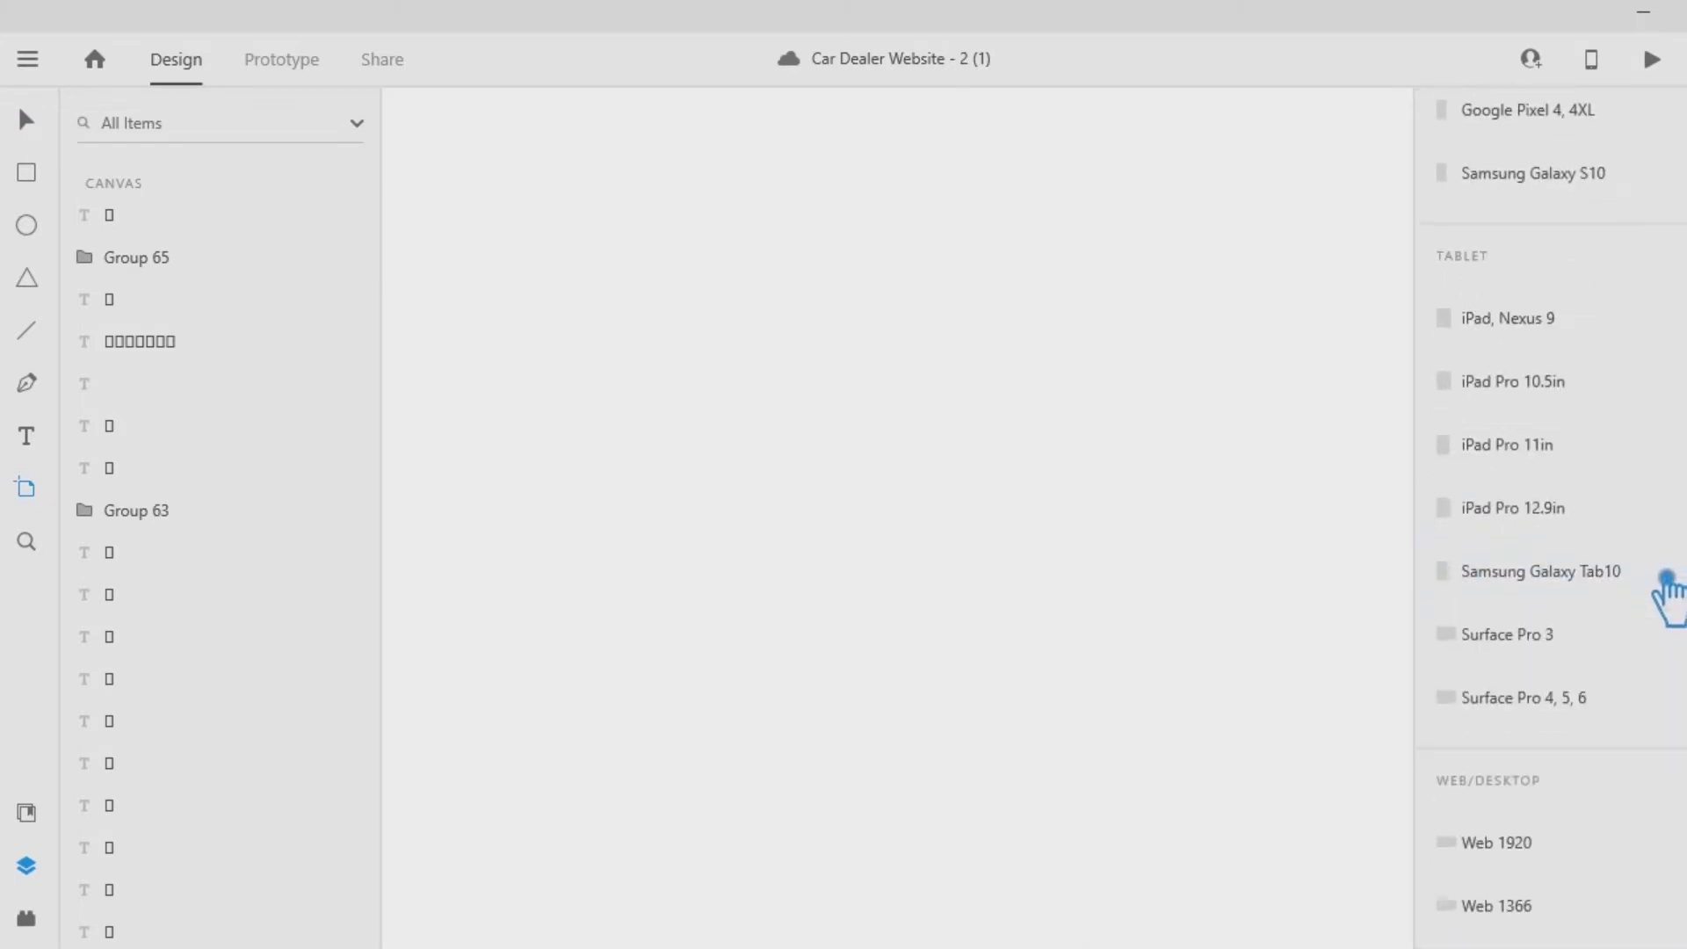
left_click(1670, 582)
scroll(1143, 264, "up", 4)
left_click(26, 122)
left_click(1157, 641)
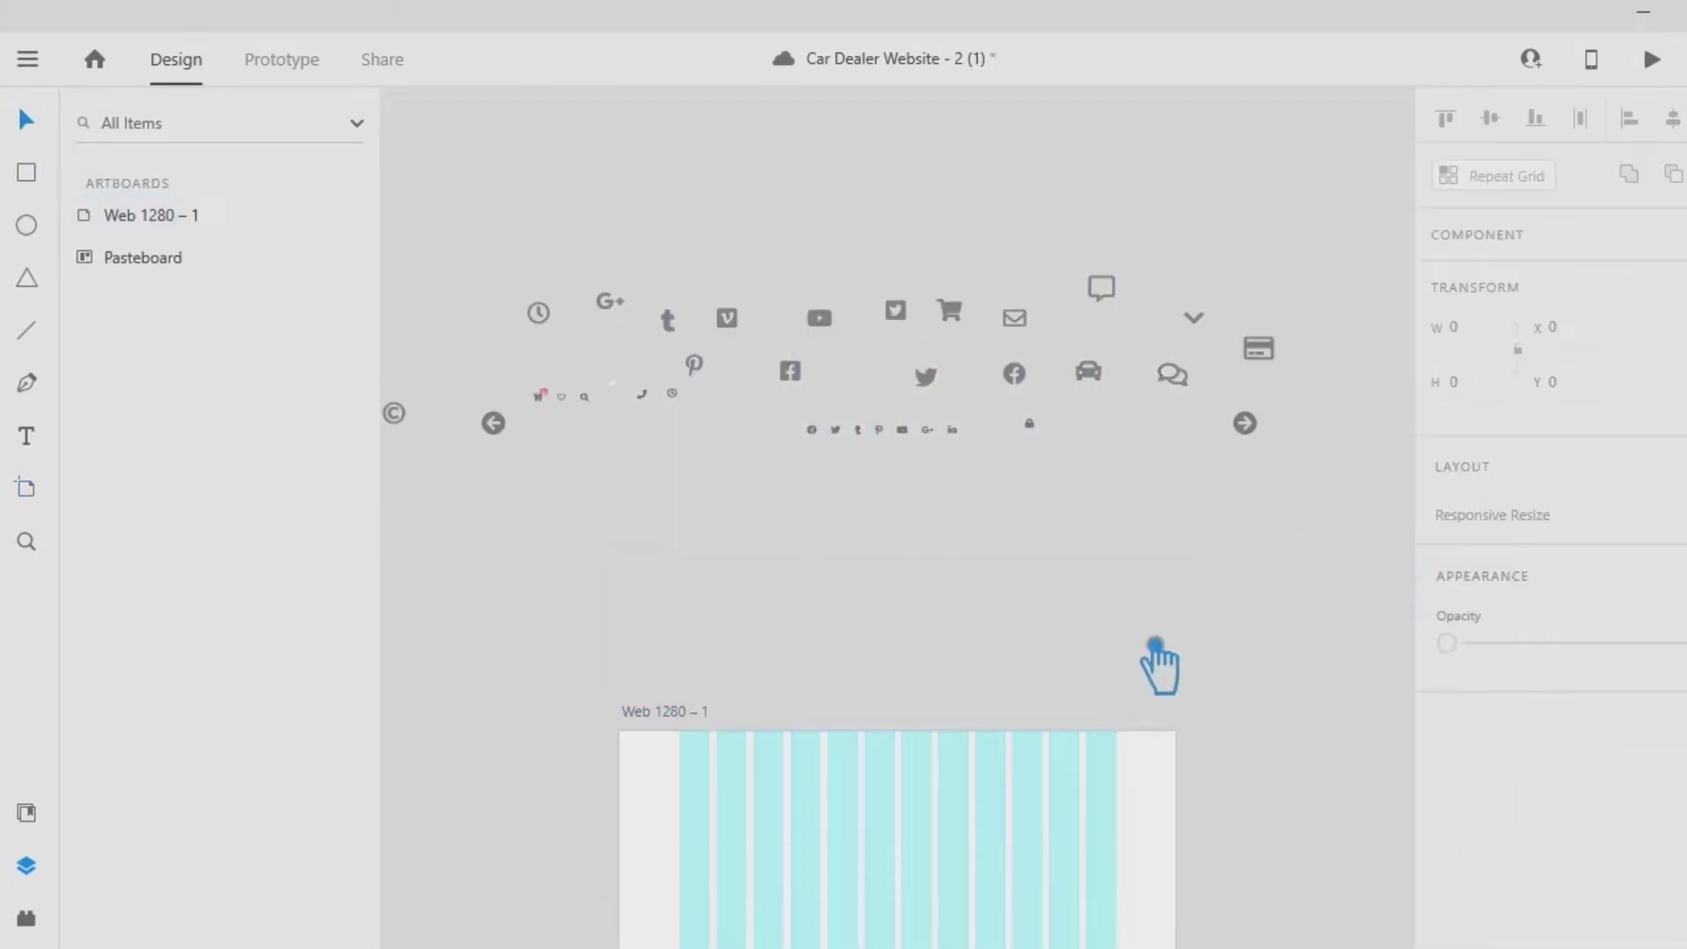
Examine the layout grid and column settings of the Web 1280 artboard.
left_click_drag(1157, 642, 1201, 265)
left_click(1070, 524)
scroll(1681, 751, "down", 5)
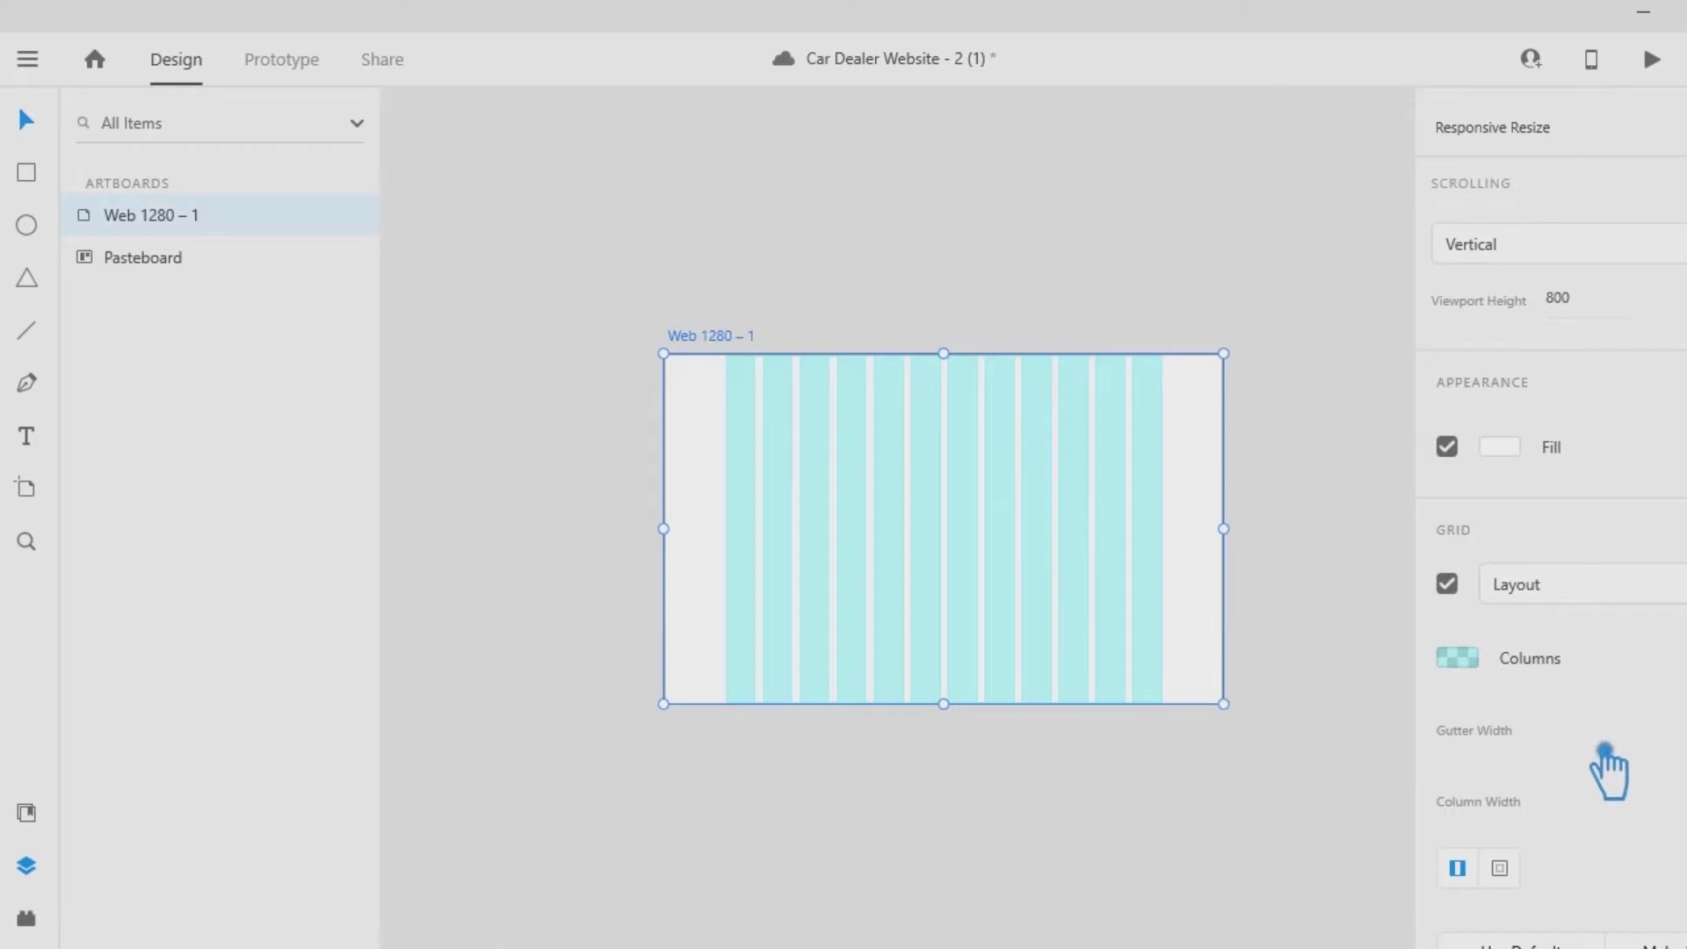
left_click(1325, 572)
key("ctrl+equal")
key("ctrl+equal")
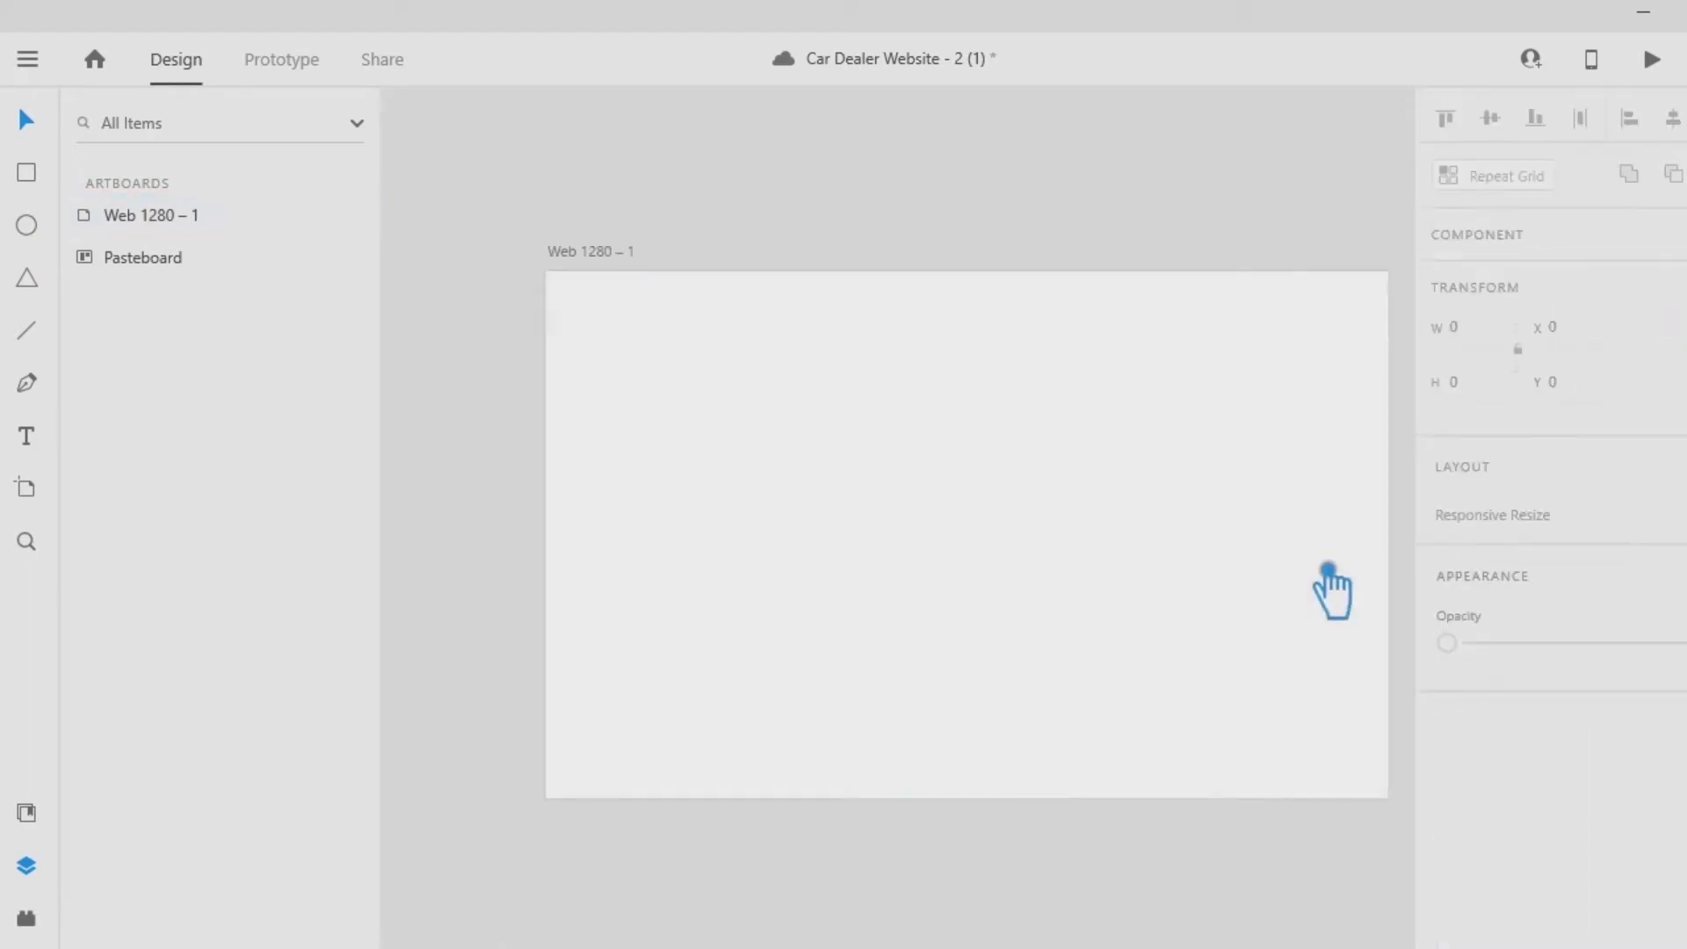
key("ctrl+minus")
scroll(1196, 557, "up", 1)
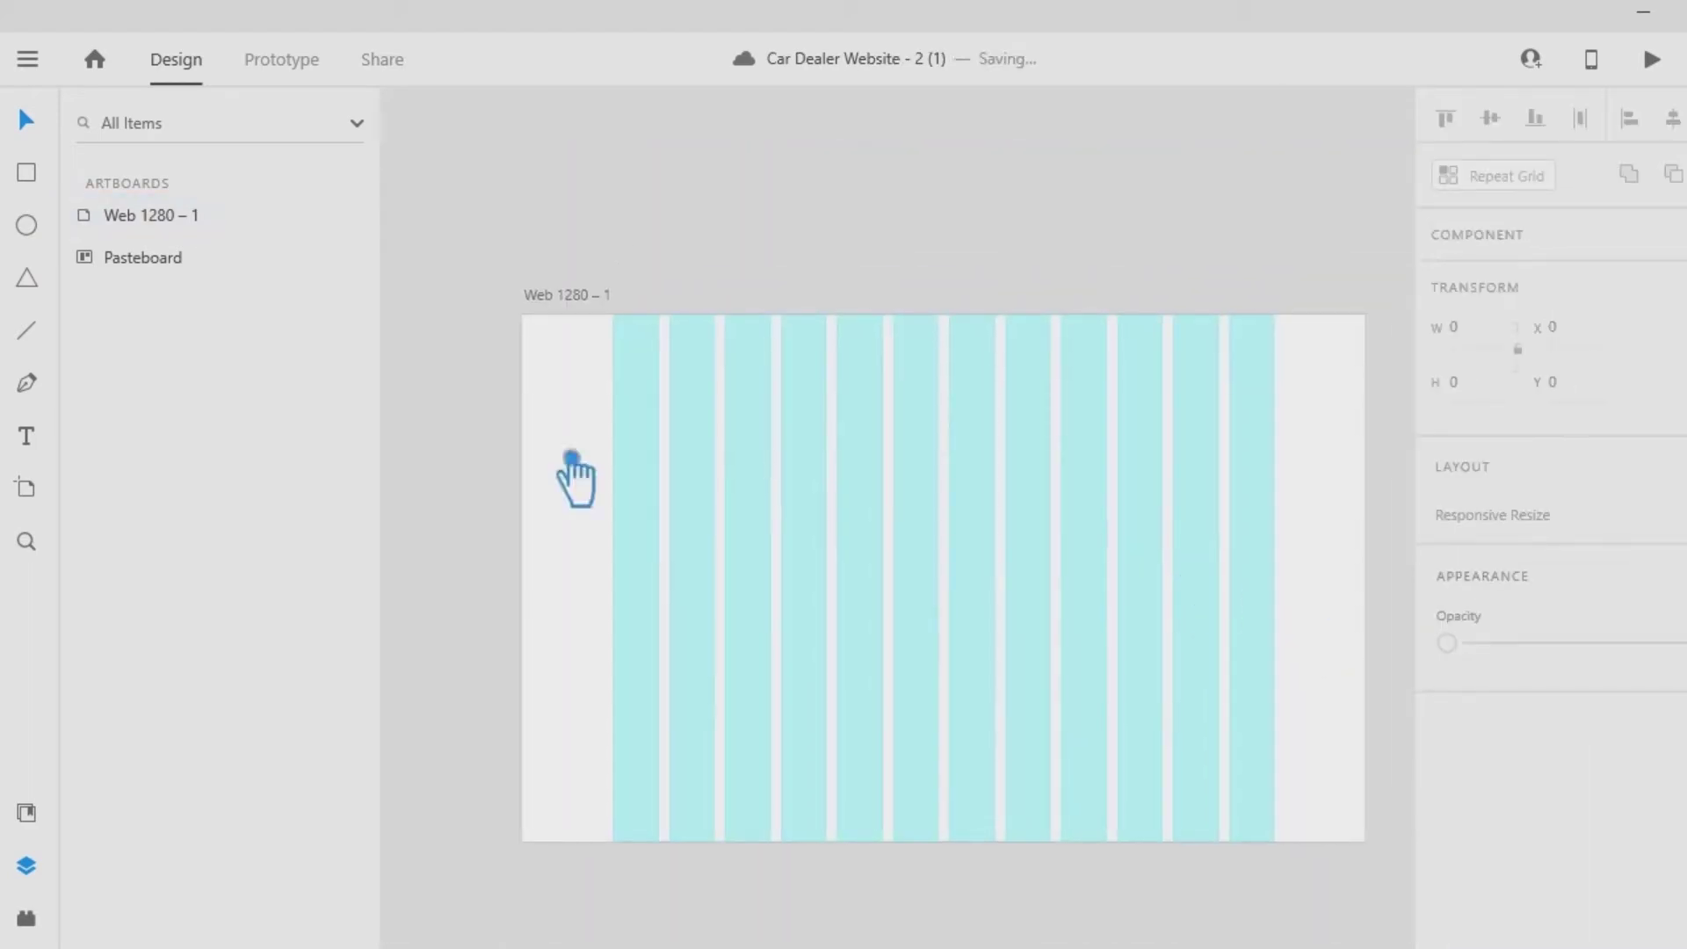
Add the text "AUTO MOTORS" near the top of the artboard, starting at the first grid column.
key("t")
left_click(663, 373)
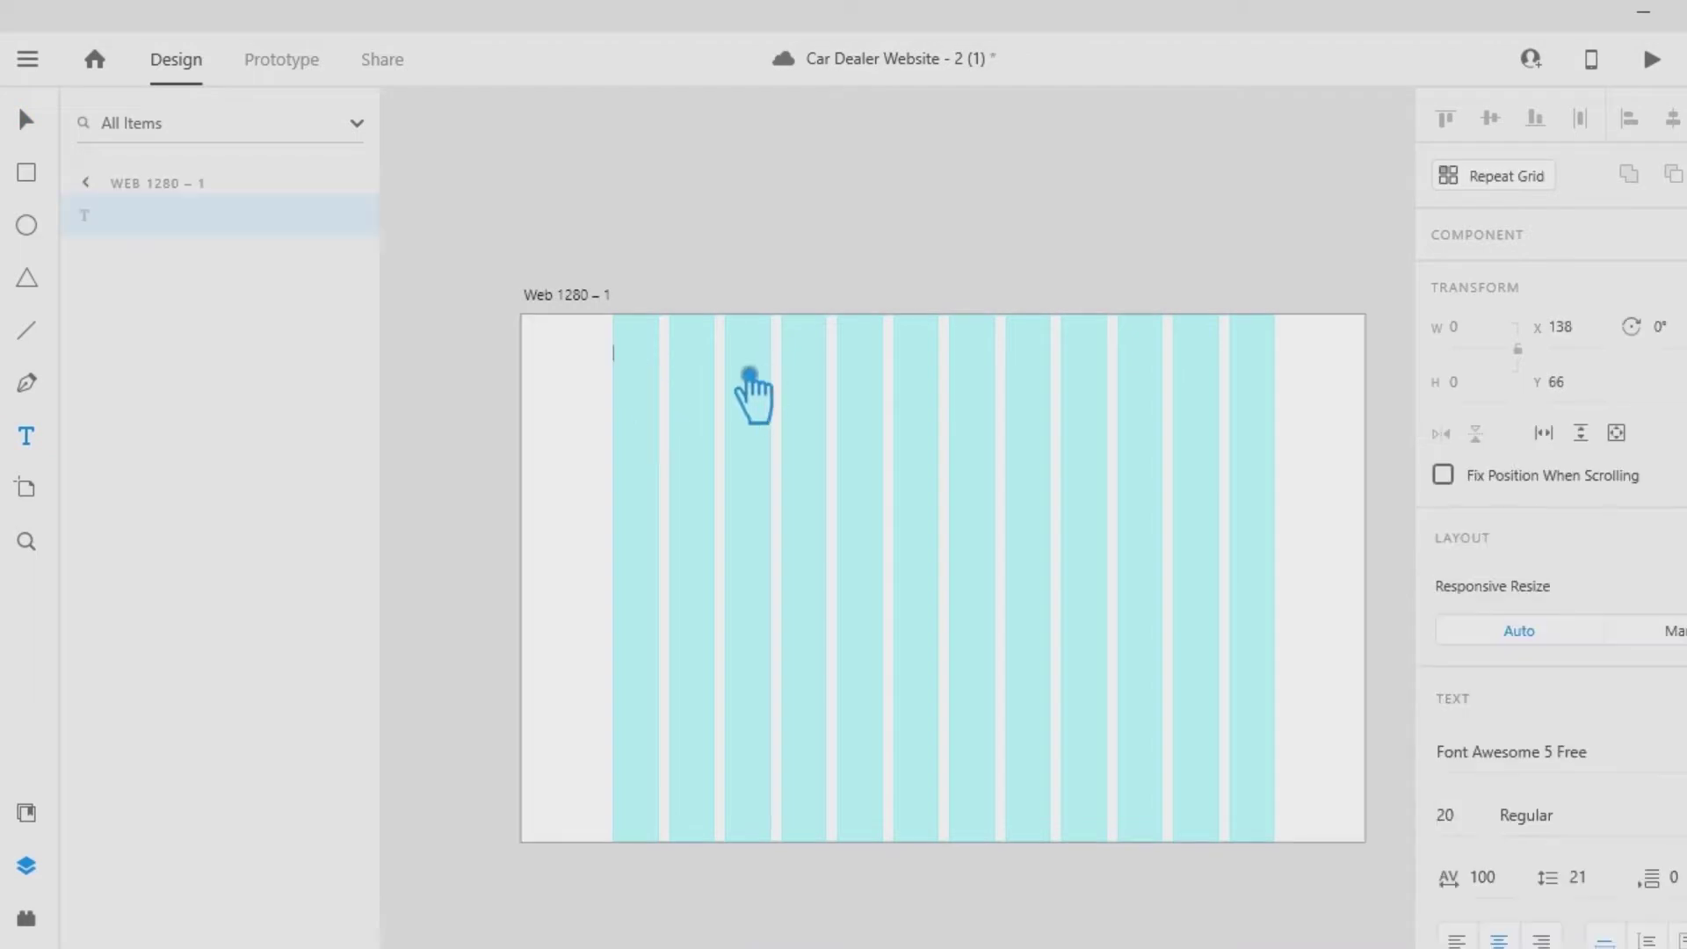
type("AUTO MOTORS")
left_click(26, 120)
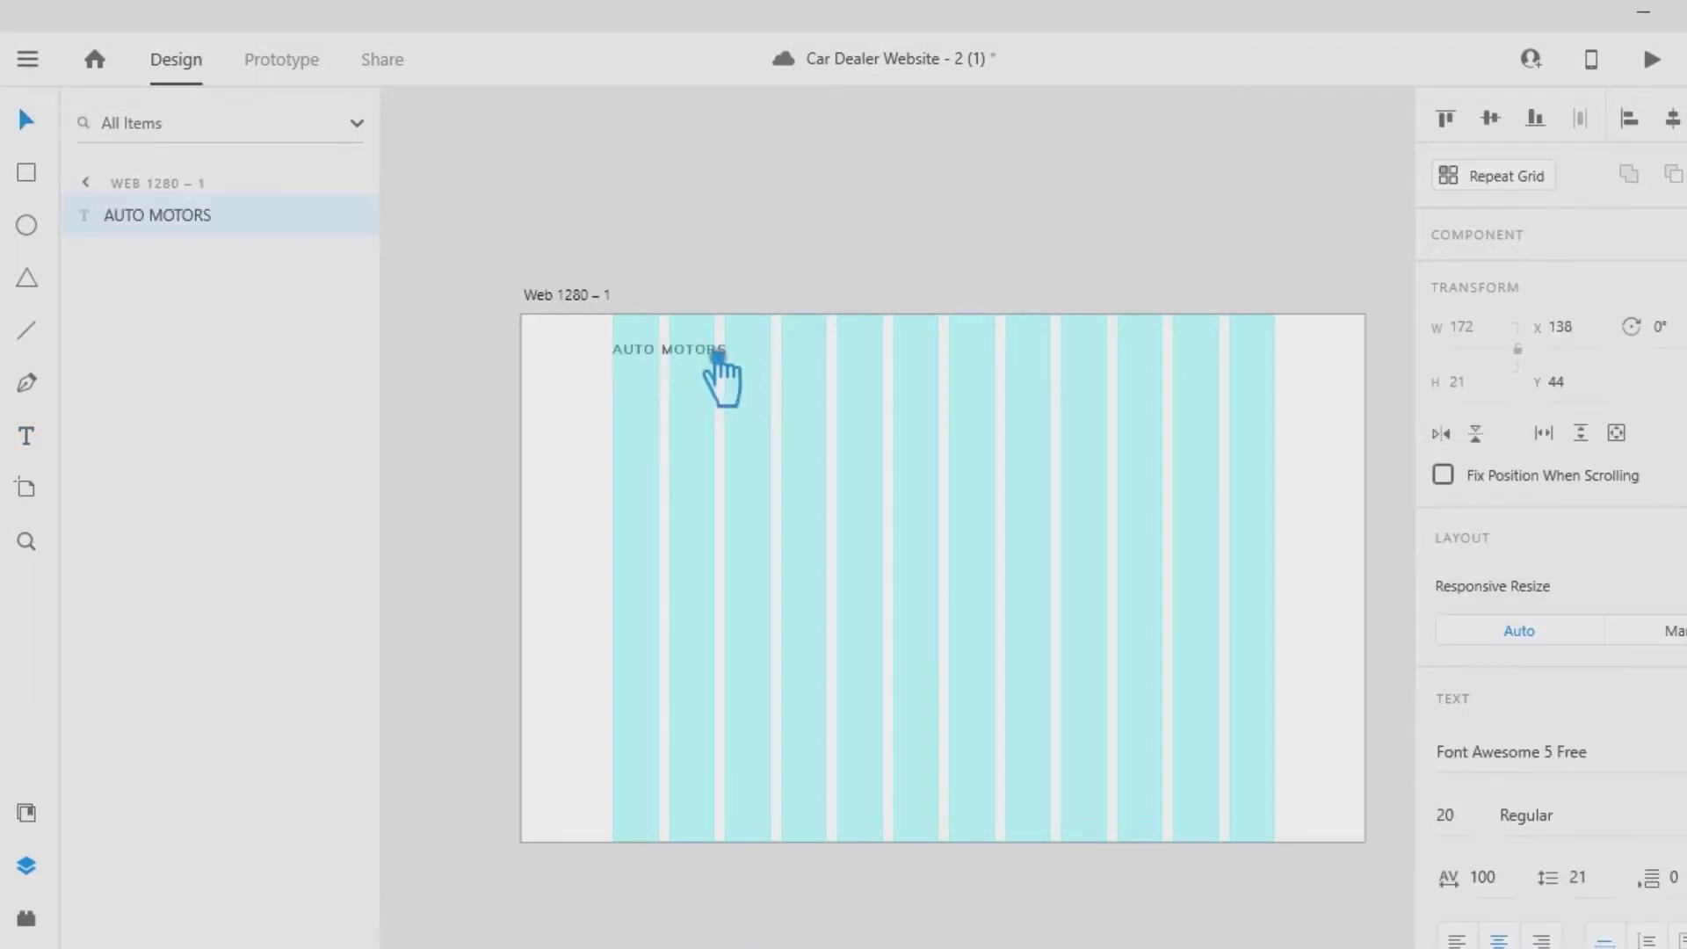
Try several fonts on the AUTO MOTORS text and set it to Abbey.
key("ctrl+equal")
left_click(1662, 765)
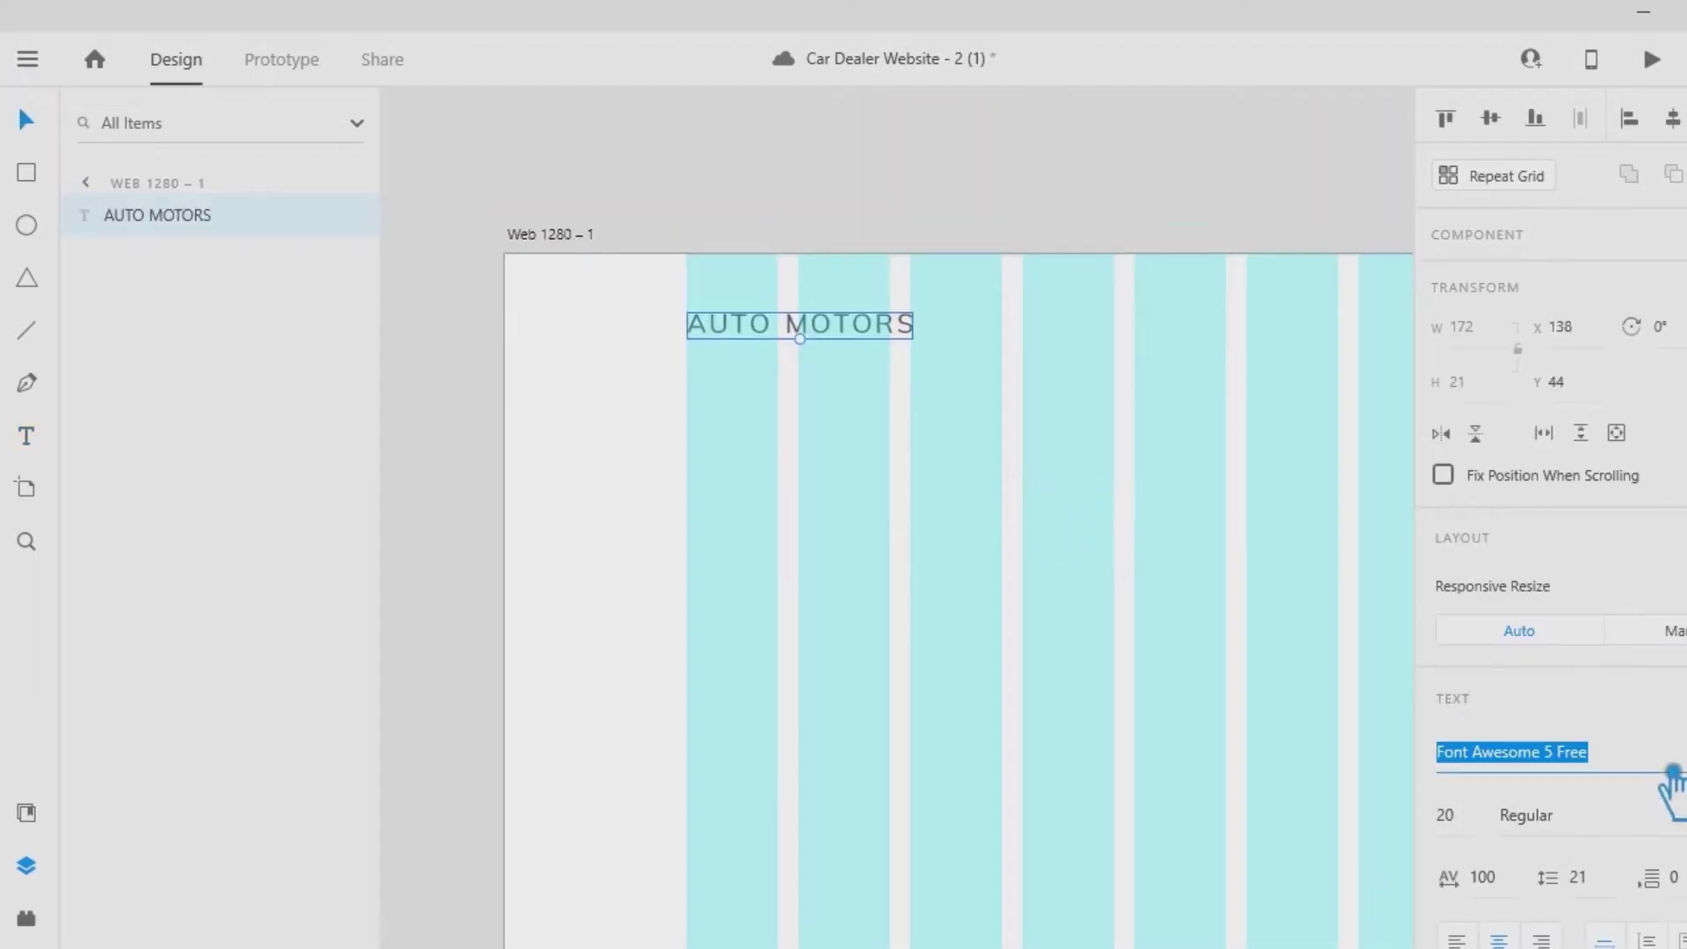
type("Roboto")
key("Return")
type("A")
key("Return")
key("Up")
key("Up")
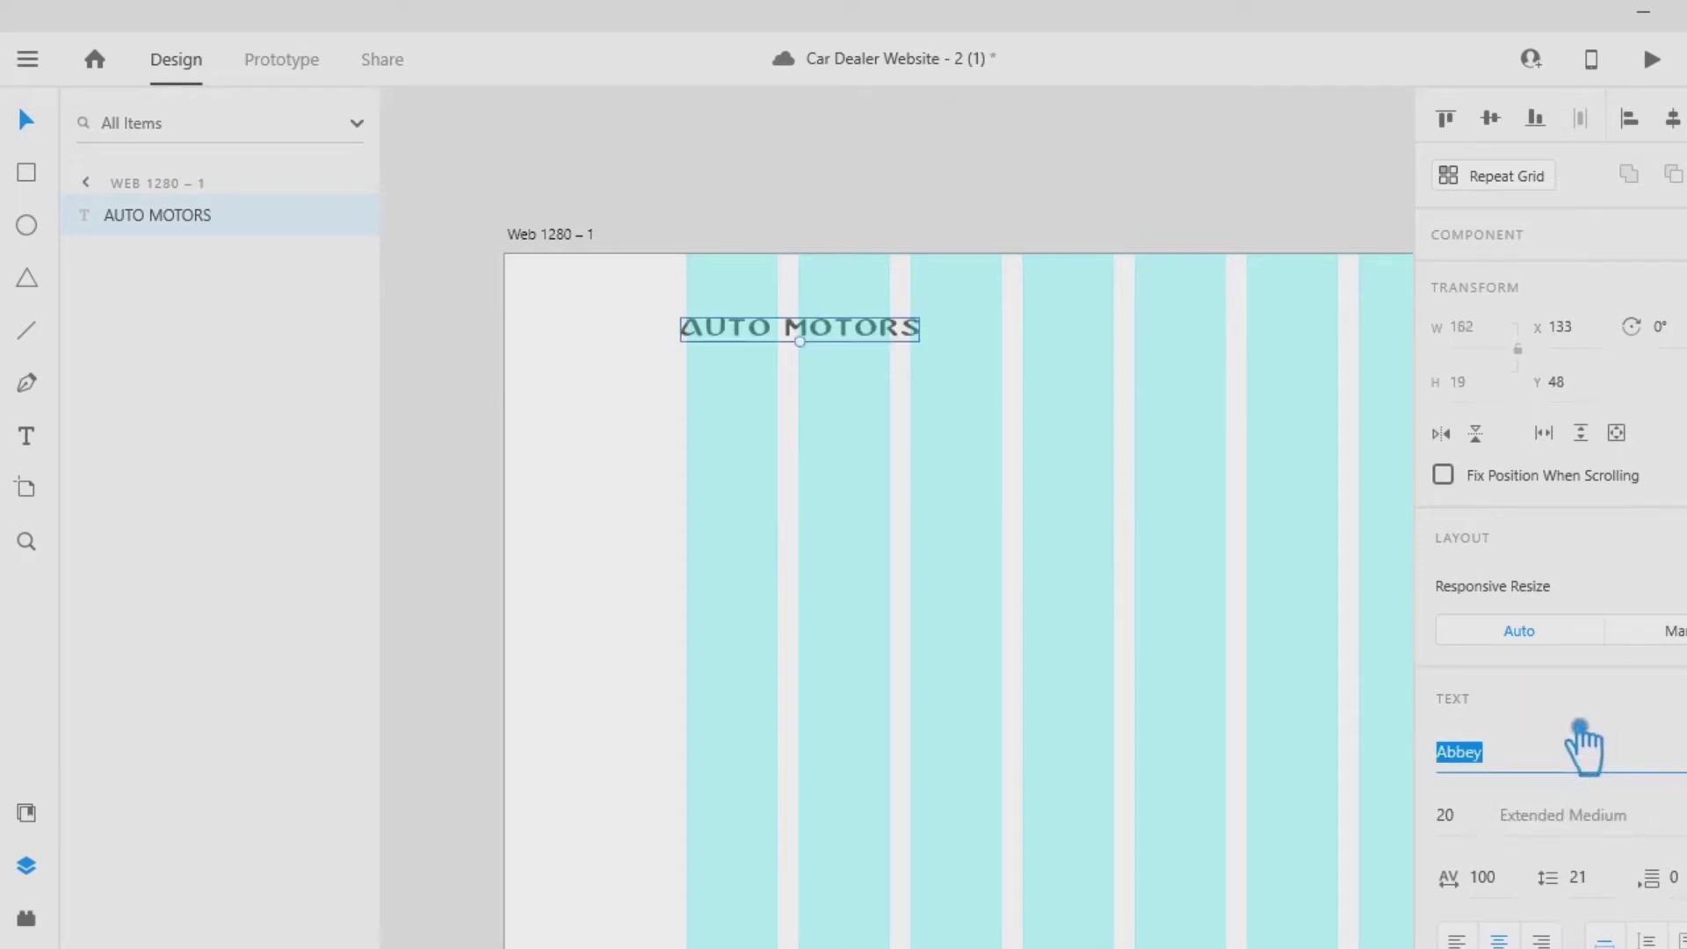
Set the AUTO MOTORS text to size 35 with character spacing -45 and align it with the first grid column.
scroll(1609, 745, "down", 2)
left_click(1478, 747)
type("0")
key("Return")
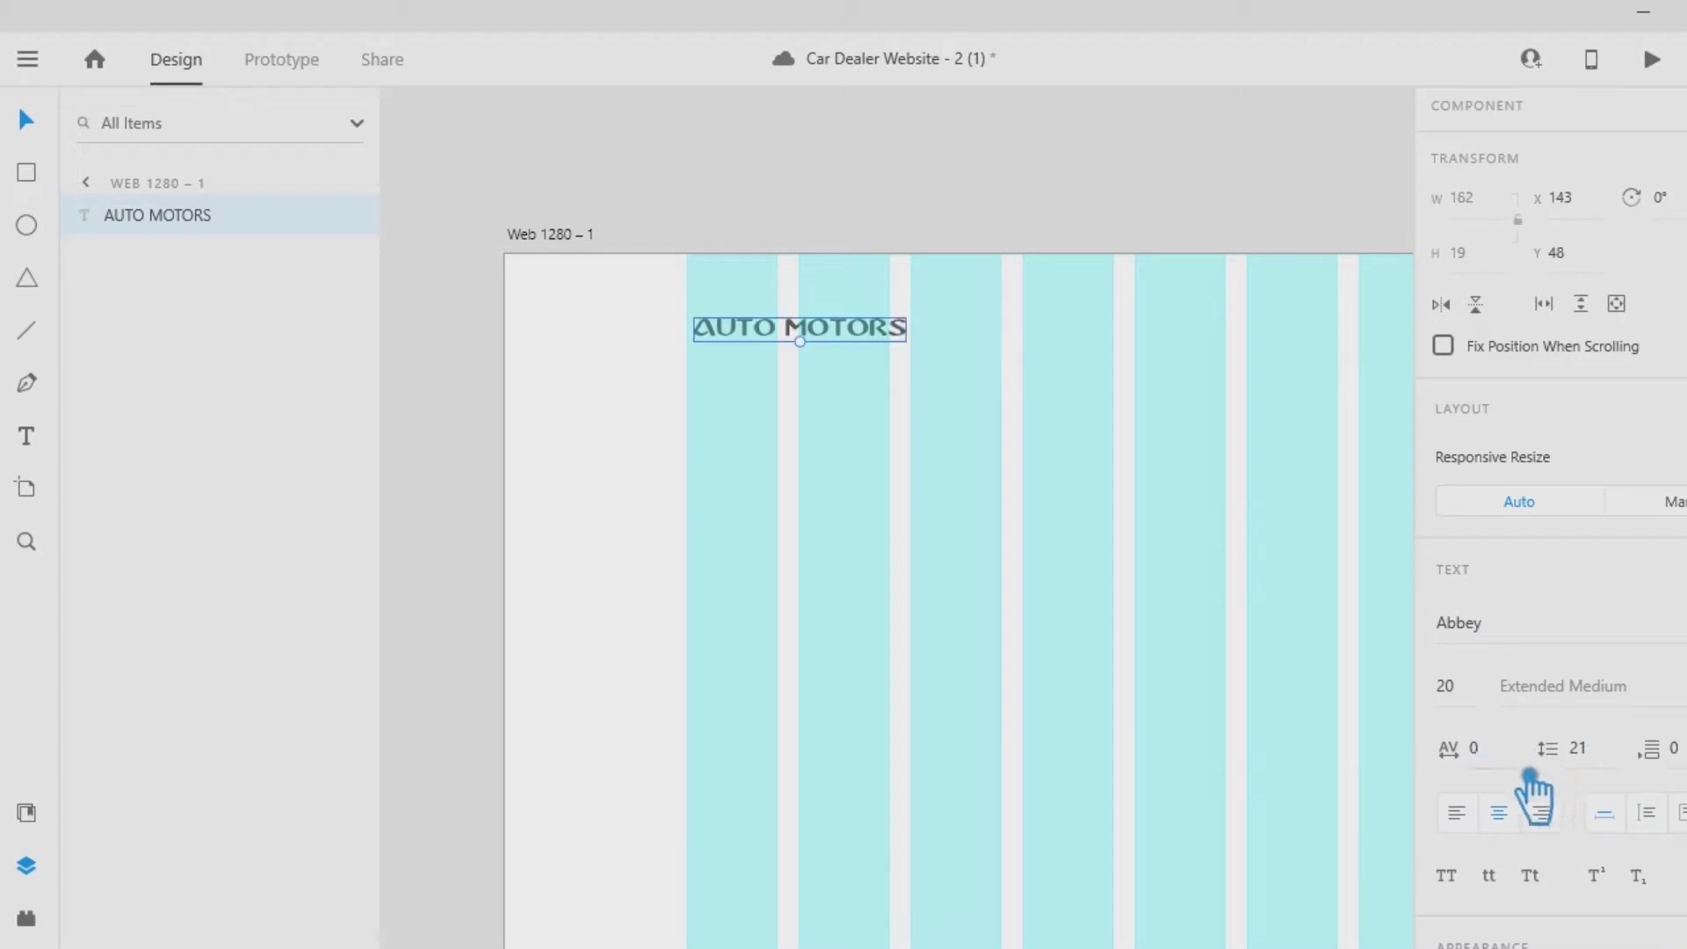
left_click(1429, 699)
key("Return")
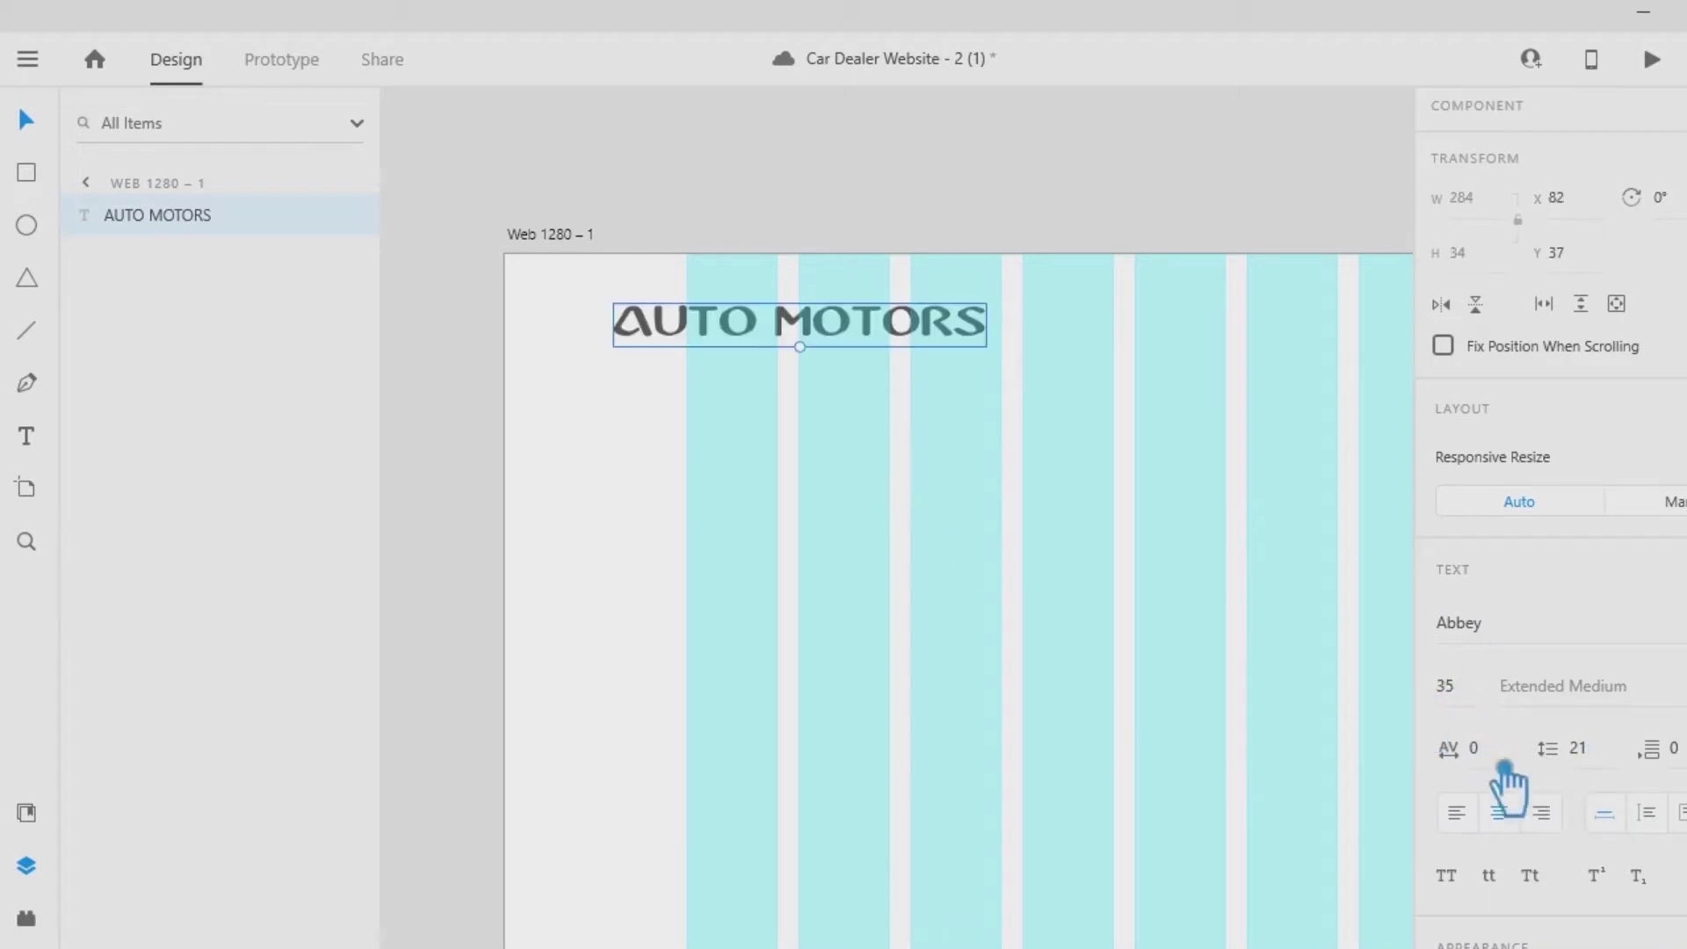
type("-30")
key("Return")
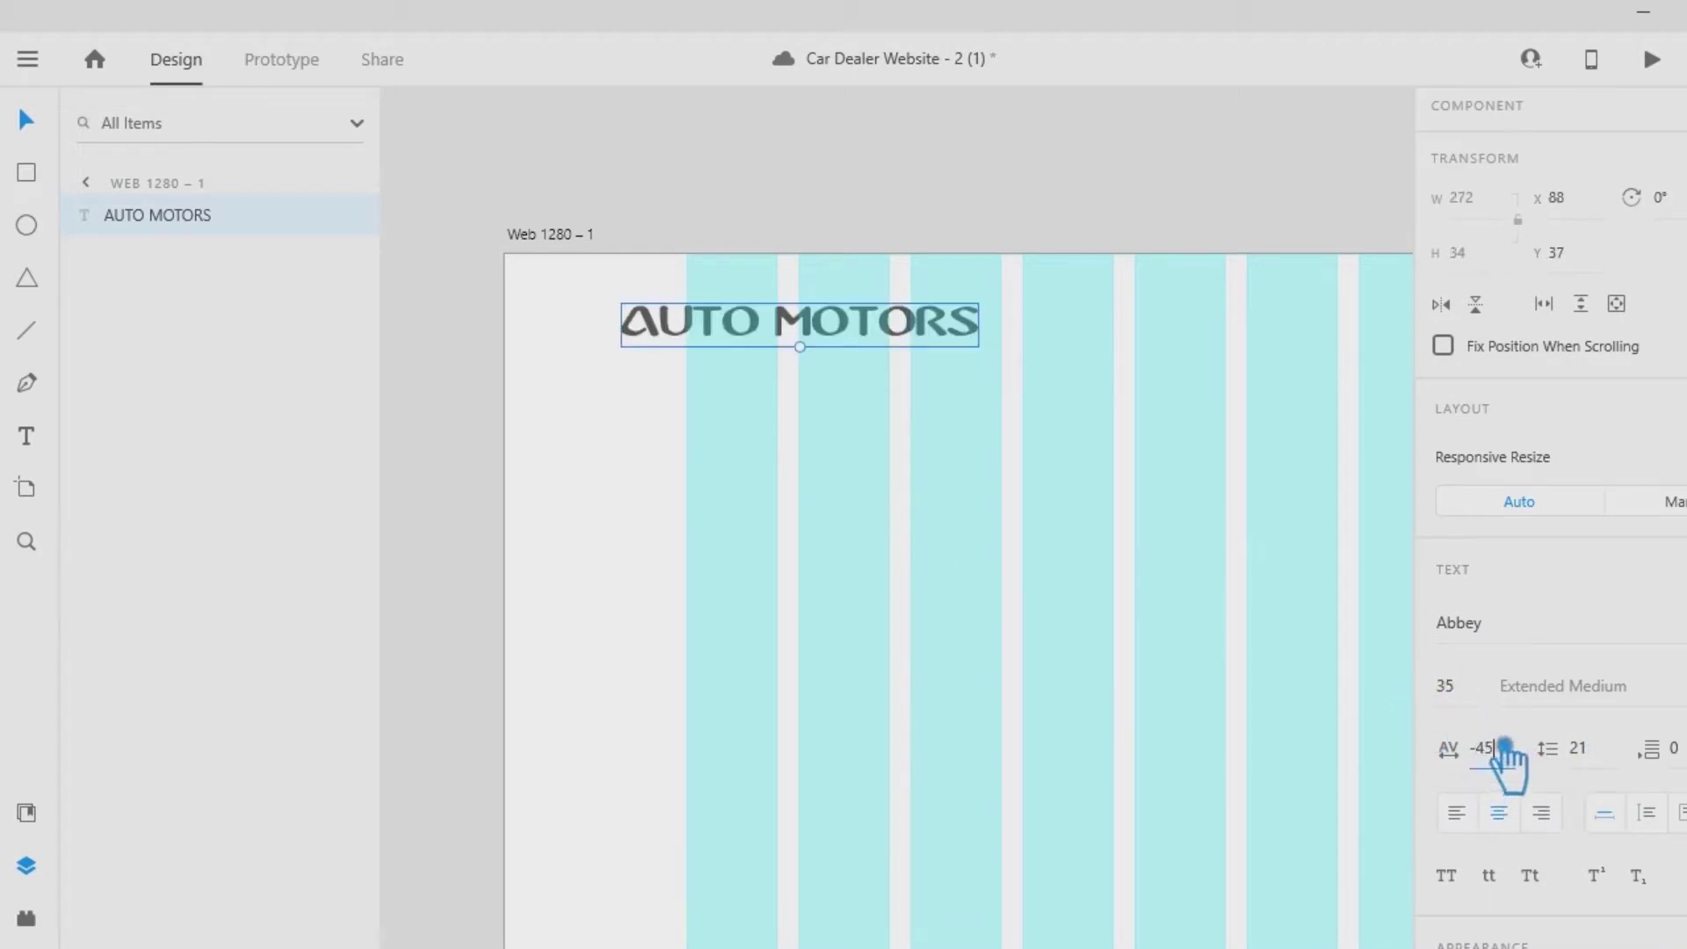
left_click(848, 370)
left_click_drag(810, 361, 874, 379)
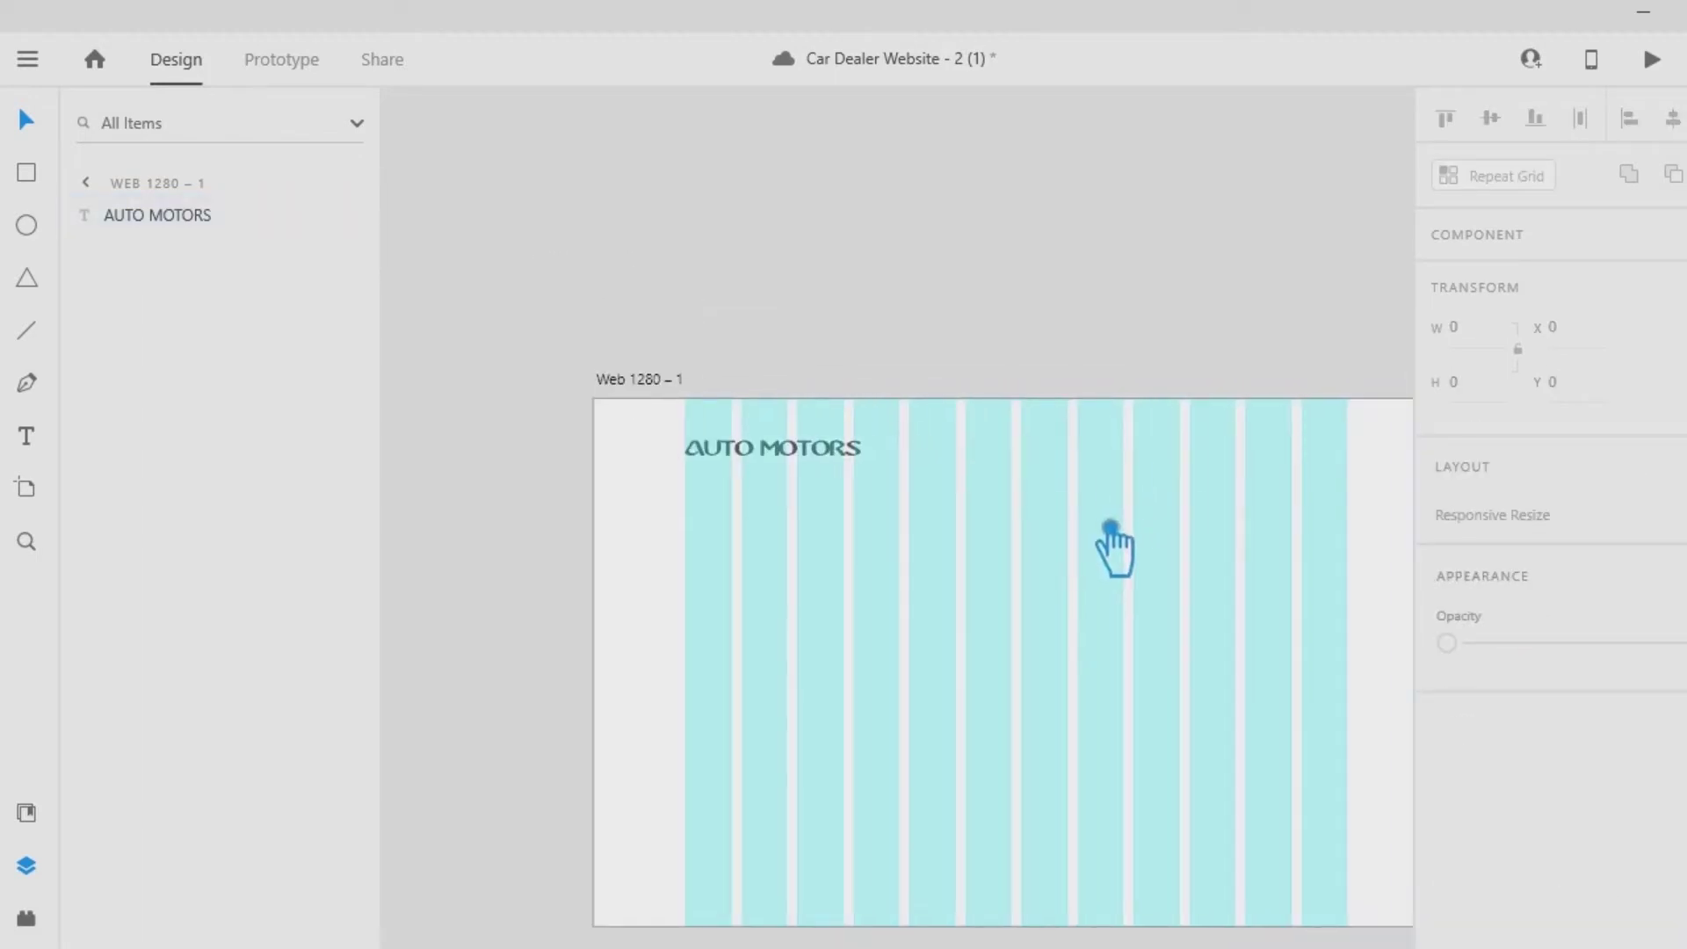
Break the AUTO MOTORS text into two lines, with MOTORS beneath AUTO.
left_click(824, 457)
double_click(864, 444)
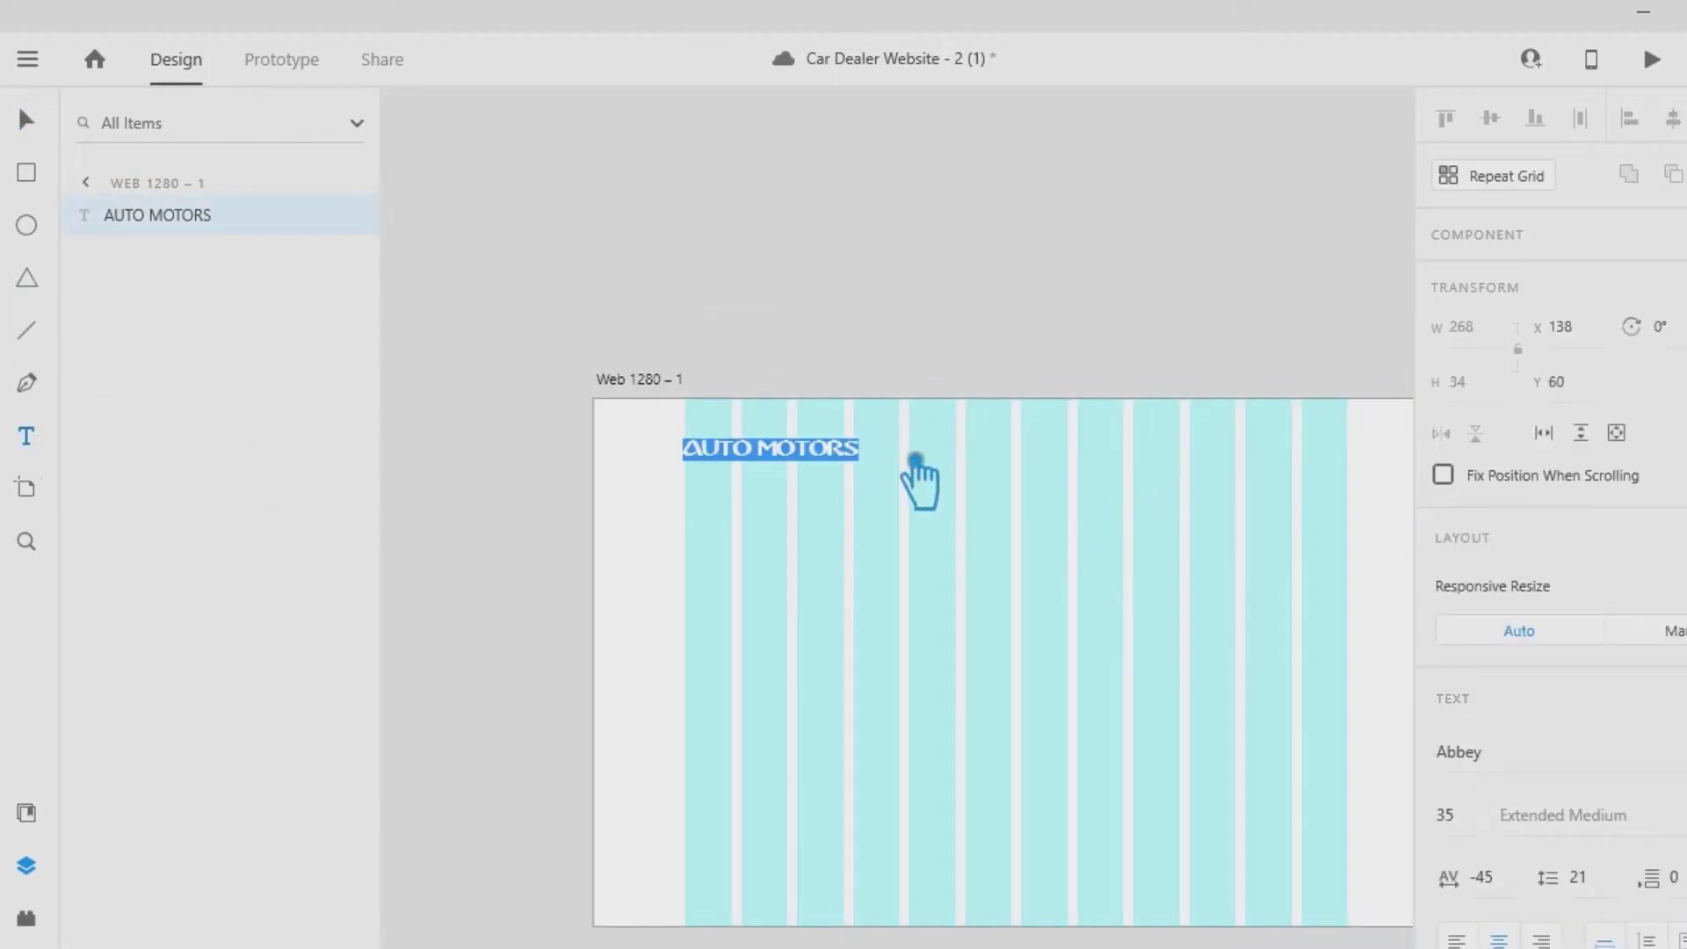
left_click(758, 450)
key("Return")
Set the logo text's line spacing to 35 and move it back to the first grid column.
left_click(28, 120)
scroll(1629, 648, "down", 3)
left_click(1591, 618)
key("Return")
key("Return")
left_click(908, 362)
left_click_drag(809, 477, 772, 476)
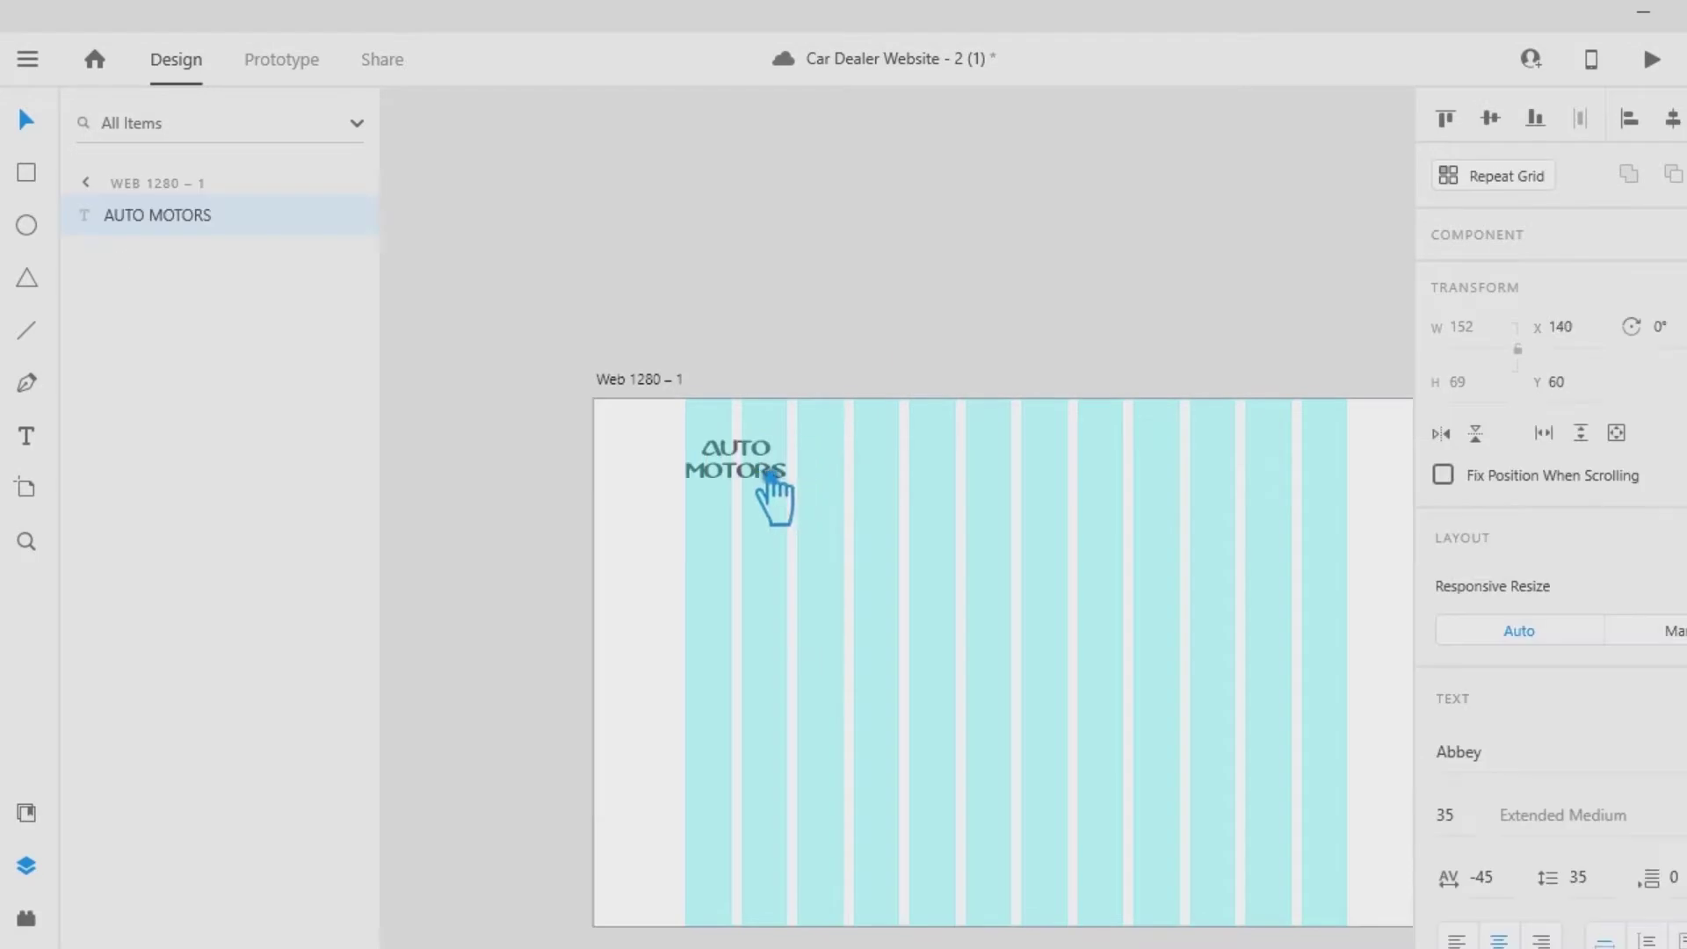
Set the logo text's character spacing to -40 and its font to Achtung! Polizei.
left_click_drag(1485, 878, 1508, 882)
left_click(1505, 749)
key("Down")
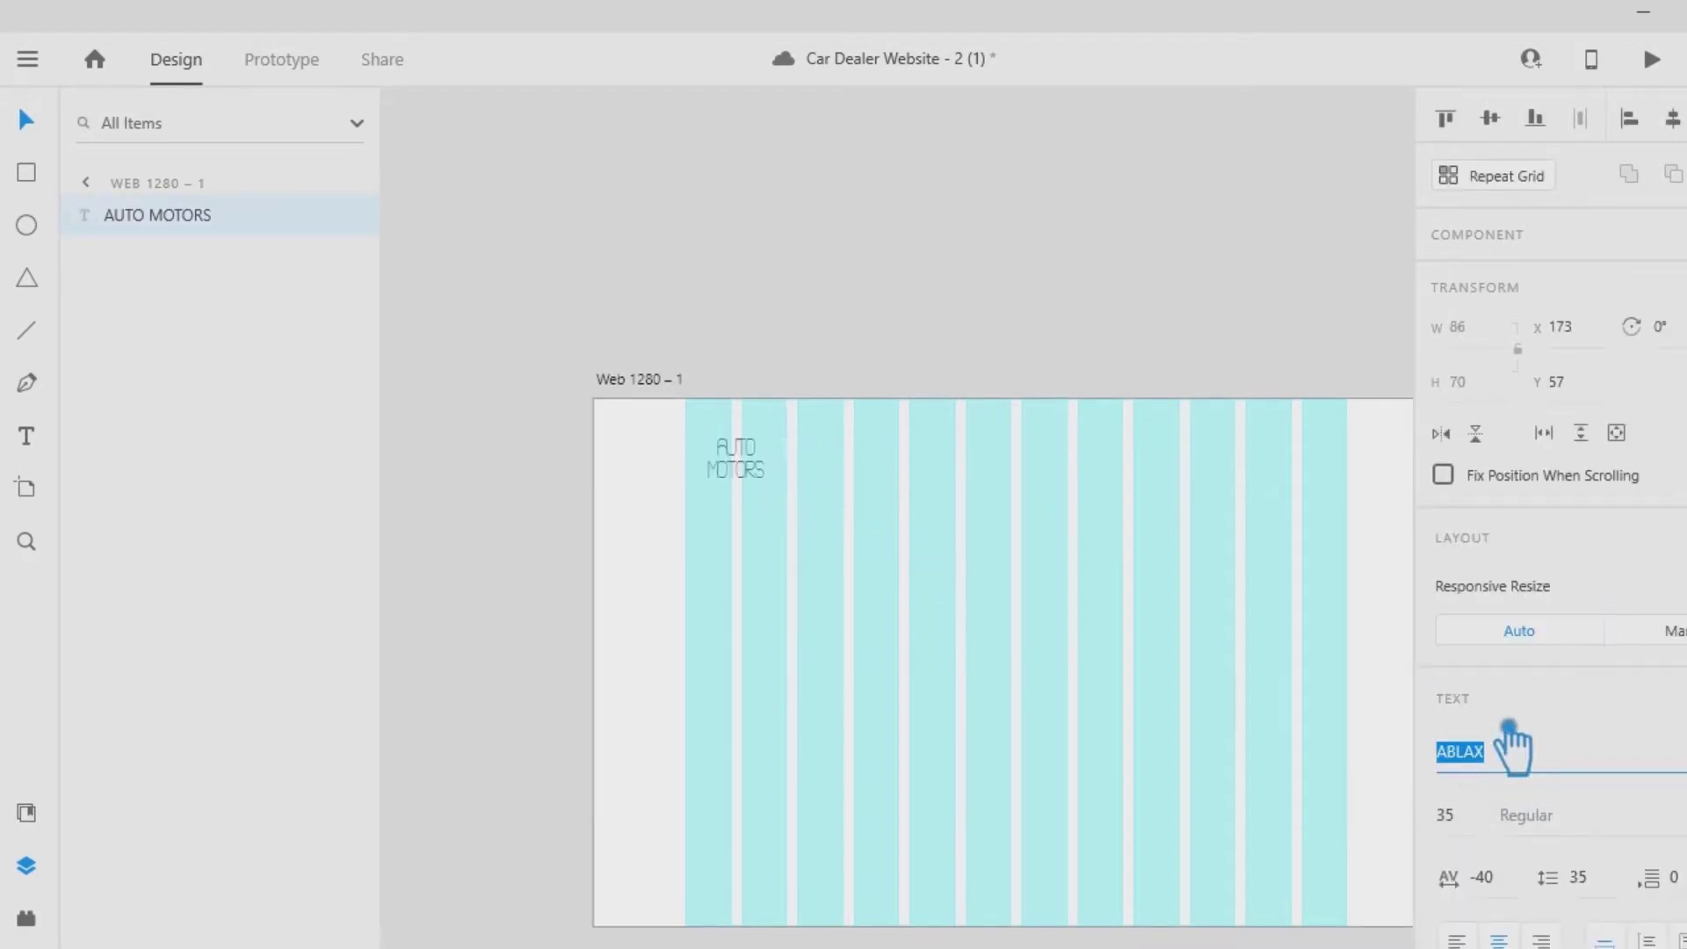
key("Down")
key("Down")
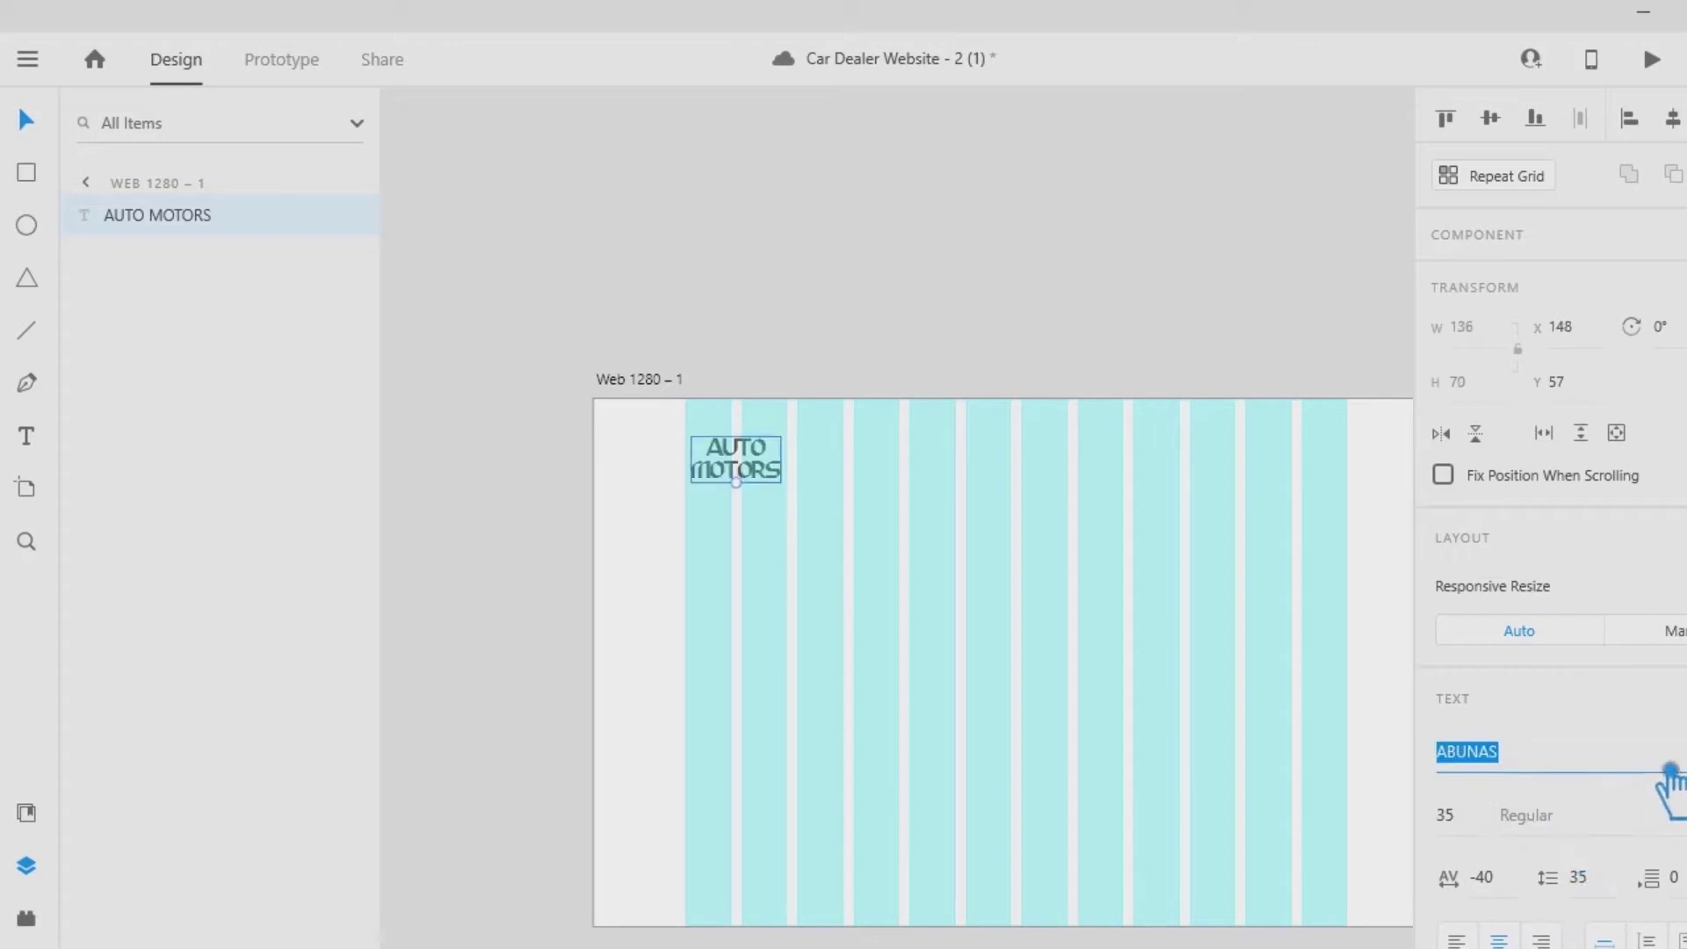
key("Down")
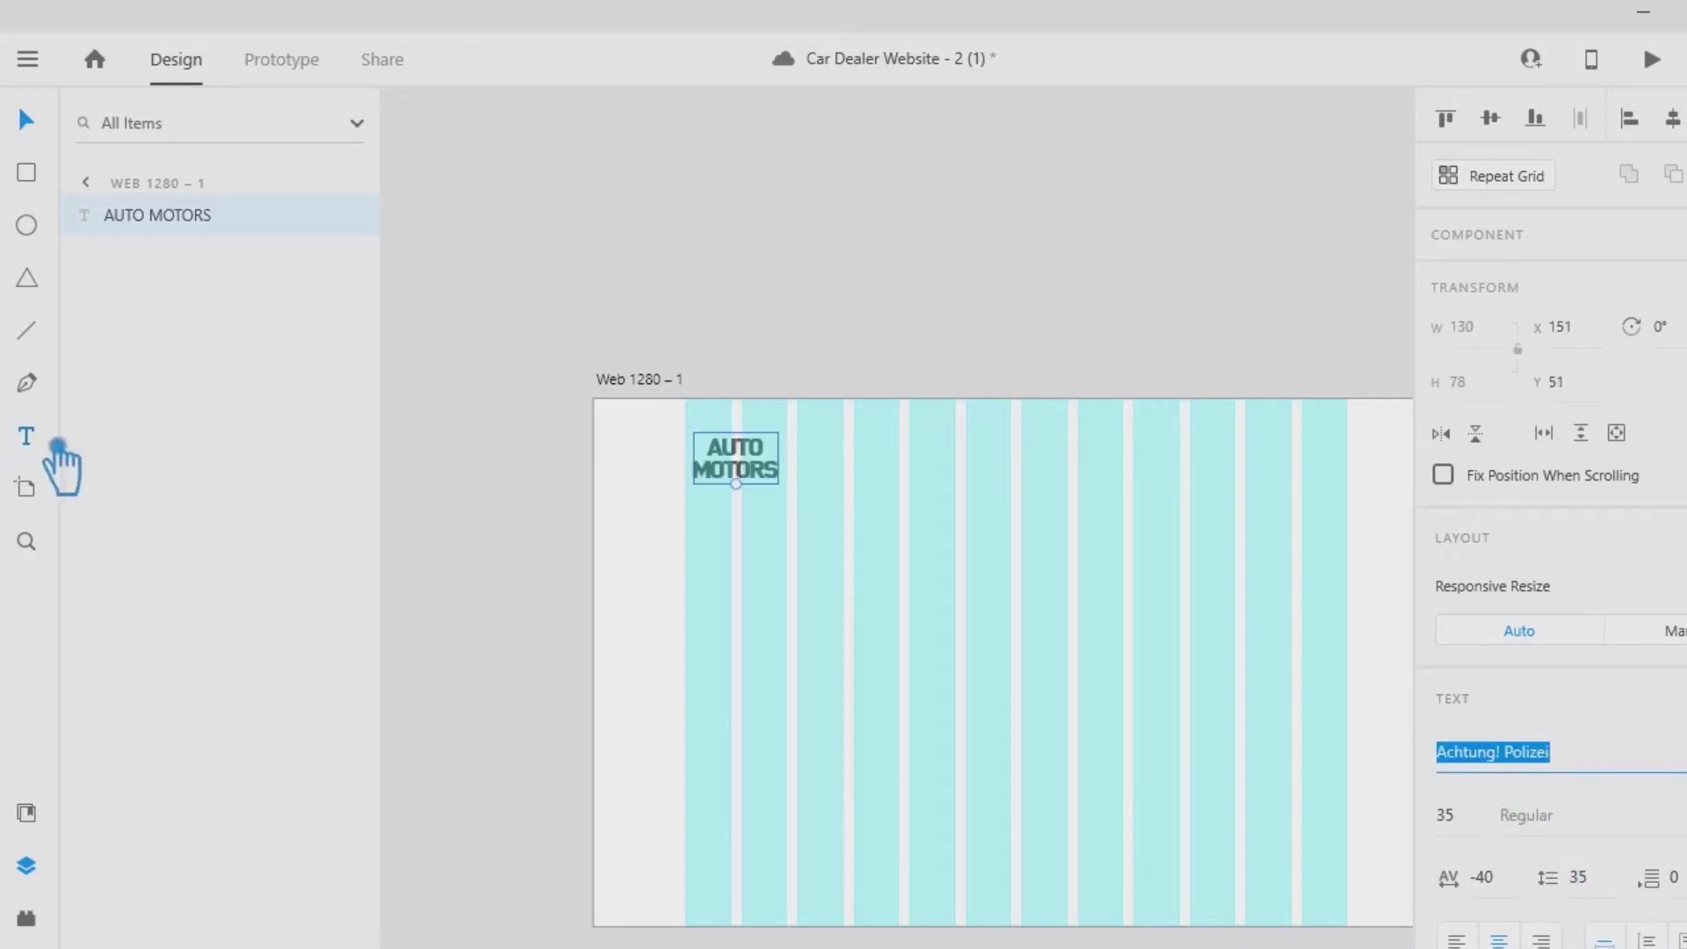
Set only the word AUTO in the logo to size 20 with character spacing 800.
double_click(758, 450)
left_click_drag(747, 450, 655, 450)
left_click(778, 472)
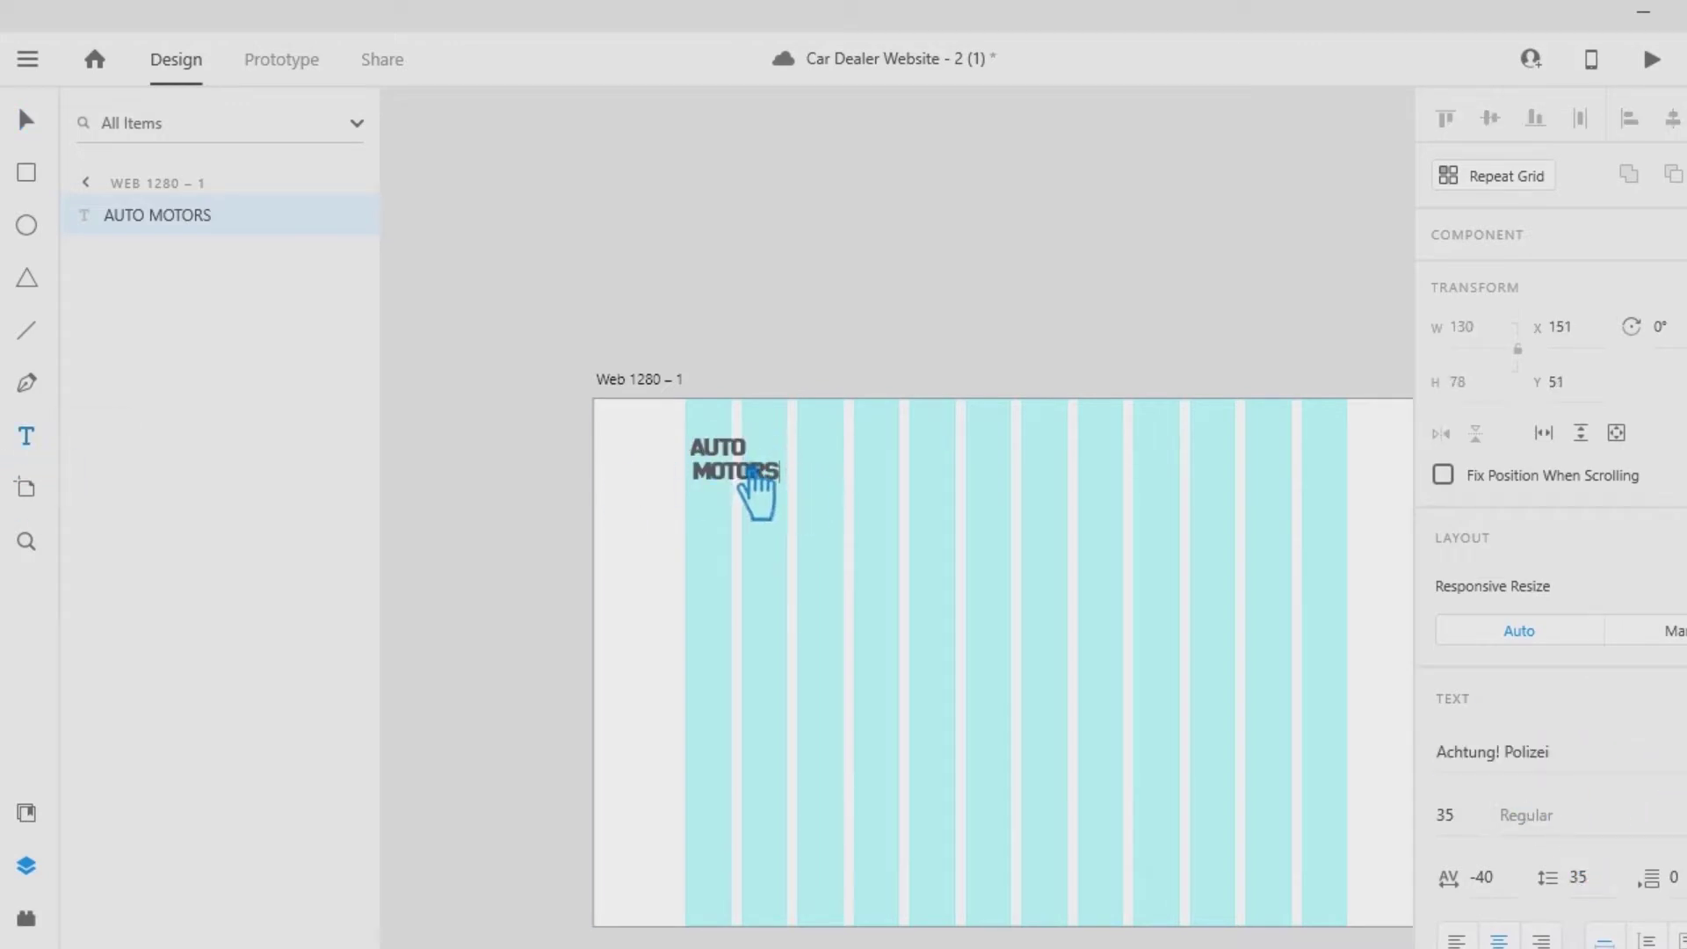
key("ctrl+a")
left_click(1449, 815)
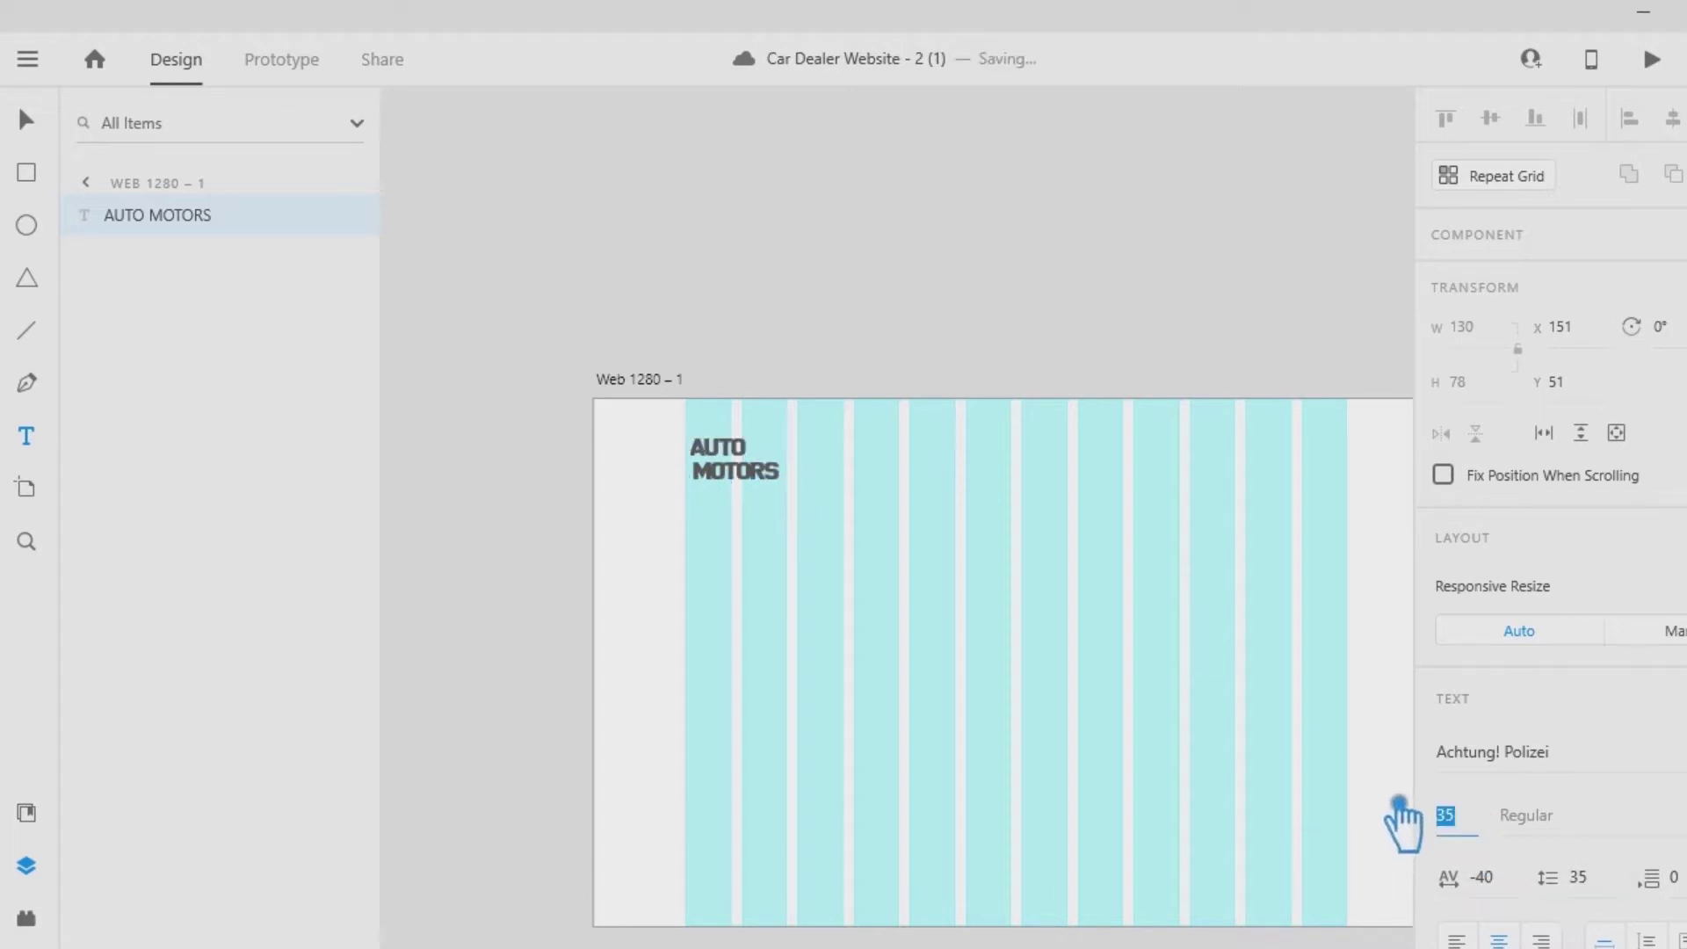
type("20")
key("Return")
left_click_drag(1528, 883, 1420, 887)
type("200")
key("Return")
type("5")
key("Return")
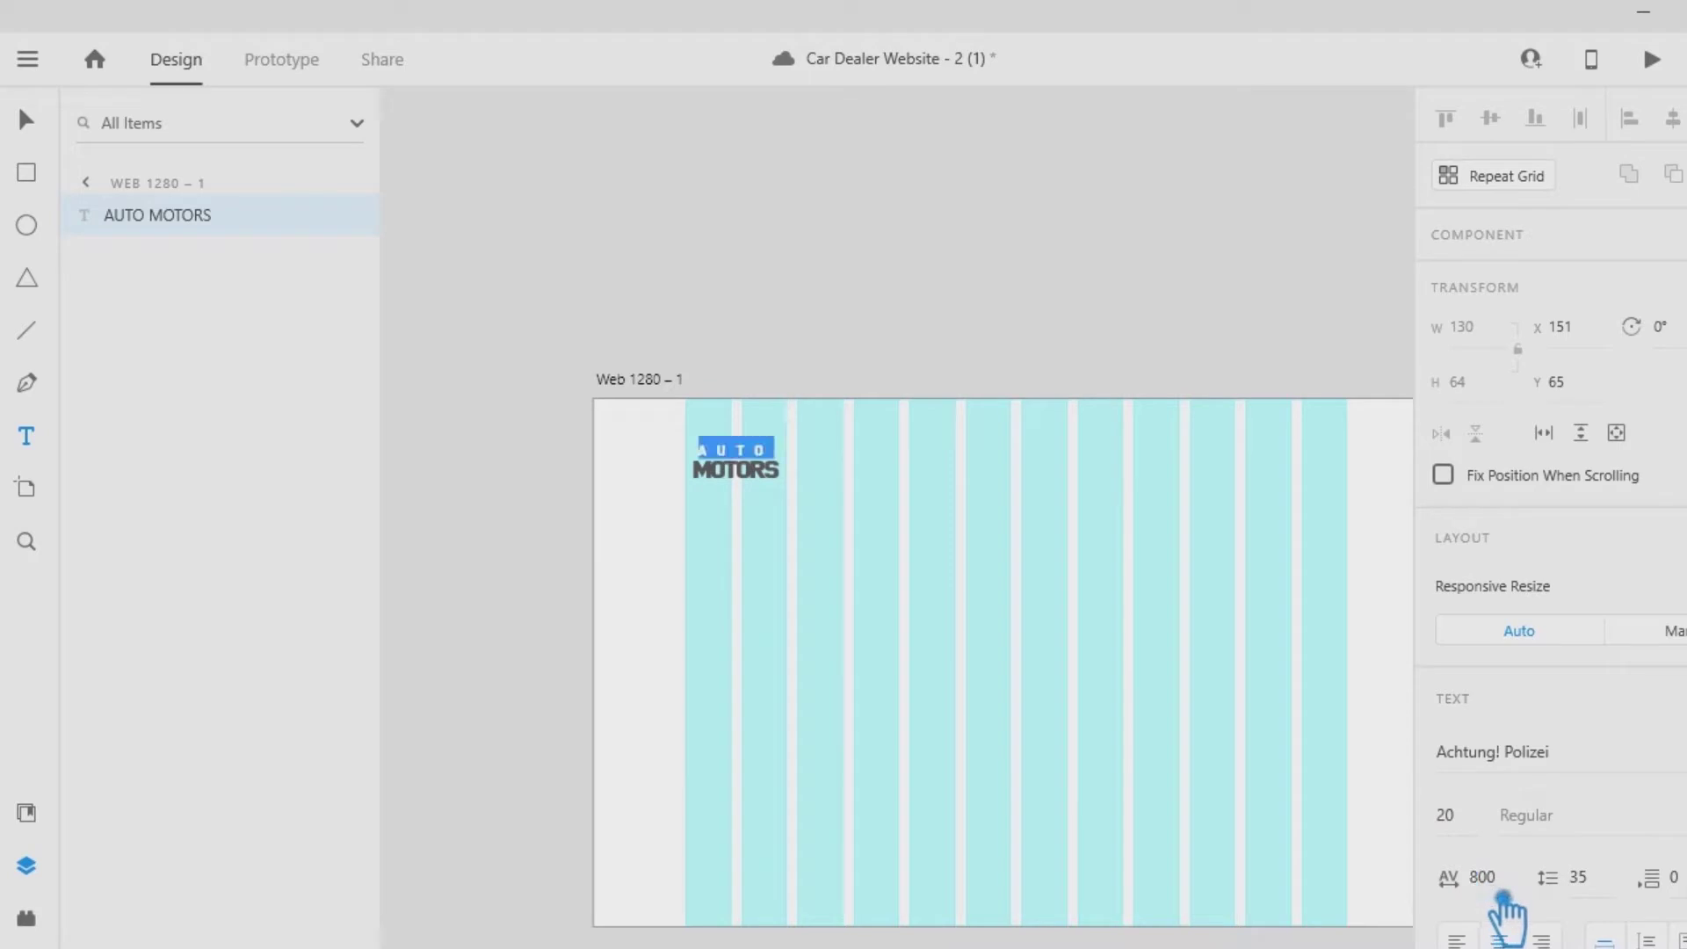
Set the word AUTO to size 25 and reduce its character spacing so it is narrower than MOTORS.
left_click(1441, 817)
type("25")
key("Return")
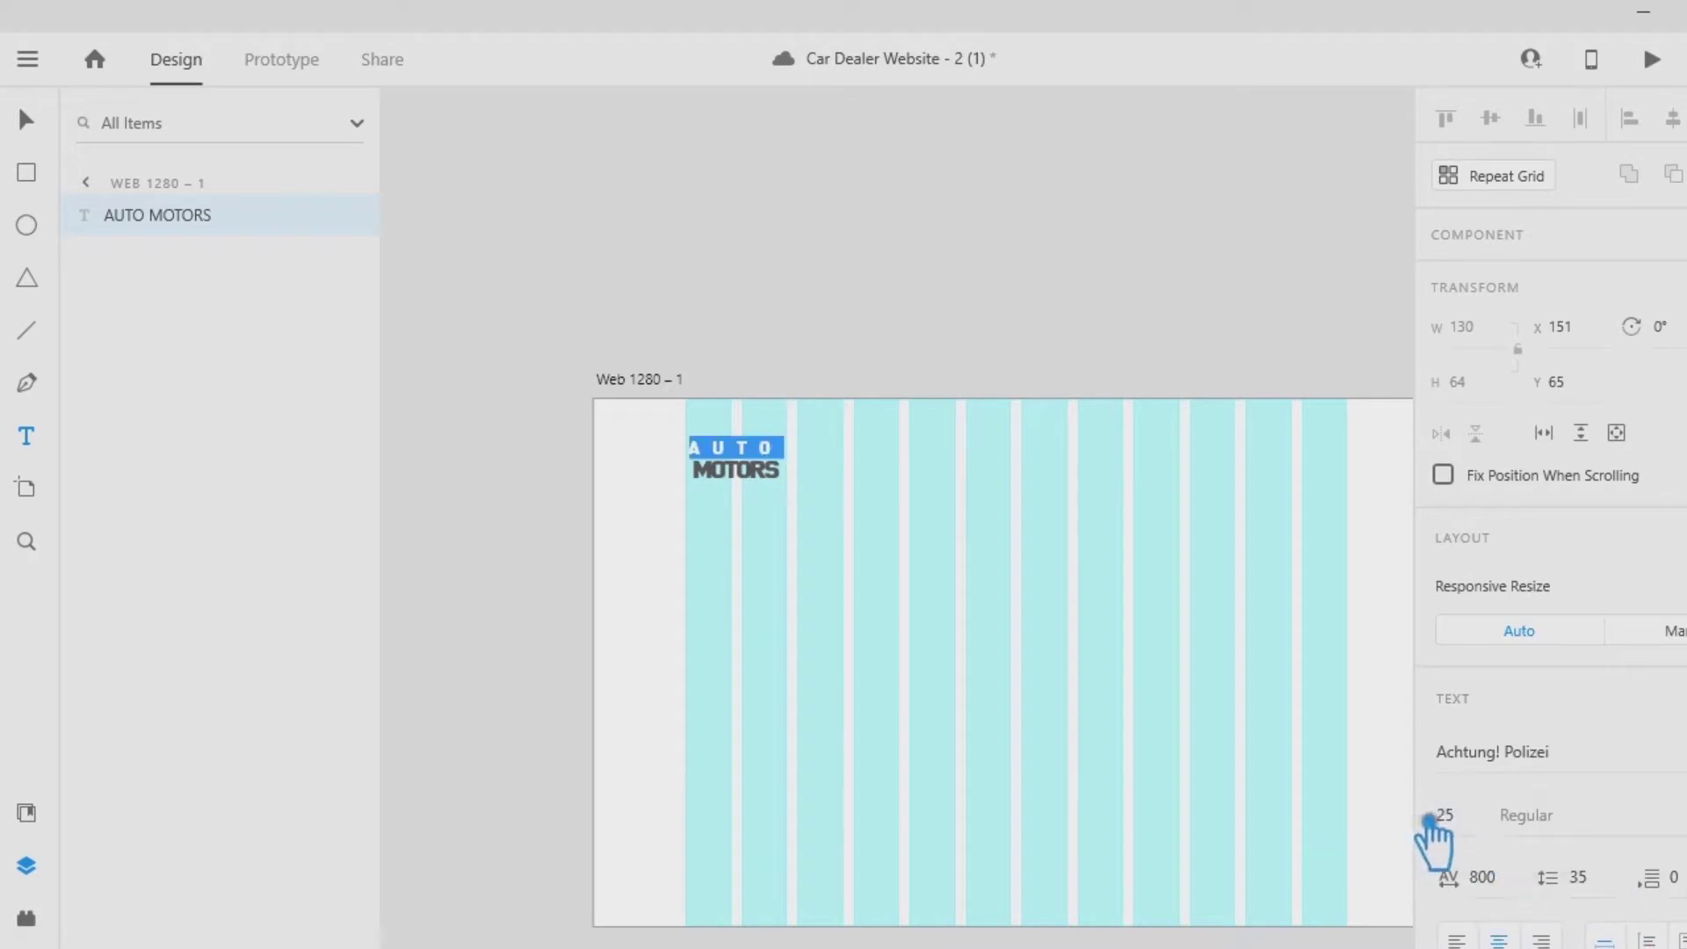
left_click_drag(1483, 882, 1441, 886)
type("7")
key("Return")
type("5")
key("Return")
left_click(26, 118)
Move the AUTO MOTORS logo straight down, leaving room for a bar along the artboard's upper edge.
scroll(867, 576, "up", 2)
left_click(642, 466)
left_click(987, 527)
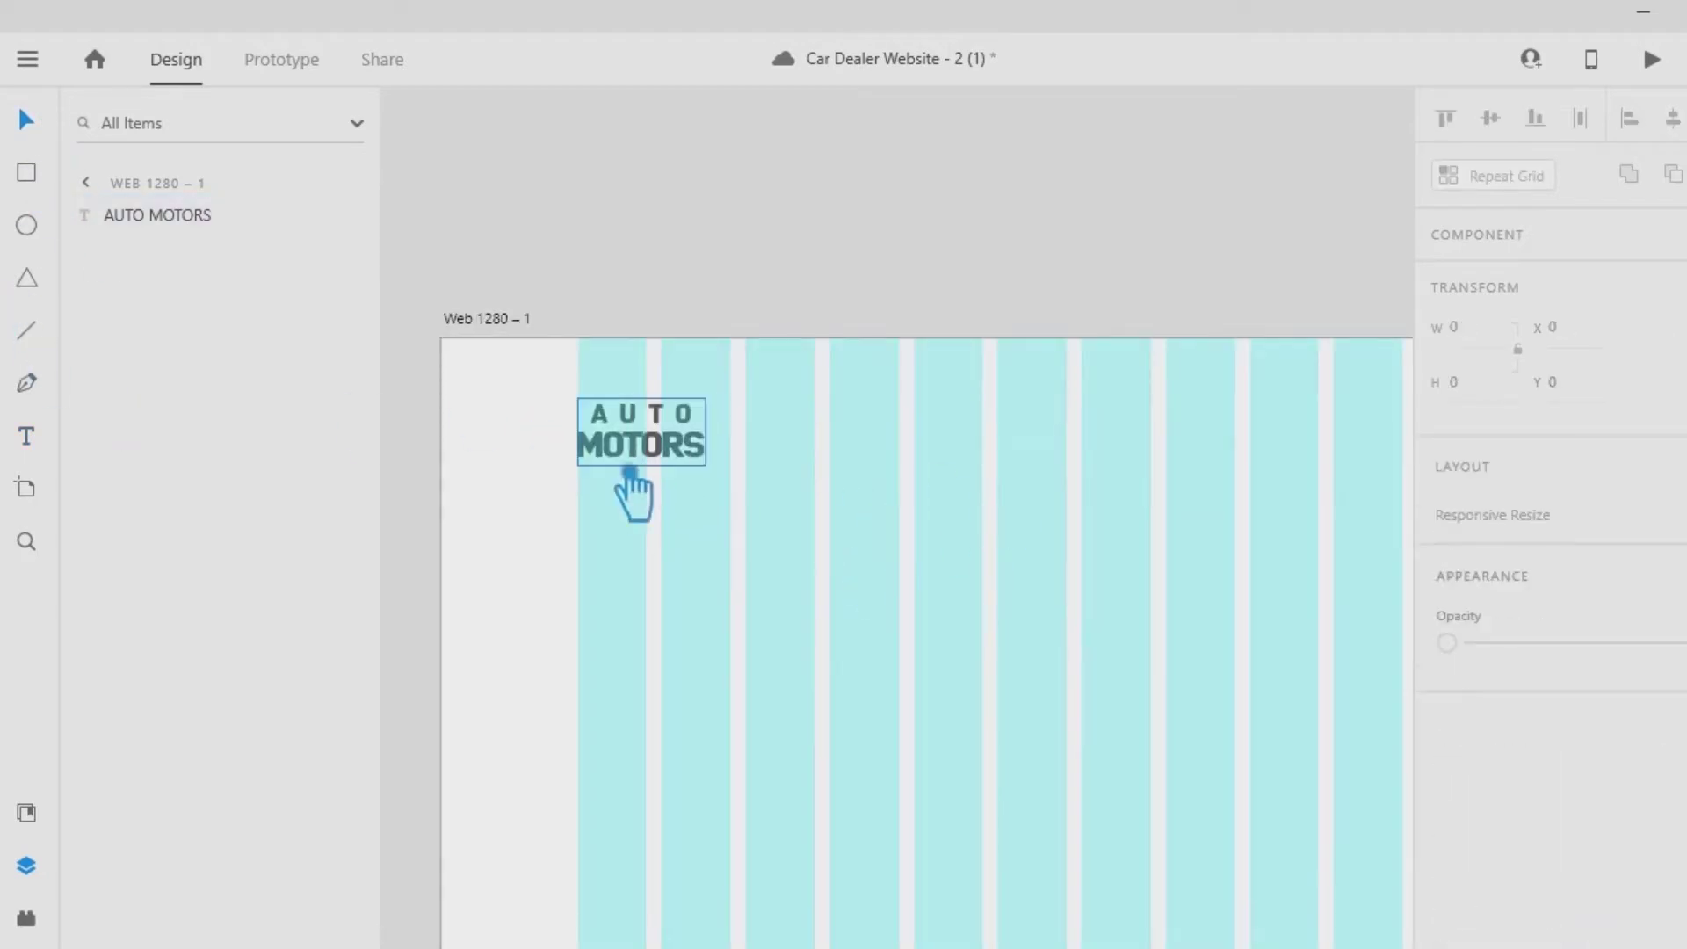
left_click_drag(689, 460, 689, 533)
Change the fill colour of the AUTO MOTORS logo to orange.
scroll(1573, 747, "down", 5)
left_click(1499, 649)
left_click(1301, 509)
mouse_move(1365, 696)
left_mouse_down()
mouse_move(1365, 660)
mouse_move(1365, 683)
left_mouse_up()
left_click(1365, 592)
left_click(1300, 577)
left_click(1295, 556)
left_click(1210, 557)
left_click(1251, 524)
left_click(1157, 427)
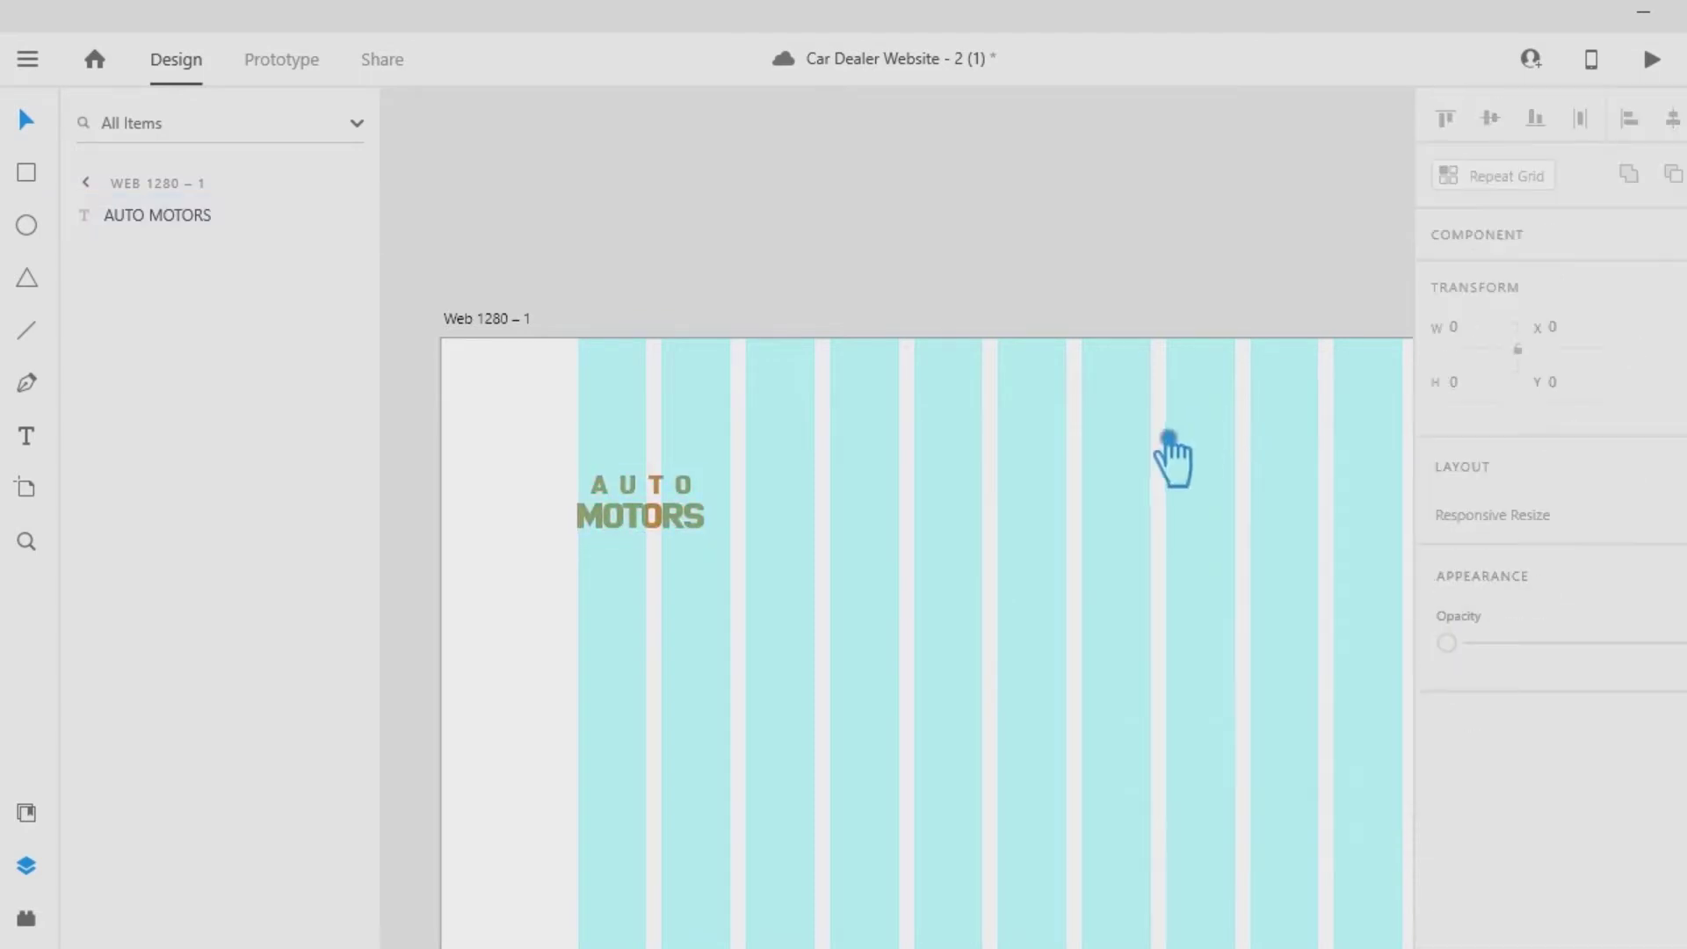
Set the character spacing of the word MOTORS in the logo to 0.
left_click(655, 513)
left_click(26, 439)
left_click(706, 522)
left_click_drag(720, 526, 580, 521)
left_click(1480, 877)
key("Up")
key("Up")
key("Up")
type("0")
key("Return")
key("ctrl+z")
key("ctrl+z")
left_click(1479, 878)
type("0")
key("Return")
left_click(28, 125)
left_click(910, 563)
Nudge the logo down and right to align with the first grid column, and save the document.
left_click(690, 522)
key("Down")
key("Right")
key("Right")
key("Right")
key("Right")
left_click(865, 475)
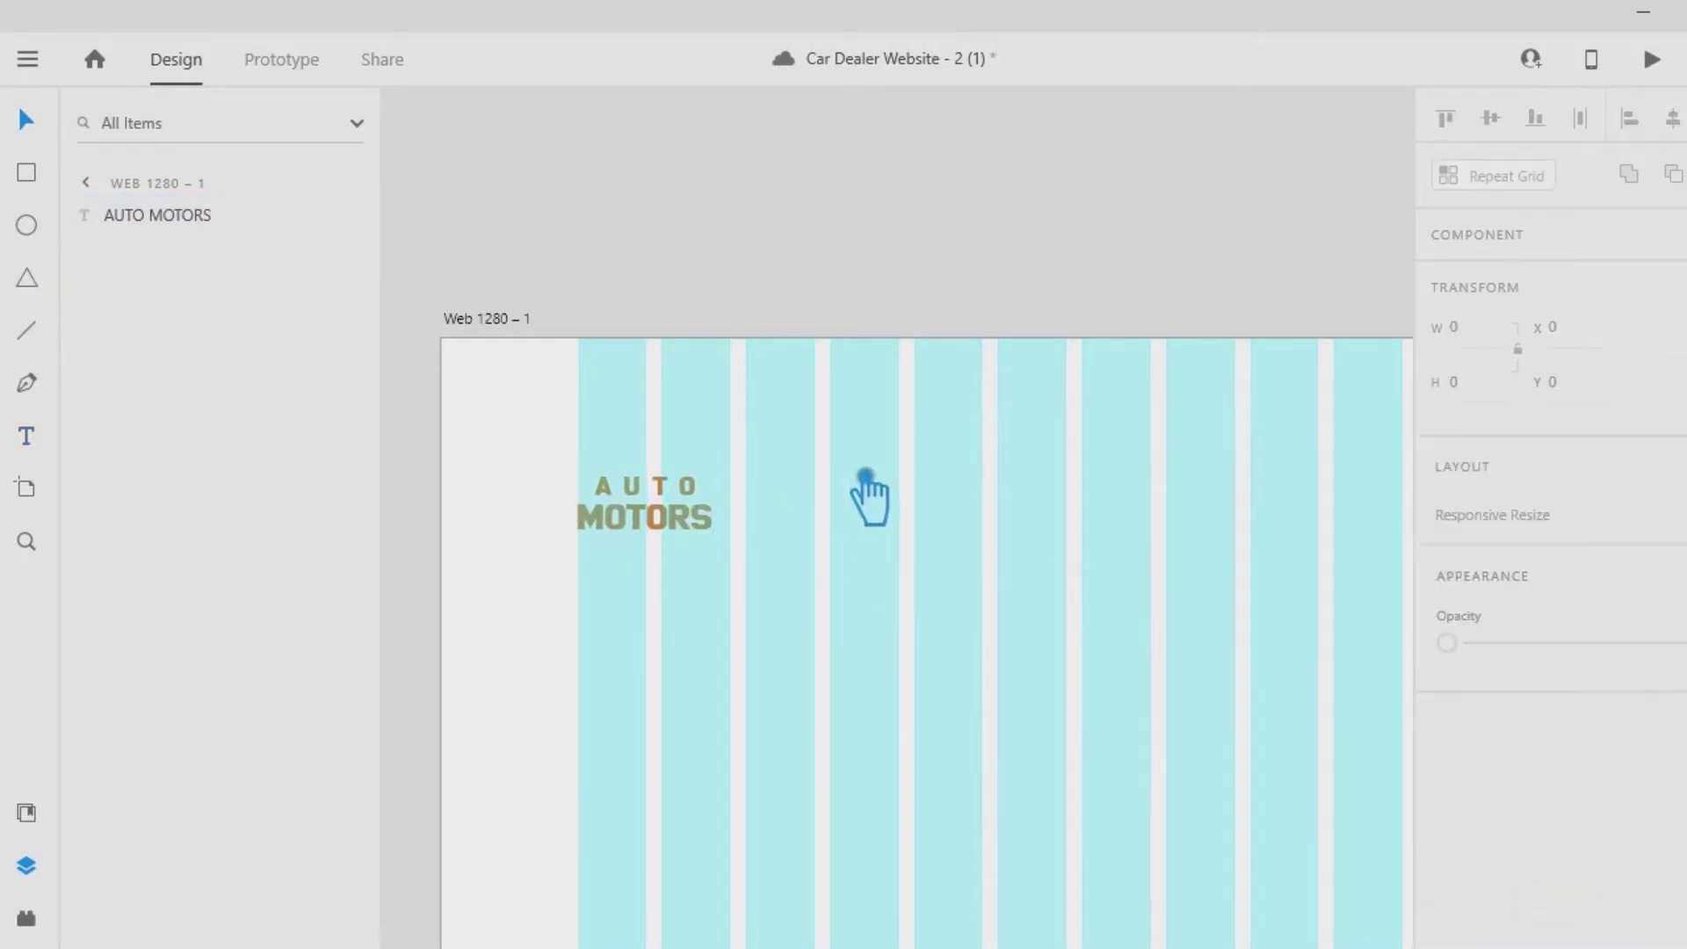
key("ctrl+s")
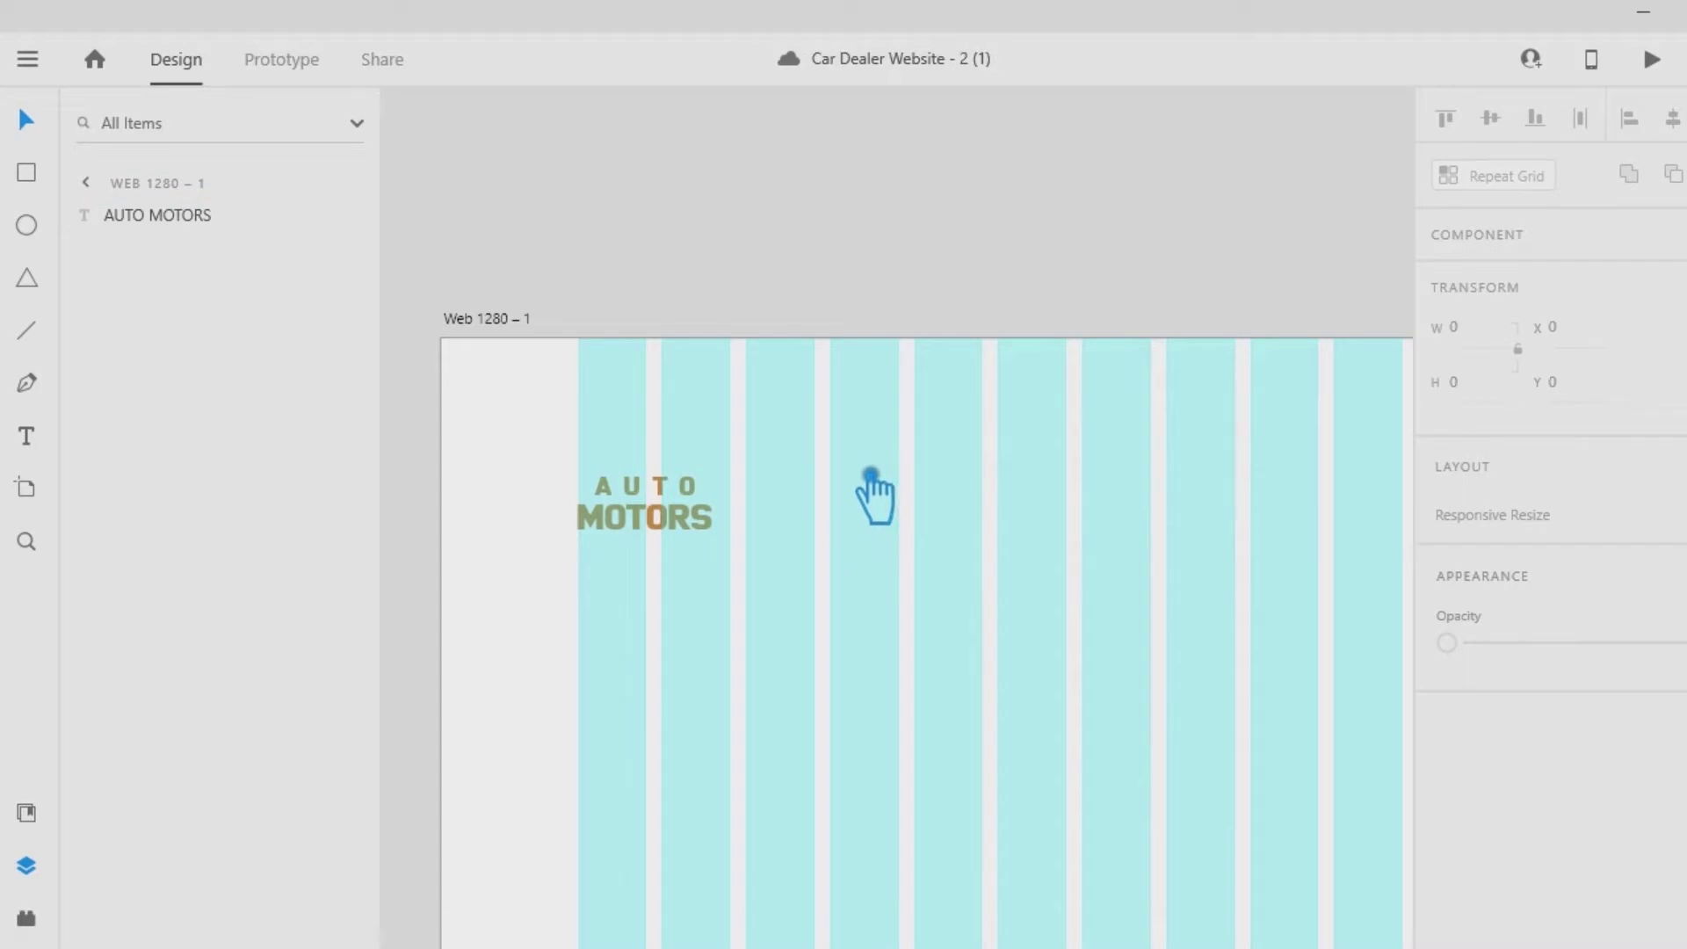
Draw a 1280 by 40 rectangle across the full width of the artboard's upper edge.
left_click_drag(1150, 541, 991, 557)
key("ctrl+minus")
left_click(29, 174)
left_click_drag(488, 410, 1354, 457)
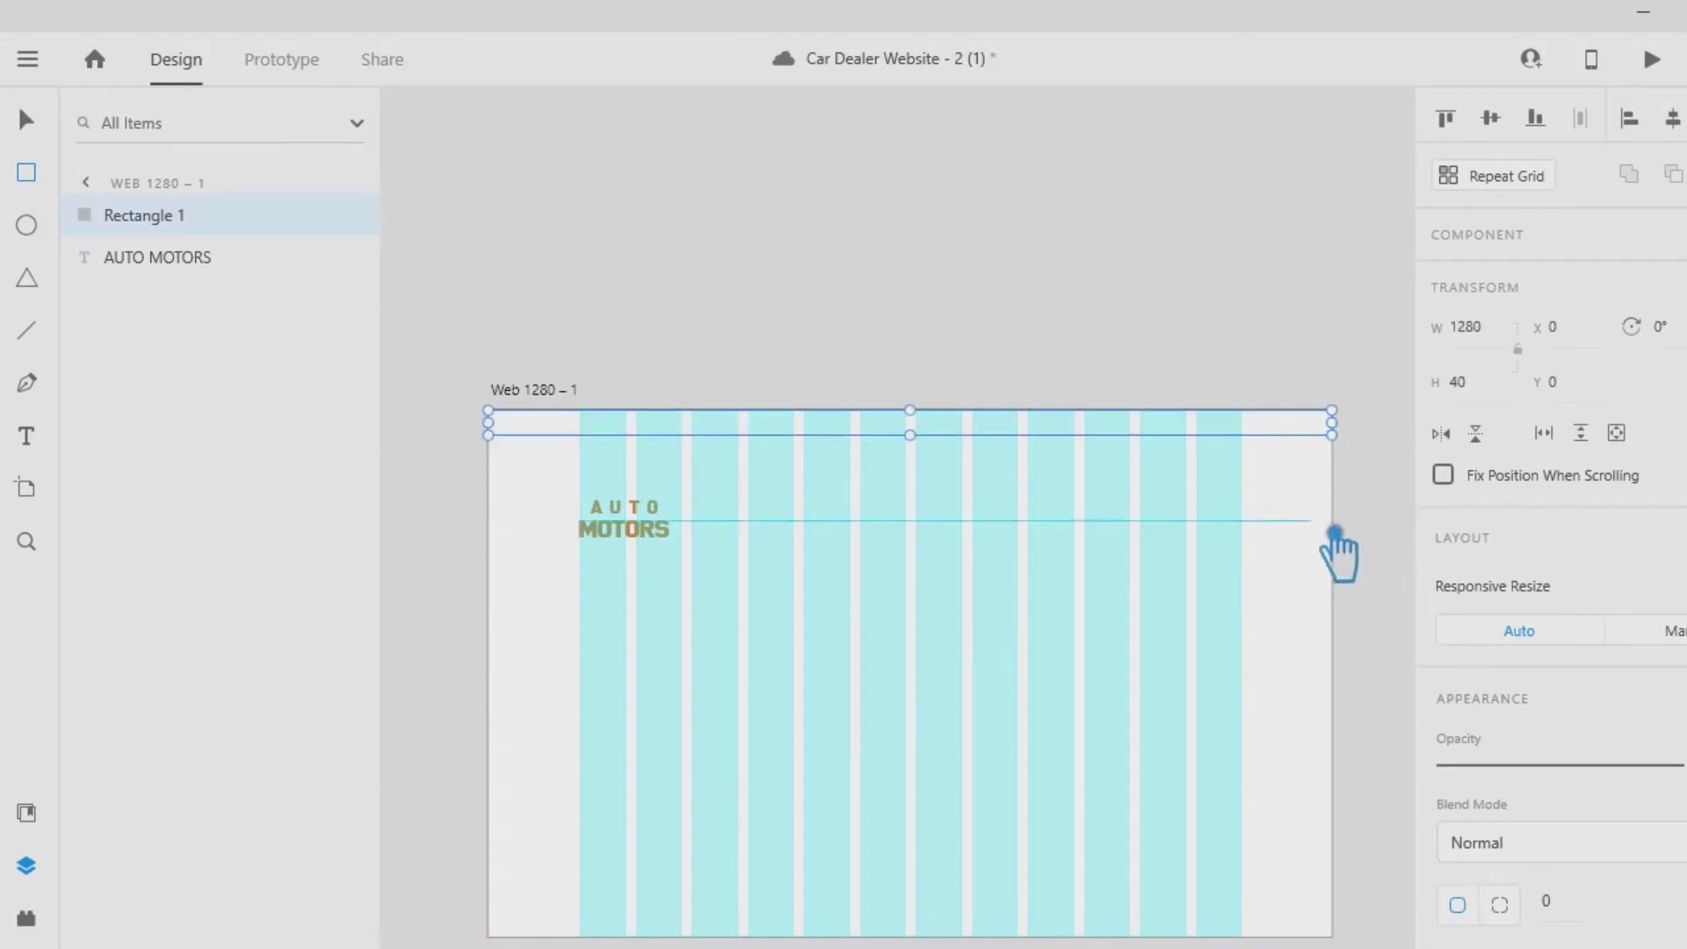
Remove the border of the new rectangle and fill it with dark grey #3A3A3A.
scroll(1464, 545, "down", 6)
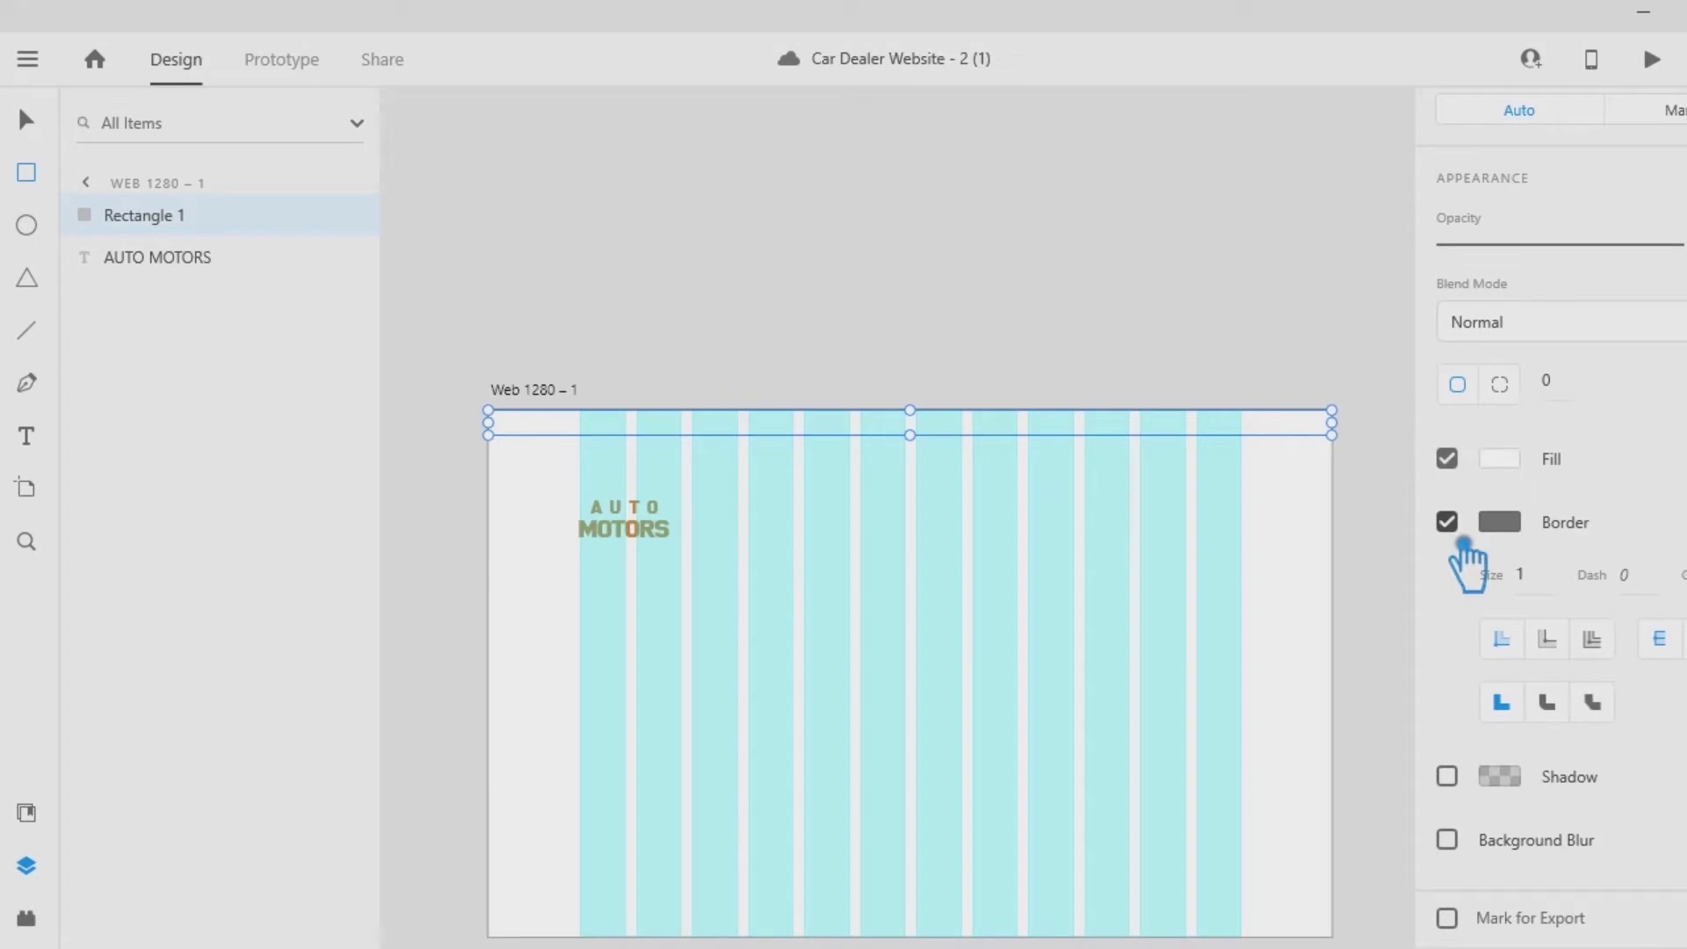
left_click(1458, 536)
scroll(1494, 501, "up", 2)
left_click(1500, 651)
left_click_drag(1117, 722, 1099, 688)
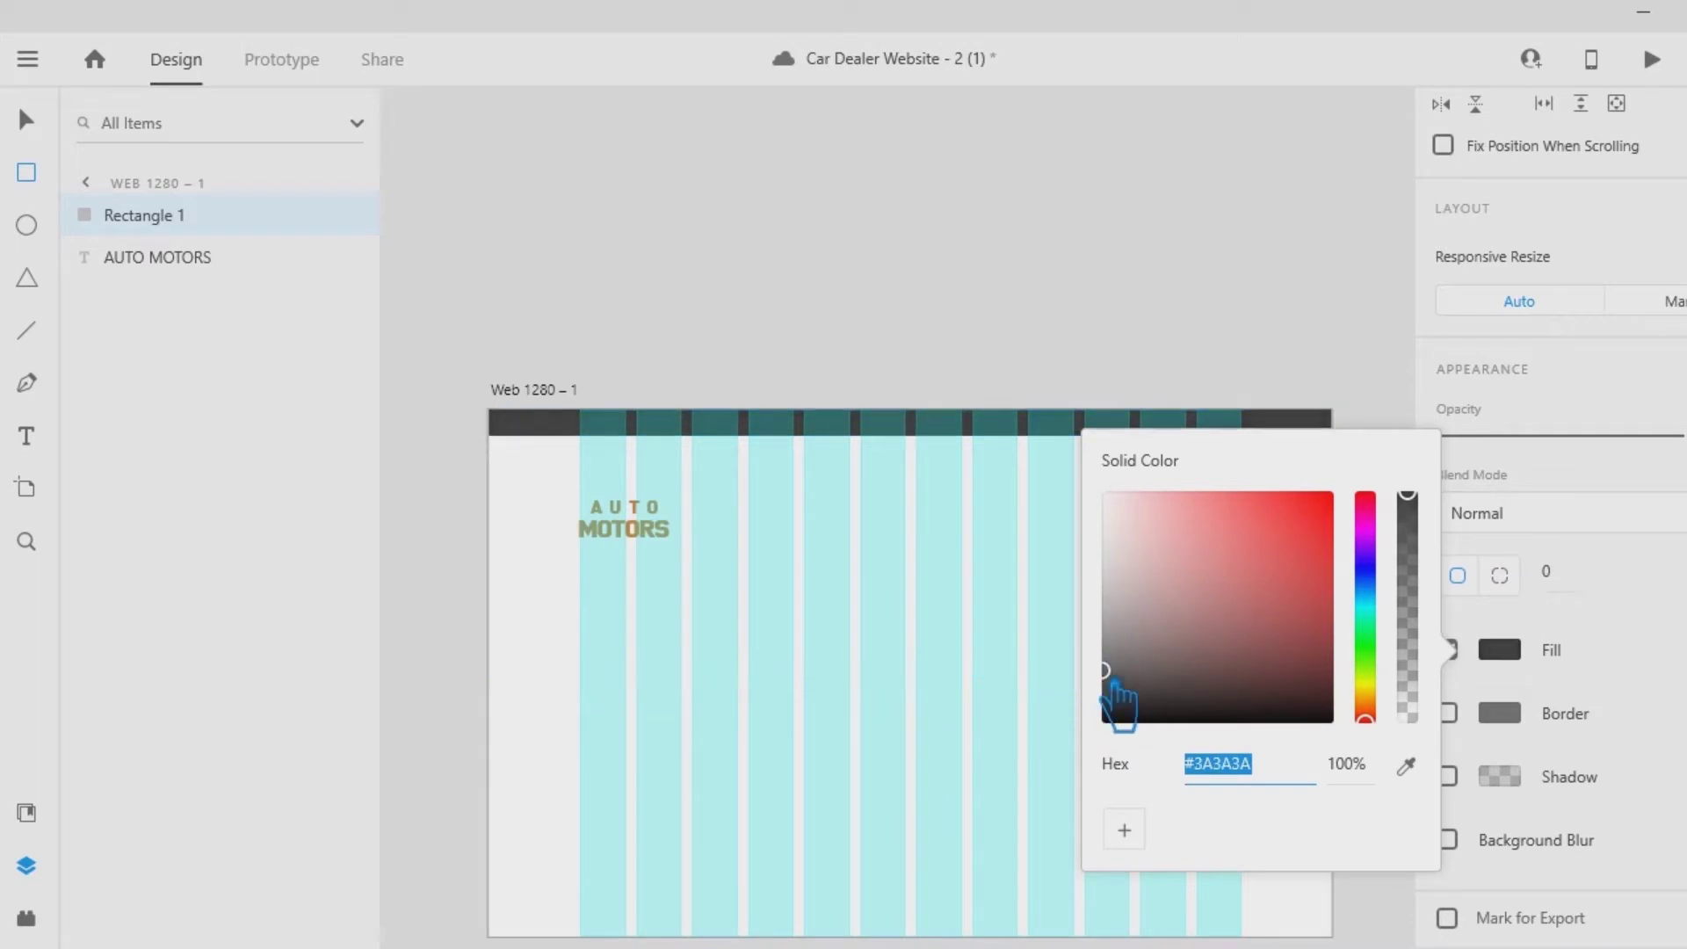
left_click(26, 119)
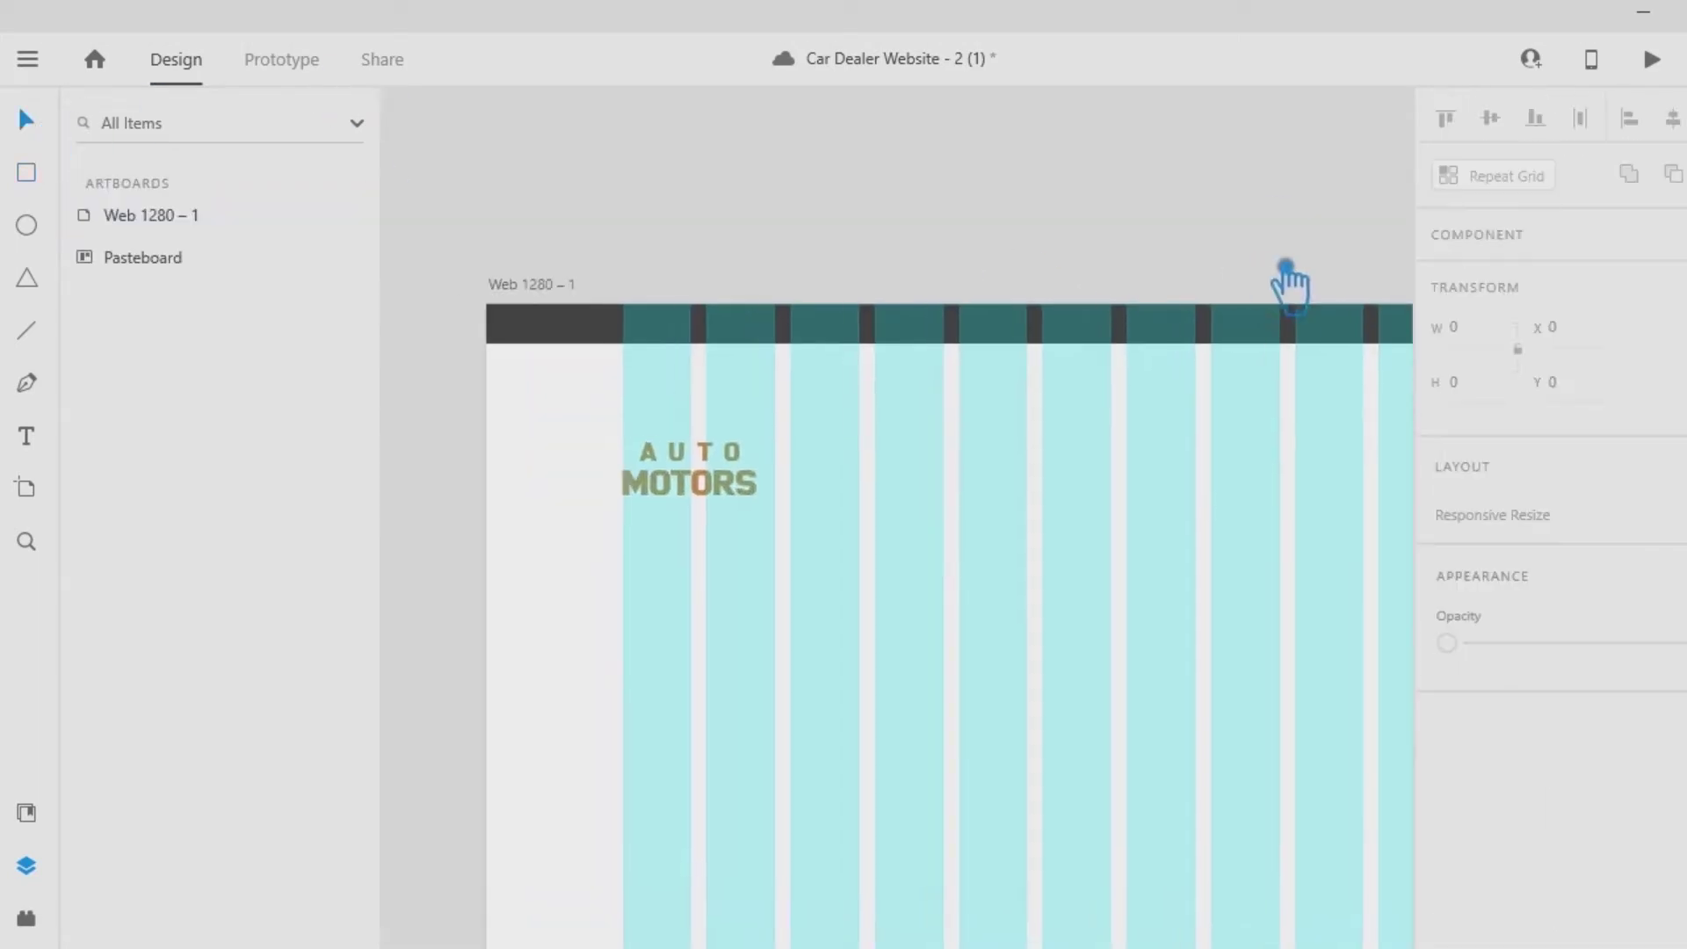
Move the AUTO MOTORS logo straight up to sit just below the dark bar.
left_click(665, 310)
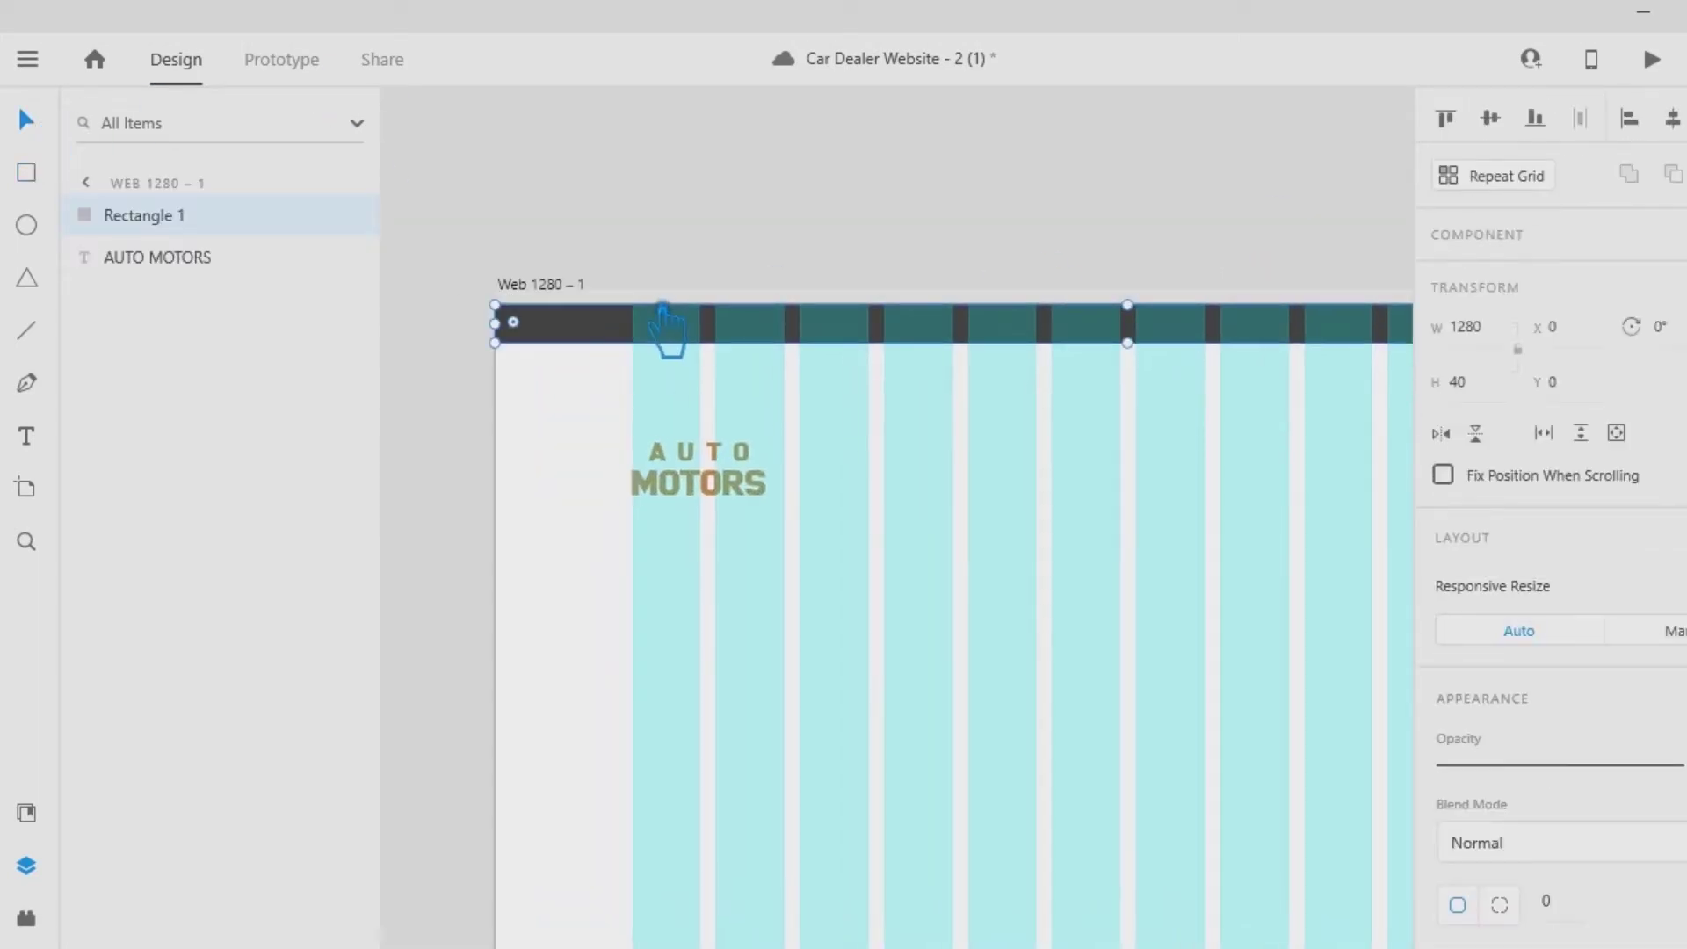
left_click(826, 486)
left_click_drag(695, 494, 695, 434)
left_click(718, 356)
Lock the dark bar rectangle at the artboard's upper edge.
left_click(604, 325)
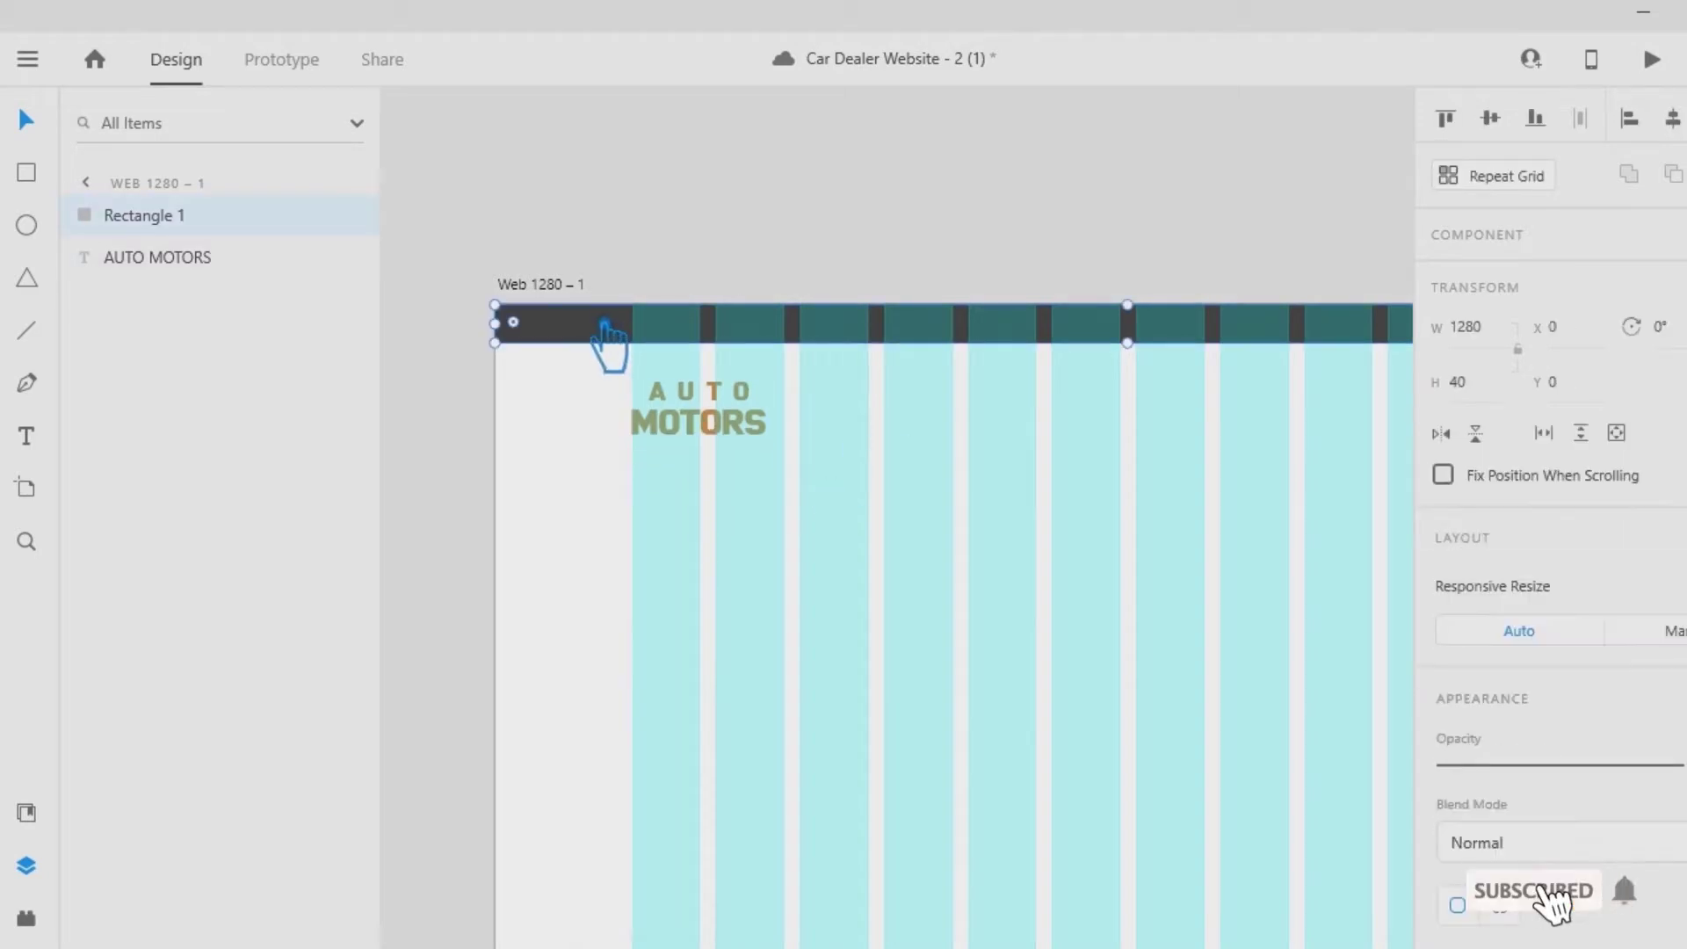
key("ctrl+l")
left_click(1157, 464)
left_click_drag(1157, 466, 1044, 487)
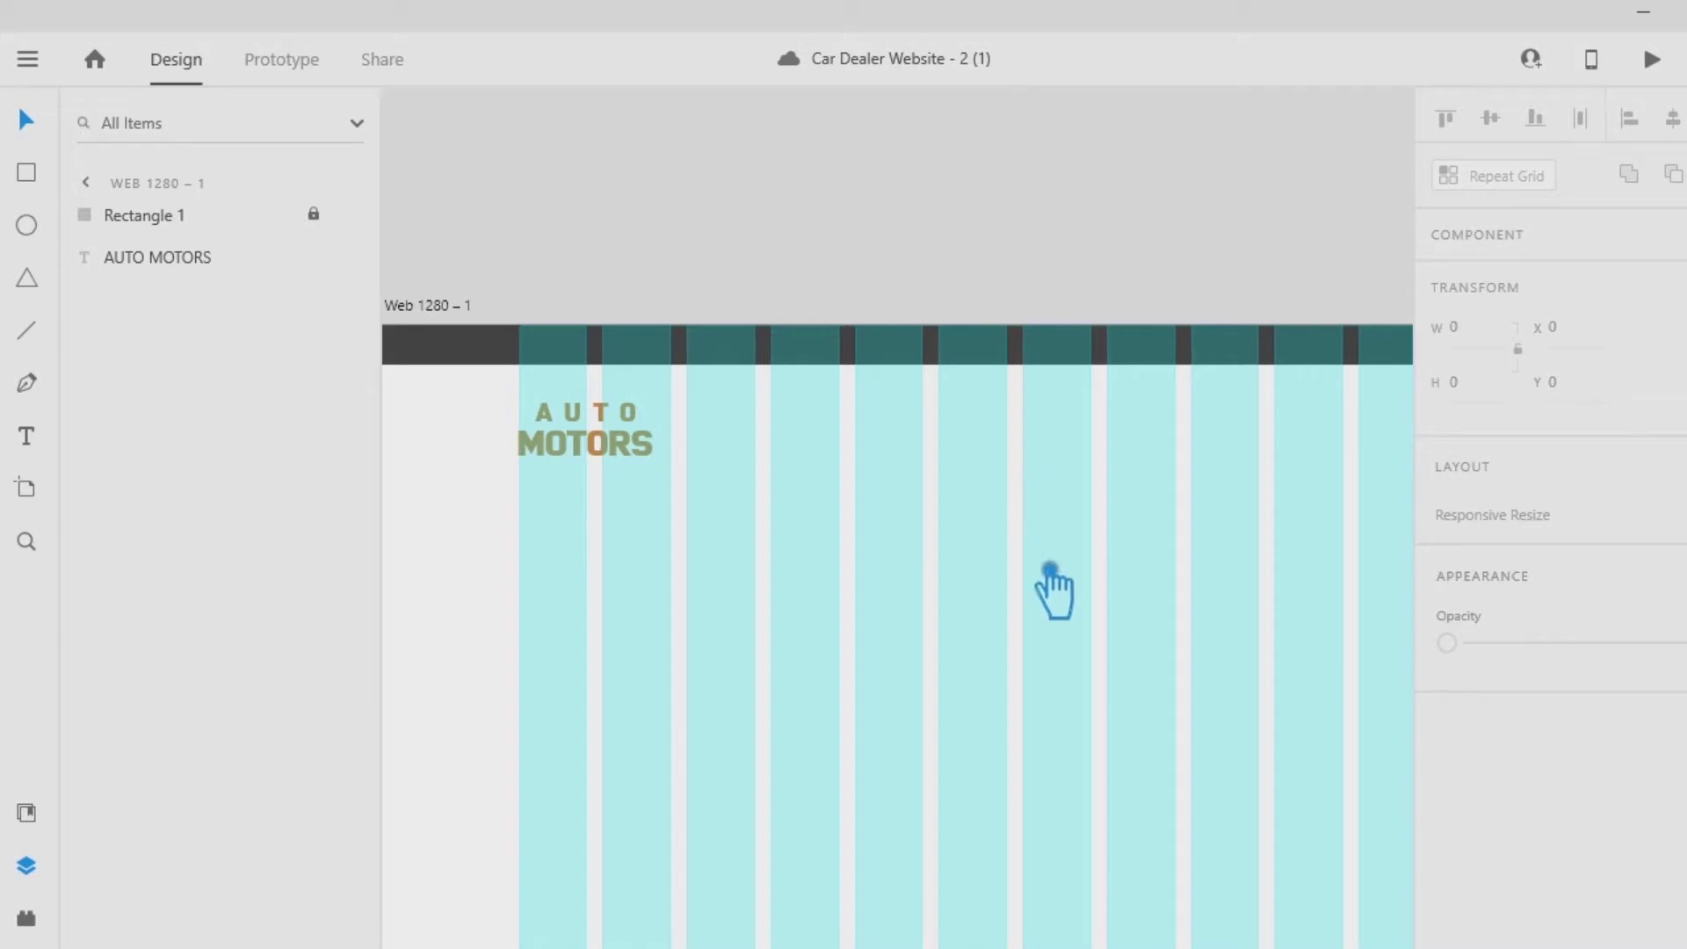
scroll(1022, 556, "down", 3)
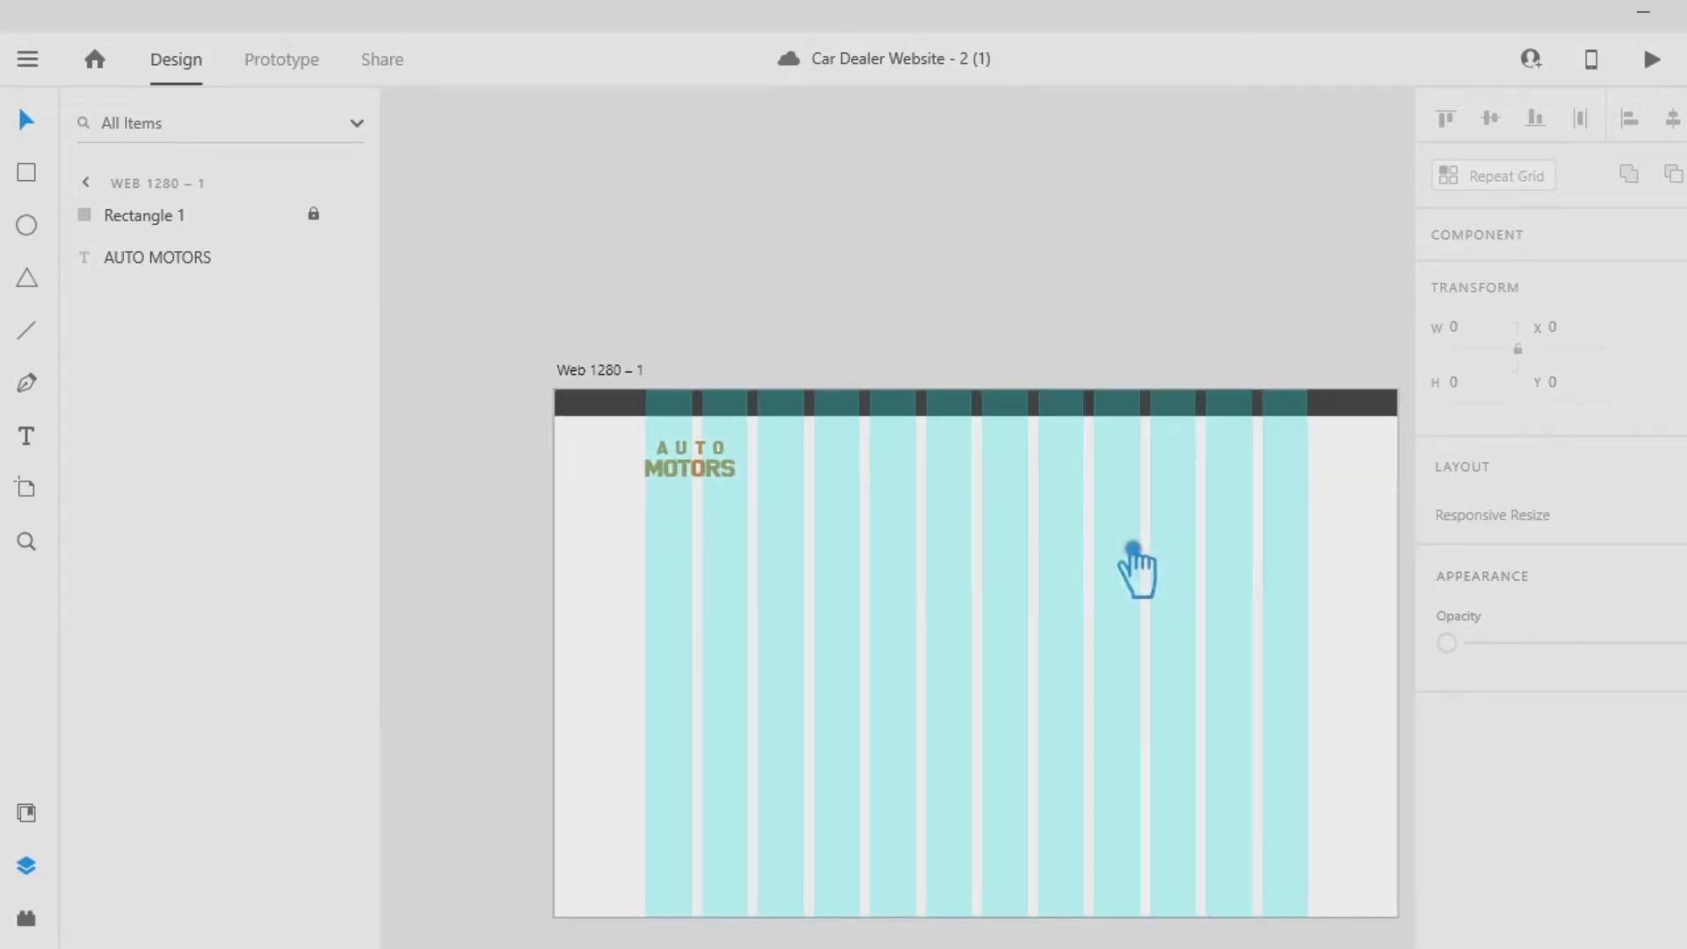
Bring the phone icon from the pasteboard into the dark top bar, with a white #FFFFFF fill and size 18.
scroll(1037, 597, "up", 3)
left_click_drag(525, 132, 666, 639)
scroll(1530, 879, "down", 5)
left_click(1507, 909)
left_click_drag(1120, 589, 1100, 559)
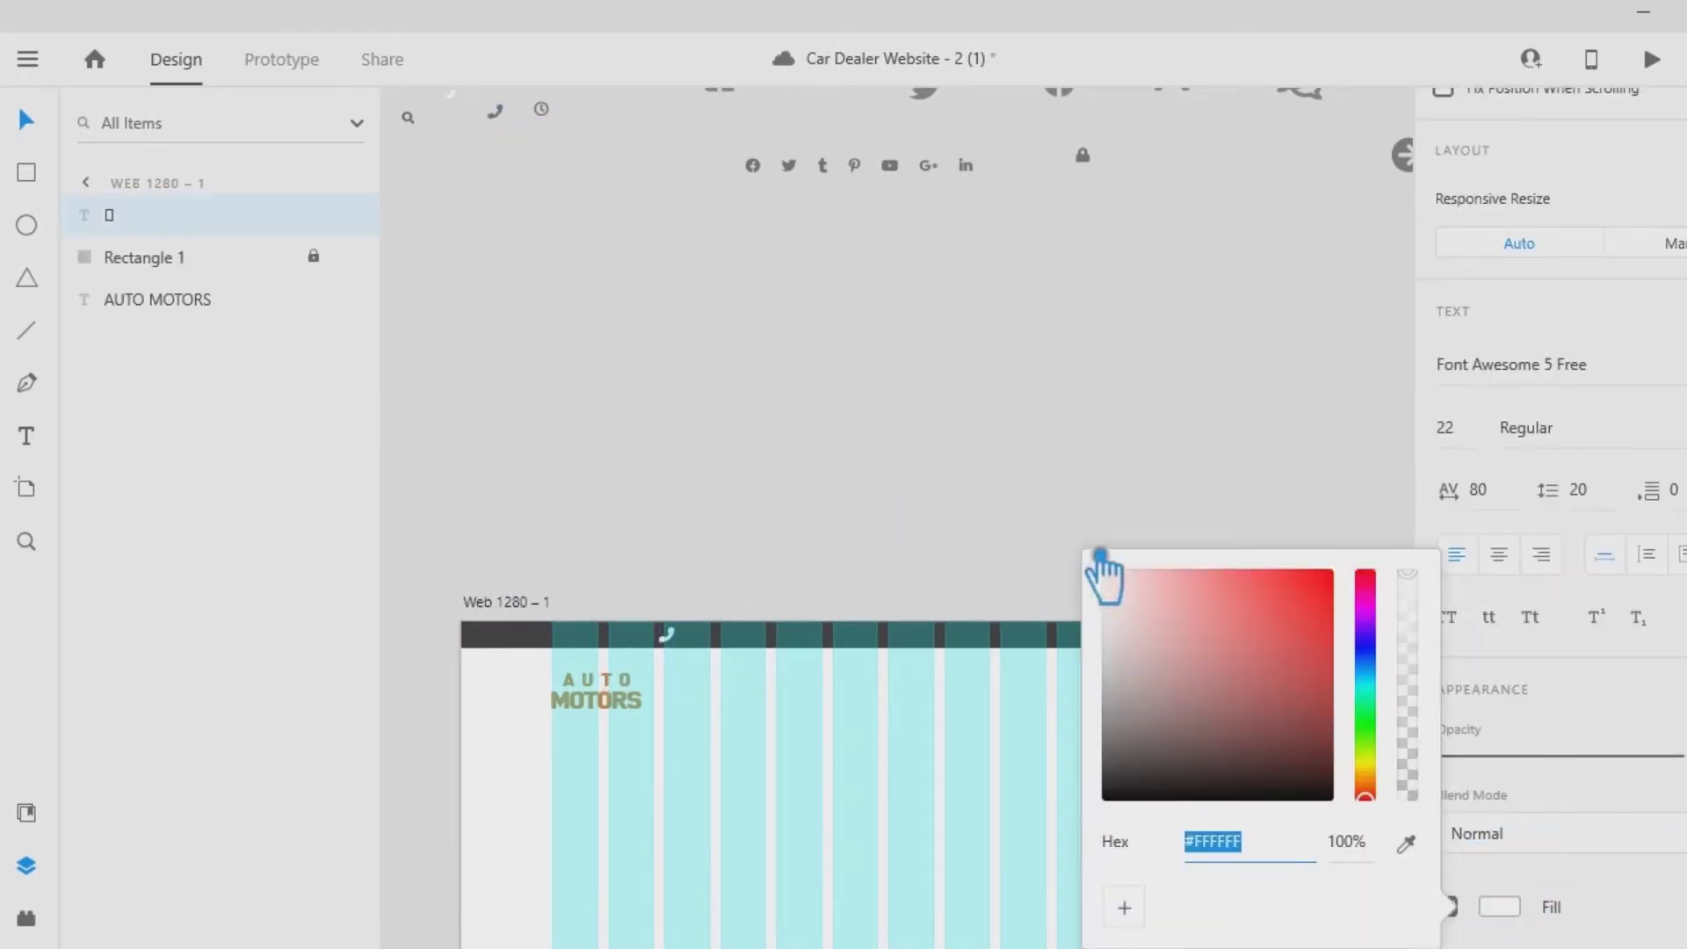
left_click(798, 646)
left_click(668, 636)
left_click_drag(1457, 815, 1381, 809)
type("18")
key("Return")
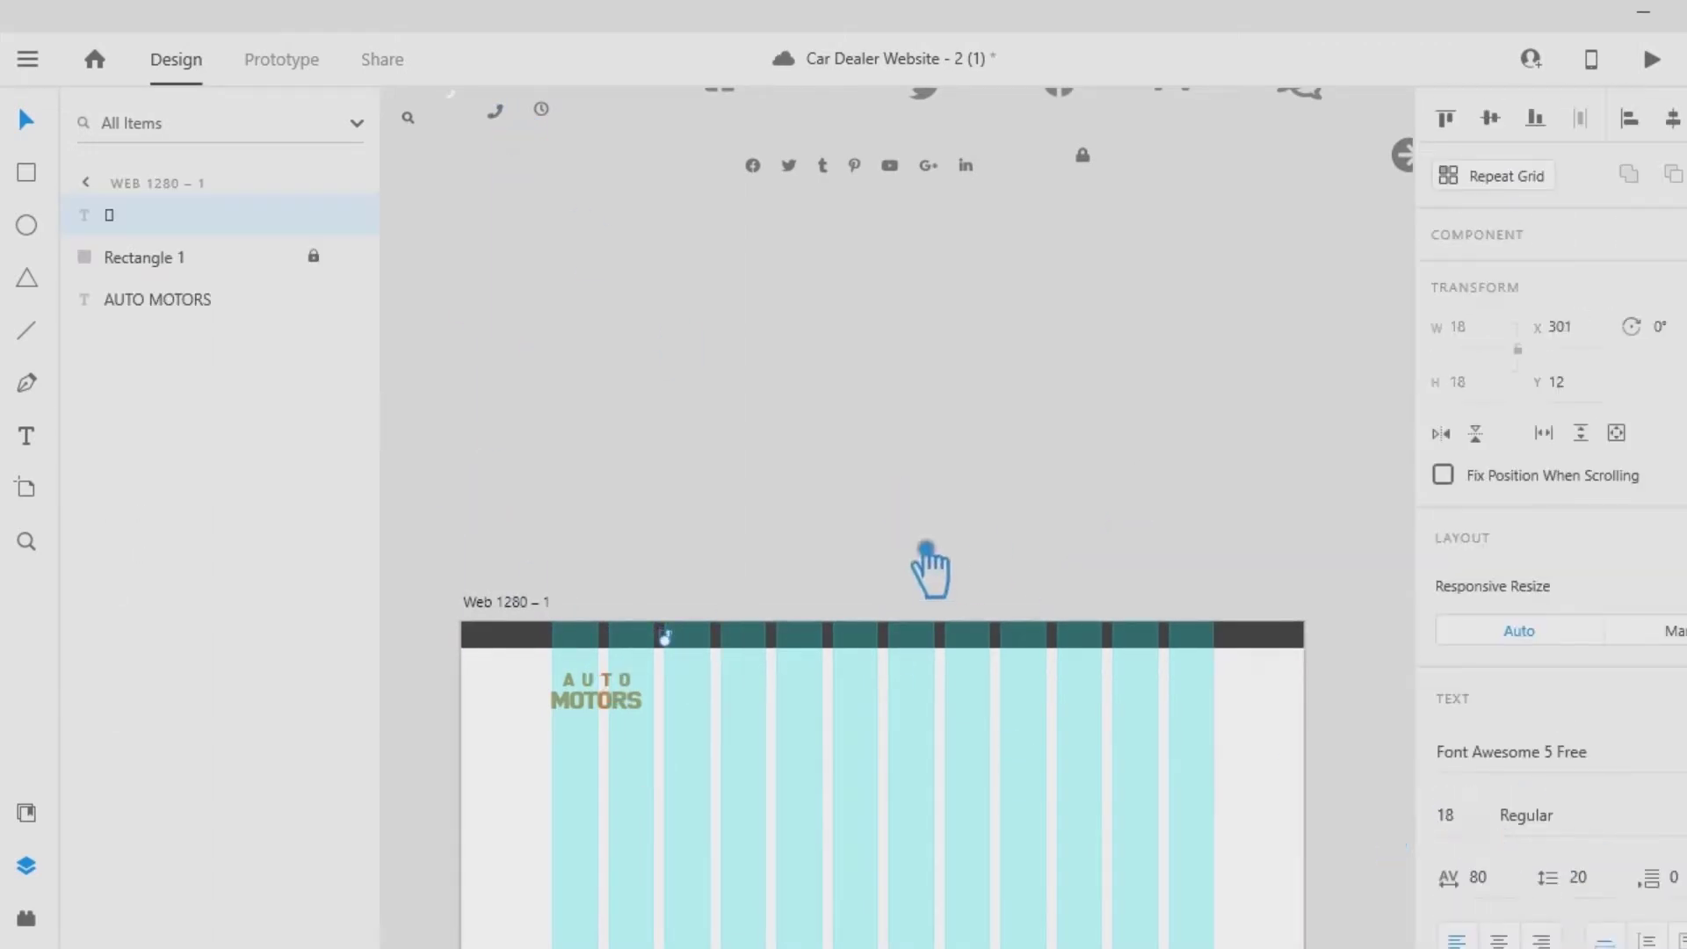
left_click(708, 652)
Switch to the browser, copy the fa-map-marker glyph from the Font Awesome cheatsheet, and paste it into the dark bar in Adobe XD.
key("alt+Tab")
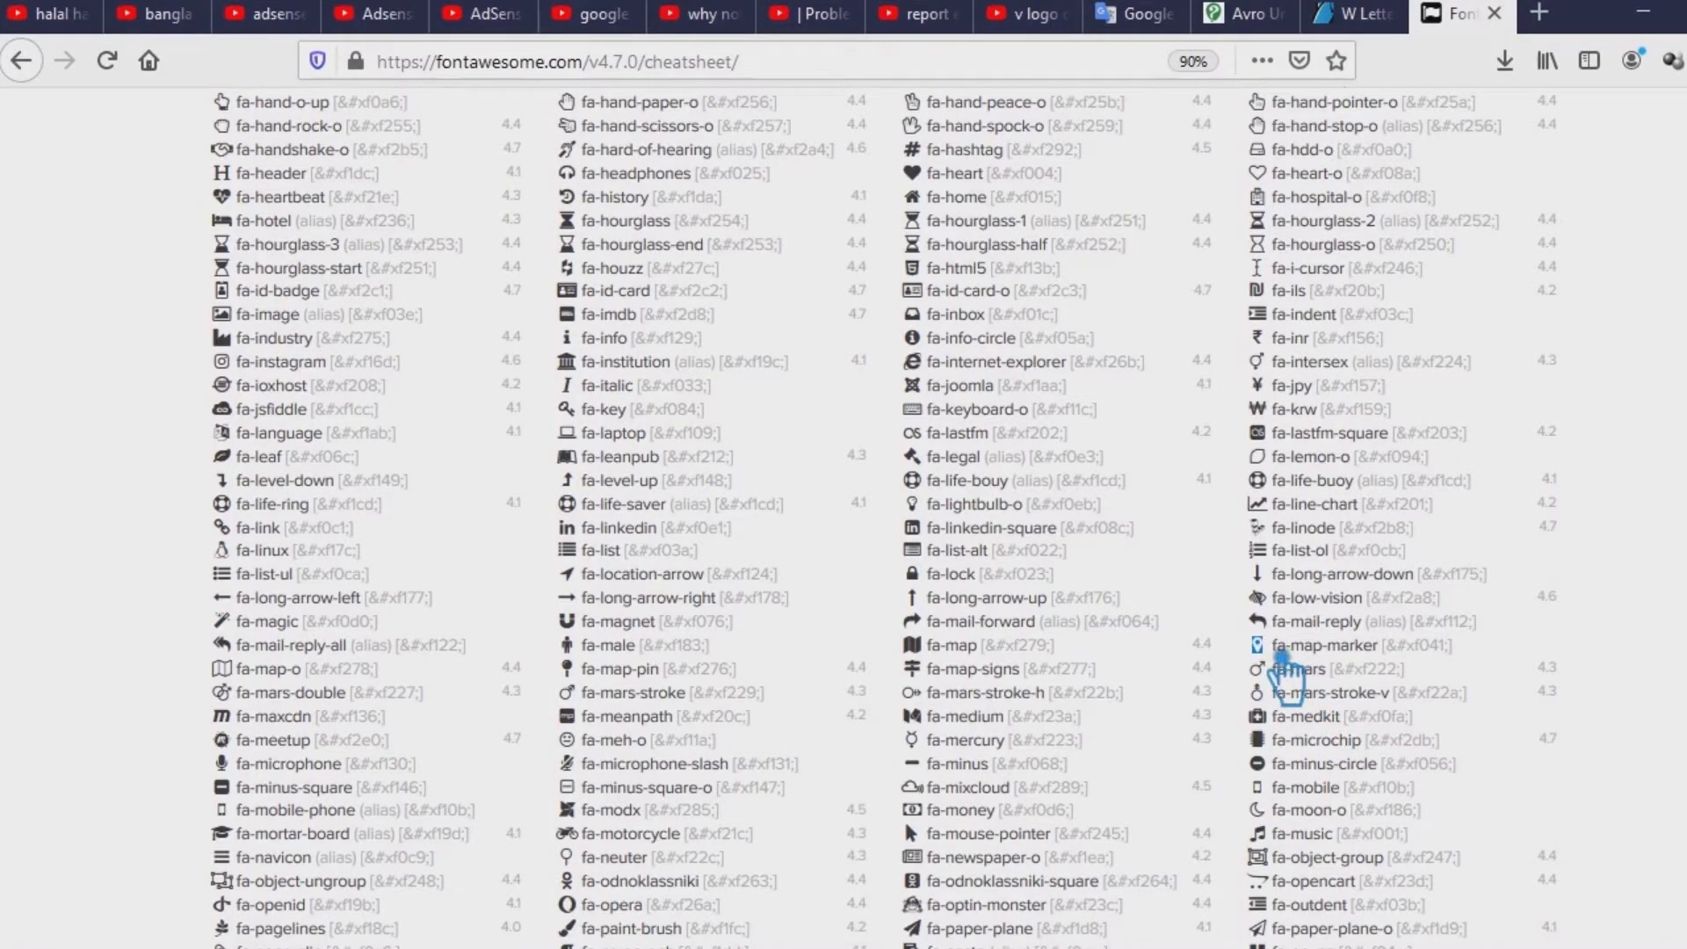
right_click(1284, 655)
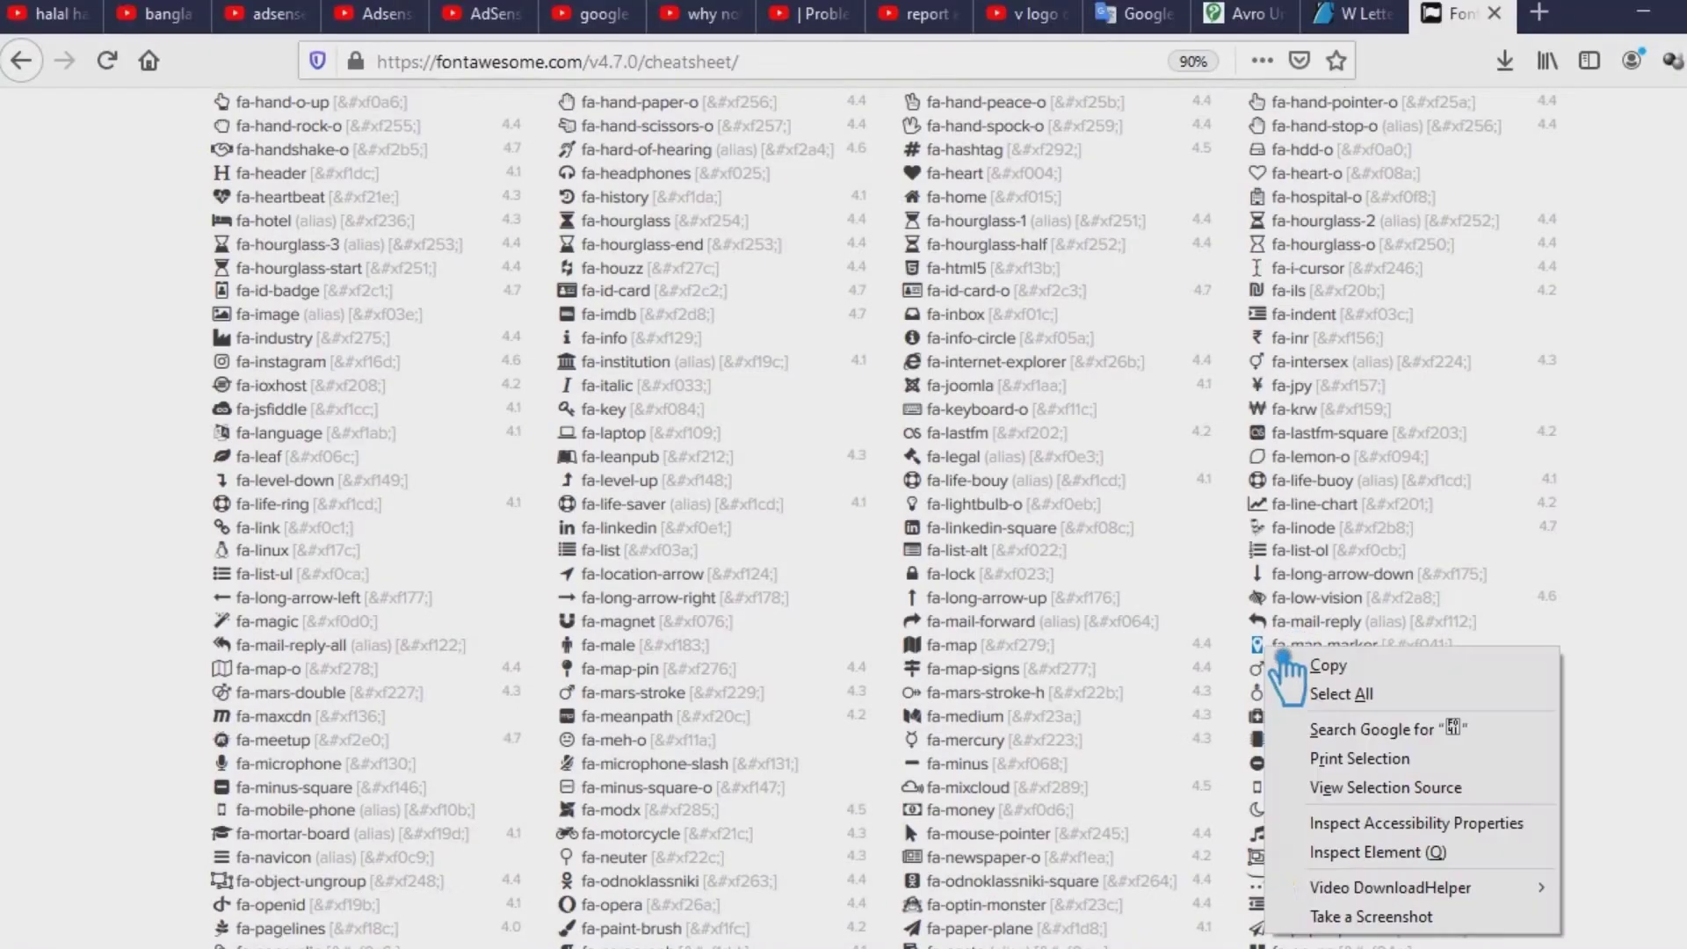
left_click(1336, 667)
key("alt+Tab")
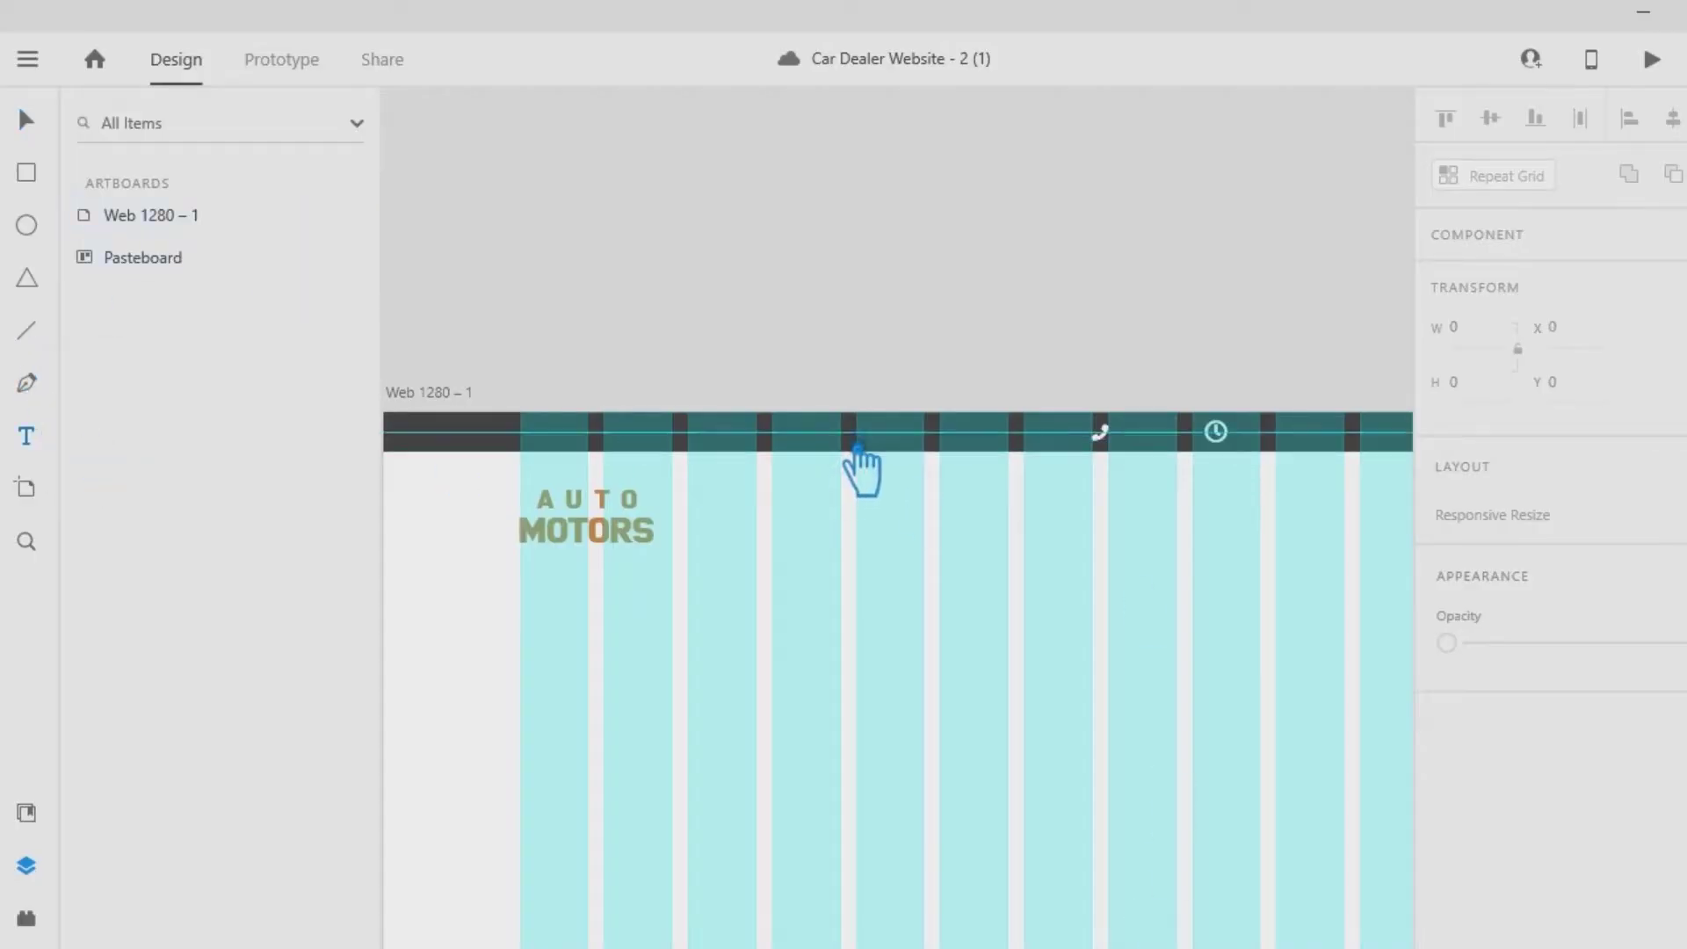
left_click(896, 450)
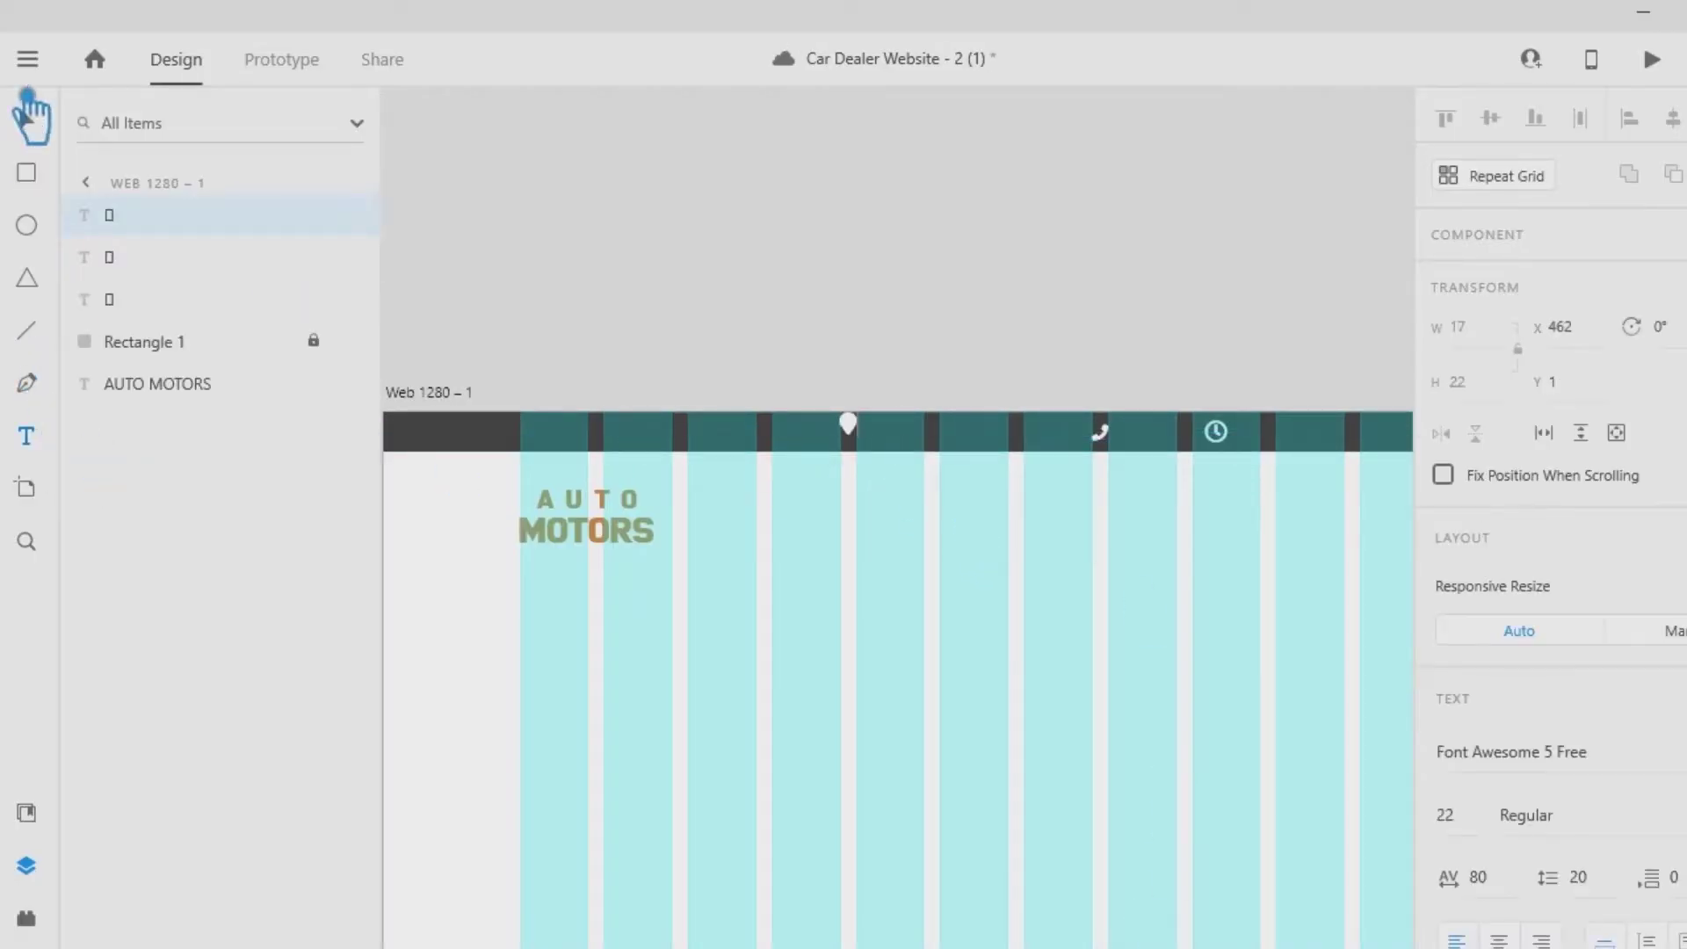
Rearrange the dark bar's icons so that the phone comes first and the map marker sits between it and the clock.
left_click(27, 118)
left_click(904, 143)
mouse_move(870, 444)
left_mouse_down()
mouse_move(1032, 448)
mouse_move(962, 447)
left_mouse_up()
left_click(839, 321)
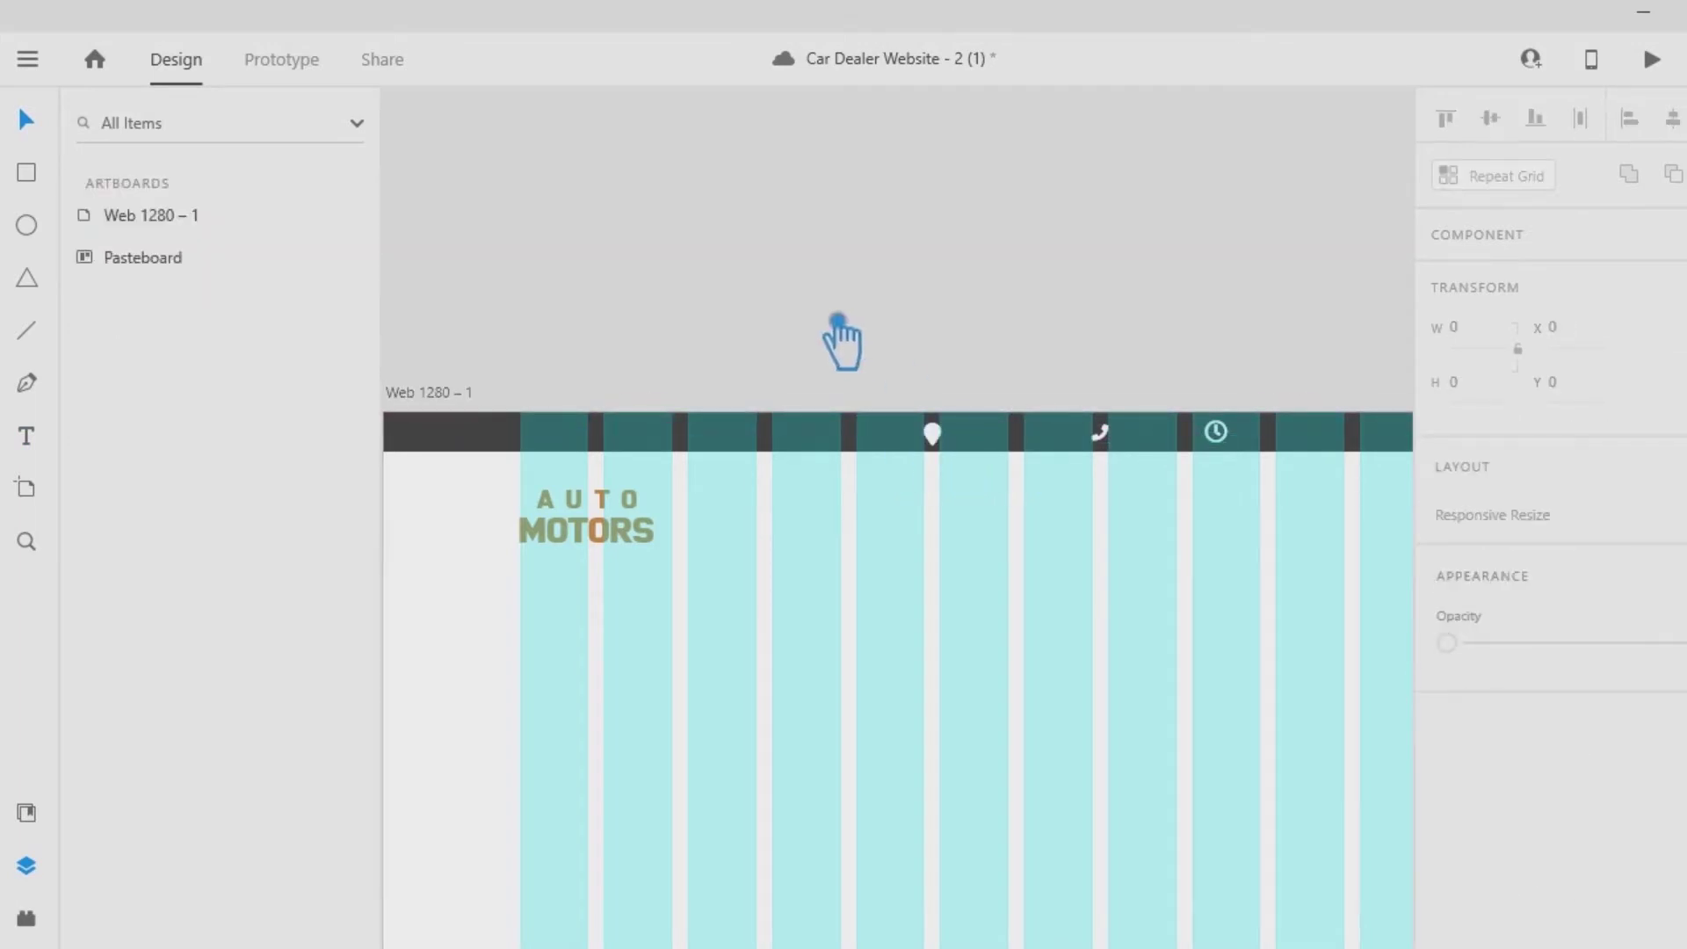
mouse_move(1099, 436)
left_mouse_down()
mouse_move(961, 453)
mouse_move(1140, 448)
left_mouse_up()
mouse_move(1018, 439)
left_mouse_down()
mouse_move(1041, 448)
mouse_move(994, 447)
left_mouse_up()
left_click(1017, 286)
Add the dealer's phone number as Roboto text, size 14, beside the phone icon in the dark bar.
left_click(29, 437)
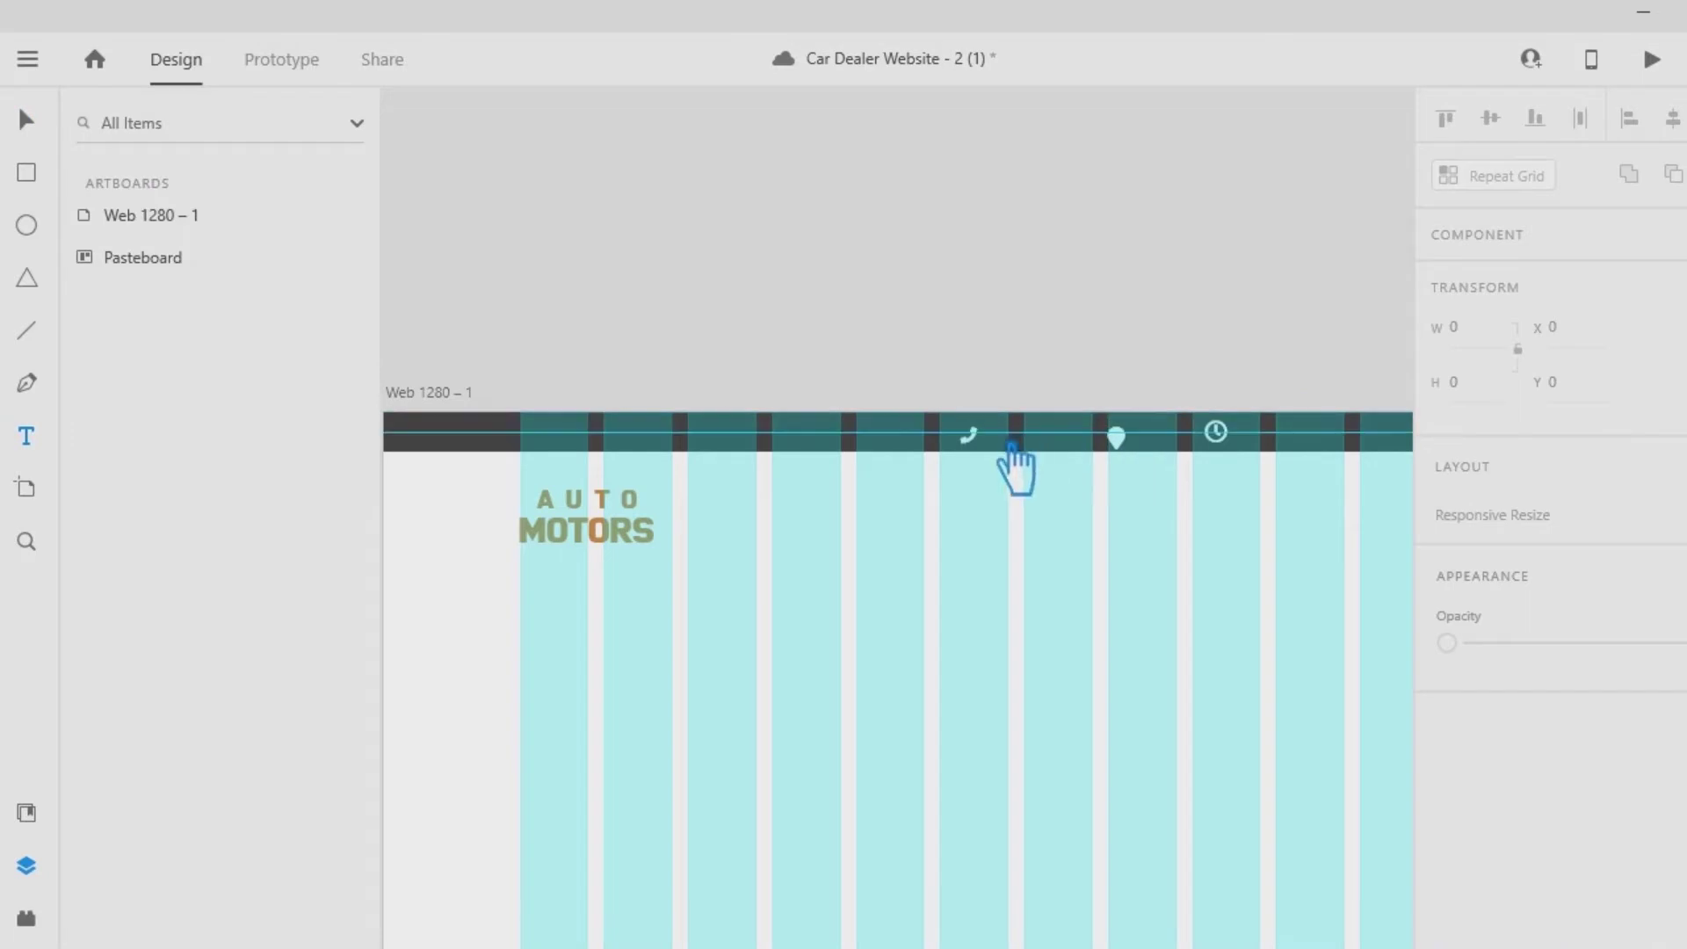
left_click(993, 431)
left_click(1587, 757)
type("Roboto")
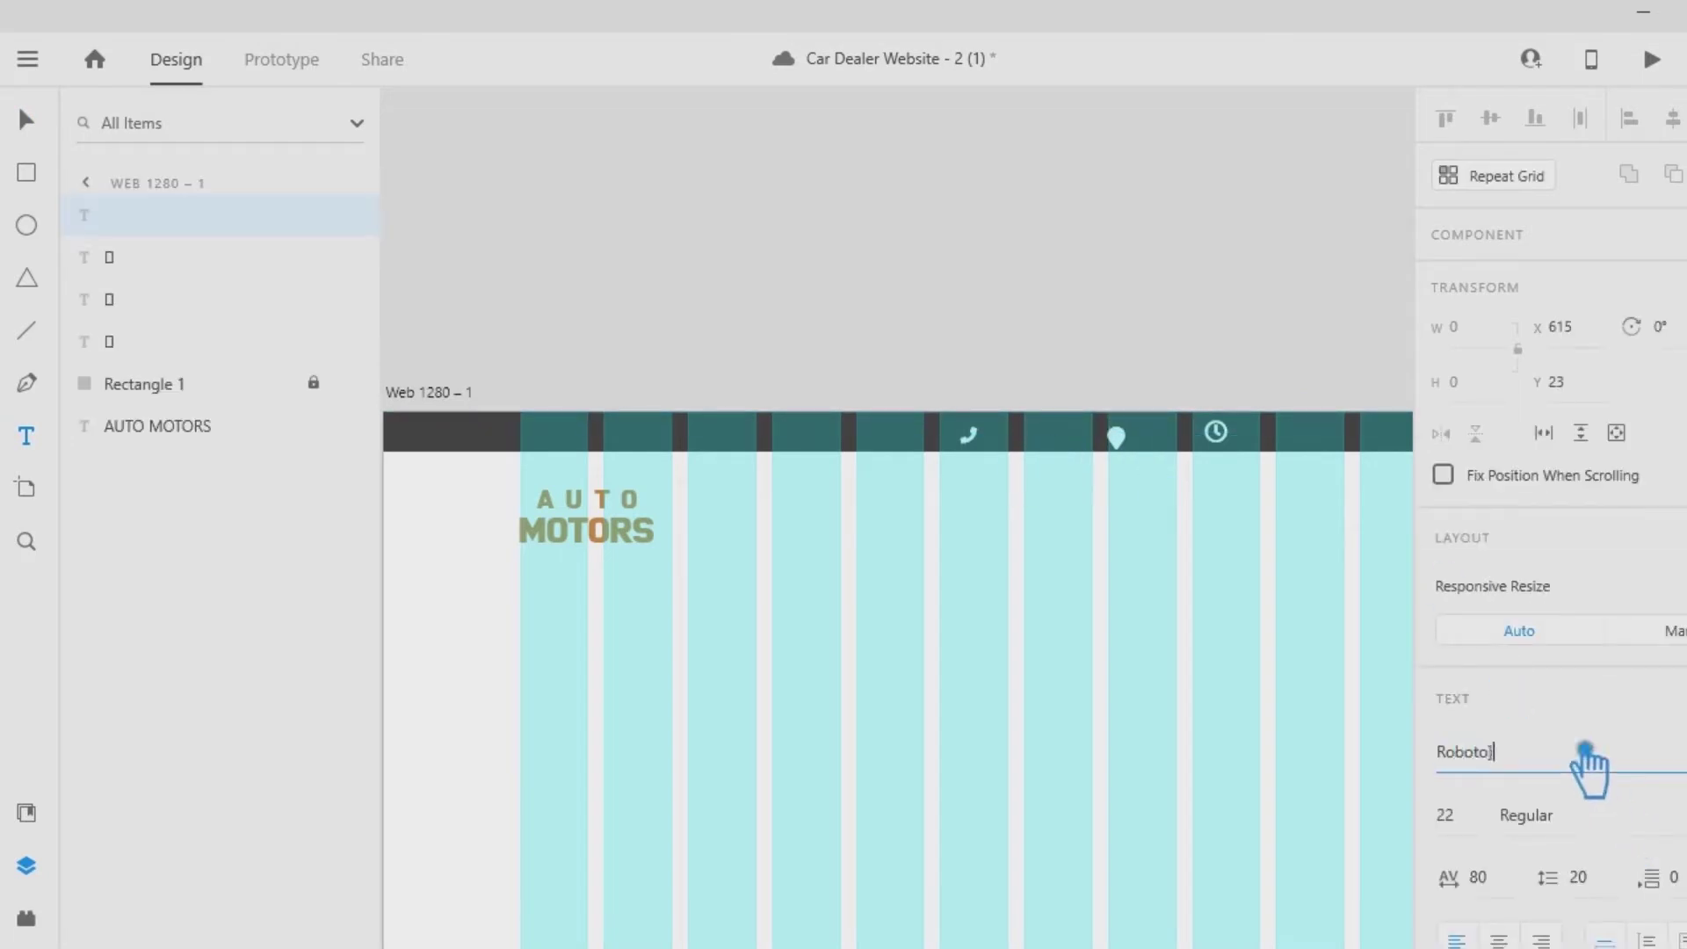
key("Tab")
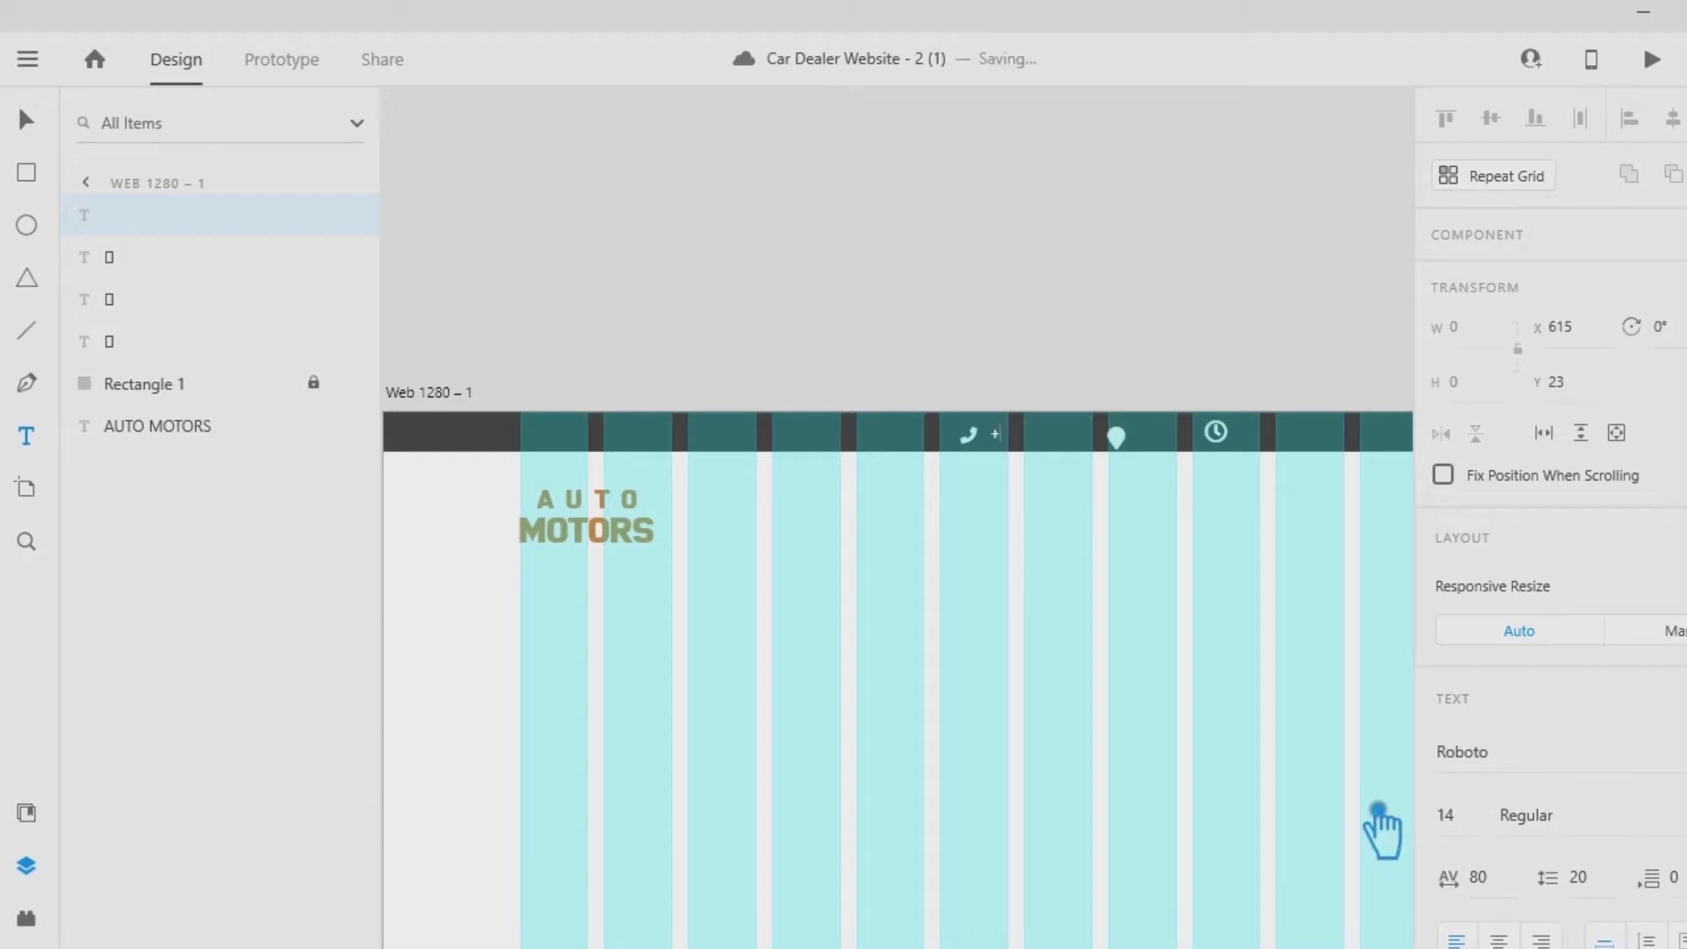
type("+01234567890")
left_click(29, 121)
left_click(1128, 325)
left_click_drag(1061, 433, 1056, 447)
left_click(1025, 532)
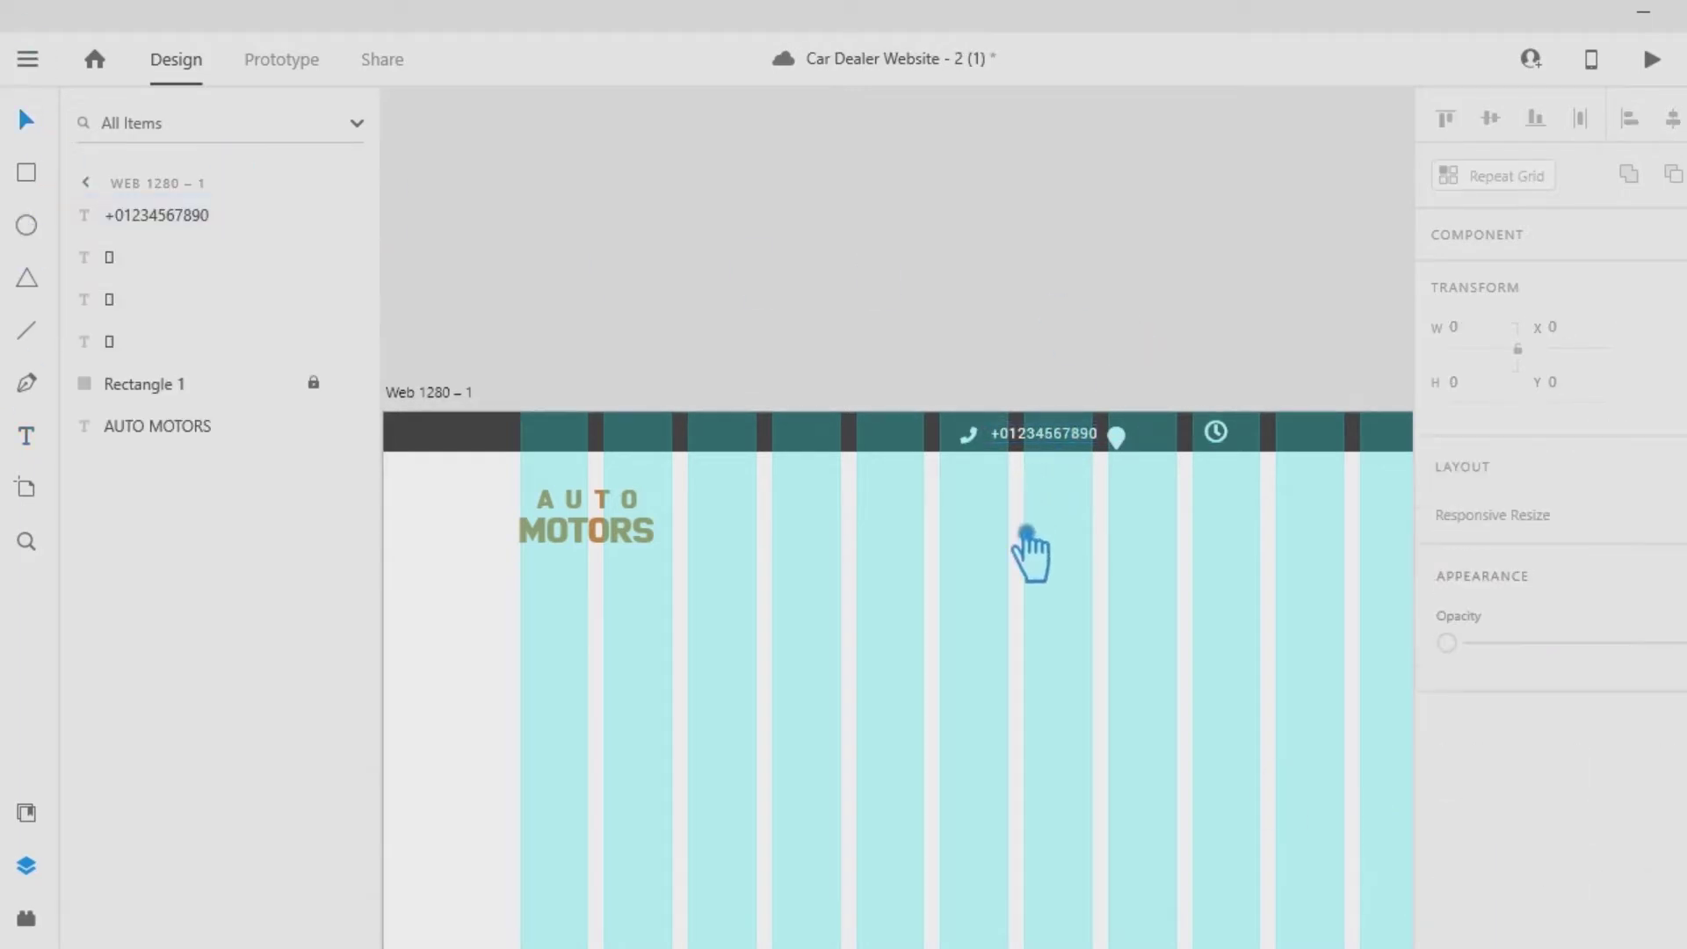
Move the phone icon leftward along the dark bar and place the phone number directly after it.
key("ctrl+equal")
key("ctrl+equal")
left_click_drag(1113, 357, 894, 565)
left_click_drag(966, 399, 742, 400)
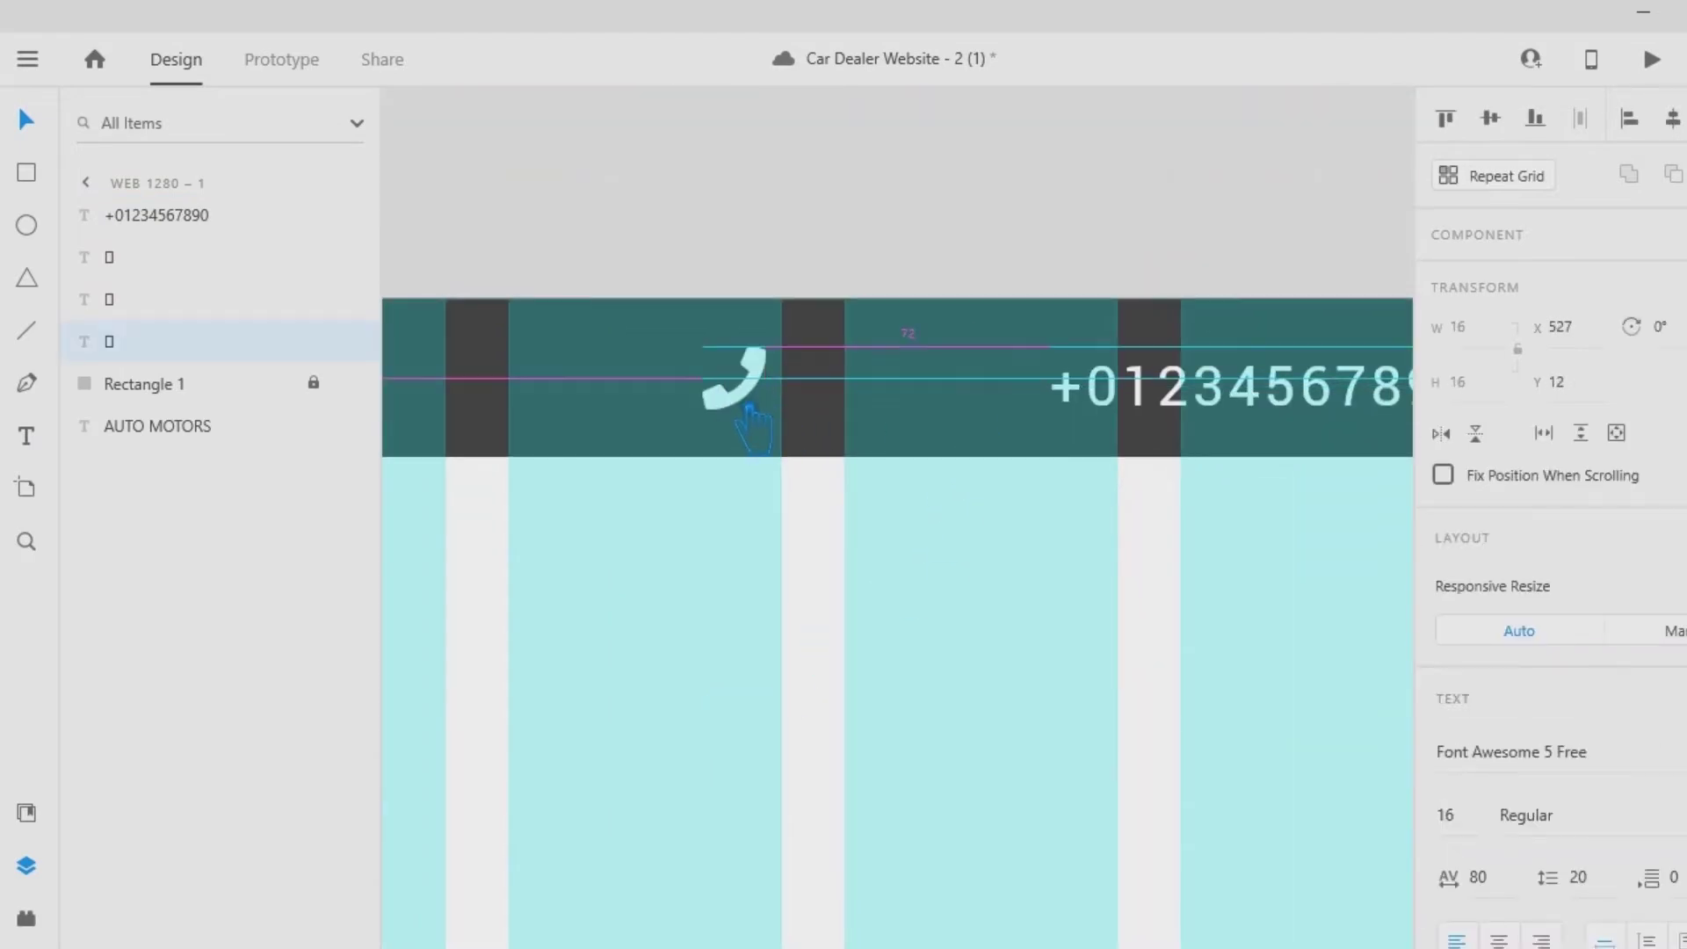
left_click_drag(1143, 413, 929, 400)
left_click(986, 479)
left_click(1101, 582)
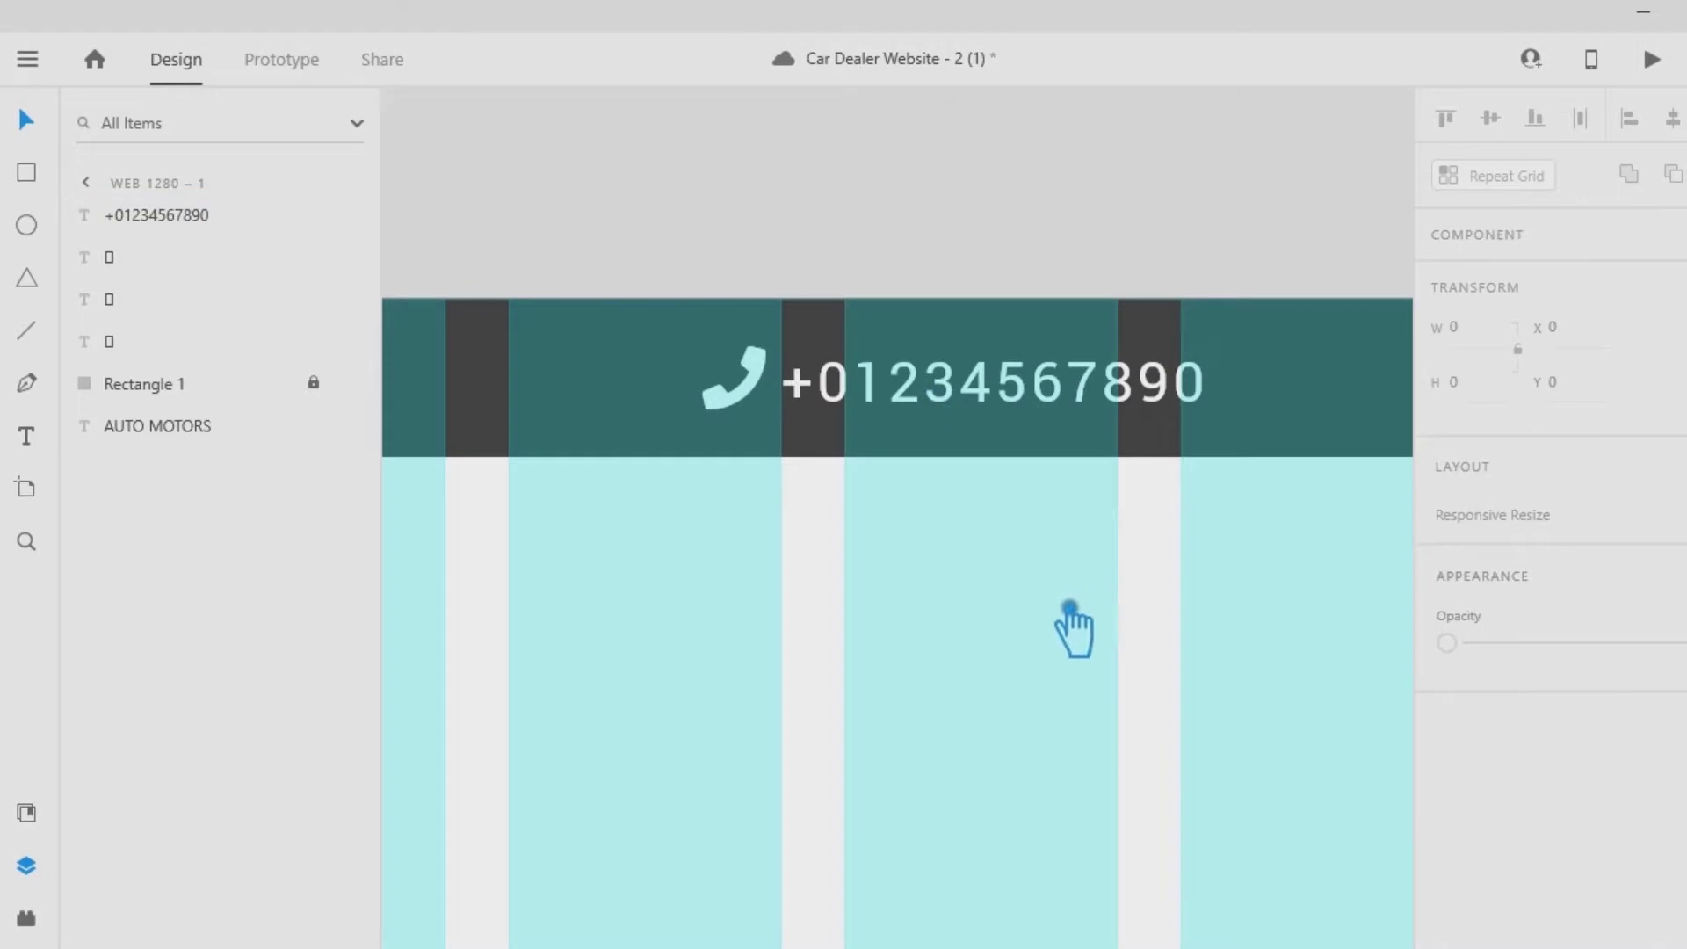
Widen the phone number's character spacing to 150, trying 95 and 103 first.
left_click(980, 391)
left_click(1482, 877)
type("95")
key("Return")
key("Return")
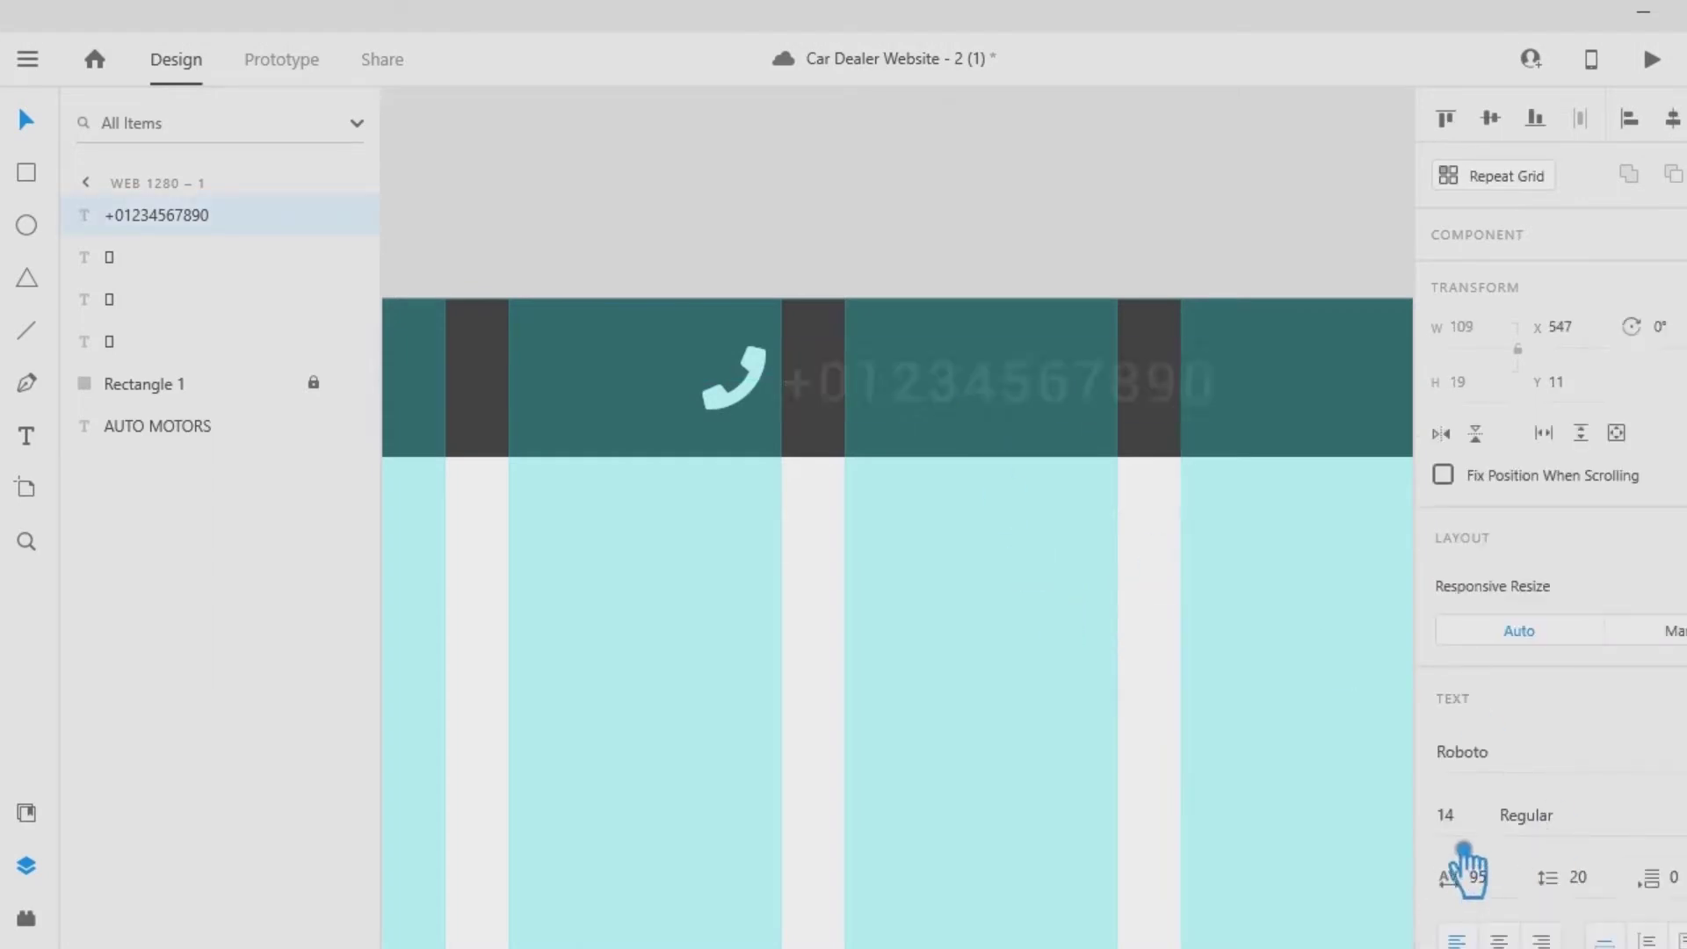
left_click_drag(1510, 878, 1448, 887)
type("103")
key("Return")
key("Return")
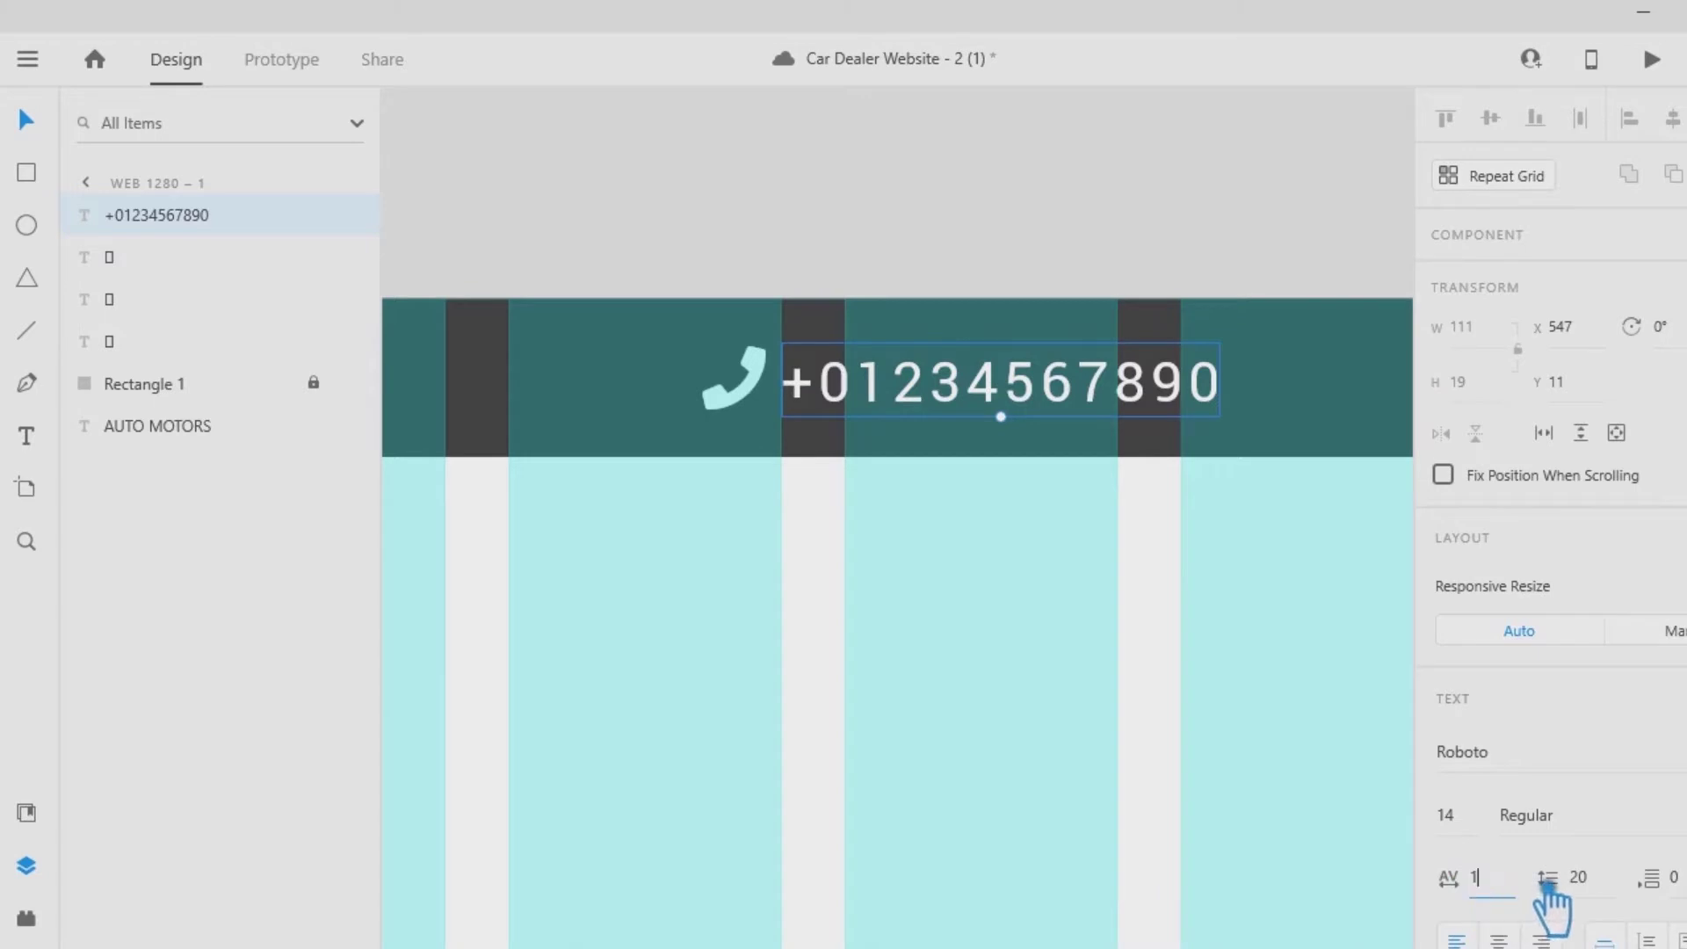
key("Return")
left_click_drag(1074, 404, 1072, 431)
left_click(941, 671)
Set the phone number's font size to 12 and the phone icon's size to 14.
key("ctrl+minus")
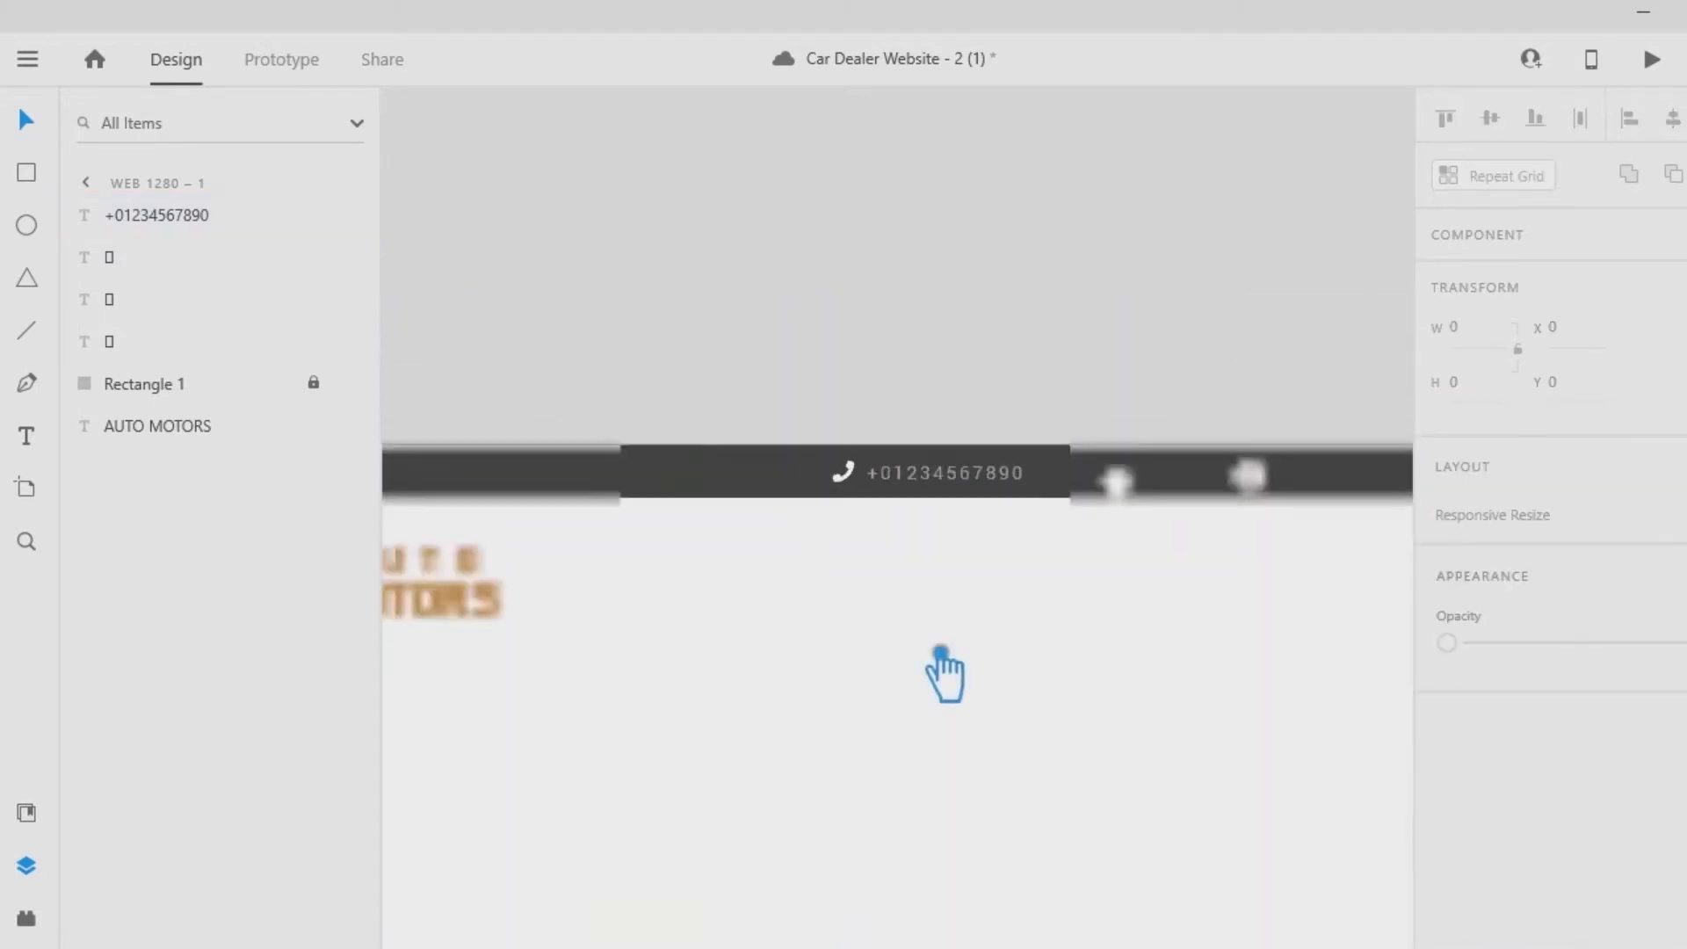
left_click(994, 476)
left_click_drag(1468, 819, 1441, 815)
type("12")
key("Return")
left_click(923, 539)
left_click(846, 478)
left_click(1431, 817)
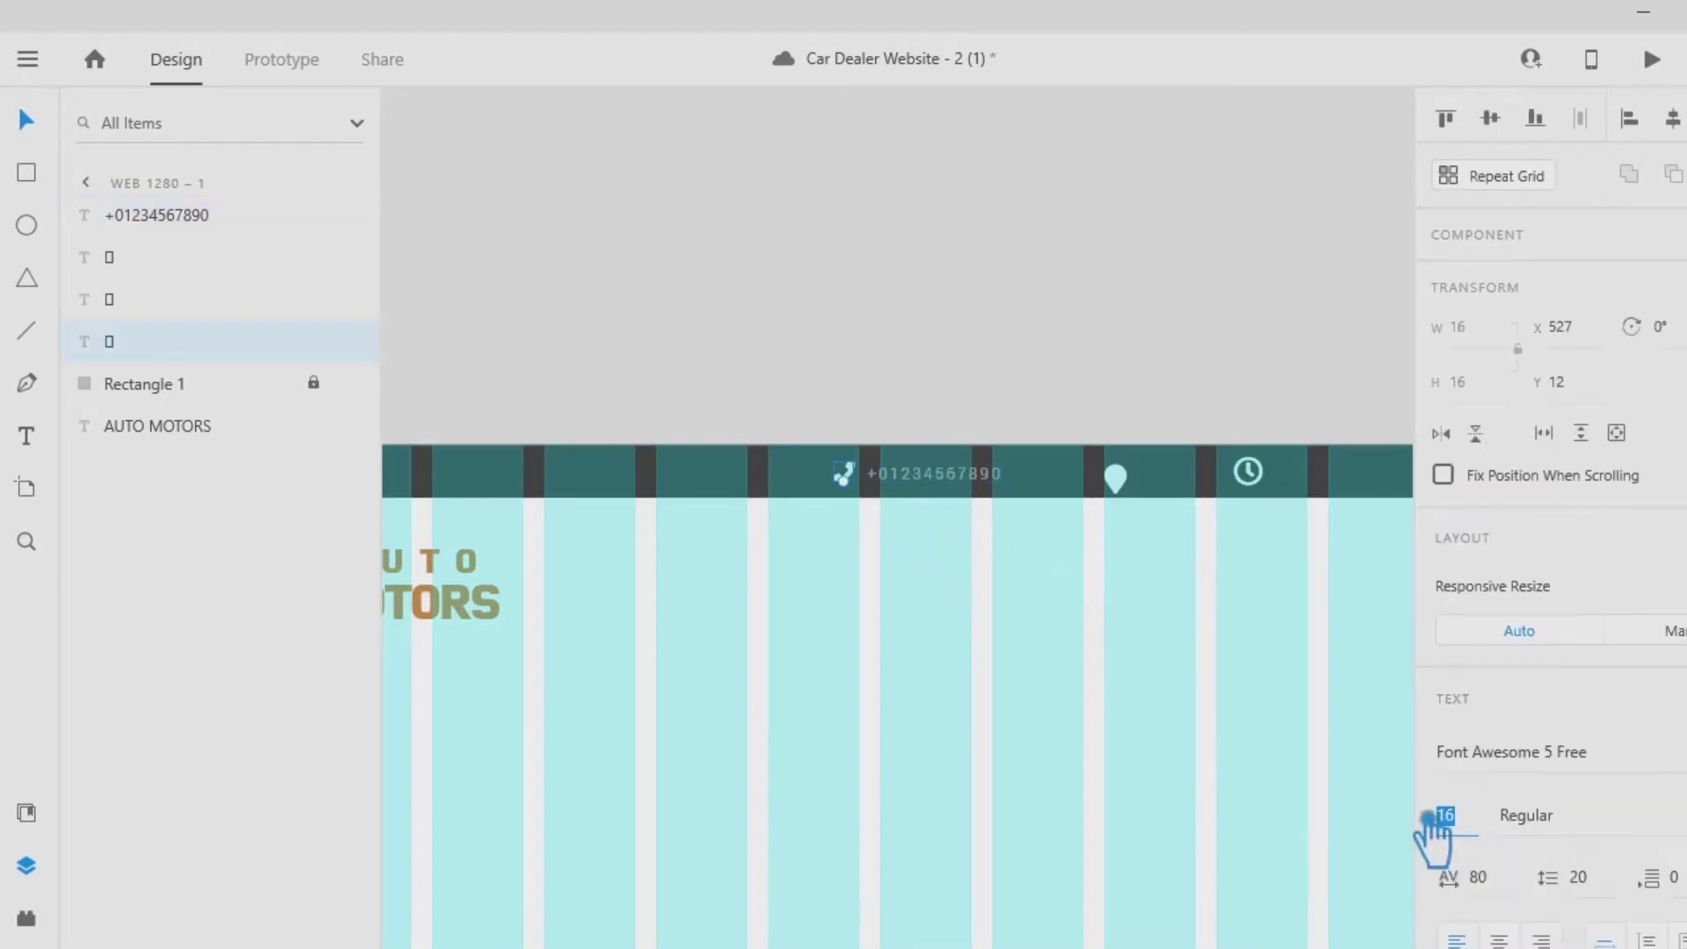
left_click(927, 521)
Align the phone number and the phone icon along their vertical middles.
left_click(918, 479)
left_click(847, 478, "shift")
left_click(1505, 123)
left_click(941, 539)
Group the phone icon with its number, and shift that group and the map marker leftward along the bar.
left_click_drag(940, 540, 838, 428)
key("ctrl+g")
left_click(992, 550)
left_click_drag(951, 479, 772, 485)
left_click(1065, 526)
left_click_drag(1134, 494, 1025, 483)
key("Escape")
Ungroup the phone entry and place a copy of the phone number text beside the map marker.
left_click(780, 485)
right_click(756, 483)
left_click(857, 537)
left_click(852, 538)
left_click_drag(767, 484, 1098, 489)
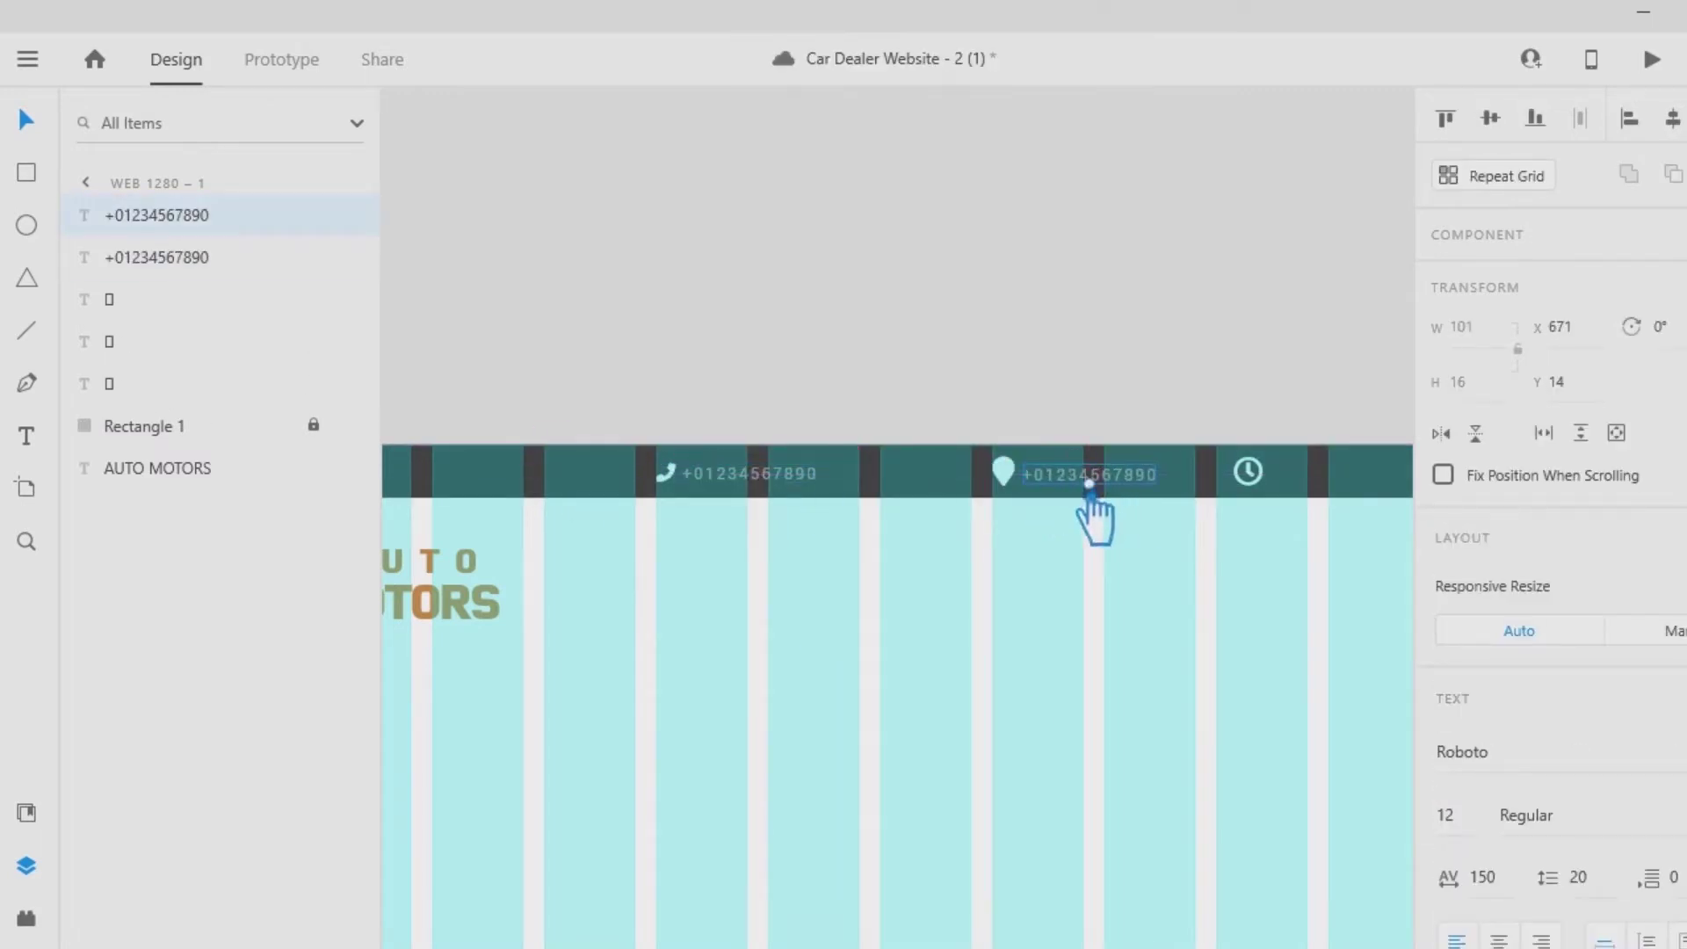
Align the map marker vertically with the copied number and reduce the marker's size to suit the phone icon.
left_click(1005, 477, "shift")
left_click(1499, 119)
left_click(1123, 681)
left_click(1035, 492)
left_click(1459, 817)
type("1")
left_click(1383, 796)
left_click(670, 477)
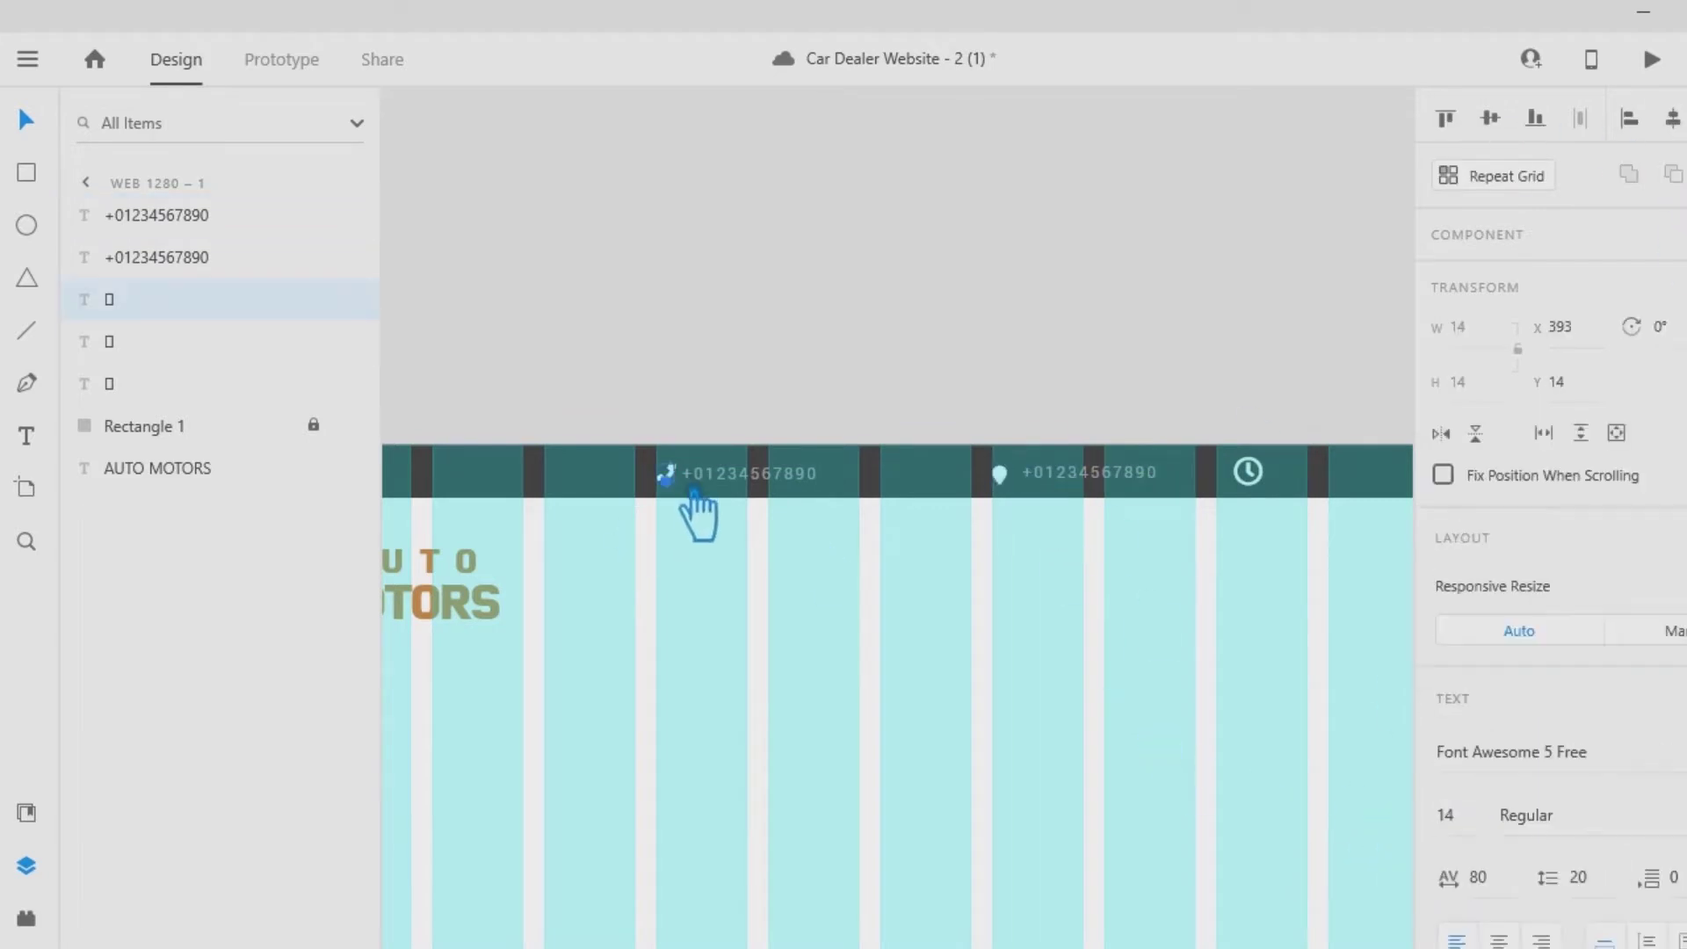
left_click(1071, 586)
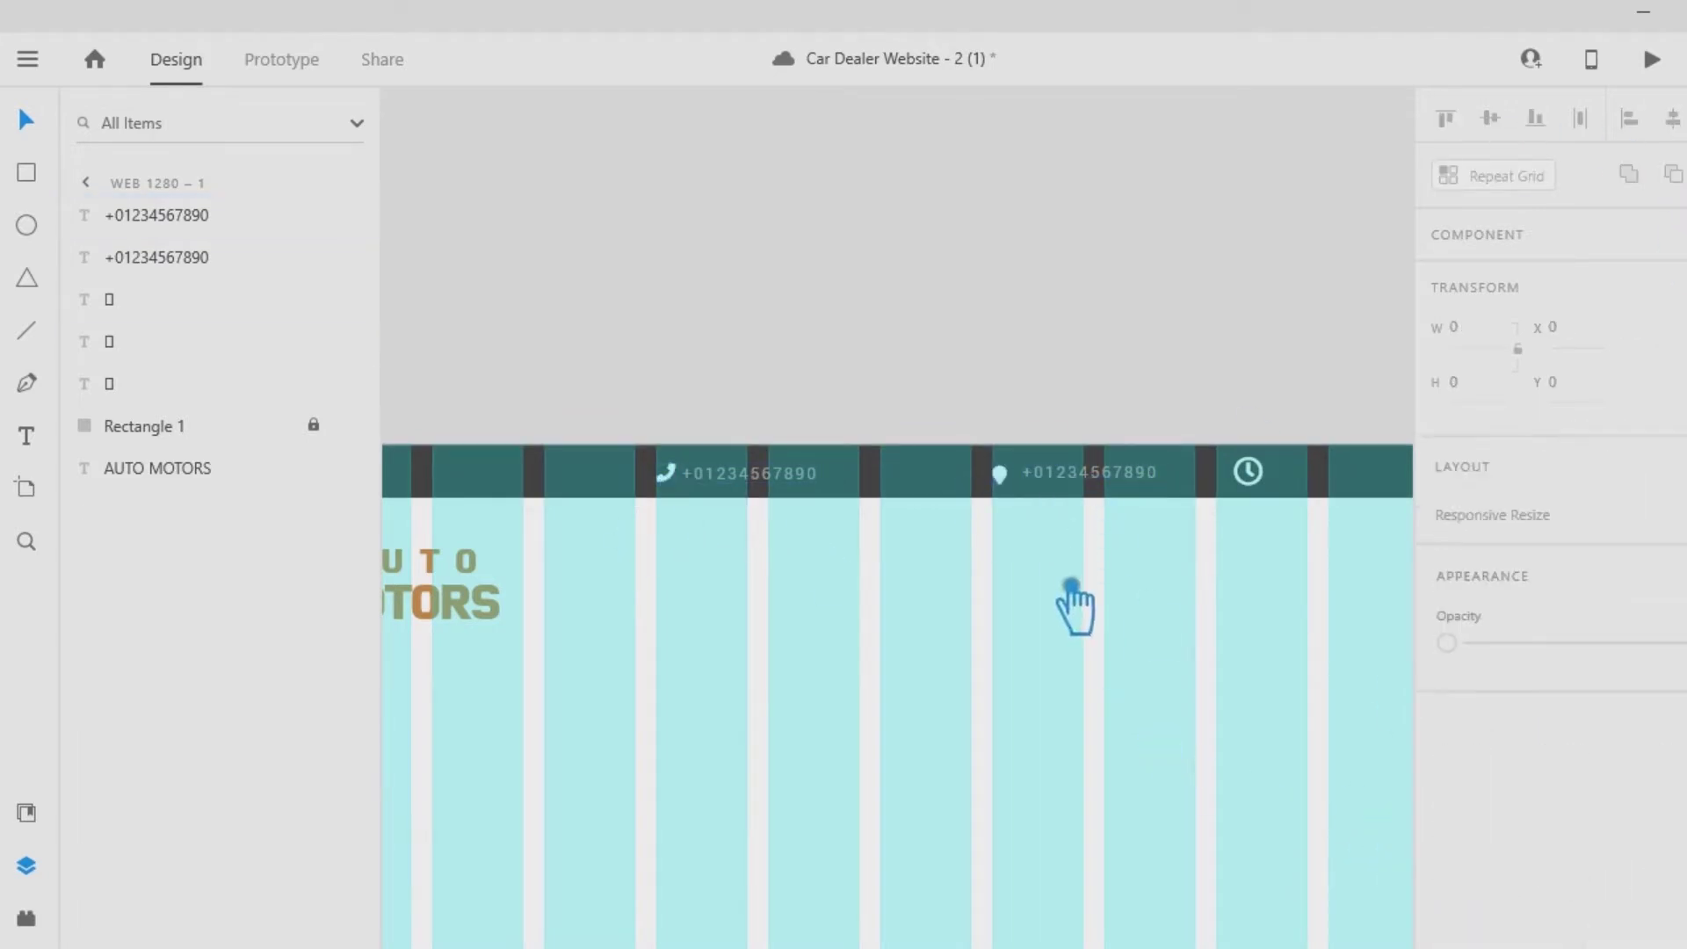
Replace the copied number beside the map marker with the dealer's street address and country in capitals.
double_click(1109, 489)
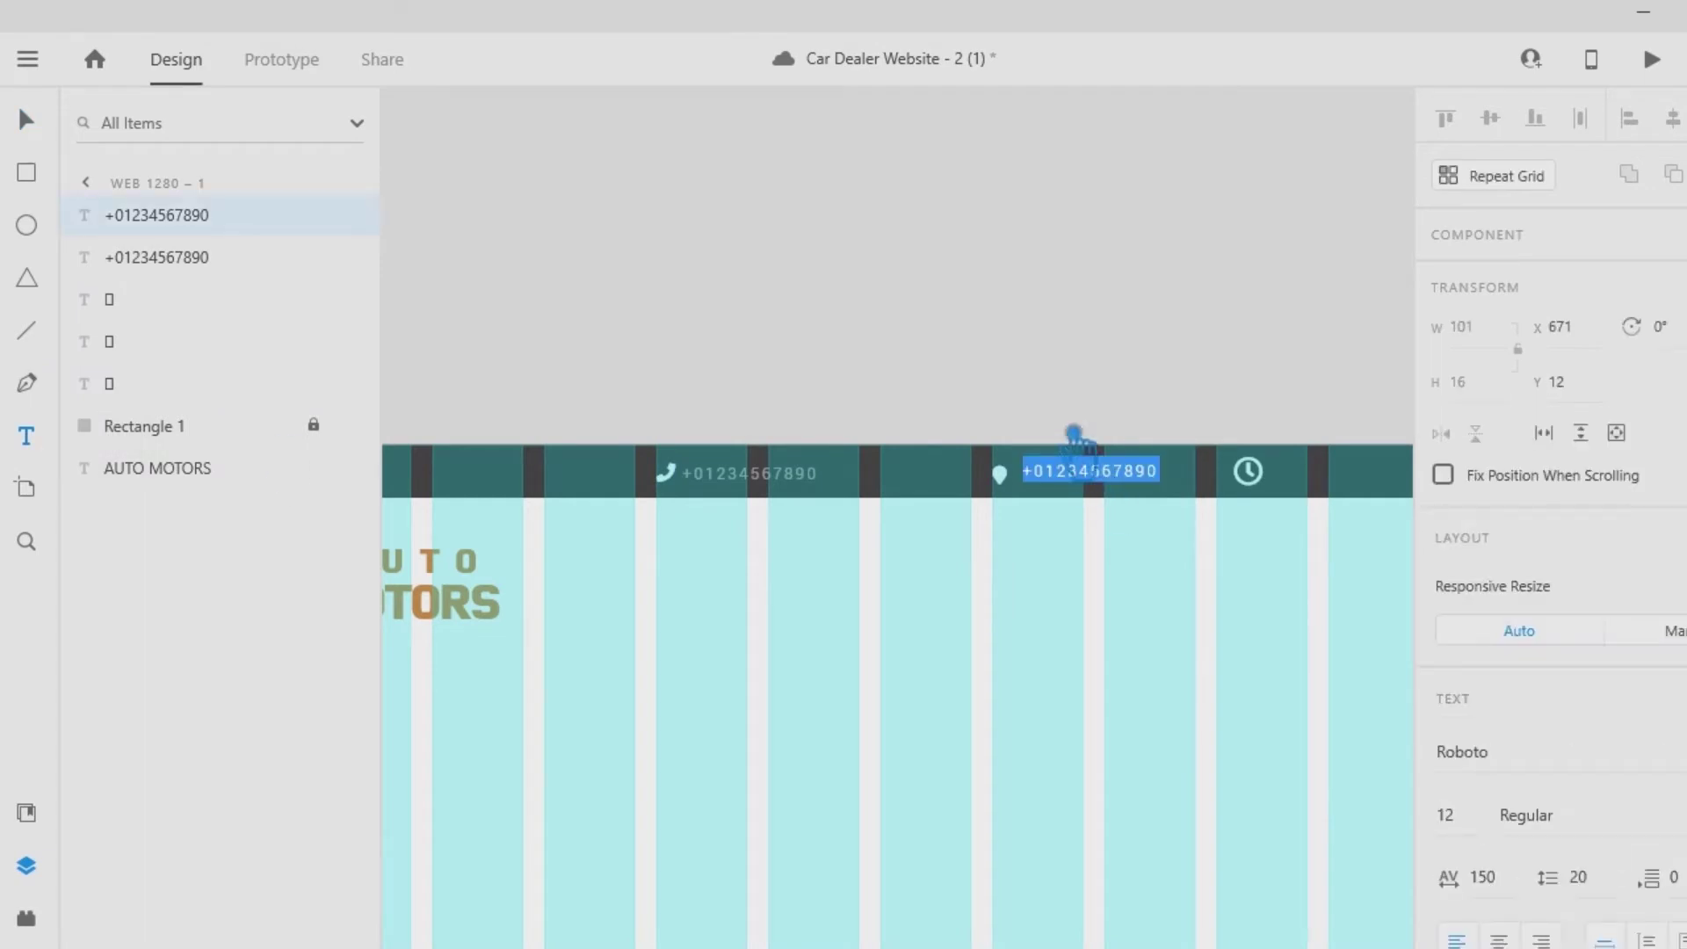
type("s")
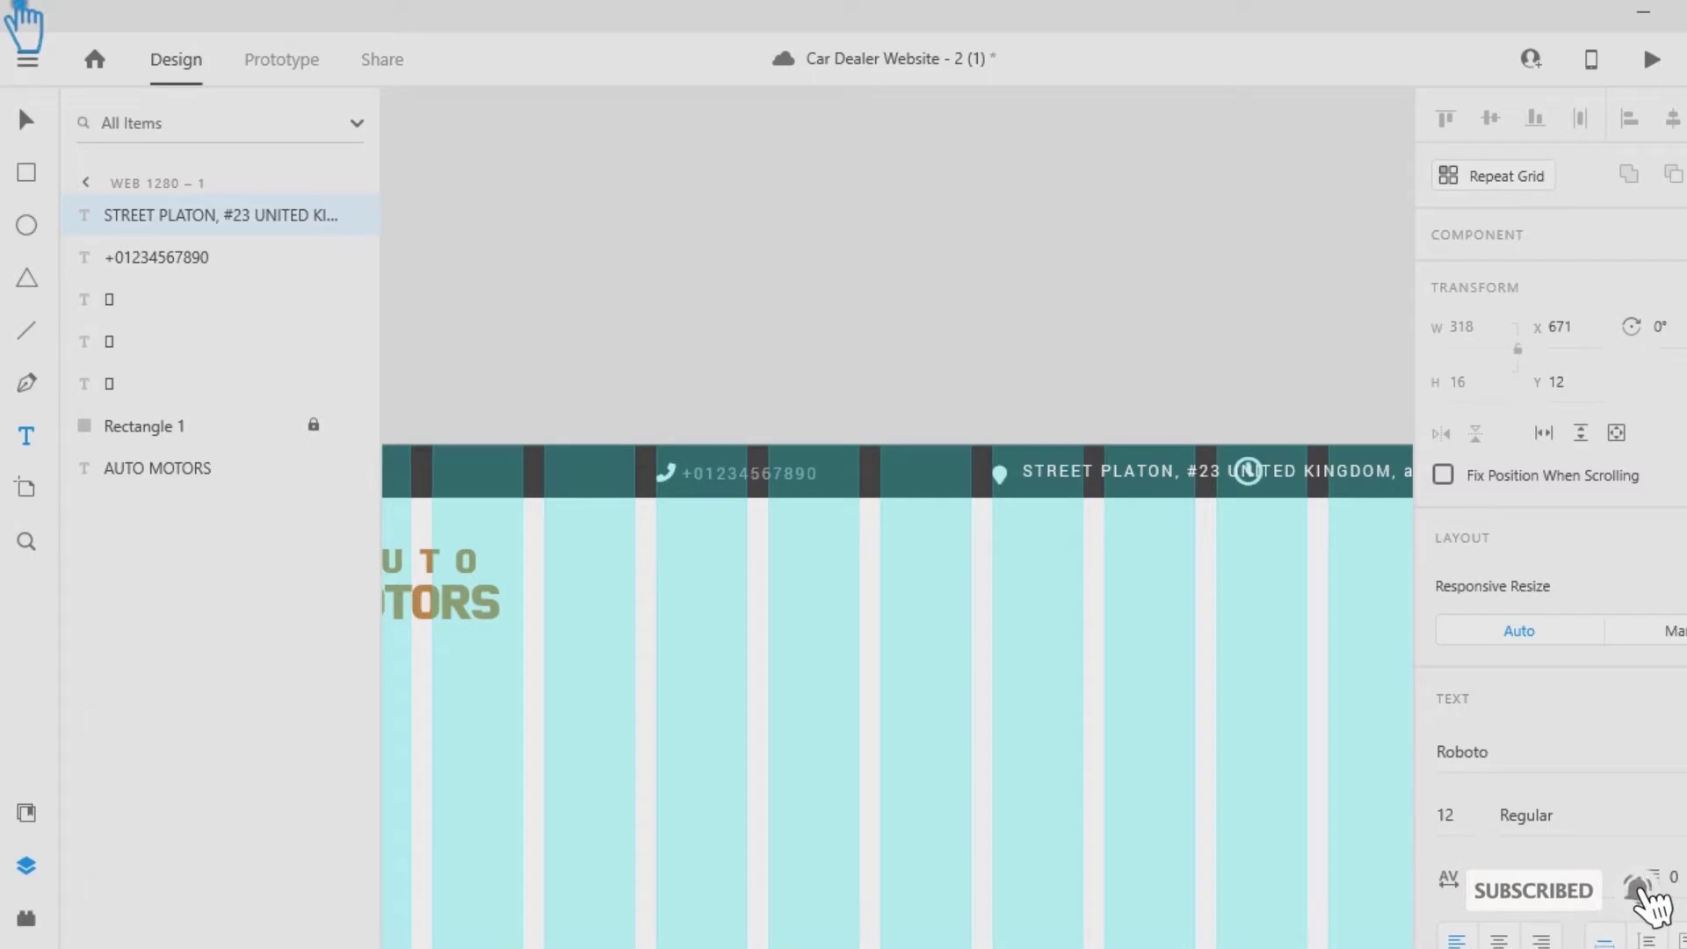
key("BackSpace")
key("BackSpace")
key("BackSpace")
key("BackSpace")
key("BackSpace")
key("BackSpace")
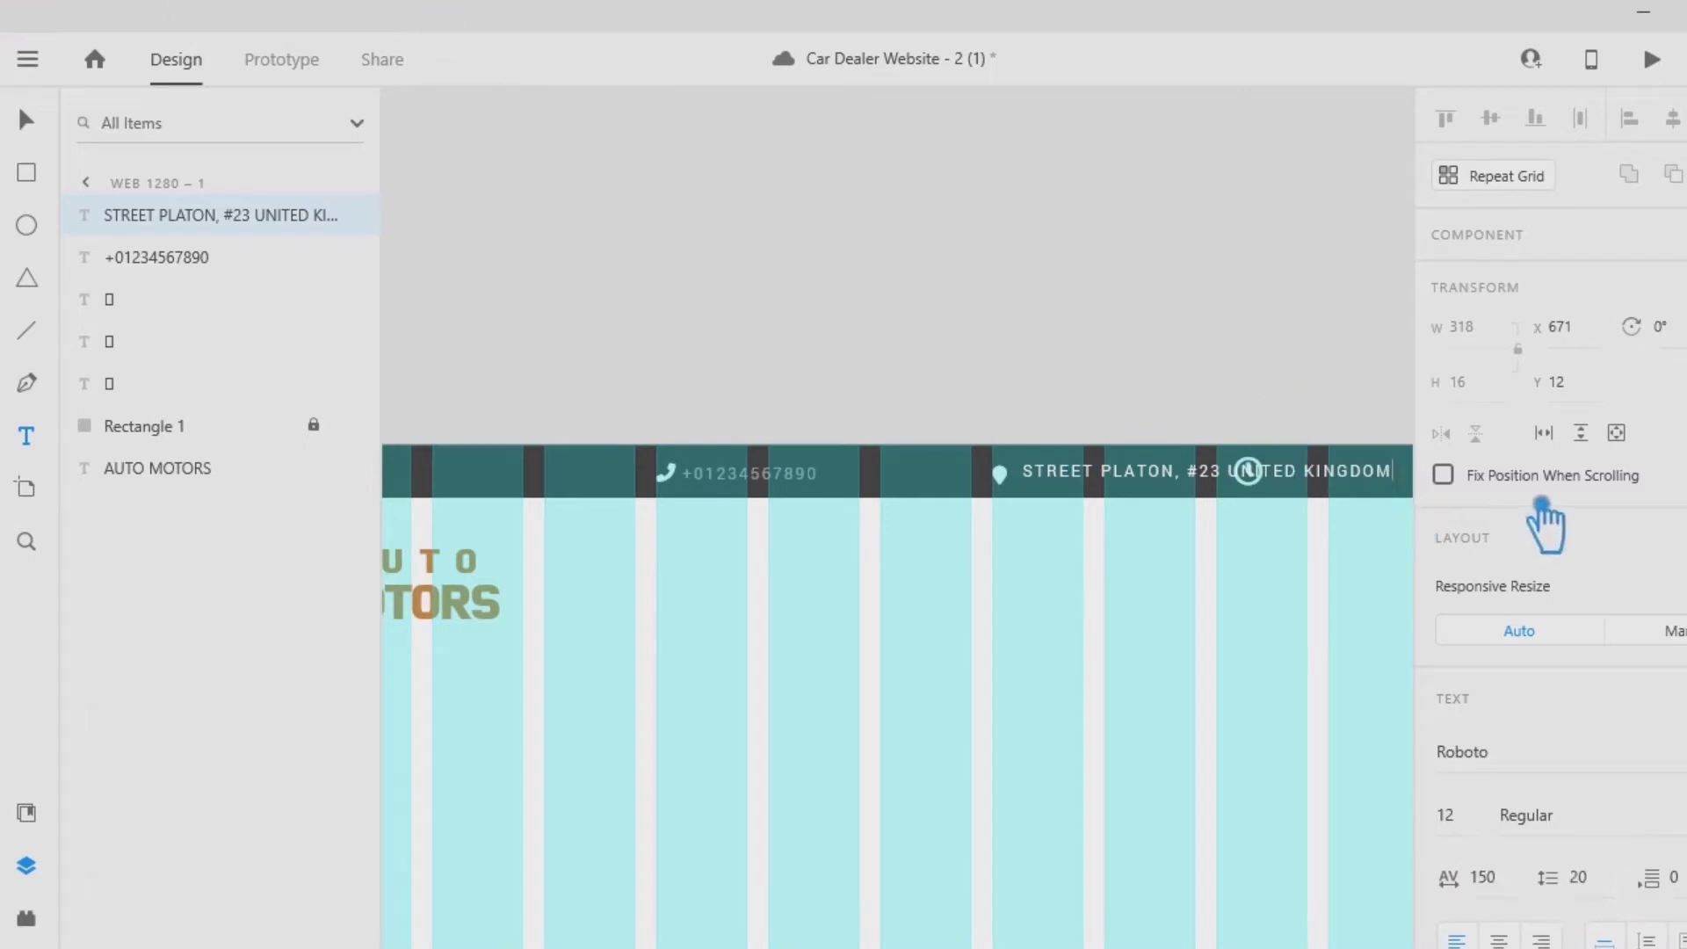
Move the map marker and the address text closer to the phone number and group the two.
left_click(27, 120)
left_click_drag(1002, 477, 913, 491)
left_click(1058, 494)
left_click_drag(1075, 481, 957, 488)
left_click(885, 473, "shift")
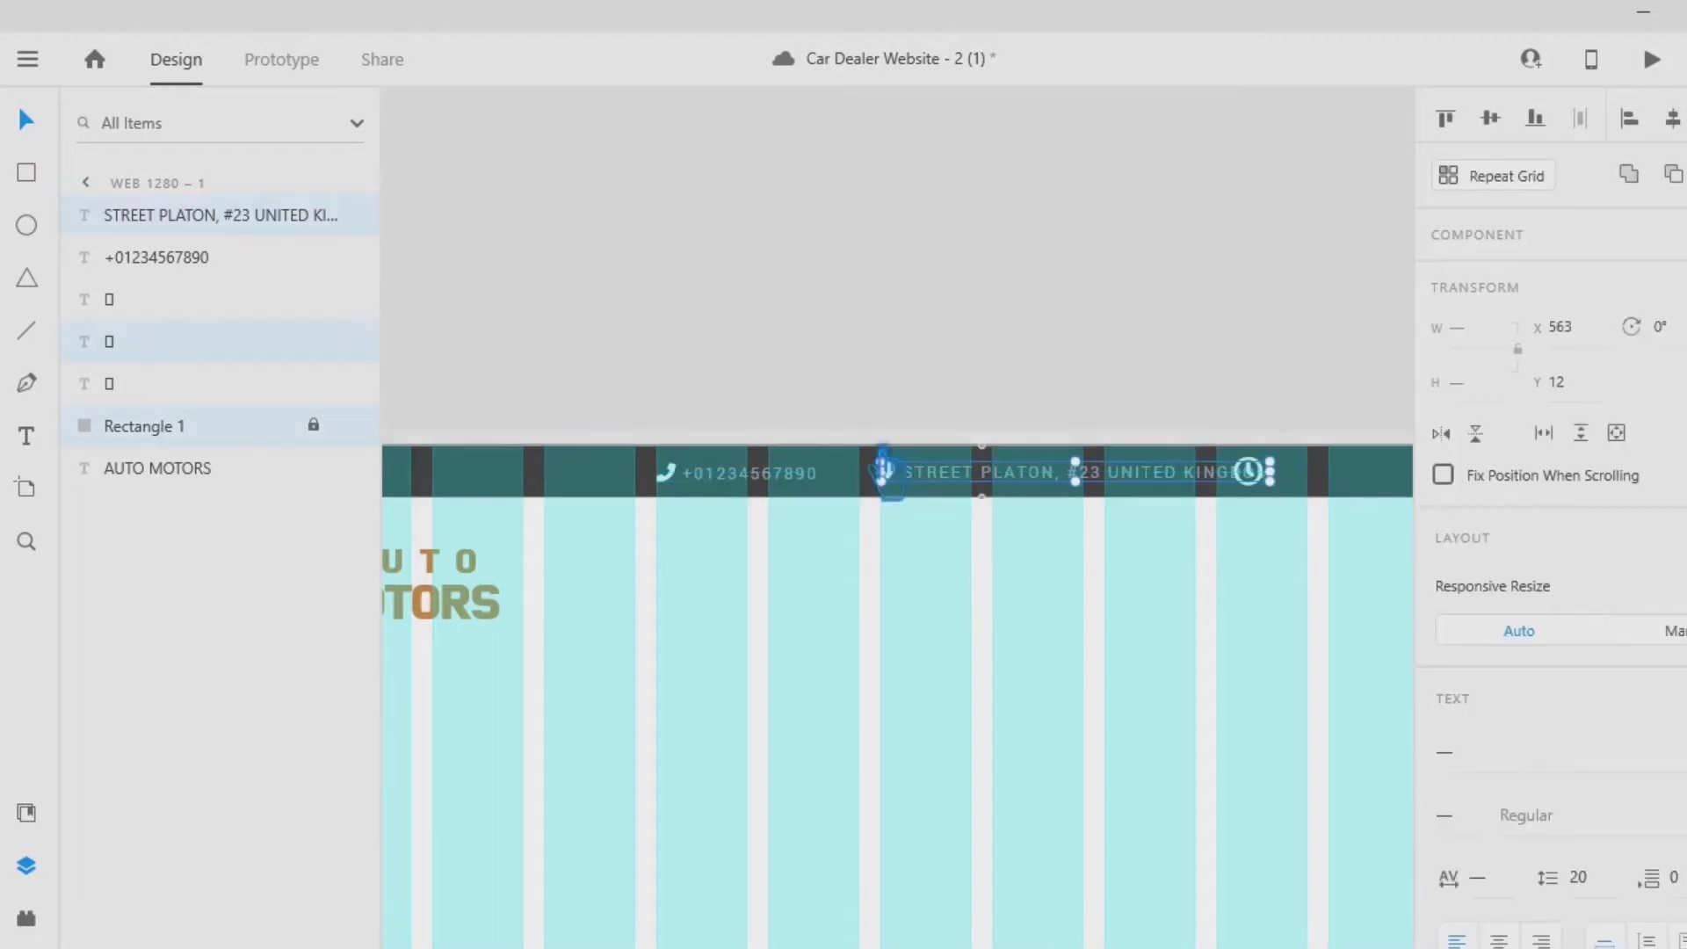
key("ctrl+g")
left_click_drag(1029, 489, 1007, 493)
left_click(1134, 518)
Move the clock icon to the end of the address text and set its size to 14.
left_click_drag(1267, 482, 1337, 508)
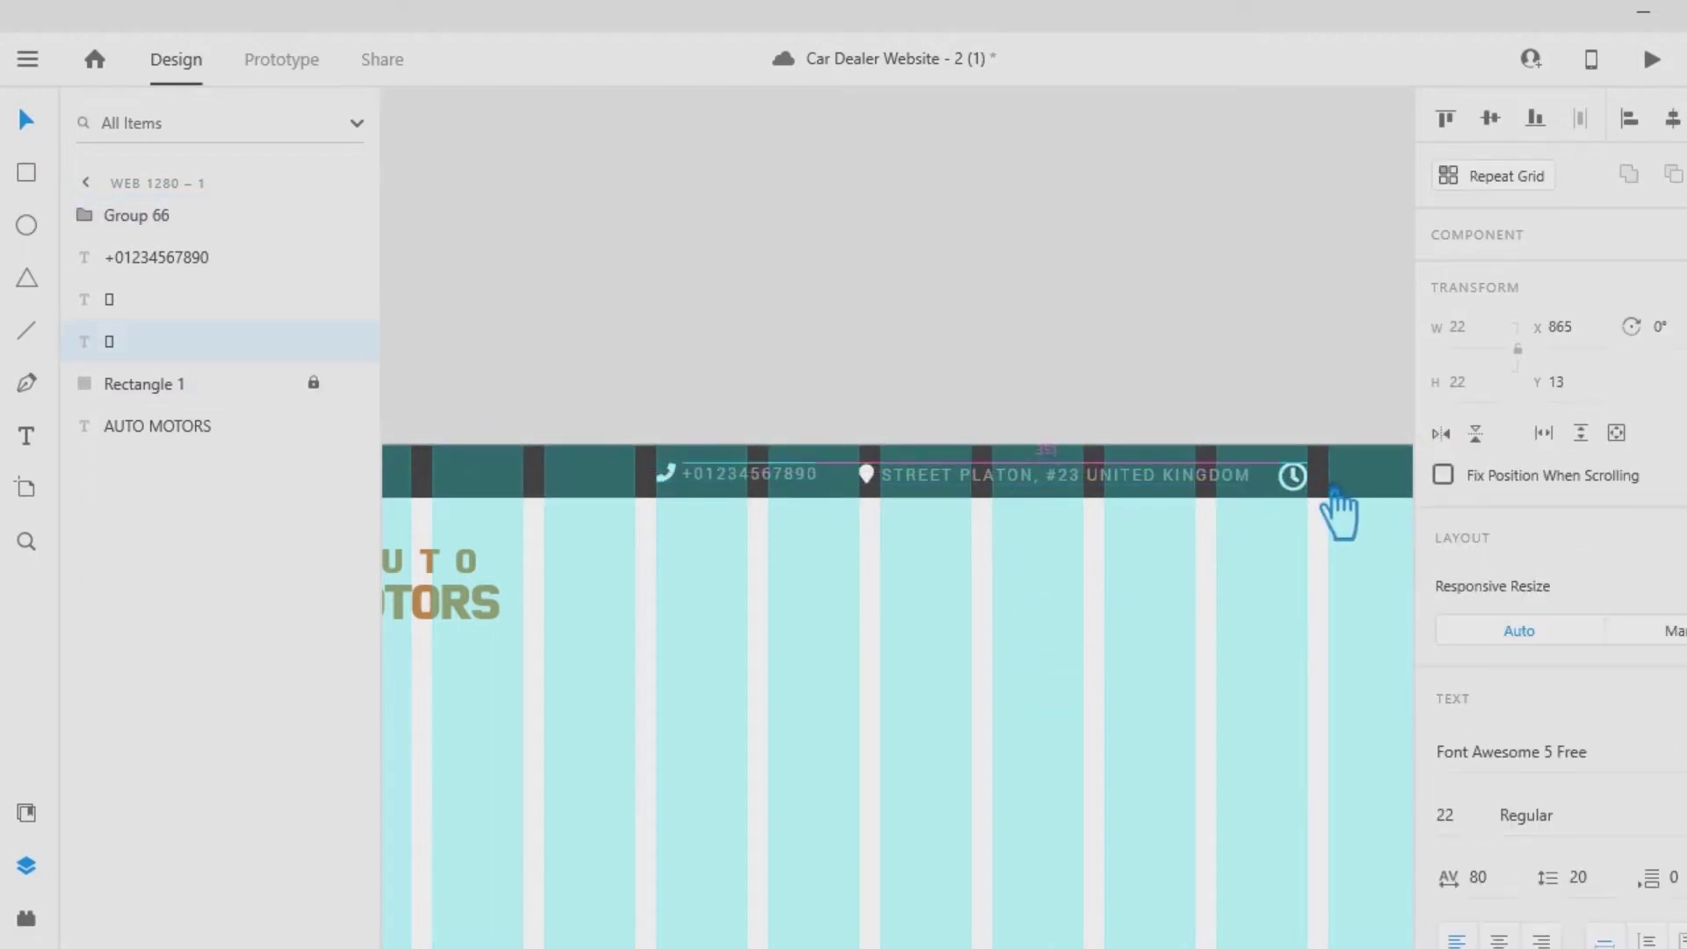
double_click(1446, 815)
type("14")
key("Return")
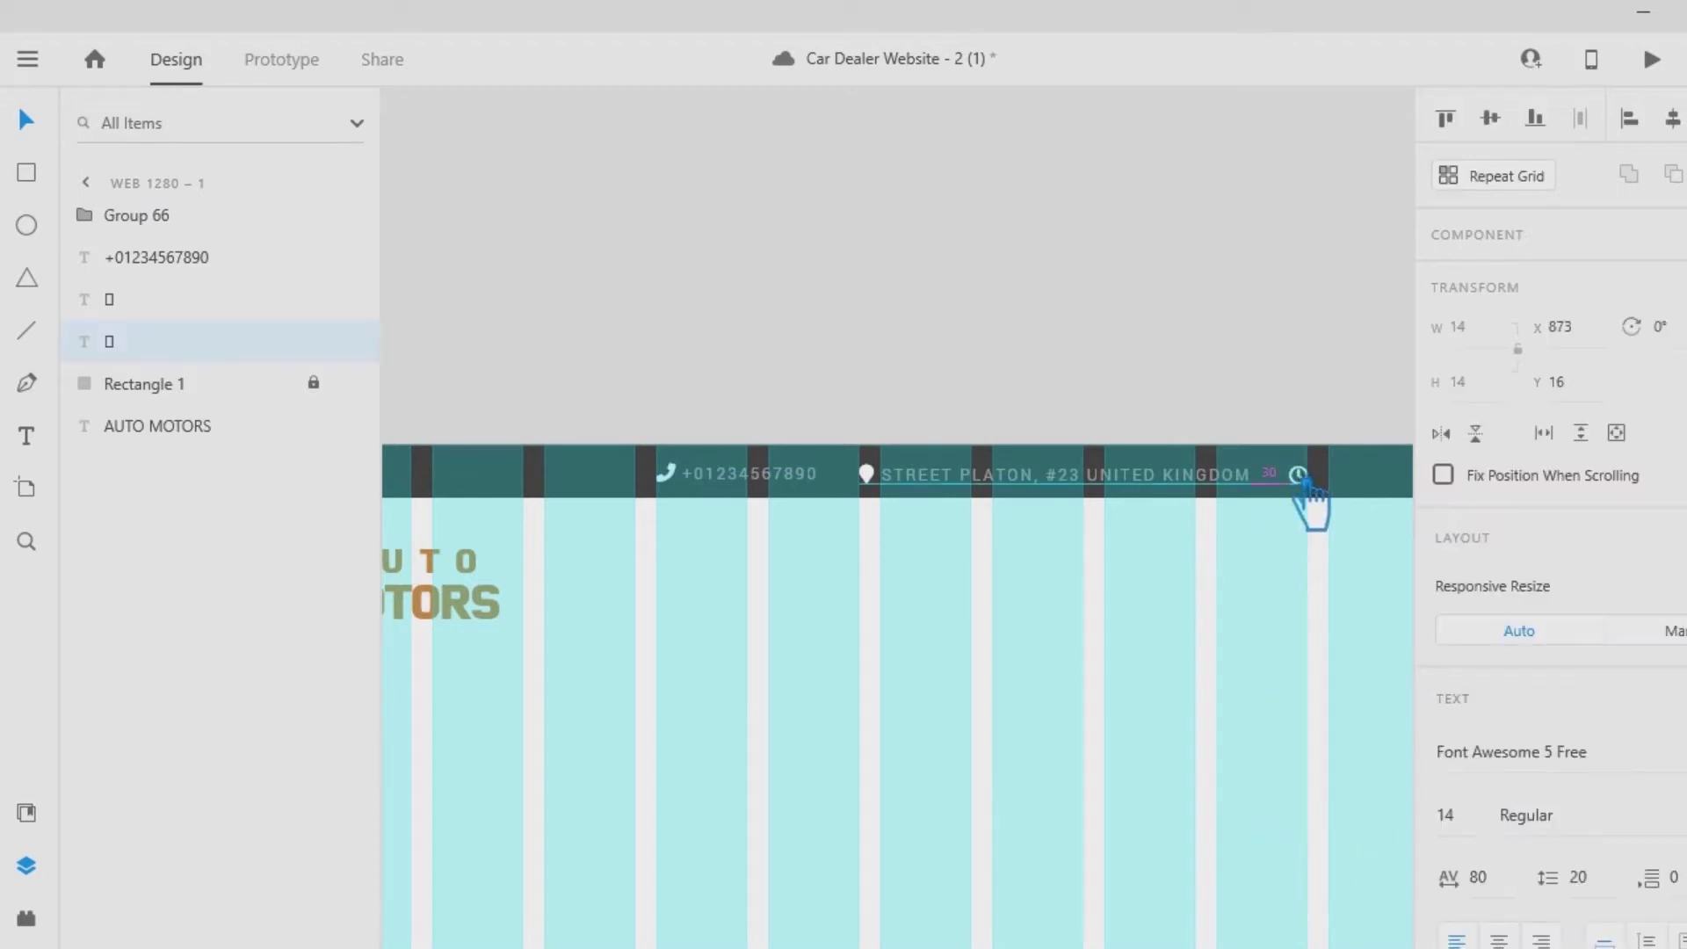
Ungroup the address entry and place a copy of the address text beside the clock icon, aligned with it.
left_click(1113, 482)
key("ctrl+shift+g")
left_click(1119, 513)
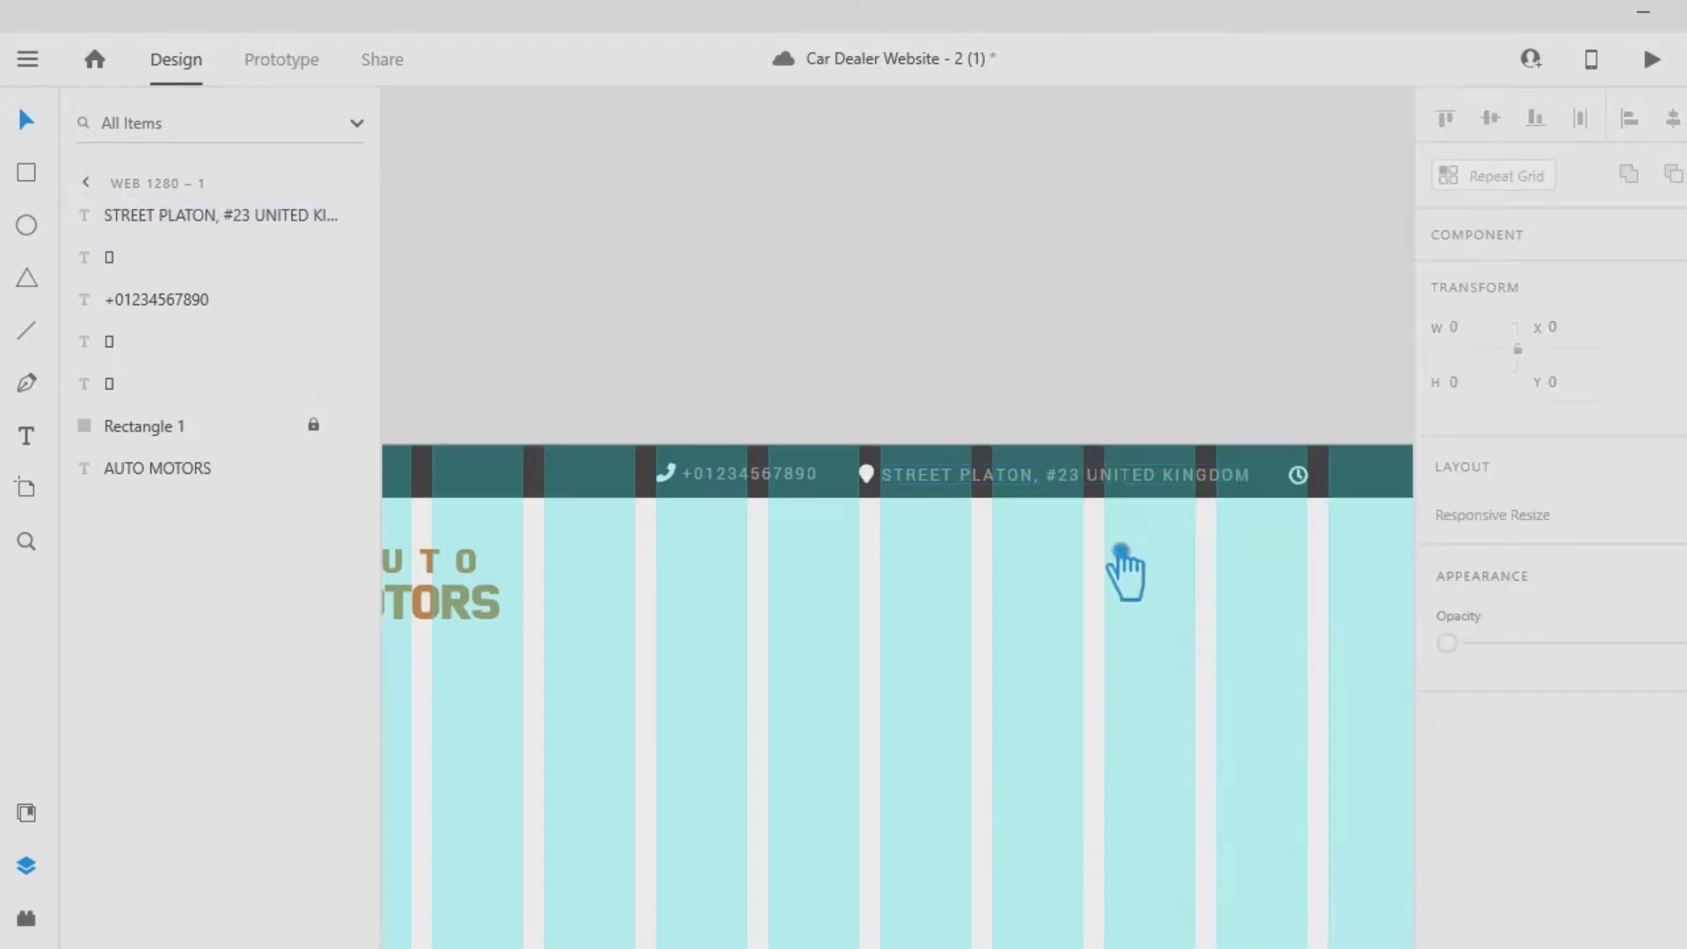
left_click_drag(1191, 602, 840, 608)
left_click_drag(678, 496, 947, 496, "alt")
left_click(1002, 539)
left_click(1030, 575)
left_click_drag(1049, 494, 996, 487)
left_click(1030, 573)
left_click_drag(1011, 563, 907, 448)
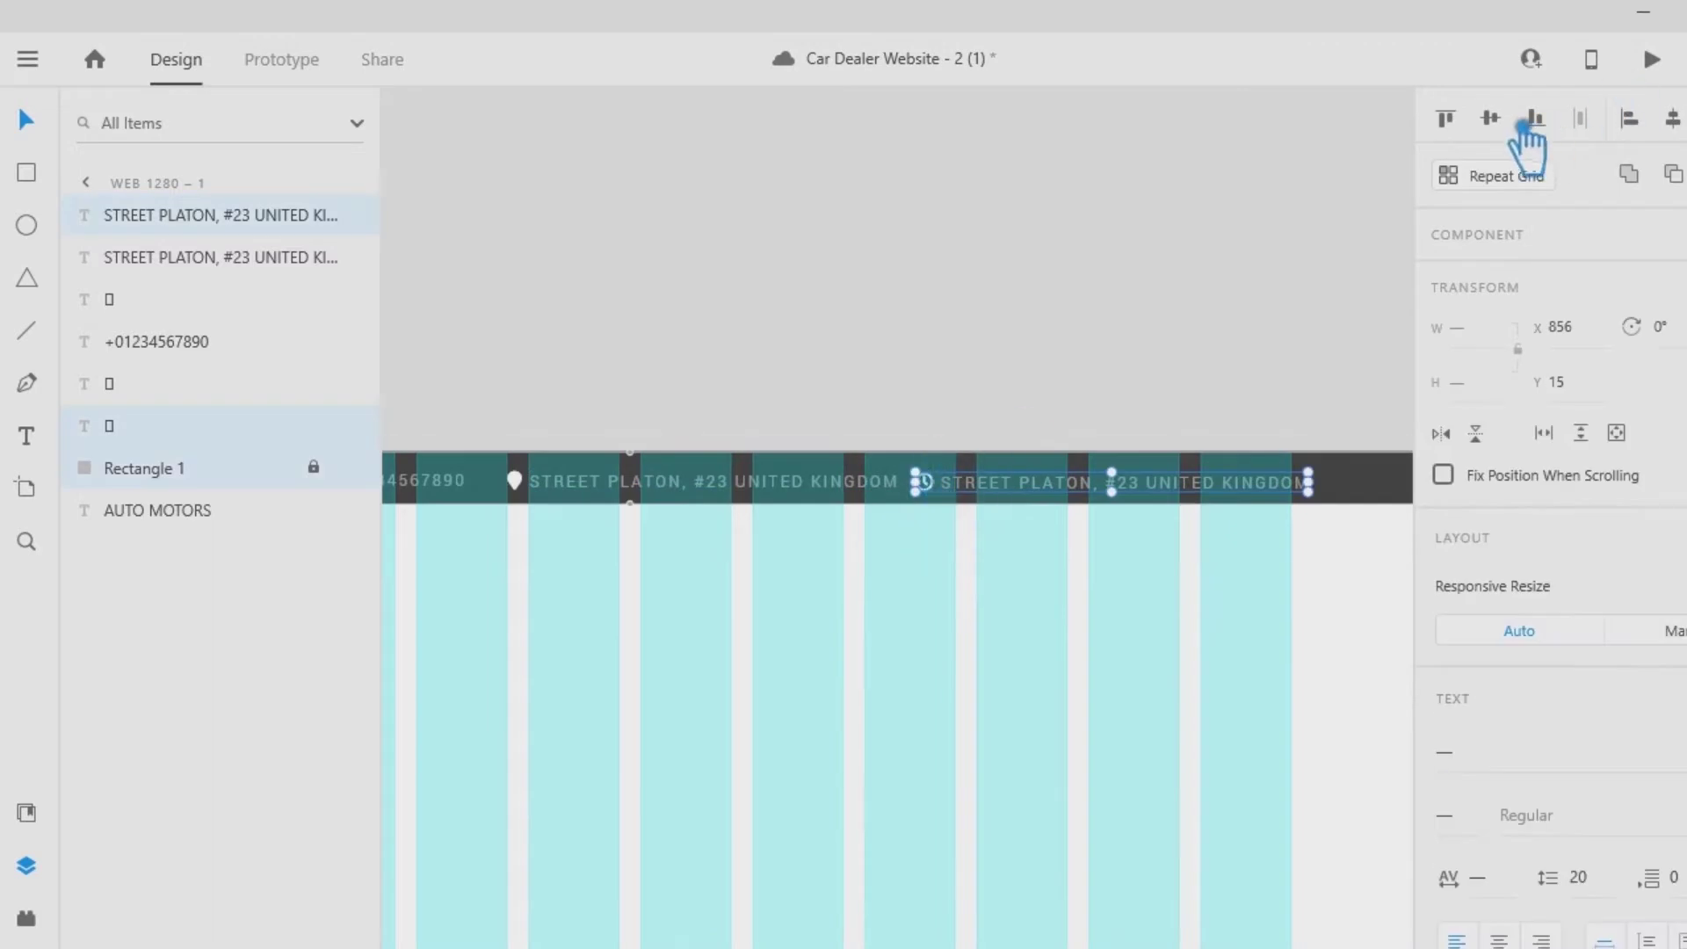
left_click(1318, 539)
Replace the copied address text beside the clock icon with "SUN-FRI 09:00AM-06:00PM".
left_click(26, 436)
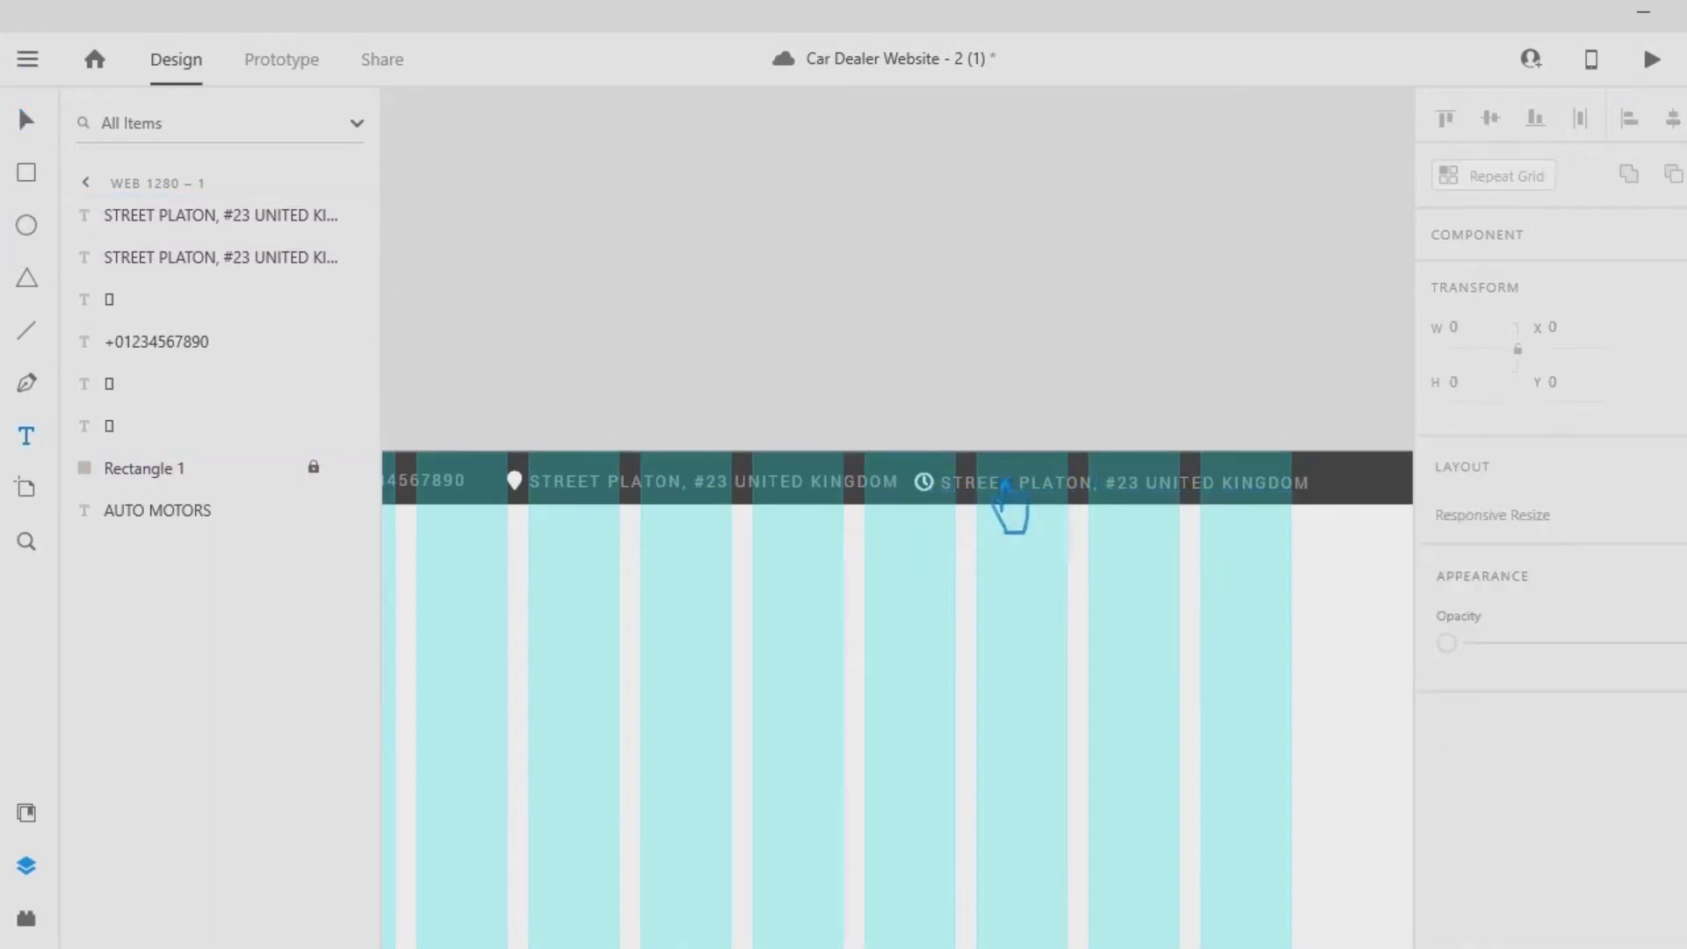
left_click(960, 485)
left_click(29, 122)
left_click(816, 469)
left_click(29, 436)
left_click(1125, 489)
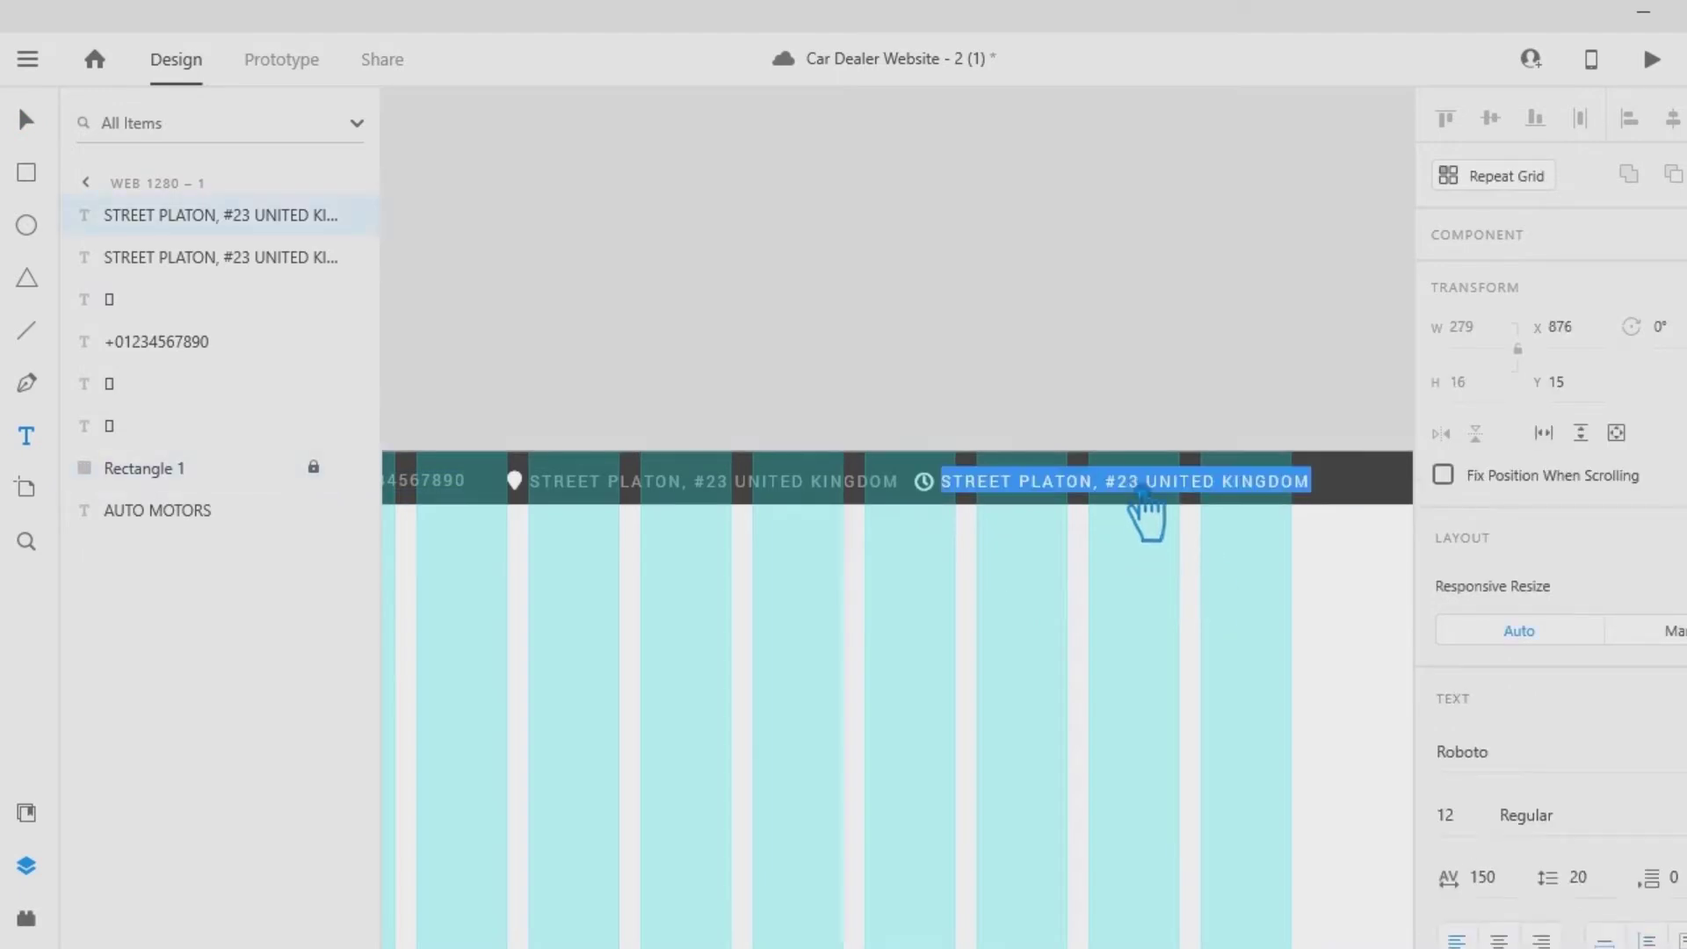
type("SUN-FRI 09:00AM-06:00PM")
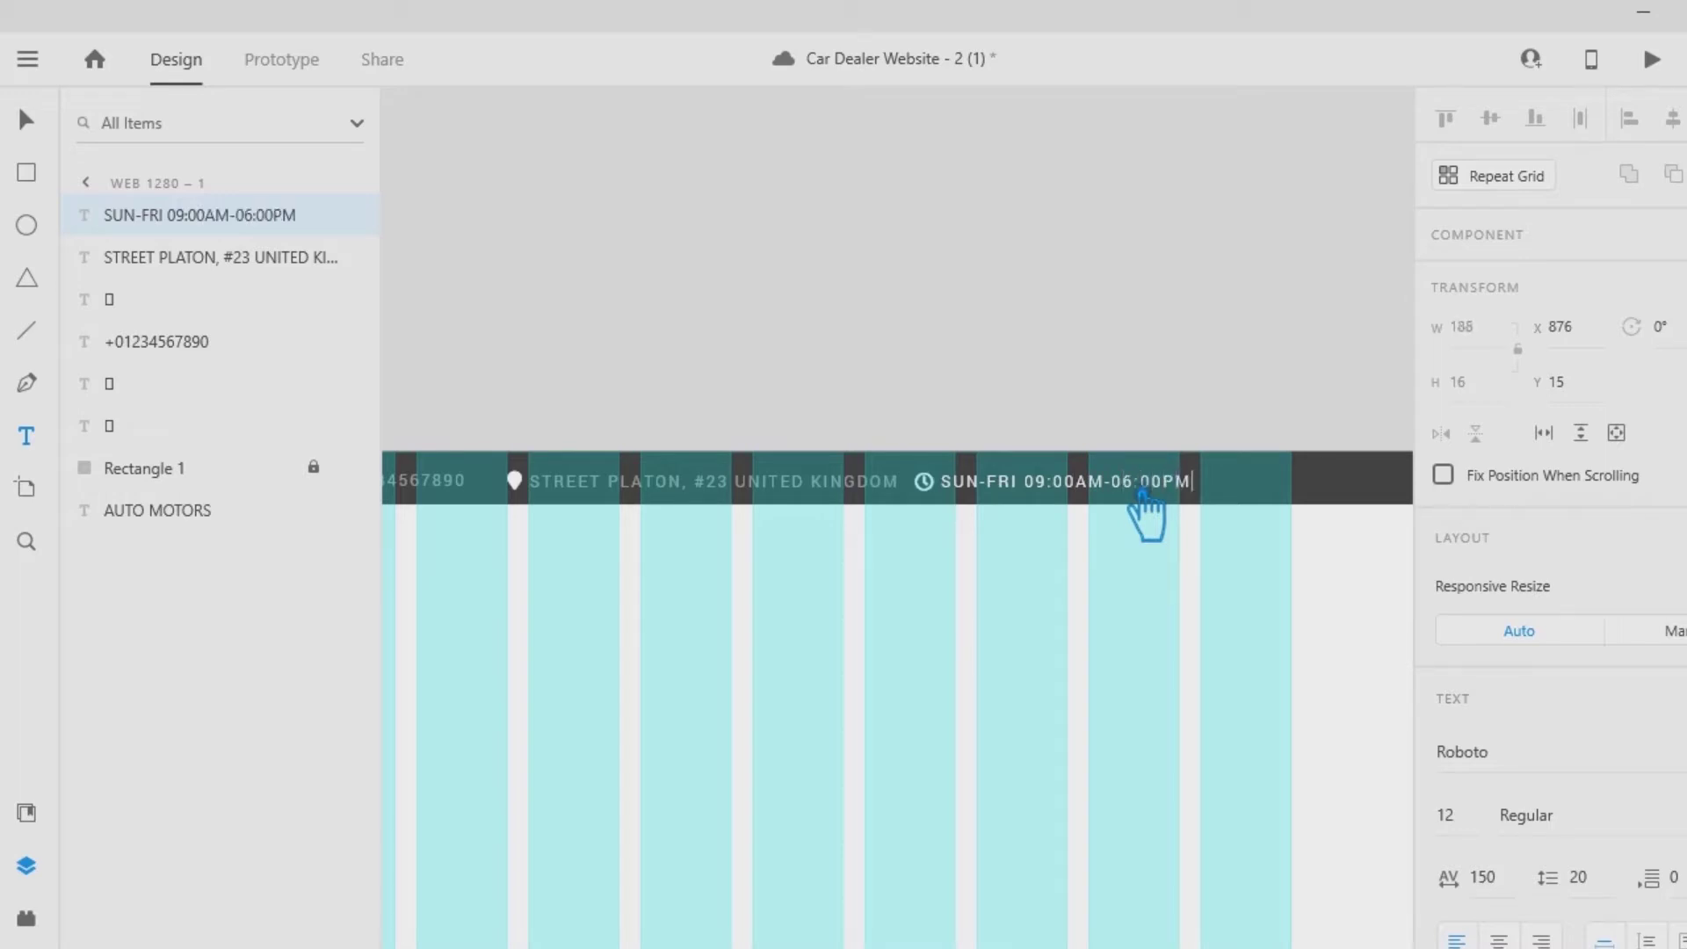
Align the clock icon with the opening hours text and group them.
left_click_drag(1073, 591, 956, 437)
left_click(1511, 119)
key("ctrl+g")
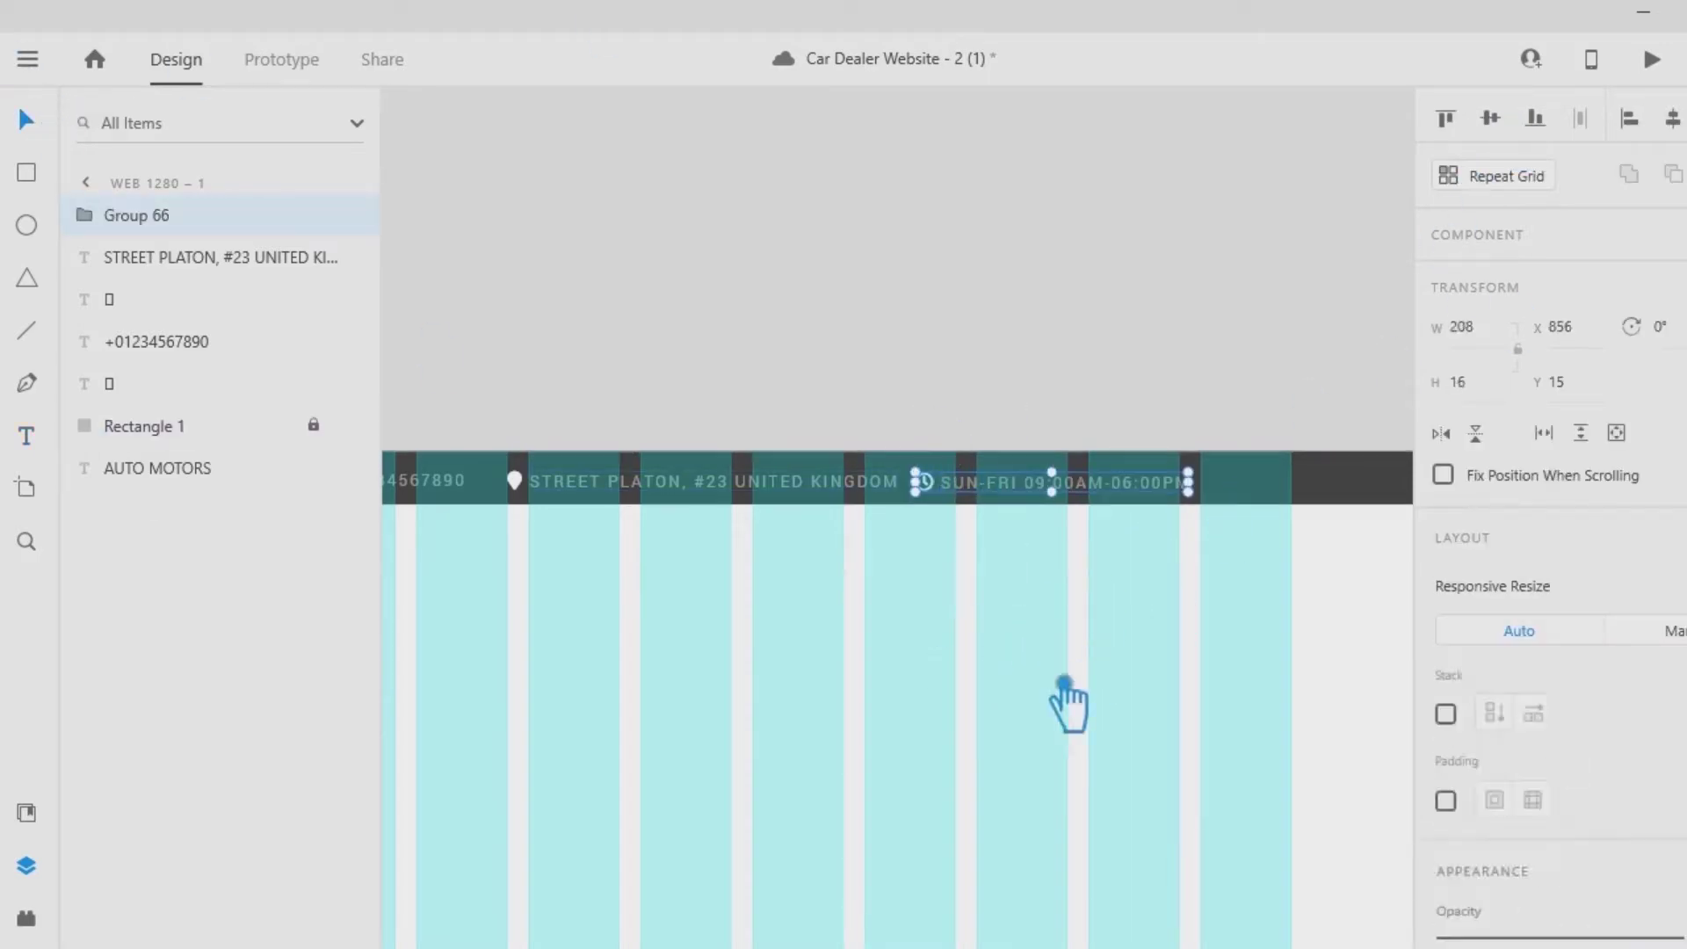
Shift the opening hours group to the right along the dark bar, away from the address.
left_click(1059, 677)
left_click_drag(1047, 654, 1201, 672)
scroll(1213, 694, "down", 2)
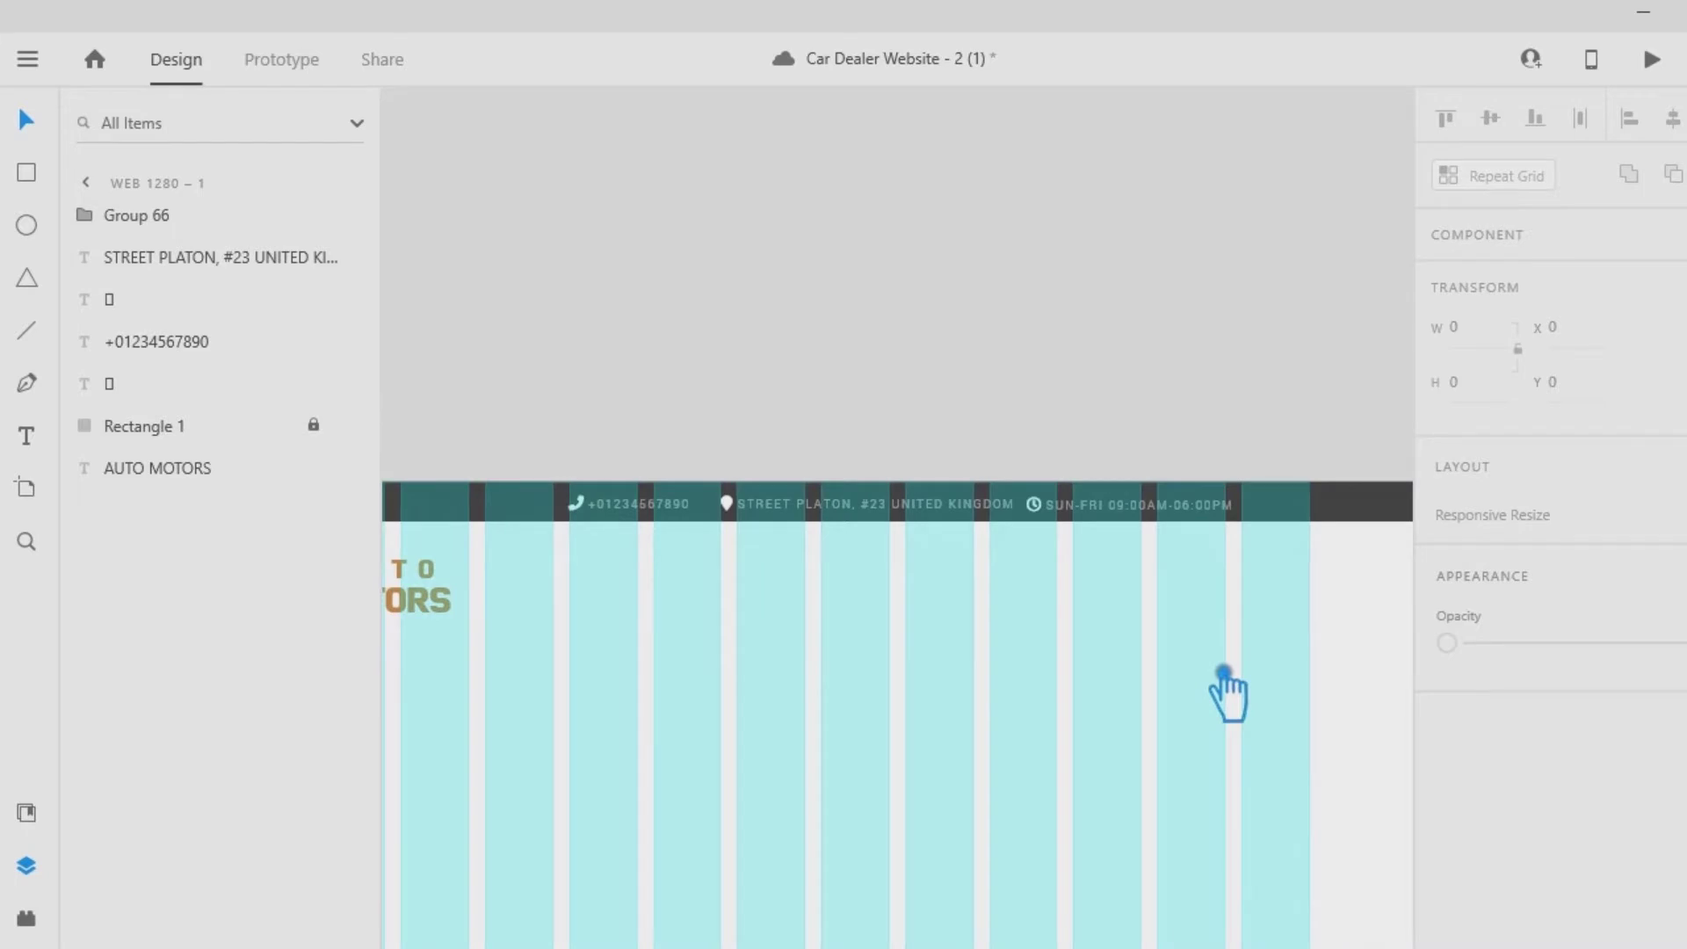
scroll(1223, 675, "down", 2)
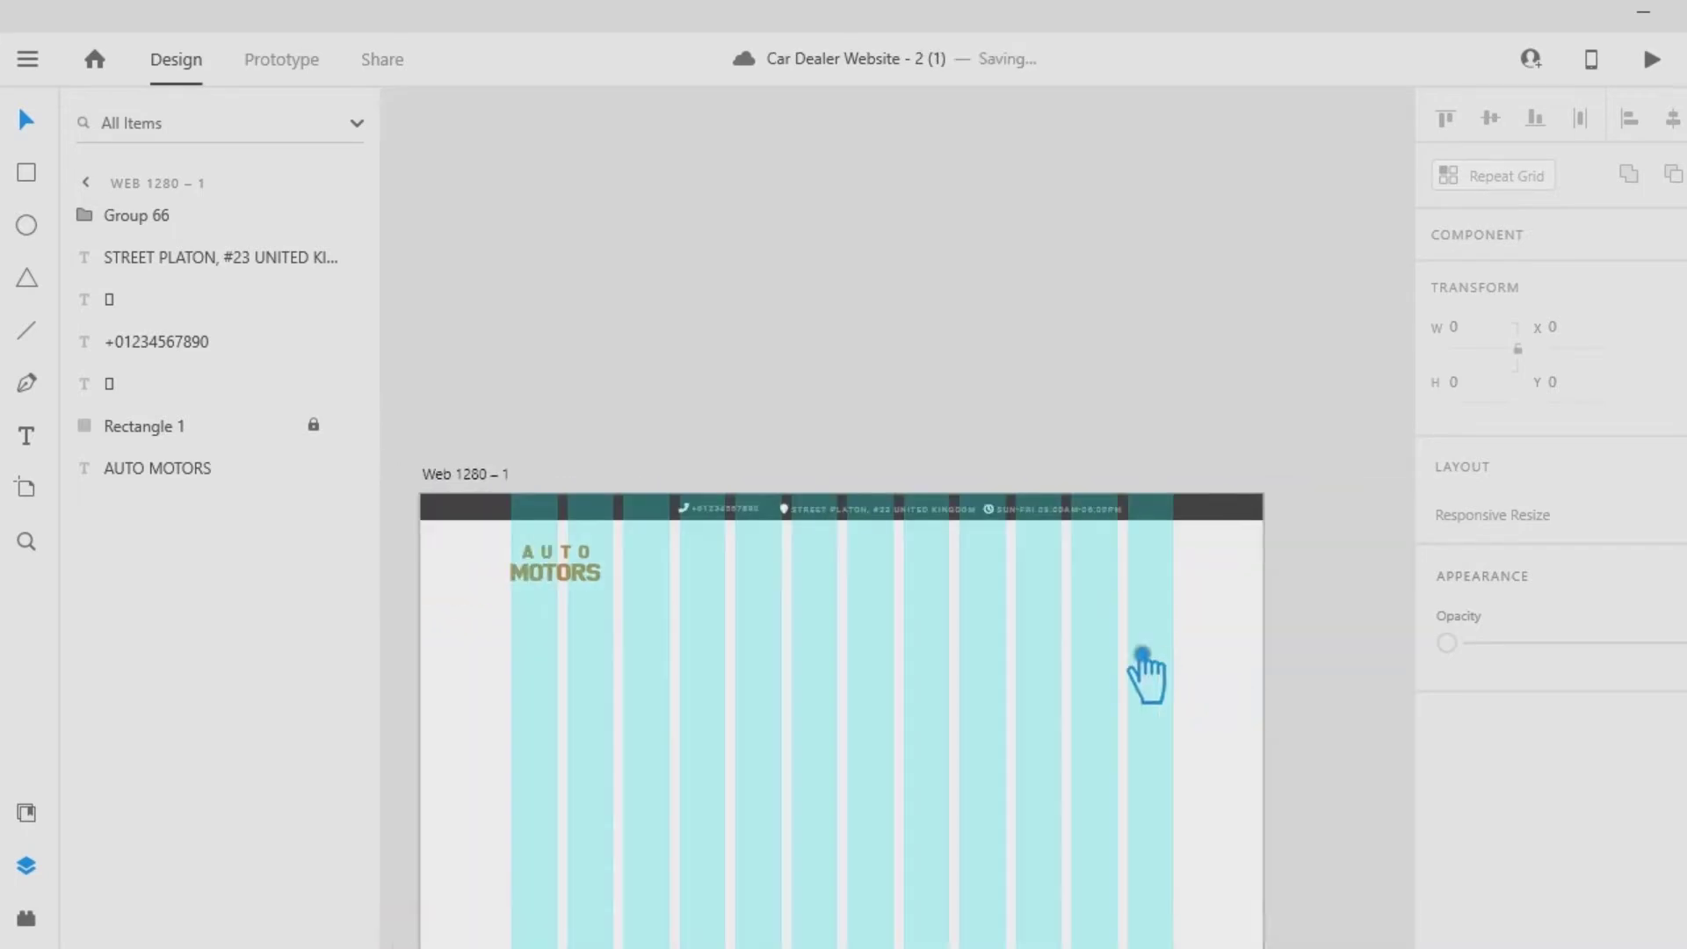
left_click(1082, 522)
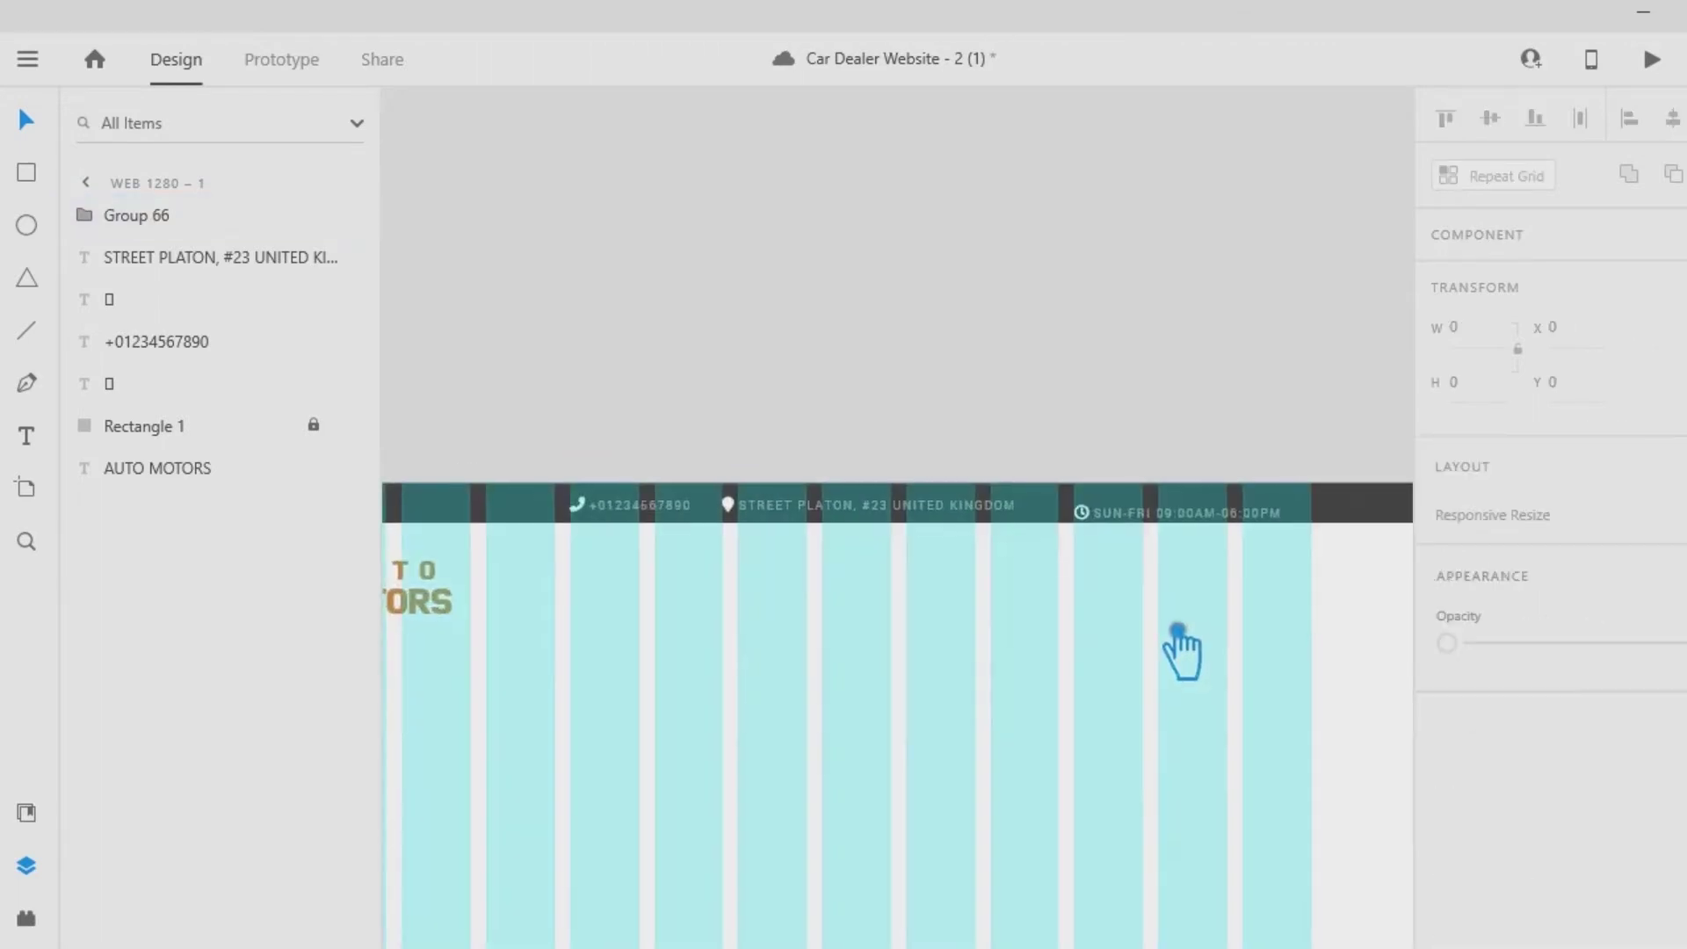
Centre the opening hours and phone entries vertically in the dark bar and group the phone icon with its number.
scroll(1230, 598, "left", 2)
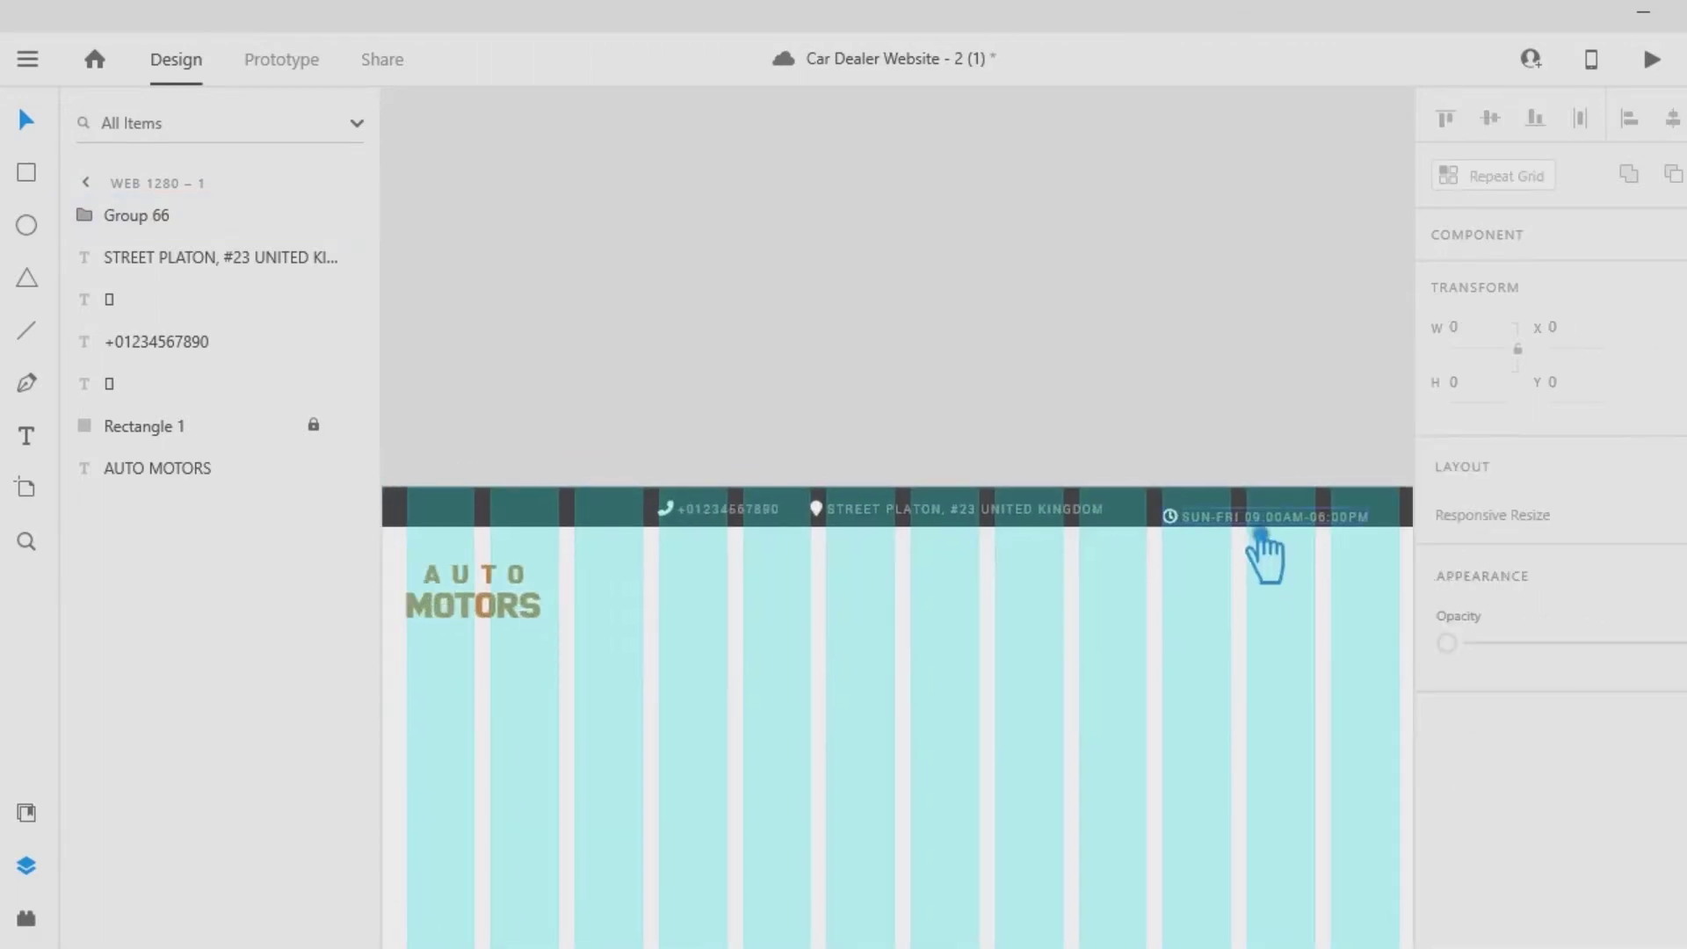
left_click(1281, 545)
left_click_drag(1264, 573, 799, 514)
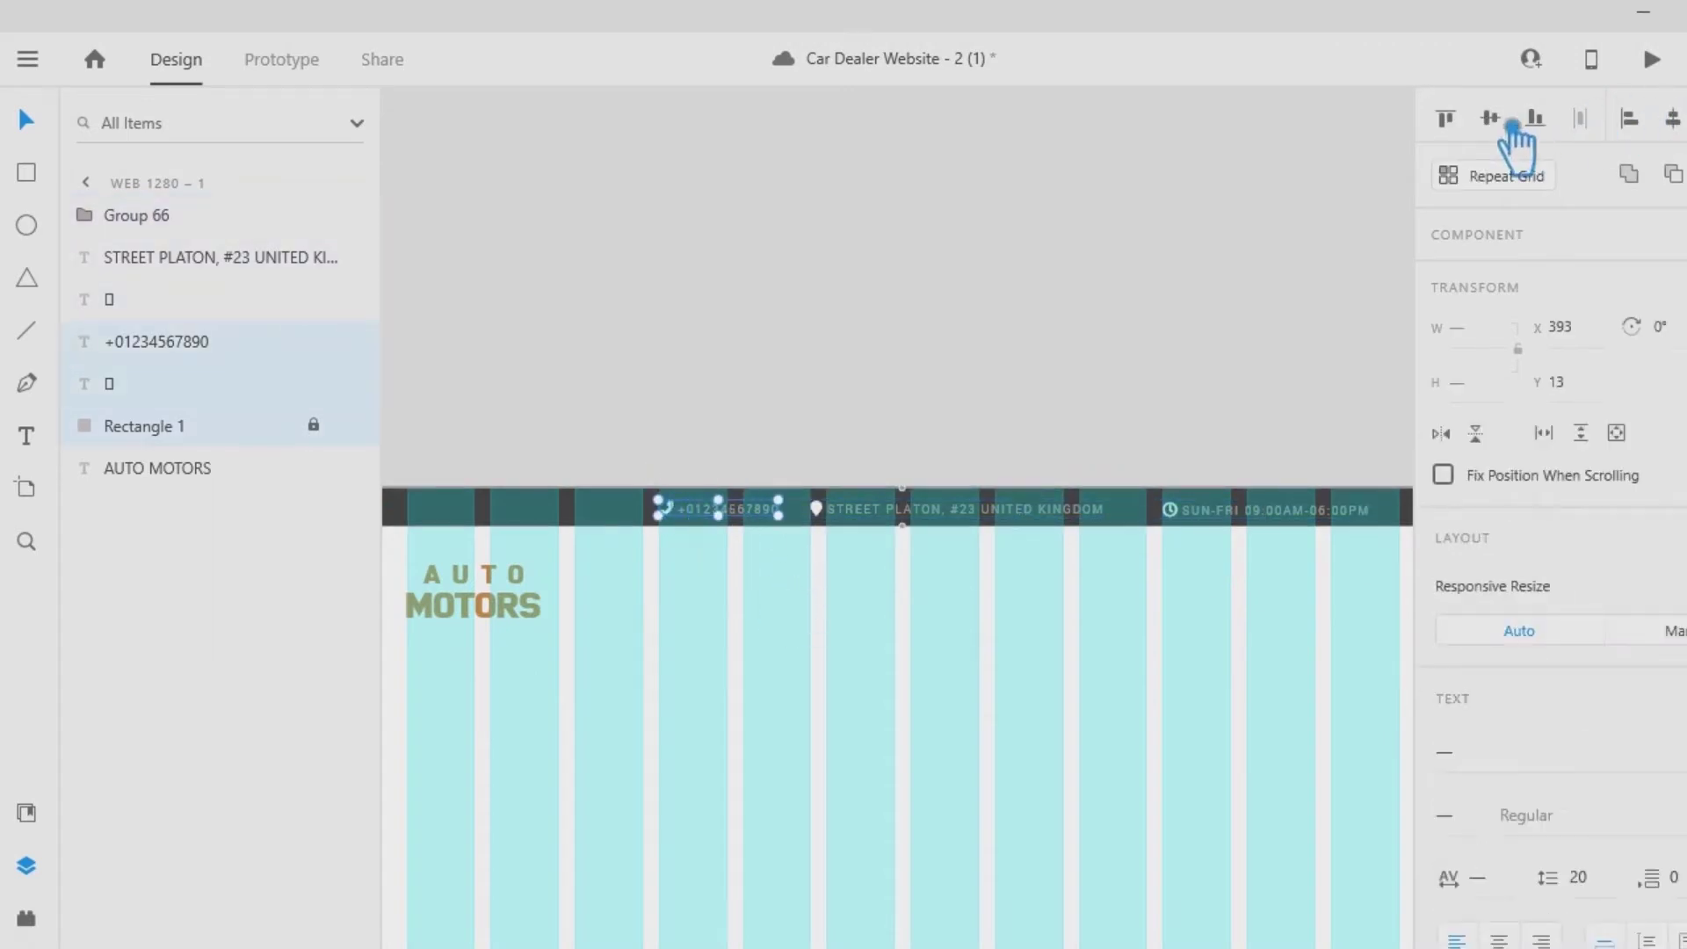
key("ctrl+g")
Centre the location icon and address text vertically in the dark bar and group them.
left_click(919, 515)
left_click(818, 510, "shift")
left_click(912, 522, "shift")
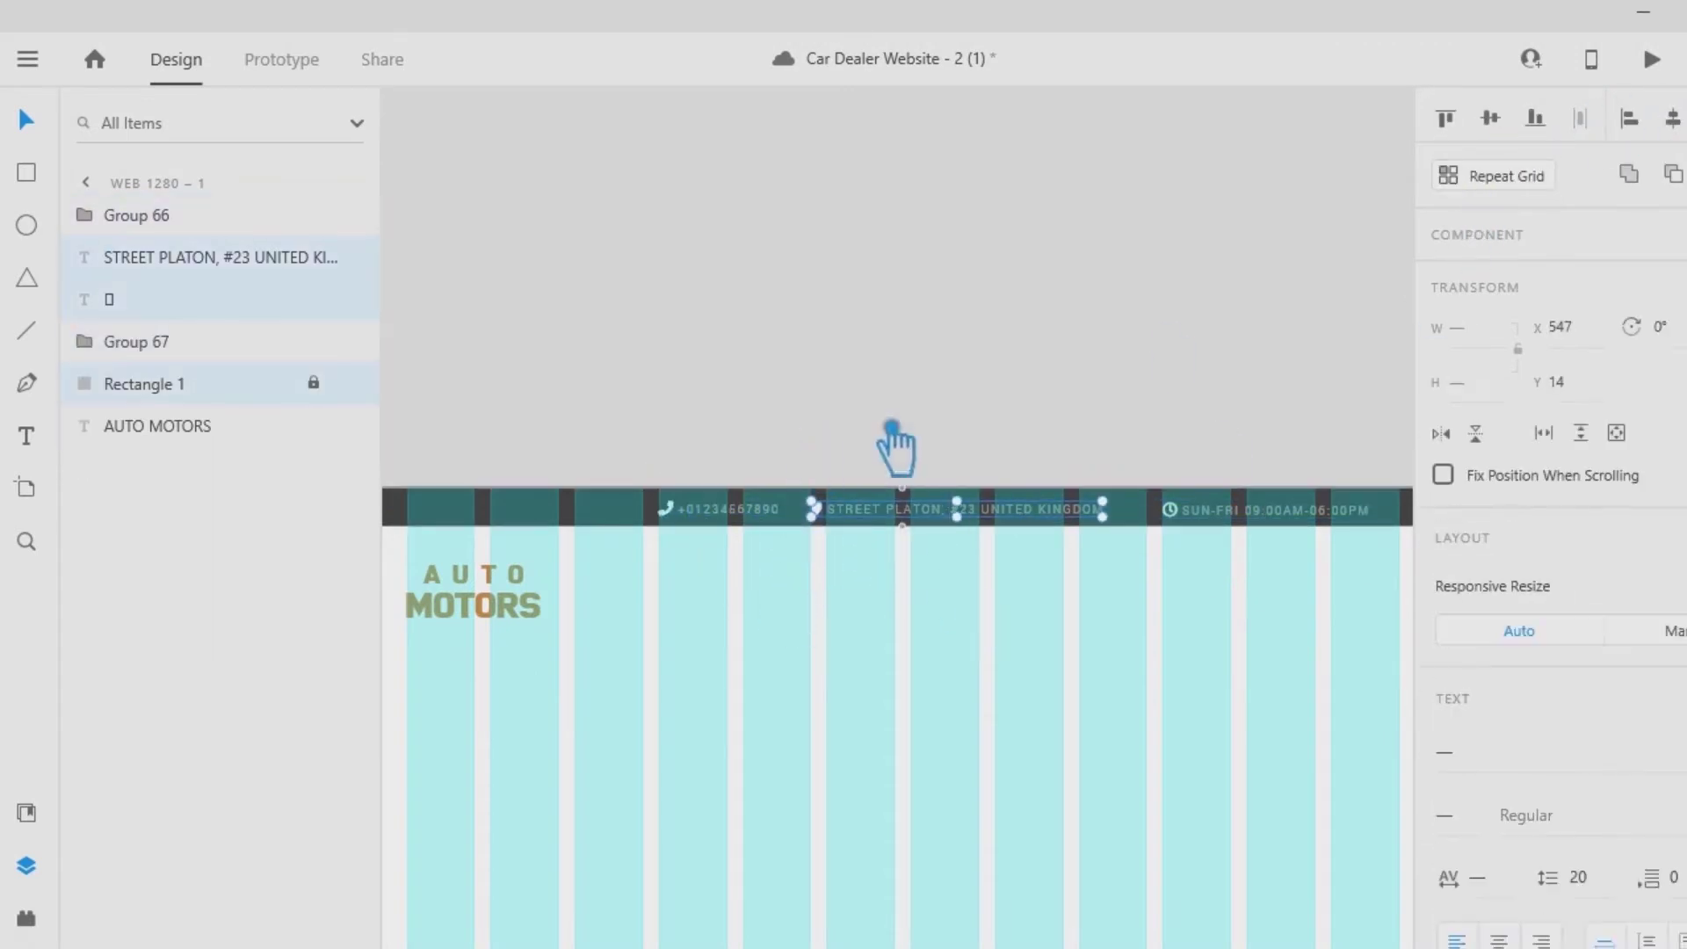
key("ctrl+g")
left_click(1217, 526)
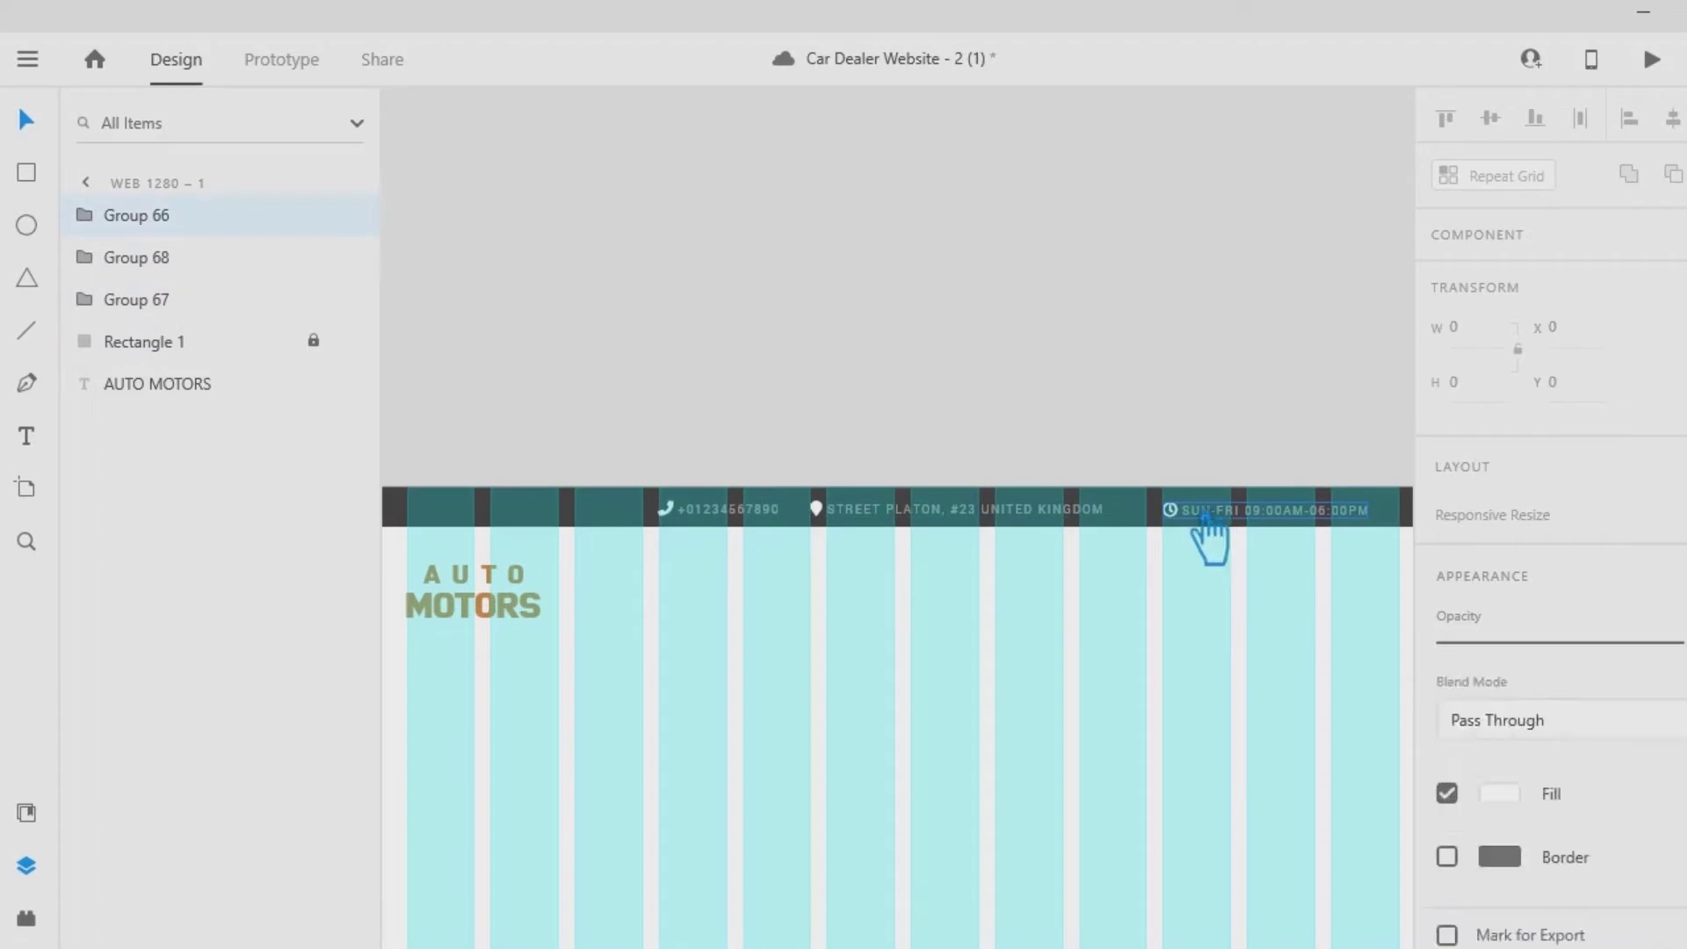
Reposition the phone, address and opening hours groups along the dark bar so the gaps between them are even.
left_click(1026, 530)
left_click_drag(1026, 530, 1047, 530)
left_click(900, 569)
left_click_drag(741, 517, 796, 520)
left_click_drag(1292, 611, 946, 603)
left_click_drag(787, 520, 754, 522)
left_click(880, 557)
left_click_drag(1211, 591, 763, 432)
left_click(1206, 631)
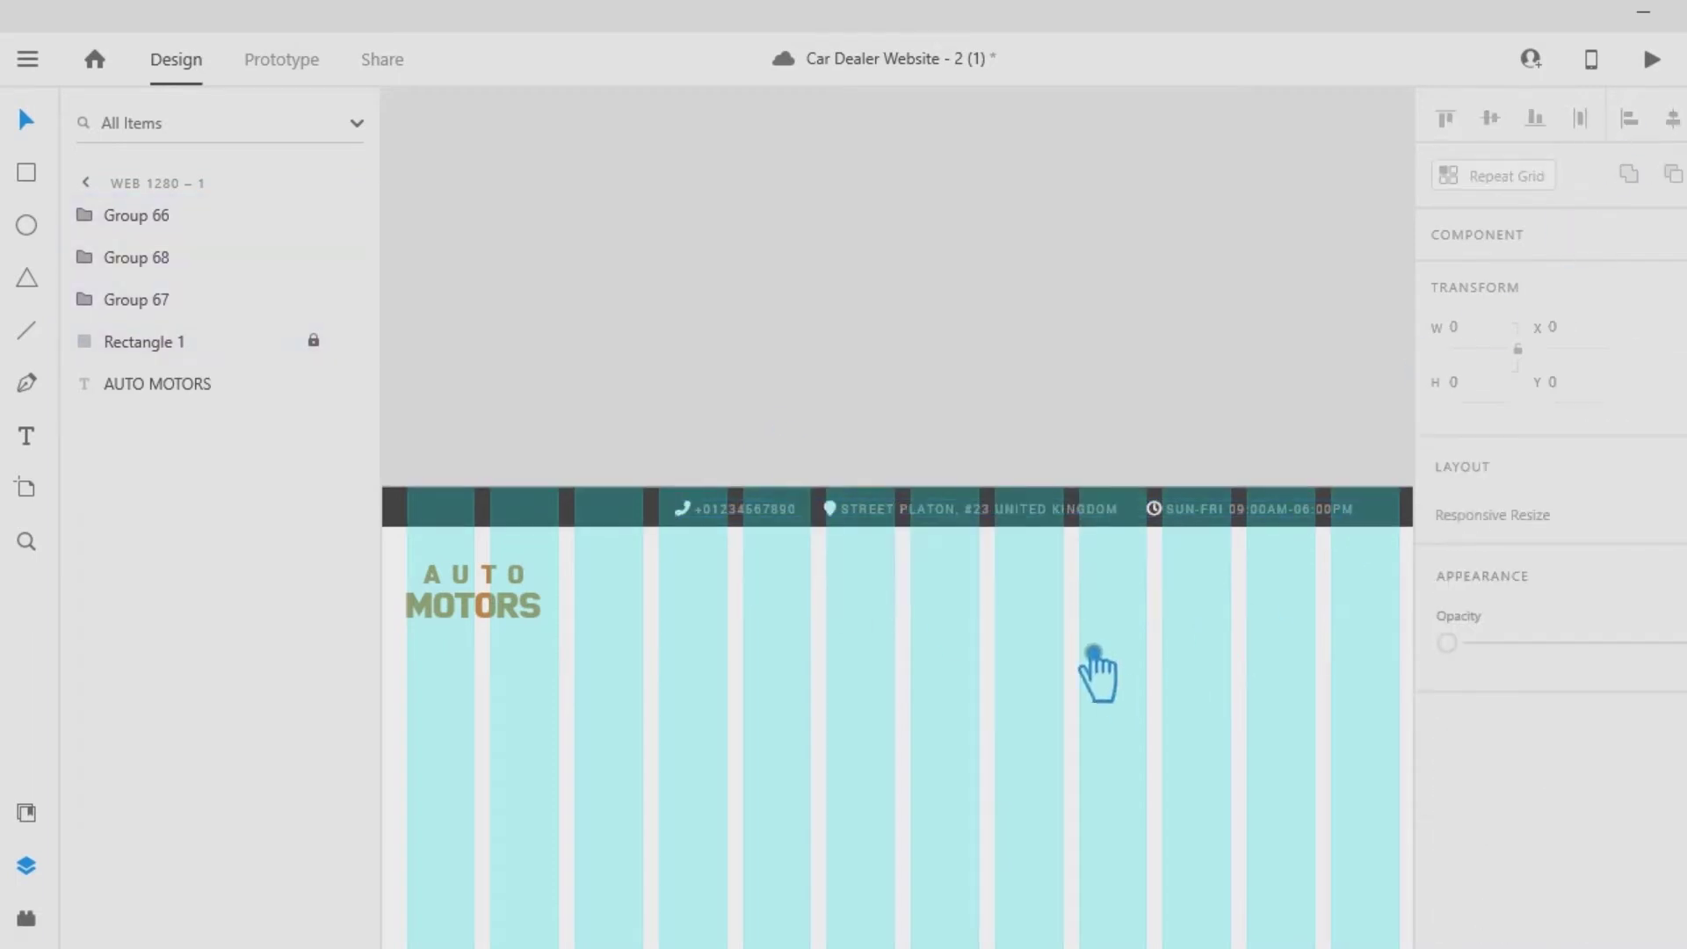
Align the phone, address and opening hours groups by their vertical middles and combine them into one group.
left_click_drag(1264, 605, 701, 393)
left_click(1493, 119)
key("ctrl+g")
Shift the combined contact group right along the dark bar to the last column of the layout grid.
left_click(1283, 746)
left_click_drag(1303, 747, 1158, 743)
left_click_drag(1105, 512, 1152, 519)
left_click(1109, 631)
left_click_drag(988, 530, 982, 519)
left_click(919, 628)
left_click_drag(889, 644, 1371, 617)
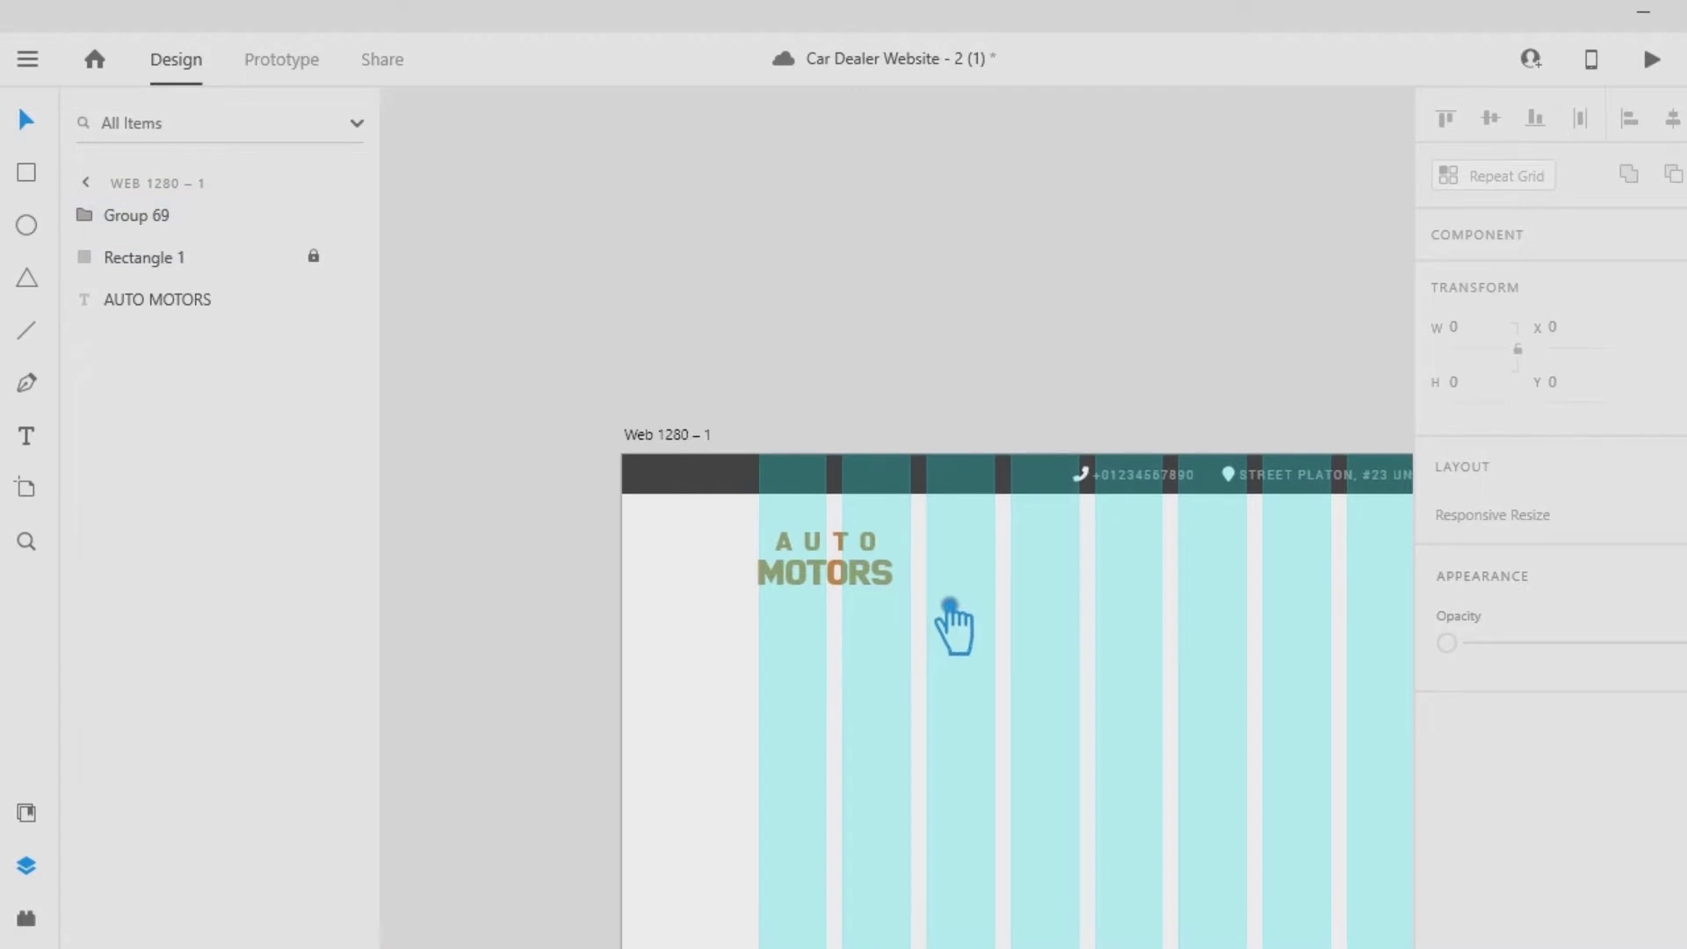
Add the text "ENGLISH" at the start of the dark bar above the AUTO MOTORS logo.
scroll(967, 291, "right", 3)
left_click(44, 449)
left_click(683, 451)
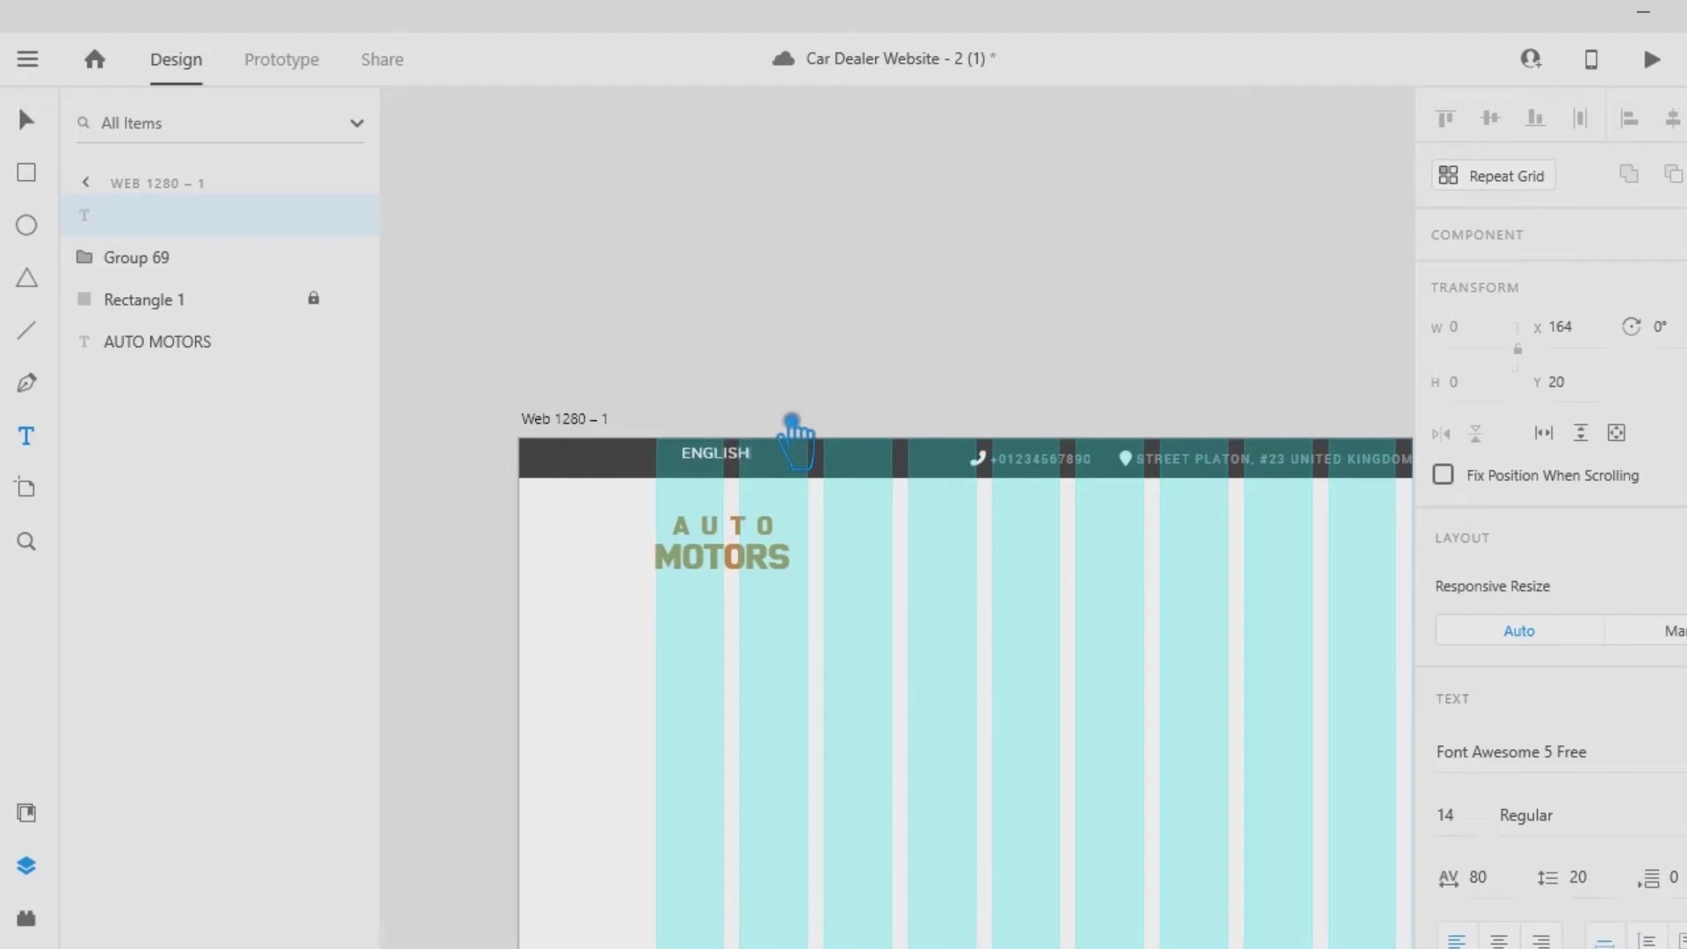
left_click(44, 131)
left_click_drag(1234, 268, 1161, 308)
Switch to the Font Awesome cheatsheet in the browser and copy the fa-angle-down icon.
key("alt+Tab")
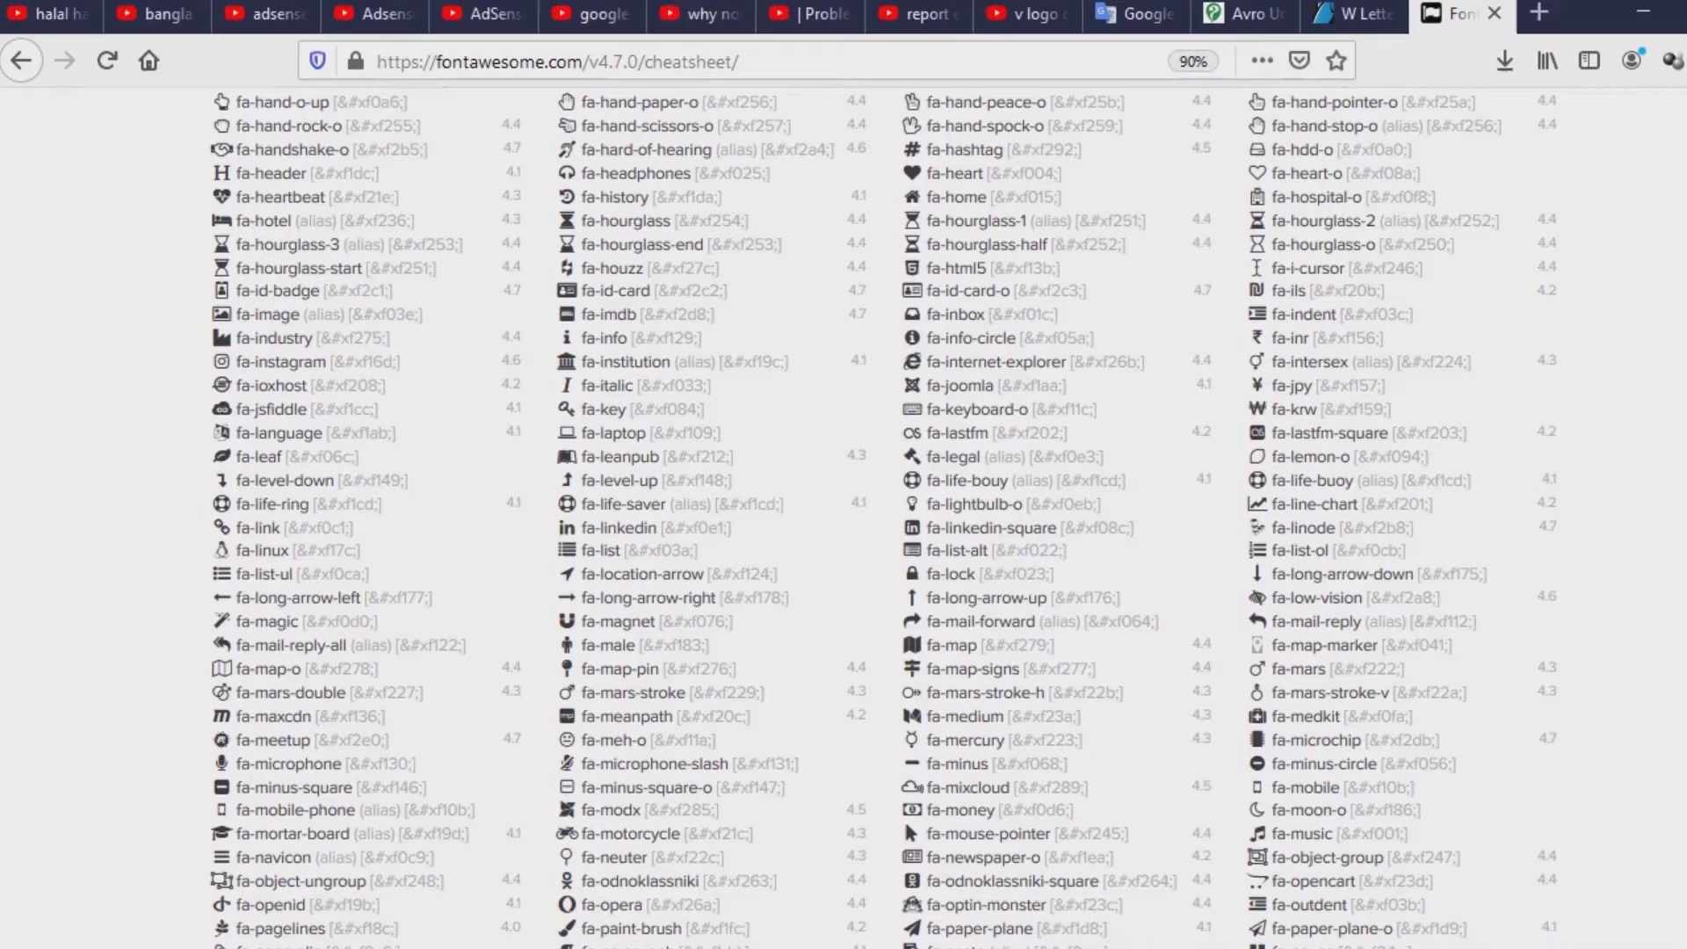
scroll(844, 518, "up", 20)
scroll(844, 519, "down", 7)
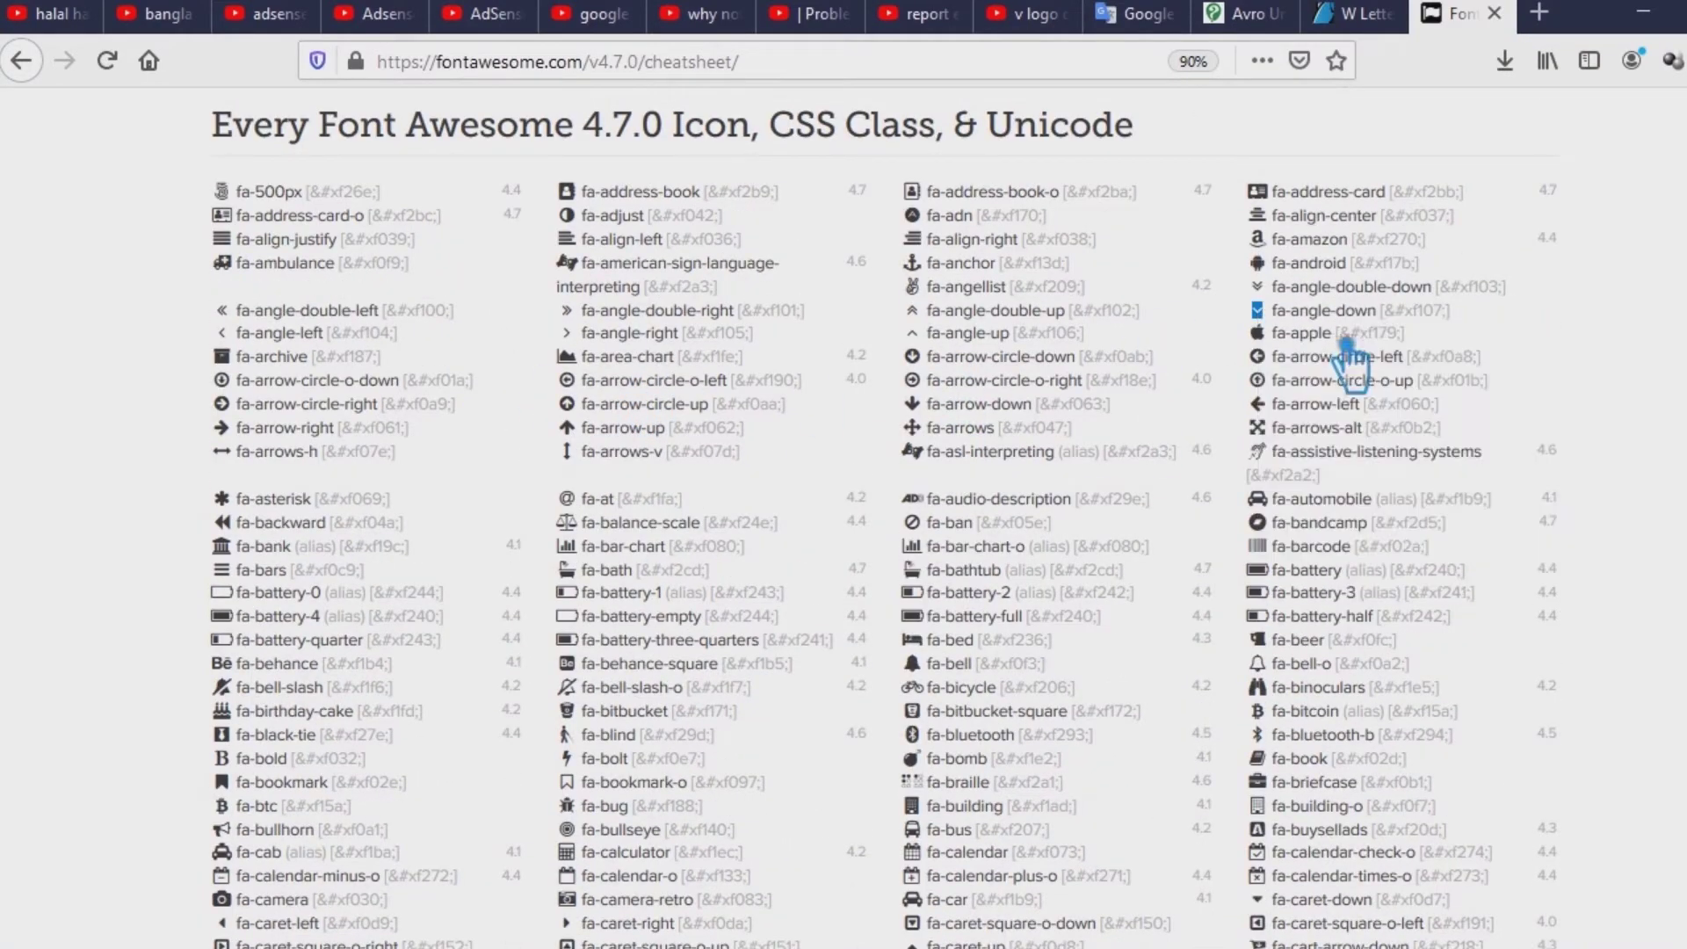
Return to Adobe XD and paste the copied arrow icon as text directly after ENGLISH.
key("alt+Tab")
left_click(688, 492)
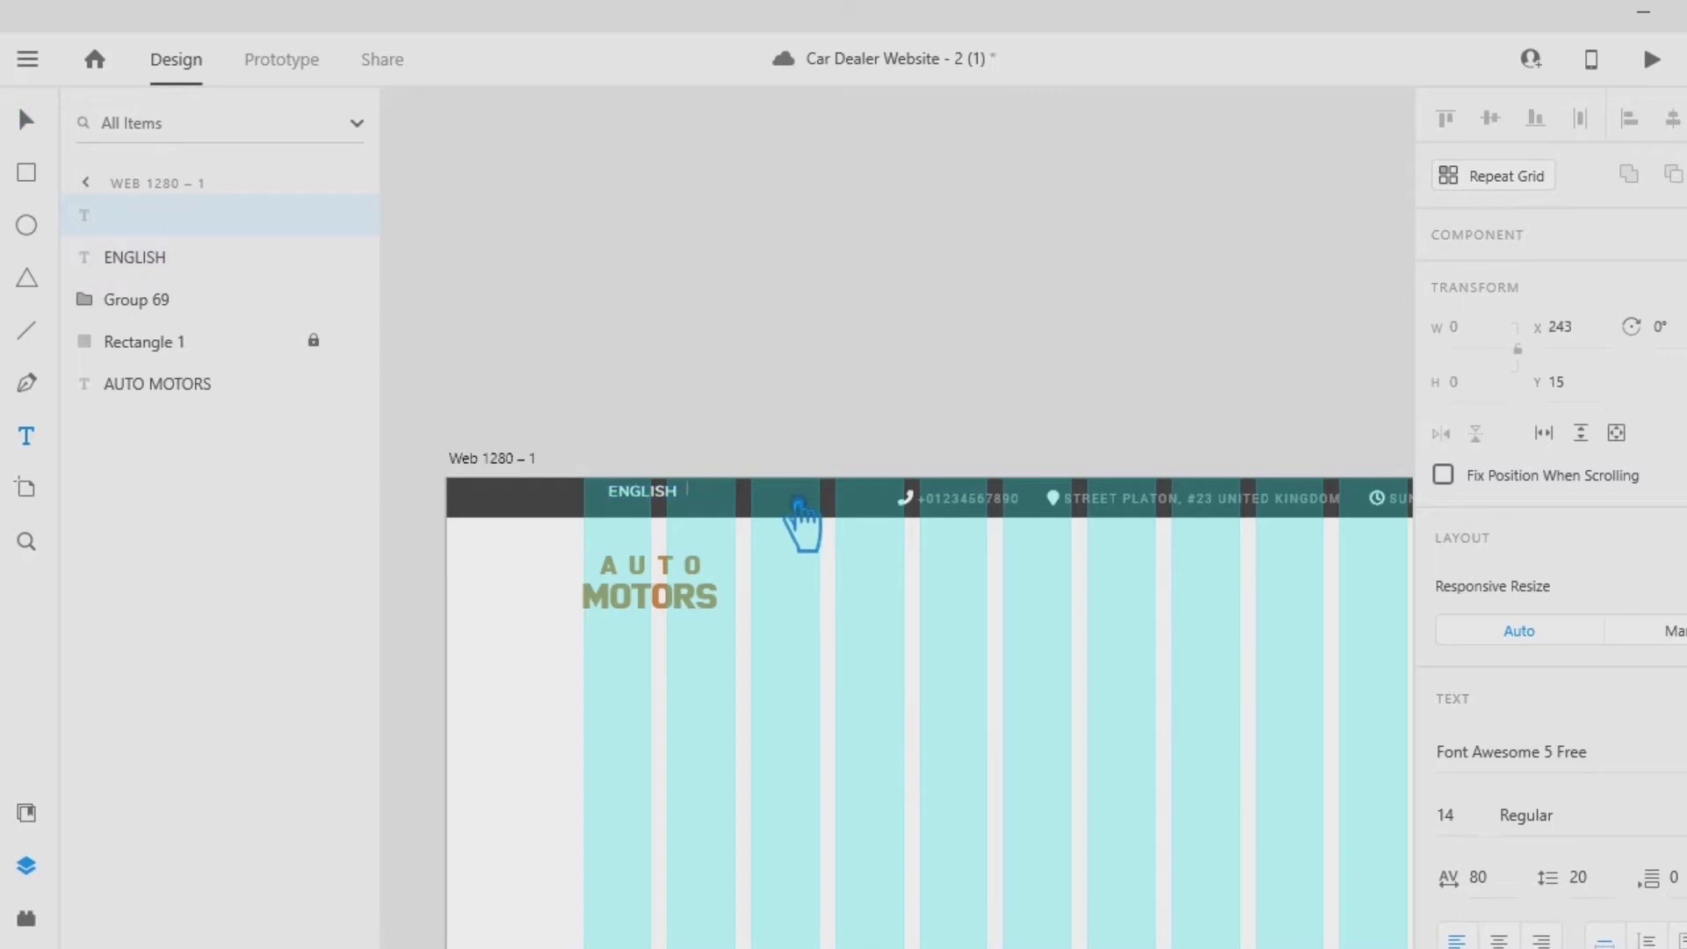
left_click(27, 120)
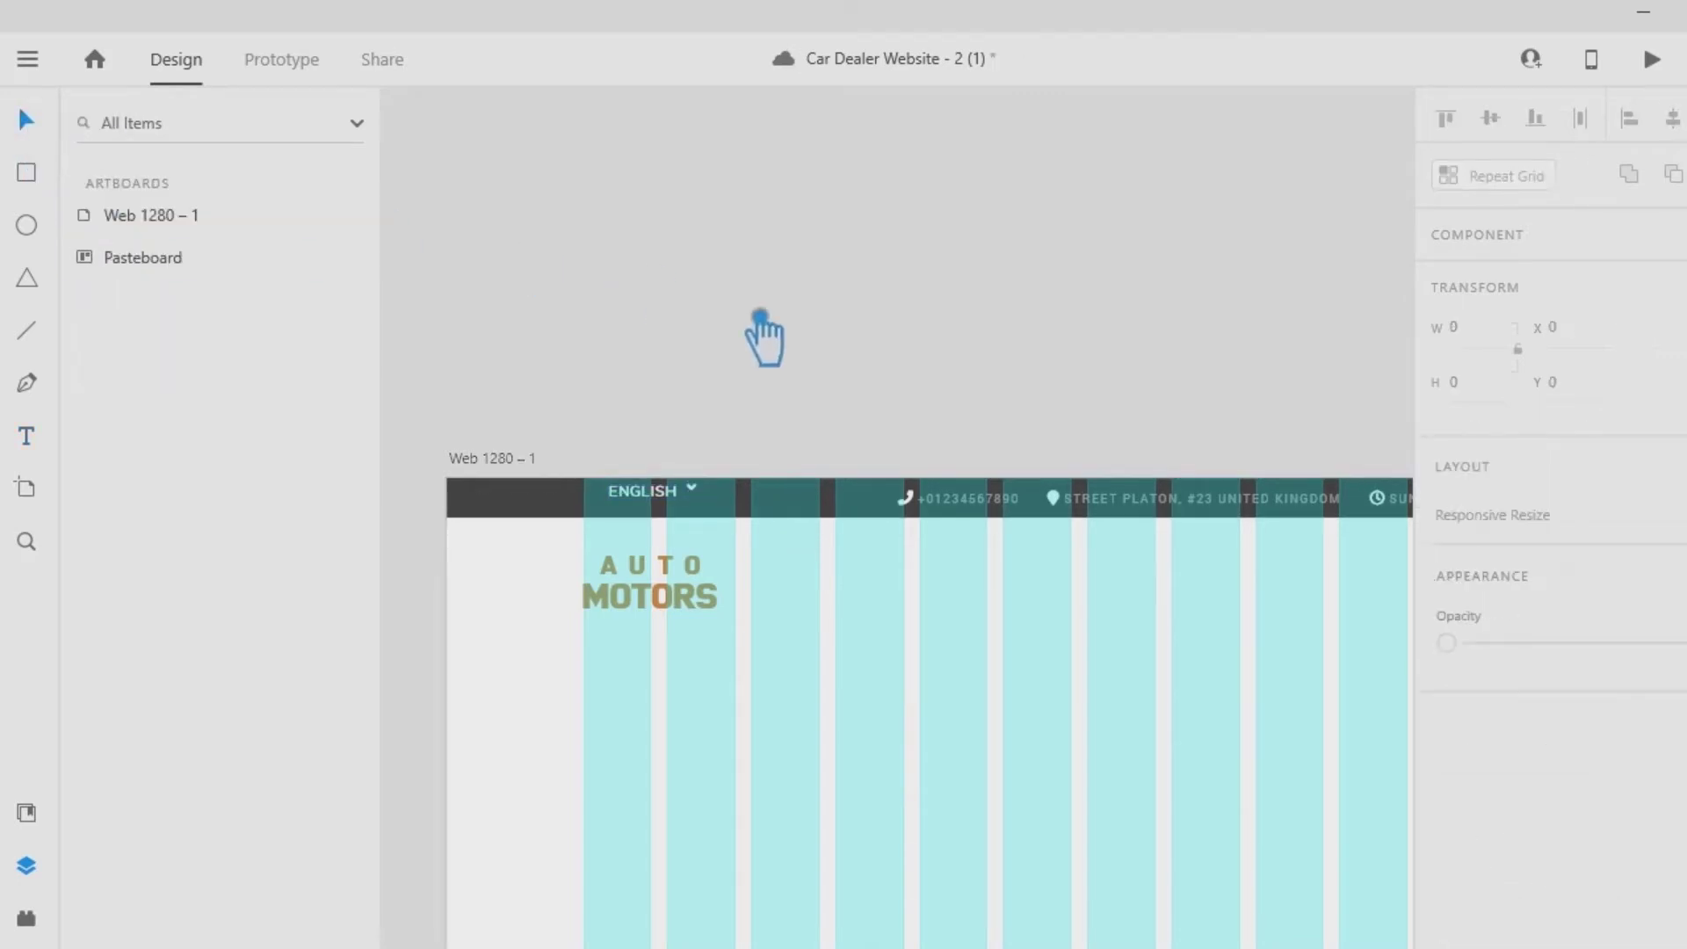
Align the arrow icon with the ENGLISH text by their vertical middles and group them.
scroll(925, 539, "up", 5)
key("ctrl+shift+apostrophe")
left_click_drag(718, 365, 711, 384)
left_click_drag(767, 402, 562, 343)
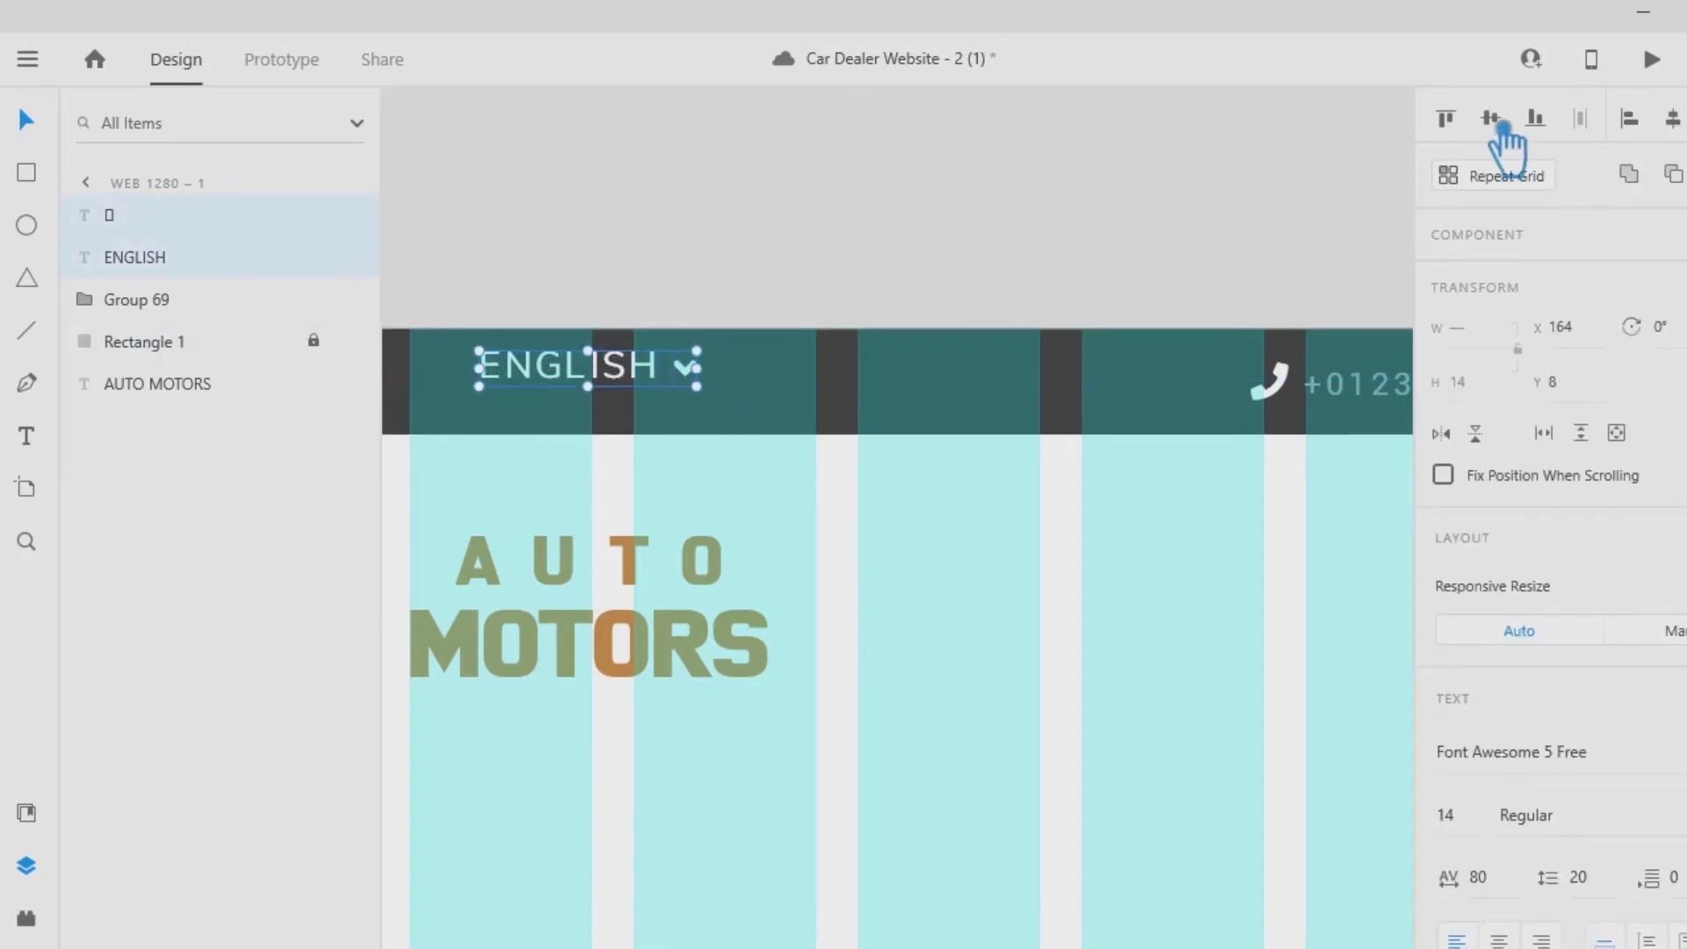
key("ctrl+g")
Centre the ENGLISH group vertically in the dark bar and line it up with the logo's left edge.
left_click(1011, 272)
mouse_move(622, 378)
left_mouse_down()
mouse_move(623, 400)
mouse_move(646, 393)
left_mouse_up()
left_click(708, 316)
left_click(905, 528)
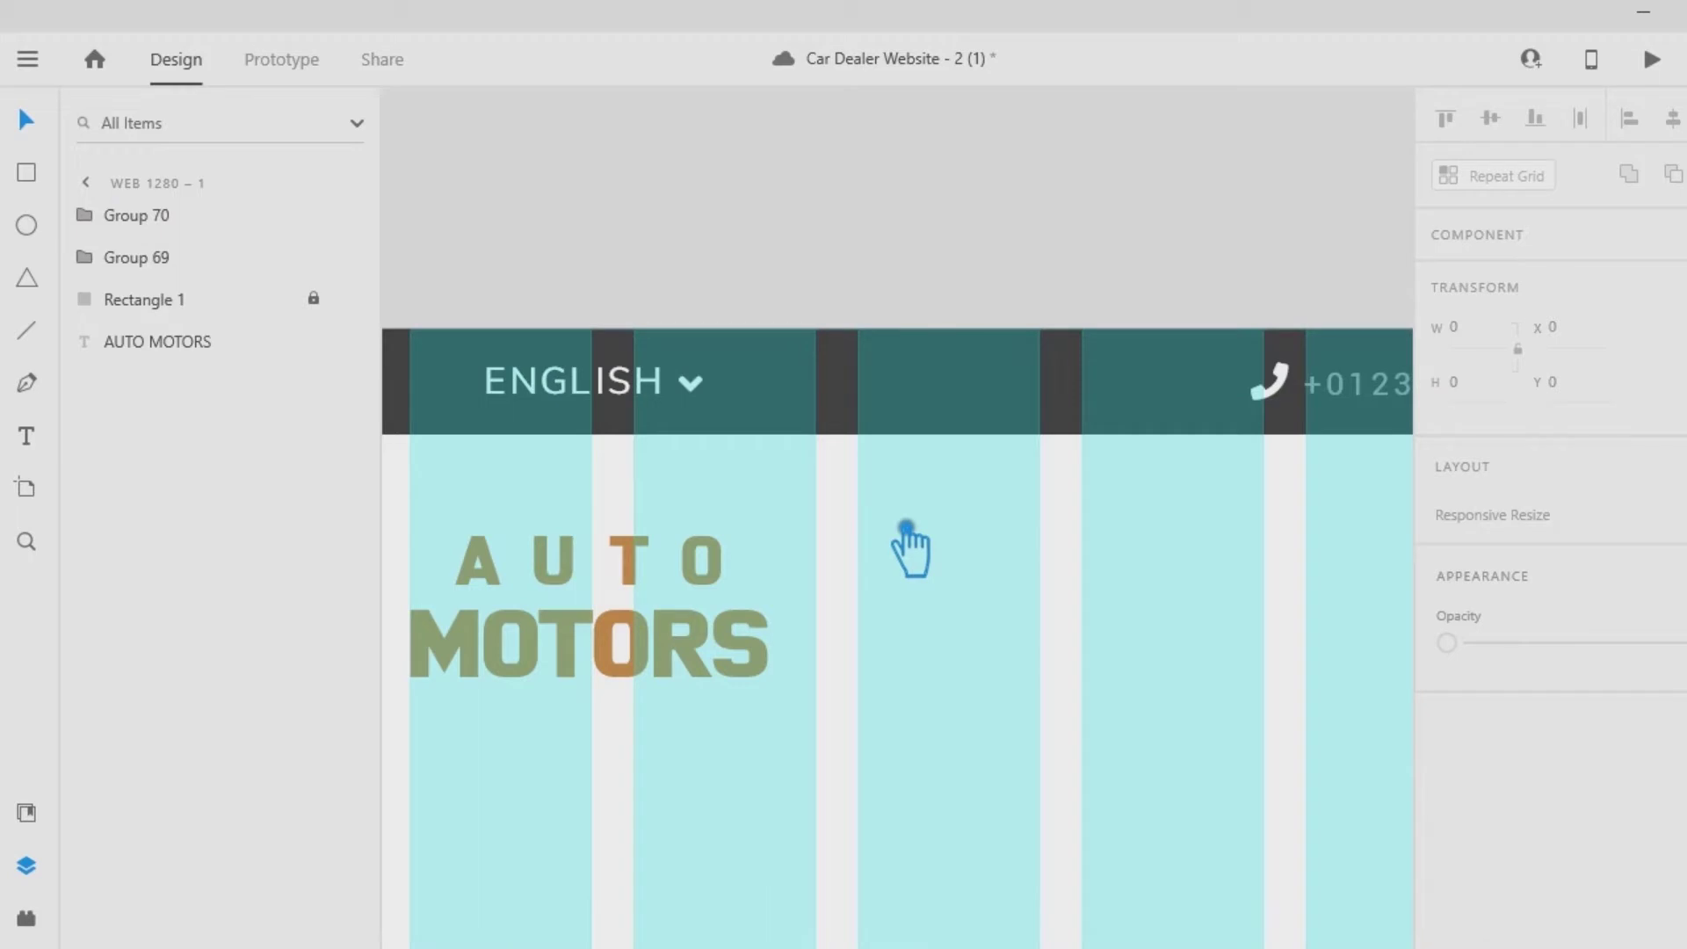
scroll(915, 615, "left", 3)
left_click(767, 387)
left_click_drag(763, 362, 745, 362)
left_click_drag(1140, 508, 862, 498)
Duplicate the ENGLISH group further along the dark bar and replace the copy's text with "USD".
left_click_drag(509, 333, 569, 343, "alt")
left_click(28, 437)
left_click(44, 128)
left_click(44, 442)
double_click(860, 346)
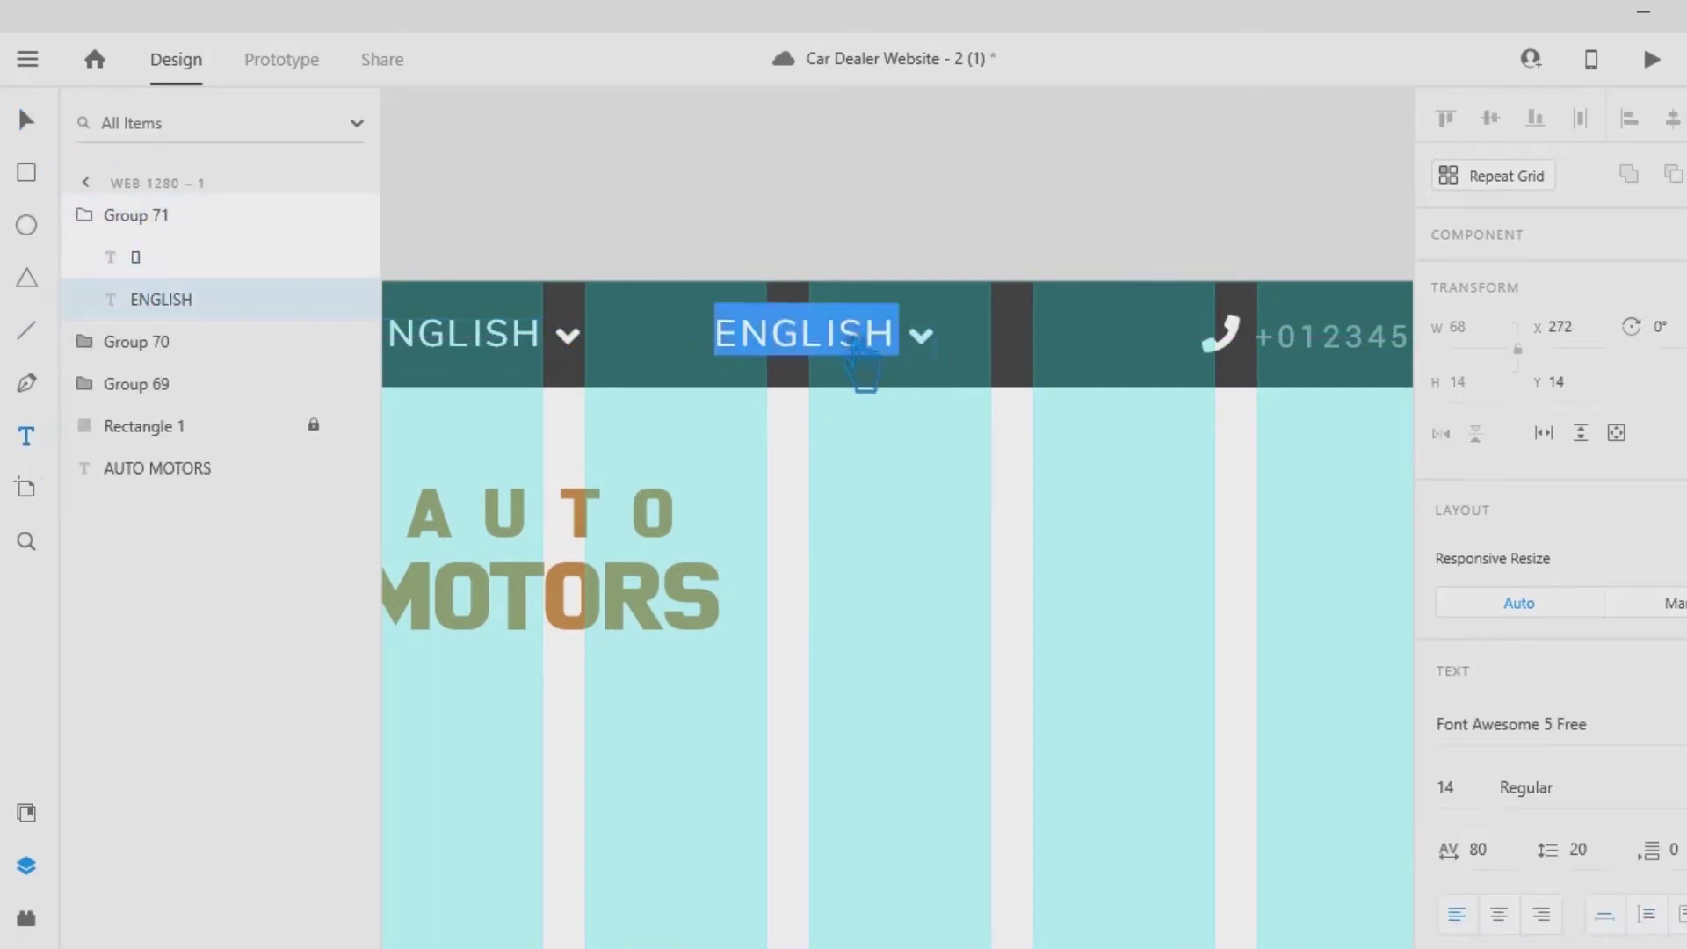
type("usd")
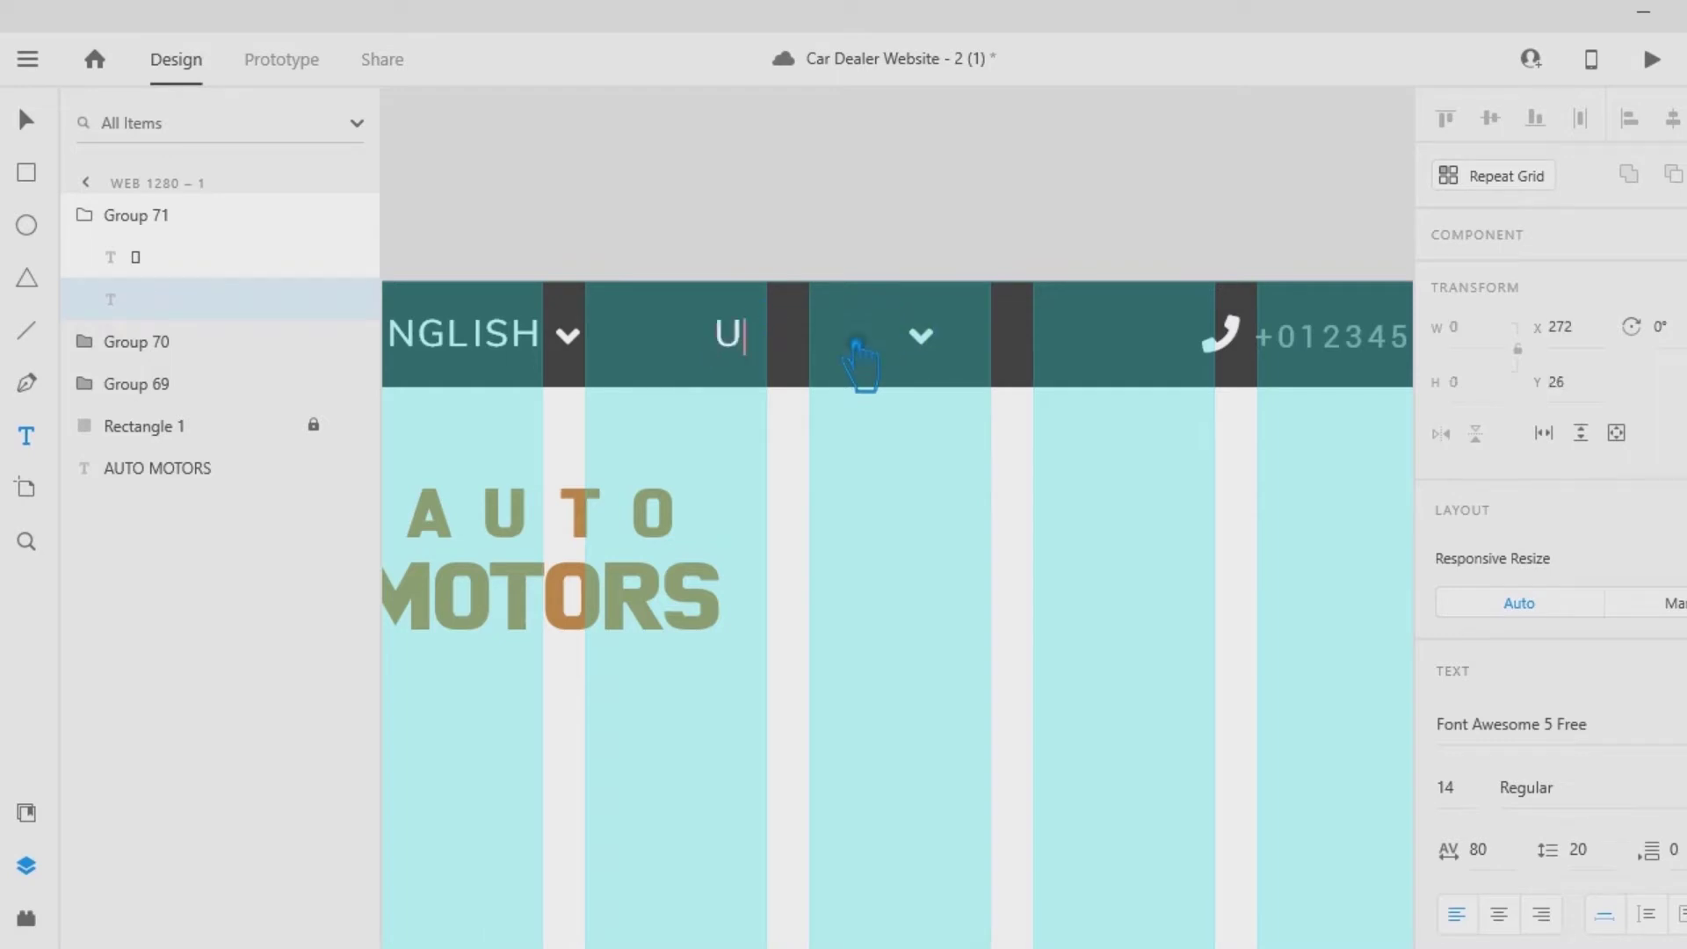
Ungroup the USD entry, move its arrow icon close to the text and group the two again.
left_click(35, 123)
left_click(932, 348)
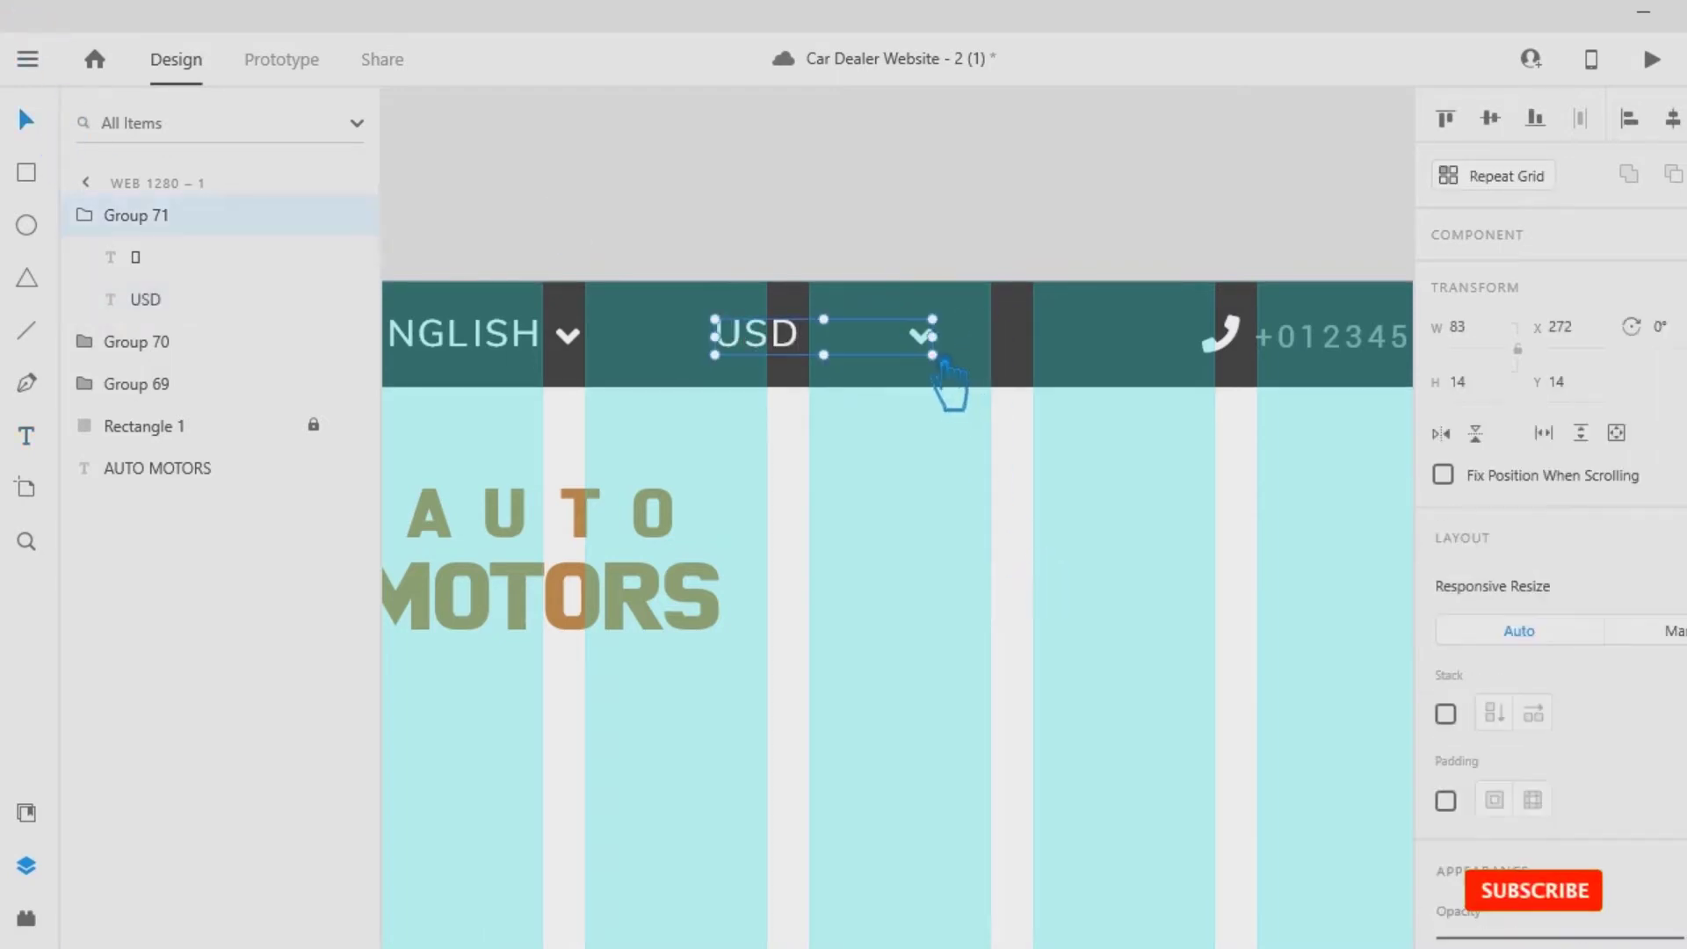
key("ctrl+shift+g")
left_click(930, 392)
left_click_drag(943, 351, 860, 380)
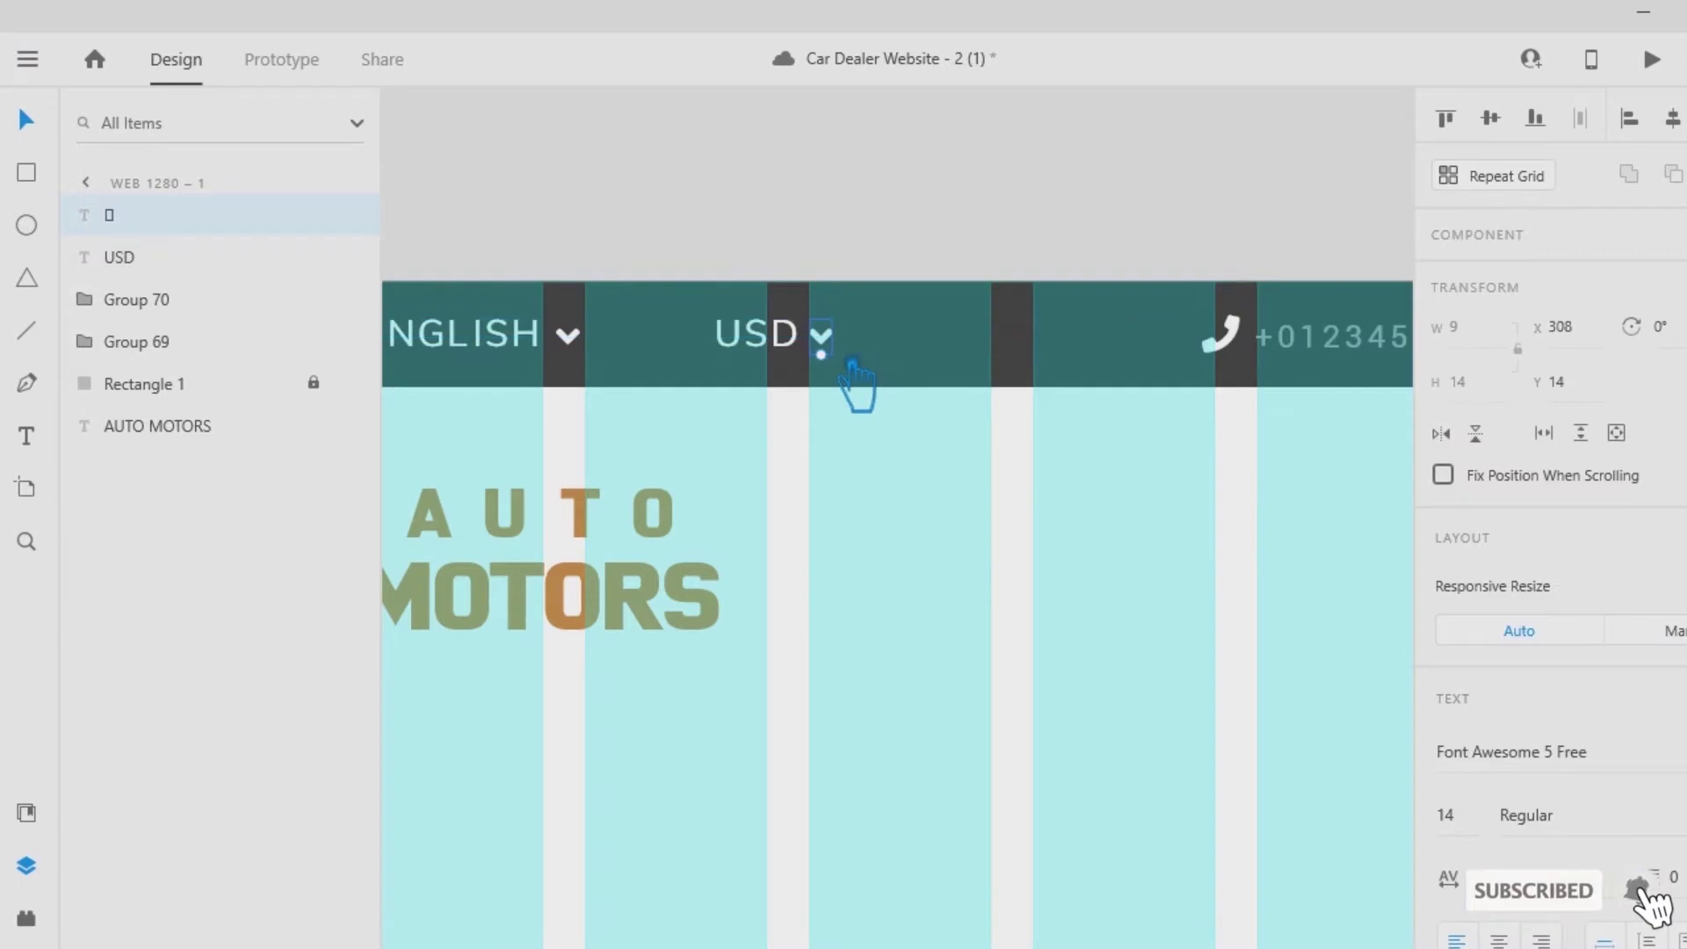
key("Right")
left_click_drag(883, 377, 692, 273)
key("ctrl+g")
left_click(862, 401)
Align the ENGLISH and USD groups with each other by their vertical middles.
left_click(583, 348)
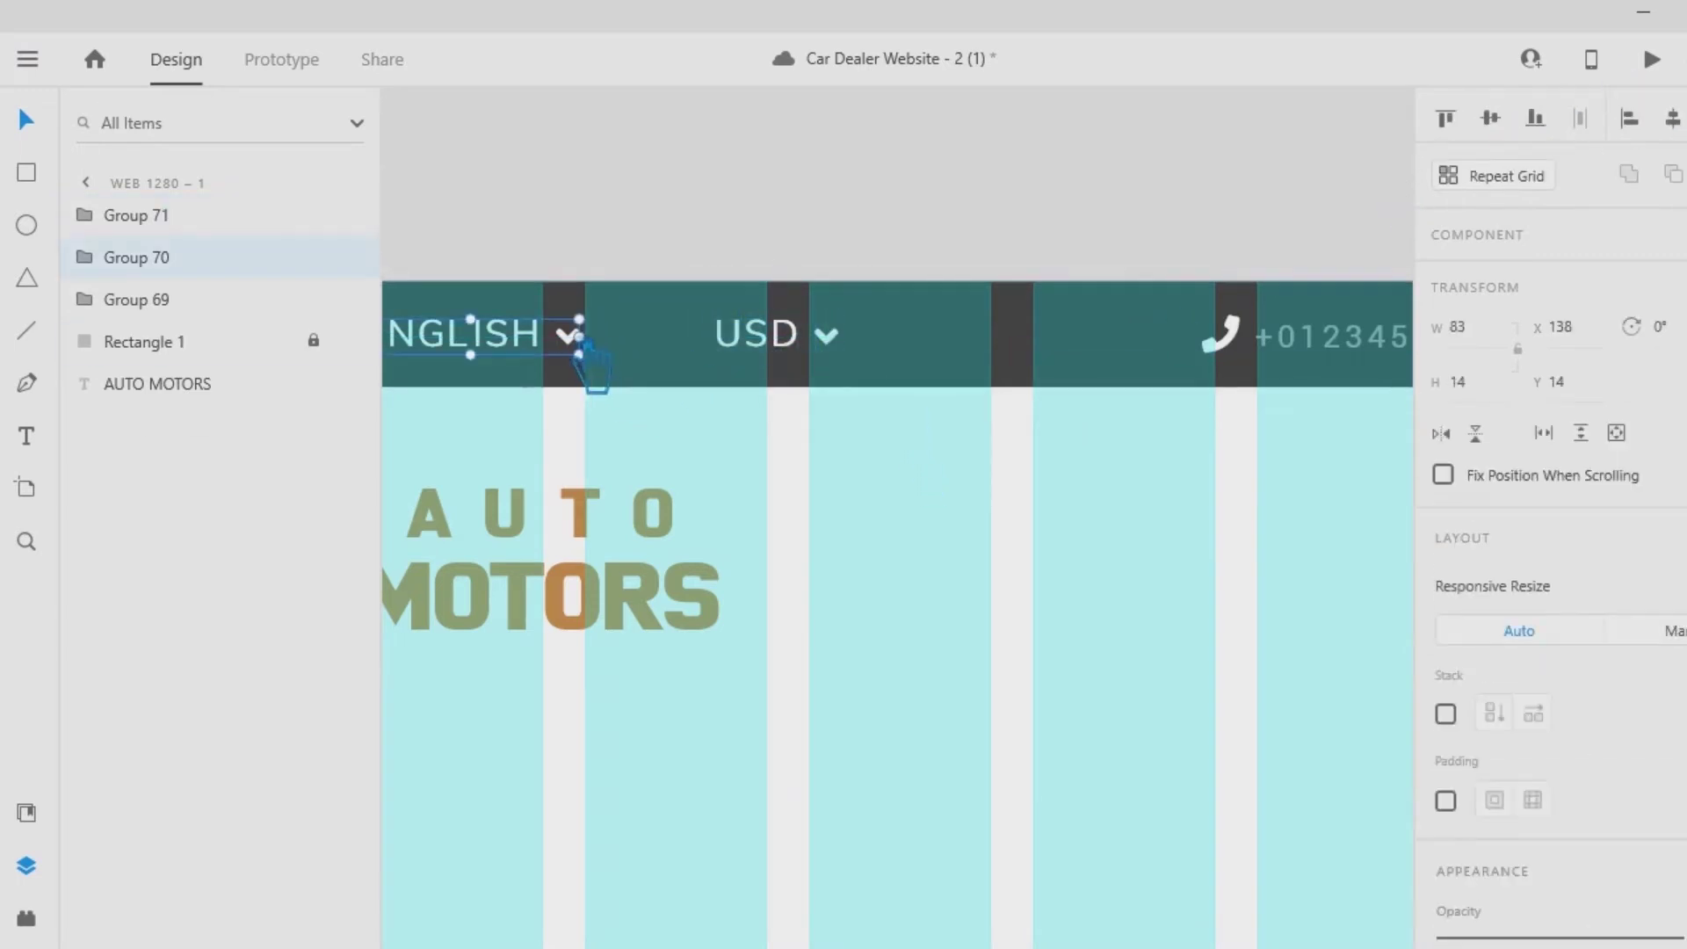
left_click(881, 396)
left_click_drag(879, 393, 527, 317)
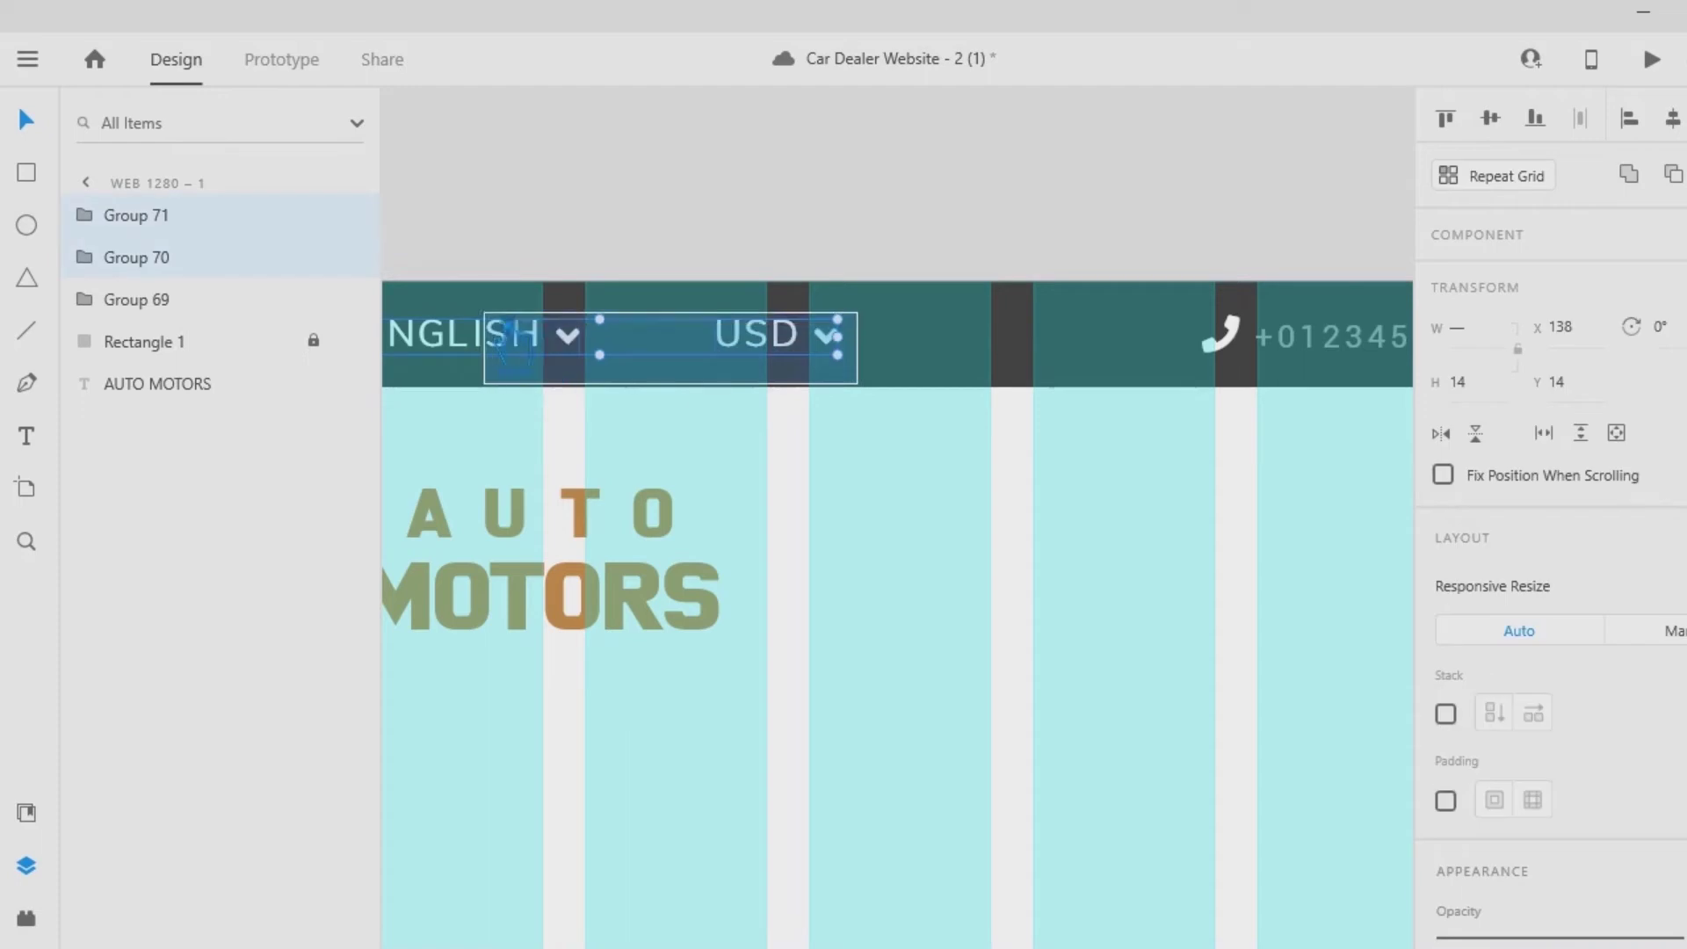
left_click(1495, 124)
left_click(1156, 554)
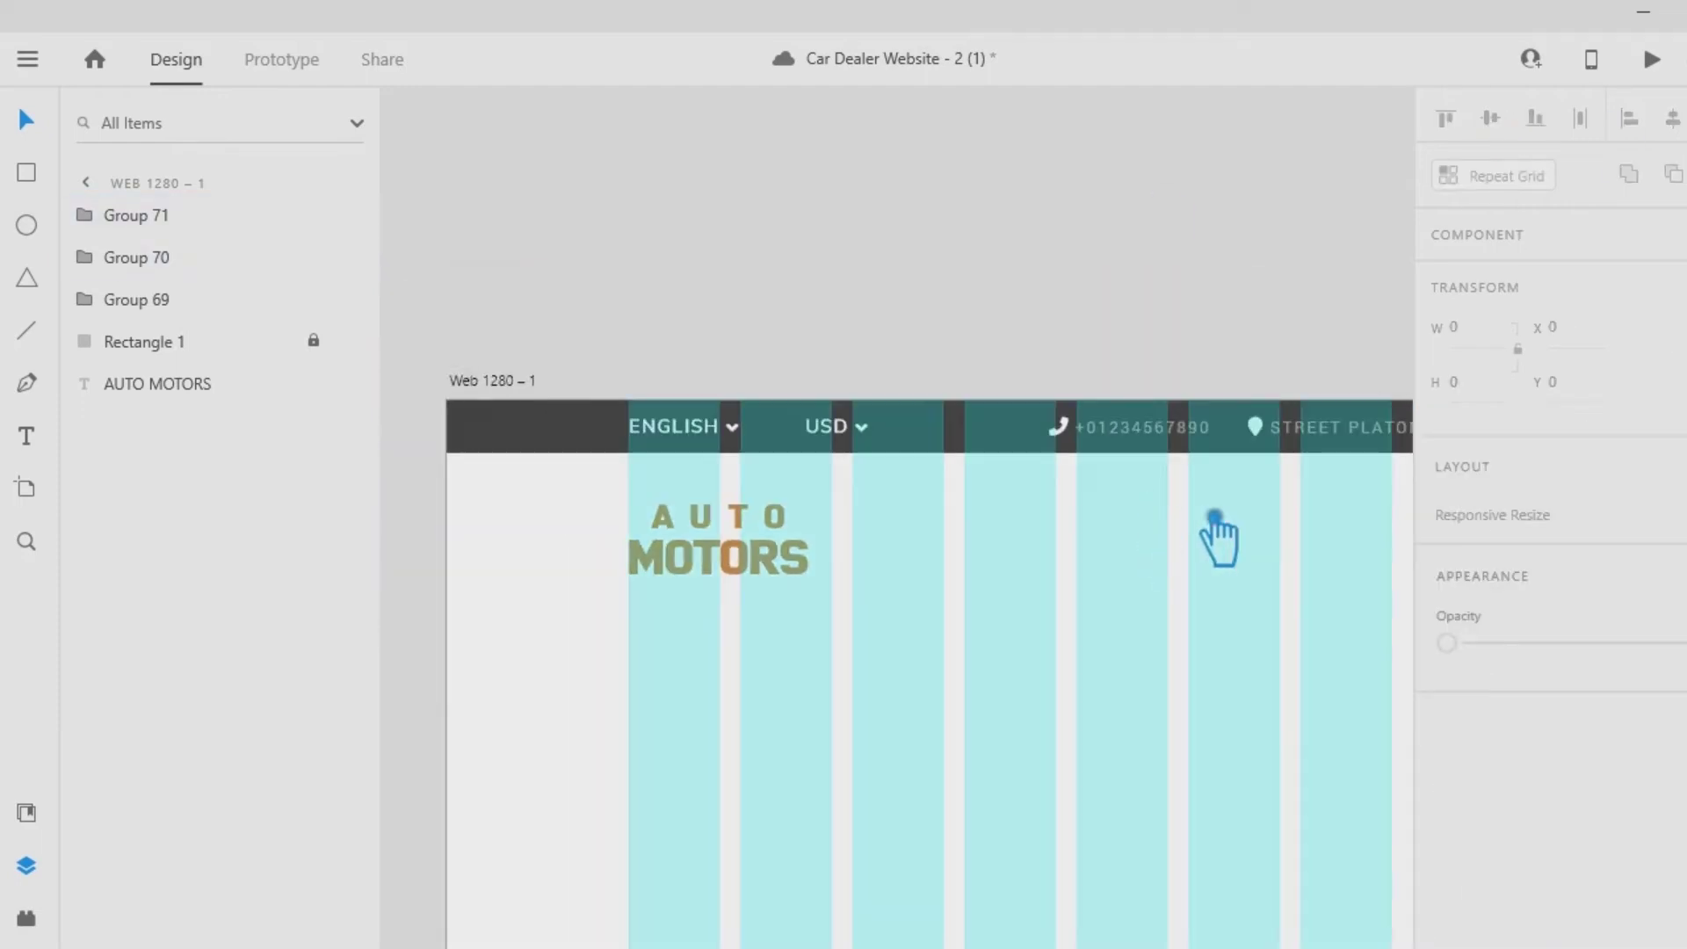
Move the USD entry closer to the ENGLISH entry in the dark bar.
scroll(1212, 534, "down", 2, "ctrl")
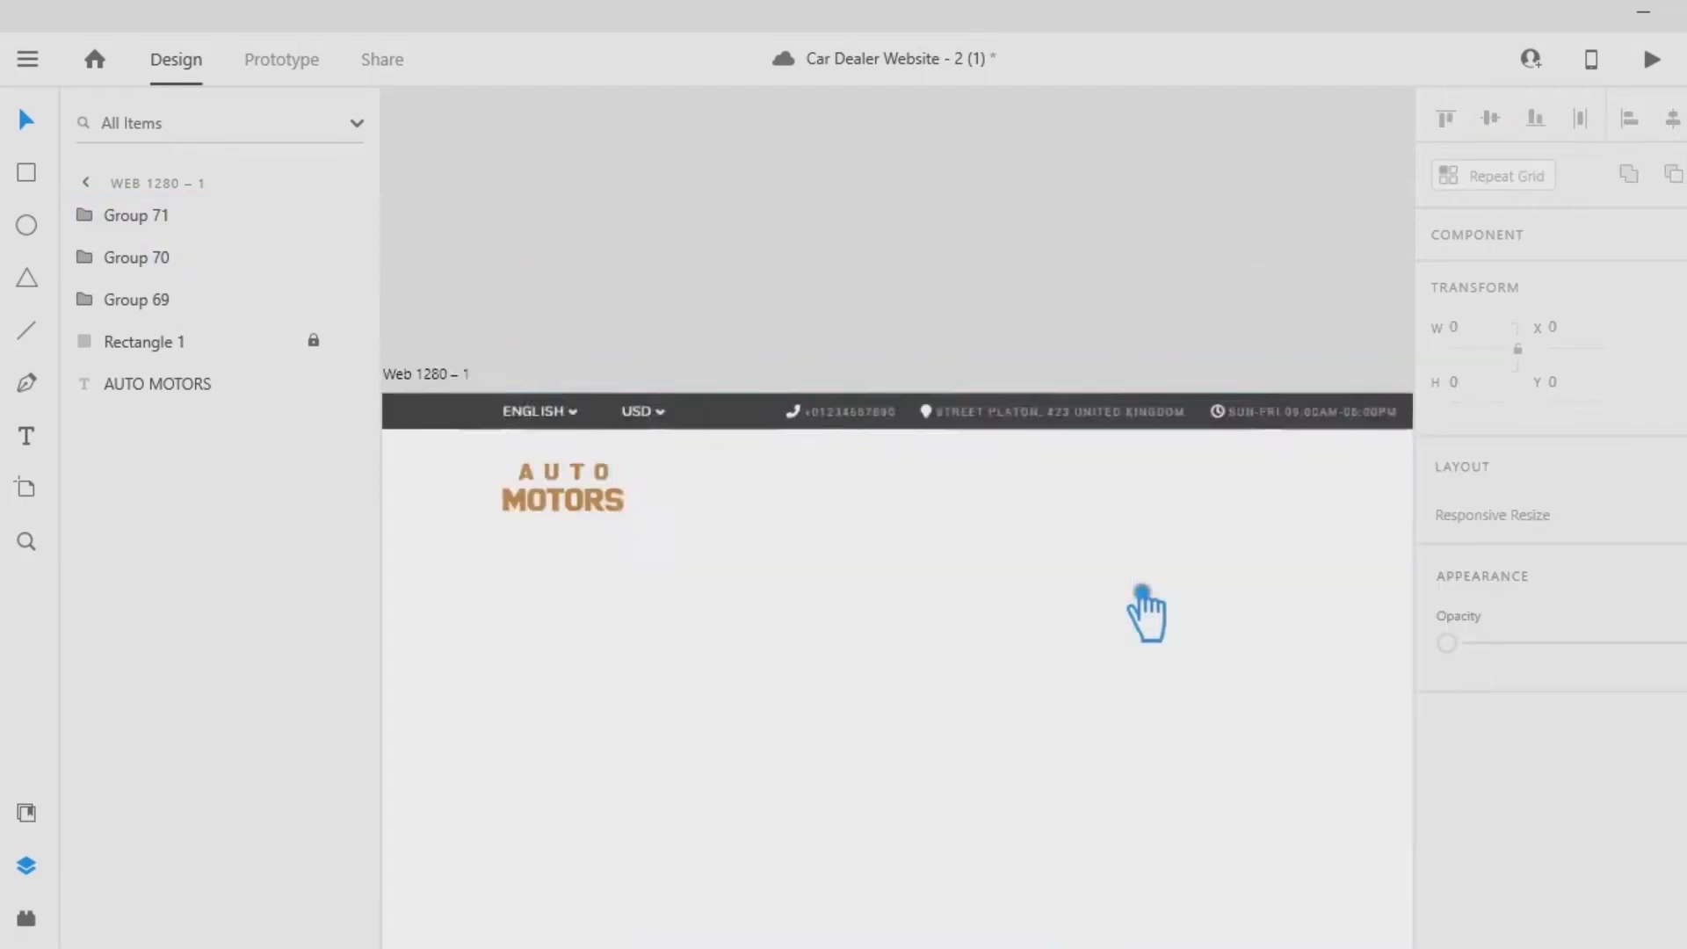
scroll(1137, 583, "down", 2, "ctrl")
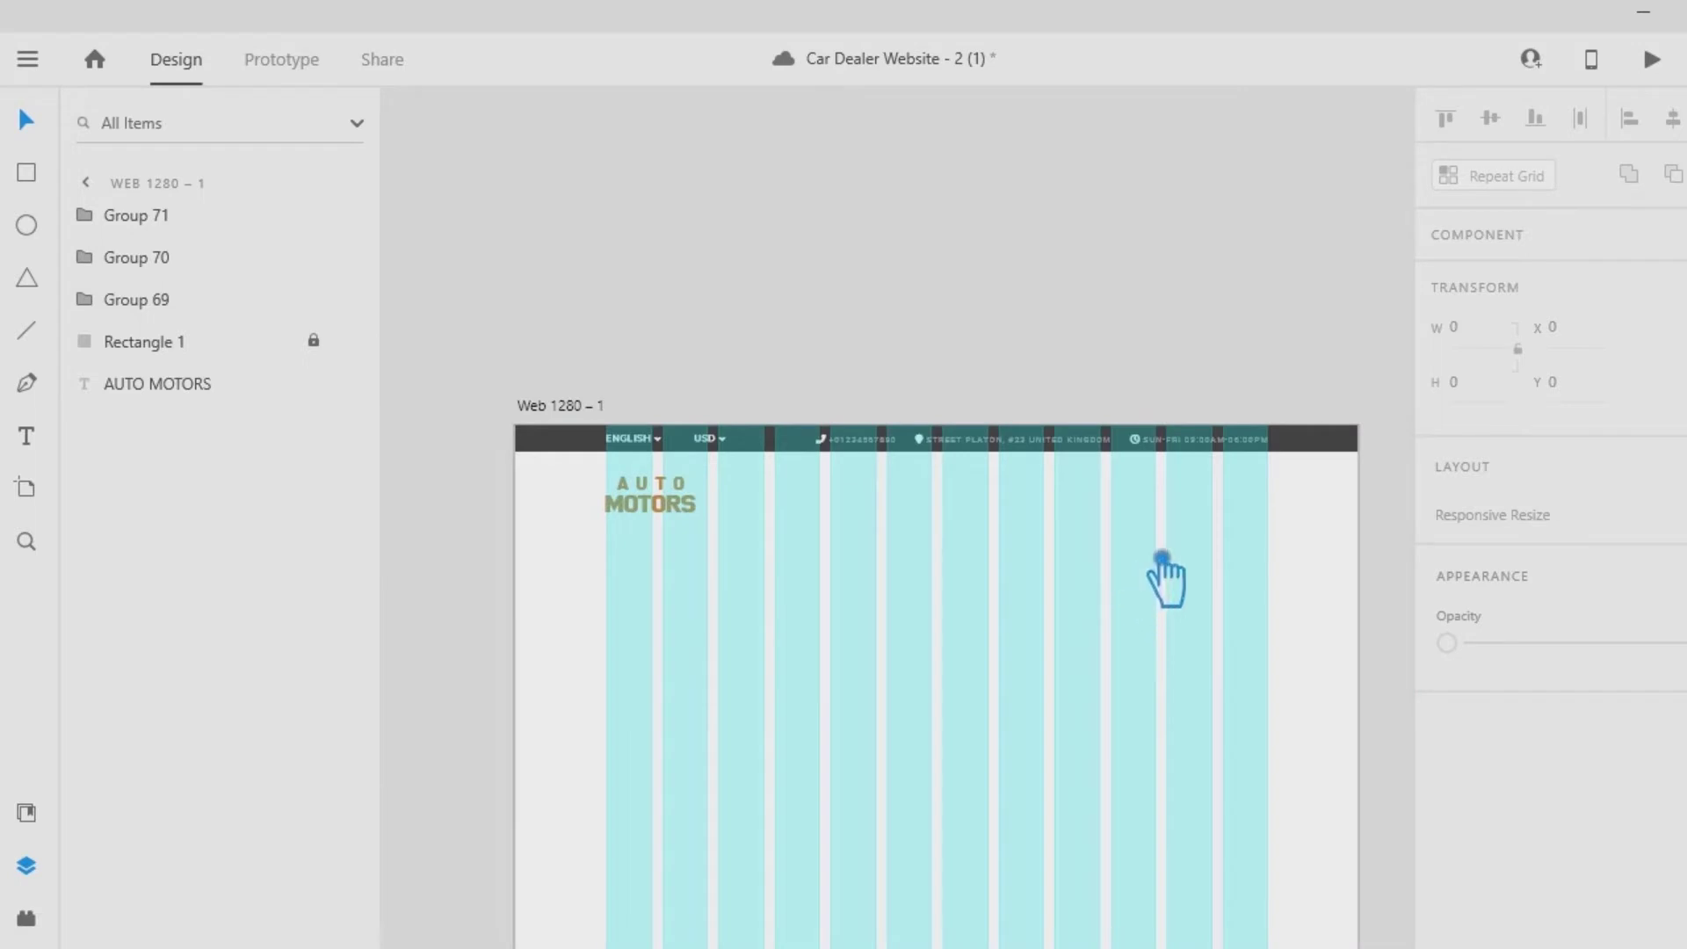
scroll(964, 583, "up", 2, "ctrl")
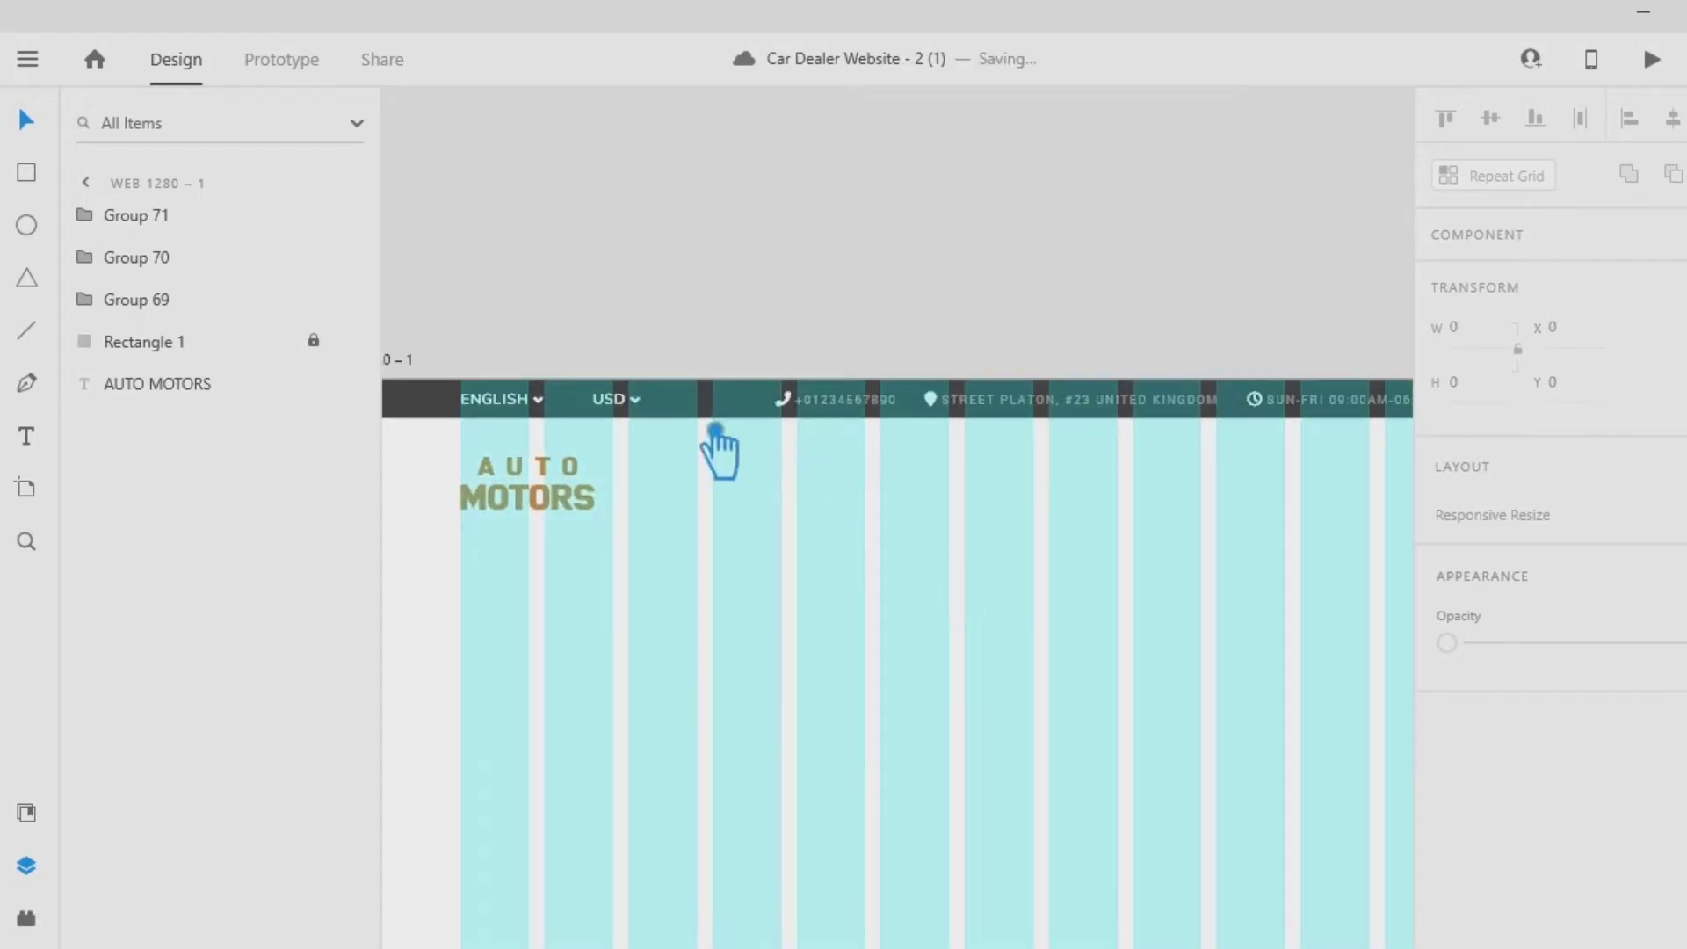
left_click_drag(635, 413, 610, 415)
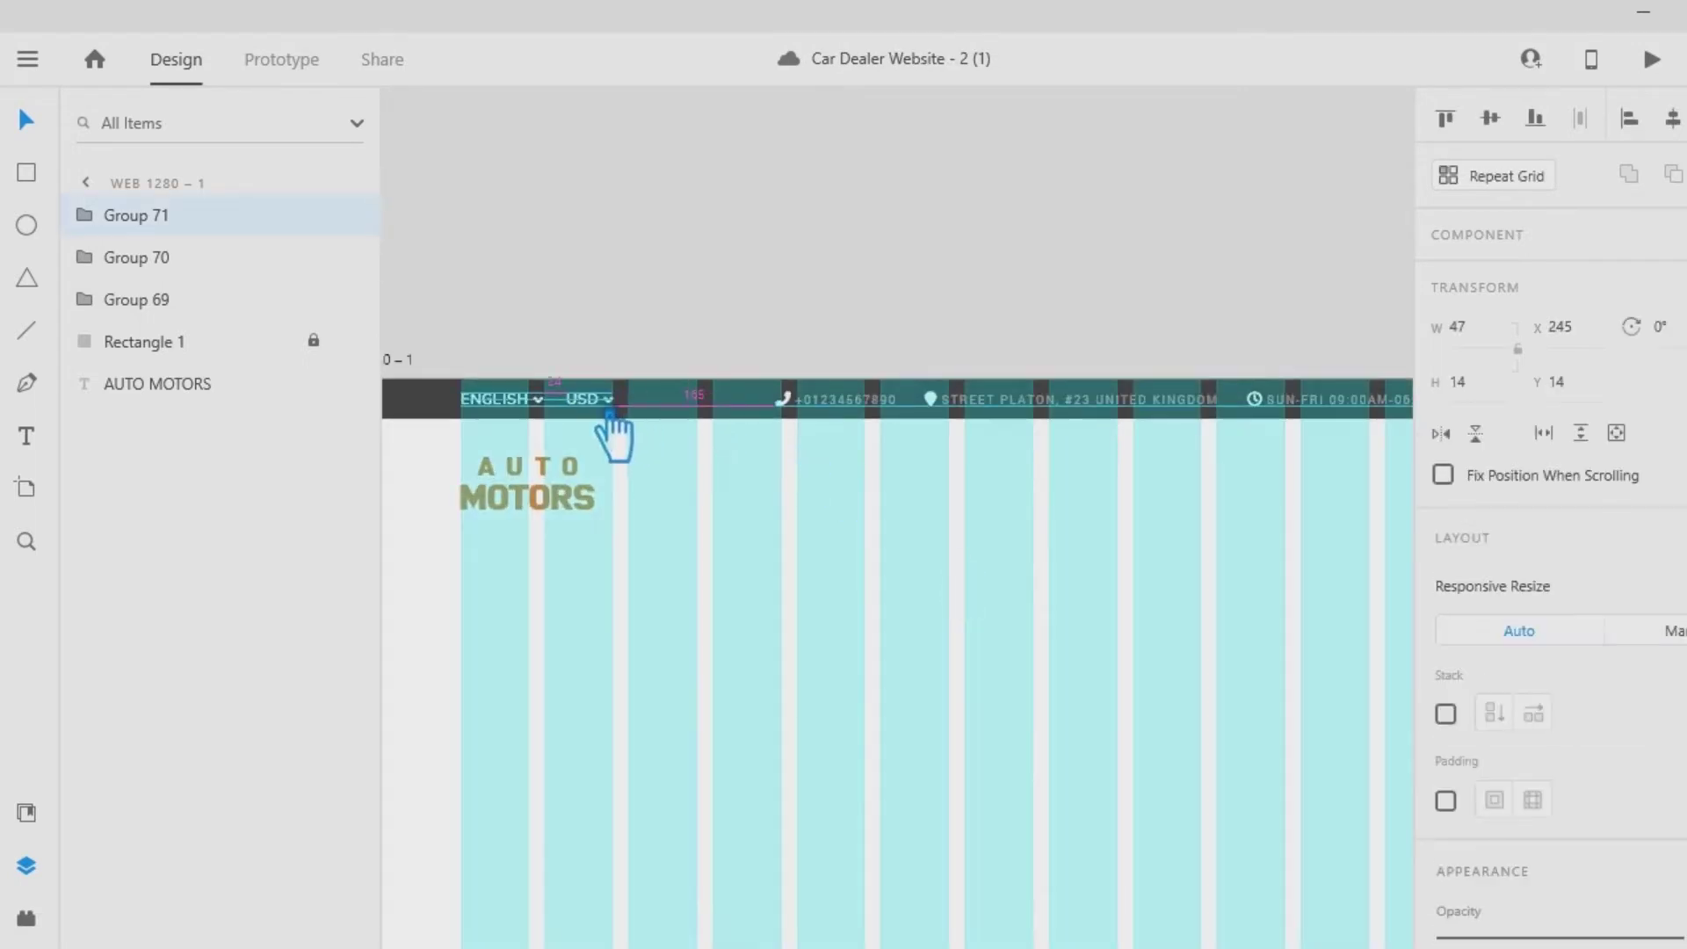
left_click(893, 607)
Ungroup the contact entries and space ENGLISH, USD and the three contact entries evenly side by side along the dark bar.
left_click(1090, 414)
key("ctrl+shift+g")
left_click_drag(631, 414, 748, 418)
left_click_drag(504, 416, 652, 425)
key("ctrl+z")
left_click(538, 416)
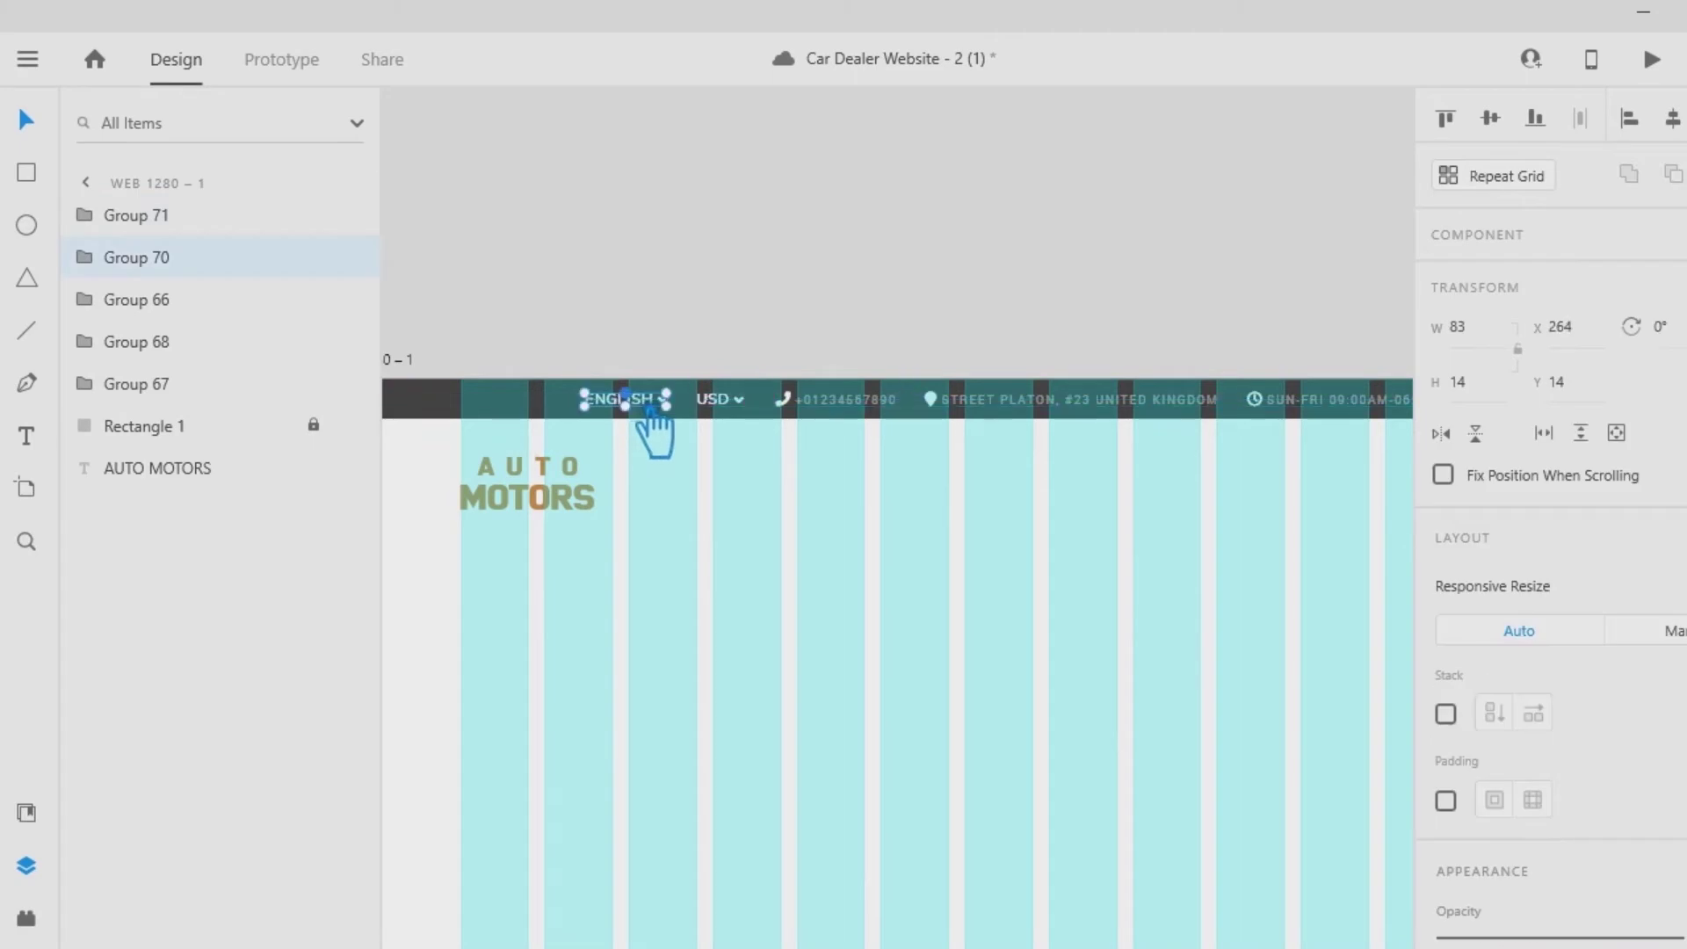
left_click_drag(1368, 497, 666, 365)
left_click(1598, 124)
Group the ENGLISH and USD entries and move them back to the first grid column, above the logo.
left_click_drag(770, 457, 607, 402)
key("ctrl+g")
left_click(740, 424)
left_click_drag(741, 420, 618, 422)
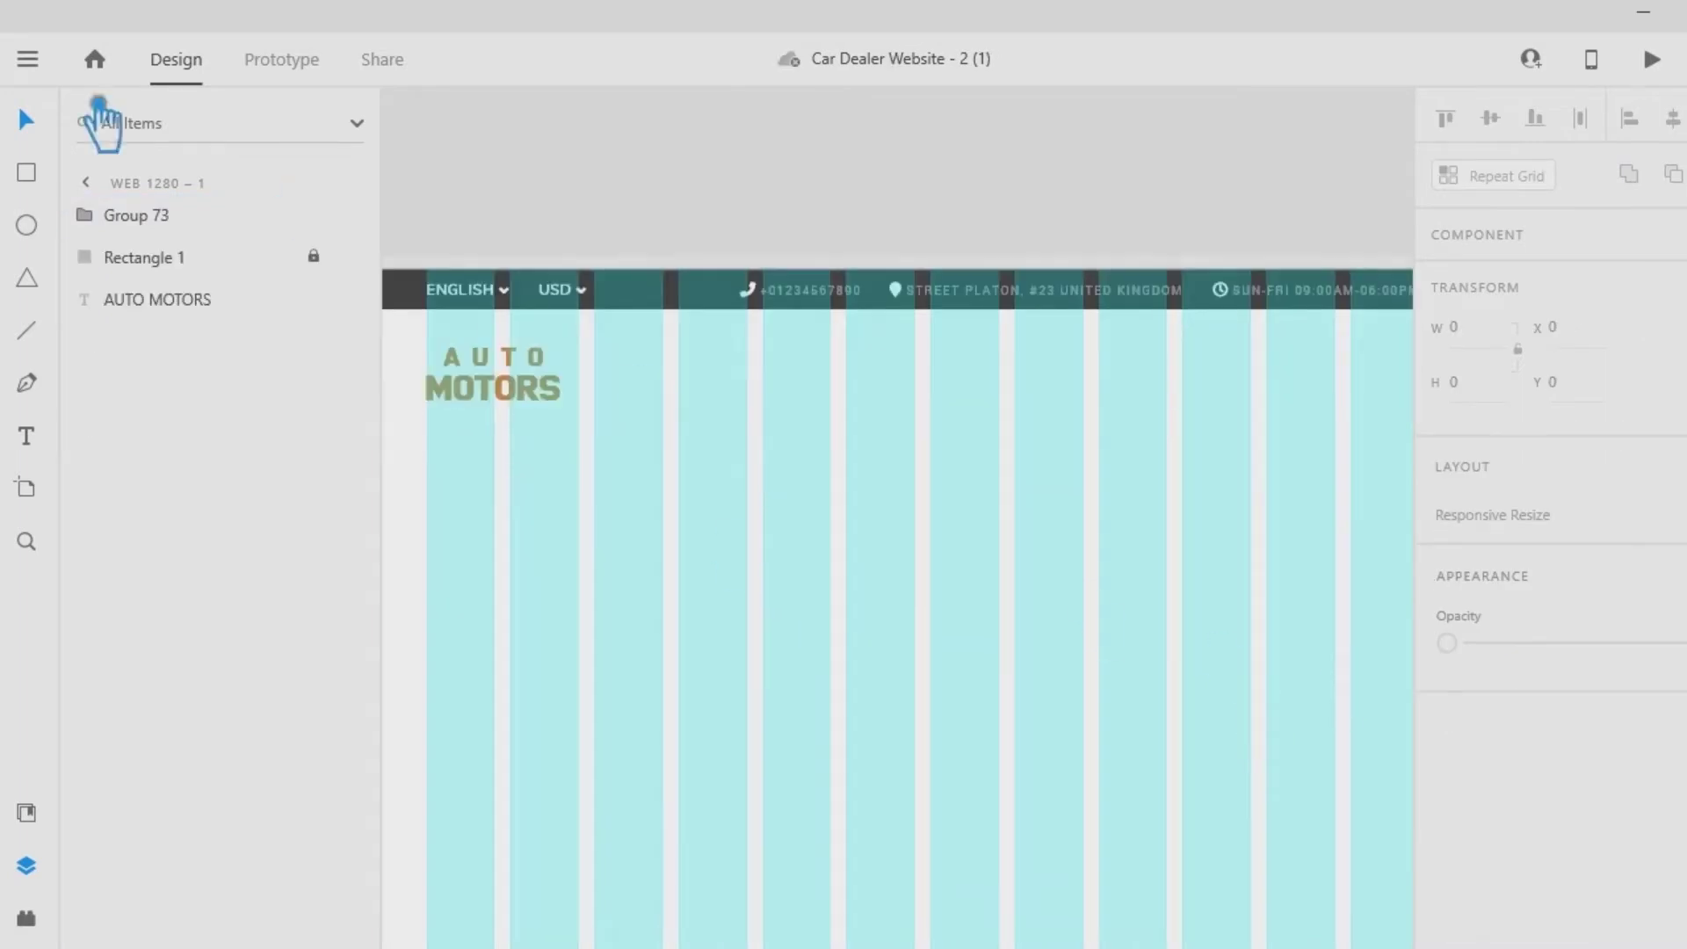
Add the text "HOME" beside the AUTO MOTORS logo in Raleway at size 16.
left_click(52, 437)
left_click(649, 380)
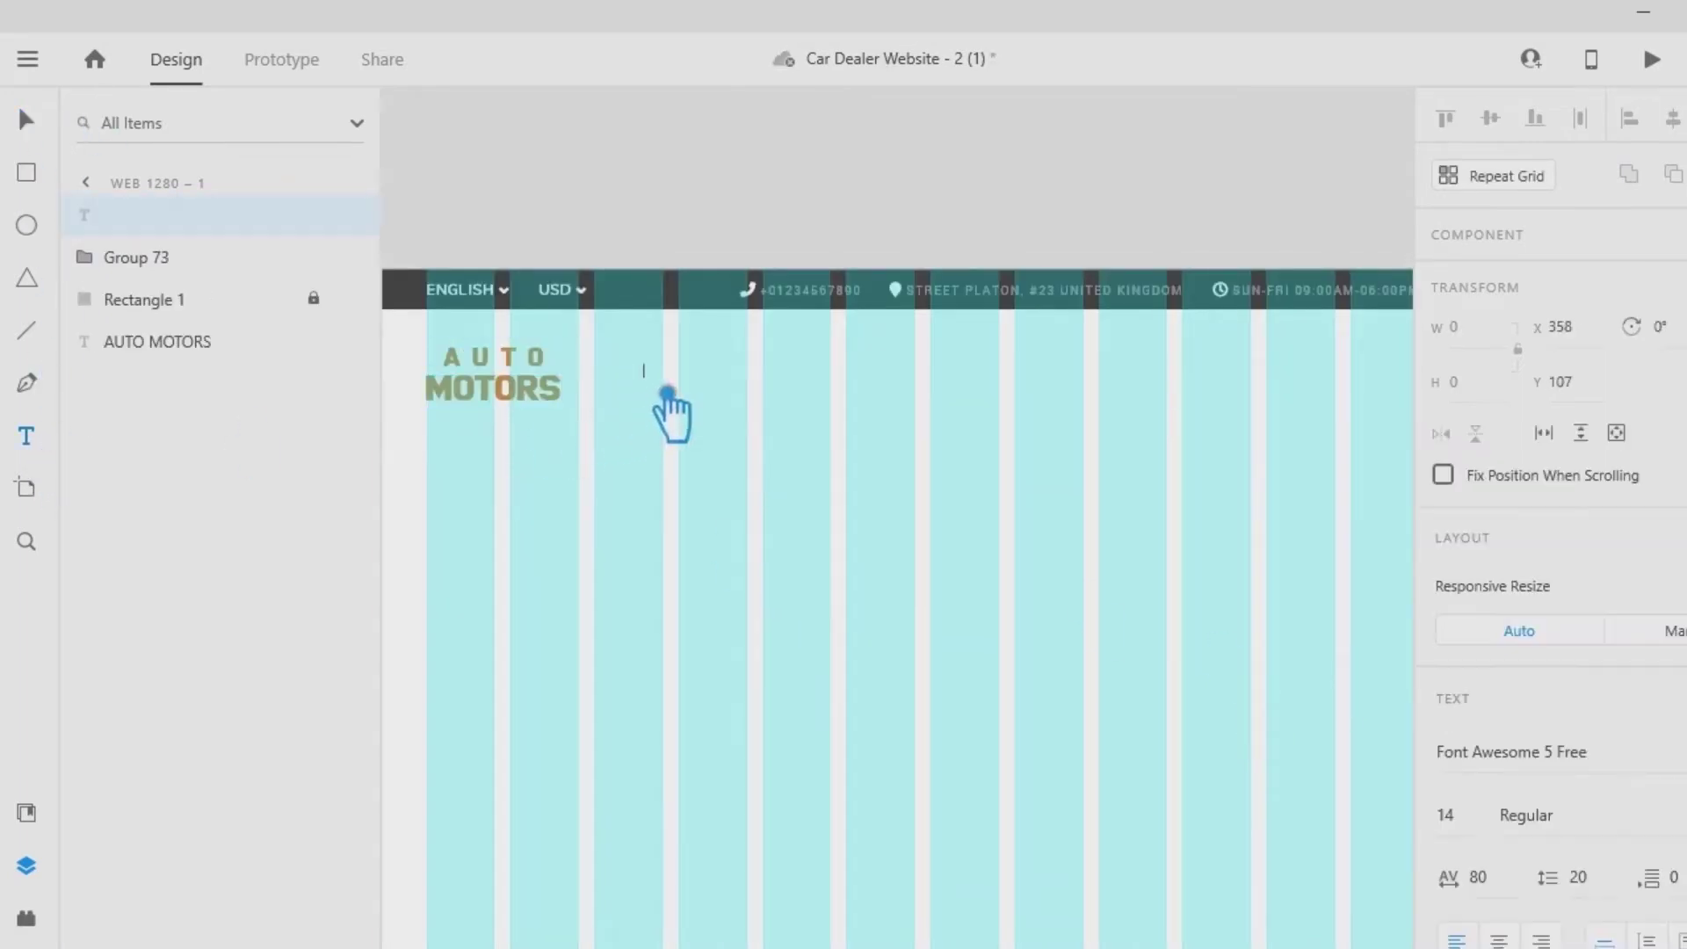
left_click(1529, 752)
type("Raleway")
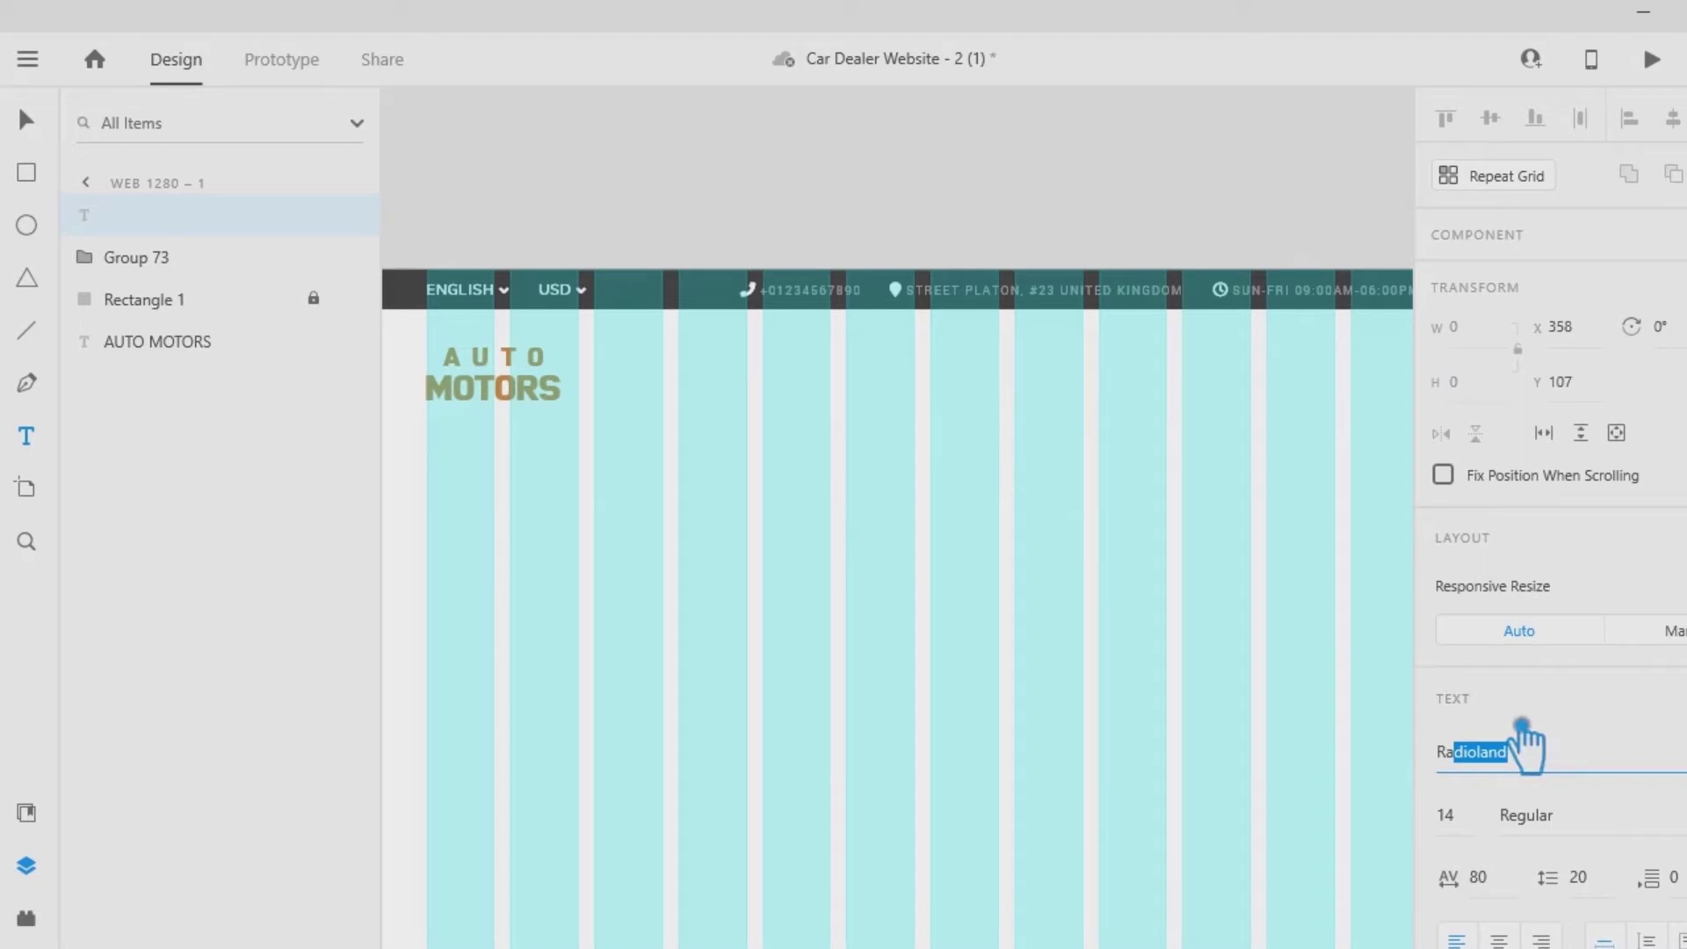
key("Return")
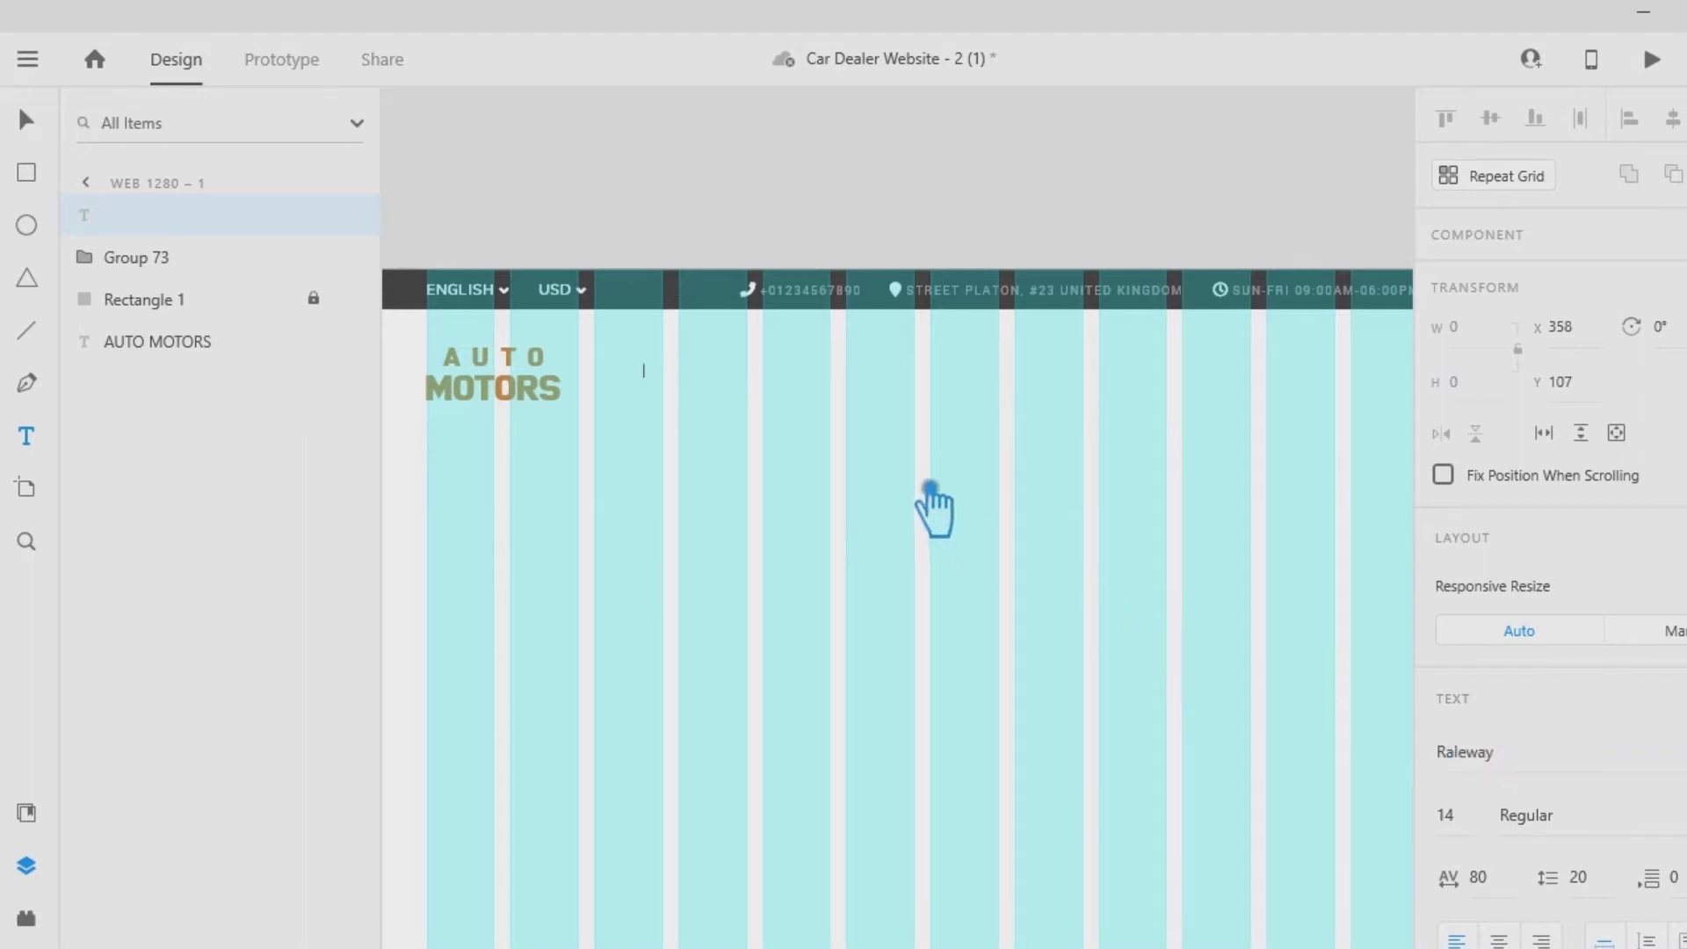
left_click(1450, 817)
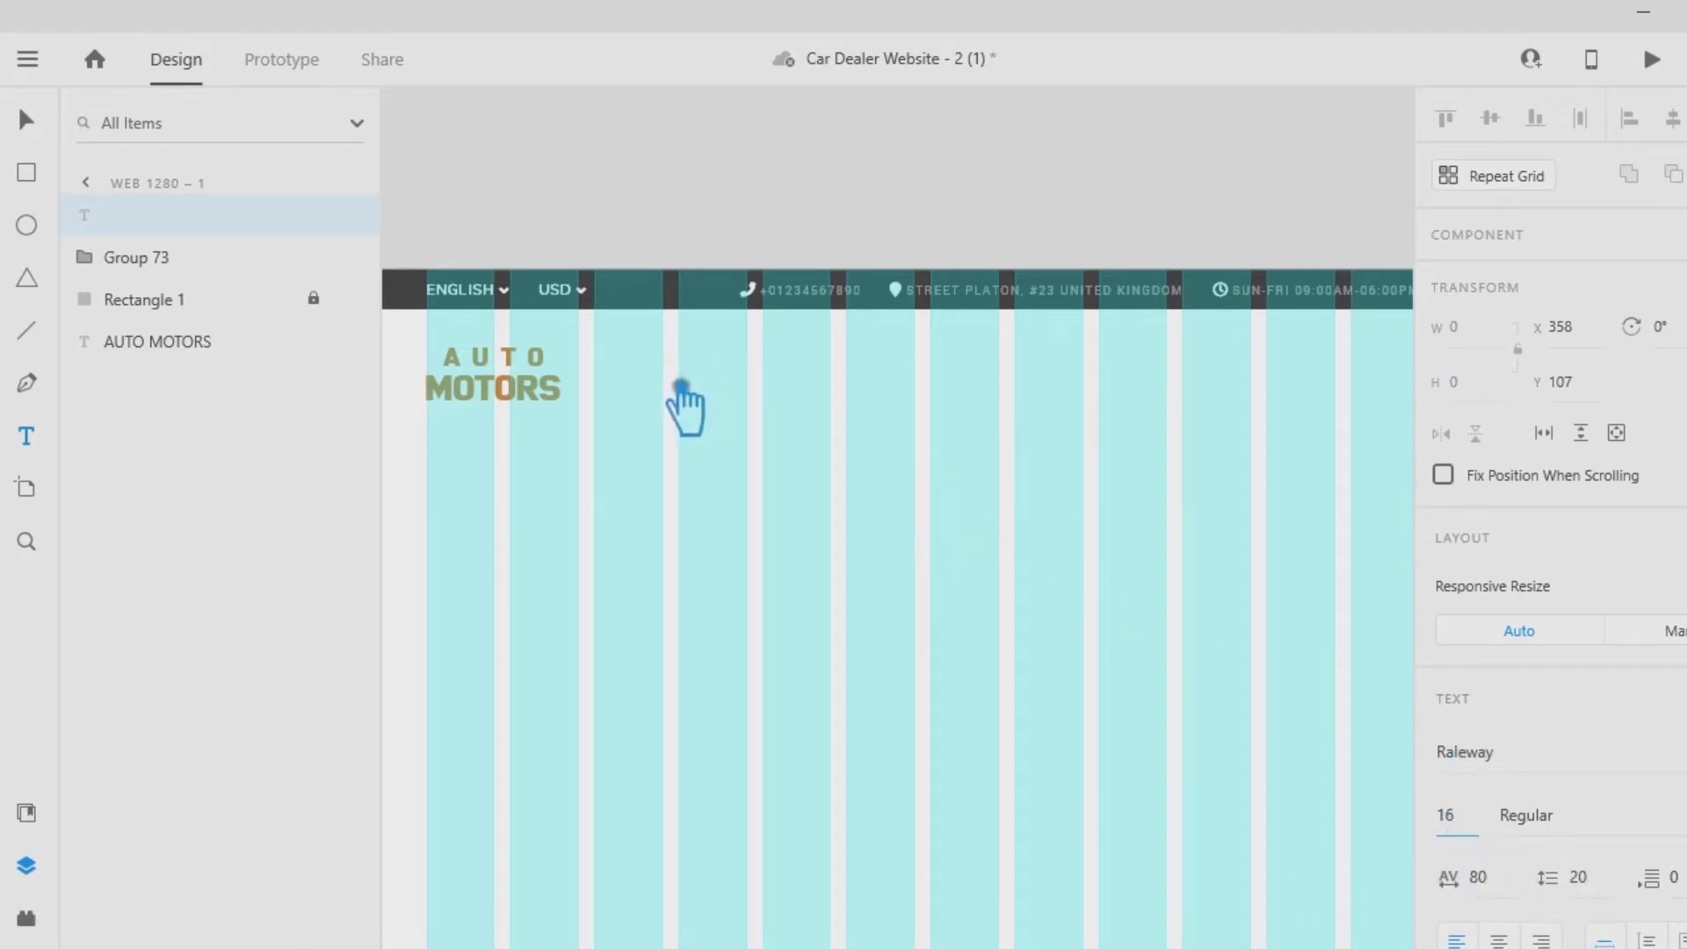
key("Return")
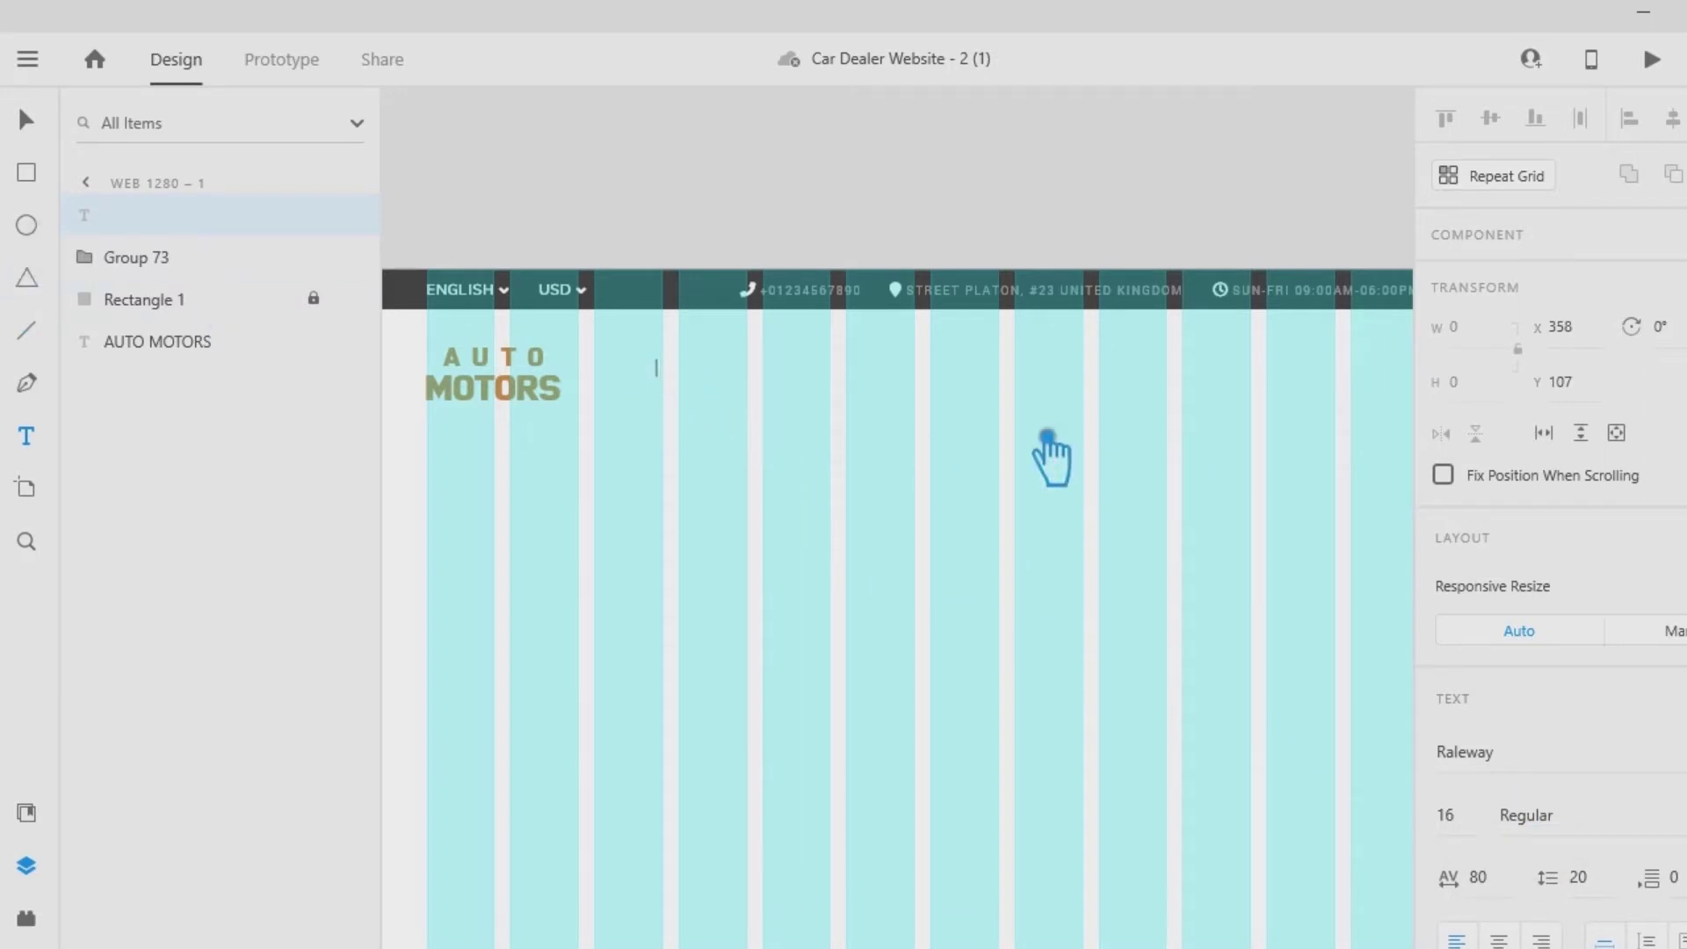
type("HOME")
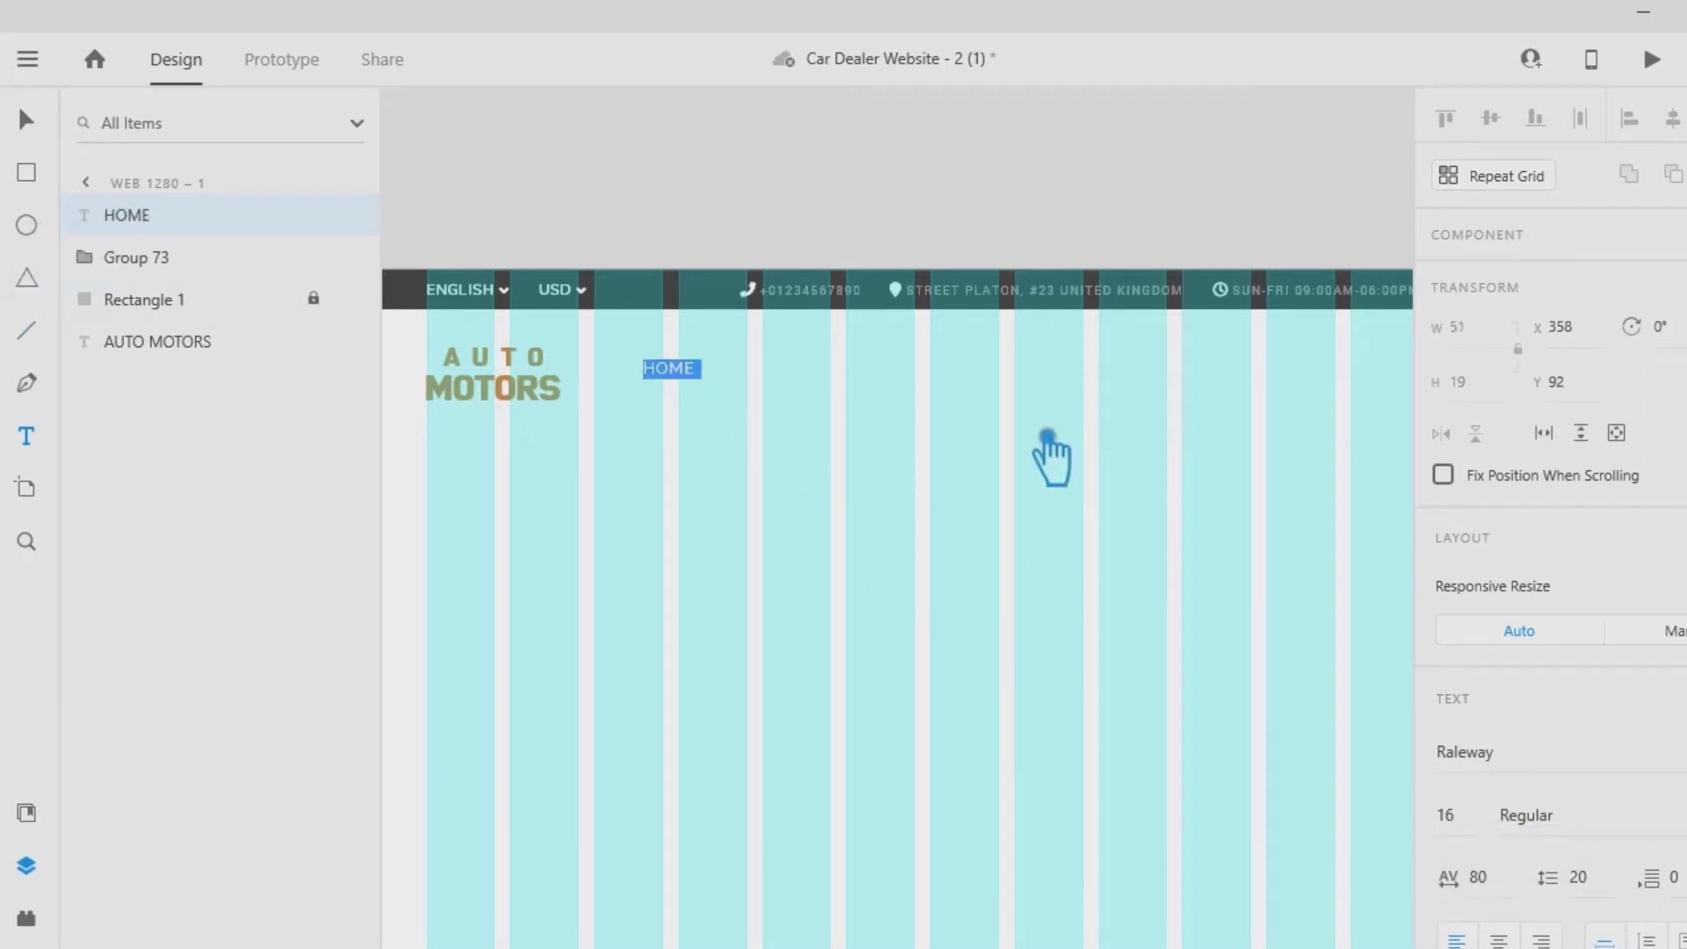
Set the font weight of the HOME text to Medium.
scroll(1600, 805, "down", 3)
left_click(1583, 559)
left_click(1593, 561)
left_click(1615, 580)
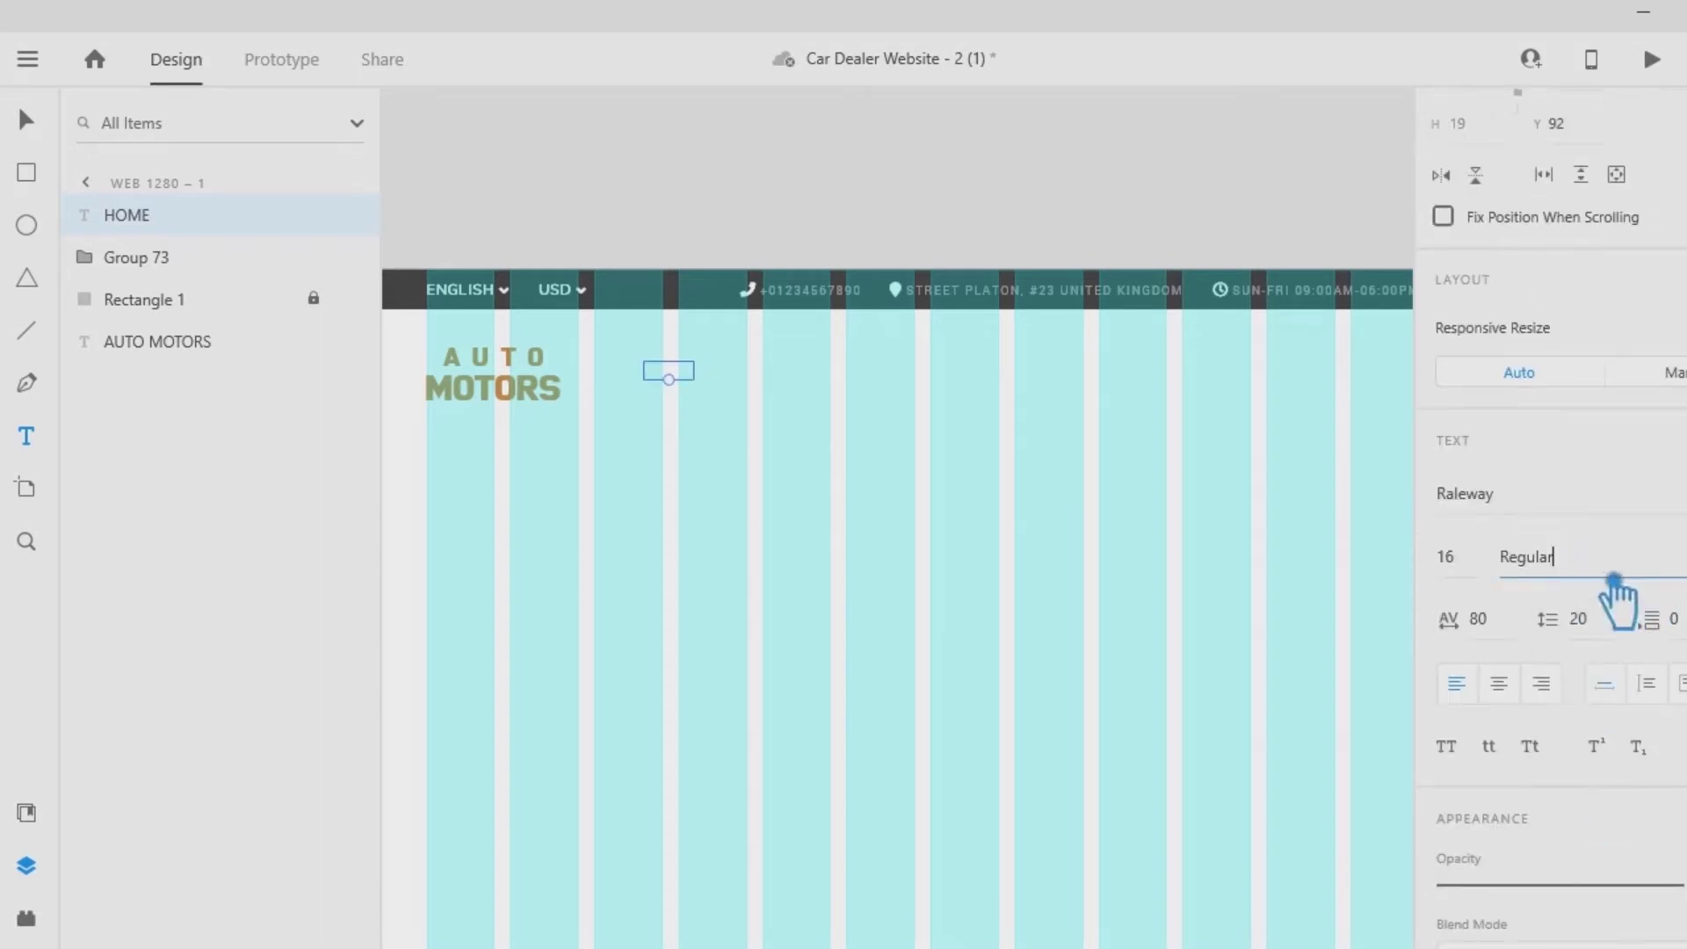
left_click(1685, 558)
scroll(1591, 670, "down", 2)
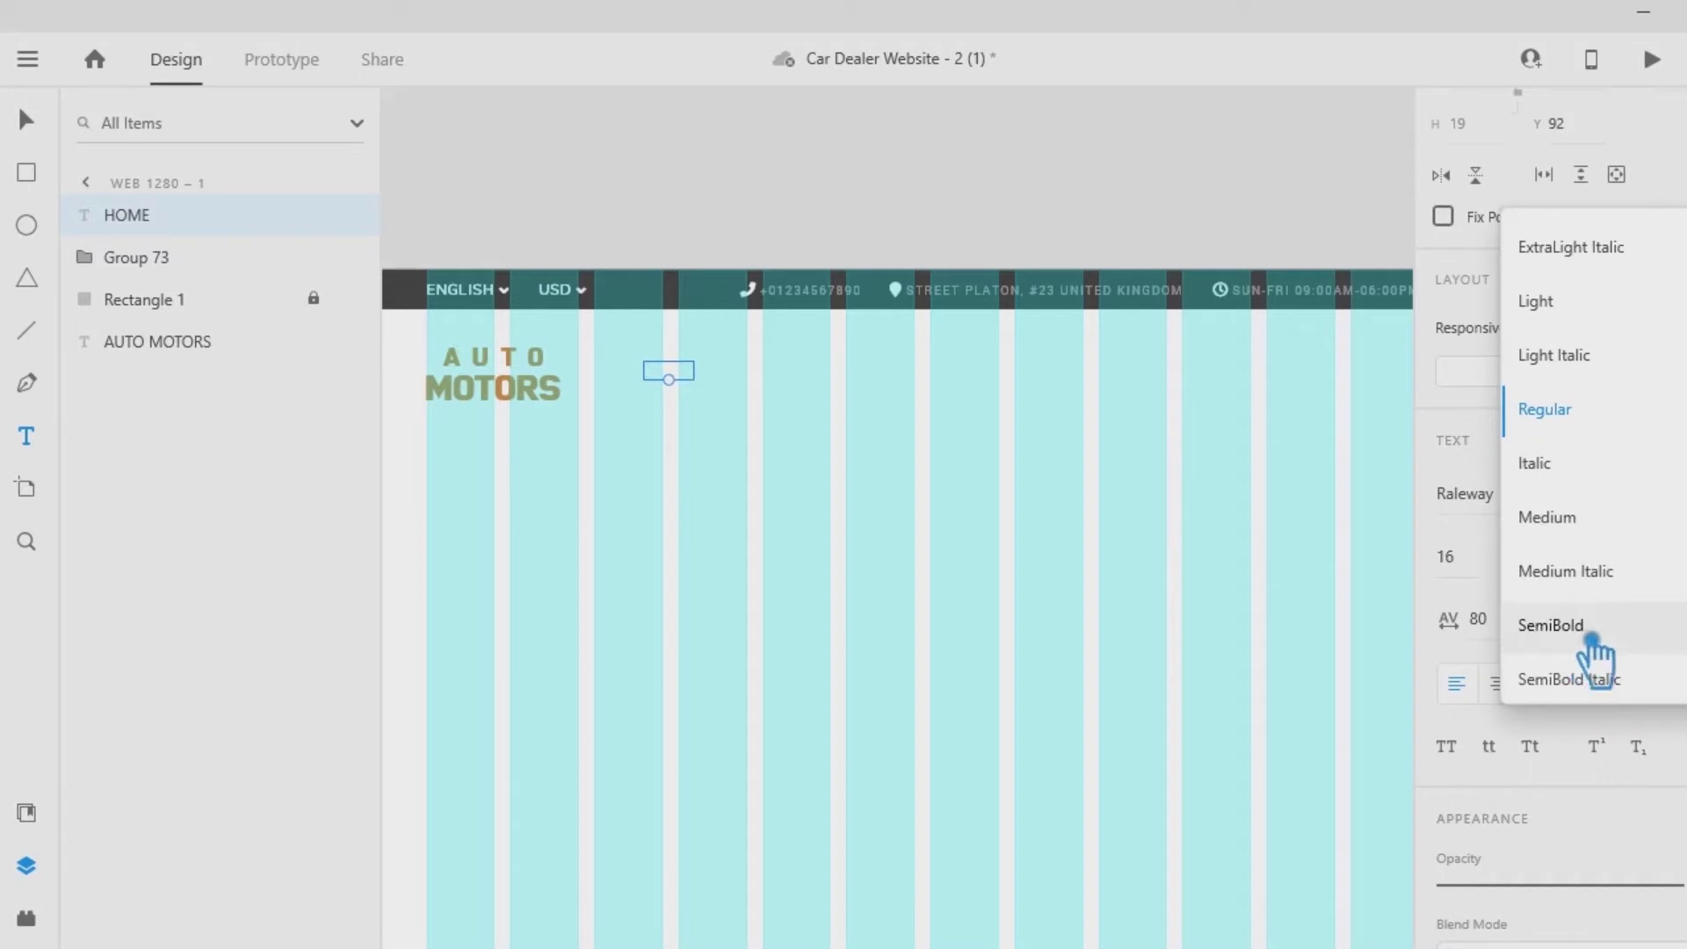
left_click(1596, 557)
left_click(1650, 571)
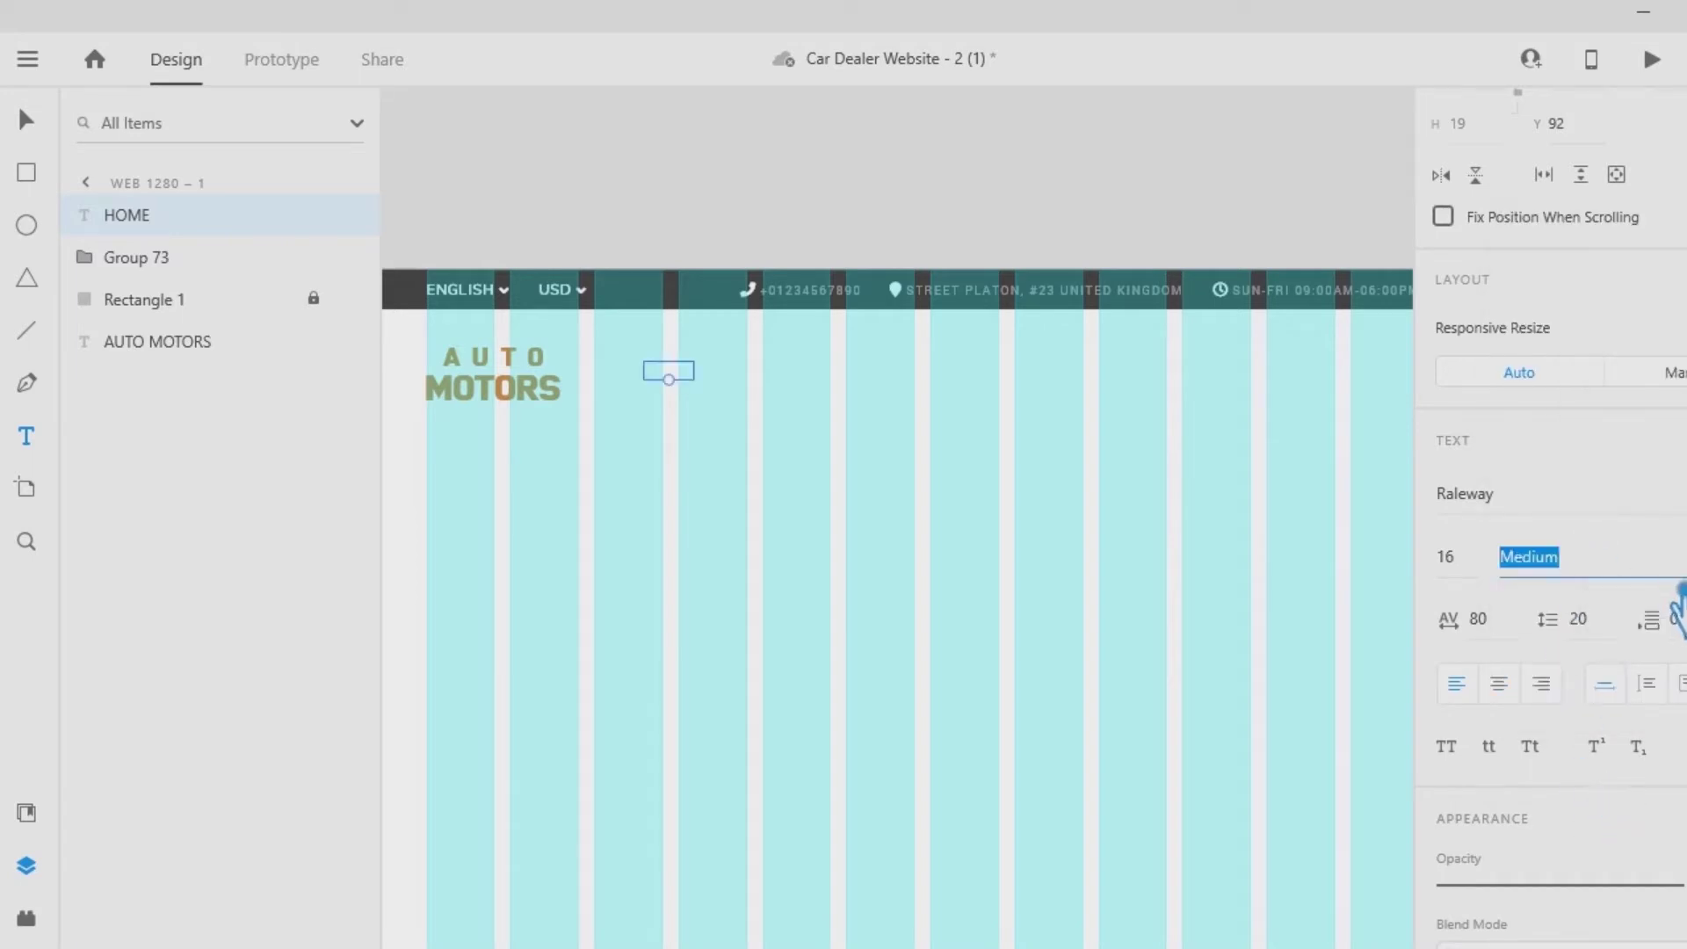
Set the HOME text to ExtraBold and fill it with the gold color #C28846 sampled from the AUTO MOTORS logo.
left_click(1601, 567)
scroll(1617, 703, "down", 5)
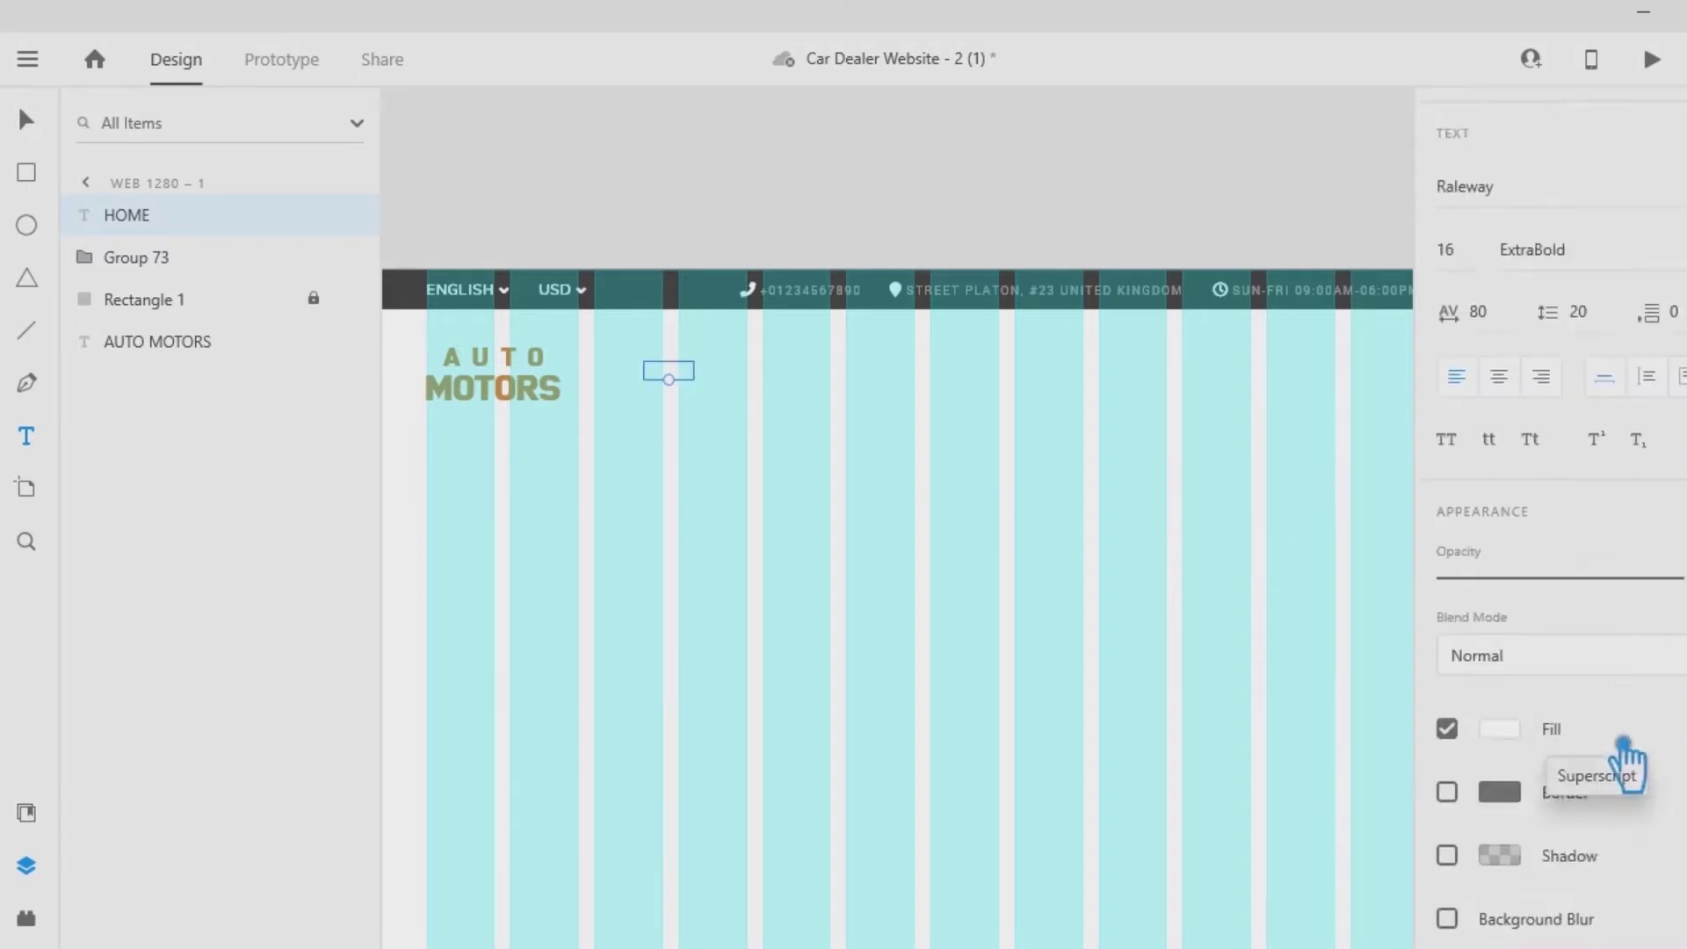
left_click(1500, 651)
left_click(1406, 745)
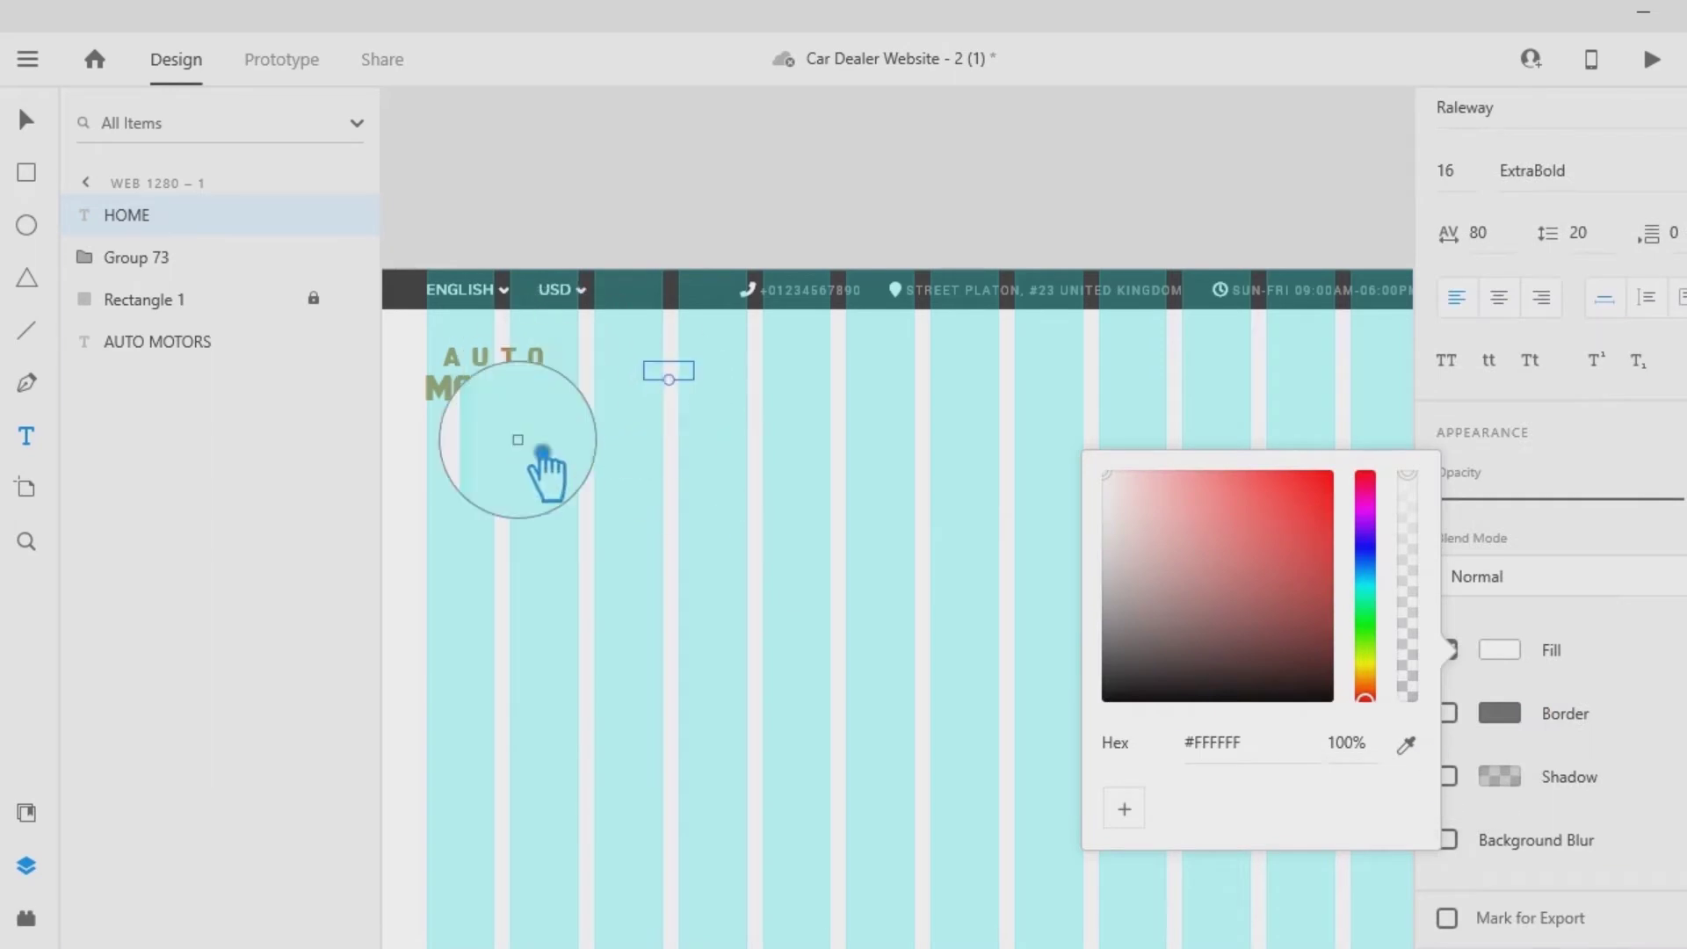
left_click(524, 407)
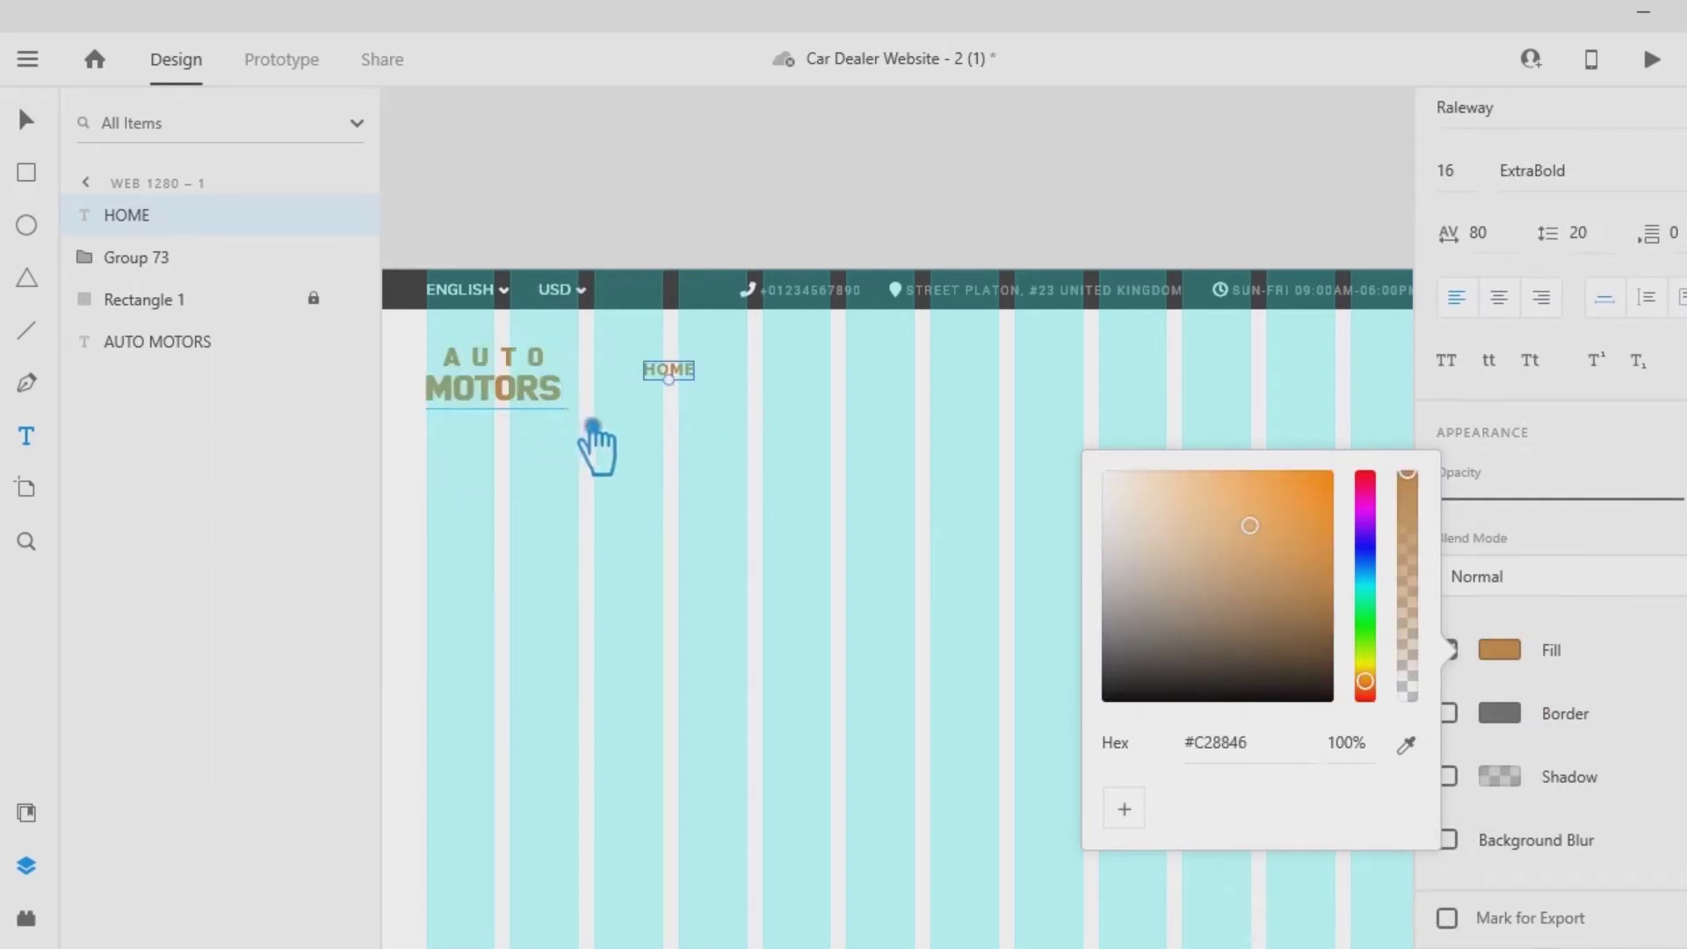
left_click(28, 122)
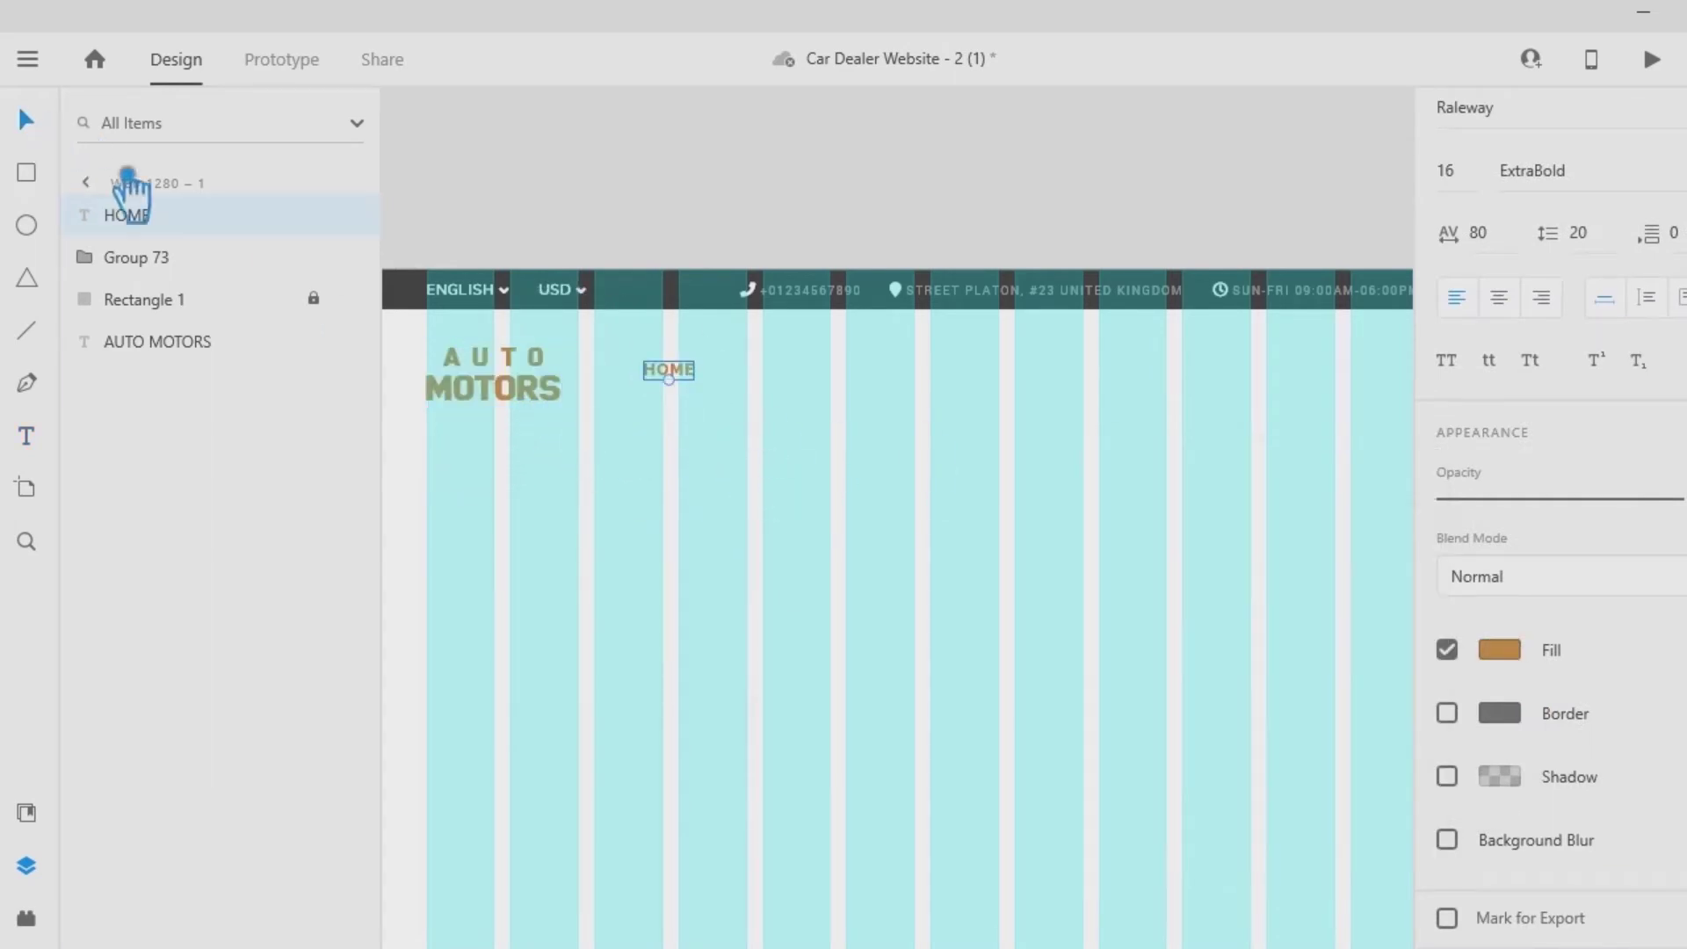
left_click(850, 462)
left_click(694, 372)
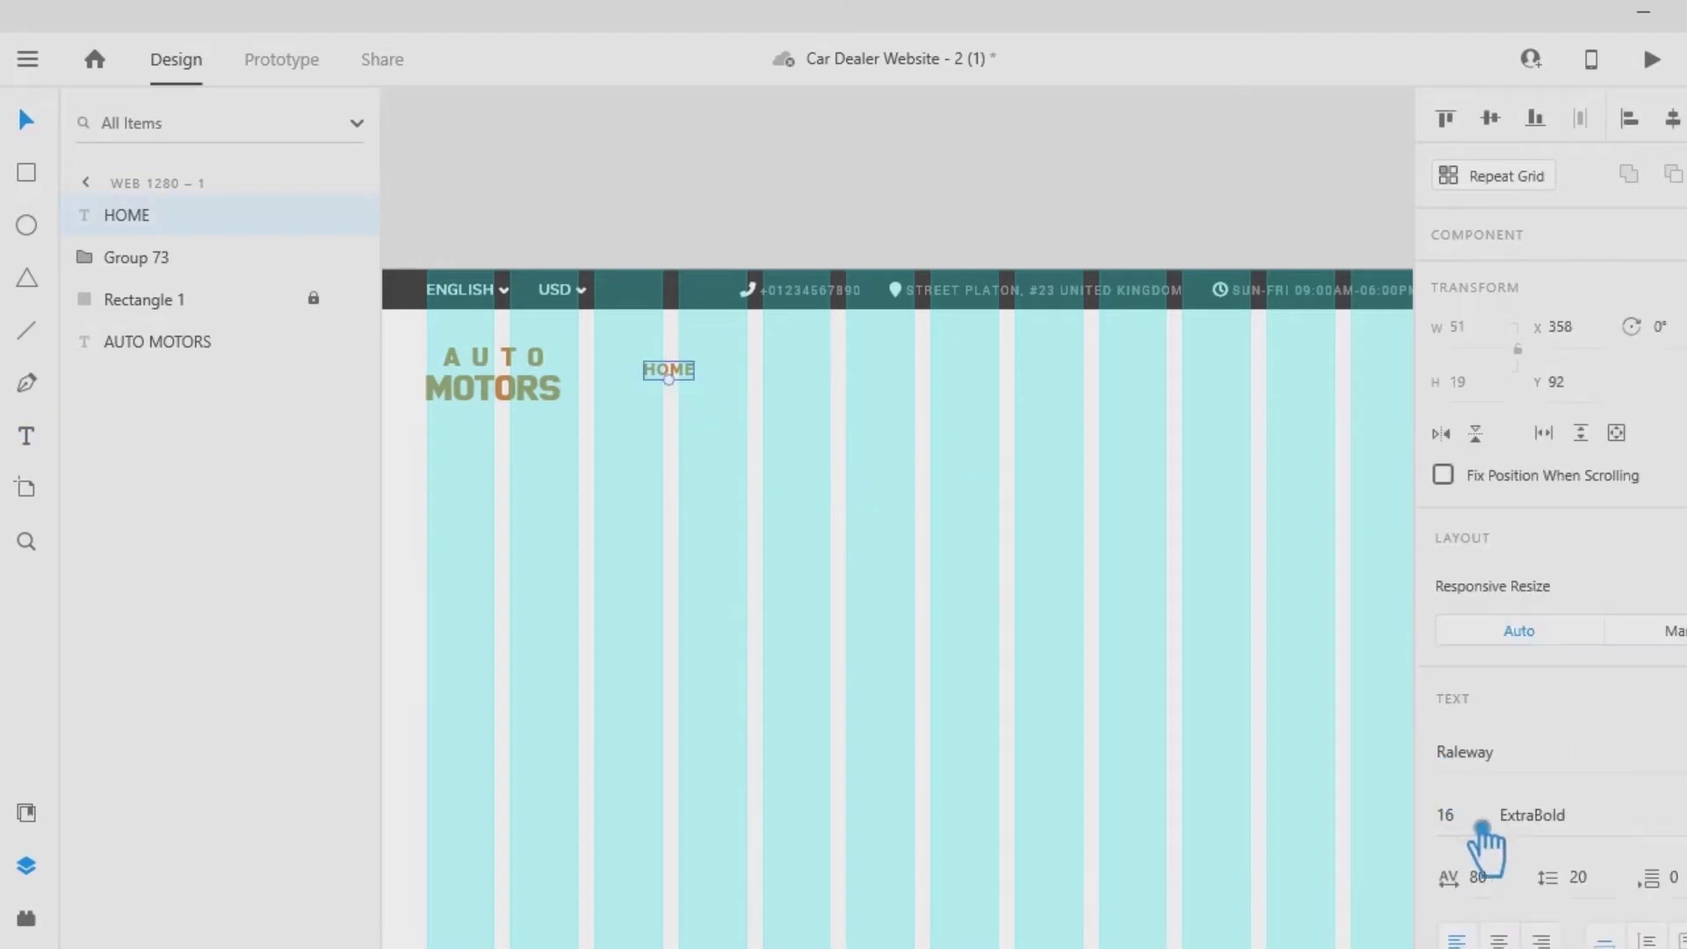
type("8")
key("Return")
left_click_drag(1470, 816, 1388, 820)
type("16")
left_click(888, 510)
Duplicate the HOME text into a row of seven labels beside the logo and distribute them evenly.
left_click_drag(687, 378, 612, 338)
left_click(900, 388)
key("ctrl+d")
key("ctrl+d")
key("ctrl+d")
left_click(1266, 489)
left_click(1593, 118)
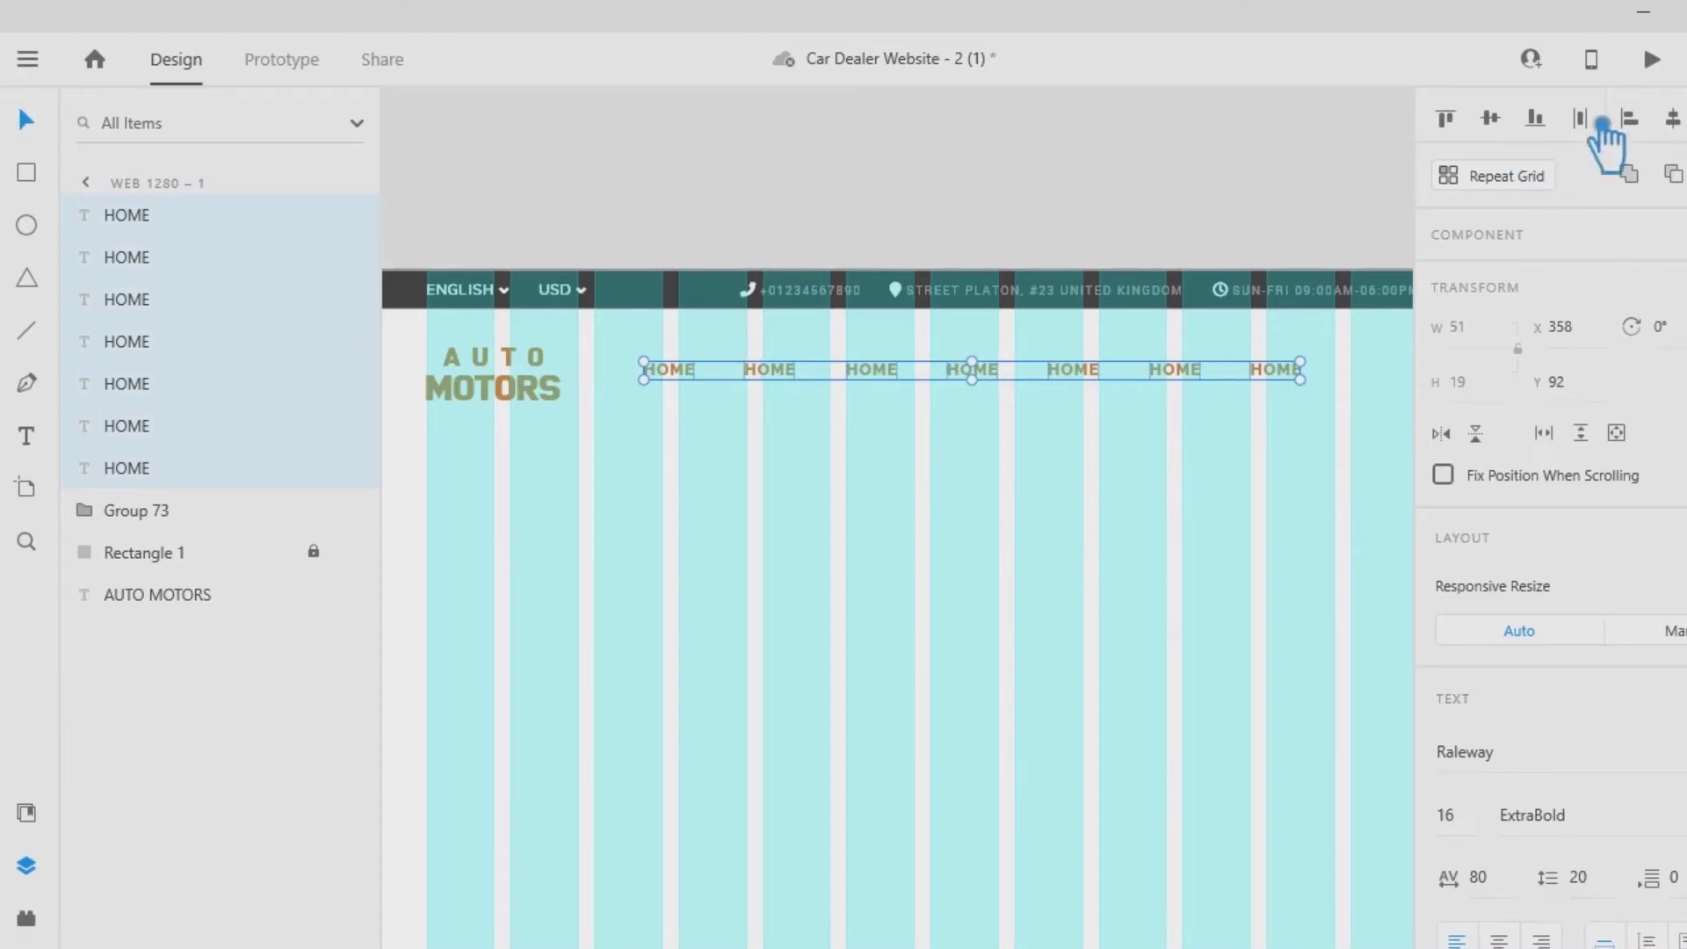
left_click(1000, 498)
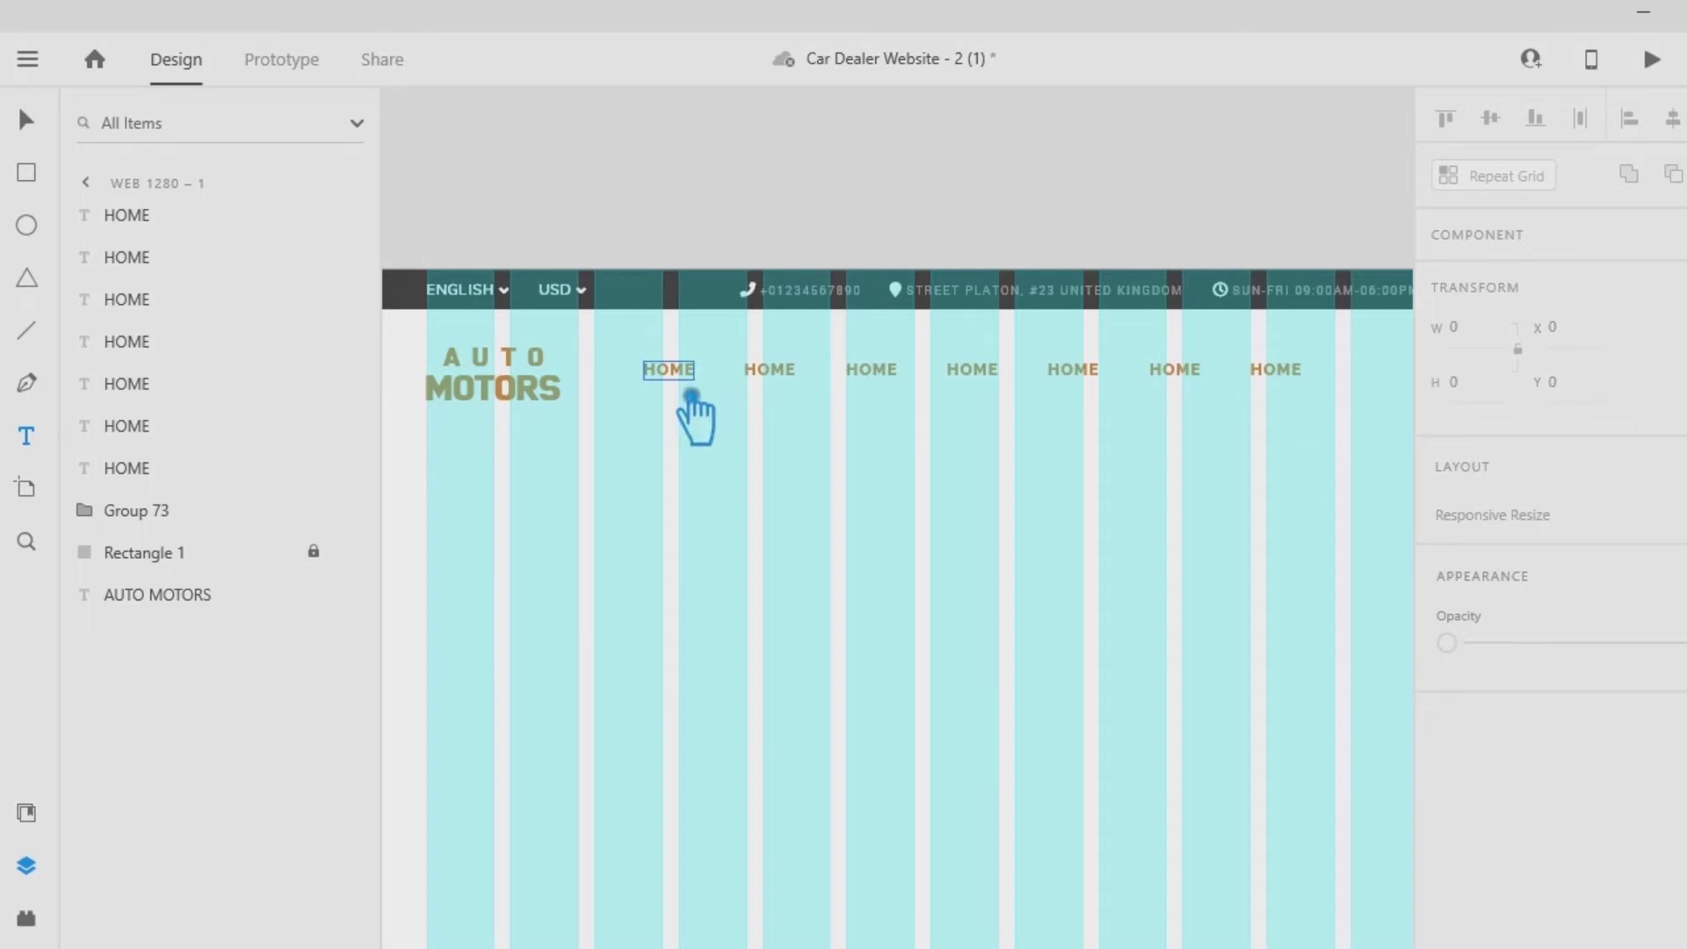
Change the second HOME label to ABOUT US and fill it with dark gray #363636.
left_click_drag(749, 369, 816, 380)
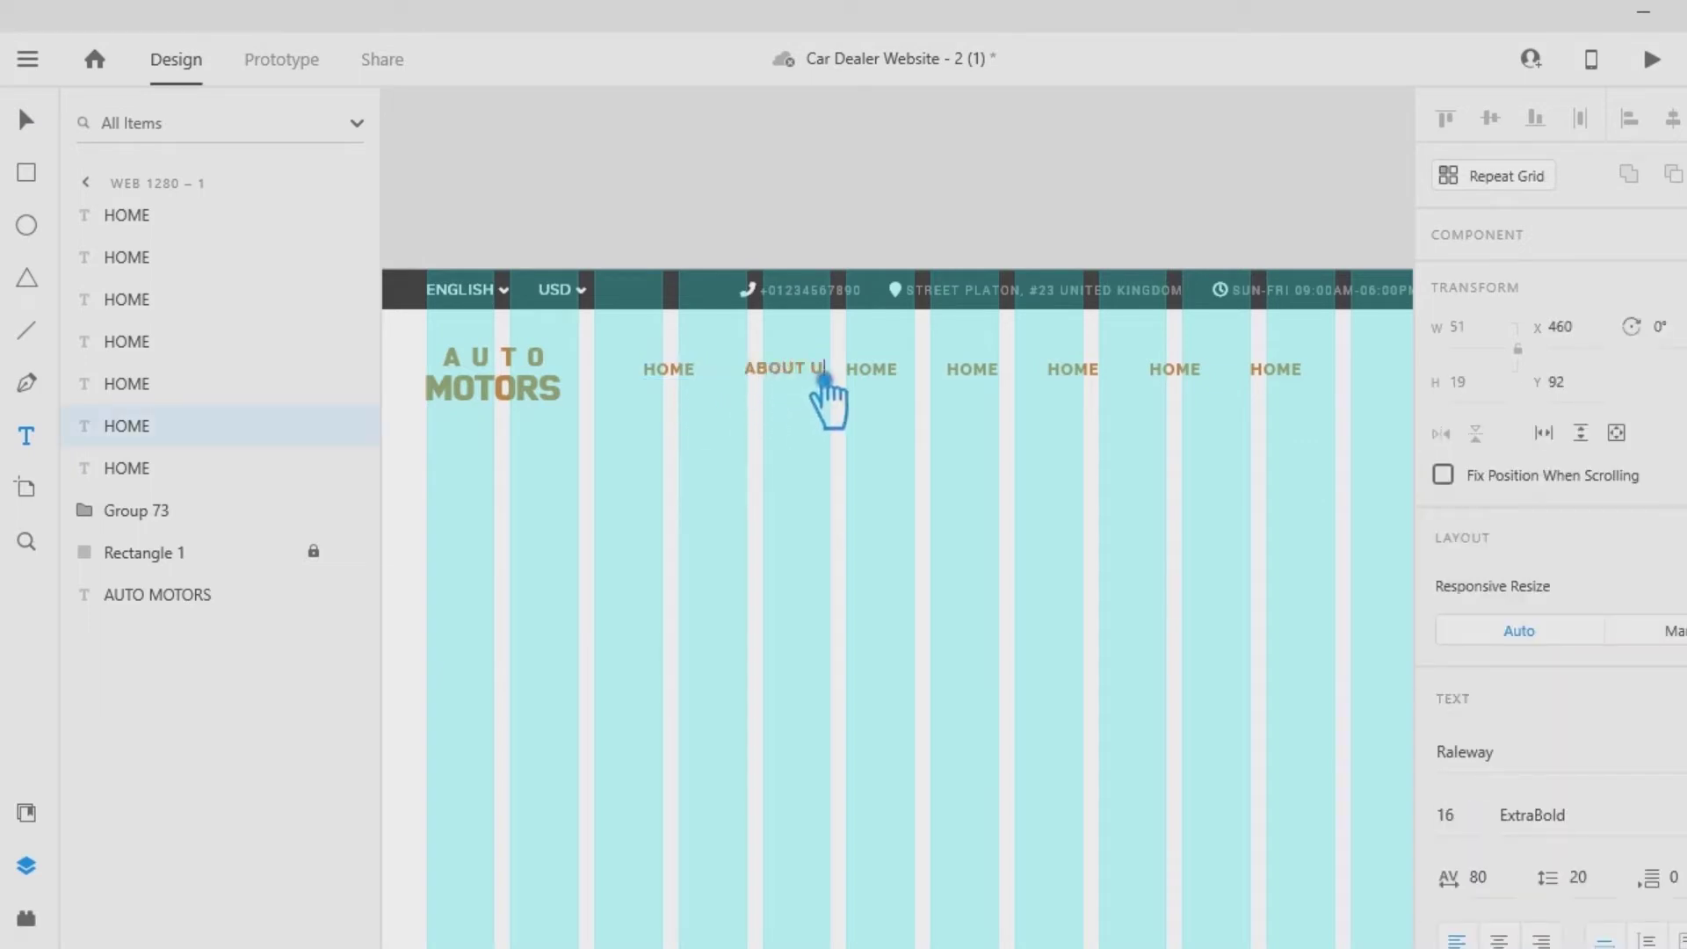
key("ctrl+a")
scroll(1669, 905, "down", 4)
left_click(1503, 905)
left_click_drag(1186, 784, 1109, 765)
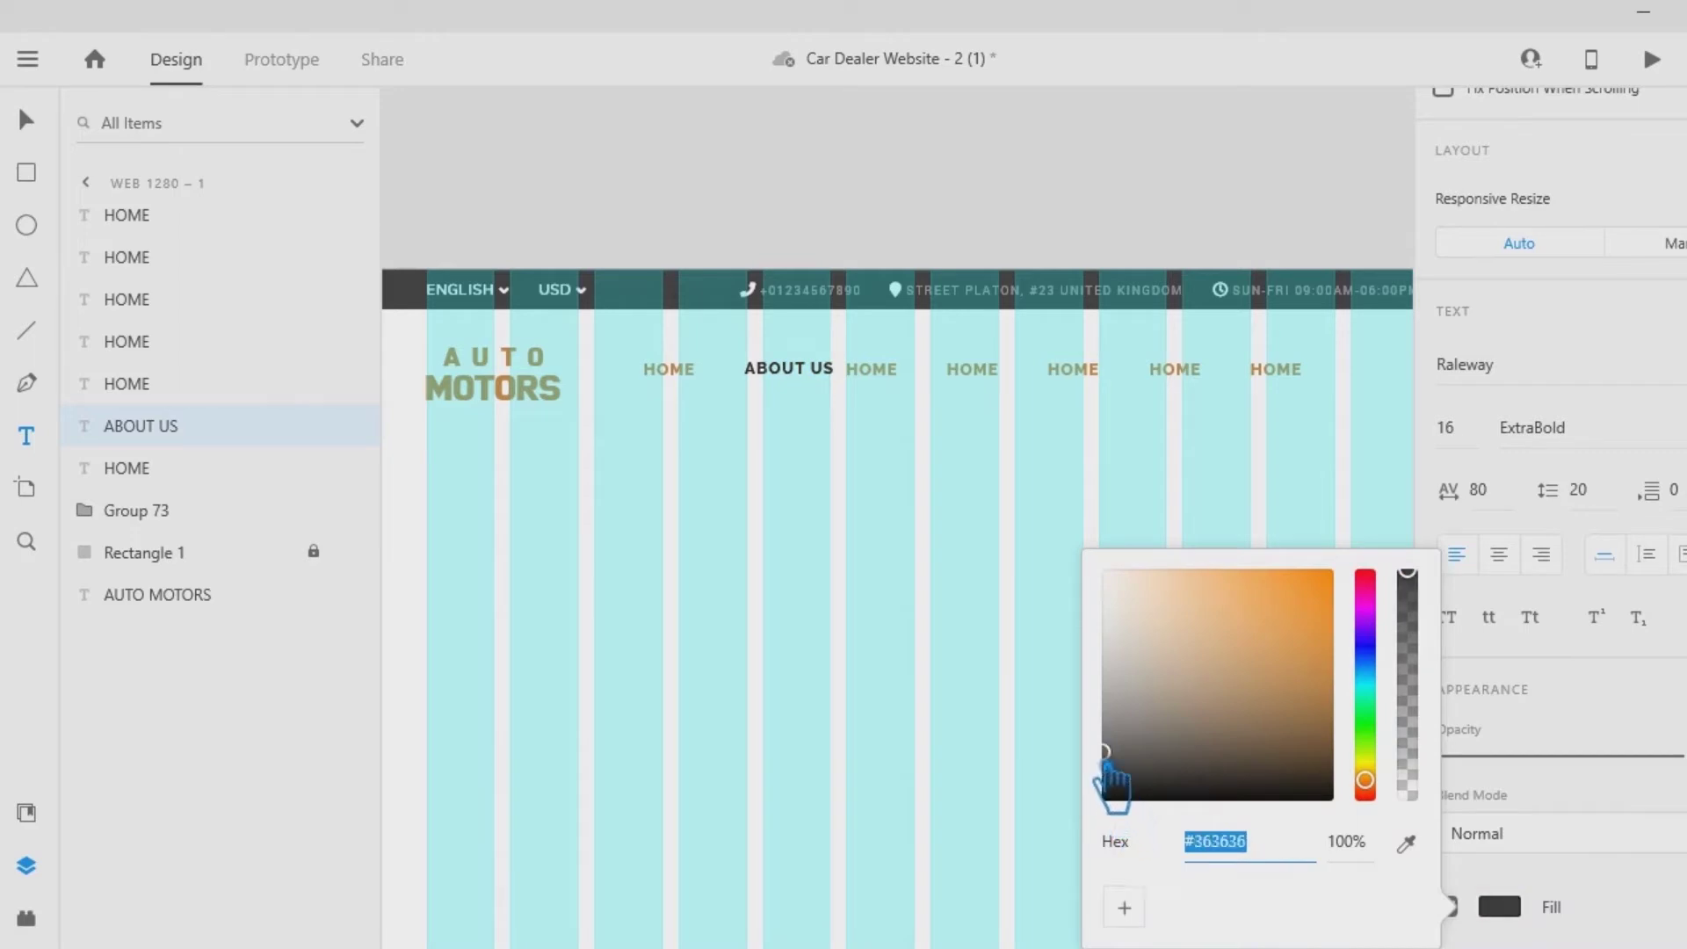
left_click(937, 580)
Fill the five HOME labels after ABOUT US with the dark gray sampled from the ABOUT US text.
left_click(1314, 422)
left_click(31, 120)
left_click_drag(1345, 377, 870, 347)
scroll(1658, 795, "down", 5)
left_click(1500, 907)
left_click(1406, 844)
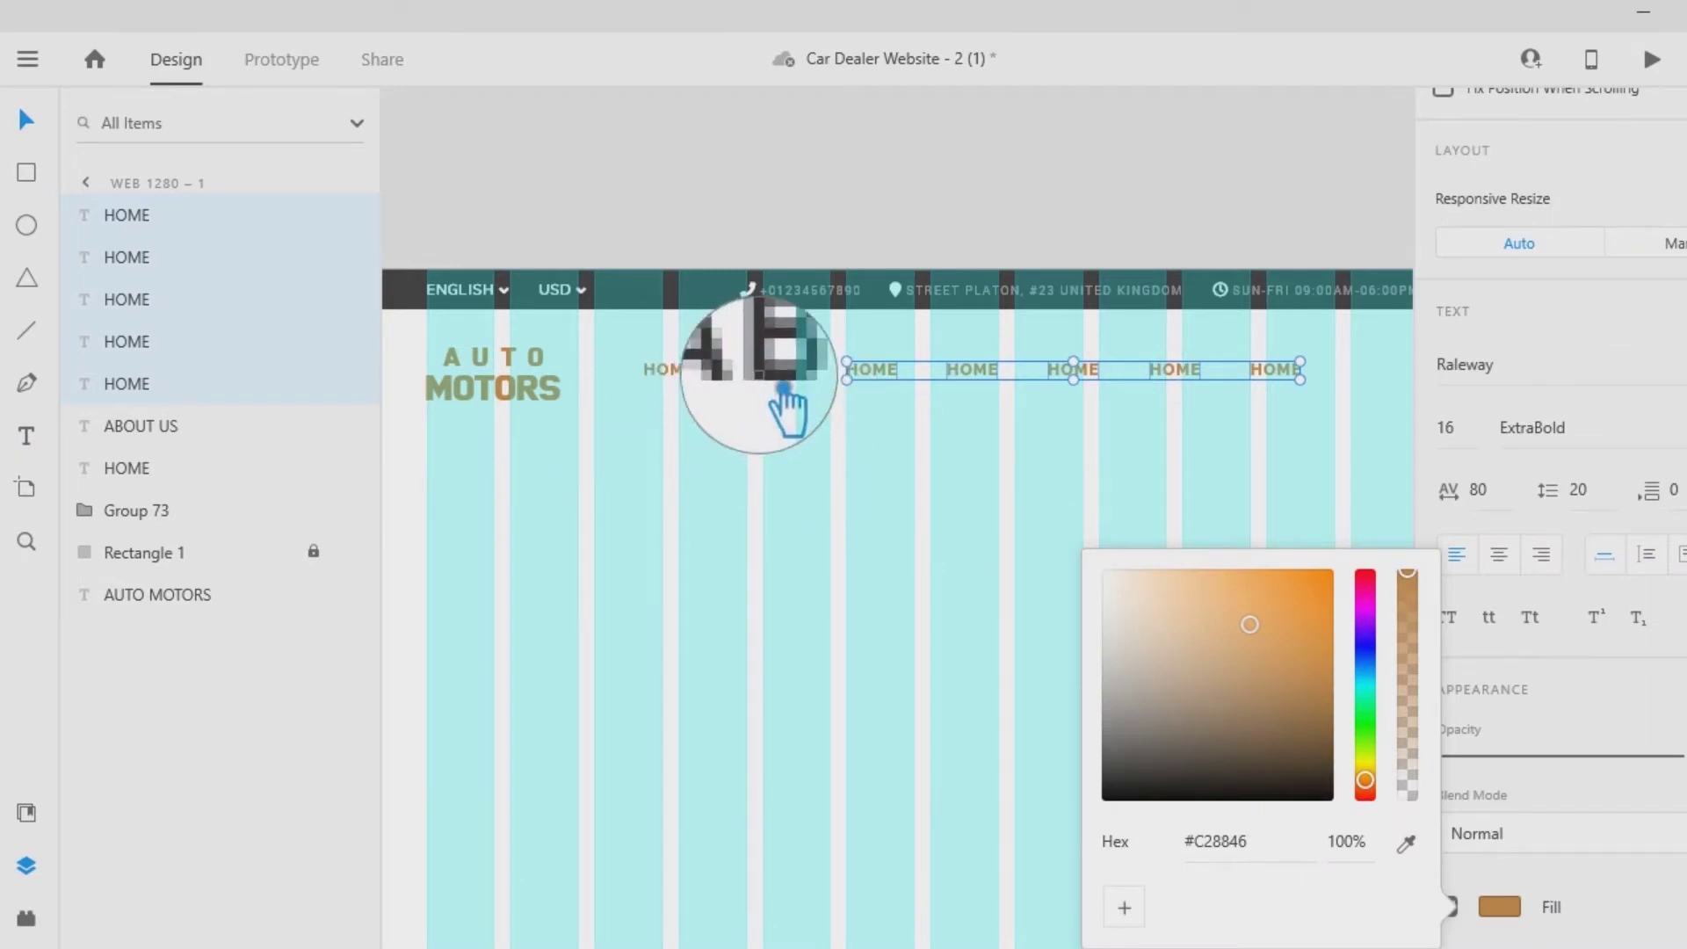
left_click(765, 369)
left_click(976, 558)
left_click(954, 519)
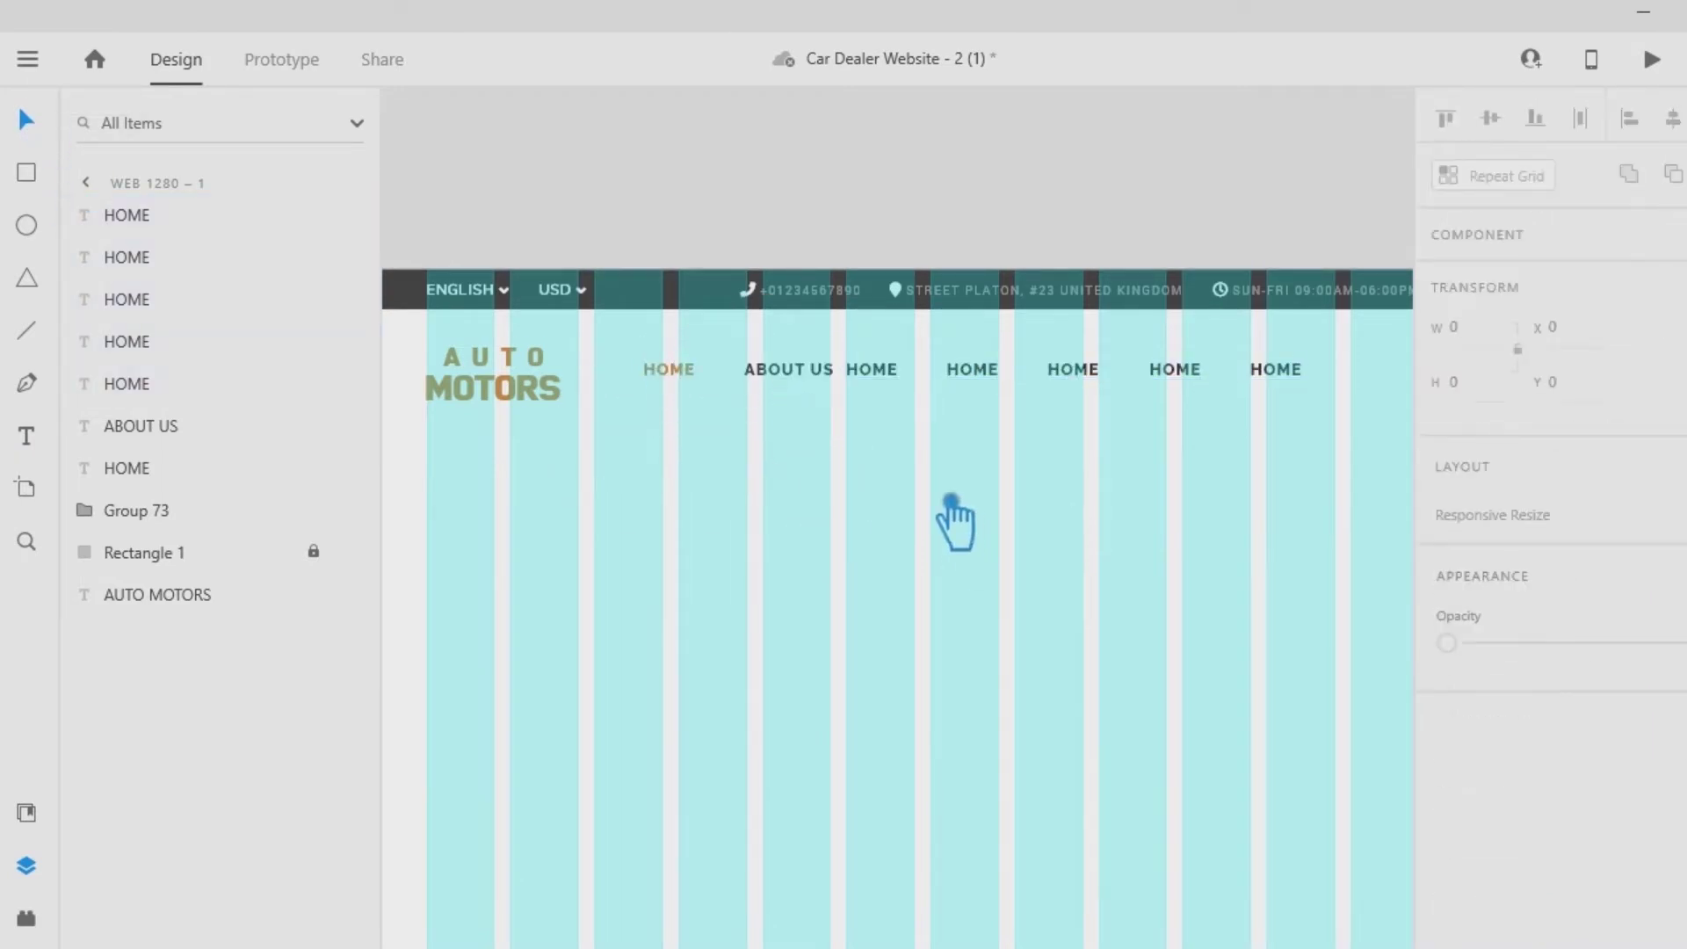
Change the third and fourth menu labels to SERVICES and NEW CARS.
left_click(892, 387)
double_click(901, 400)
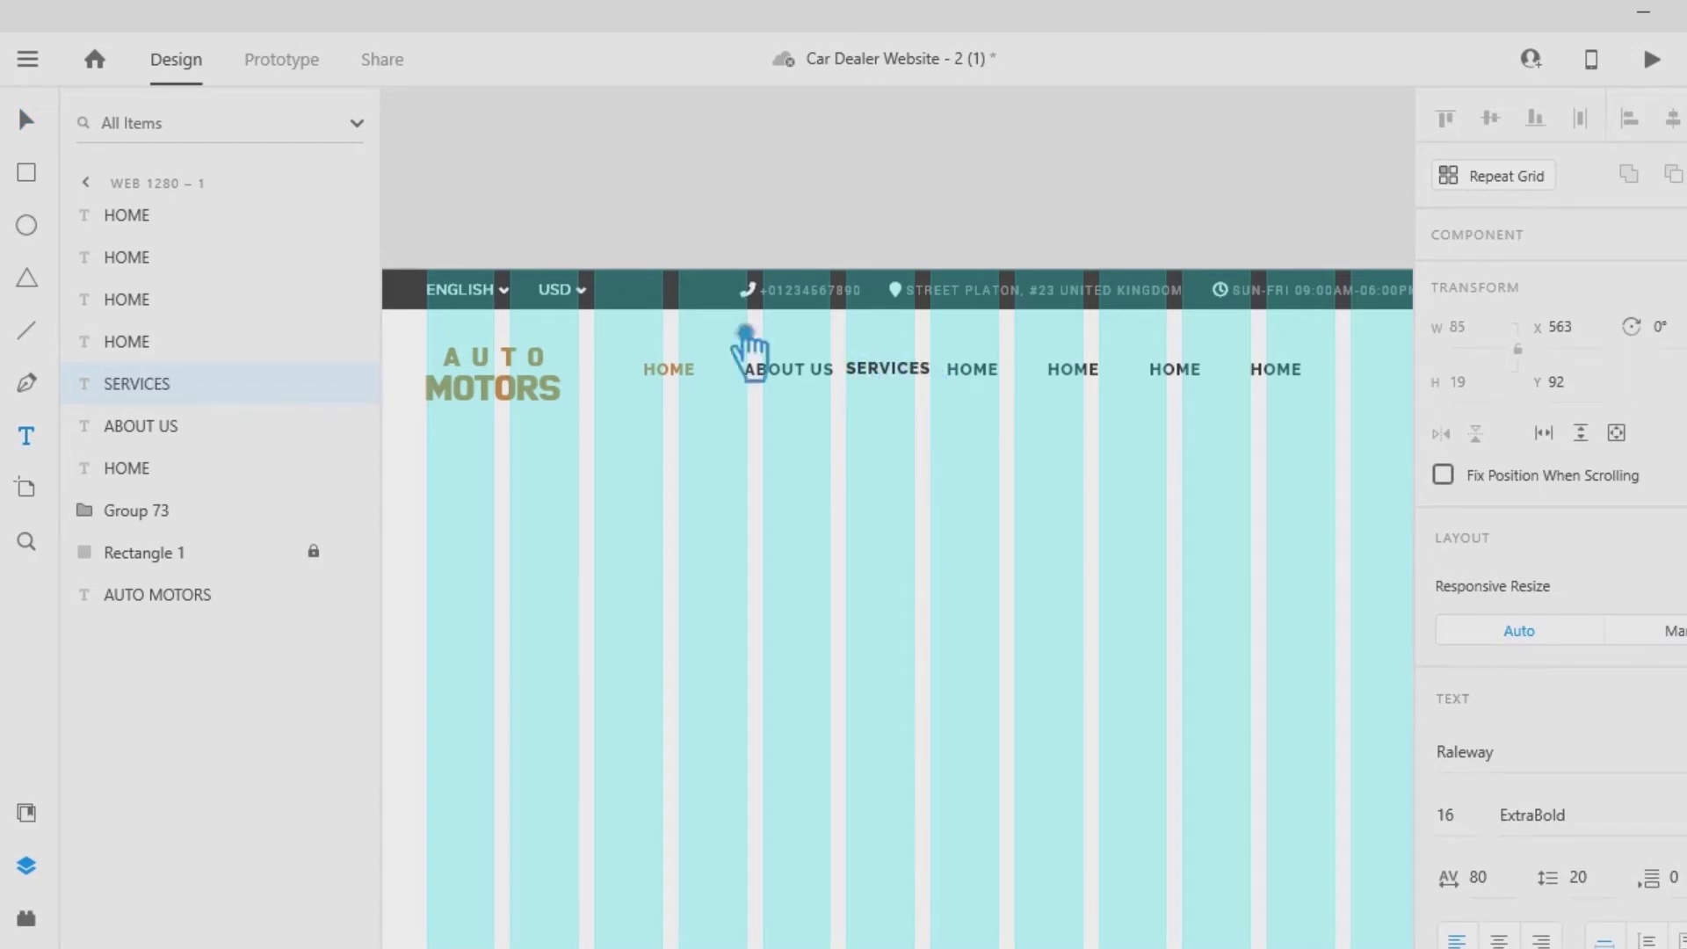
left_click(40, 131)
left_click(875, 454)
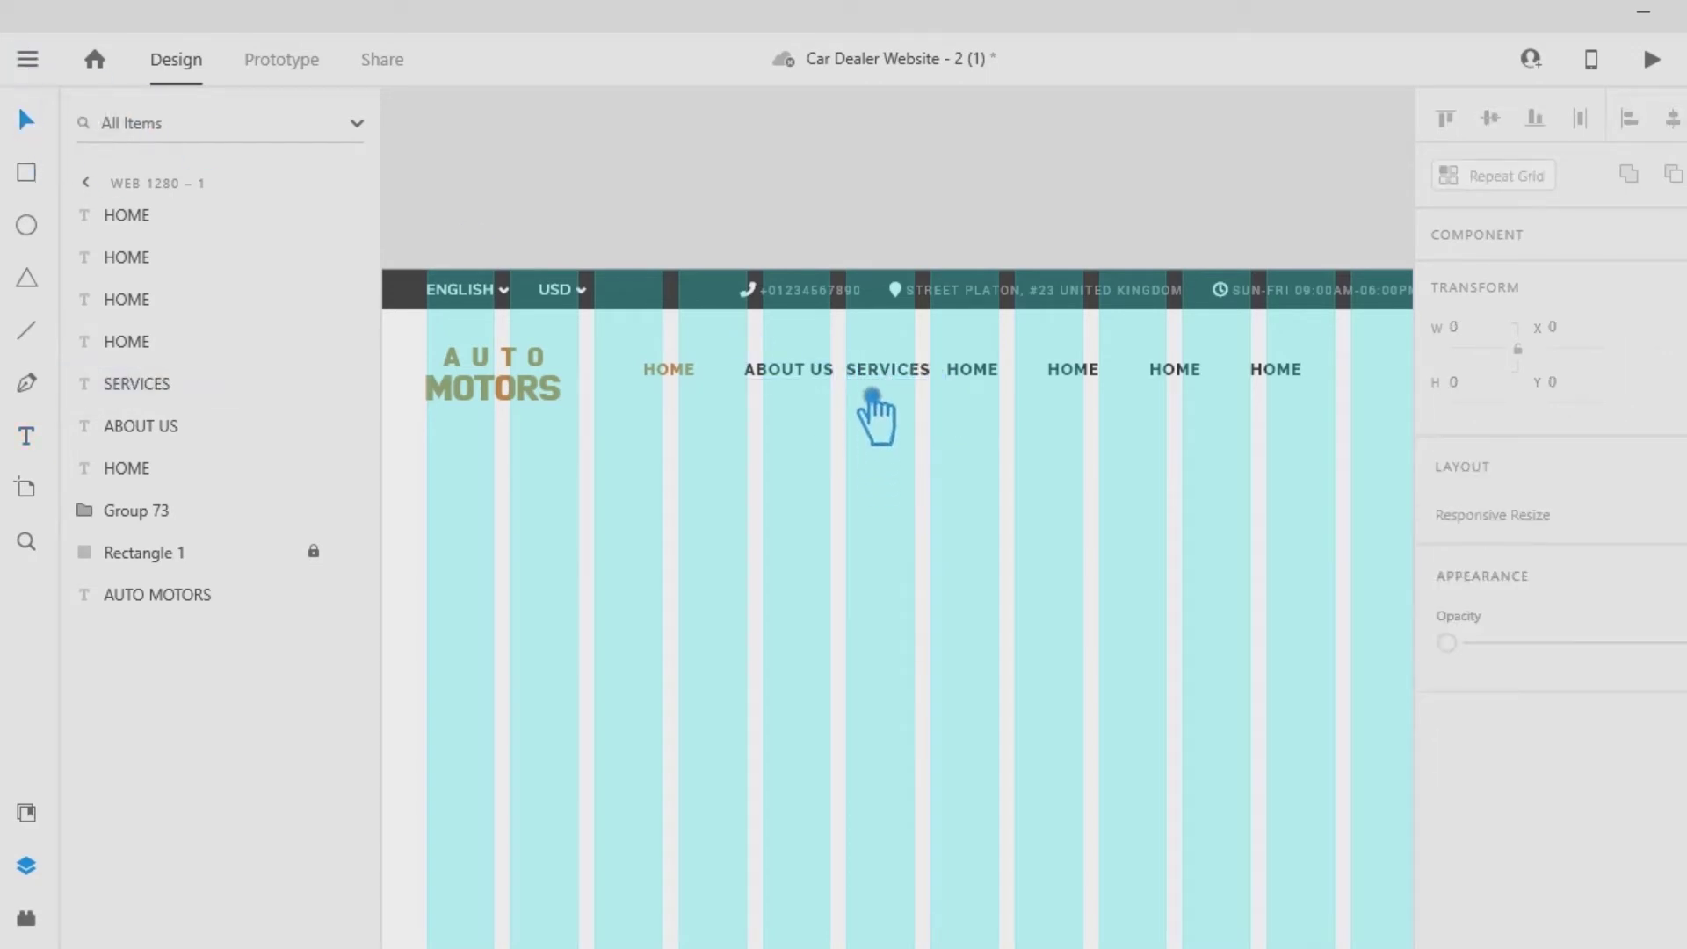
left_click(990, 387)
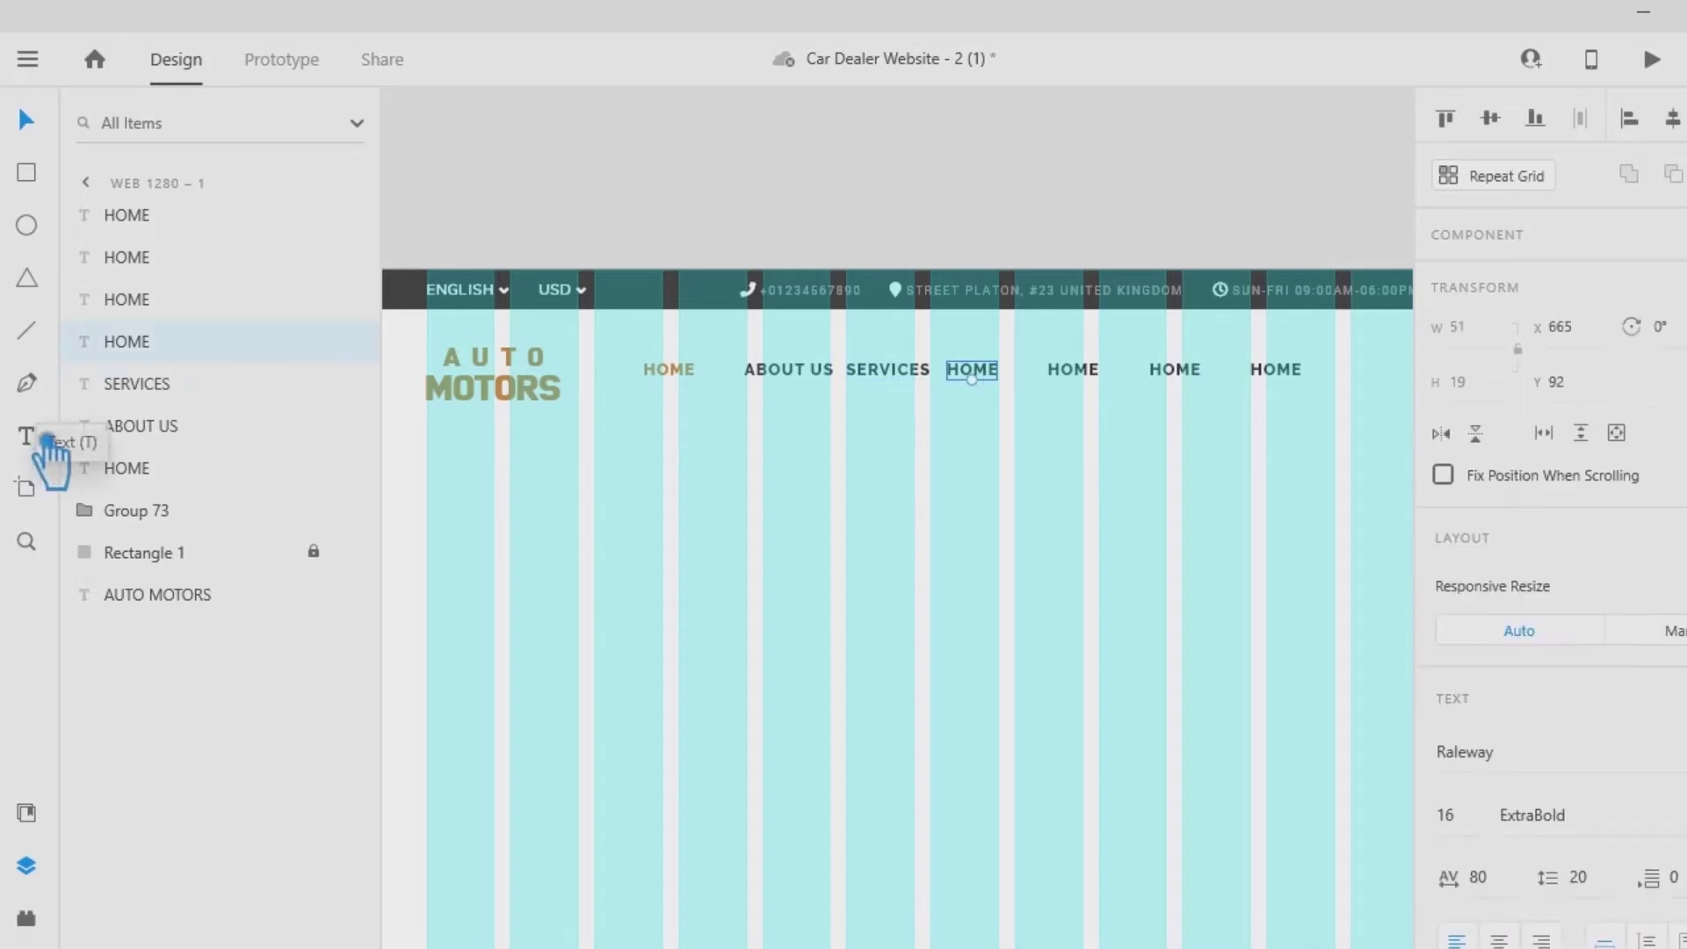
double_click(1000, 373)
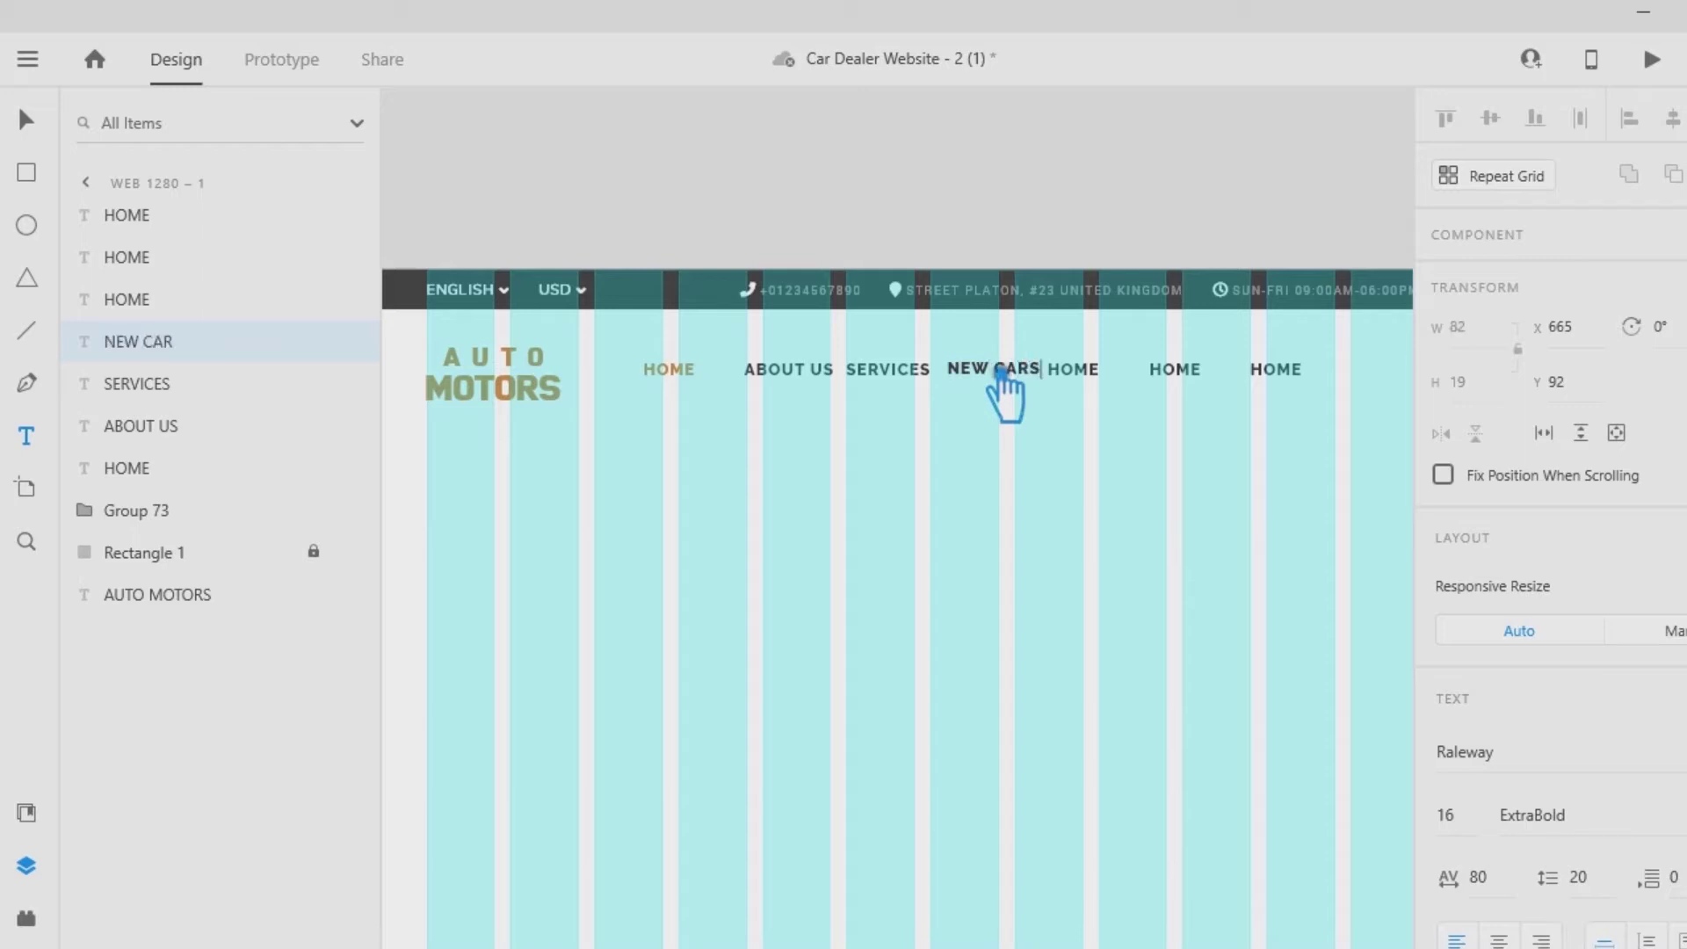
Change the last three menu labels to SHOP, BLOG and FAQ.
double_click(1113, 375)
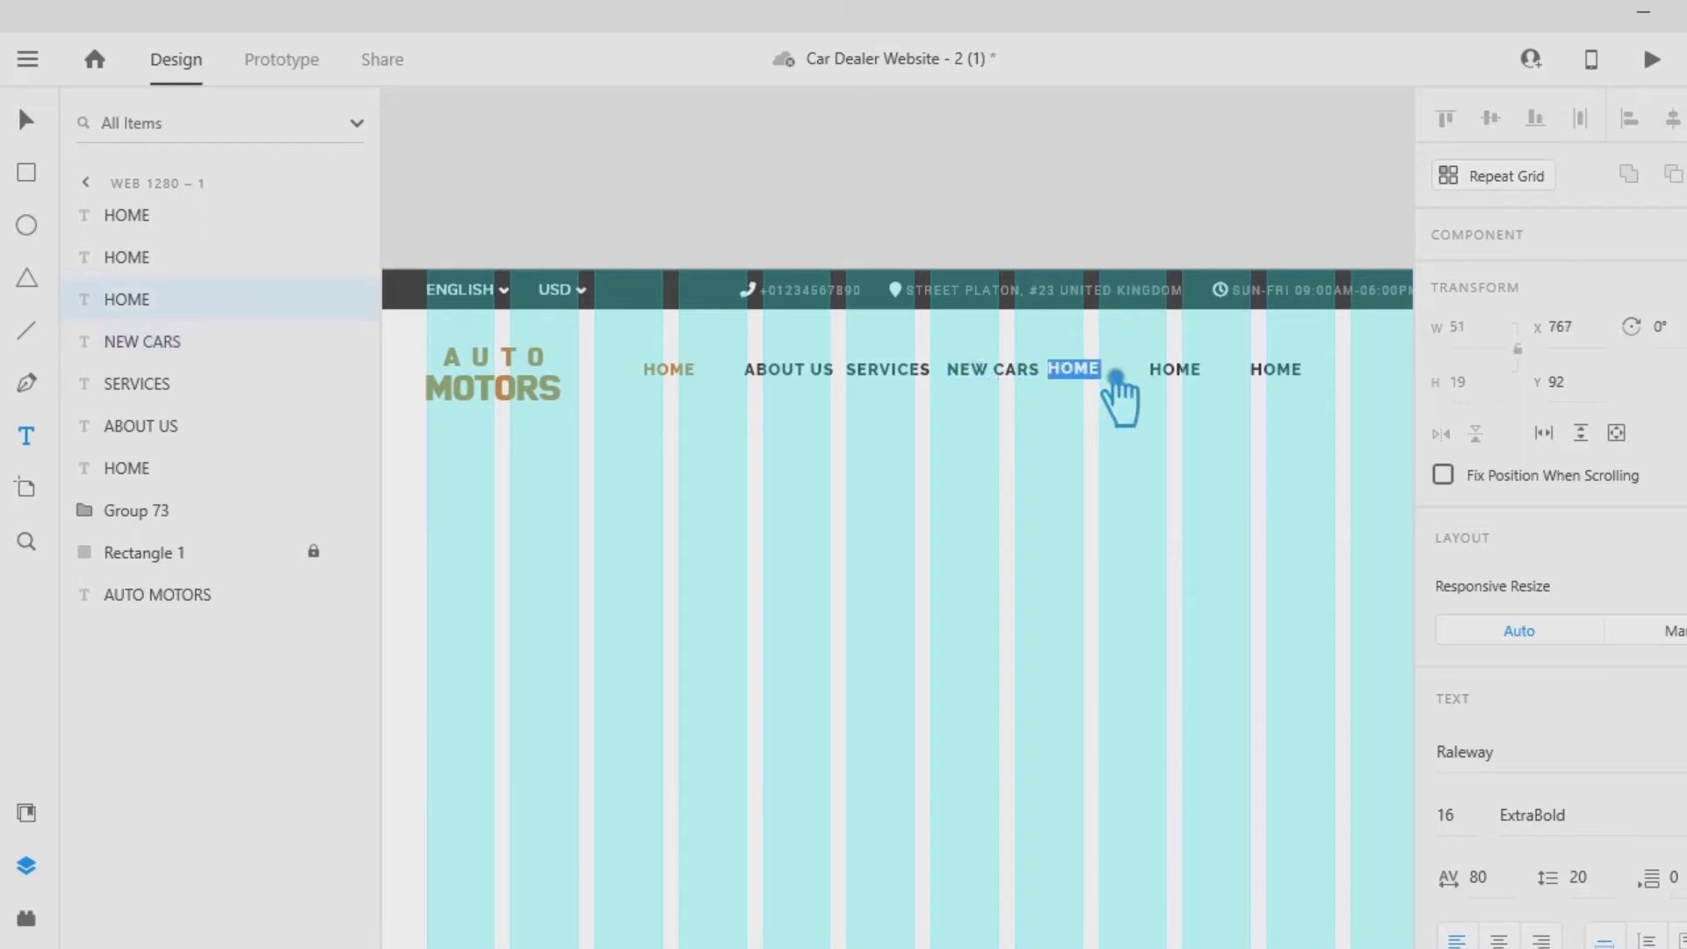
type("SHOP")
double_click(1178, 370)
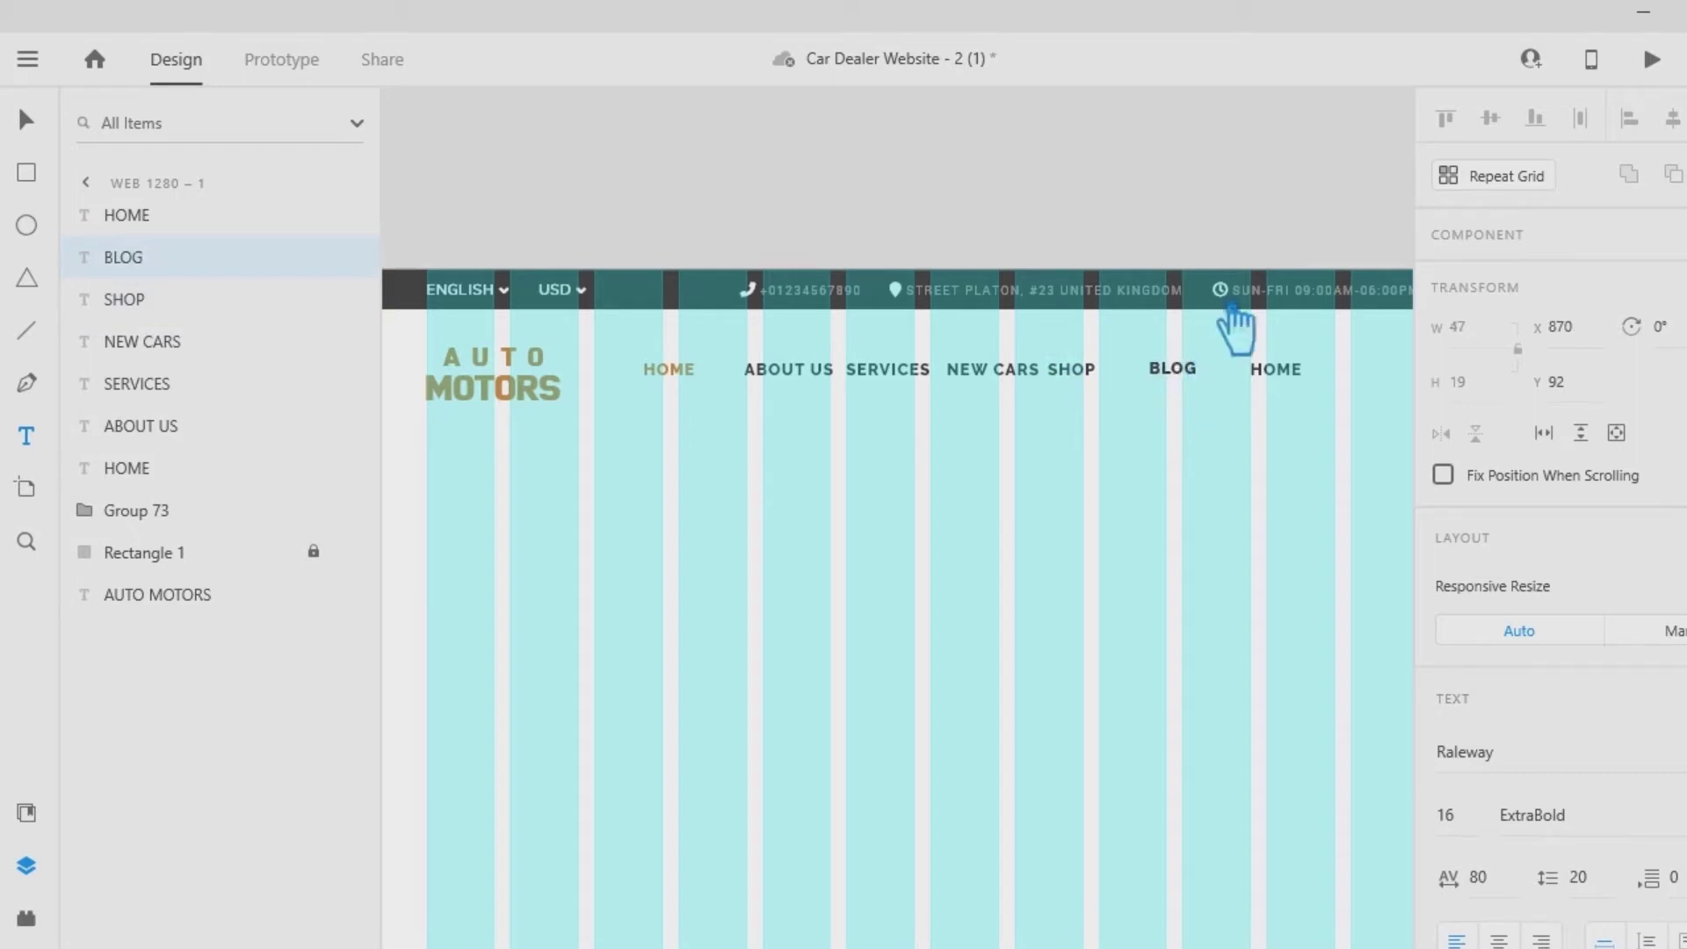
double_click(1302, 379)
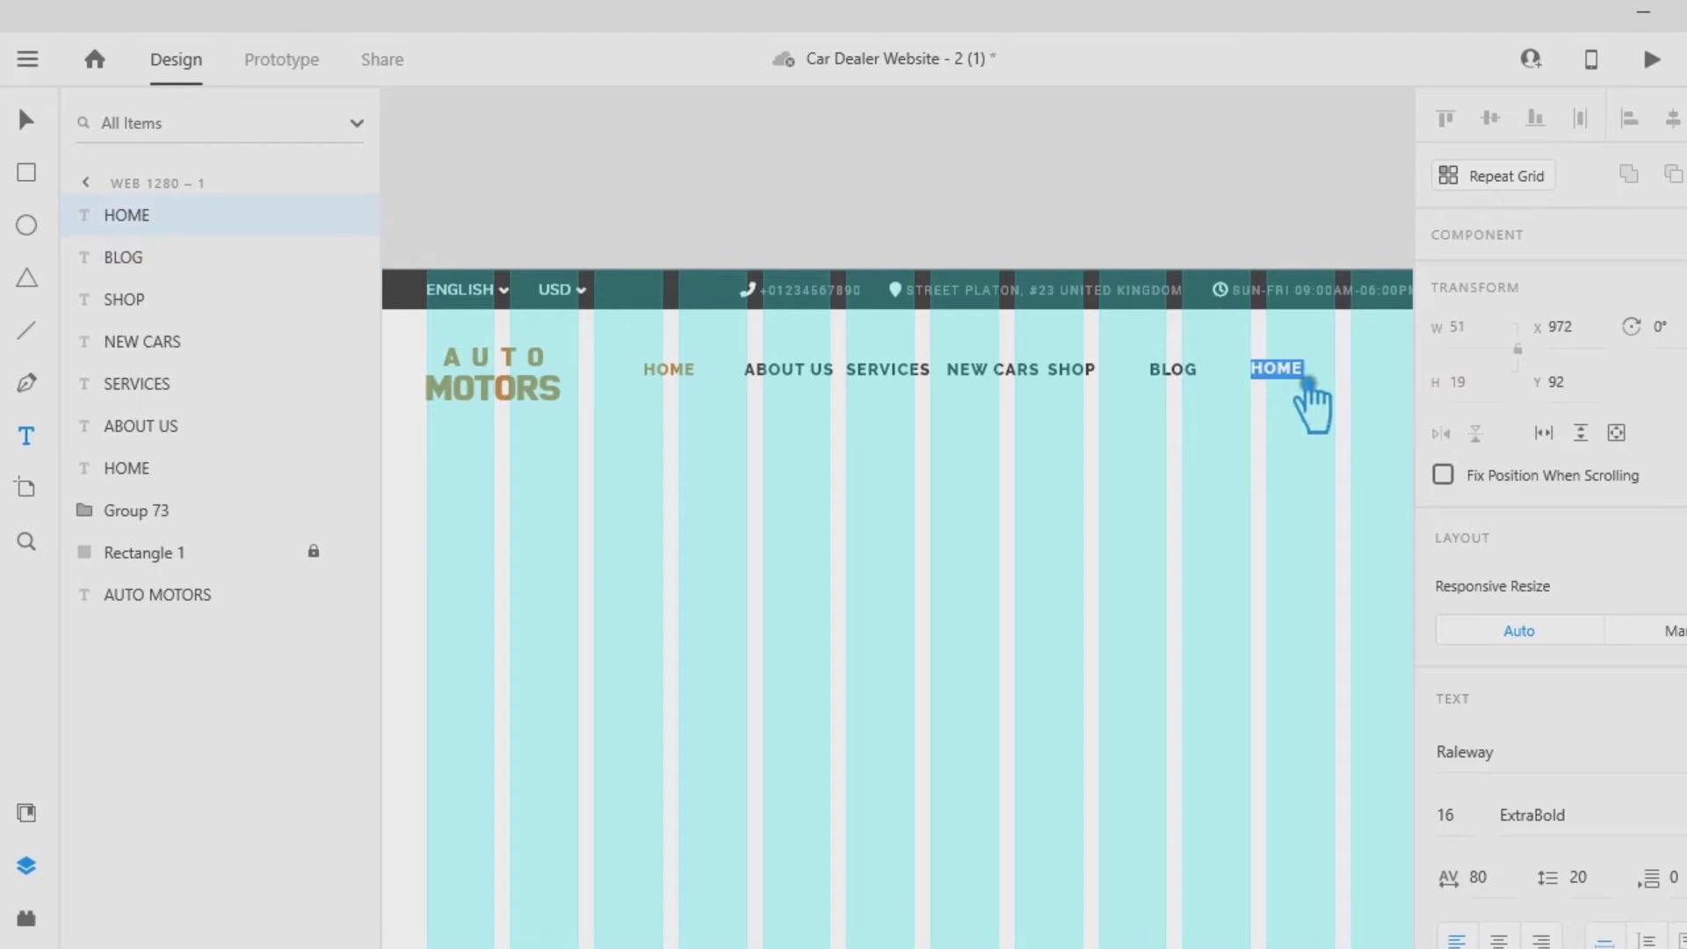
left_click(33, 123)
left_click(1334, 444)
Duplicate the FAQ label at the end of the menu and change the copy to CONTACT.
left_click_drag(1277, 375, 1348, 385)
double_click(1335, 370)
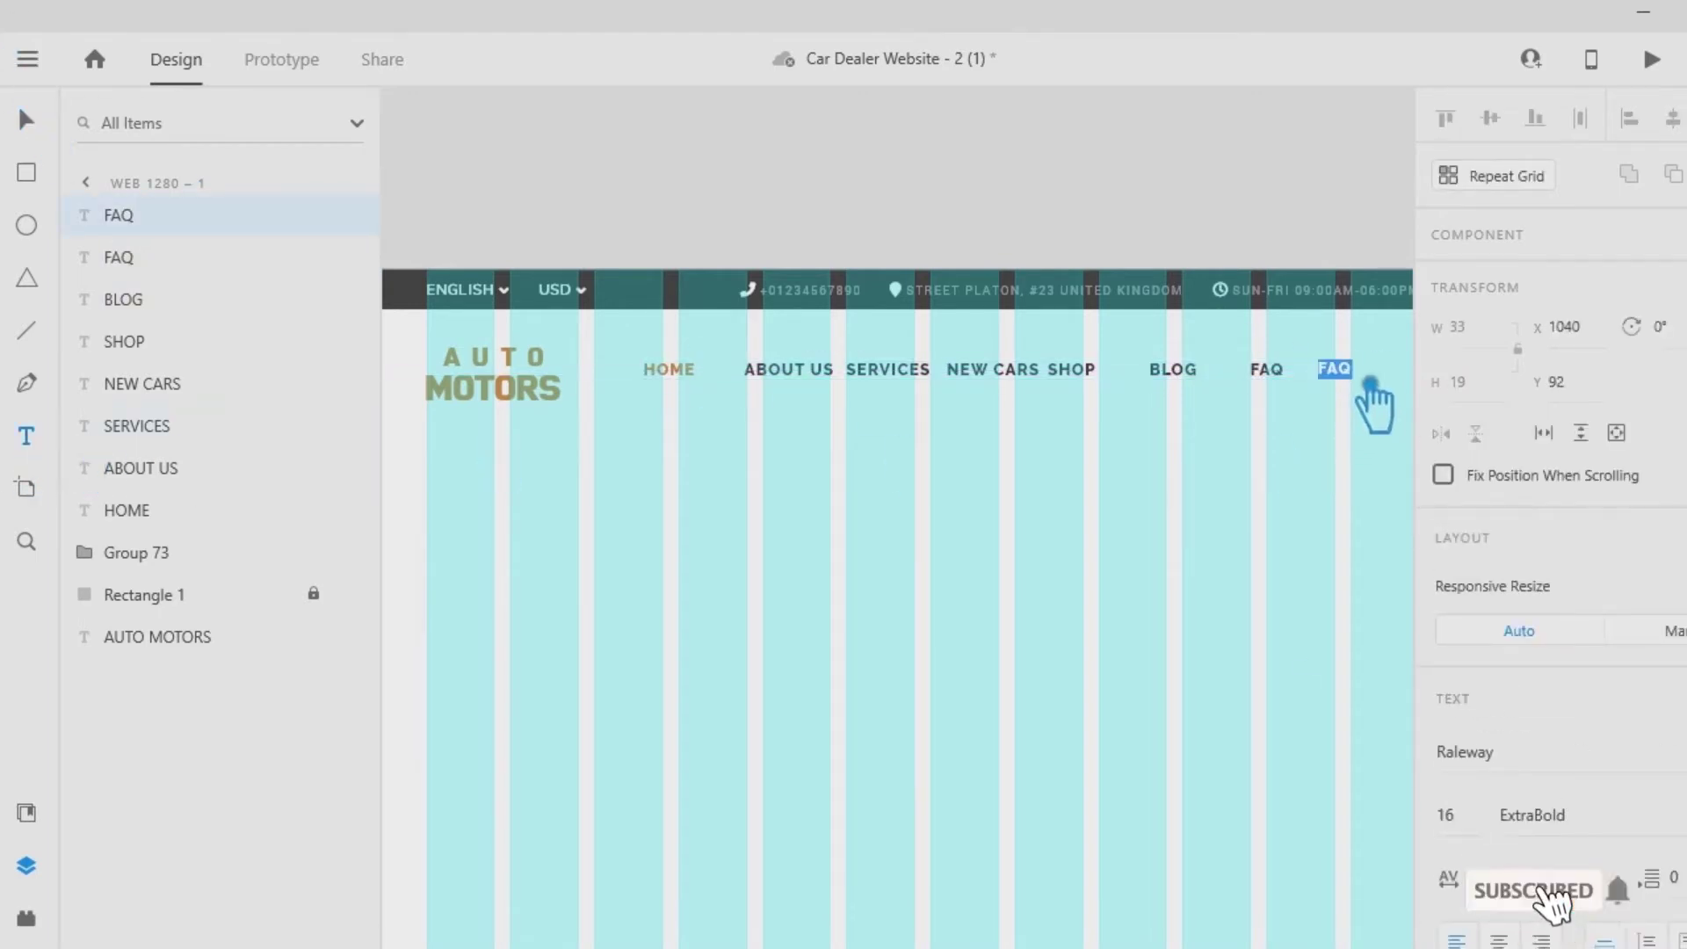
type("CONTACT")
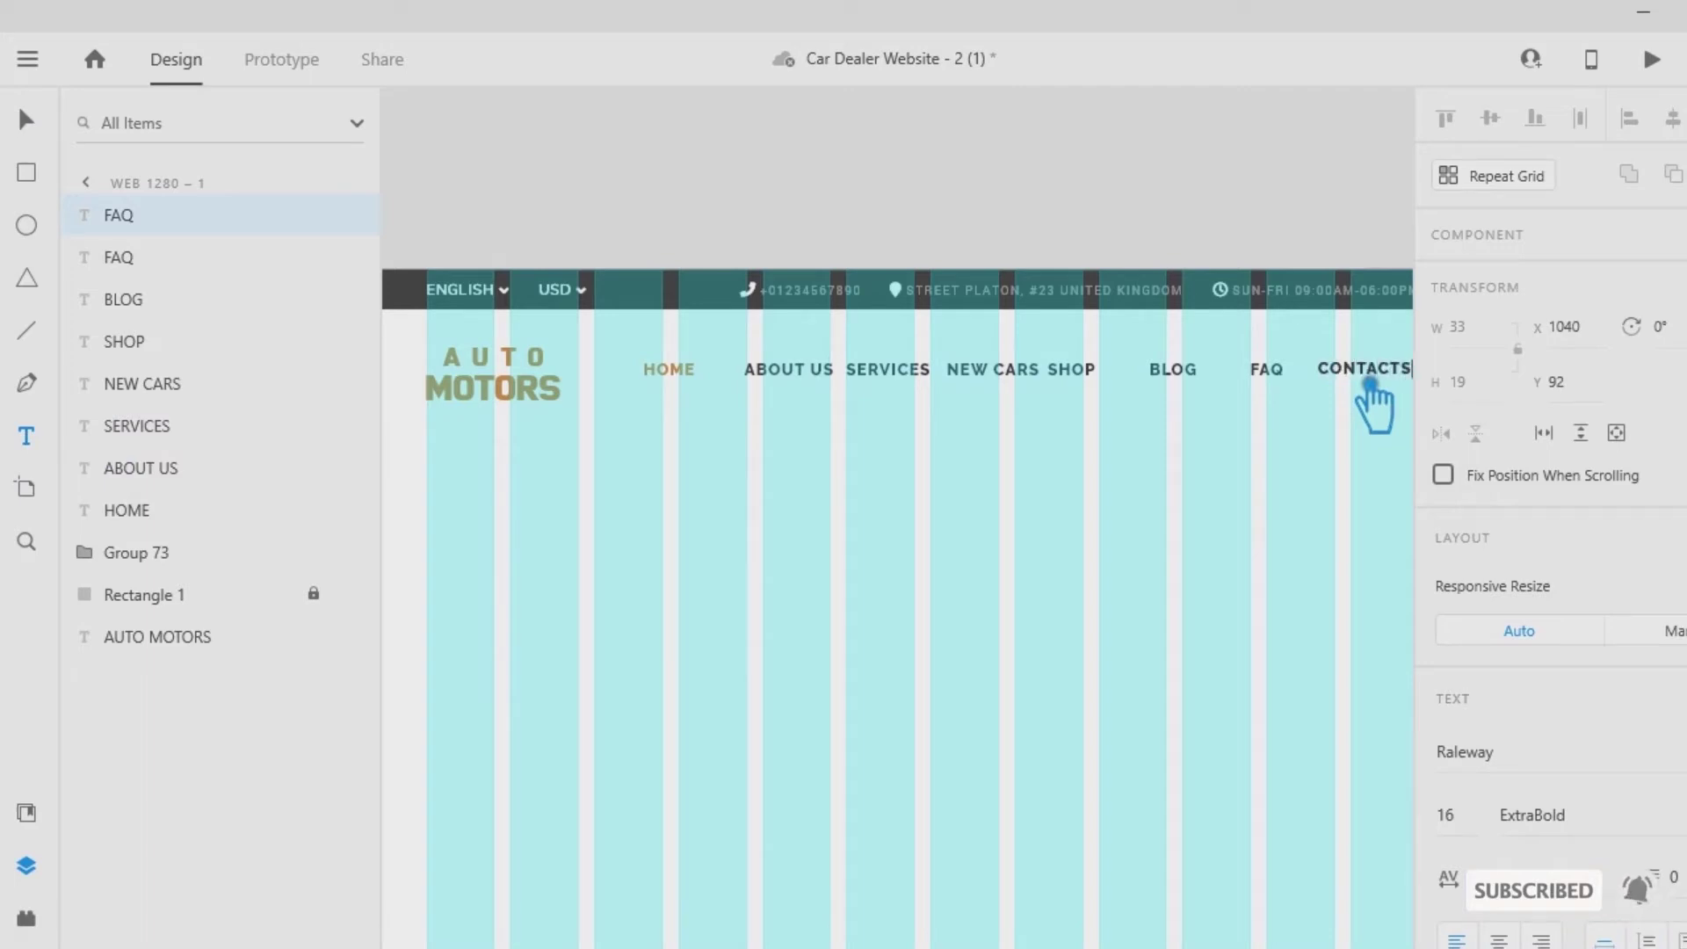
left_click(26, 123)
left_click(1067, 538)
Move the last menu labels closer to SHOP and distribute all eight labels evenly from HOME to CONTACT.
scroll(1068, 537, "right", 2)
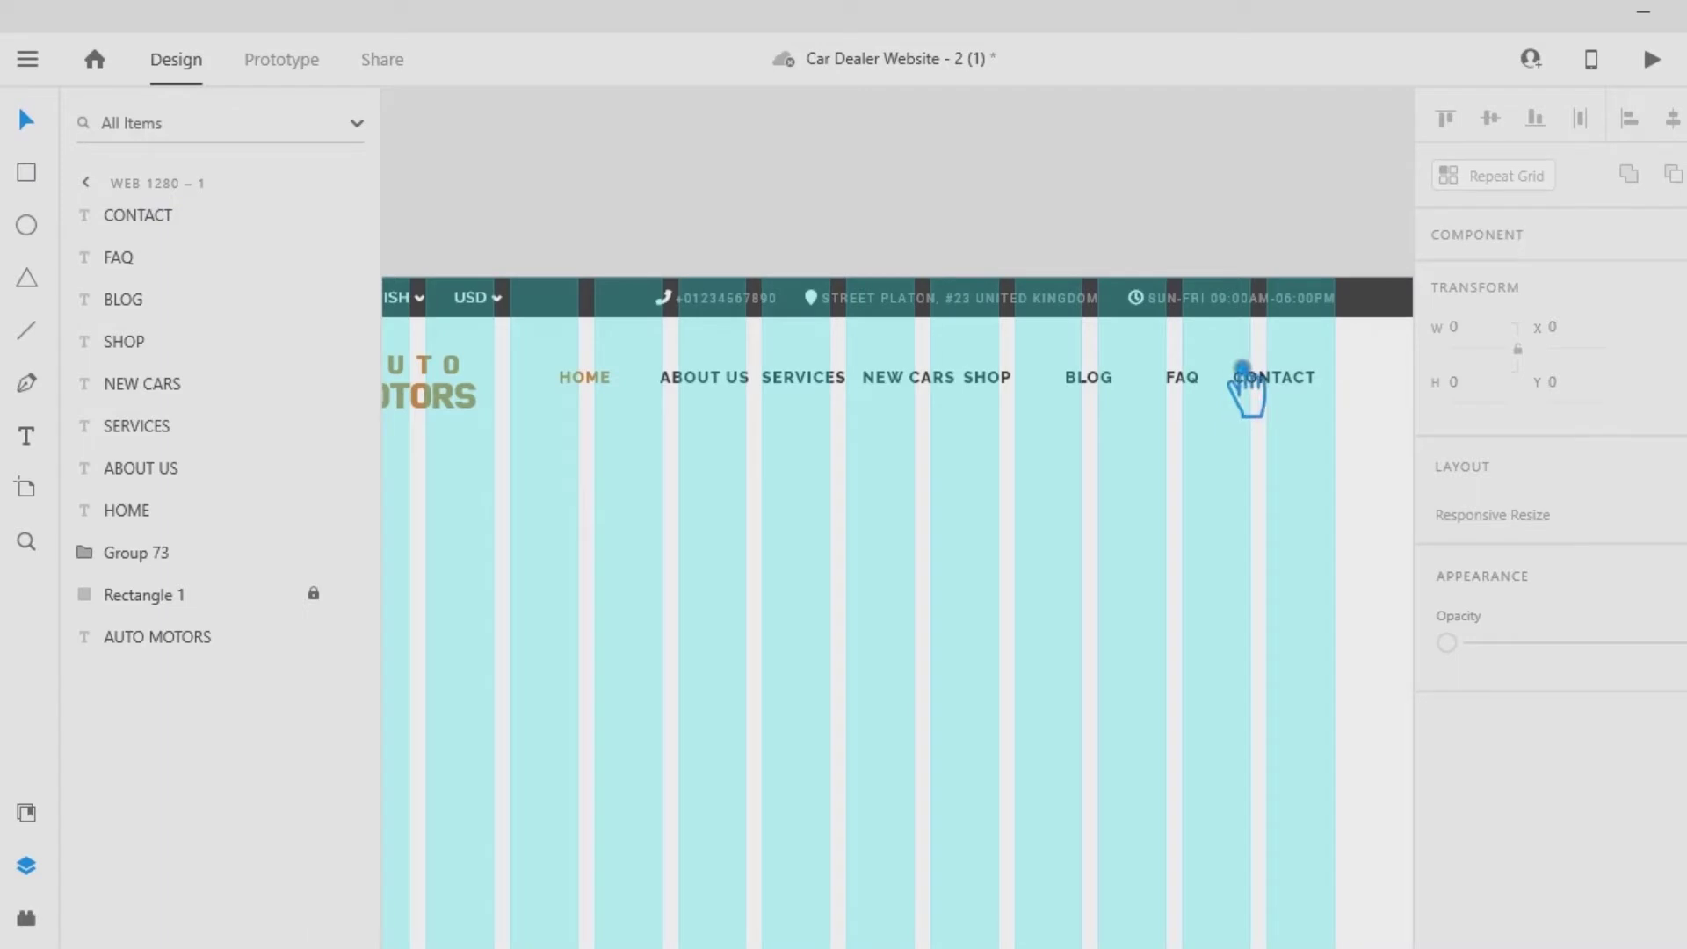
left_click_drag(1277, 396, 1205, 385)
left_click(1090, 450)
left_click(1225, 412)
left_click_drag(1326, 397, 572, 353)
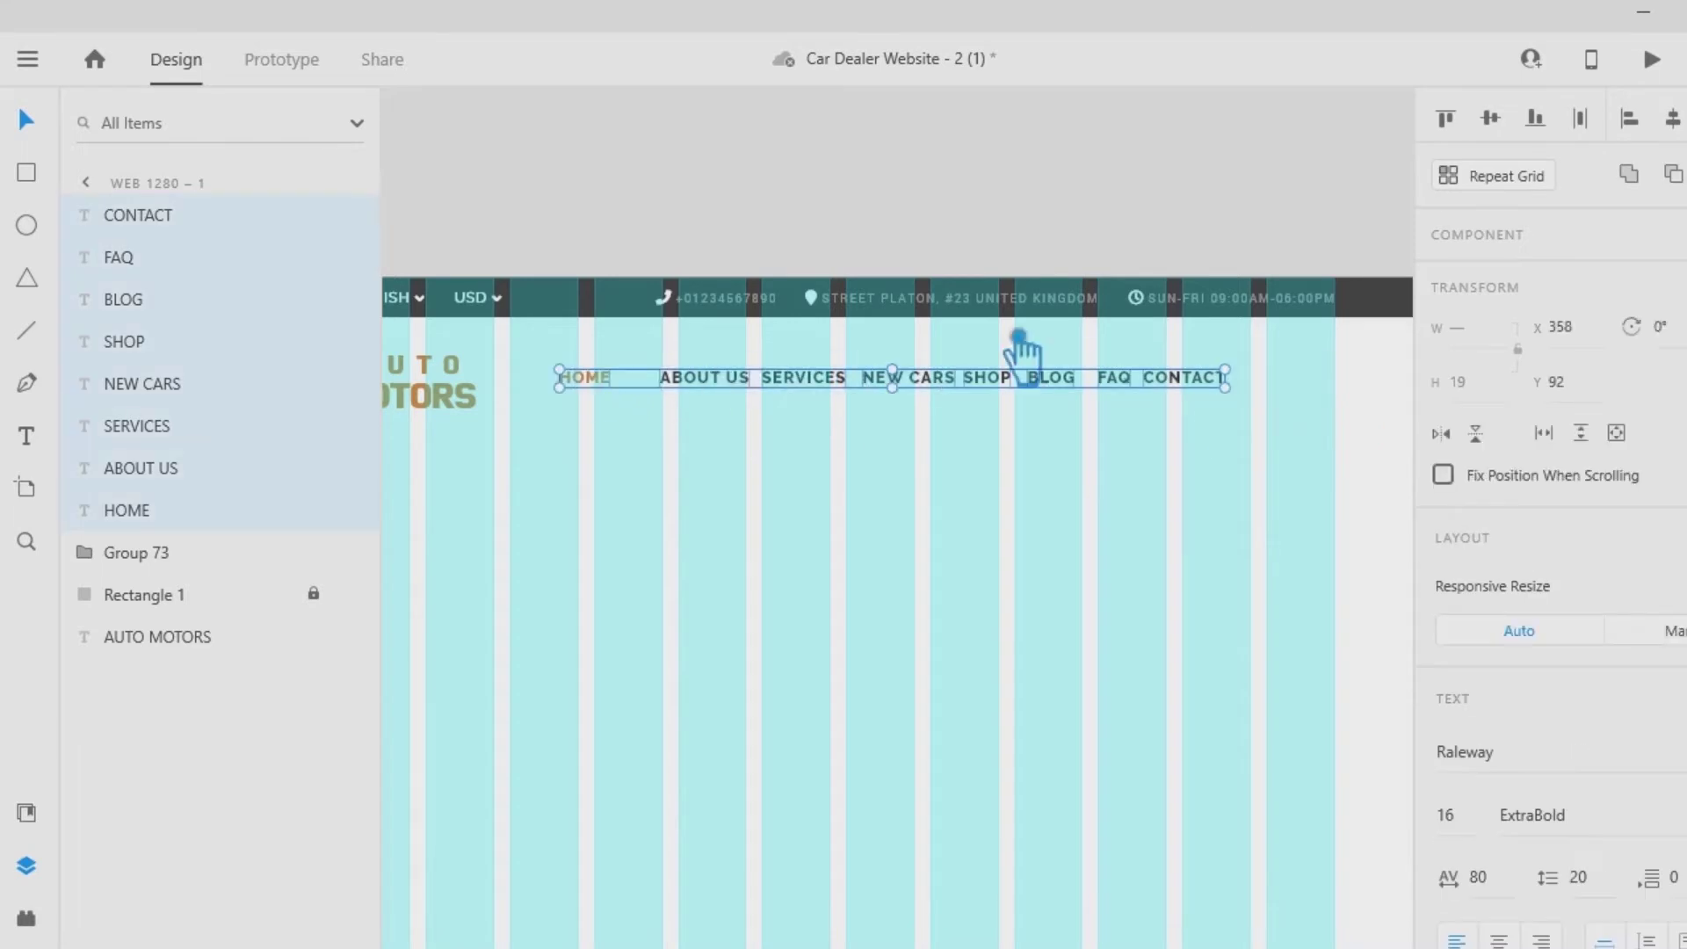
left_click(1610, 125)
left_click(1149, 525)
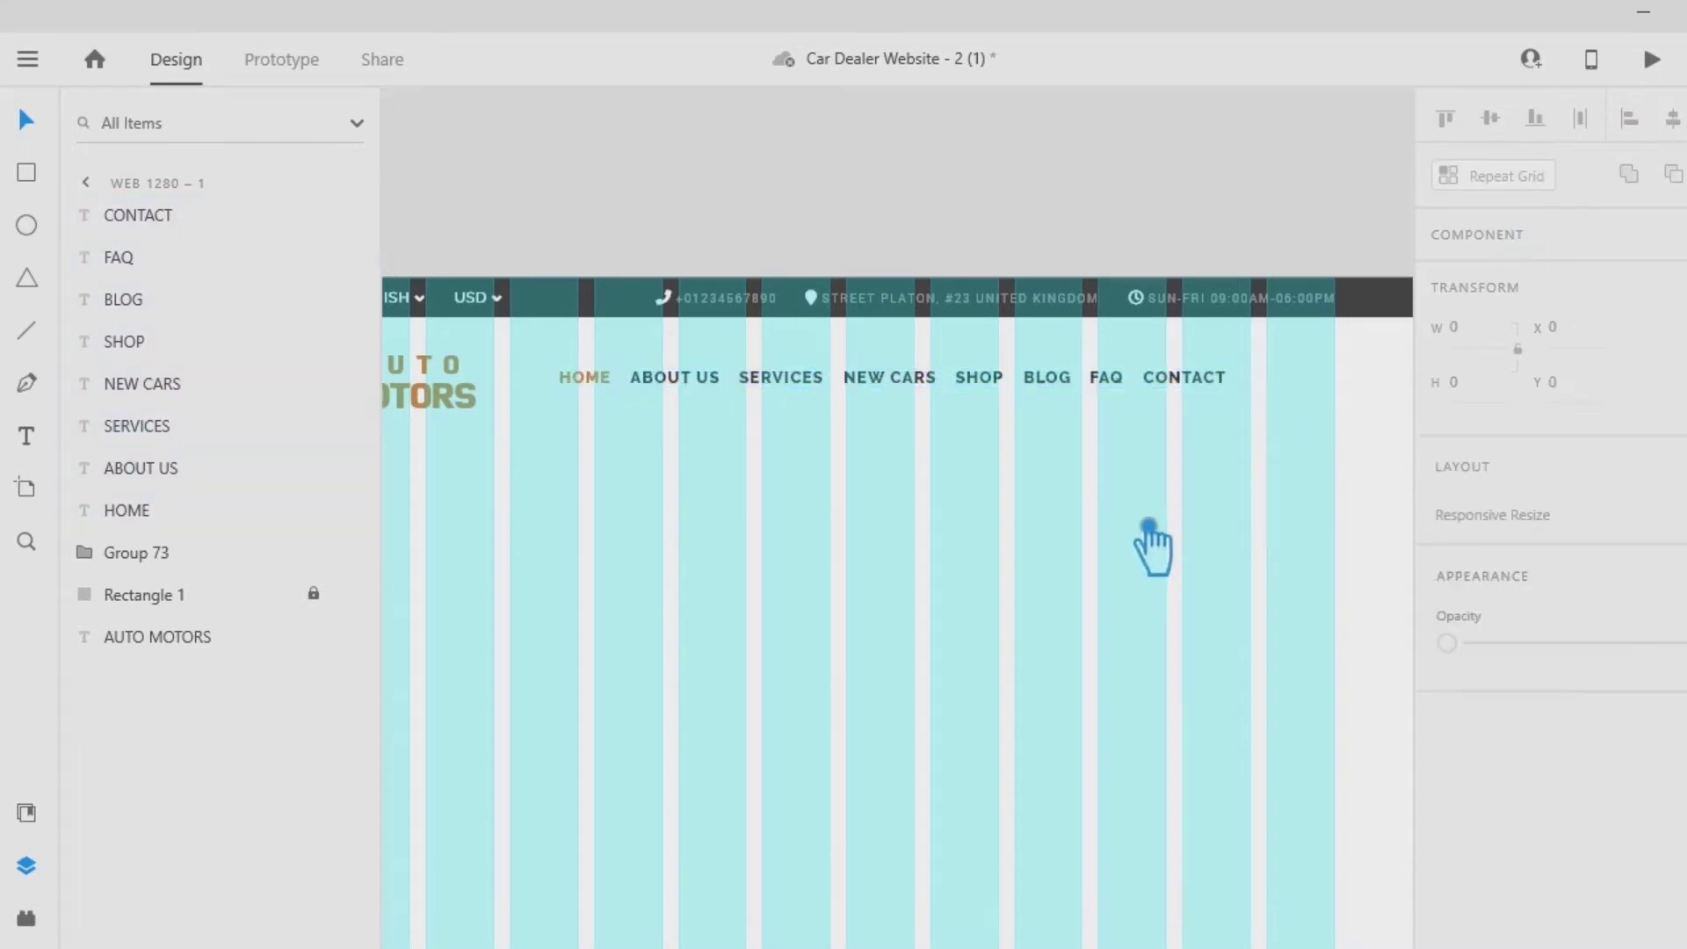
Move HOME closer to the logo and redistribute the eight menu labels evenly.
left_click_drag(610, 407, 580, 407)
left_click(1019, 425)
left_click_drag(1019, 425, 592, 376)
left_click(1614, 125)
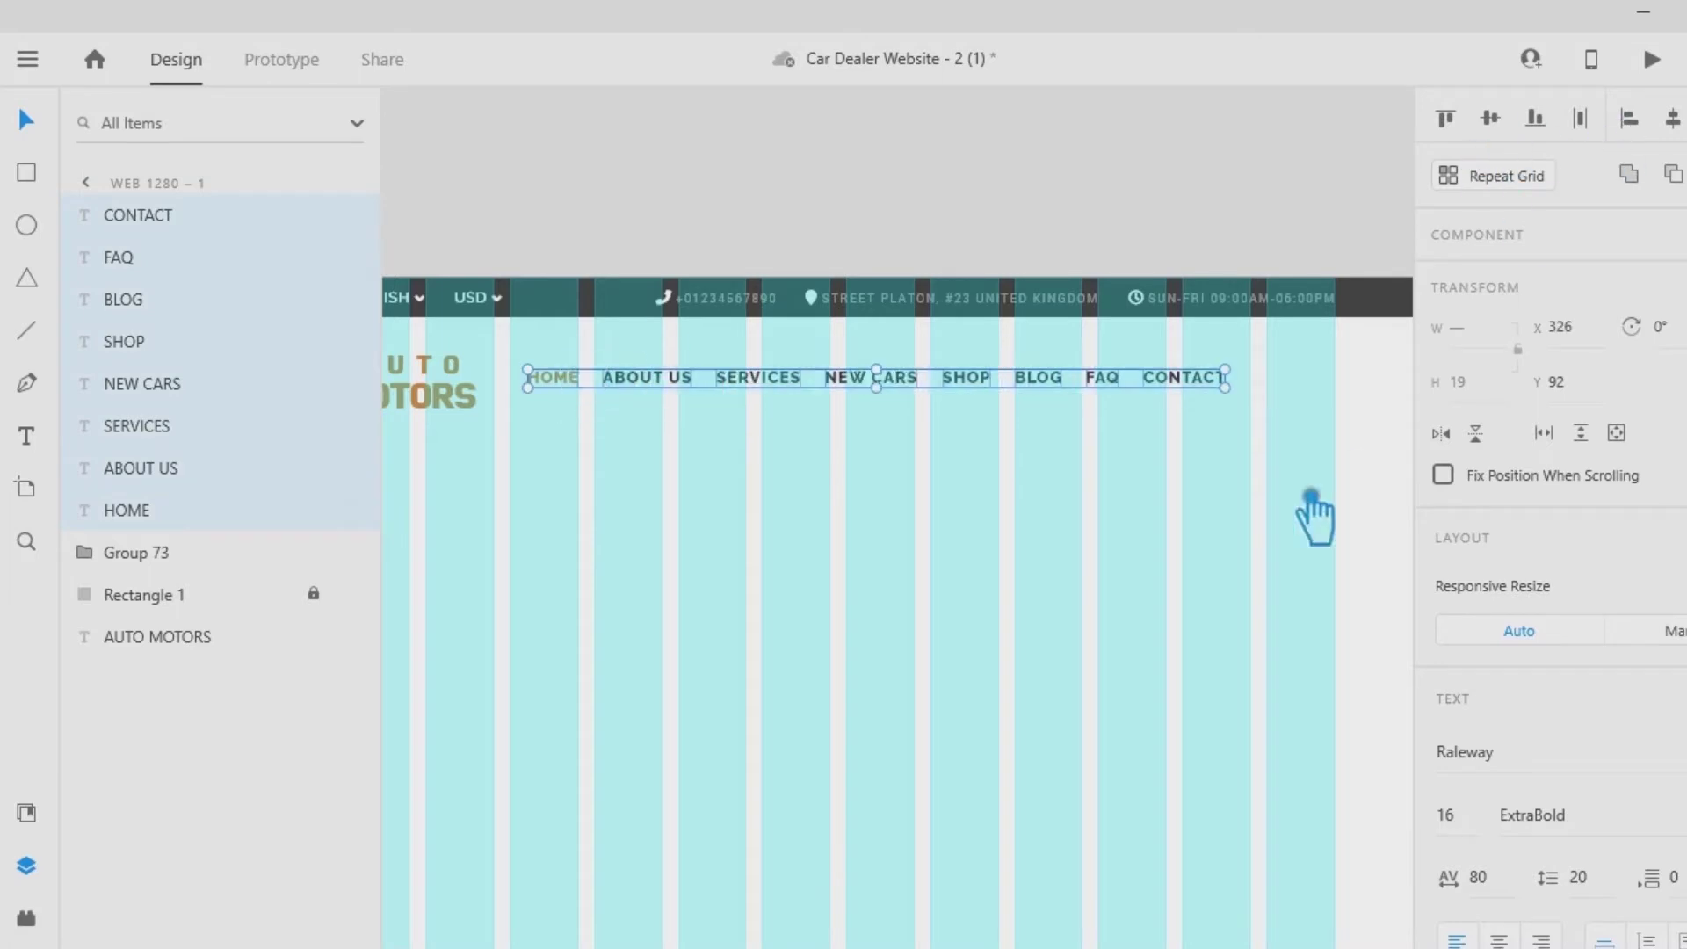
left_click(1264, 506)
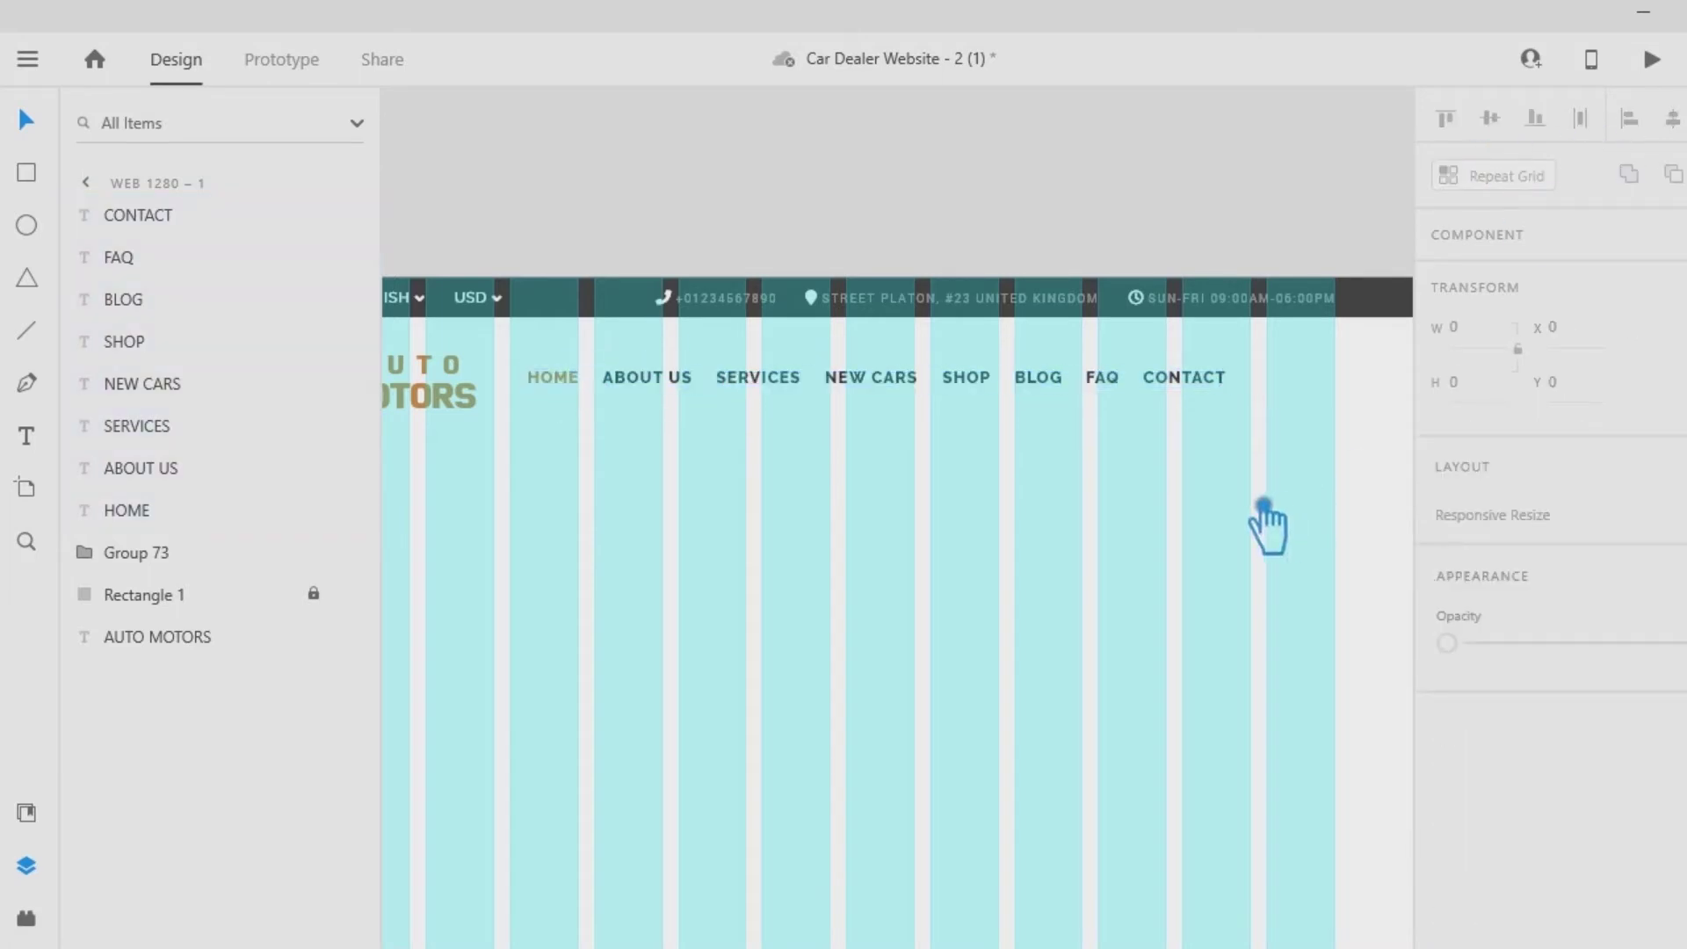
Delete the NEW CARS label, shift the labels after it toward SERVICES and distribute the remaining seven evenly.
left_click(914, 385)
key("Delete")
left_click_drag(1234, 415, 879, 378)
left_click(971, 464)
left_click_drag(1197, 436, 522, 362)
left_click(1612, 128)
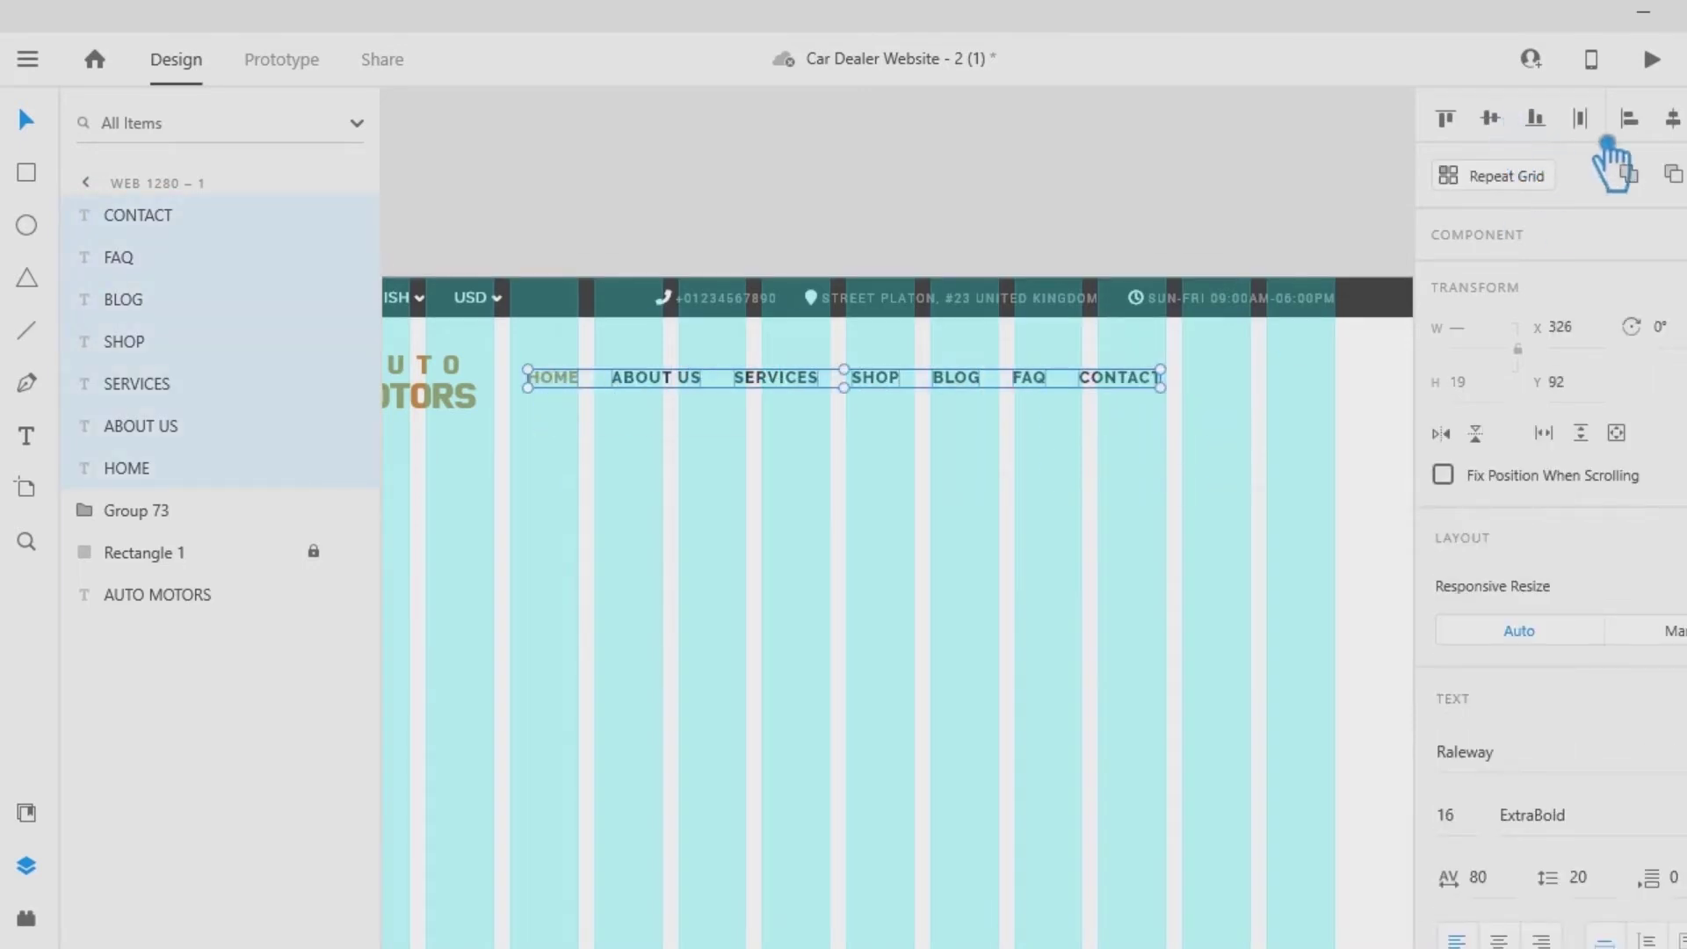
left_click(1190, 542)
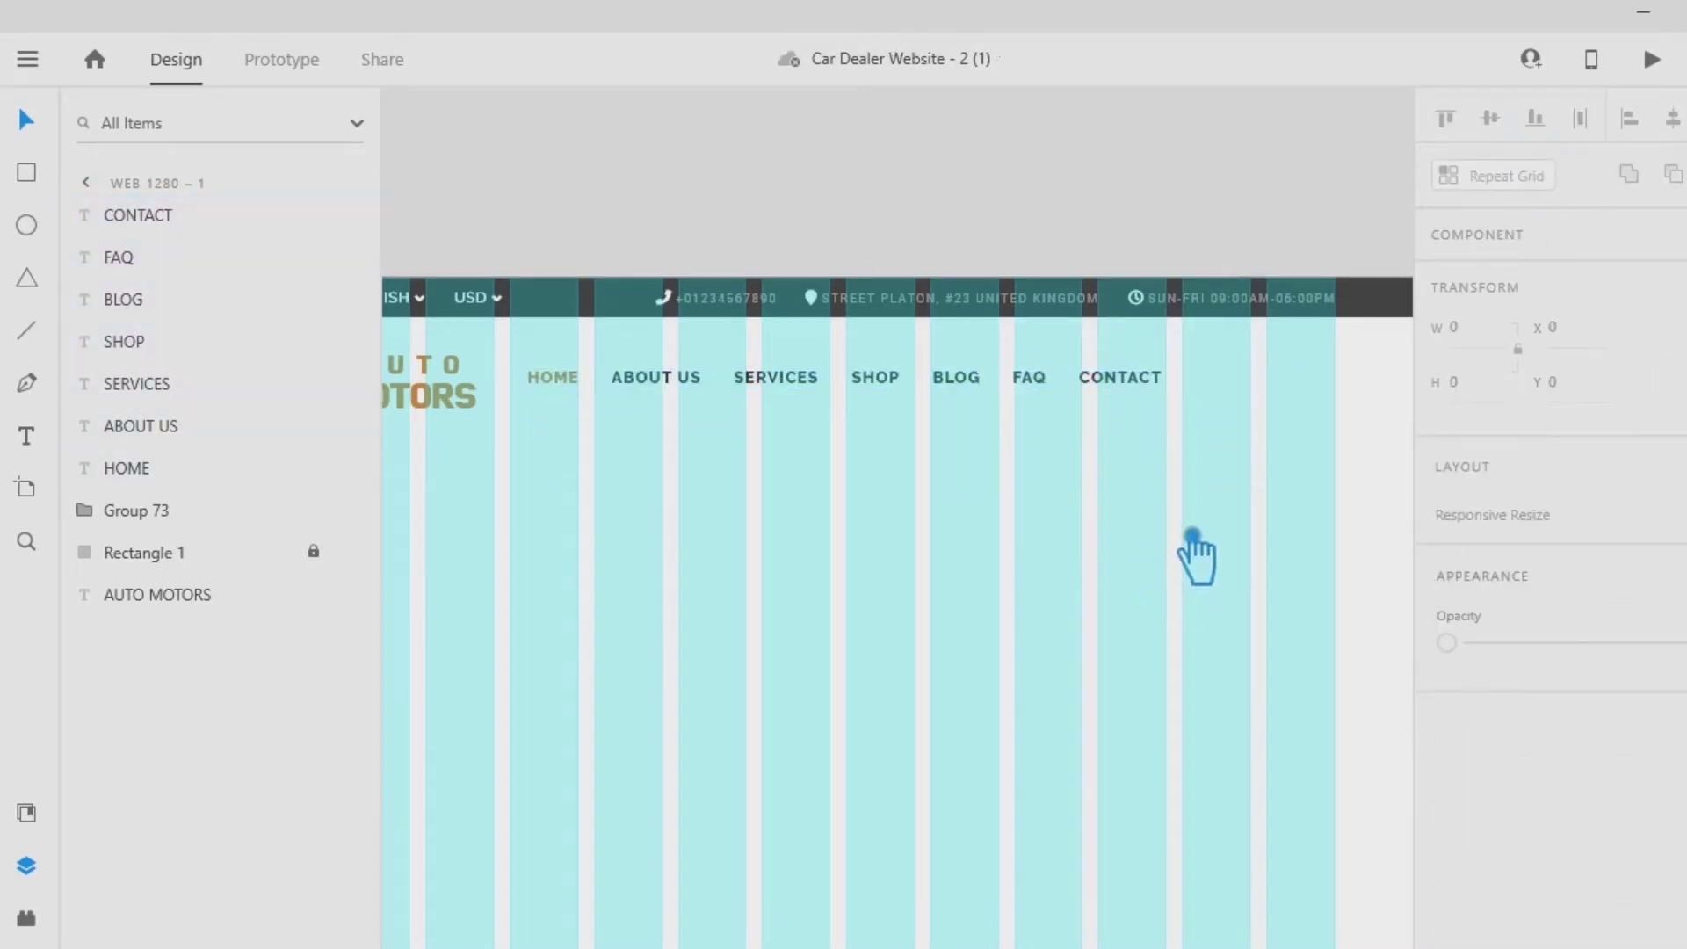
Change the seven menu labels from ExtraBold to a lighter Raleway weight.
key("ctrl+minus")
left_click_drag(1160, 254, 1230, 501)
left_click_drag(1163, 723, 751, 670)
left_click(1595, 827)
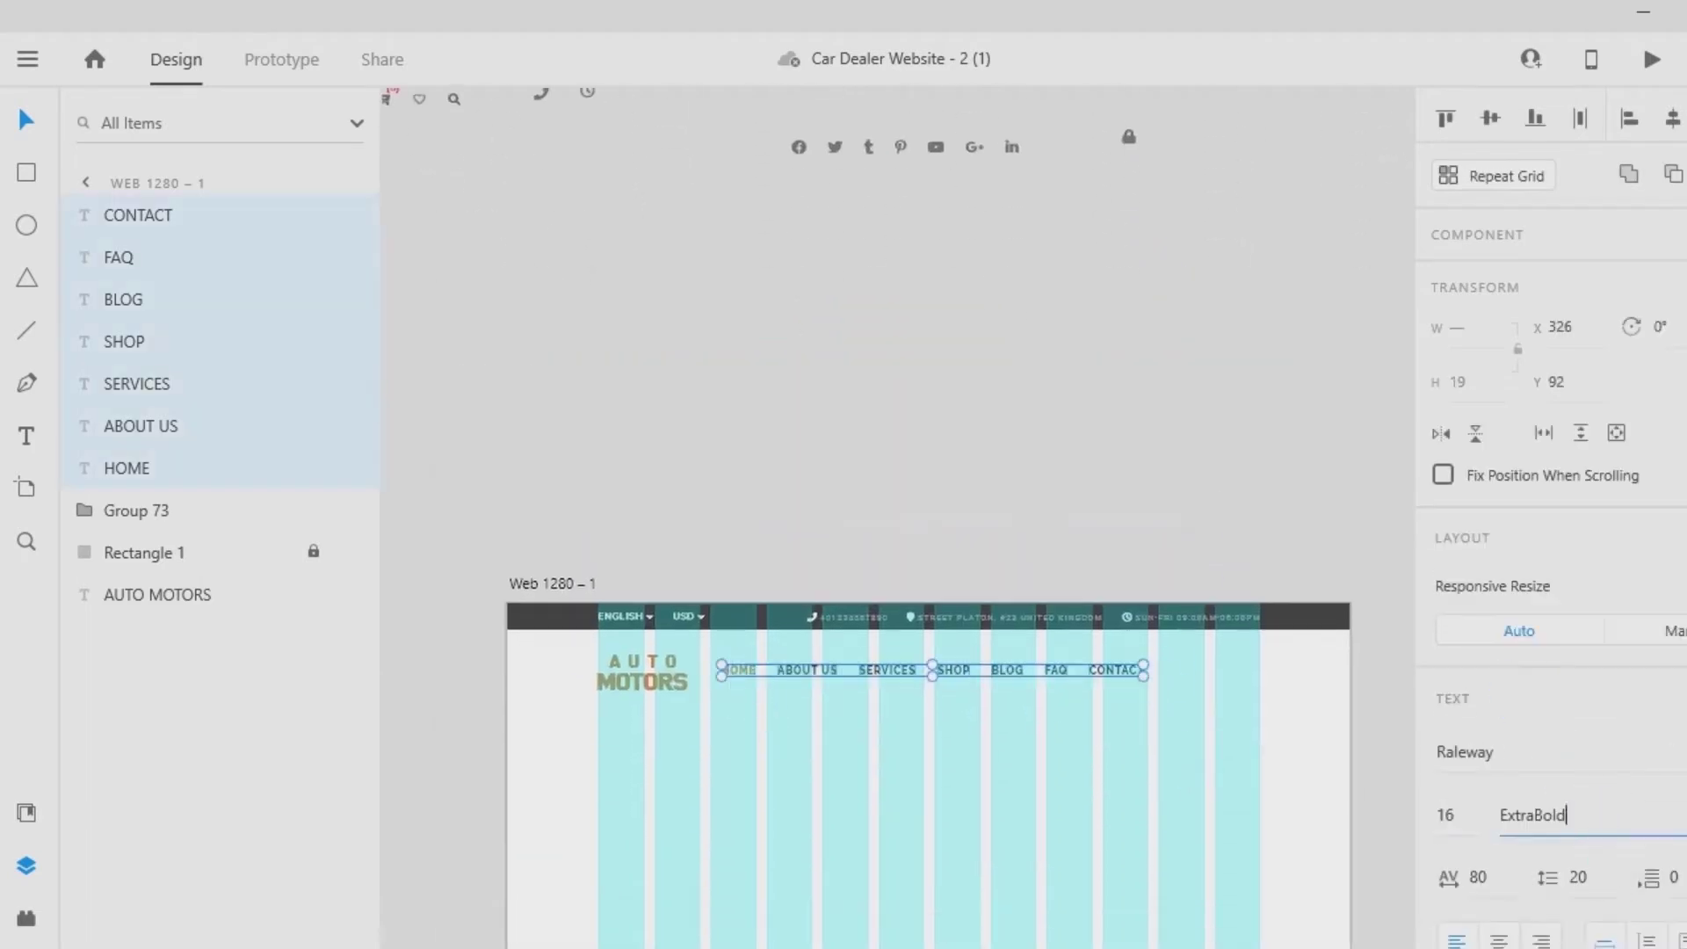
left_click(1601, 826)
left_click(1572, 571)
left_click(1285, 809)
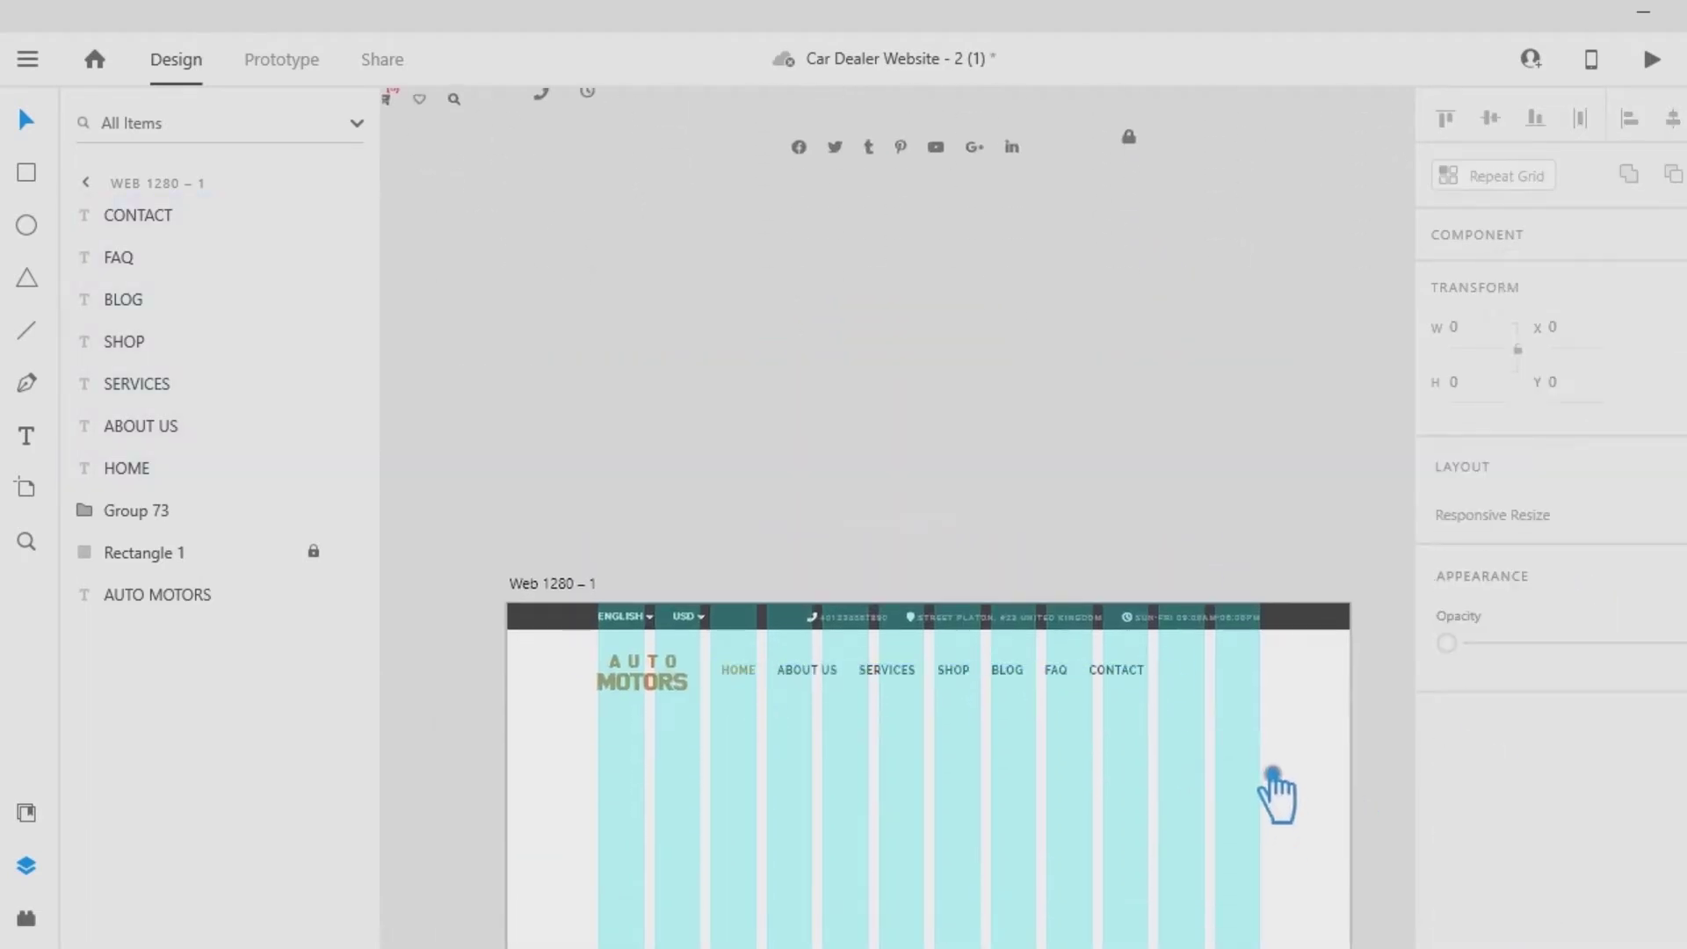
Ungroup the cart, heart and search icon group on the pasteboard, including its nested group.
left_click_drag(957, 347, 1060, 393)
left_click_drag(562, 148, 1380, 520)
left_click_drag(1188, 524, 1006, 326)
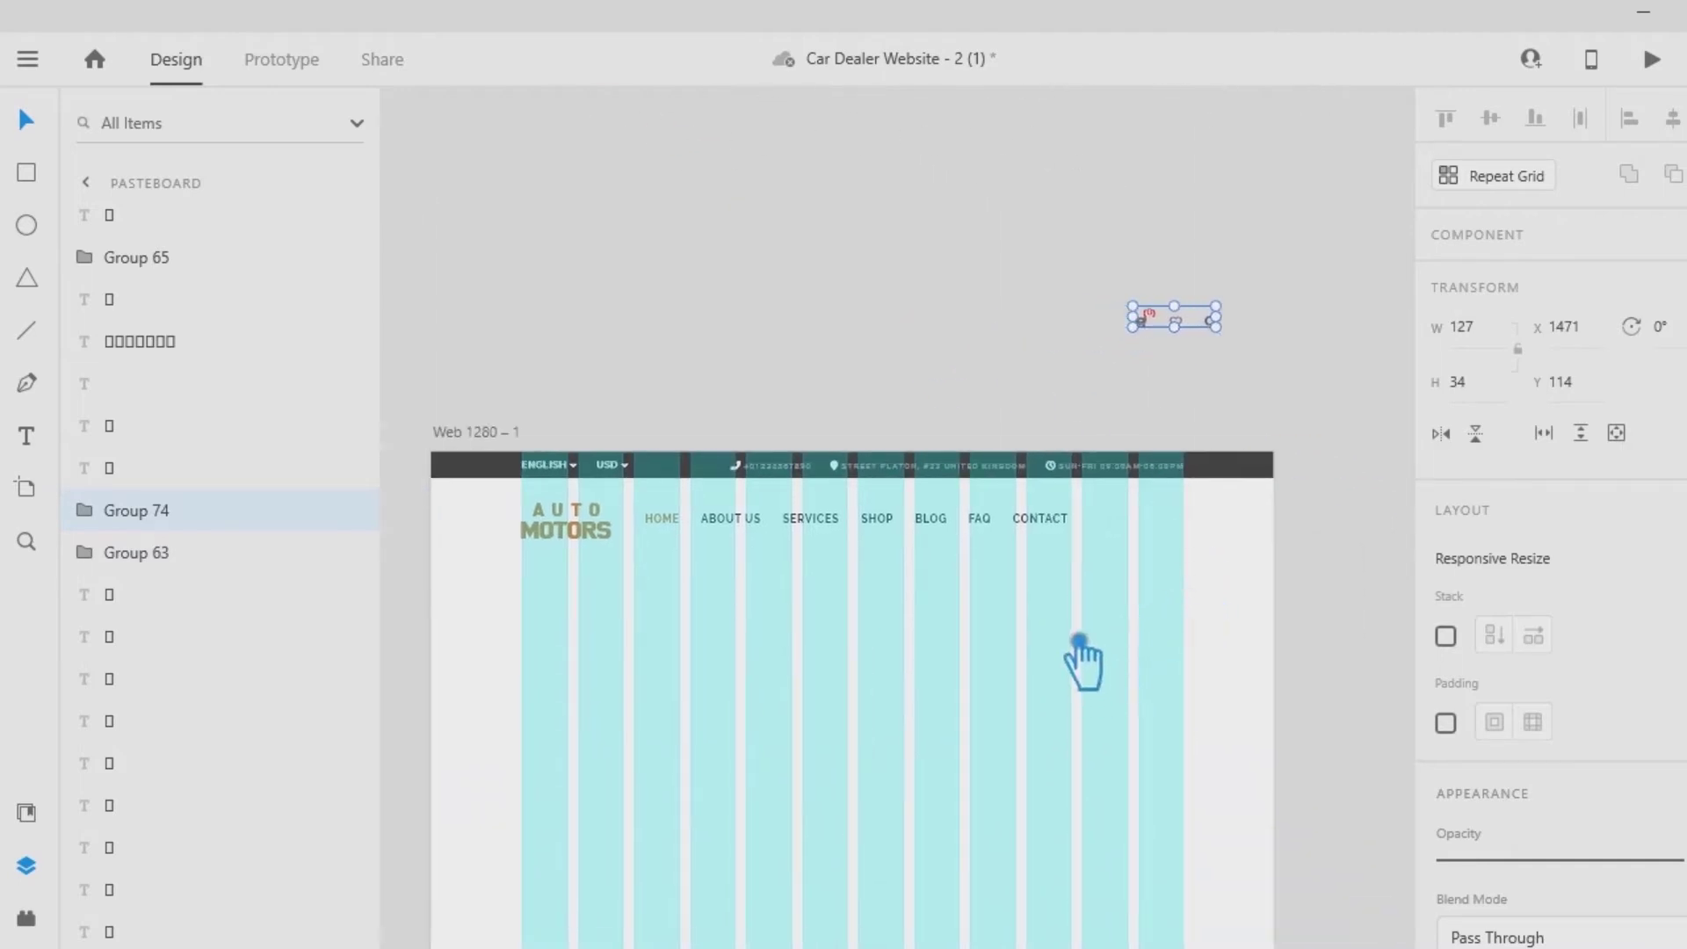
right_click(1209, 322)
left_click(1247, 375)
left_click(1247, 371)
left_click(1219, 327)
right_click(1215, 325)
left_click(1263, 370)
left_click(1265, 370)
Place the search, cart and heart icons side by side after CONTACT in the navigation row.
left_click_drag(1213, 324, 1099, 520)
left_click(1220, 383)
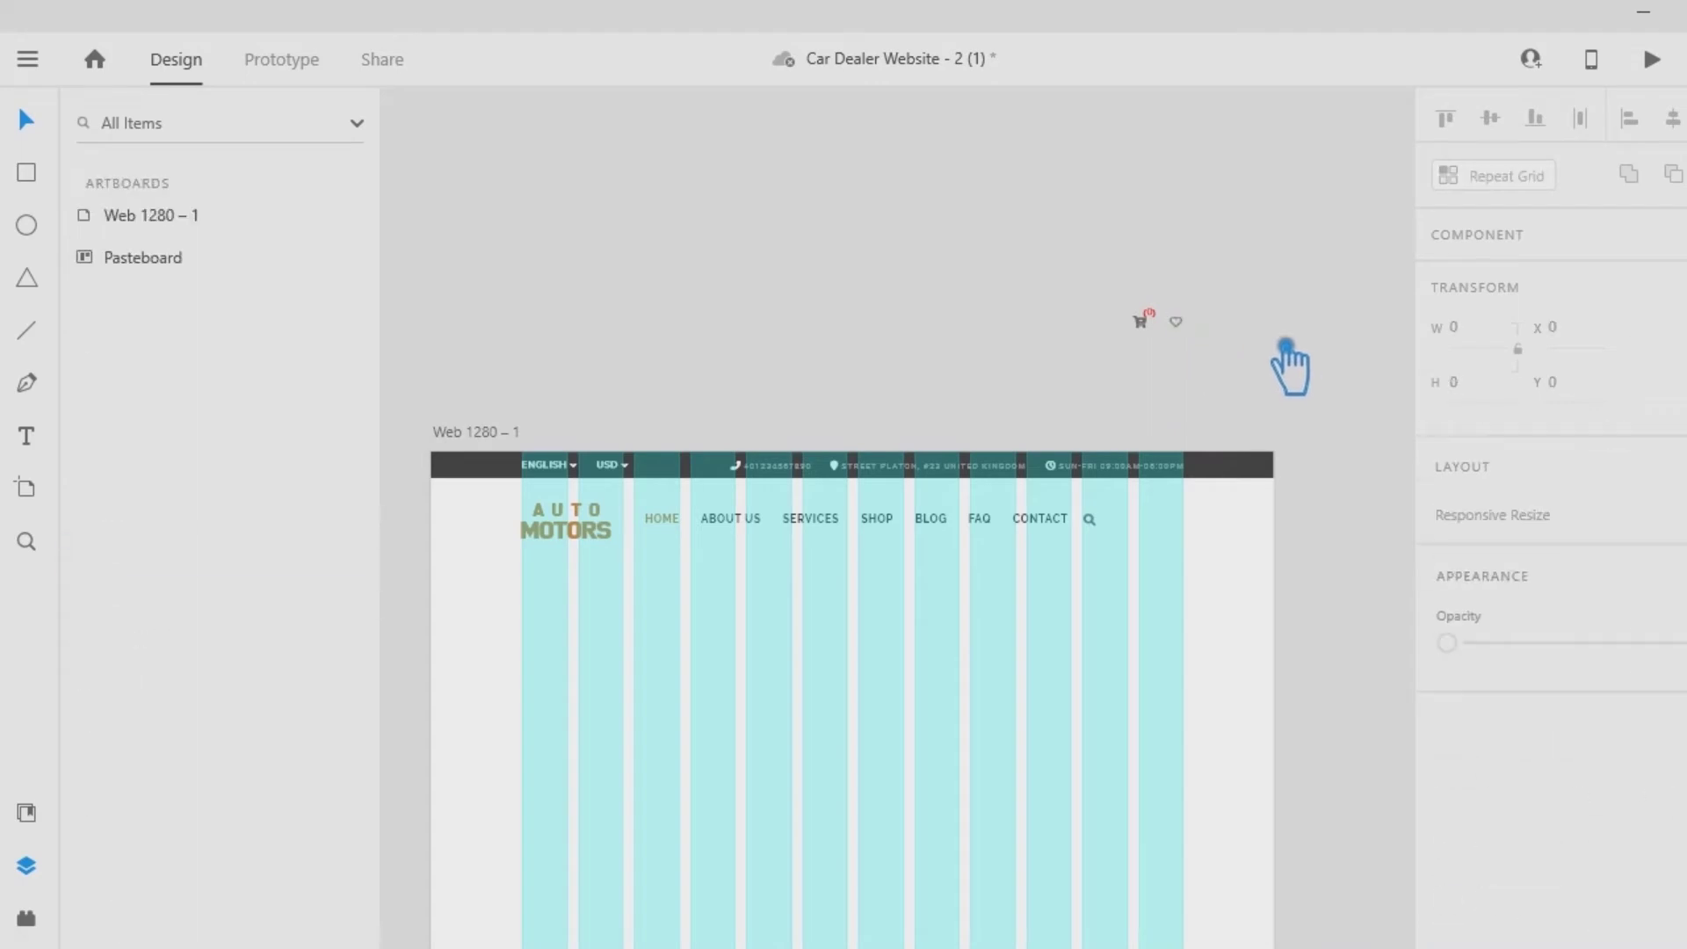
left_click_drag(1202, 345, 1131, 537)
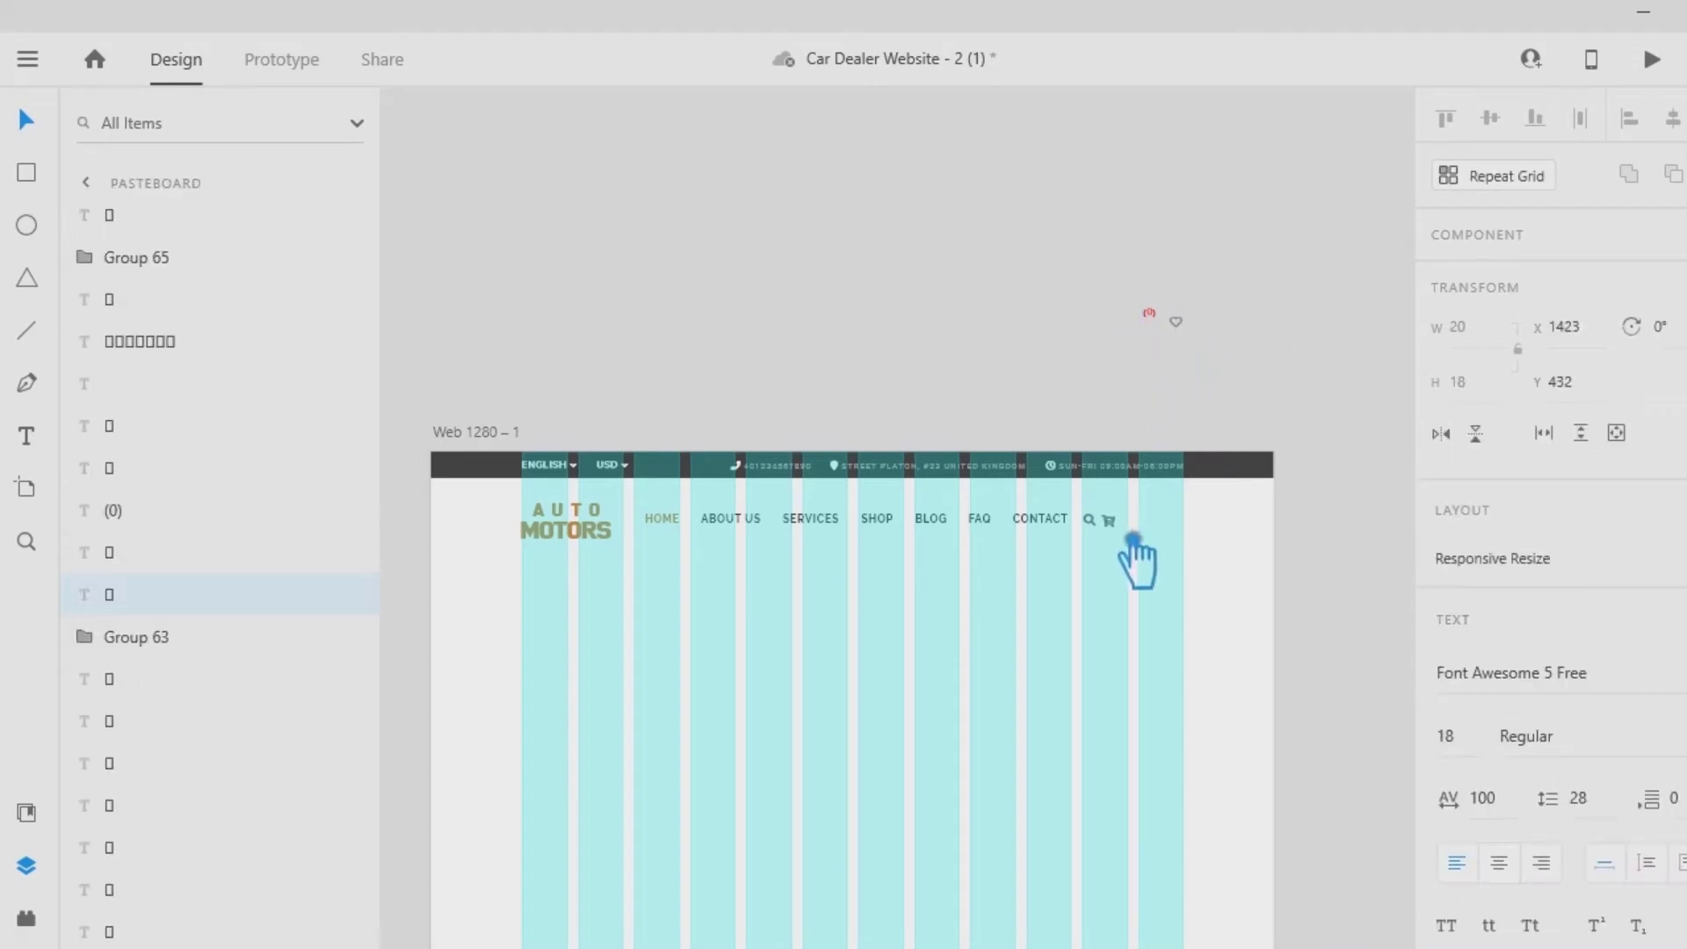
left_click_drag(1200, 341, 1160, 532)
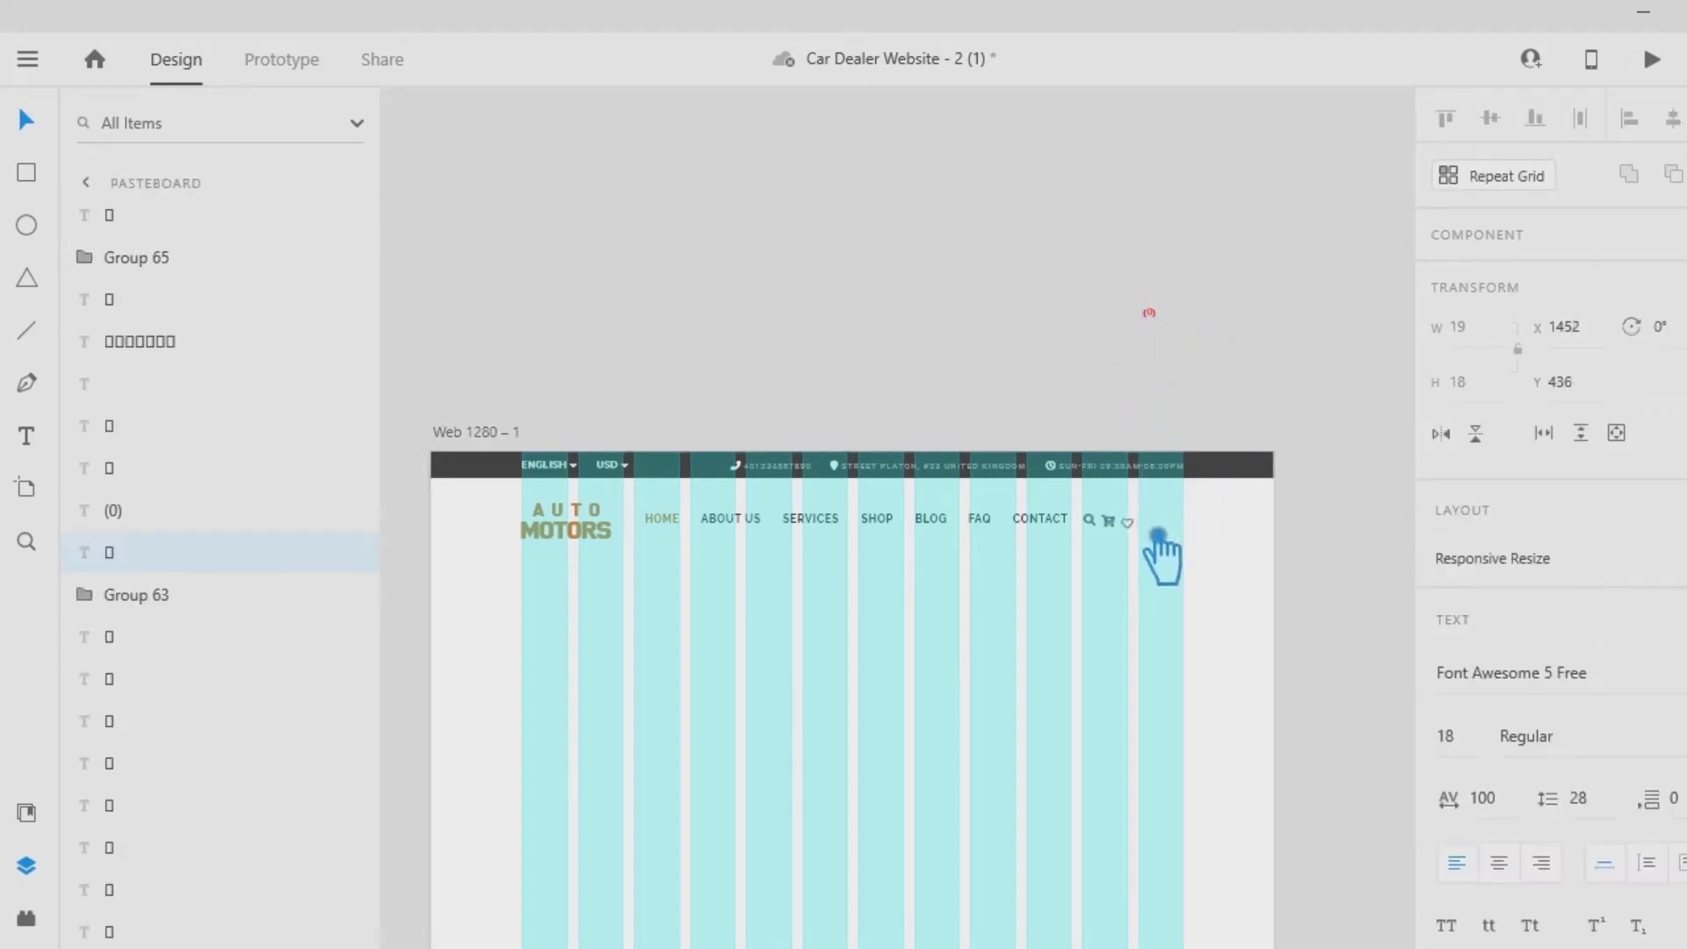
left_click(1250, 580)
Set the search, cart and heart icons to size 16 and place them as a group at the last column's outer edge.
key("ctrl+plus")
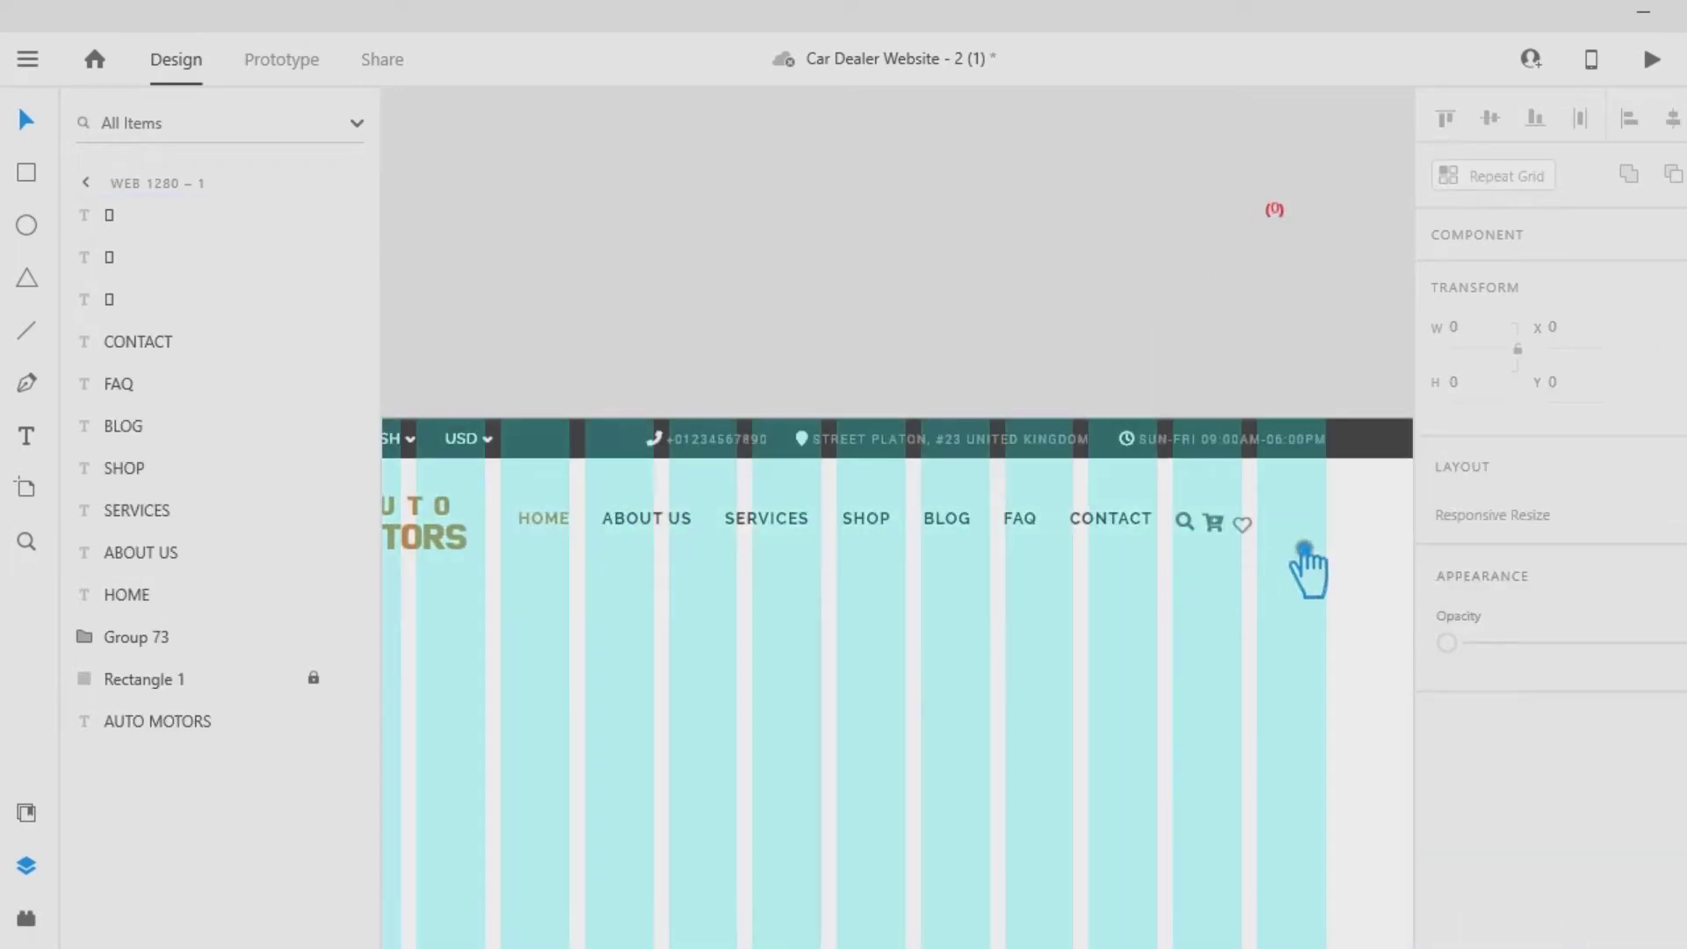
left_click_drag(1279, 567, 1170, 503)
left_click(1445, 816)
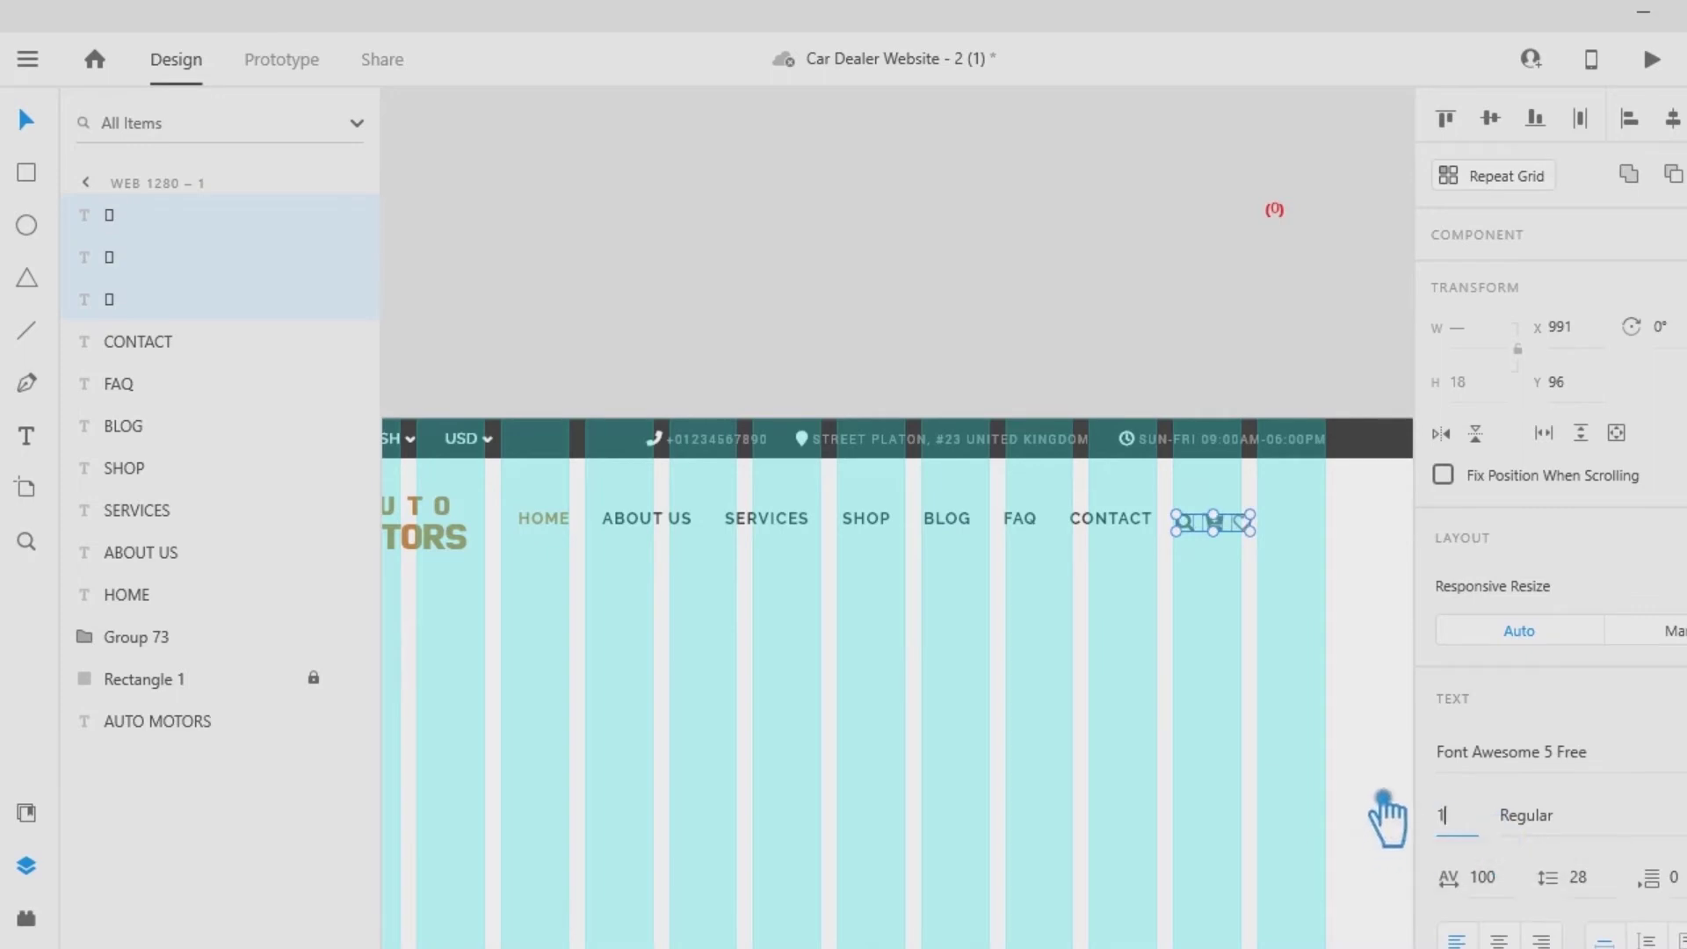
type("16")
key("Return")
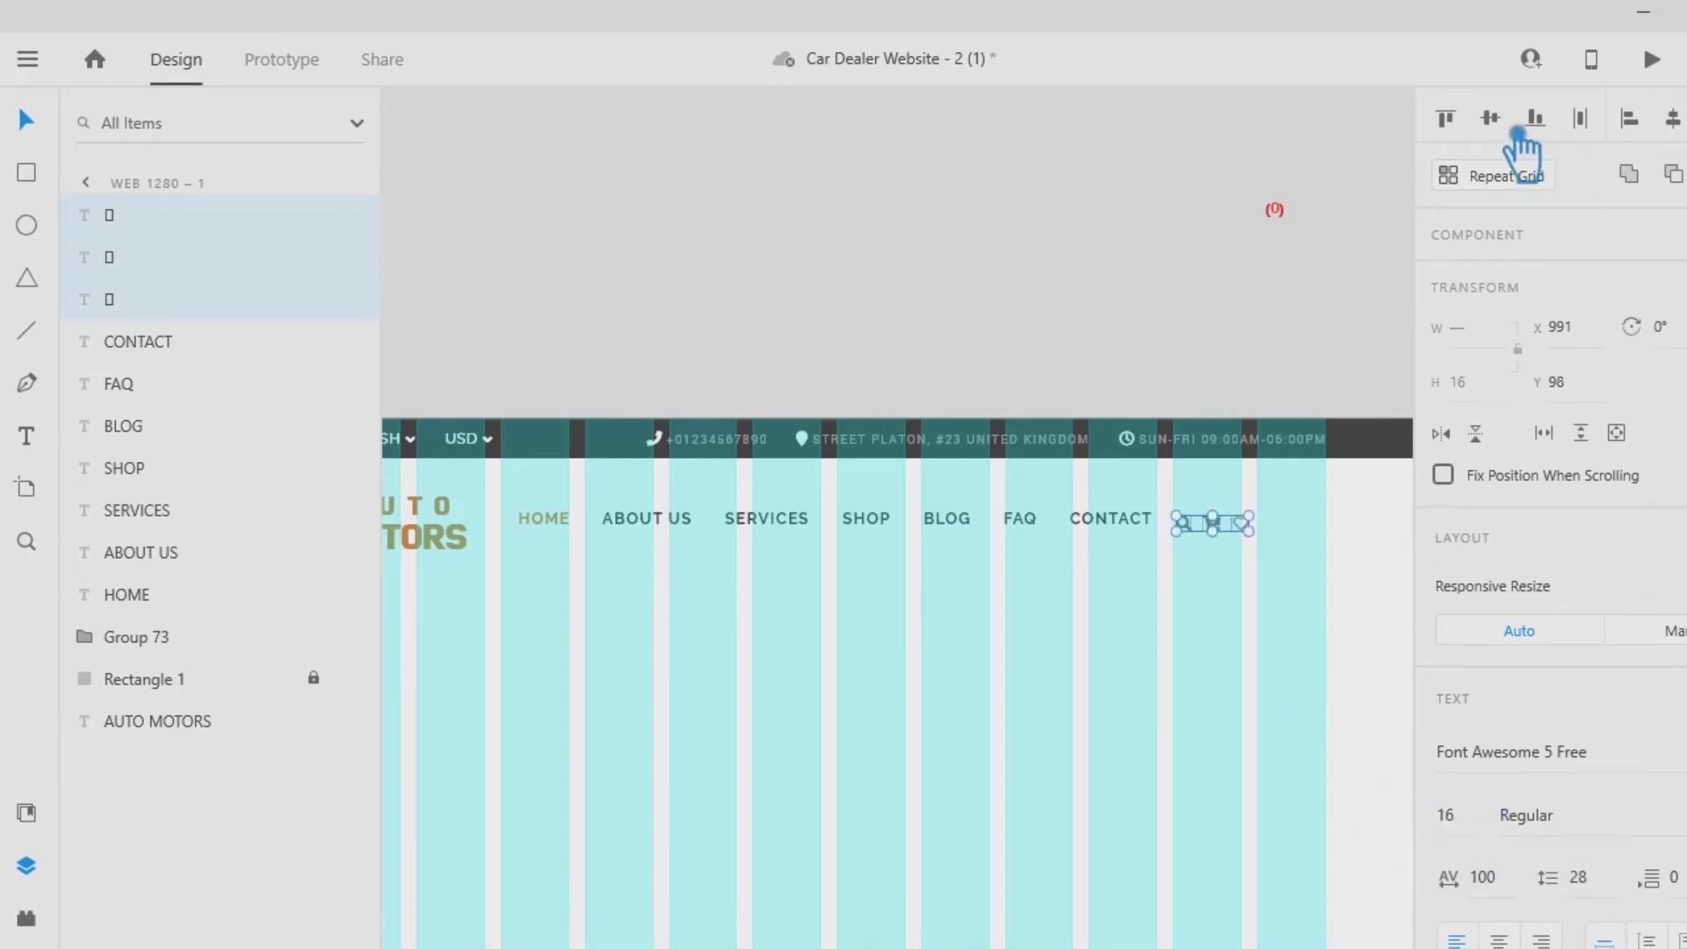
key("ctrl+g")
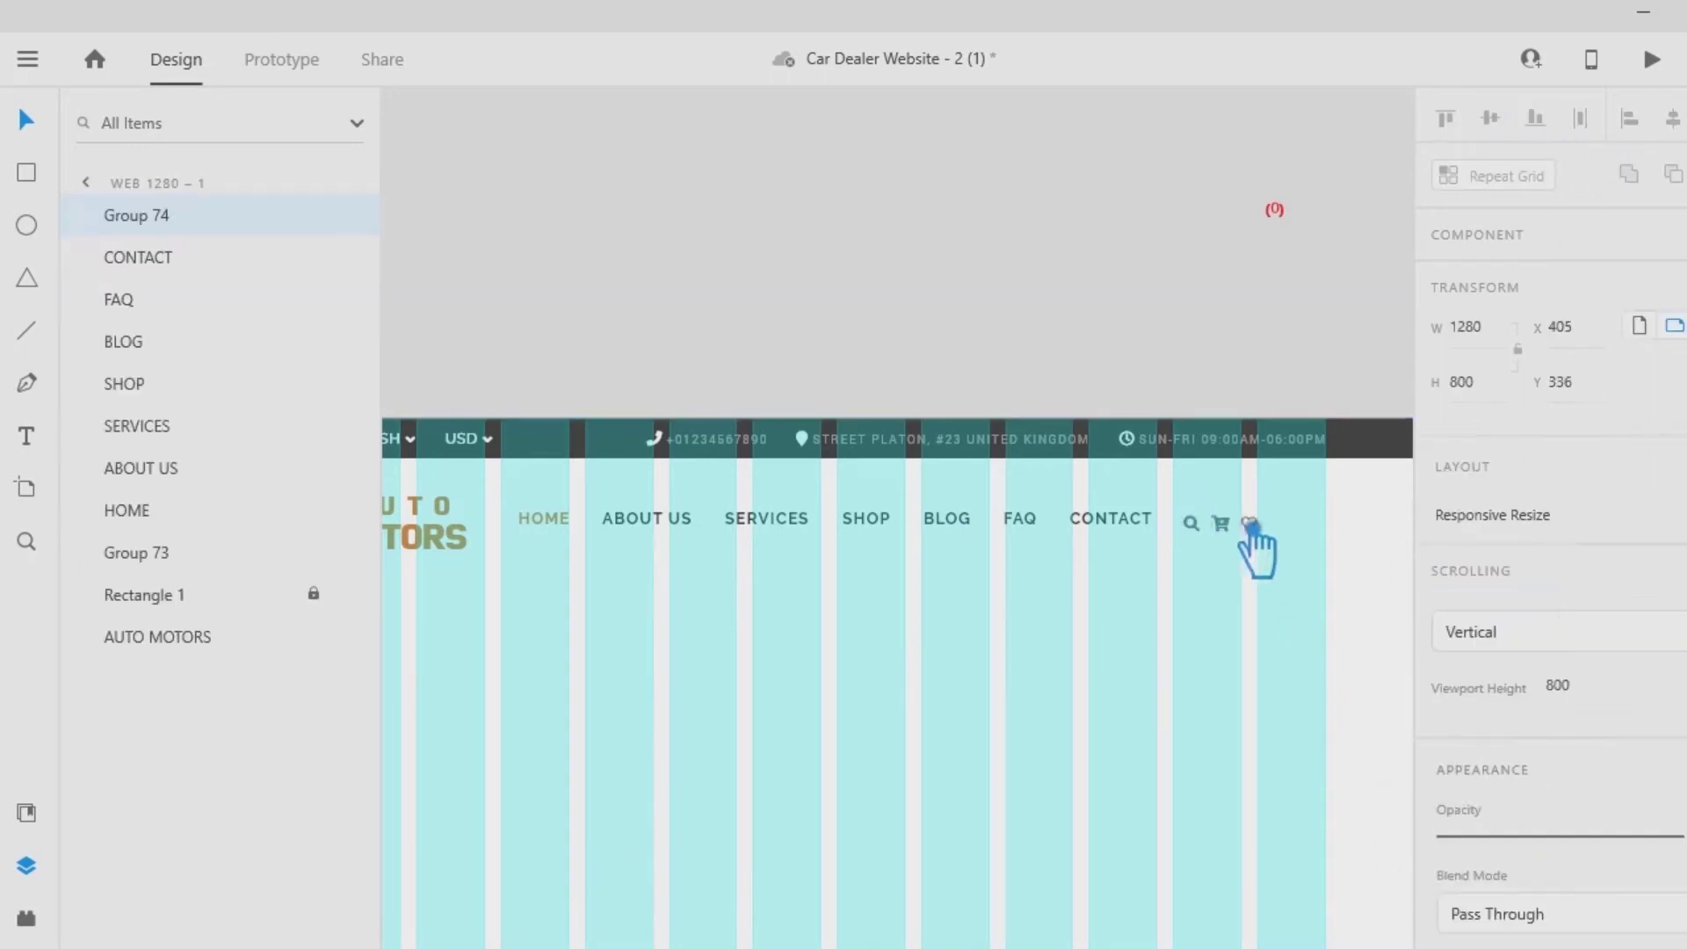
left_click(1336, 624)
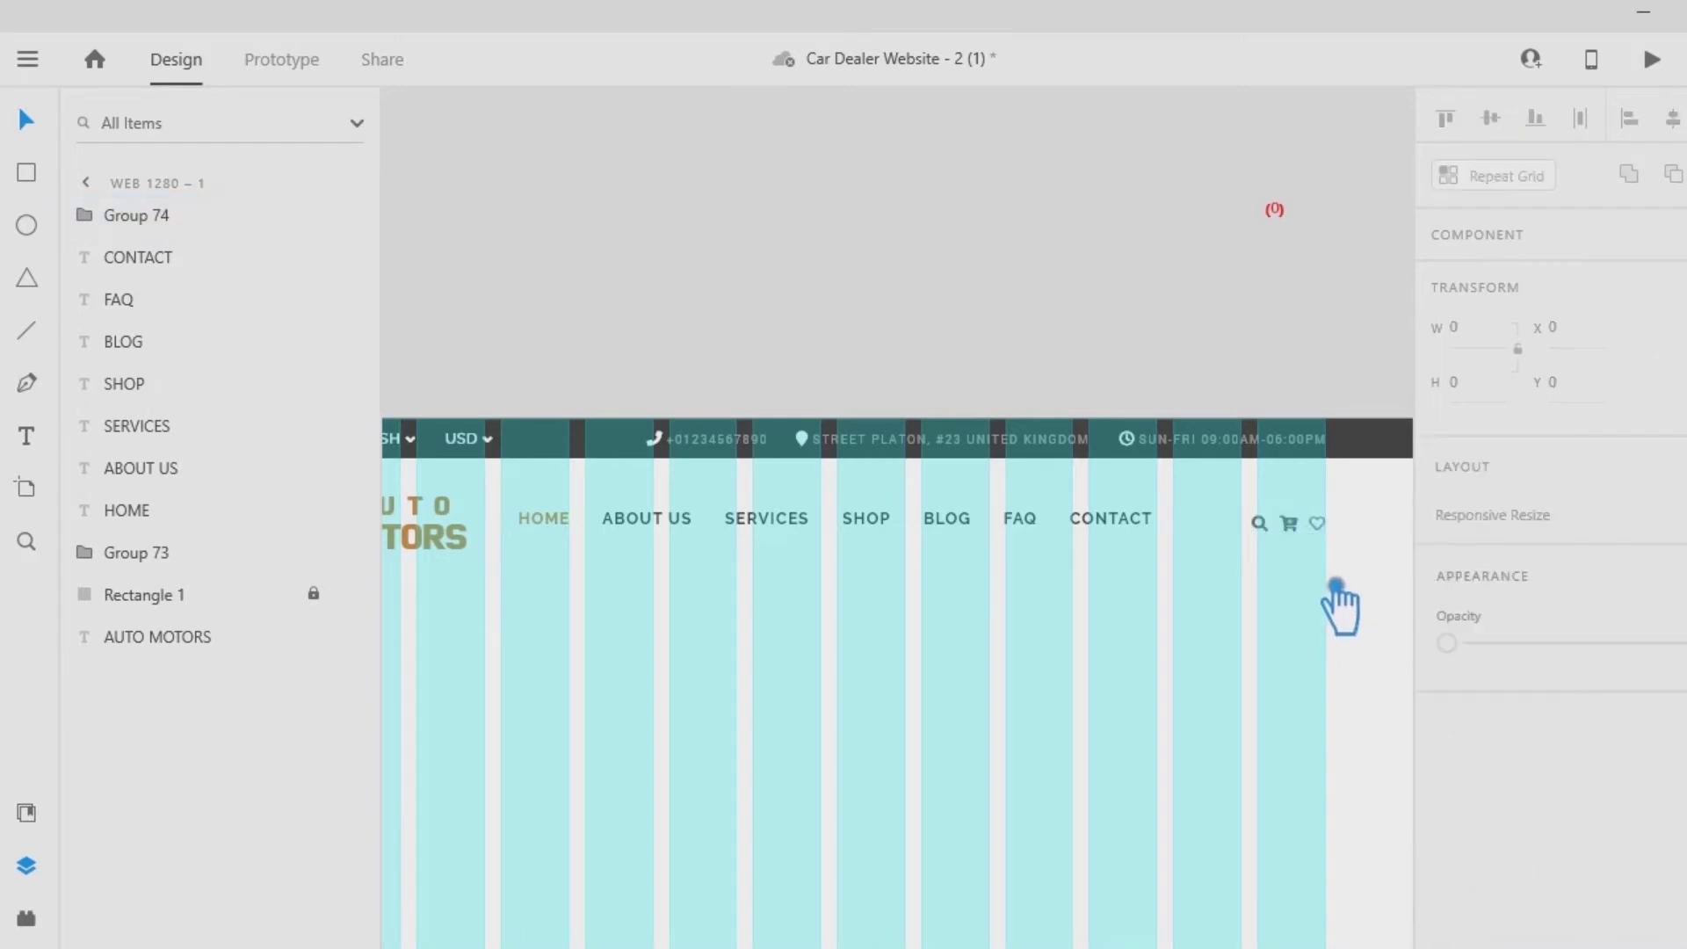
Group the seven menu labels from HOME to CONTACT and shift the group slightly toward the icons.
left_click_drag(1153, 497, 583, 515)
key("ctrl+g")
left_click(644, 606)
left_click_drag(695, 607, 949, 642)
left_click(645, 563)
left_click(1220, 694)
left_click_drag(1222, 694, 988, 670)
mouse_move(923, 539)
left_mouse_down()
mouse_move(908, 541)
mouse_move(925, 541)
left_mouse_up()
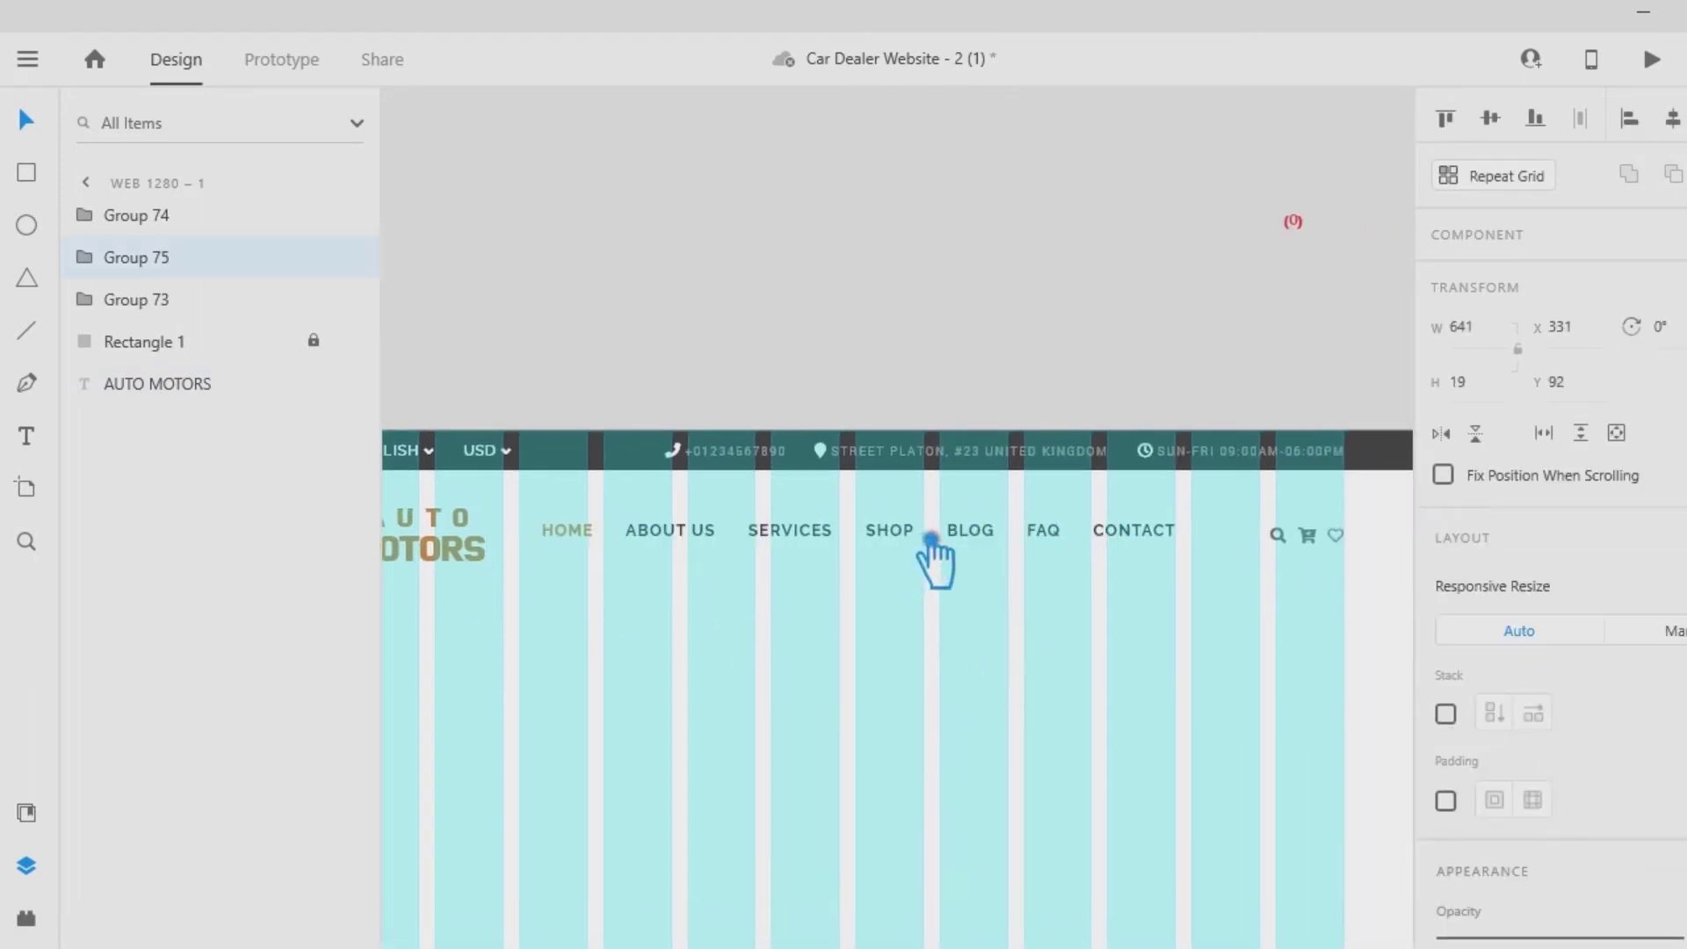
left_click(1010, 664)
scroll(1046, 659, "left", 2)
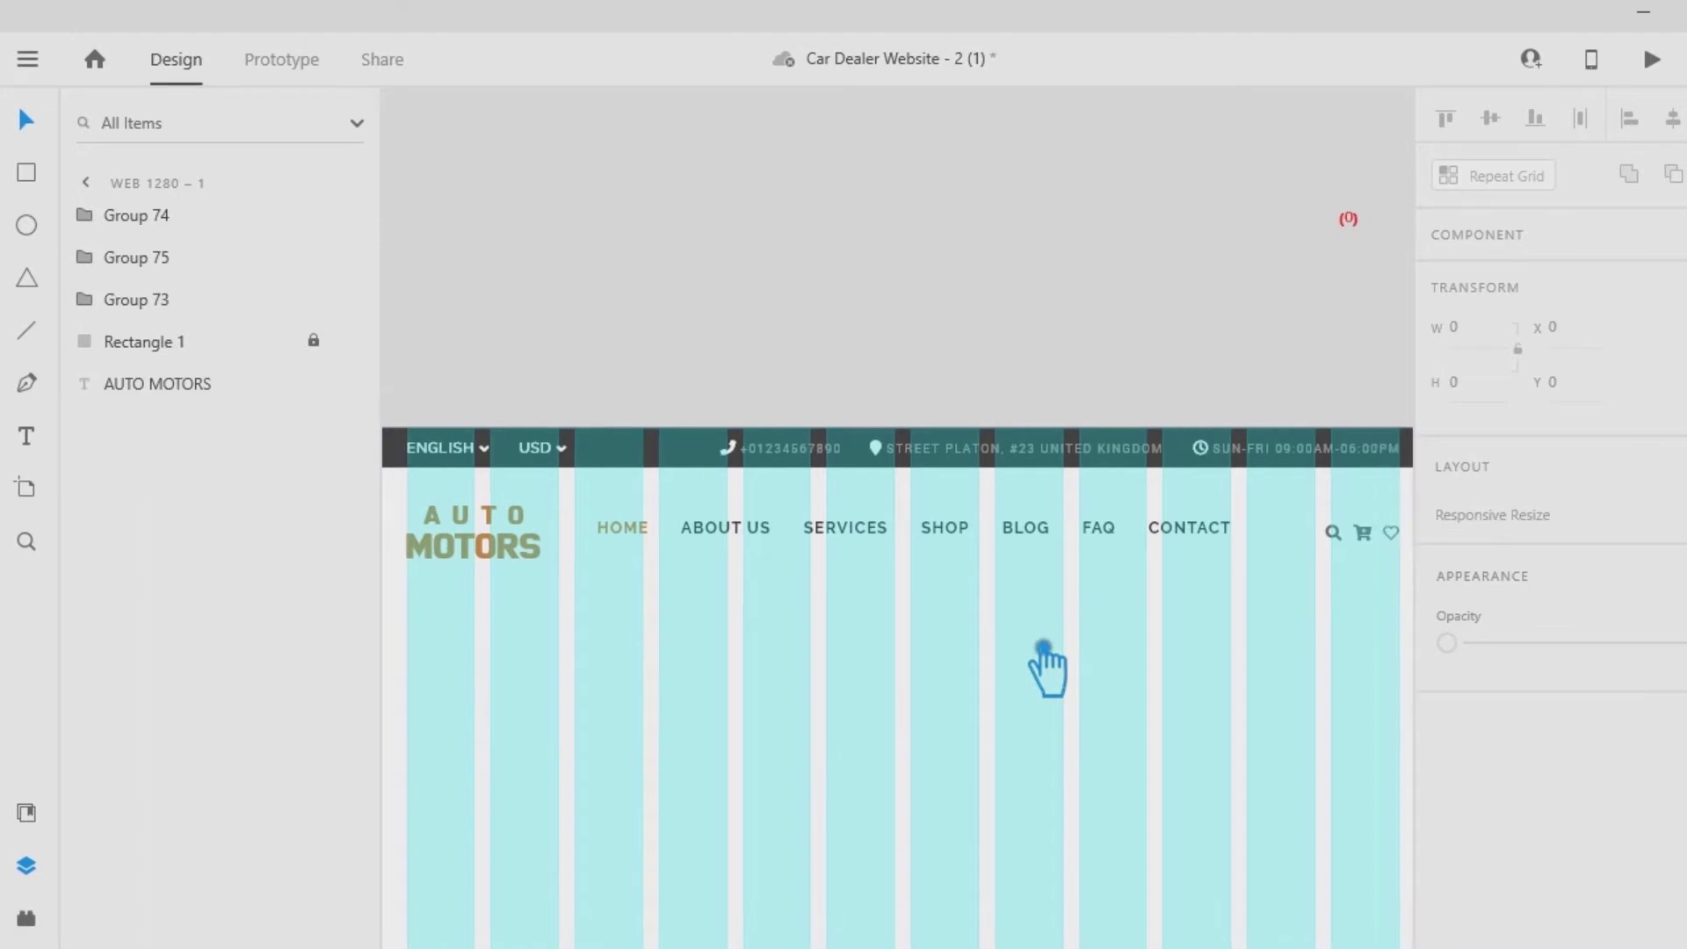
Expand the top bar's group and its address subgroup in the layer list to reach the address text.
left_click(27, 436)
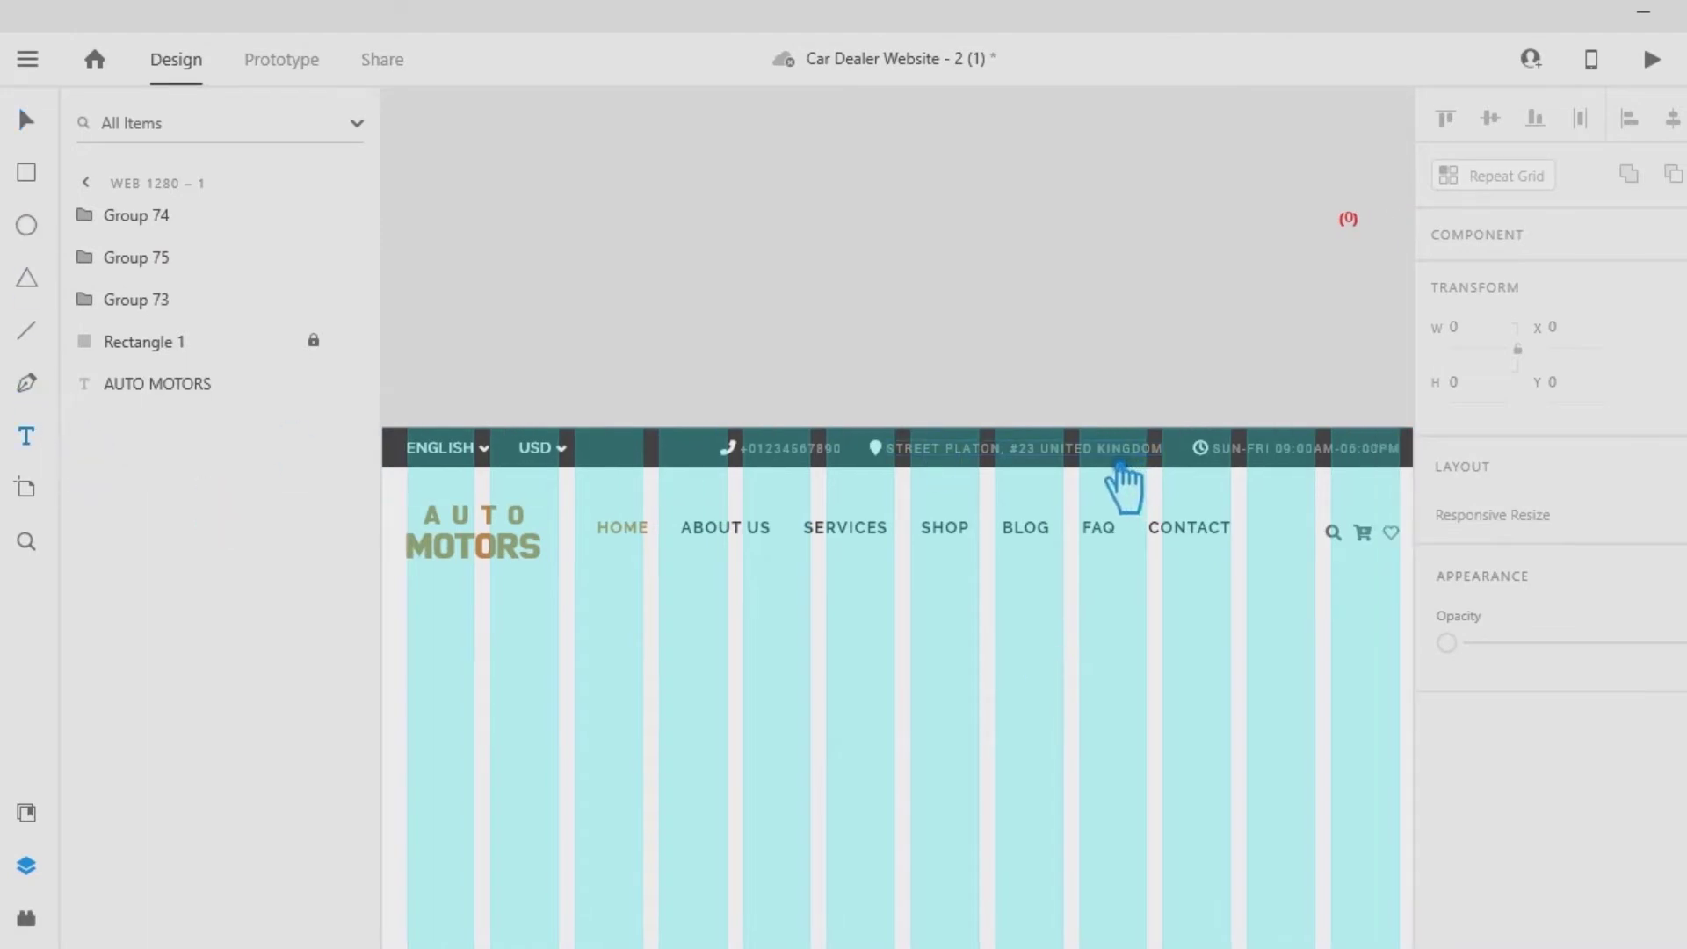
left_click(1121, 466)
left_click(1121, 465)
left_click(1117, 460)
left_click(1140, 466)
left_click(25, 112)
left_click(101, 171)
left_click(211, 512)
left_click(1108, 795)
Delete the last word of the address text in the top bar.
left_click(26, 436)
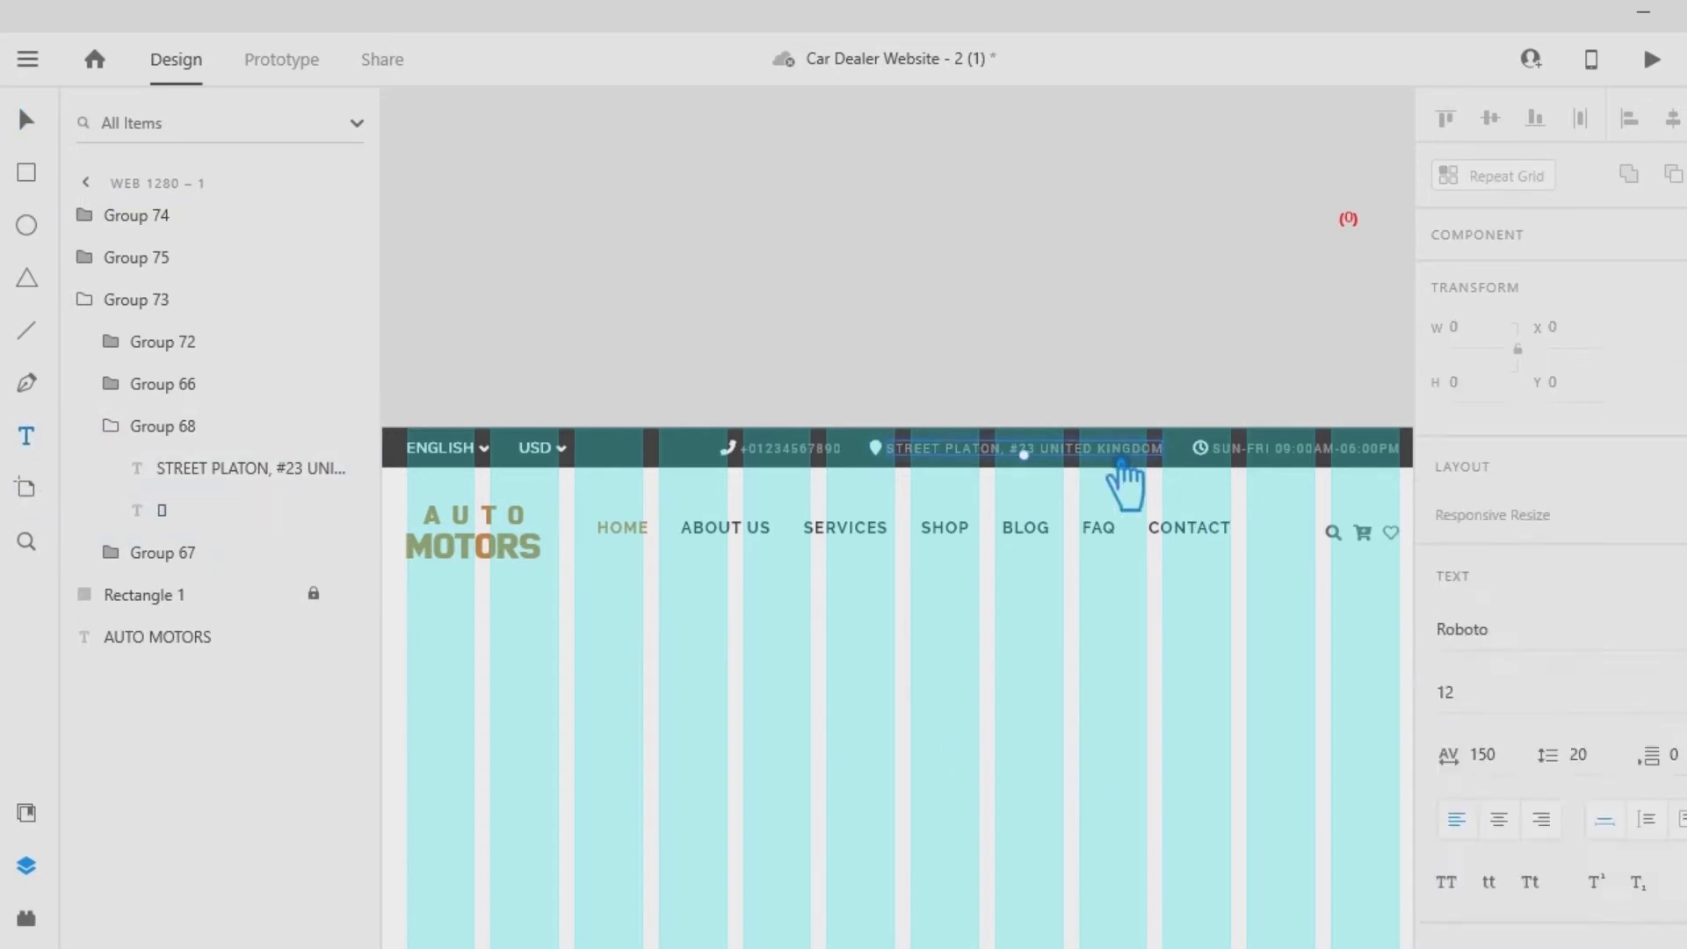
left_click(1122, 461)
left_click_drag(1043, 450, 1231, 471)
left_click(1116, 457)
left_click_drag(1096, 454, 1309, 480)
key("BackSpace")
left_click(29, 123)
left_click(1143, 782)
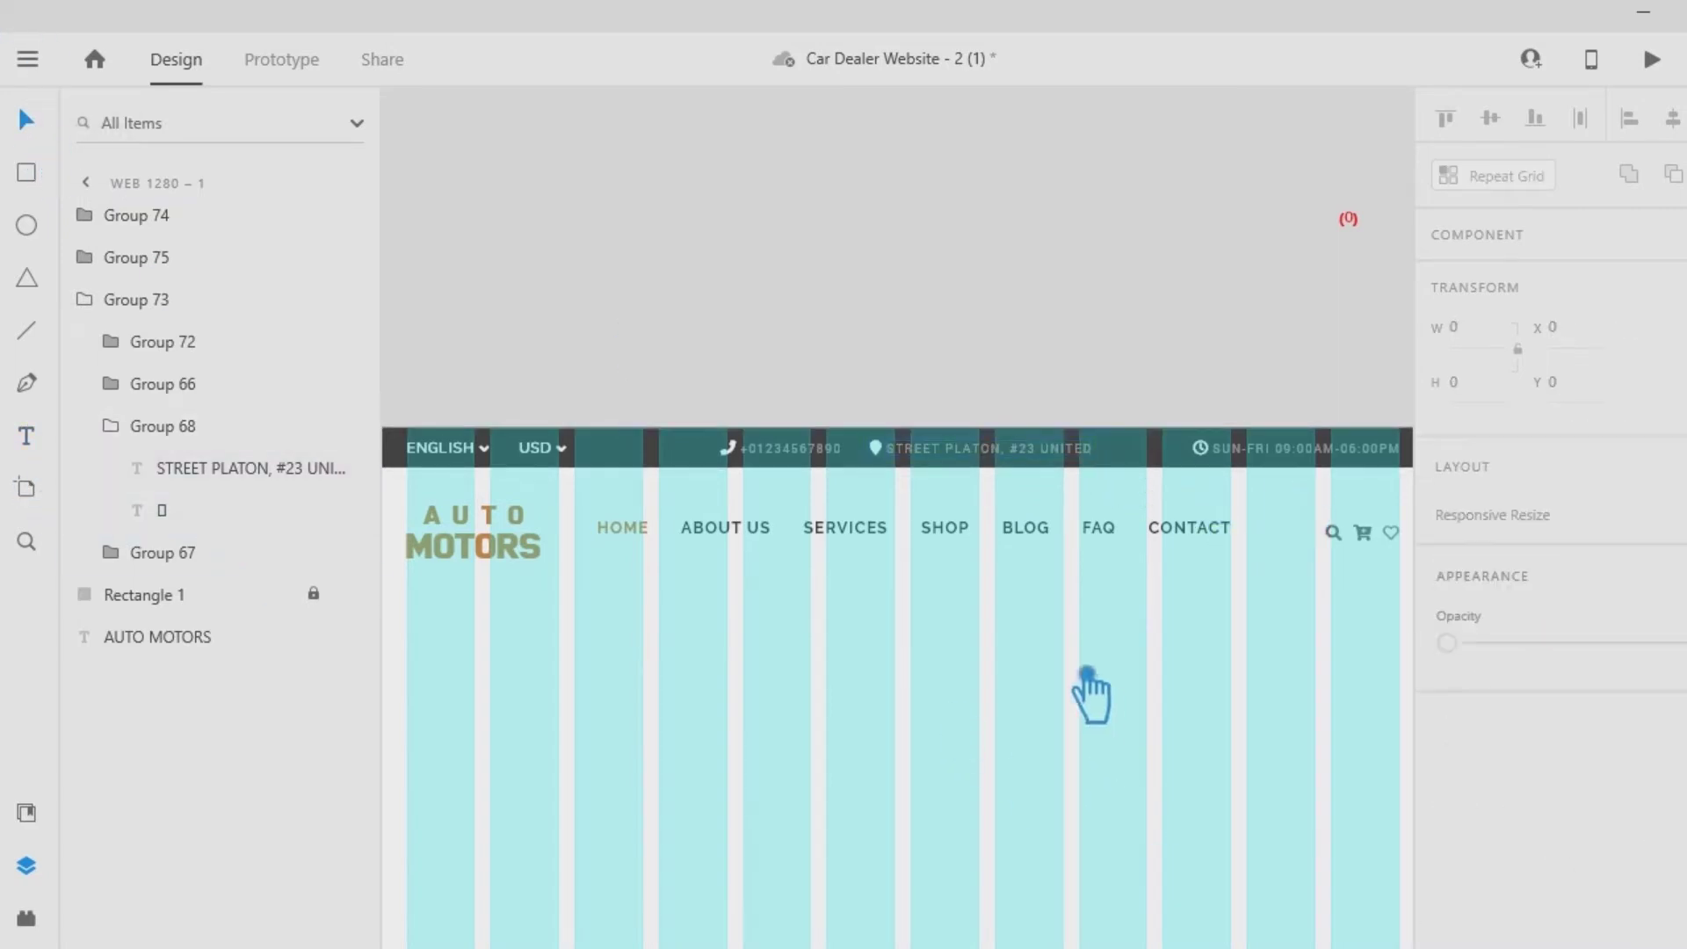
Ungroup the top bar contents and move the opening-hours item close to the shortened address.
left_click(1290, 457)
key("ctrl+shift+g")
left_click(1105, 648)
left_click_drag(1275, 458, 1187, 464)
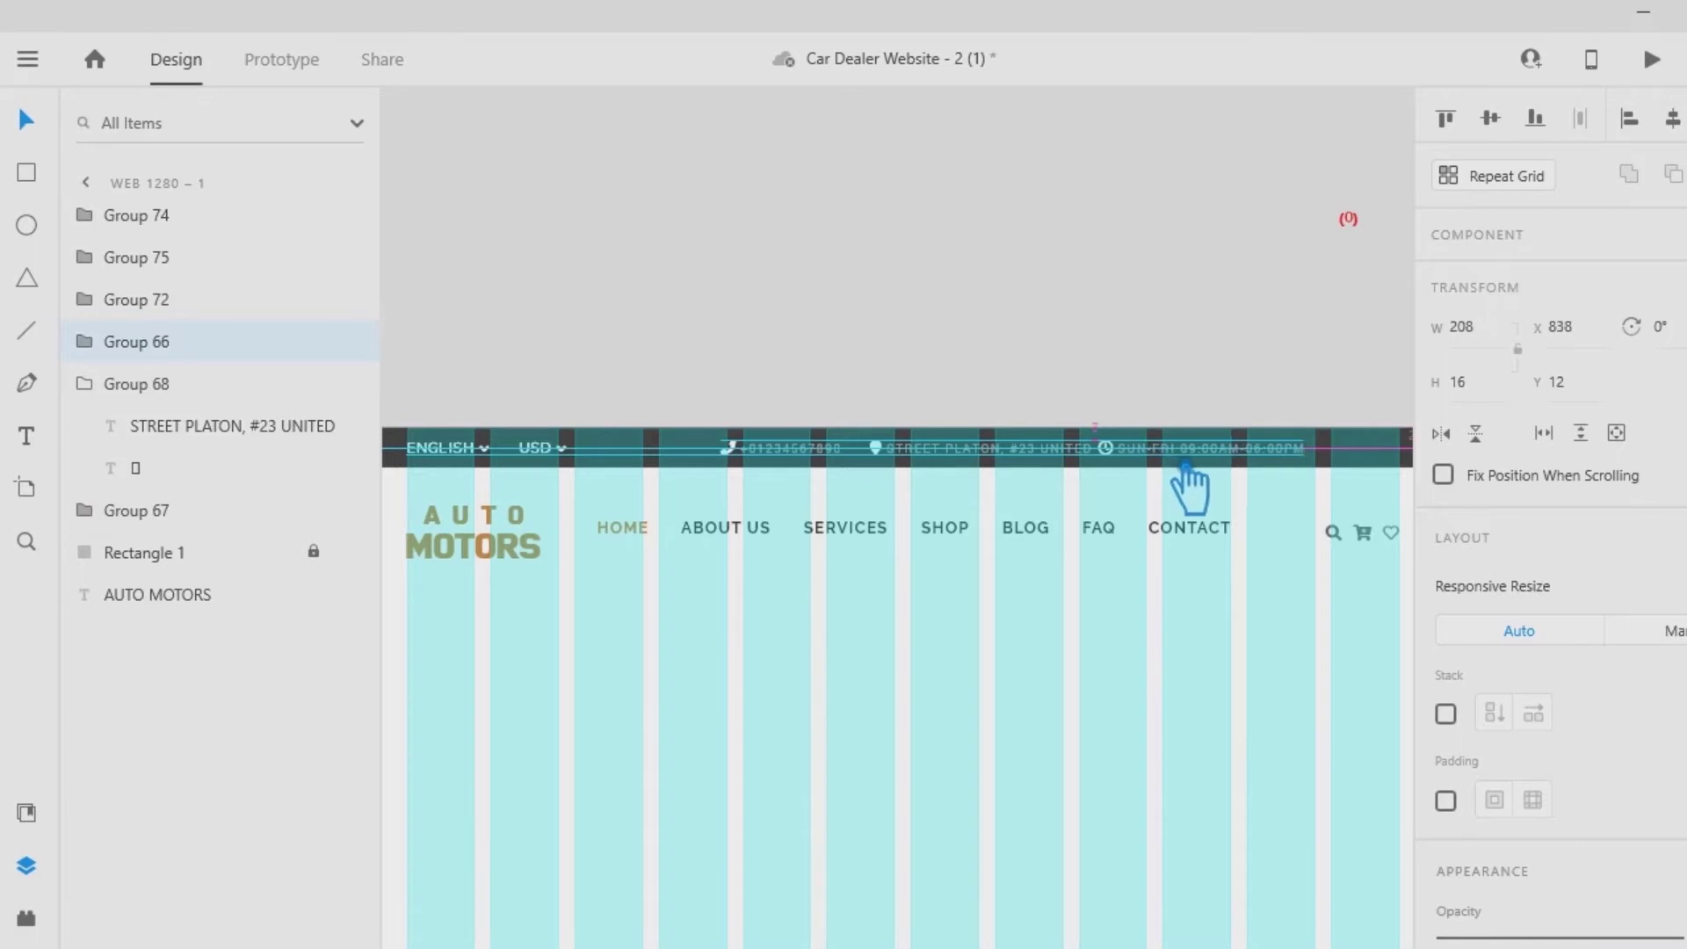
Distribute the phone, address and opening-hours items evenly along the top bar.
left_click(796, 457, "shift")
left_click(844, 459, "shift")
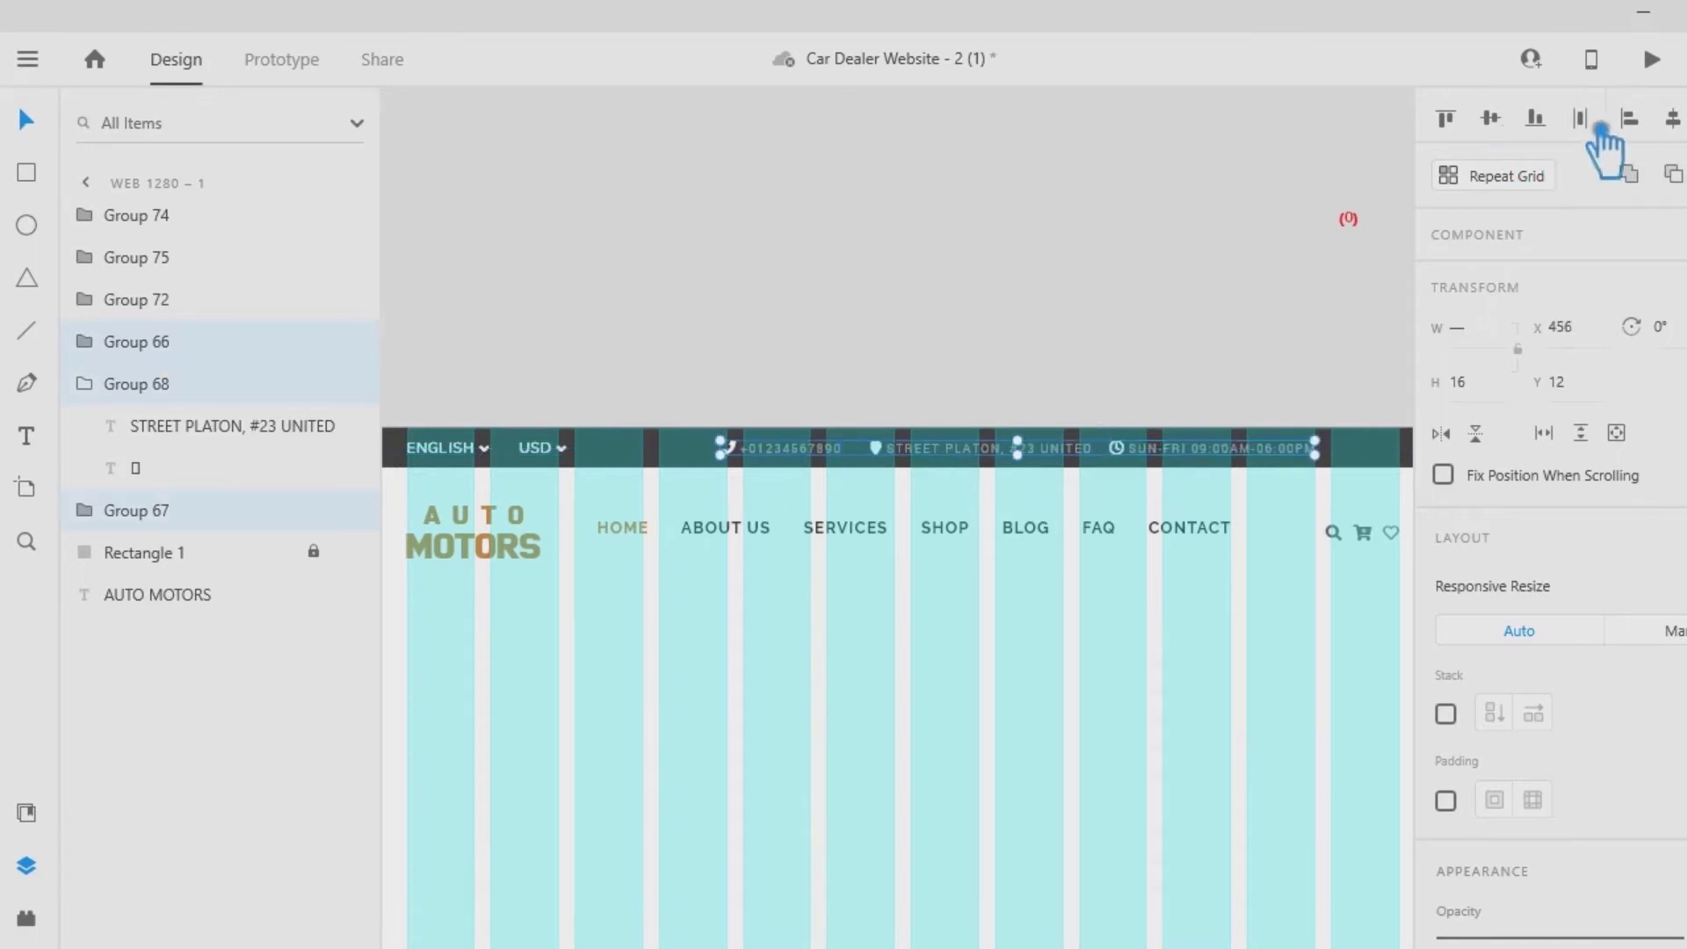
left_click(1186, 663)
Add the text LOGIN after the opening hours in the top bar.
scroll(1242, 670, "right", 1)
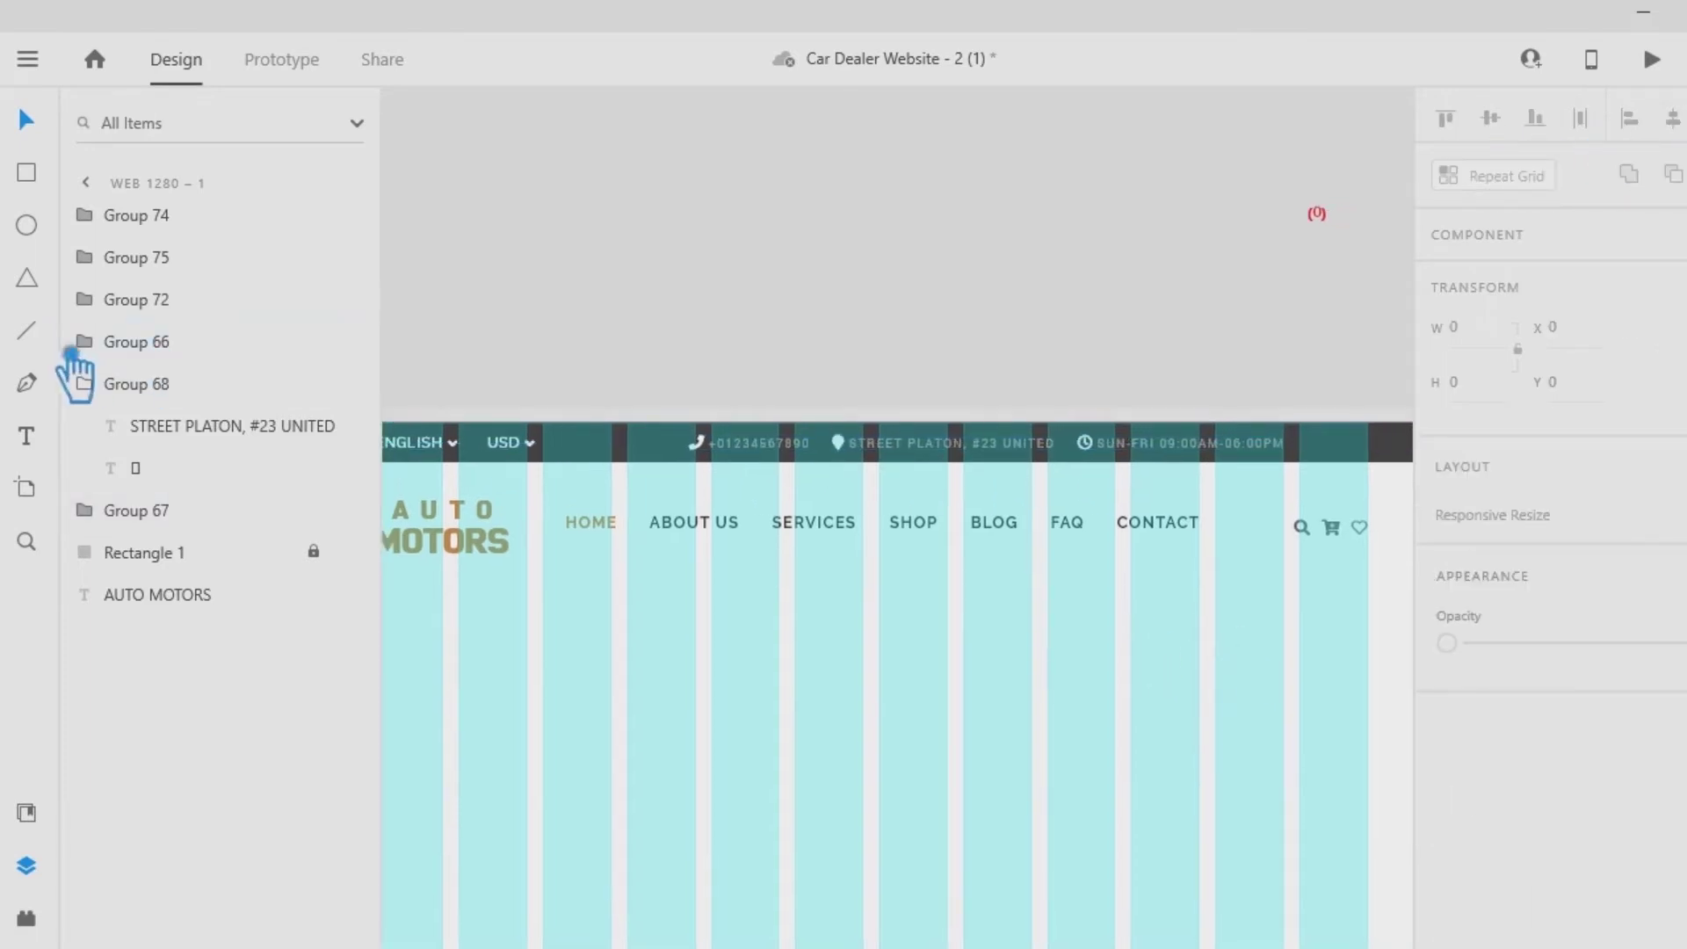
left_click(26, 436)
left_click(1367, 459)
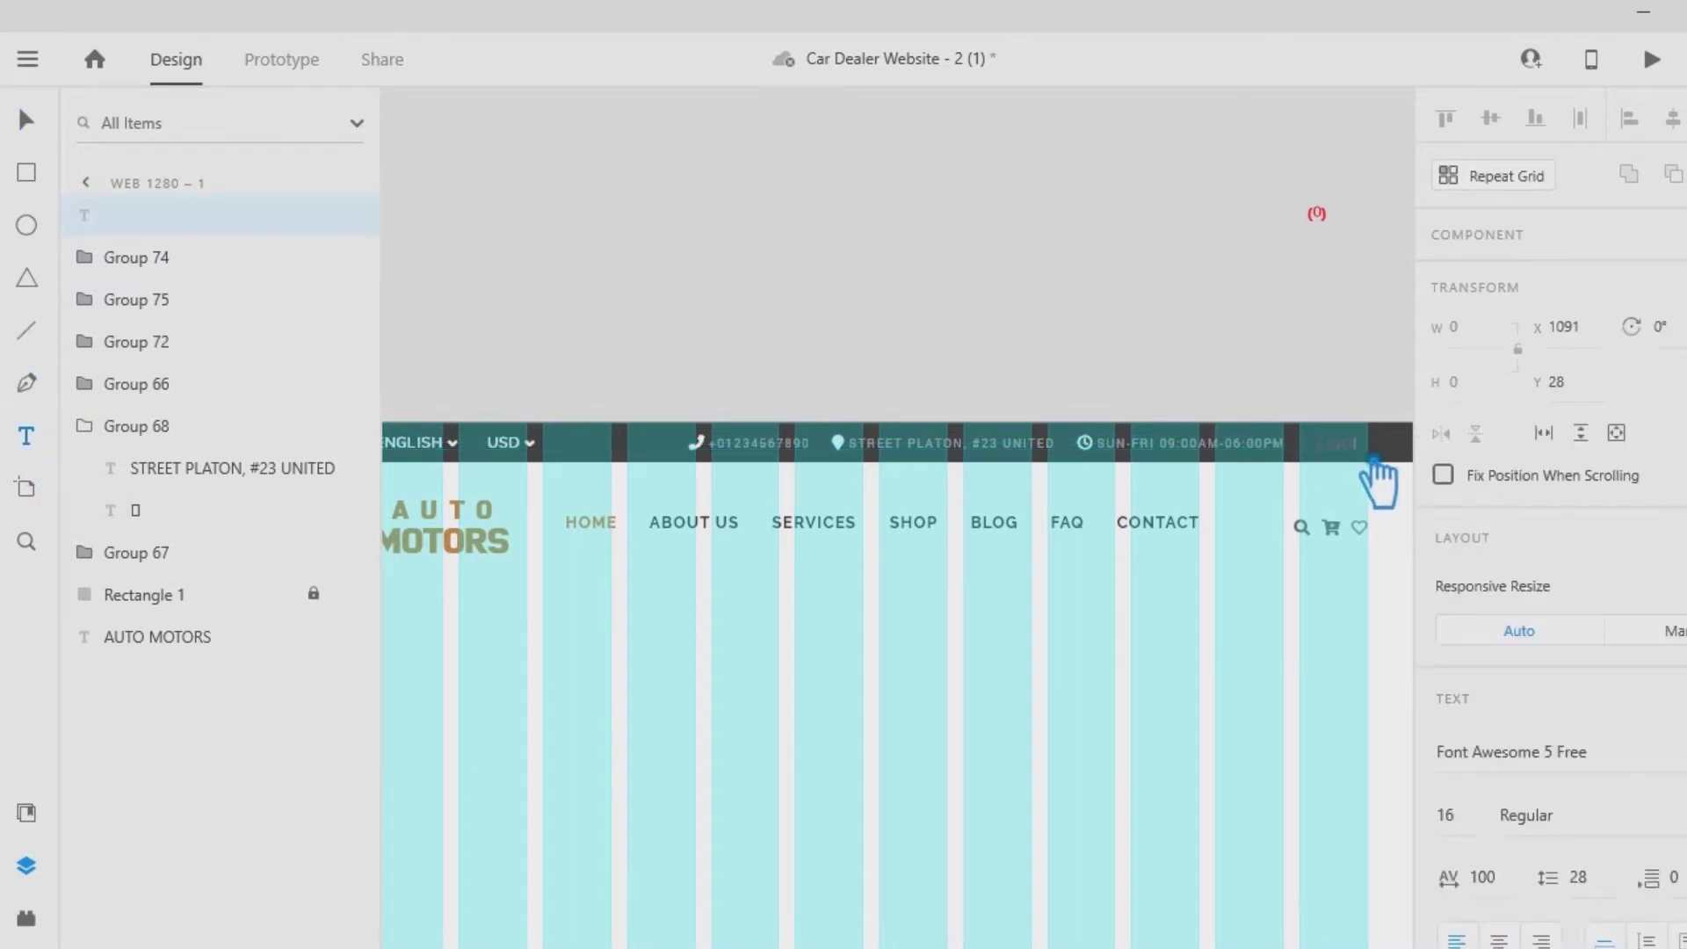
Give the LOGIN text a white fill and set its font size to 12.
key("ctrl+a")
scroll(1592, 426, "down", 4)
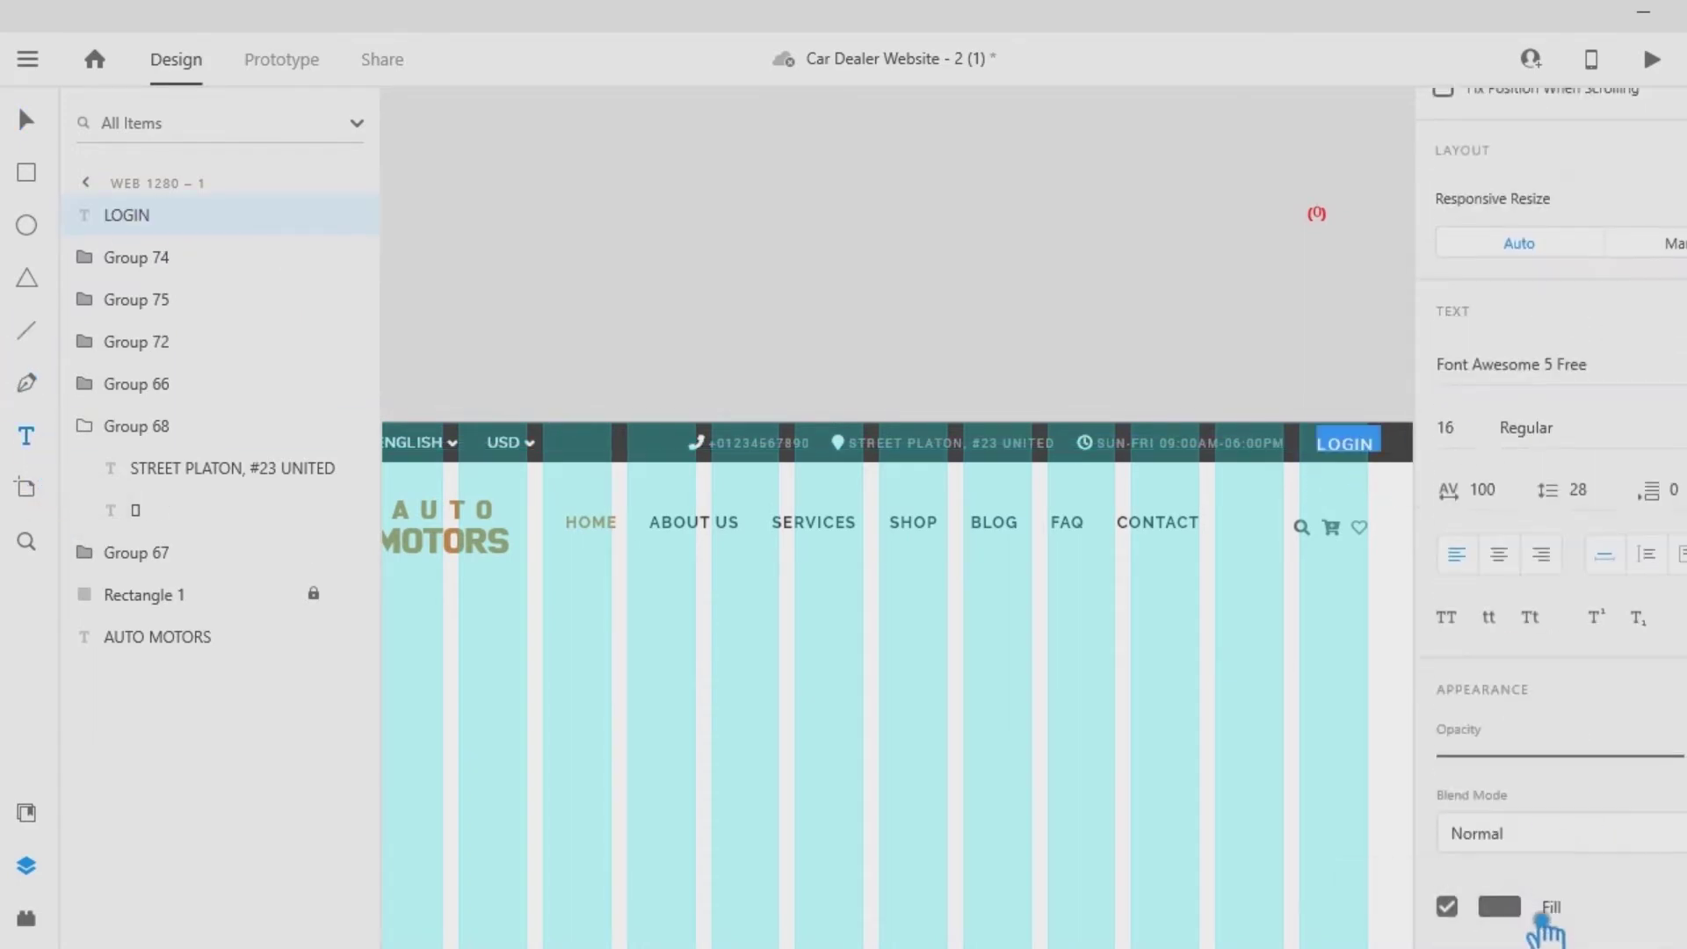
left_click(1501, 906)
left_click(1118, 566)
left_click(1620, 888)
left_click_drag(1470, 431, 1387, 425)
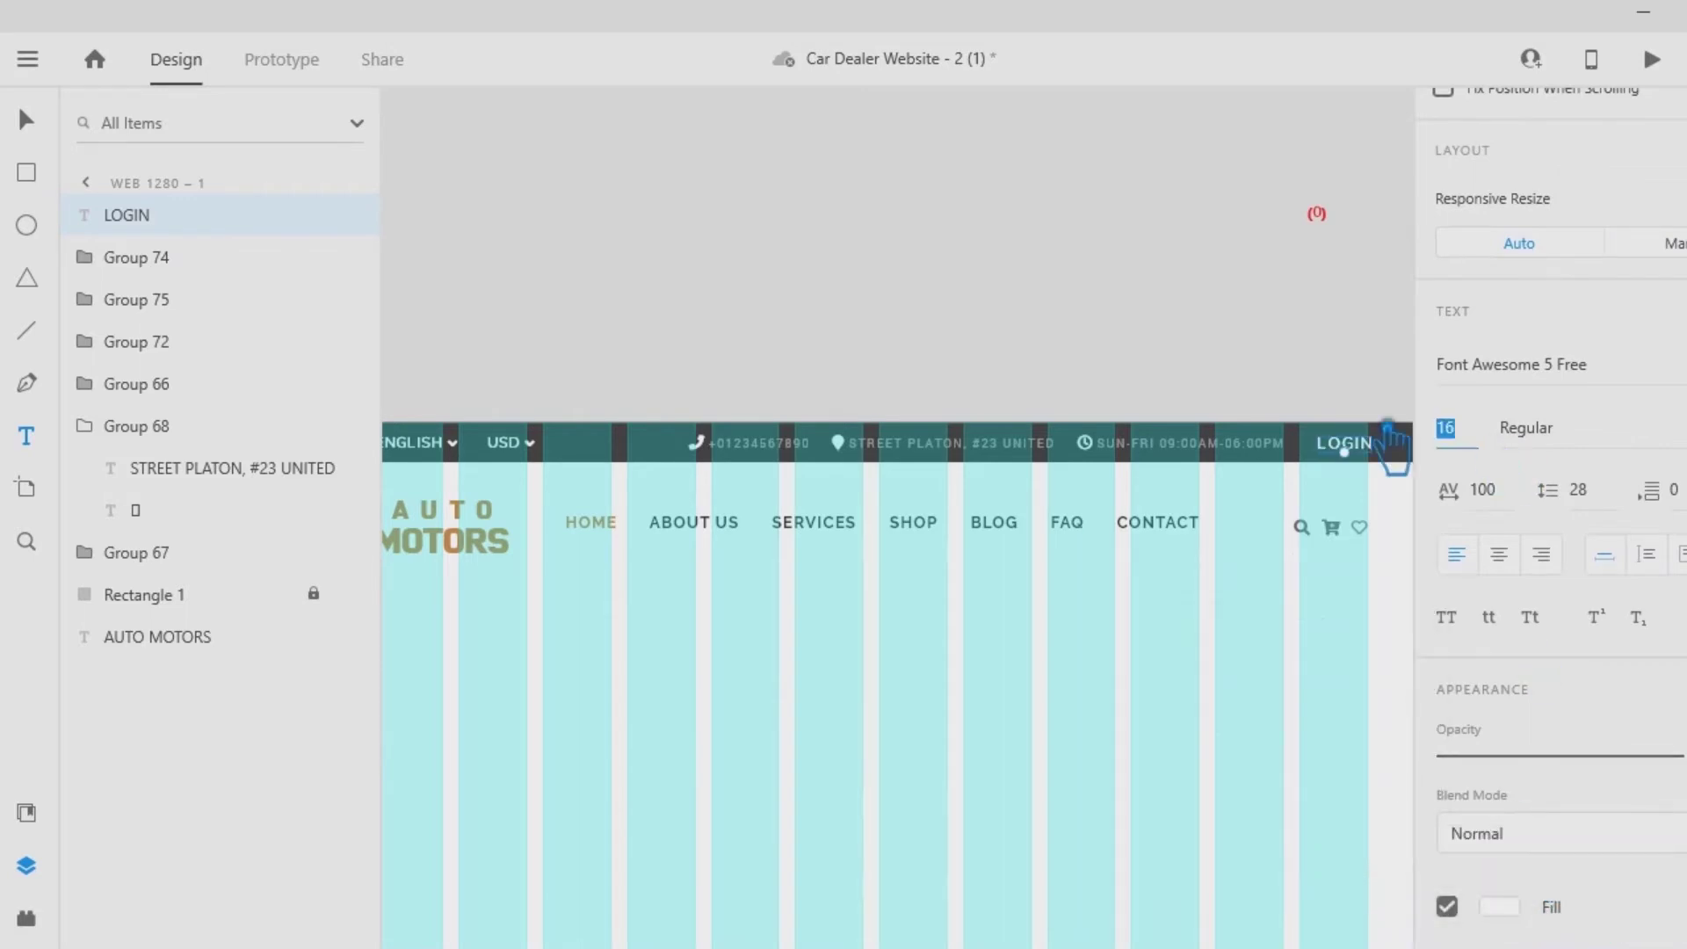
type("14")
key("Return")
left_click(27, 121)
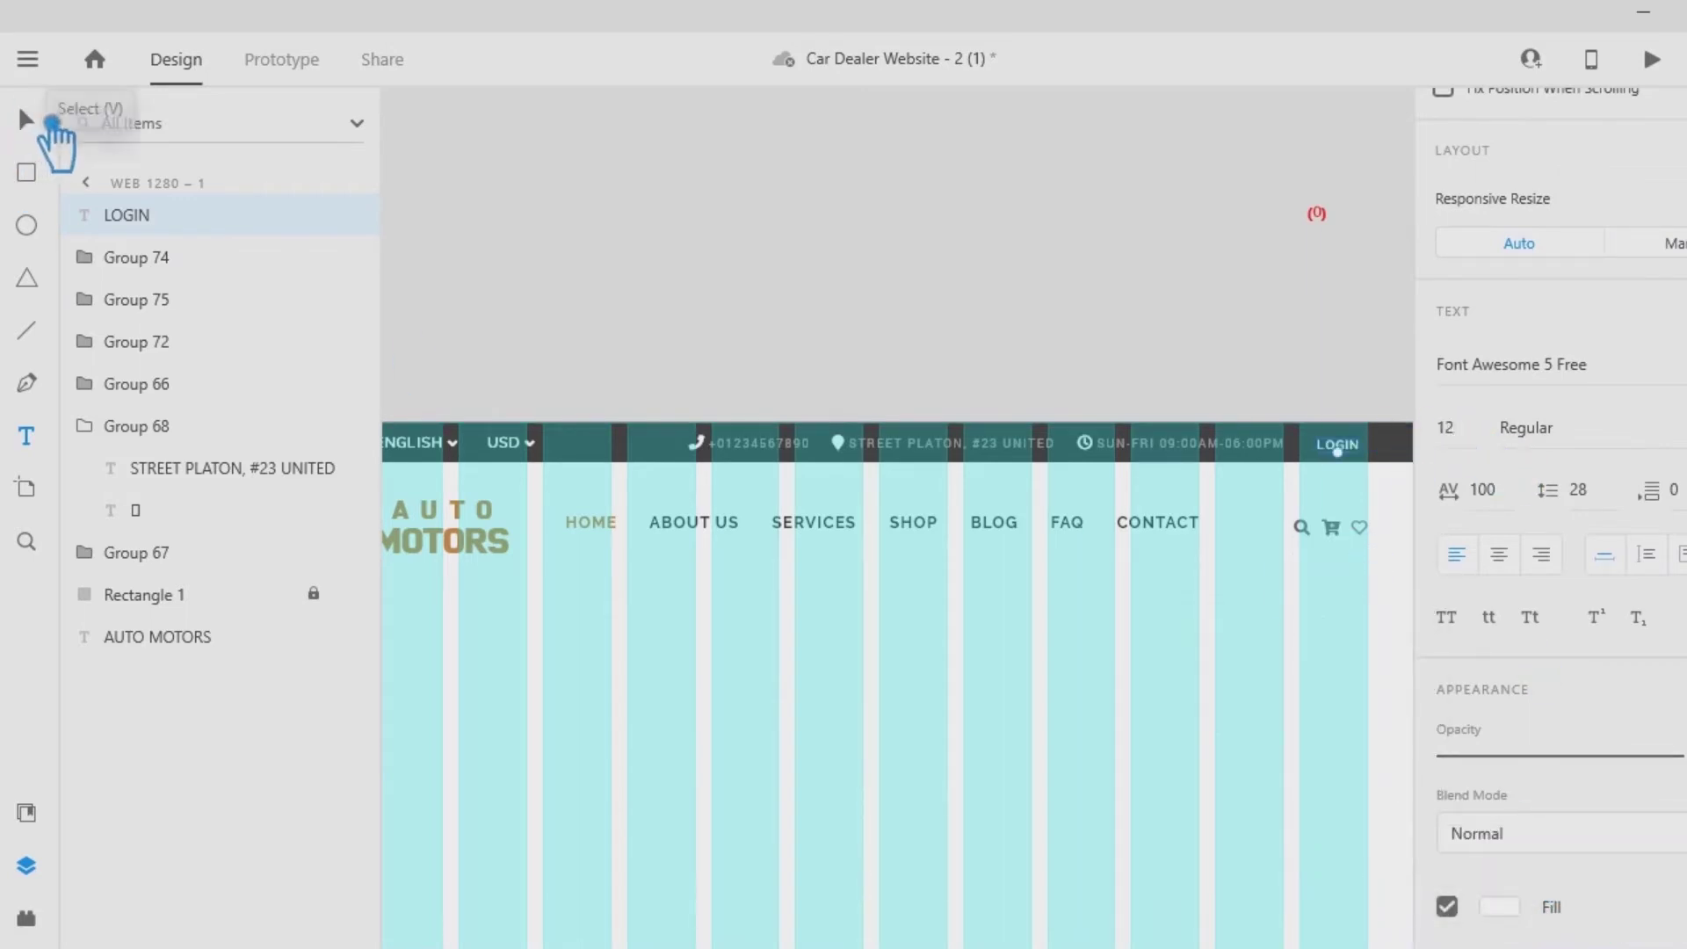
Group the phone, address and opening-hours items and shift the group away from LOGIN.
left_click(1346, 447)
left_click(1180, 447)
left_click(943, 440)
left_click(795, 444, "shift")
left_click(735, 358)
left_click_drag(708, 339, 1195, 457)
key("ctrl+g")
left_click_drag(1025, 447, 975, 449)
left_click(1266, 475)
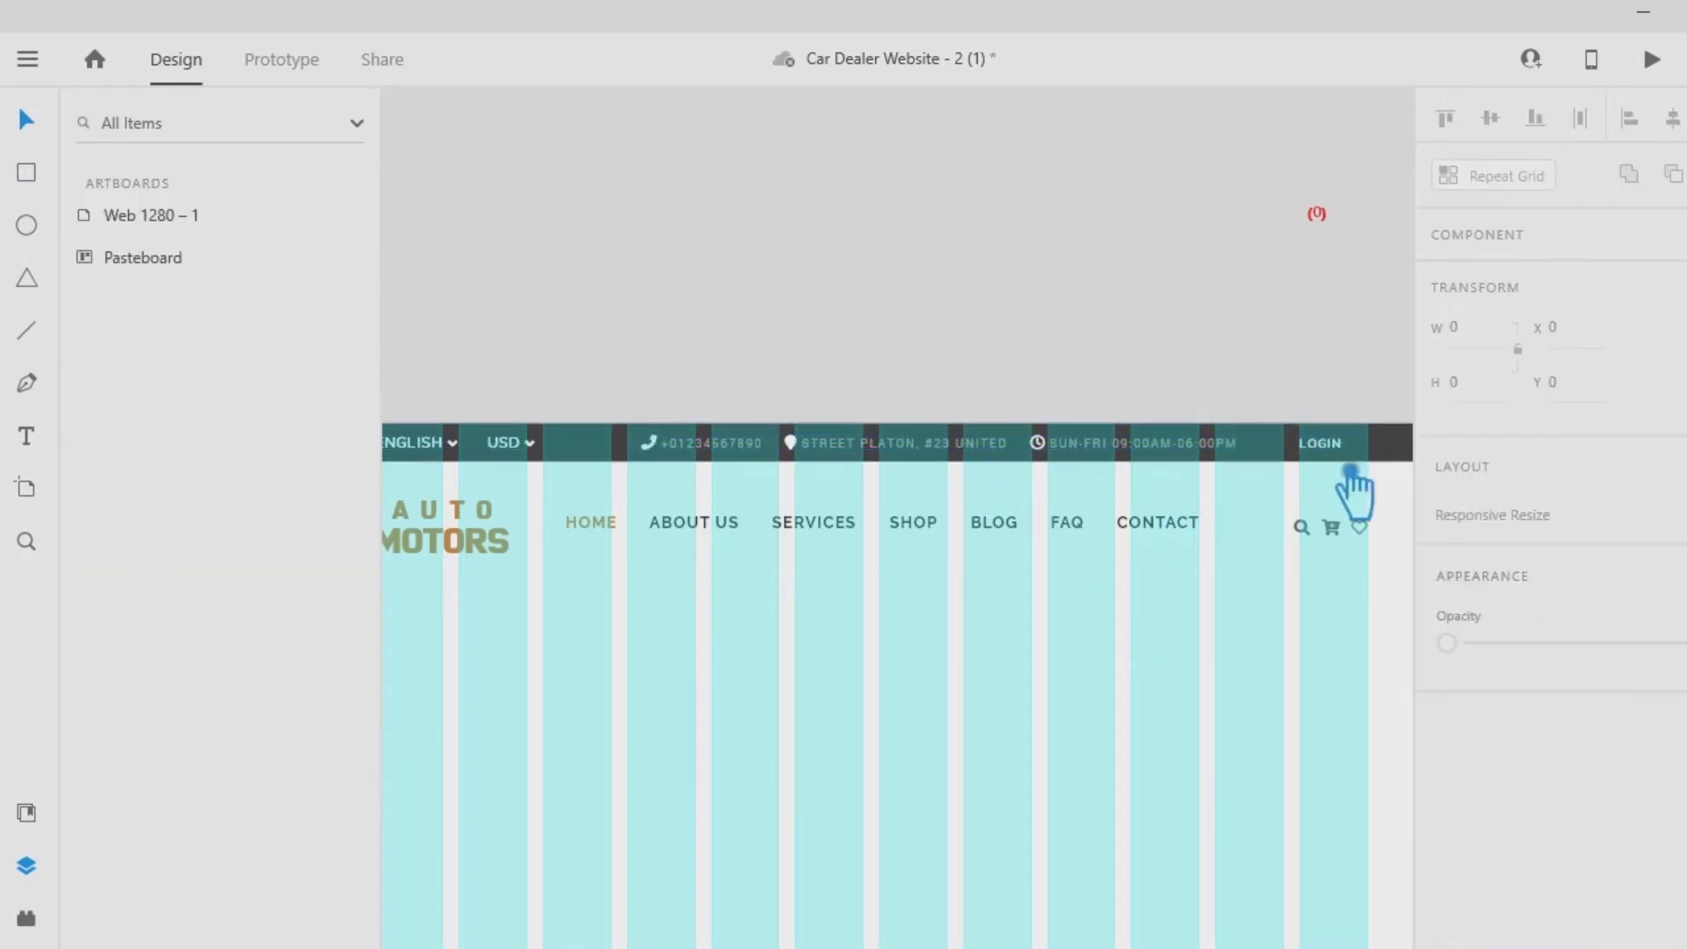
Shift LOGIN slightly toward the opening hours and bring the lock icon from the pasteboard into the top bar beside it.
left_click_drag(1338, 447, 1322, 450)
left_click(1243, 697)
scroll(1145, 513, "up", 8)
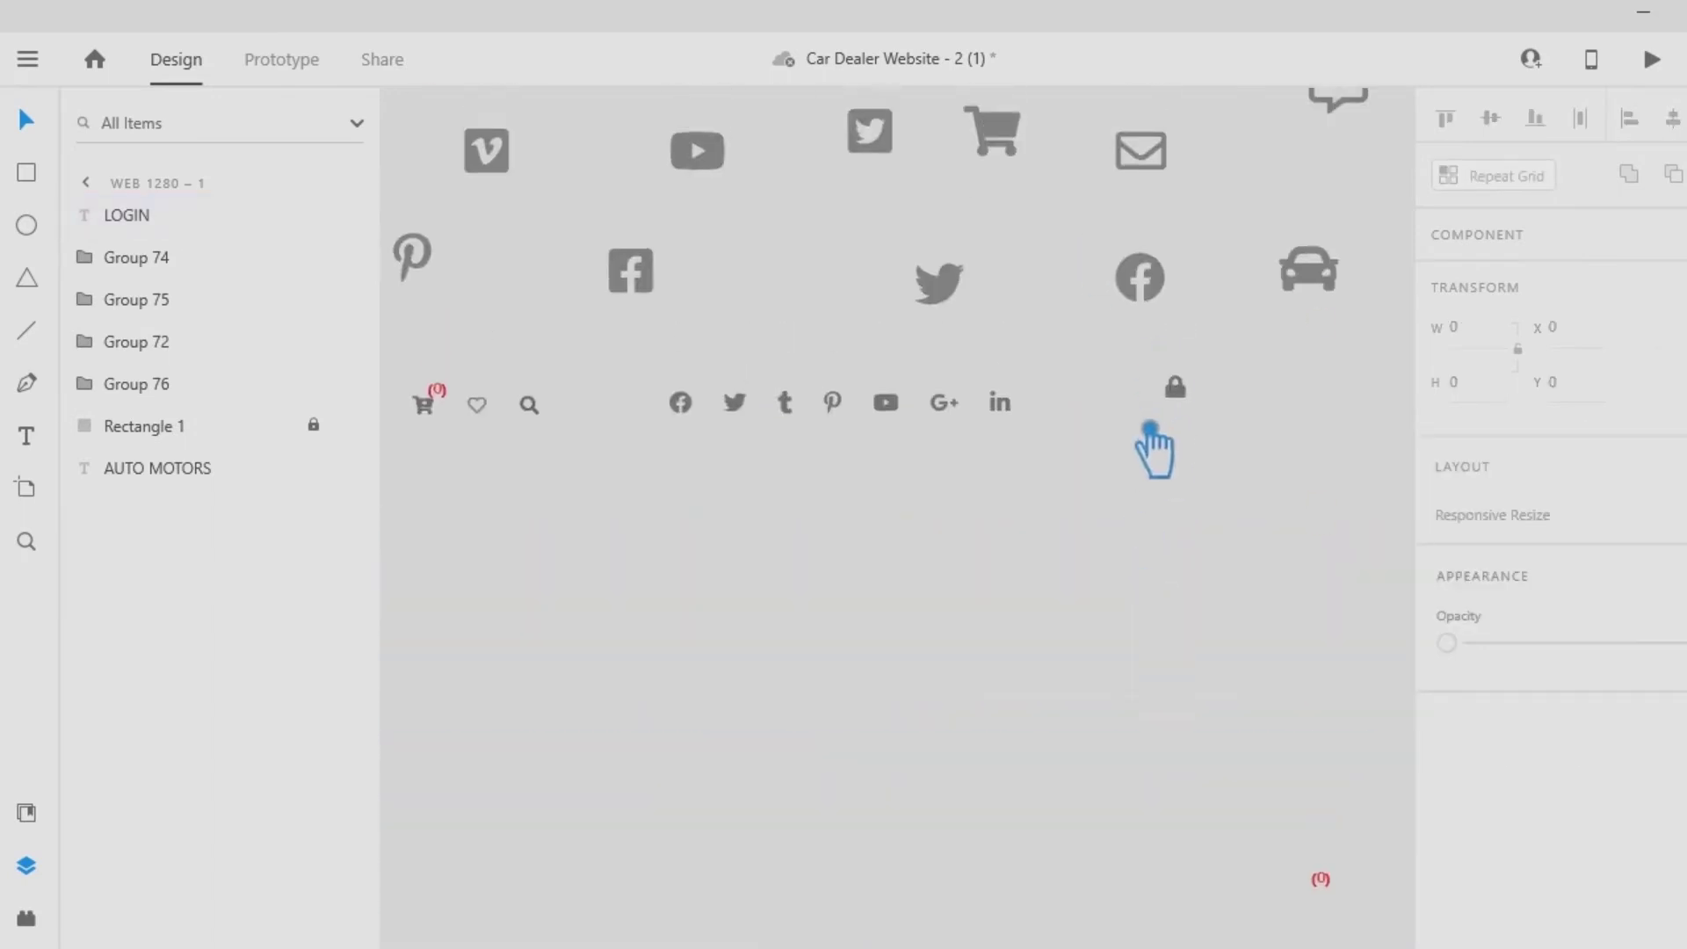
left_click_drag(1206, 427, 1318, 546)
Give the lock icon a white fill and set its size to 14.
scroll(1526, 773, "down", 4)
left_click(1505, 907)
left_click_drag(1188, 620, 1097, 564)
left_click_drag(1480, 429, 1361, 435)
type("14")
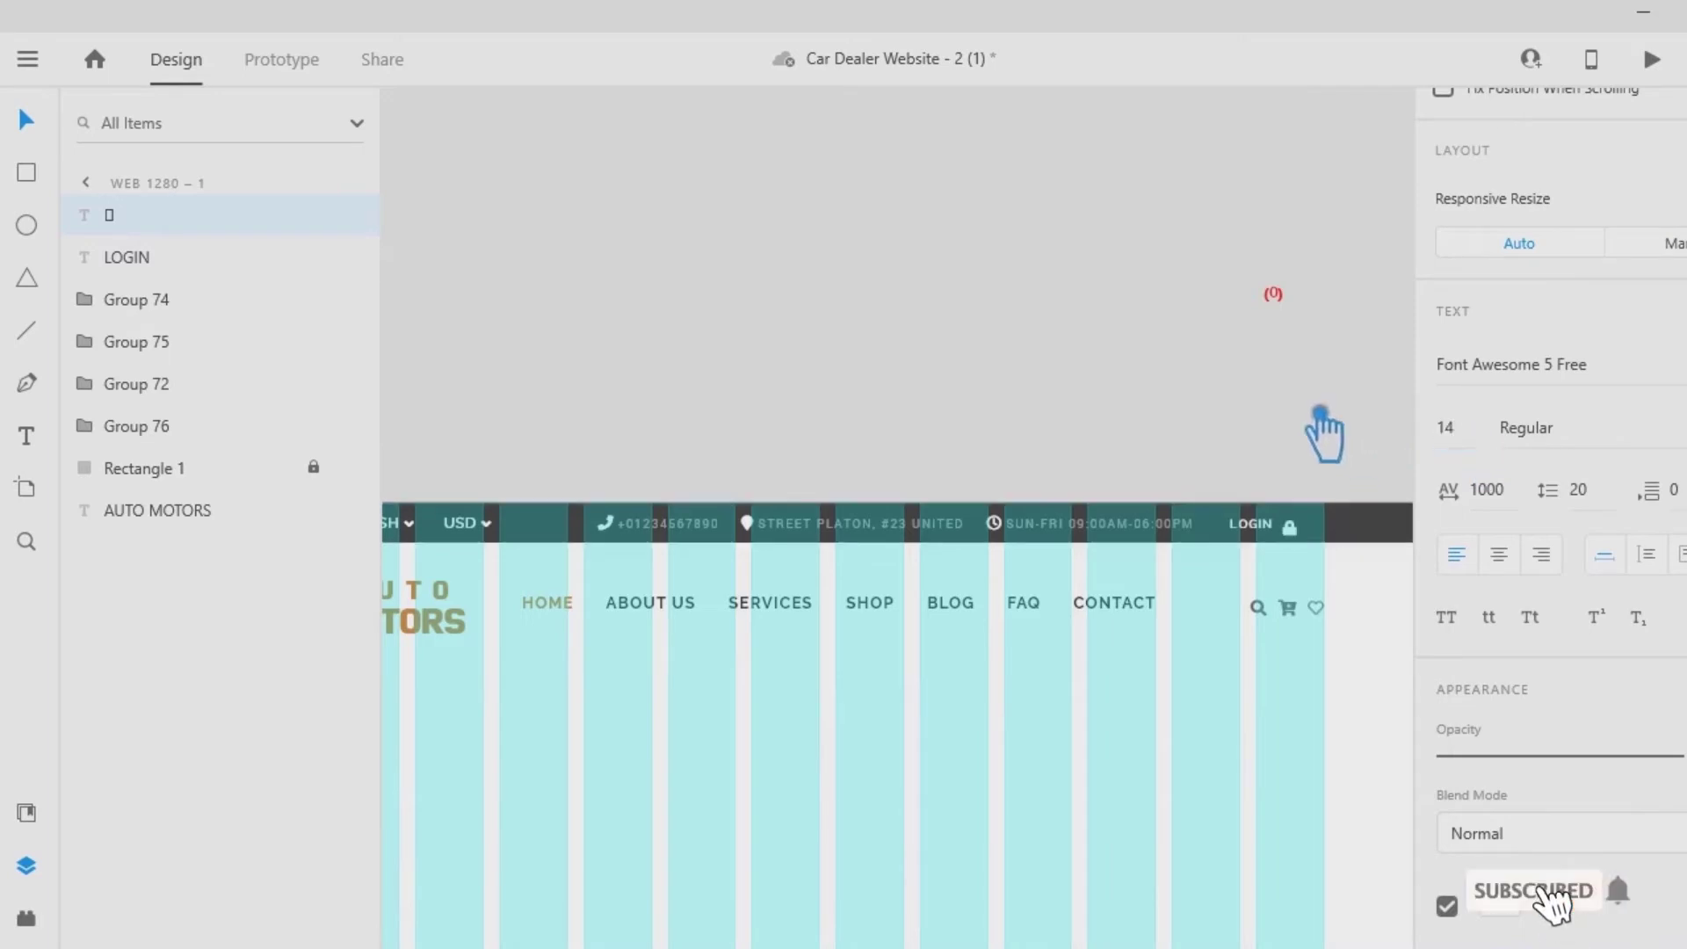
left_click(1201, 422)
left_click(1316, 548)
left_click(1168, 471)
Align LOGIN with the last column's outer edge and move the lock icon in front of the text.
scroll(1168, 471, "up", 5)
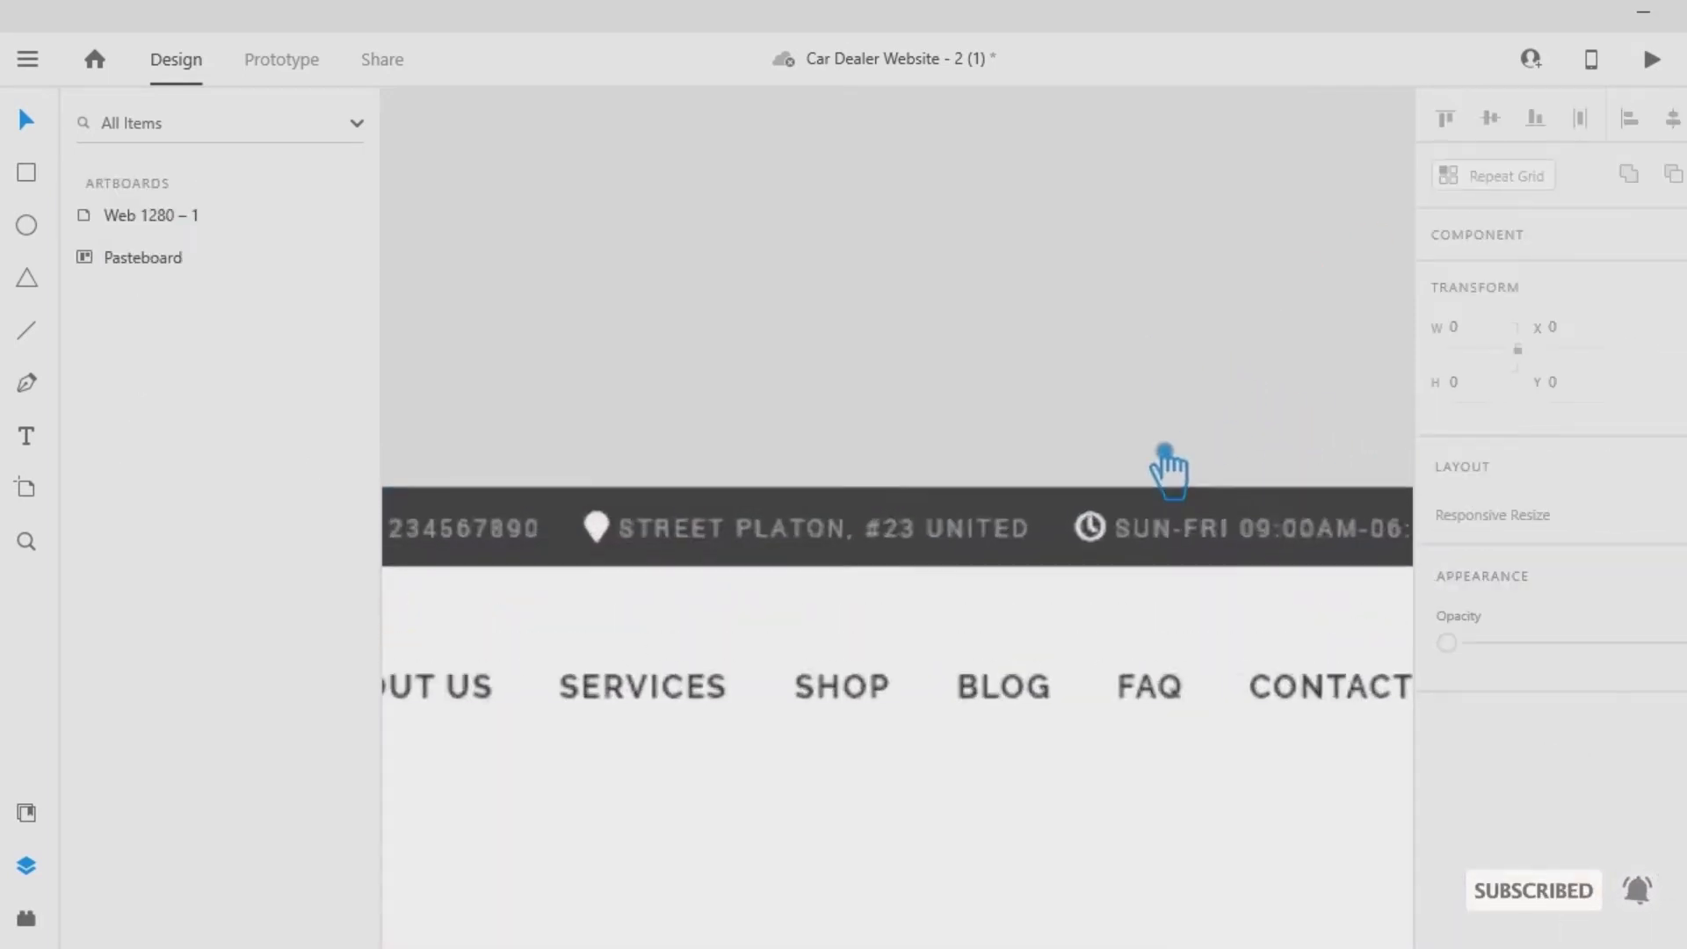
left_click_drag(816, 284, 711, 293)
left_click_drag(1256, 371, 1307, 413)
left_click(1331, 296)
left_click(1257, 255)
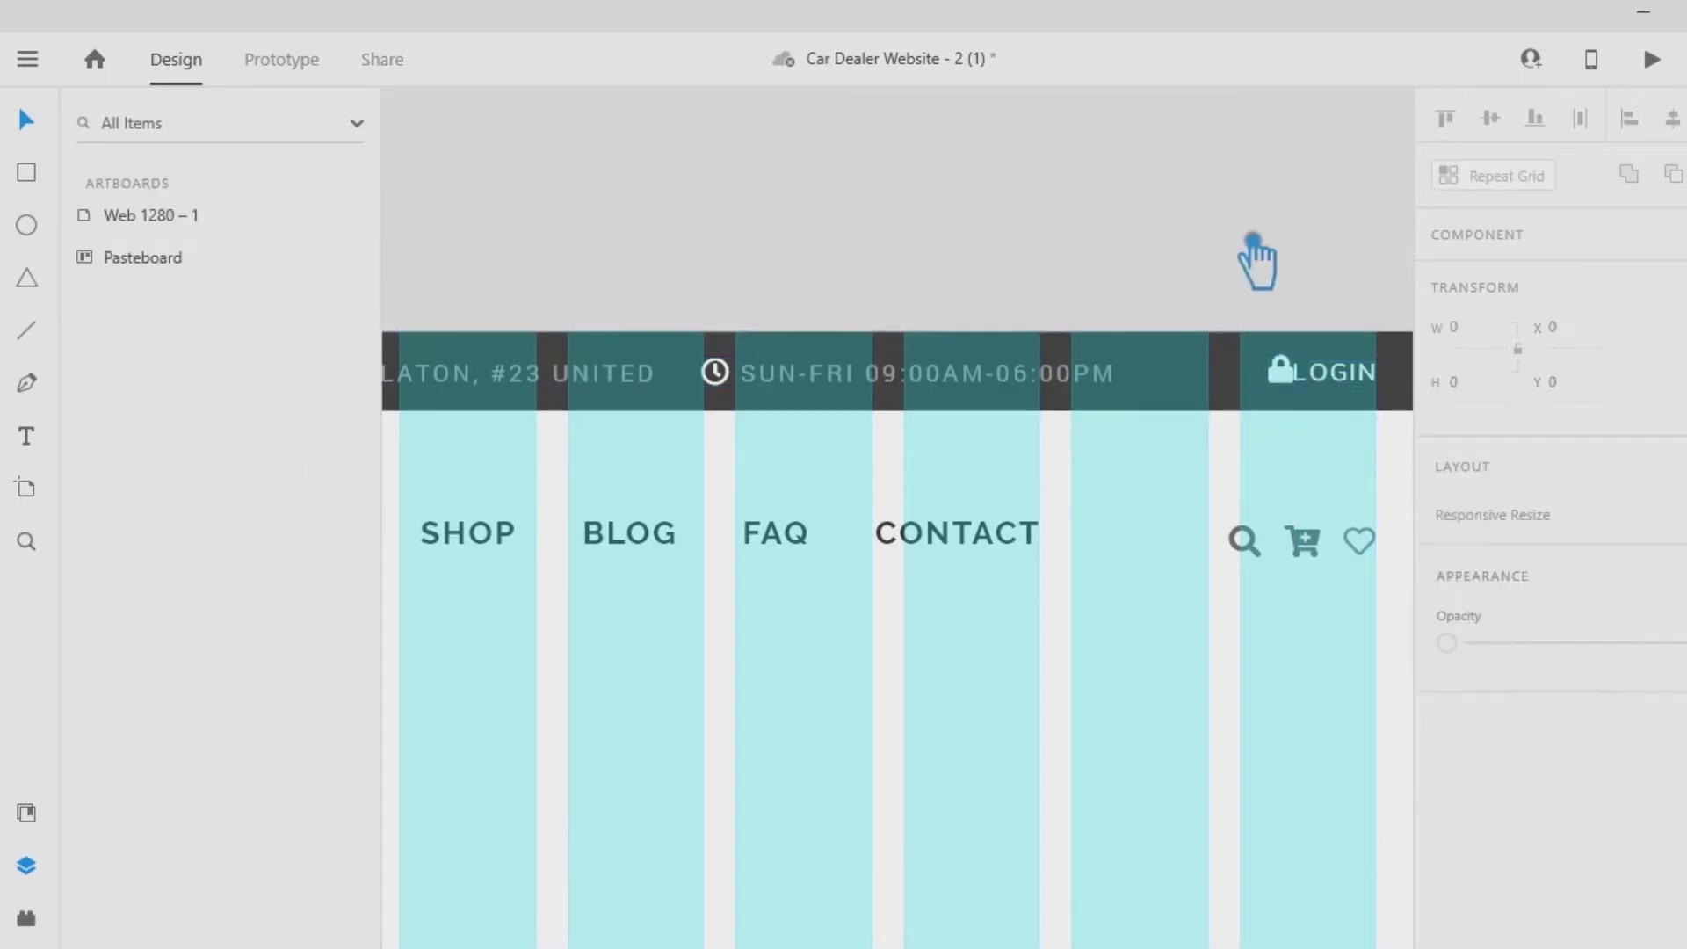
Reduce the lock icon's size slightly and leave a small gap between it and LOGIN.
left_click(1292, 387)
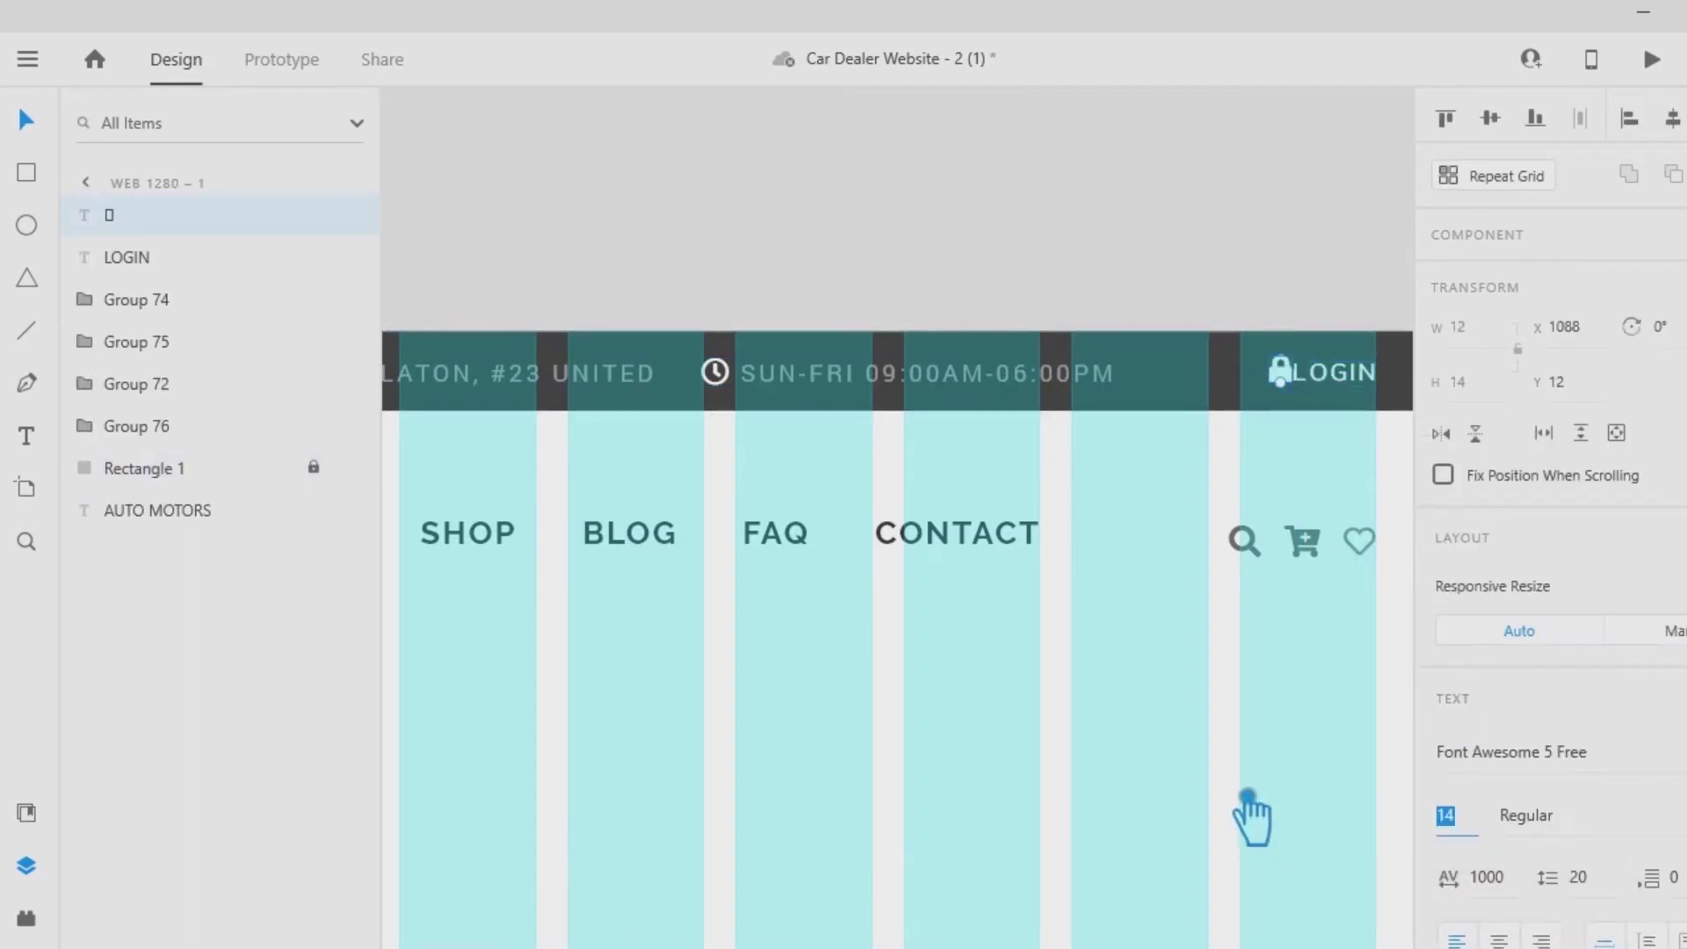
left_click(1415, 816)
left_click(1403, 615)
left_click_drag(1303, 394, 1290, 395)
left_click(1204, 227)
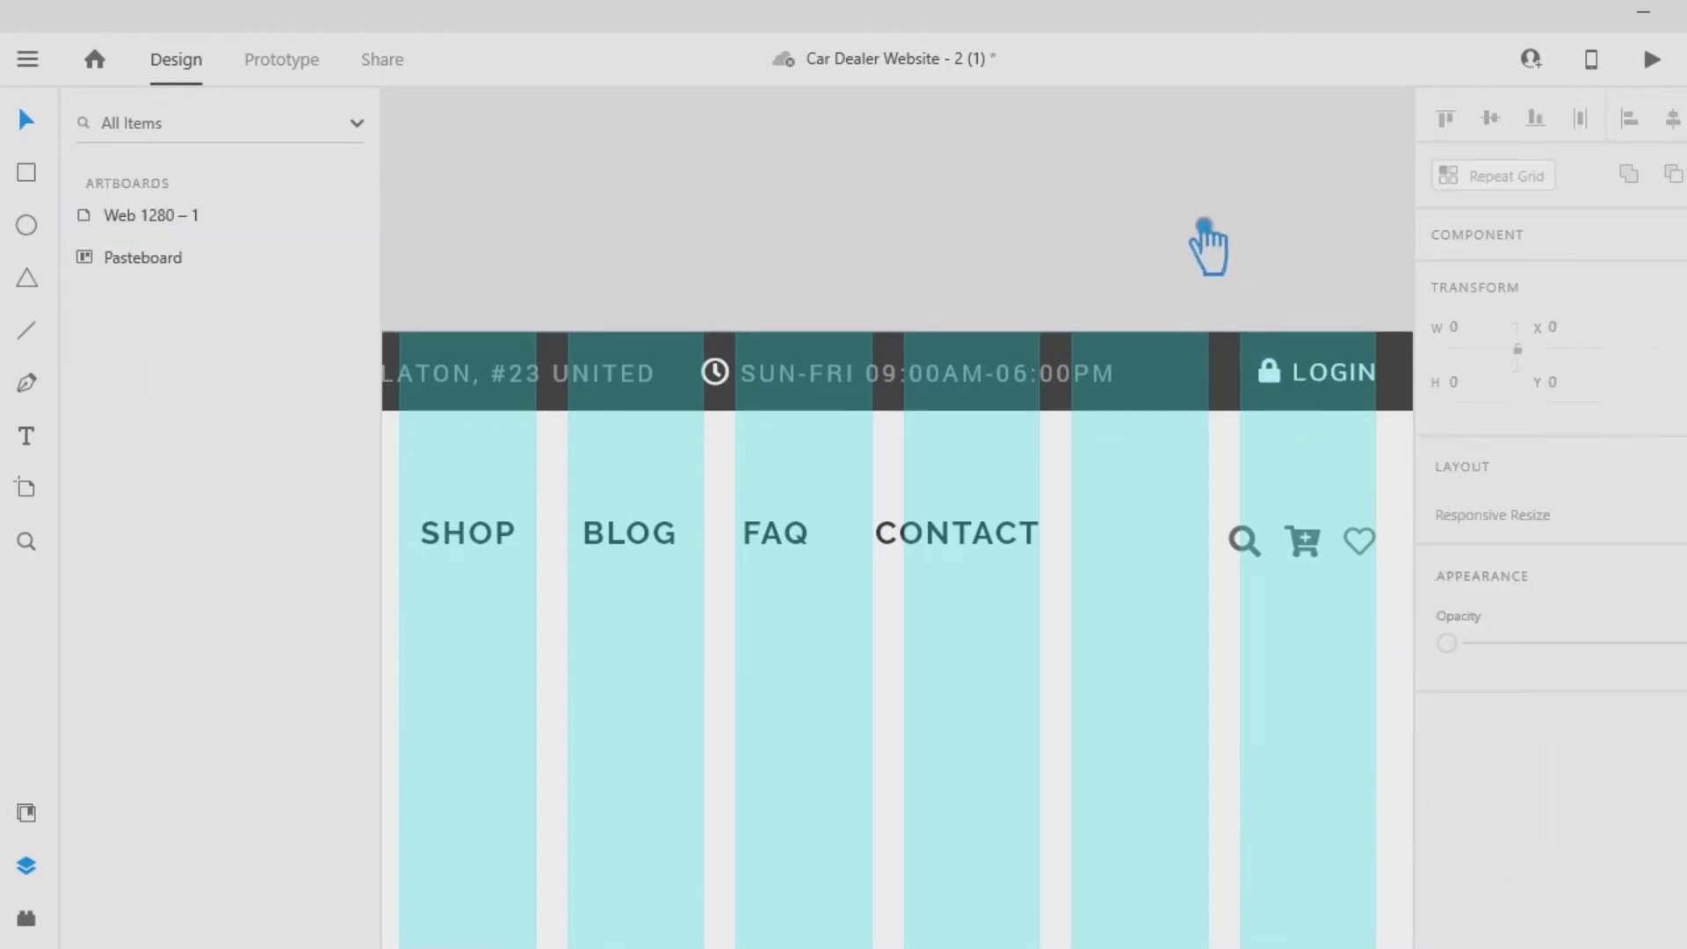
Group the lock icon with the LOGIN text.
left_click_drag(1243, 286, 1399, 411)
key("ctrl+g")
left_click(1099, 201)
Ungroup the combined phone, address and opening-hours group in the top bar.
key("ctrl+minus")
left_click(914, 431)
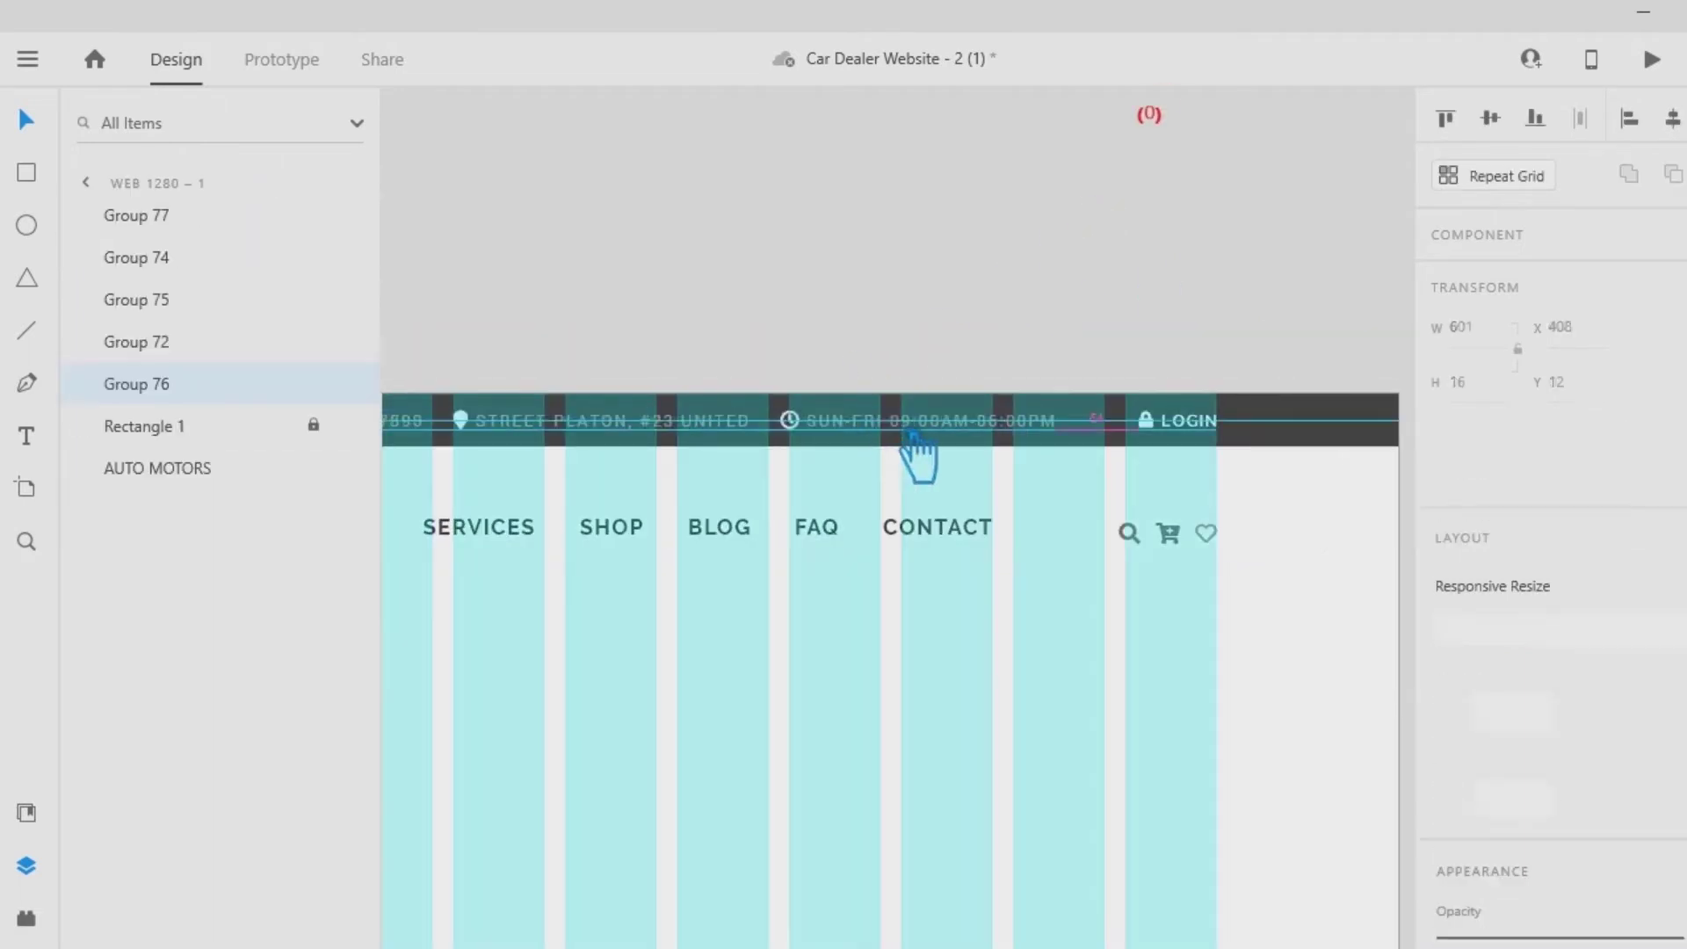
right_click(958, 430)
left_click(1071, 538)
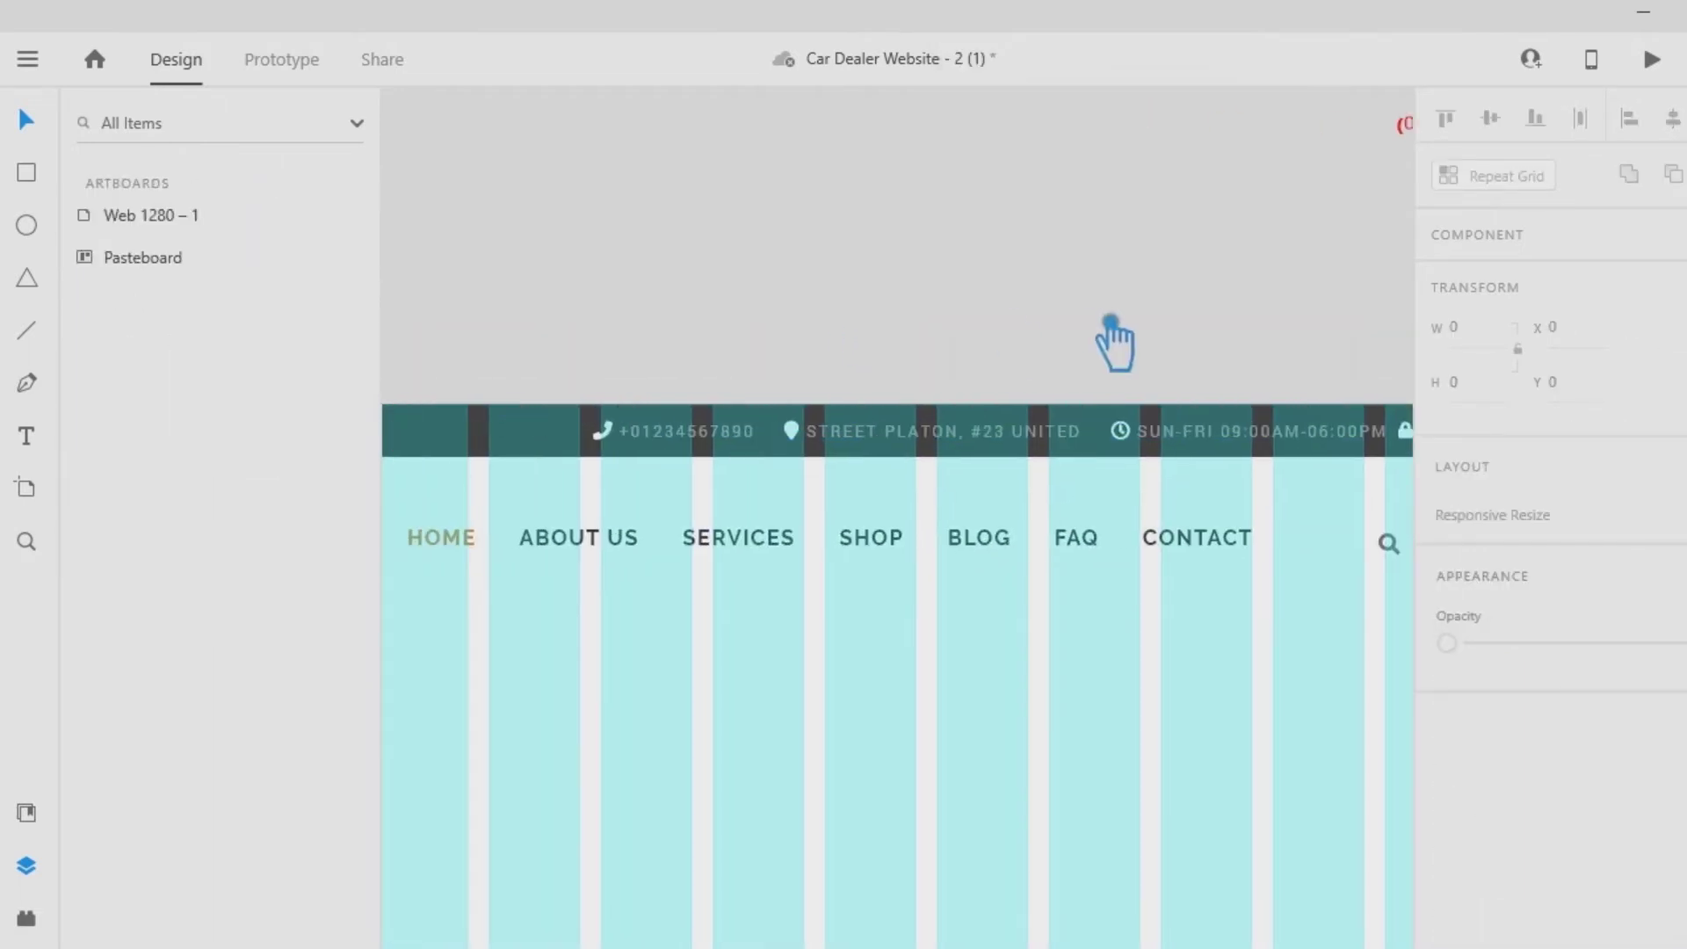
Move the phone item farther from the address and distribute the phone, address, opening-hours and LOGIN items evenly.
left_click_drag(1111, 322, 1044, 313)
left_click_drag(637, 428, 533, 443)
left_click_drag(434, 309, 1376, 464)
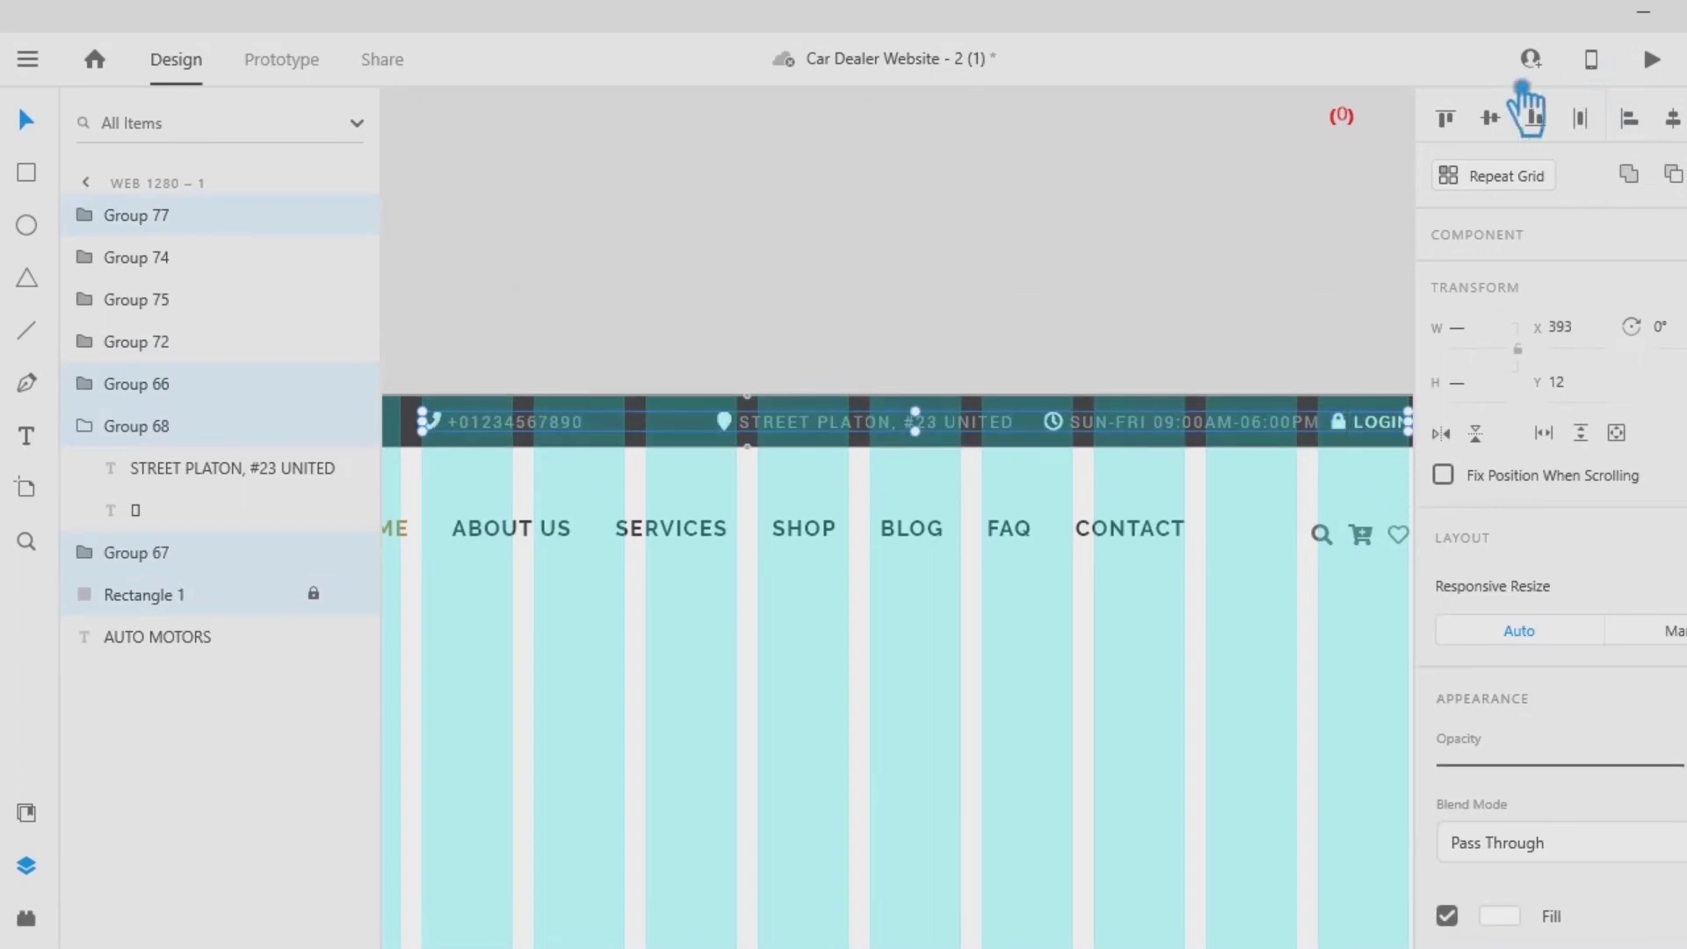
left_click(1600, 120)
left_click(1318, 221)
Nudge the phone, address and opening-hours items together toward LOGIN.
key("ctrl+minus")
left_click_drag(1118, 271, 1133, 208)
left_click(665, 383)
left_click(835, 386, "shift")
left_click(1073, 392, "shift")
key("Right")
key("Right")
key("Right")
key("Right")
key("Right")
key("Right")
key("Right")
key("Right")
key("Right")
key("Right")
key("Right")
key("Right")
key("Right")
key("Right")
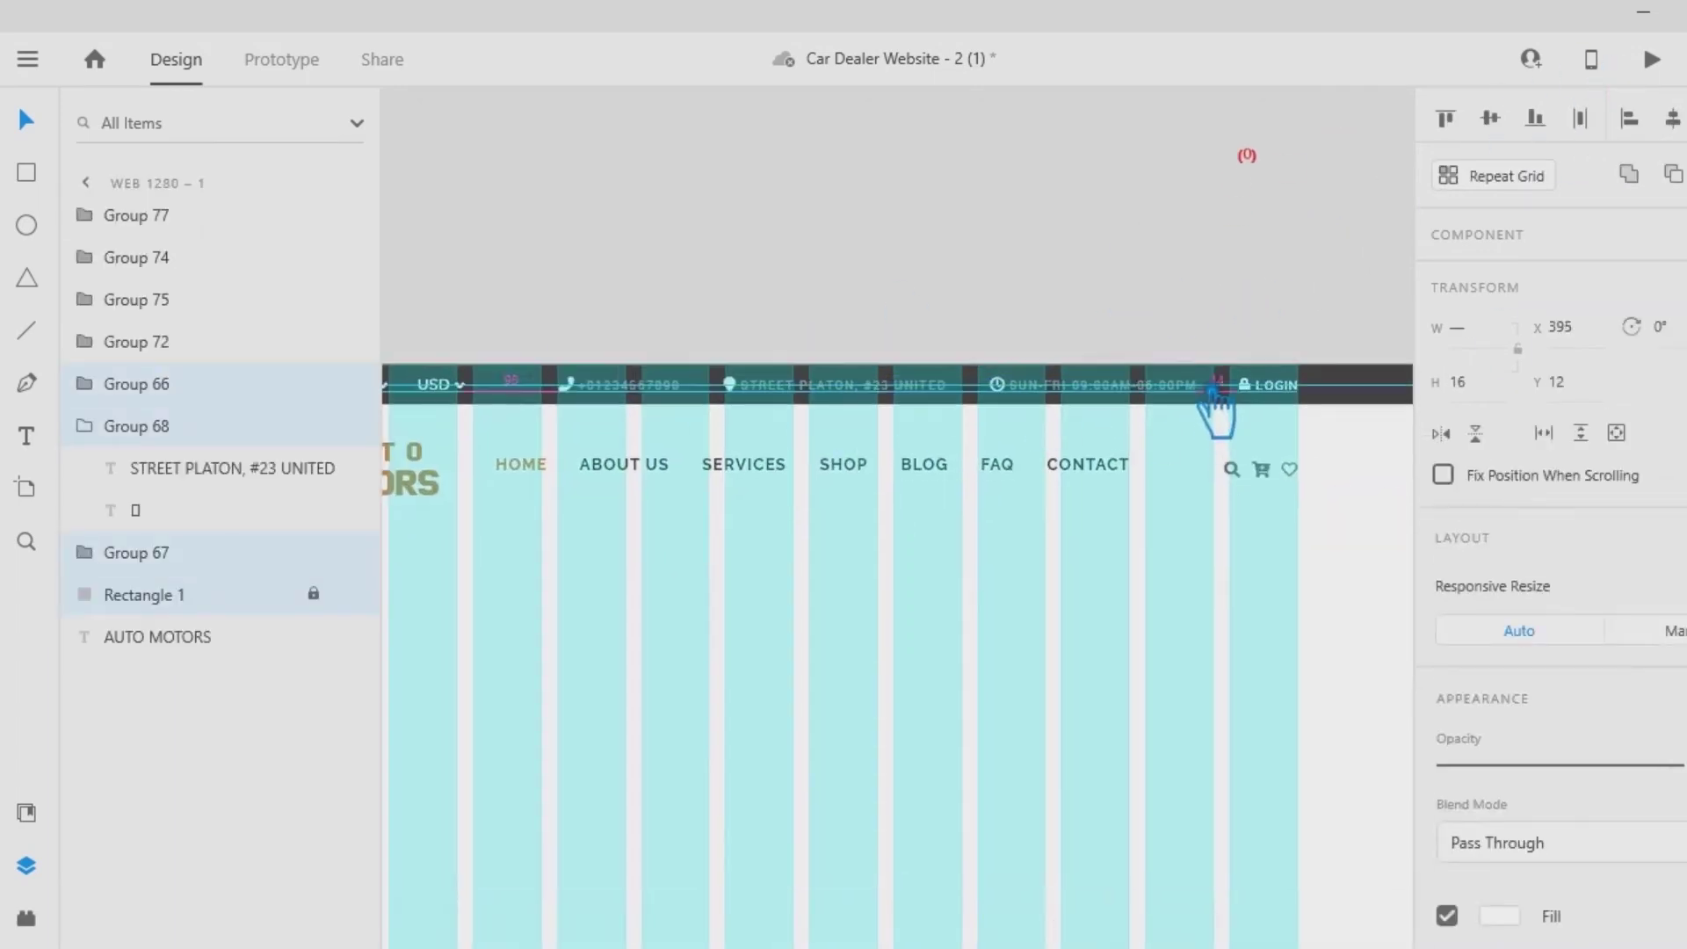
Distribute the phone, address, opening-hours and LOGIN items evenly again with tighter spacing.
left_click_drag(541, 297, 836, 408)
left_click(697, 331)
left_click_drag(540, 335, 1308, 445)
left_click(1661, 117)
left_click(1580, 119)
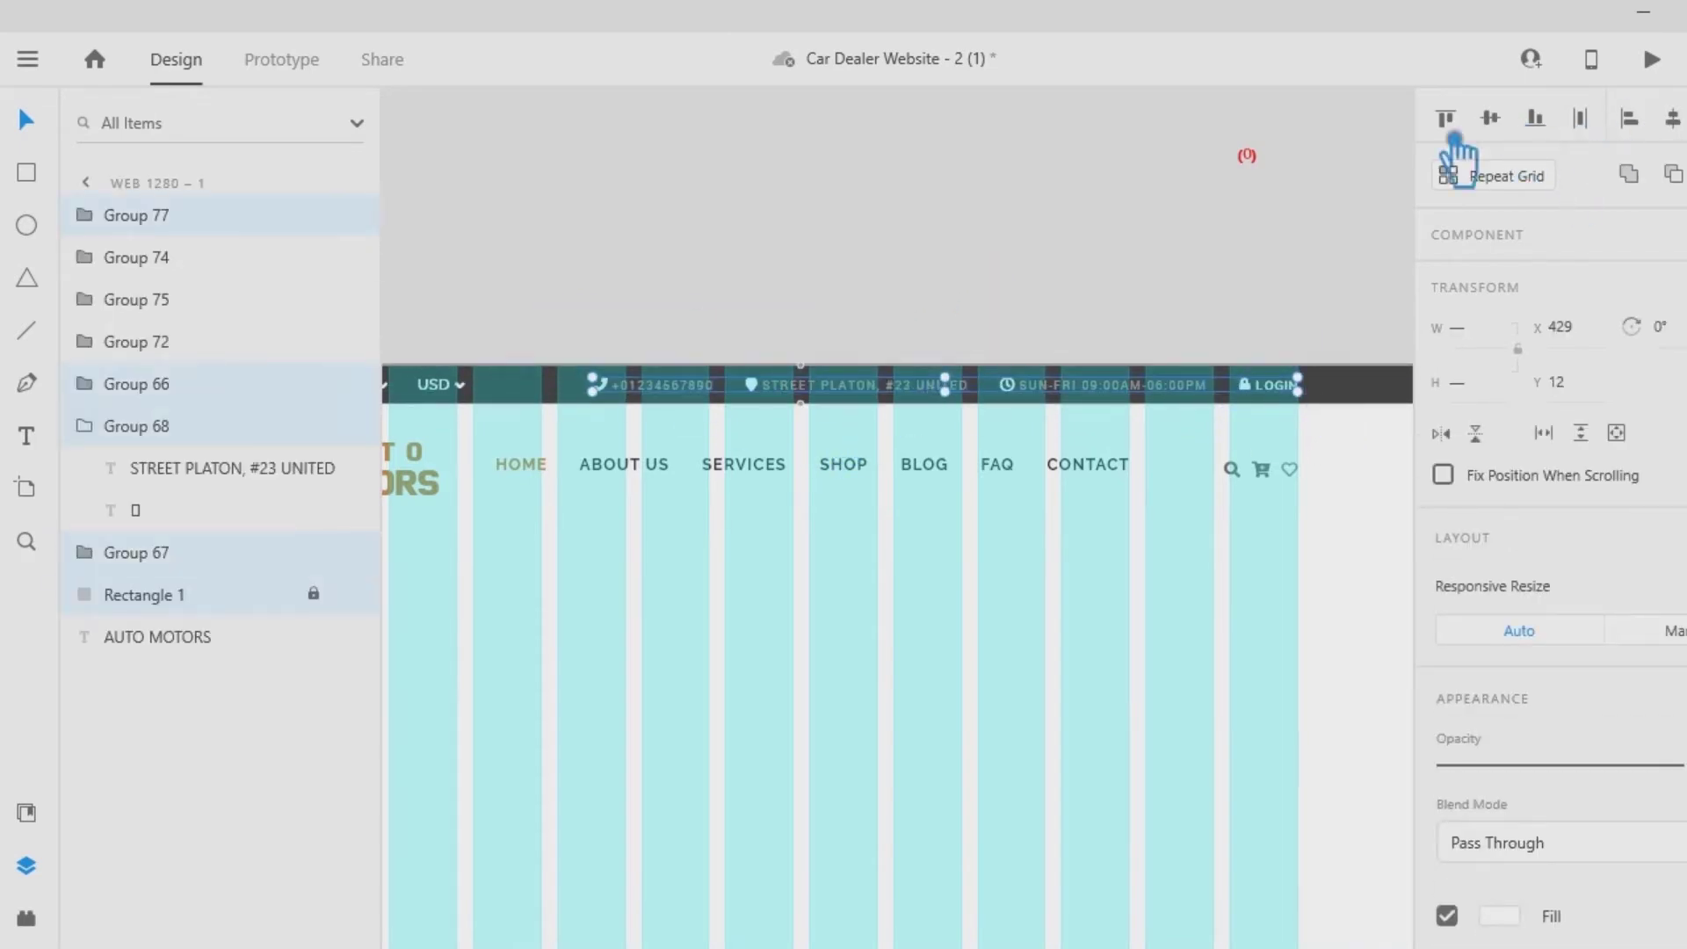
left_click(1322, 330)
Move the opening hours slightly away from LOGIN and even out the spacing of the three contact items.
left_click_drag(1142, 392, 1150, 353)
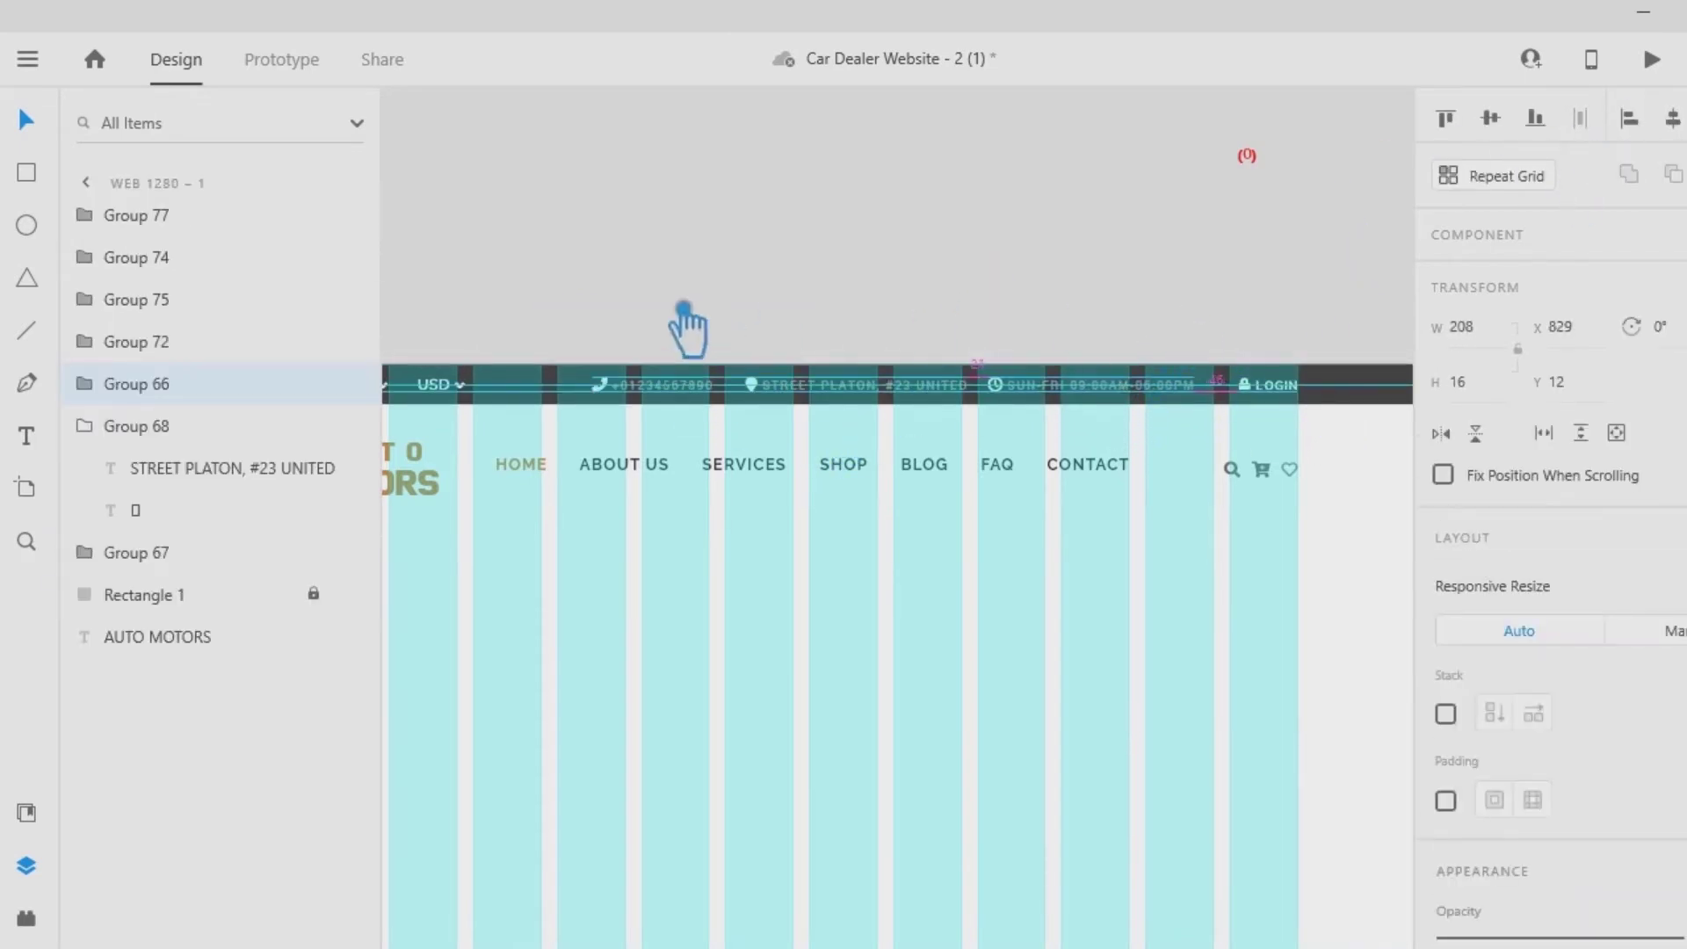
left_click_drag(685, 329, 1142, 406)
left_click(1093, 254)
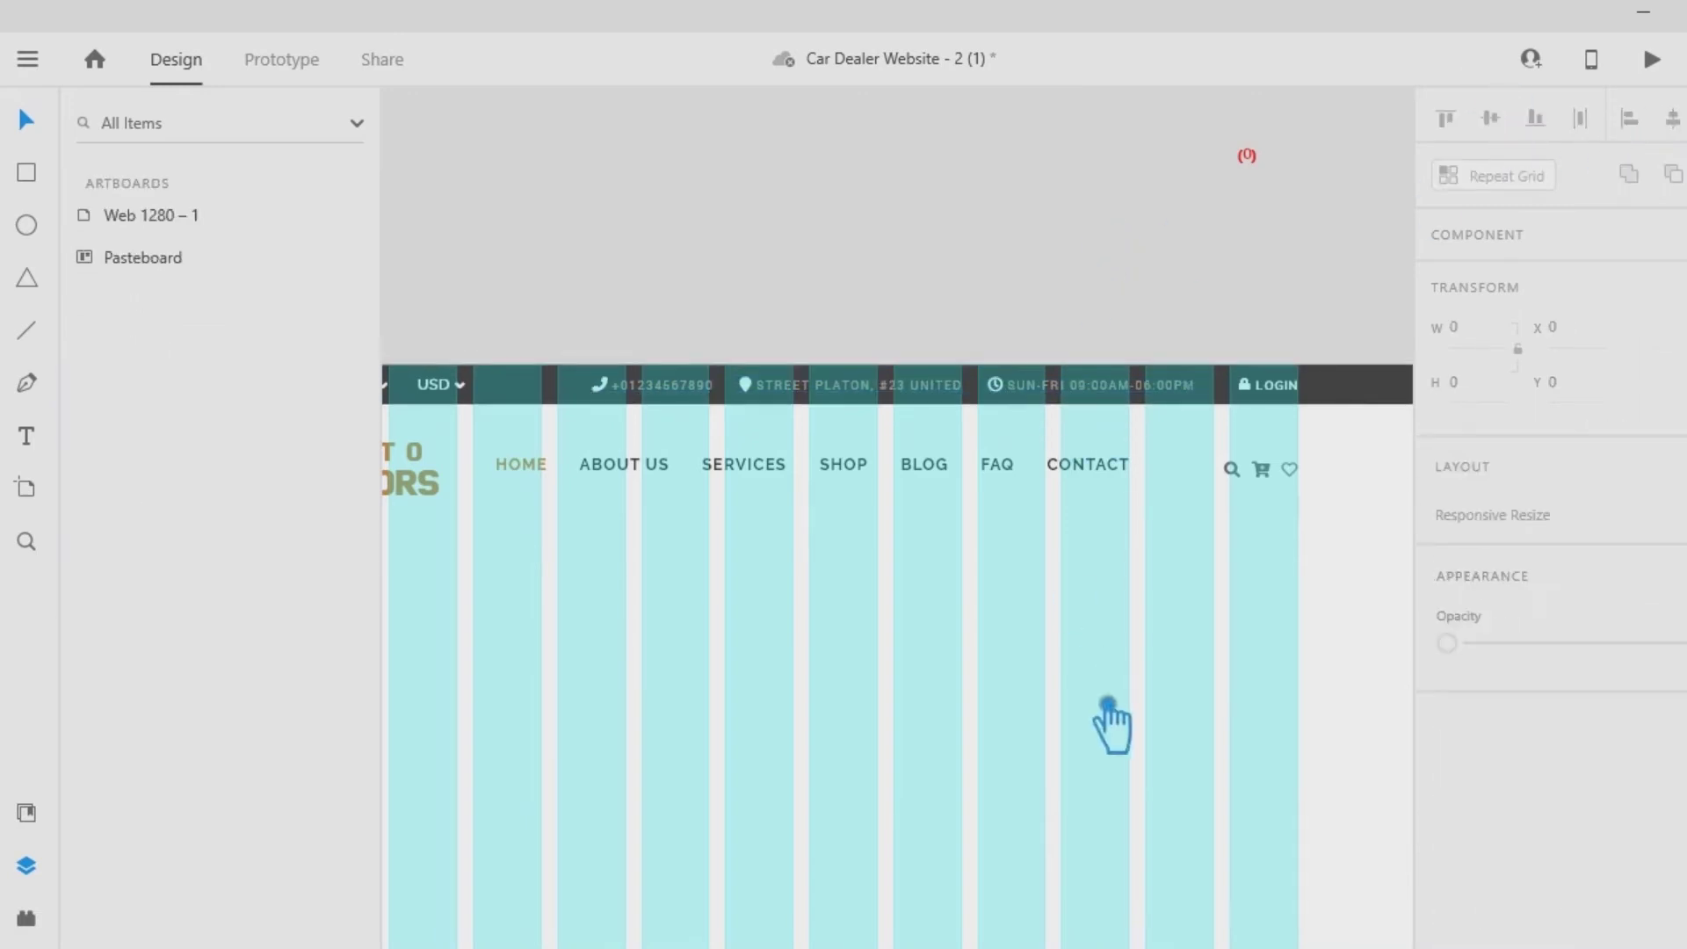
Align the top bar items to a common vertical middle.
left_click_drag(1109, 704, 1163, 686)
left_click_drag(1377, 379, 559, 372)
left_click(1491, 117)
left_click(1173, 167)
Ungroup the language and currency selectors and move the USD selector farther from ENGLISH.
left_click(527, 373)
right_click(510, 380)
left_click(594, 539)
left_click(513, 371)
key("shift+Left")
key("Right")
left_click(847, 230)
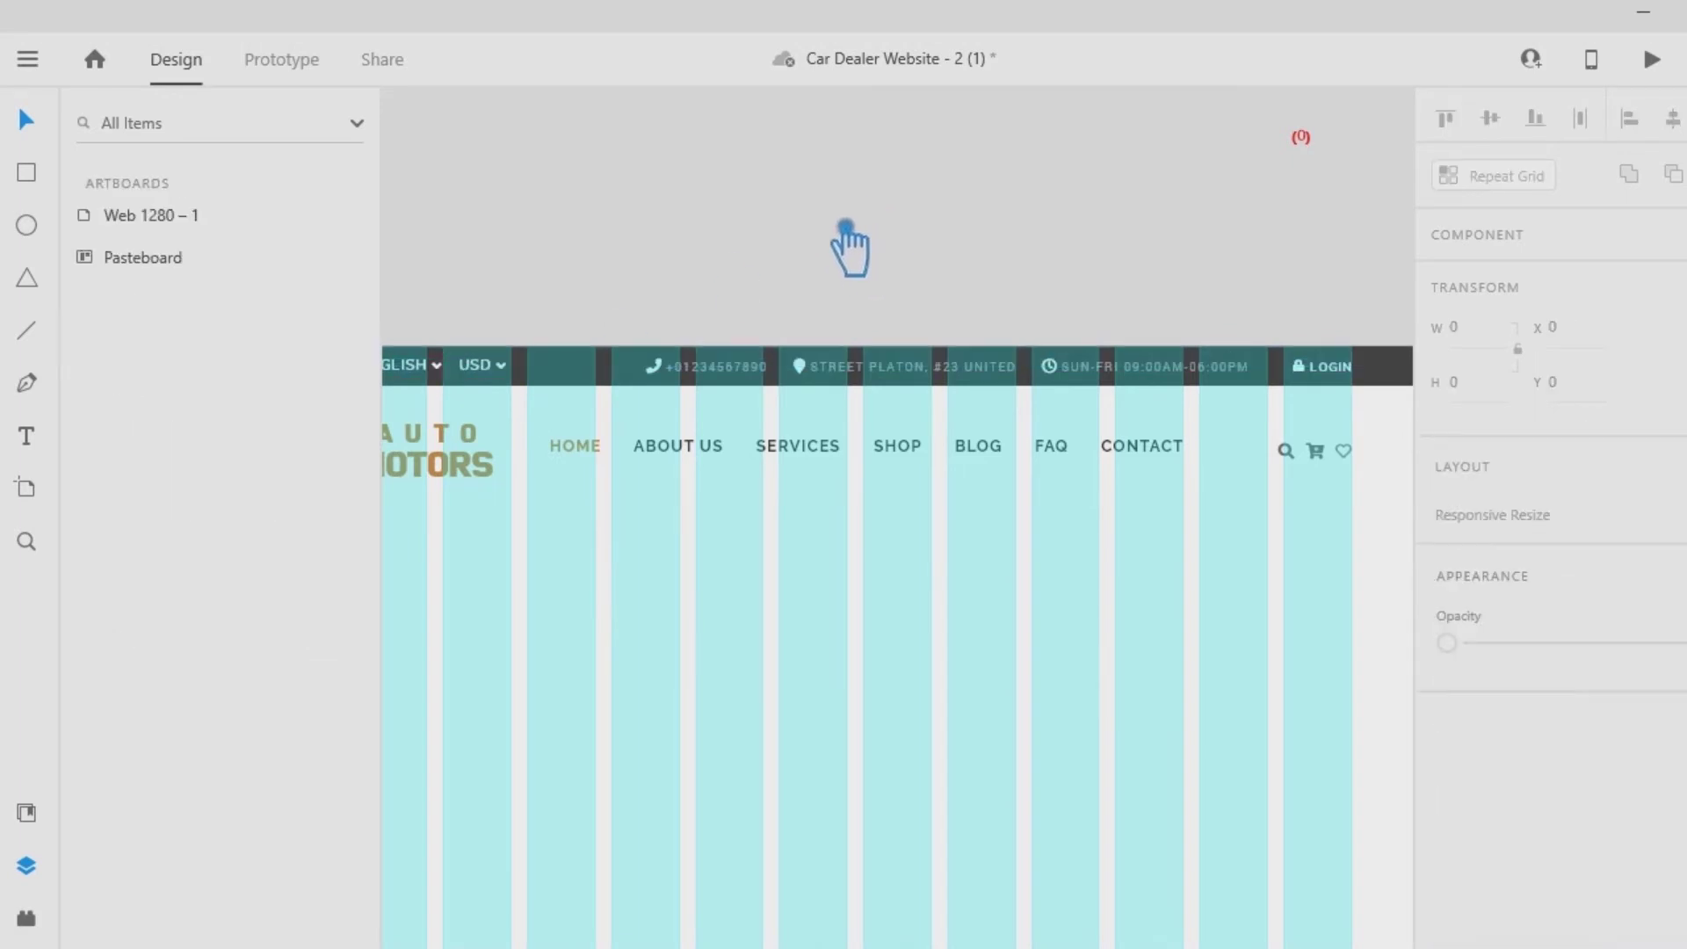
left_click_drag(520, 384, 538, 369)
left_click(726, 286)
Move the USD selector slightly back toward ENGLISH in the top bar.
scroll(830, 308, "left", 3)
scroll(831, 307, "down", 1)
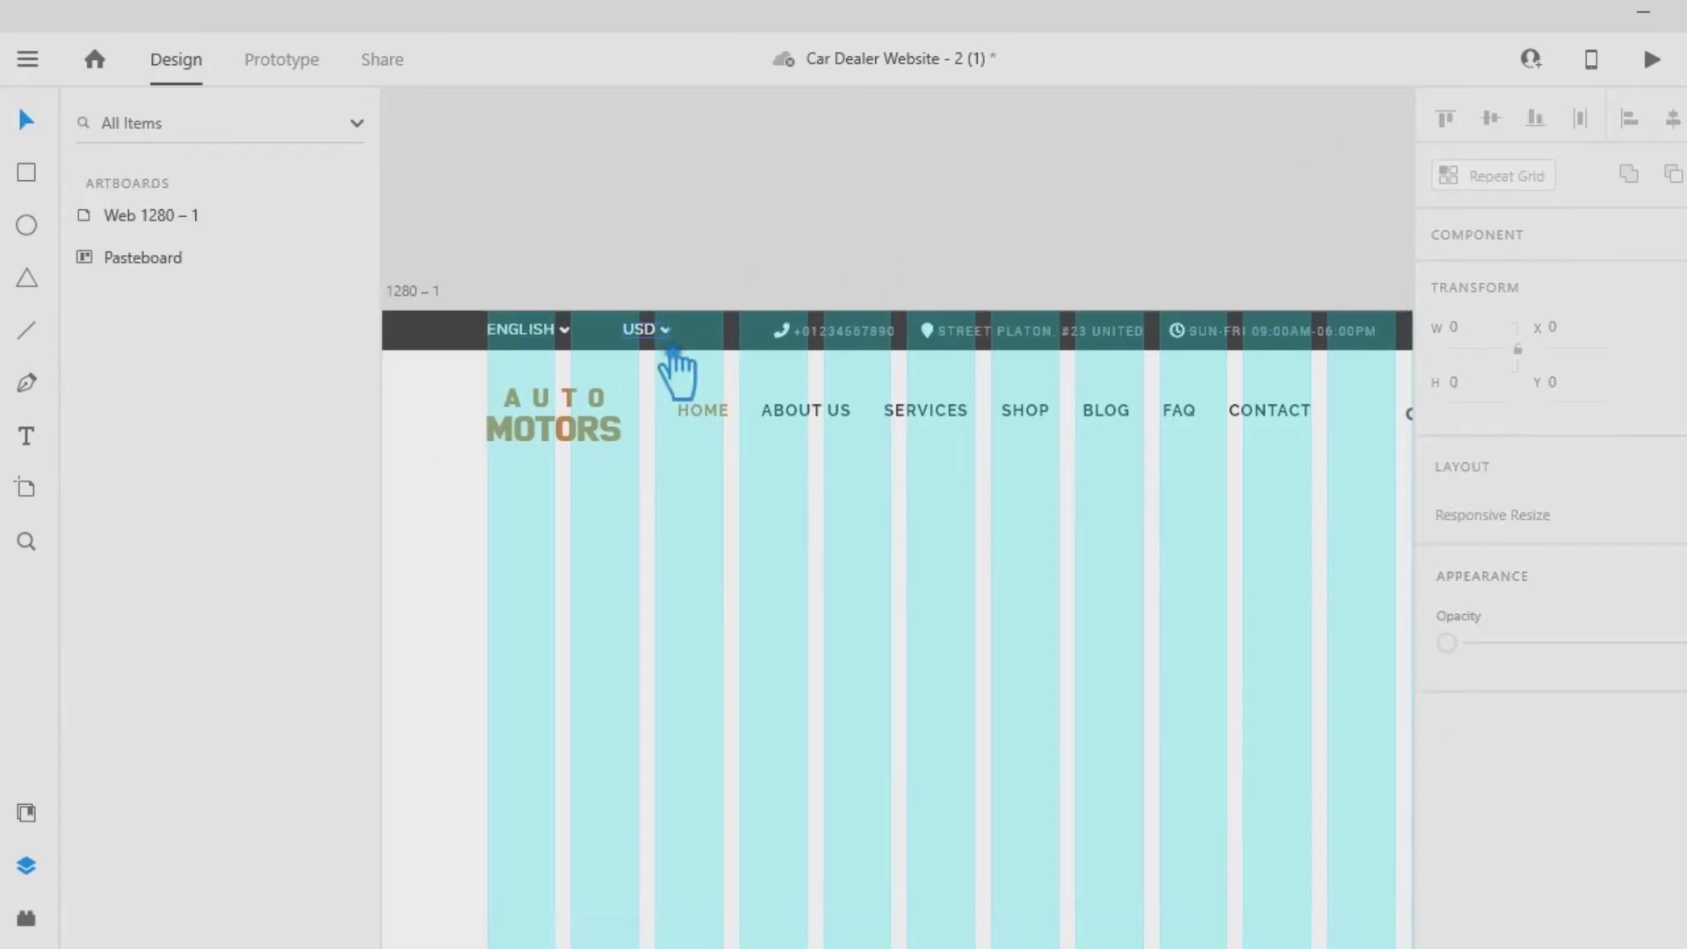
left_click(654, 329)
left_click(1023, 603)
left_click_drag(1022, 602, 970, 505)
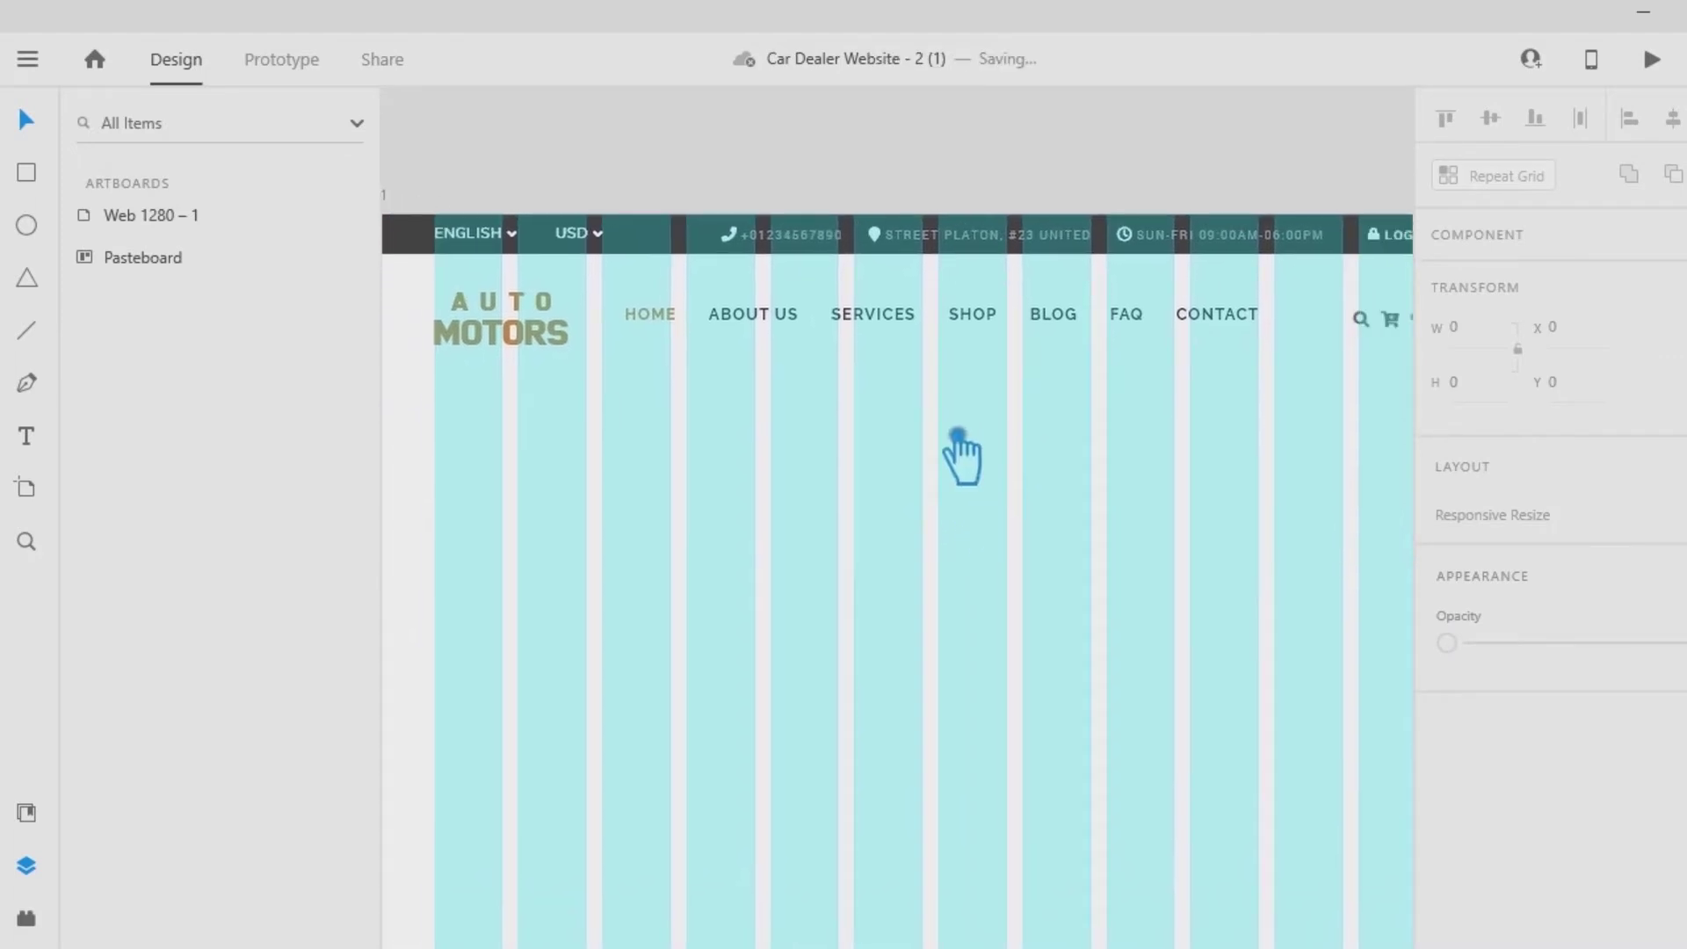
Draw a full-width 1280 × 624 rectangle below the navigation row and extend the artboard height to 1330.
key("ctrl+0")
left_click(48, 188)
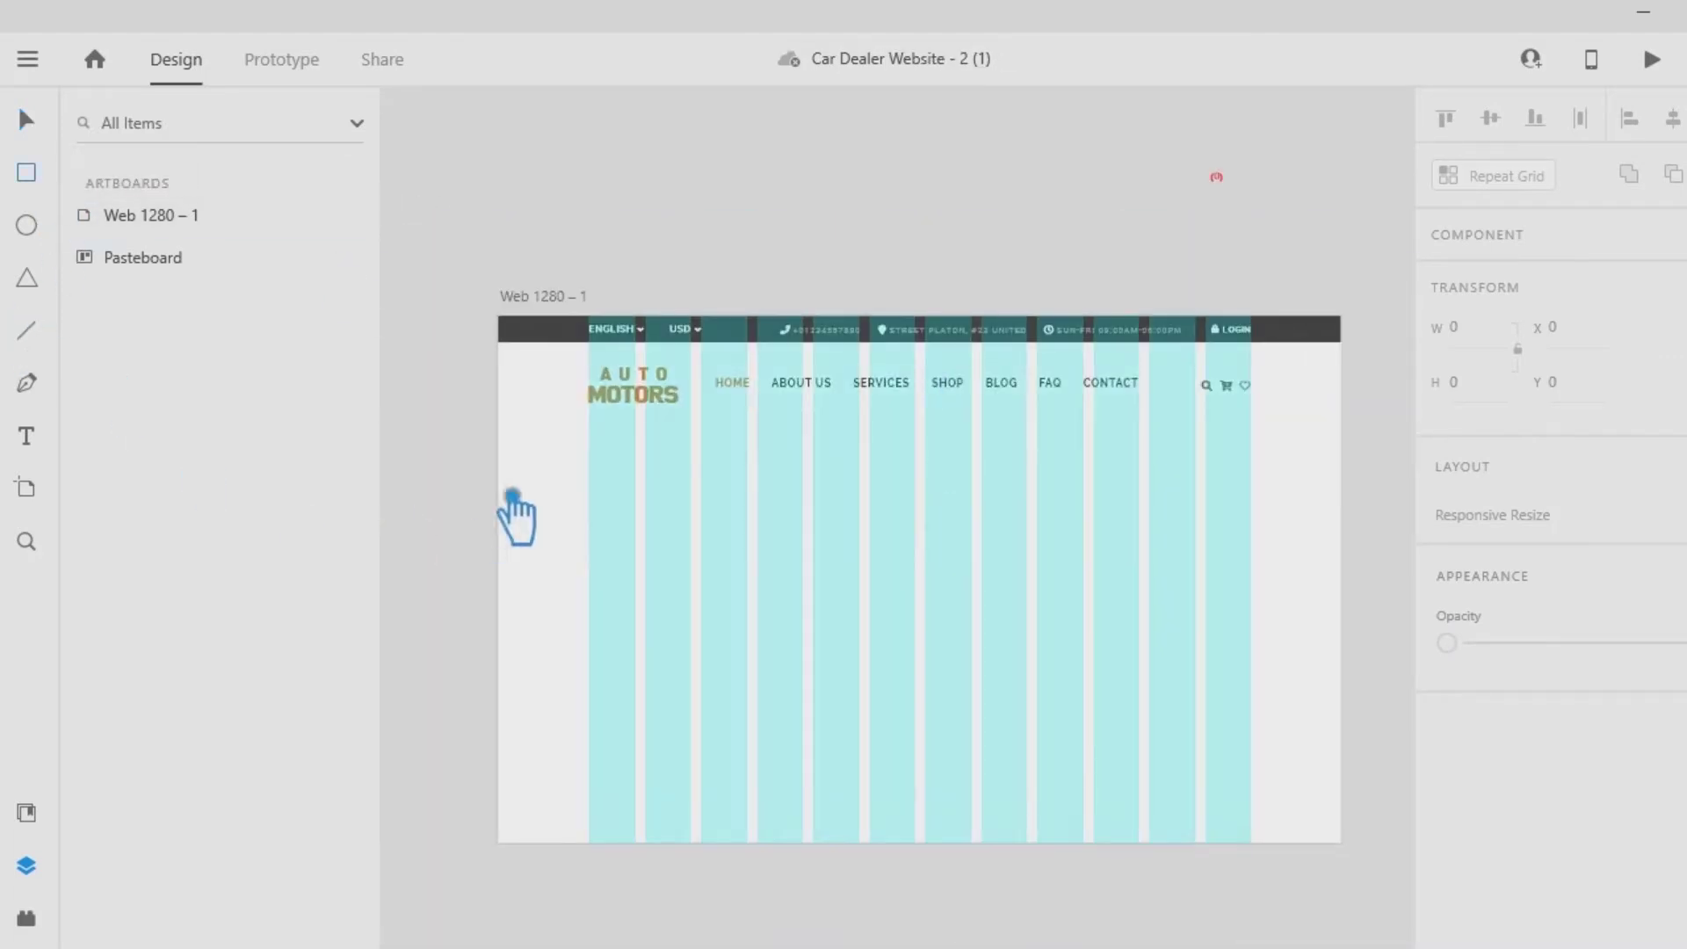
mouse_move(492, 432)
left_mouse_down()
mouse_move(919, 693)
mouse_move(1337, 874)
mouse_move(1363, 841)
mouse_move(1362, 857)
left_mouse_up()
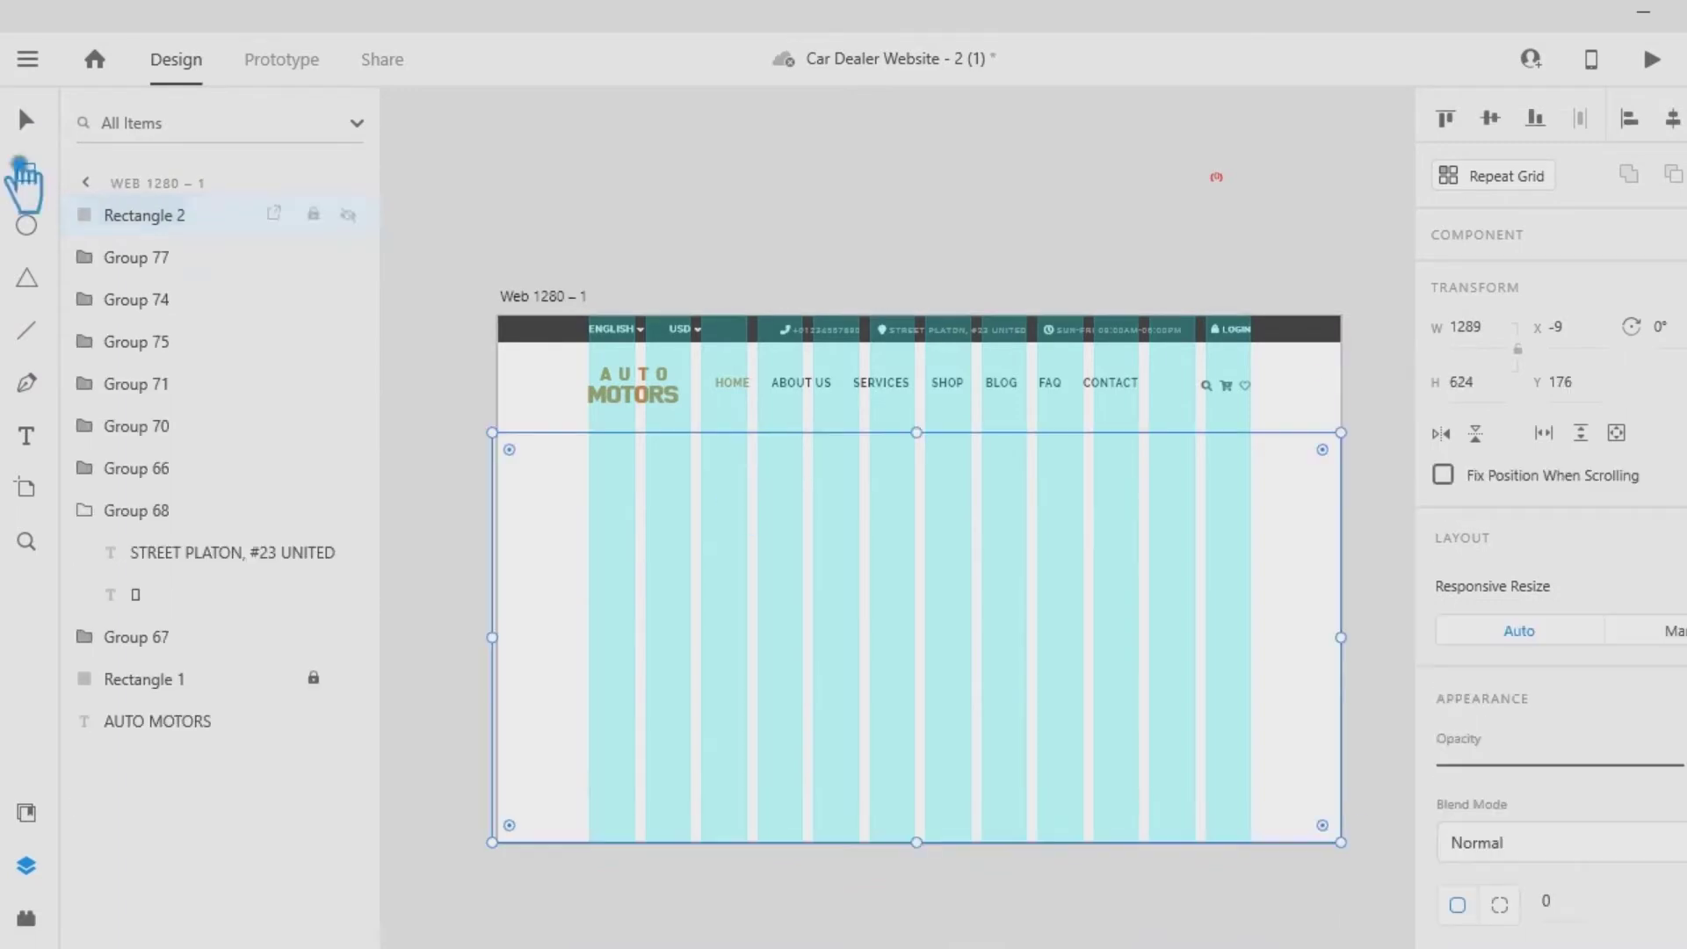
left_click_drag(513, 648, 519, 650)
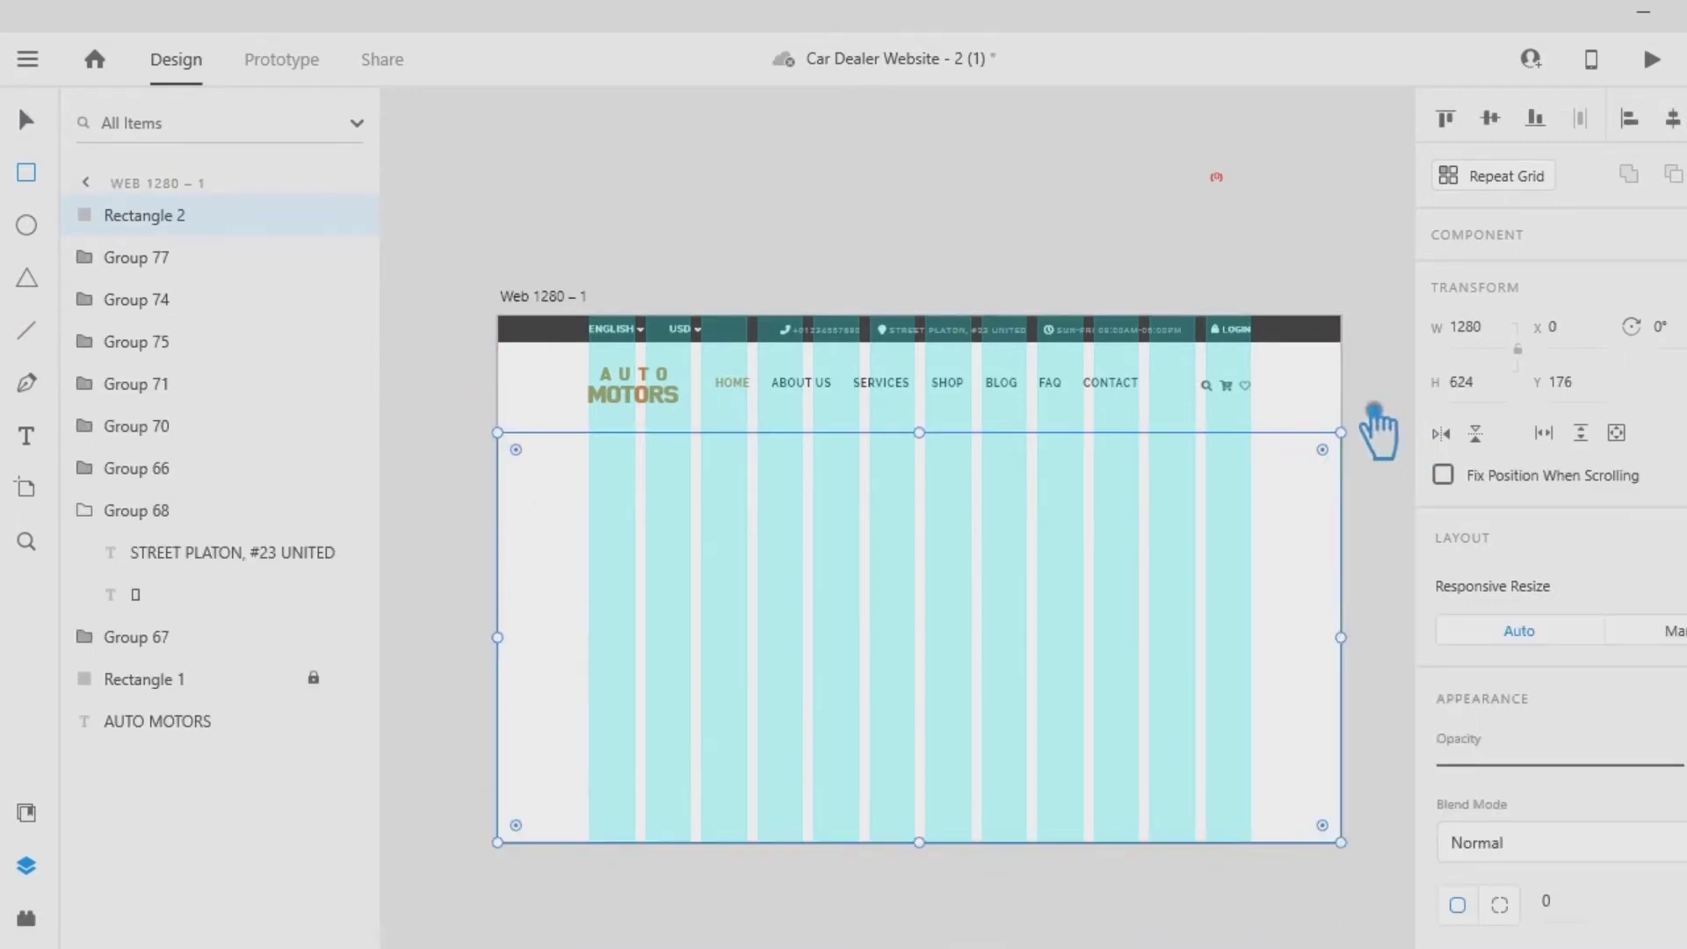
double_click(1313, 397)
left_click_drag(921, 844, 921, 943)
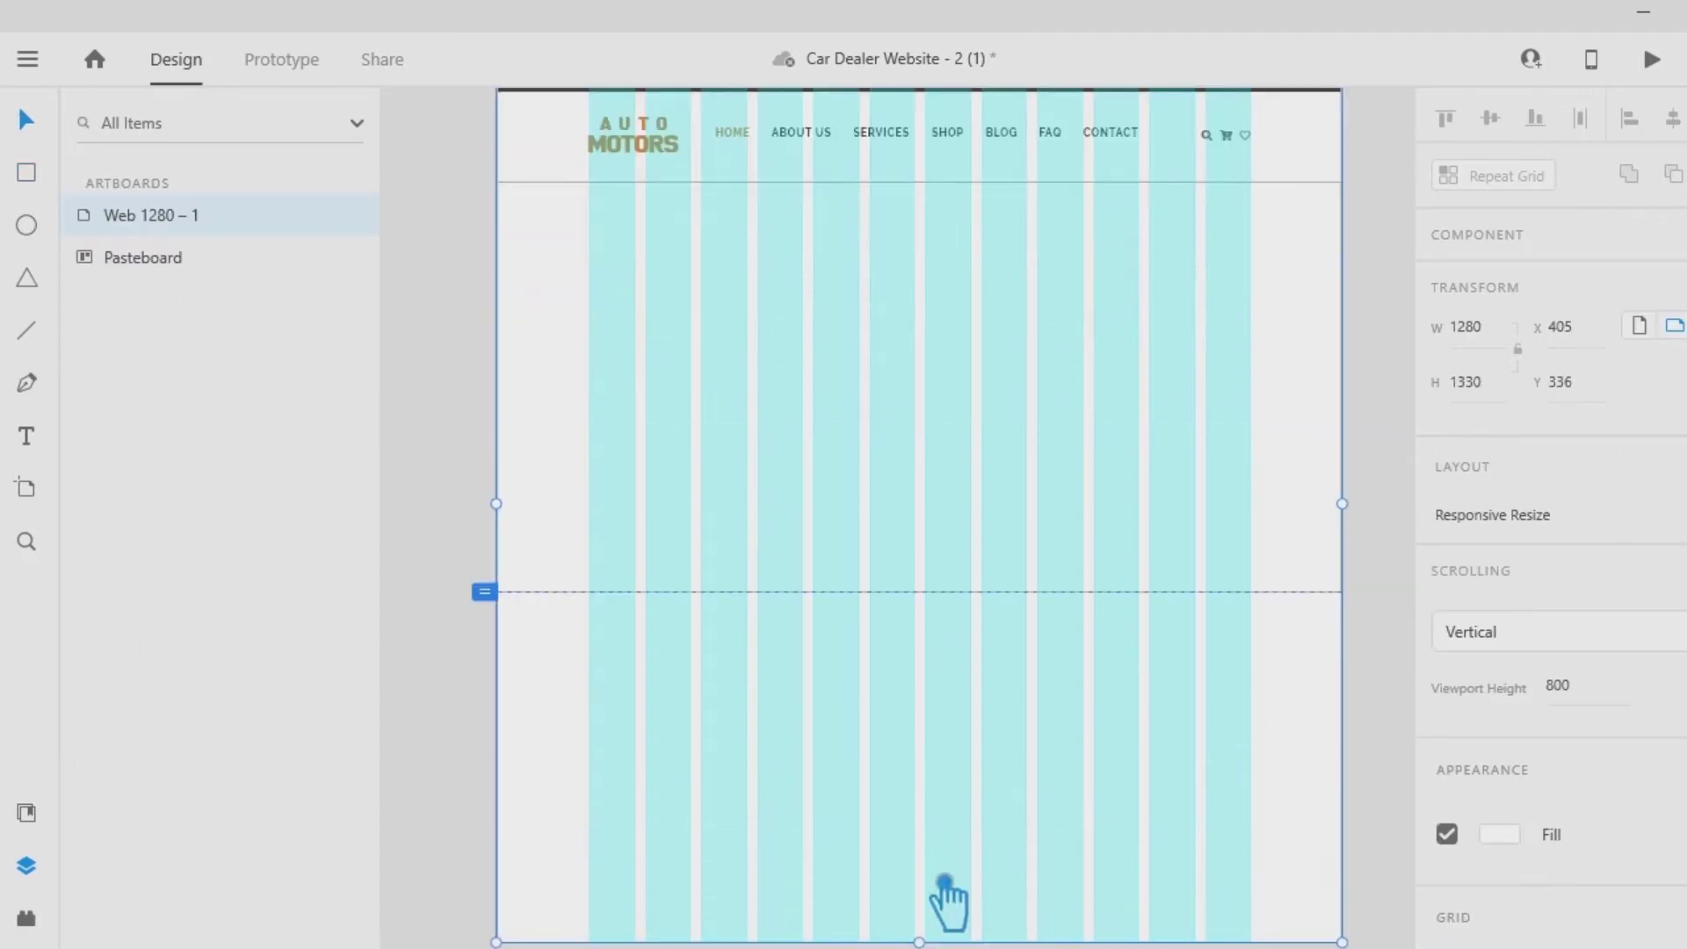
Remove the border from the full-width rectangle below the navigation row and give it a light gray fill.
left_click(1304, 215)
scroll(1481, 677, "down", 5)
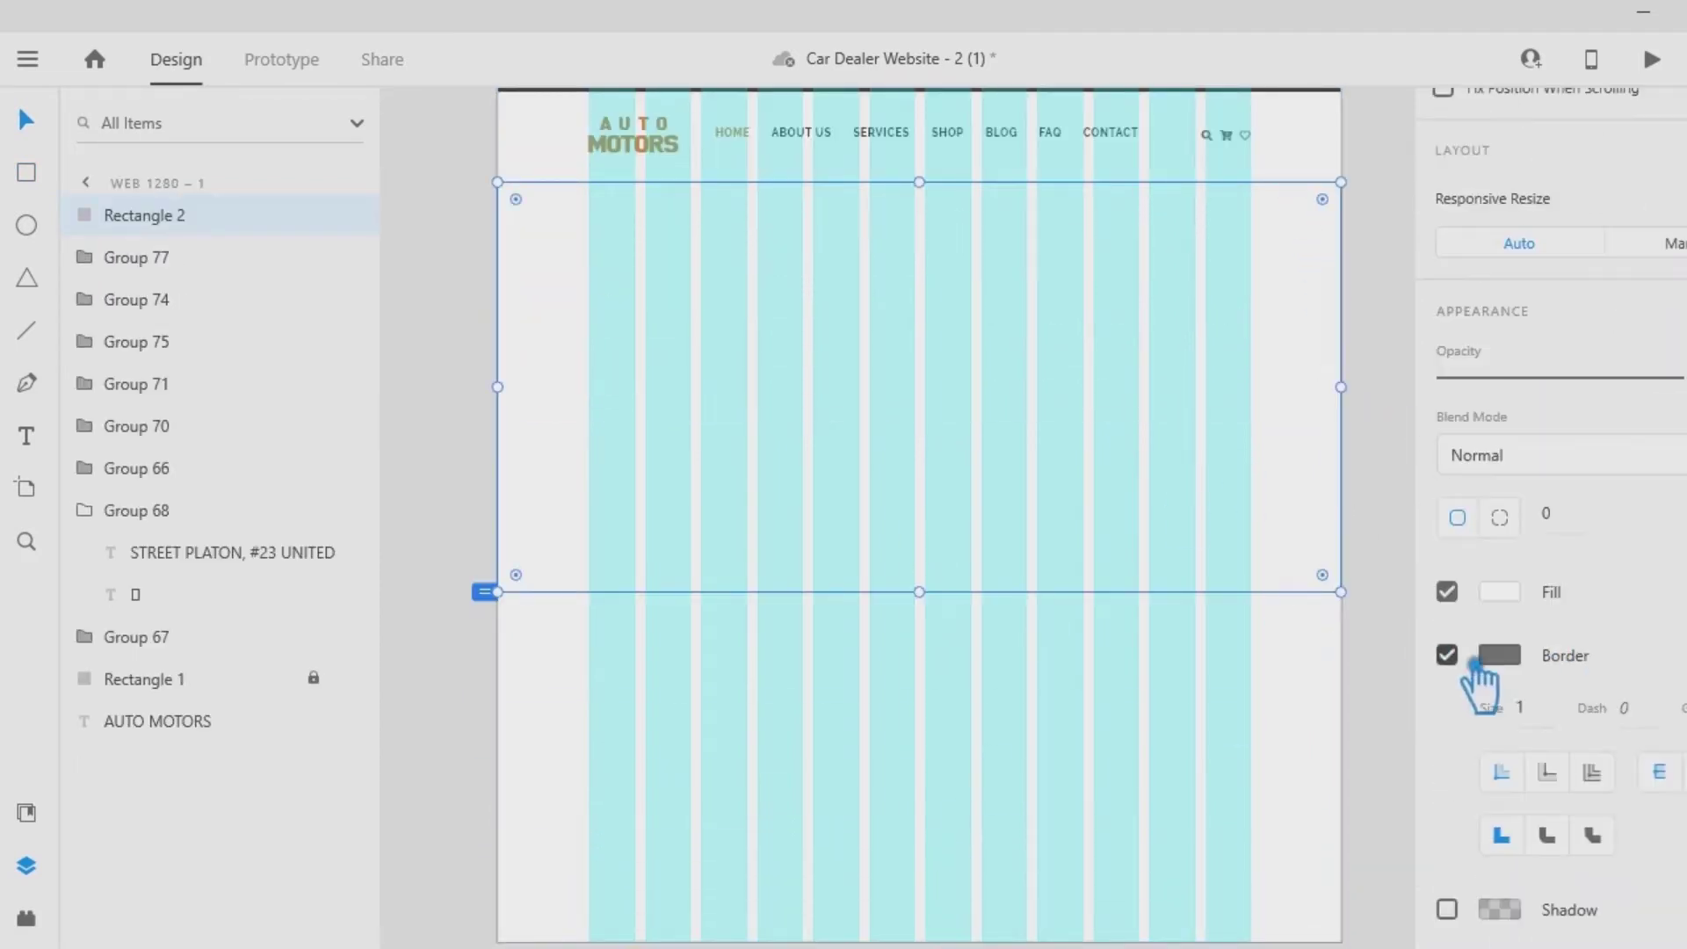
left_click(1449, 657)
left_click(1505, 652)
left_click_drag(1106, 585, 1104, 527)
left_click(1387, 352)
Move the gray hero rectangle up slightly to Y 172.
scroll(1404, 363, "up", 2)
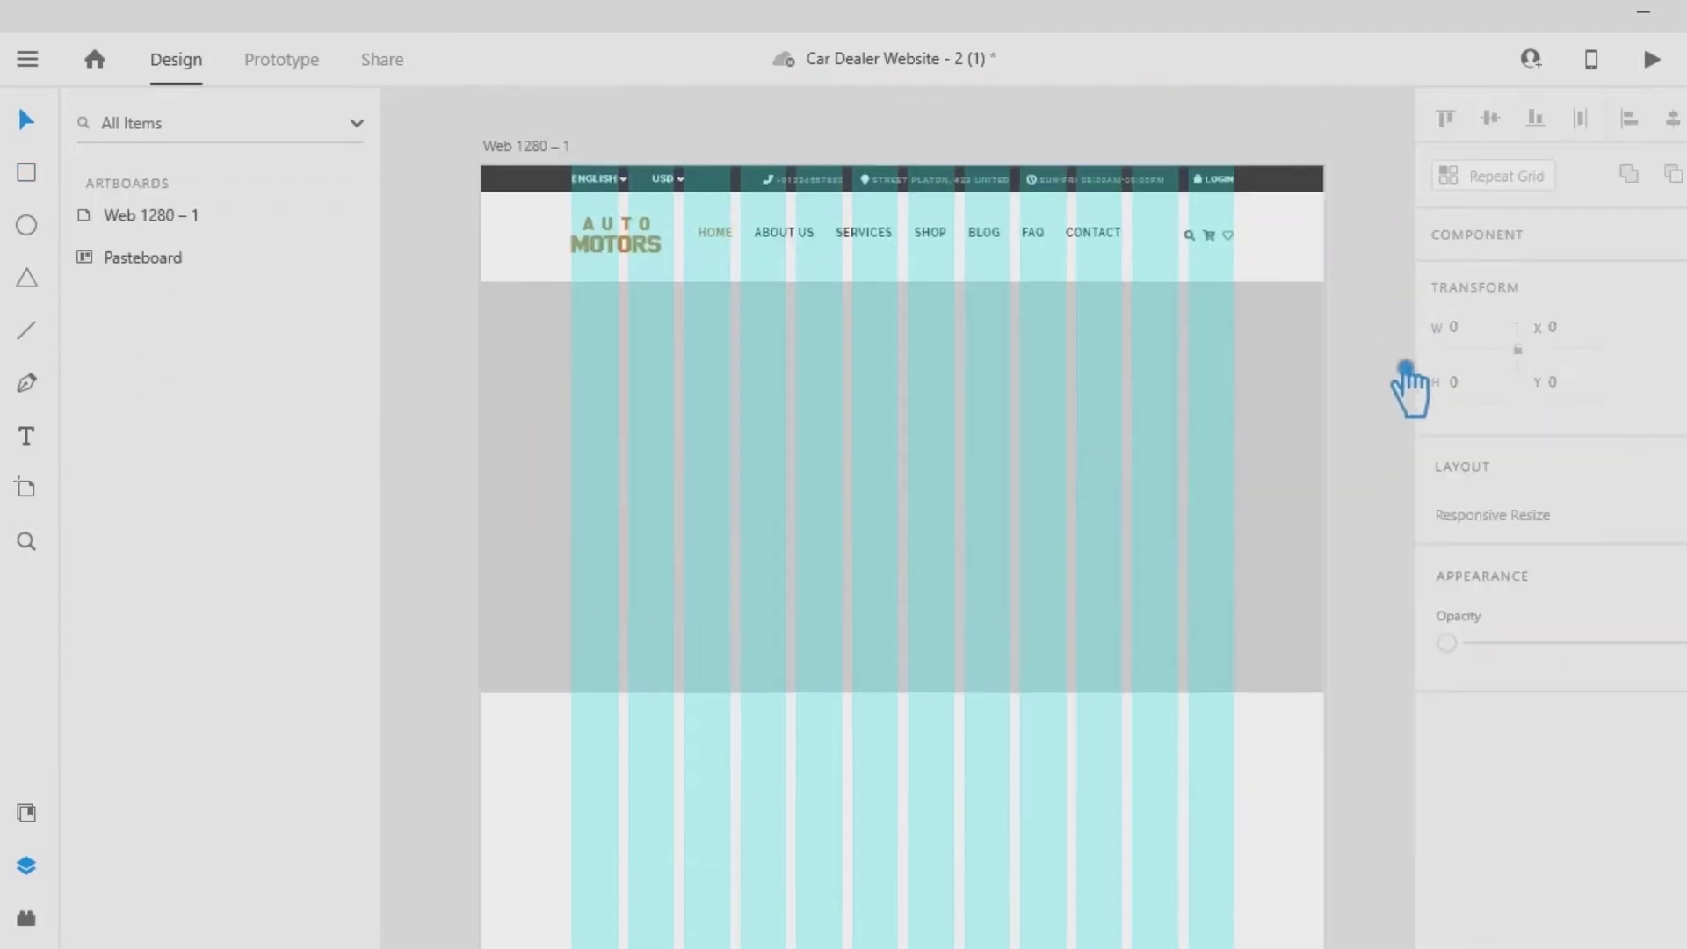
left_click_drag(1035, 413, 1000, 390)
left_click(1293, 256)
left_click(1230, 242)
left_click(1343, 258)
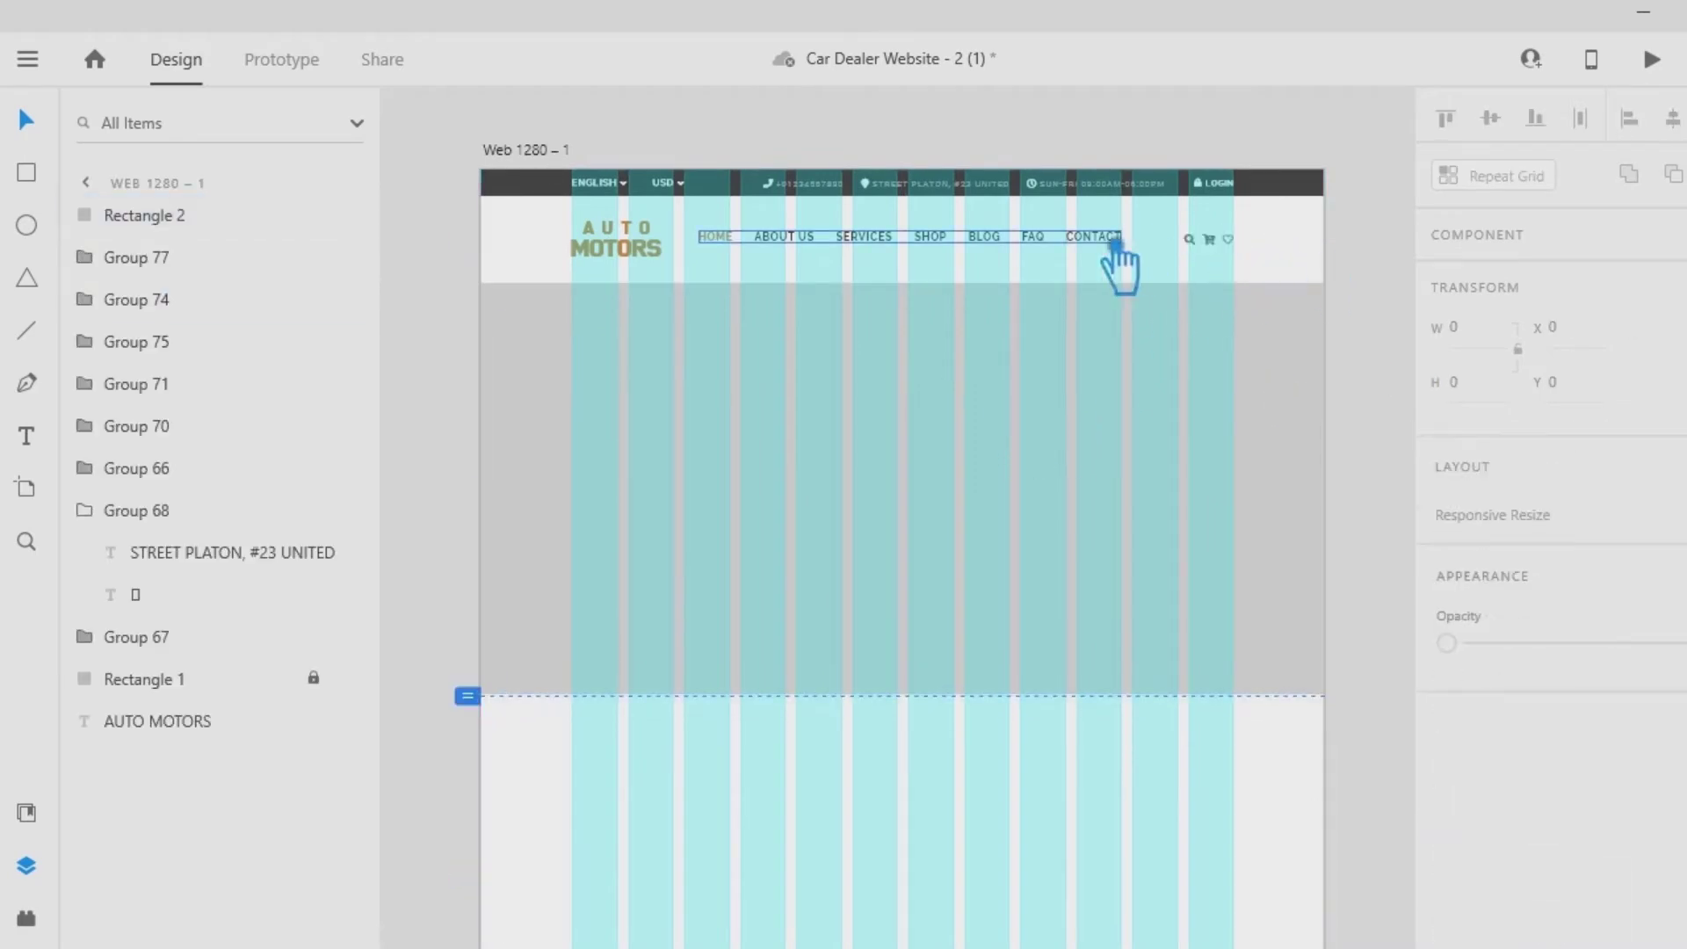
Align the logo, menu and icons to a common vertical middle and shift the menu closer to the icons.
left_click_drag(869, 273, 587, 229)
left_click(1494, 119)
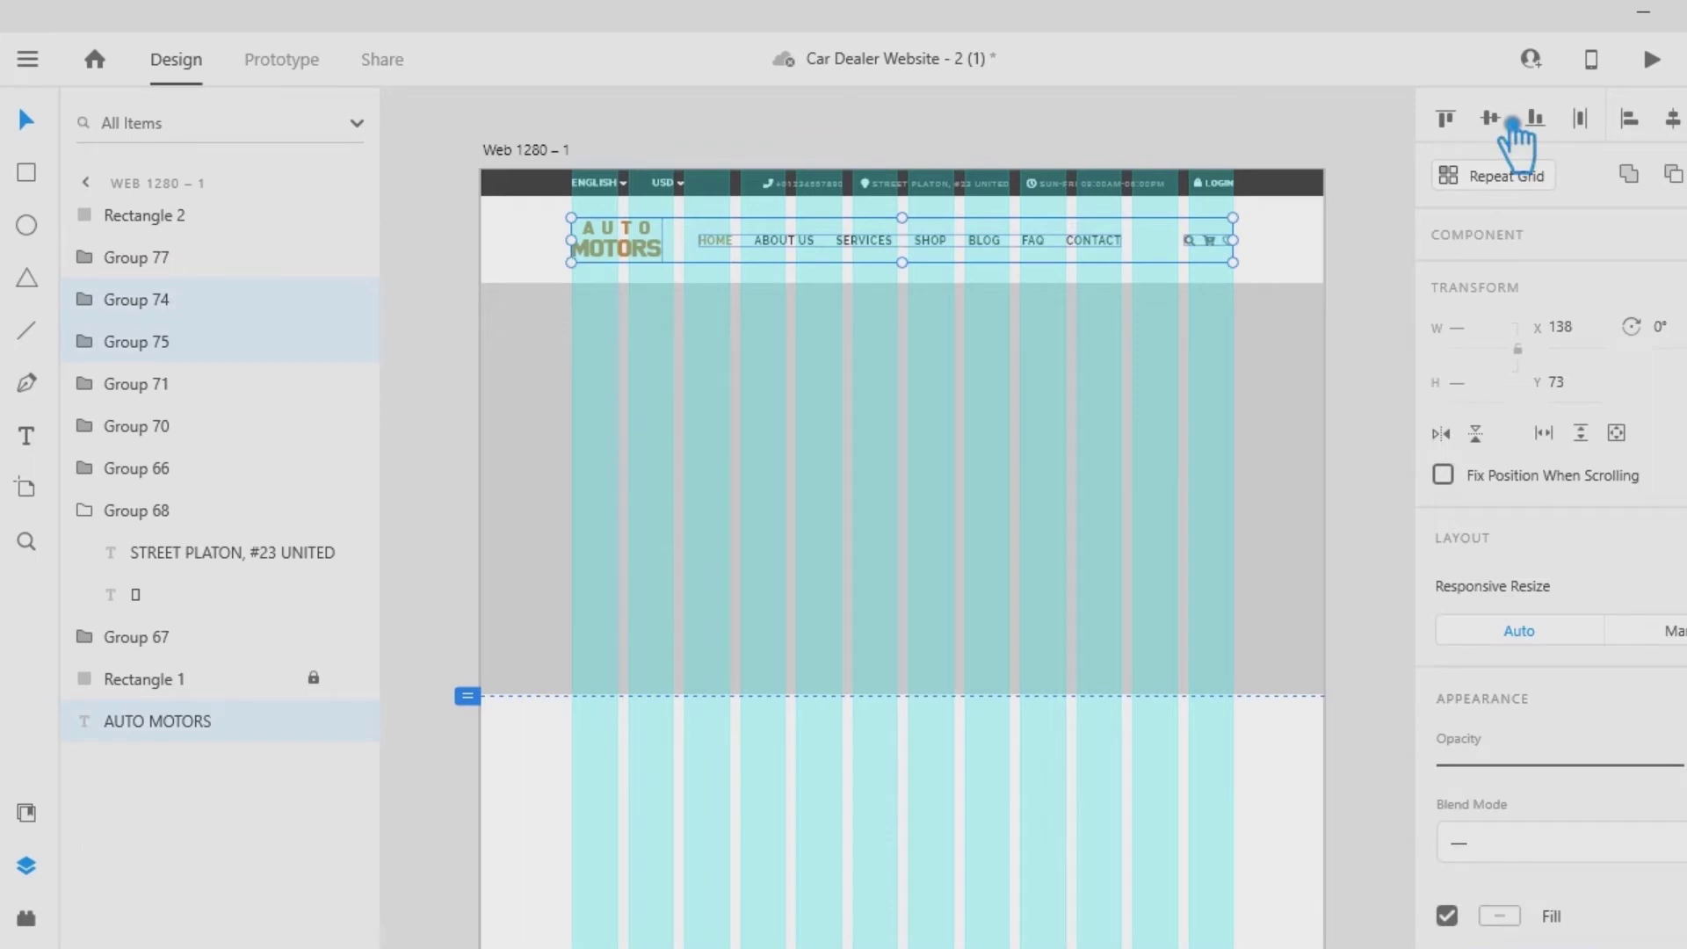
left_click(1249, 261)
left_click_drag(1050, 246, 1080, 261)
left_click(1334, 240)
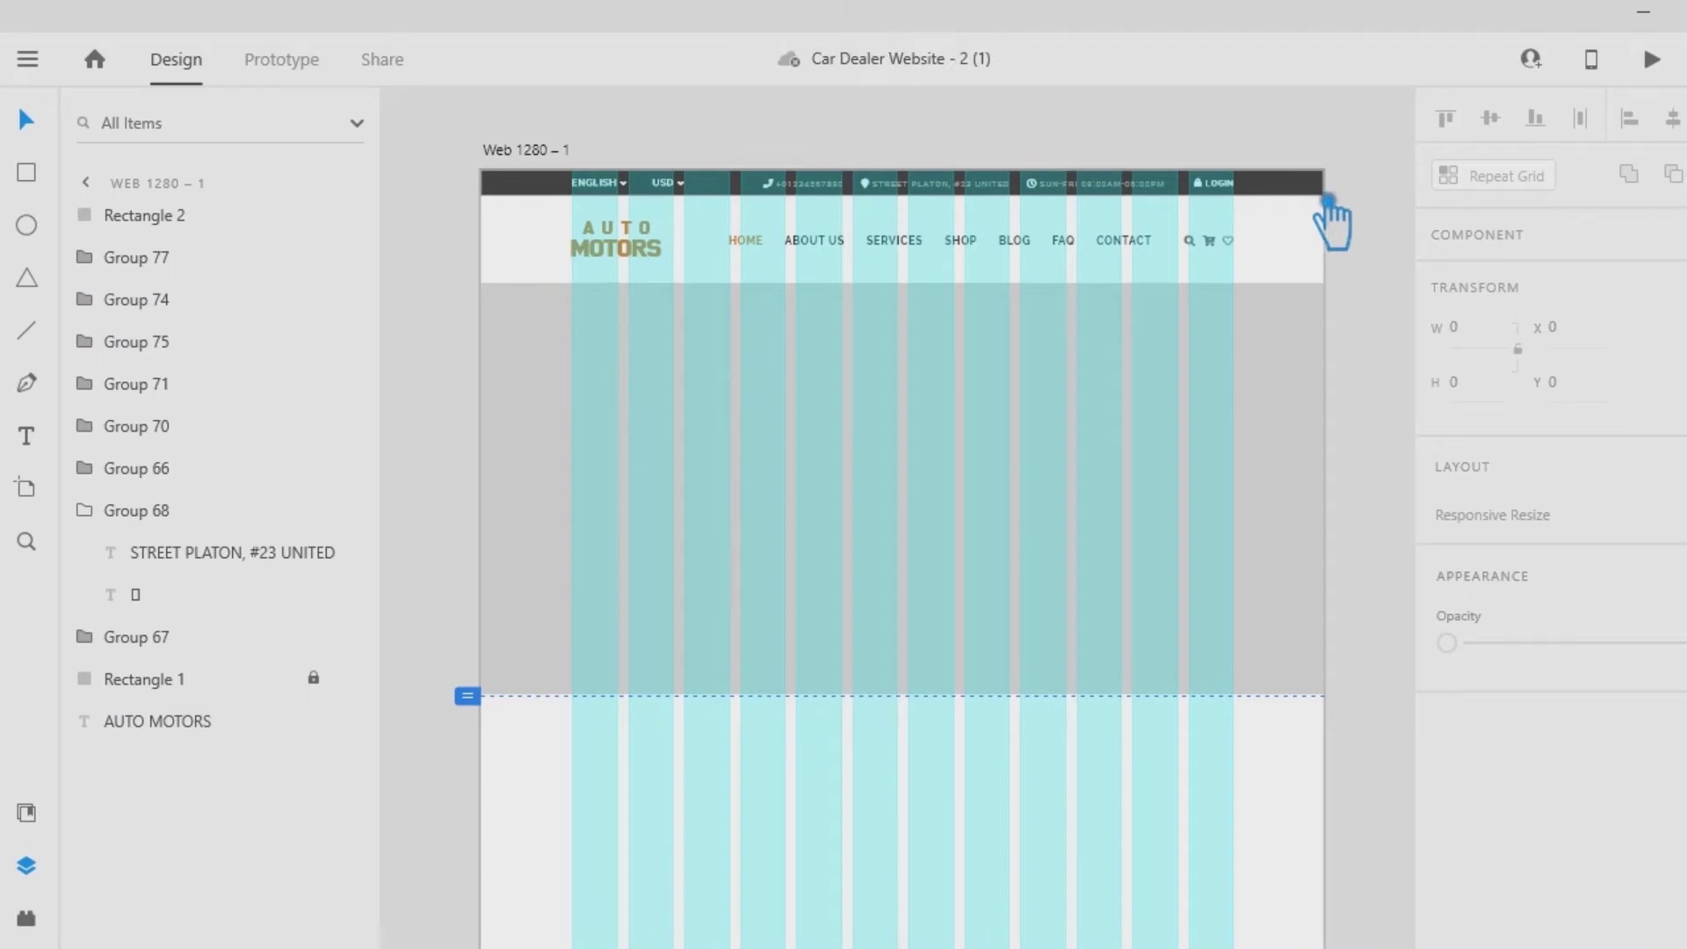
Make the gray hero rectangle slightly taller, keeping its width at 1280.
left_click(1312, 389)
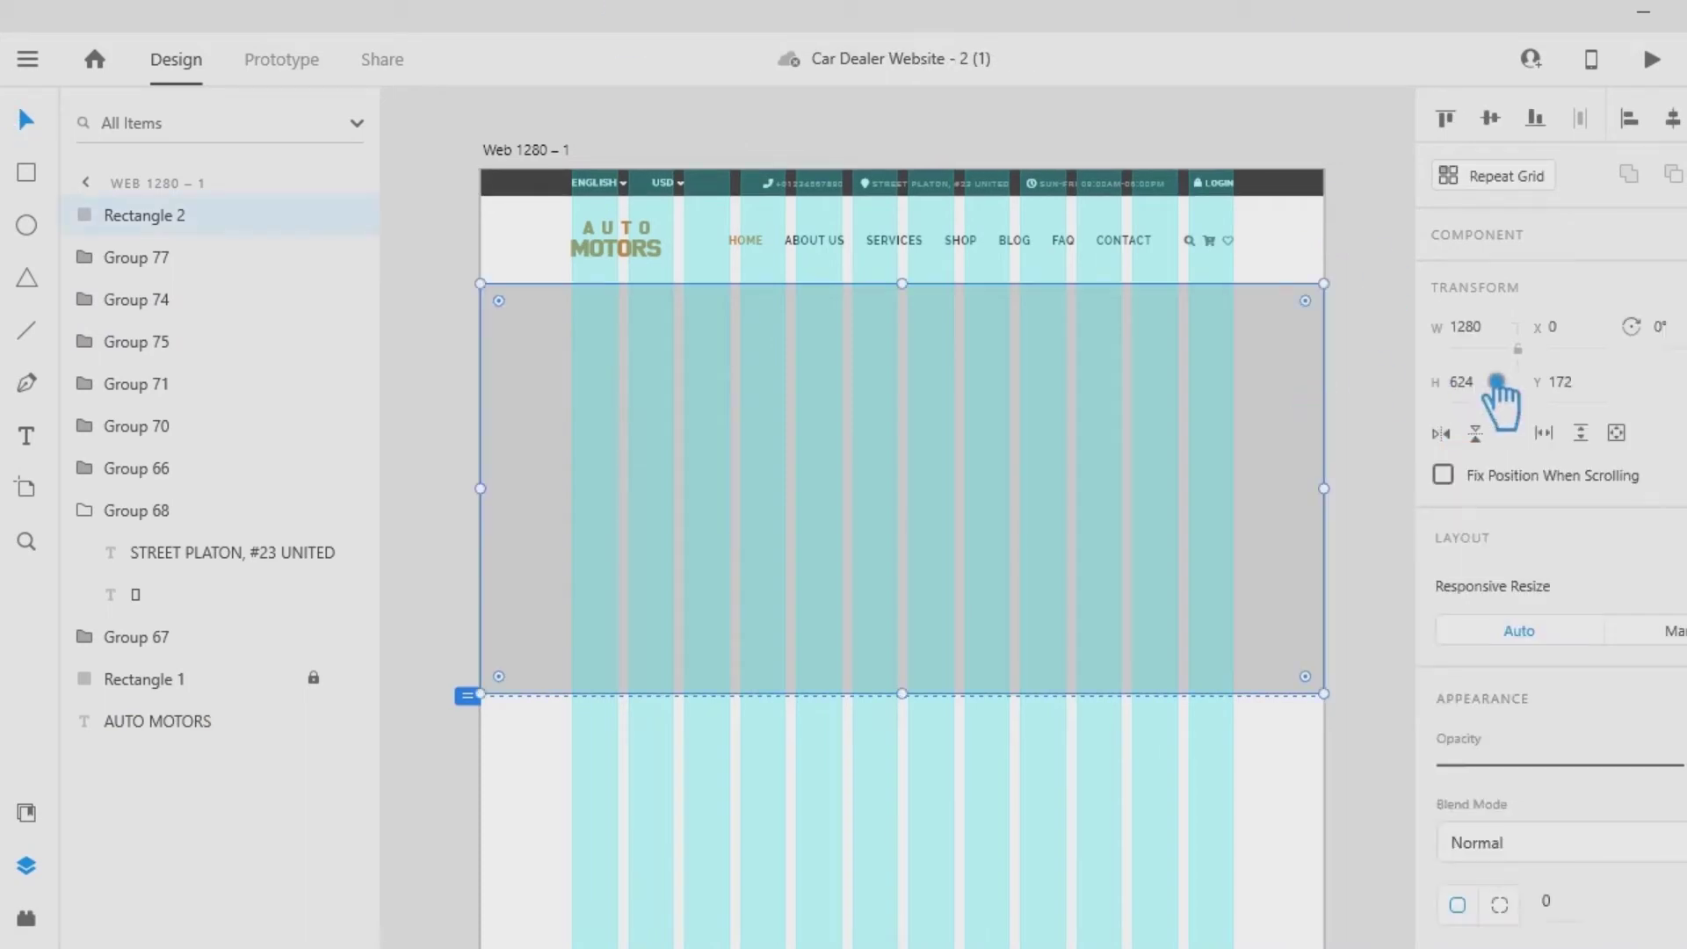
key("Return")
left_click(1409, 318)
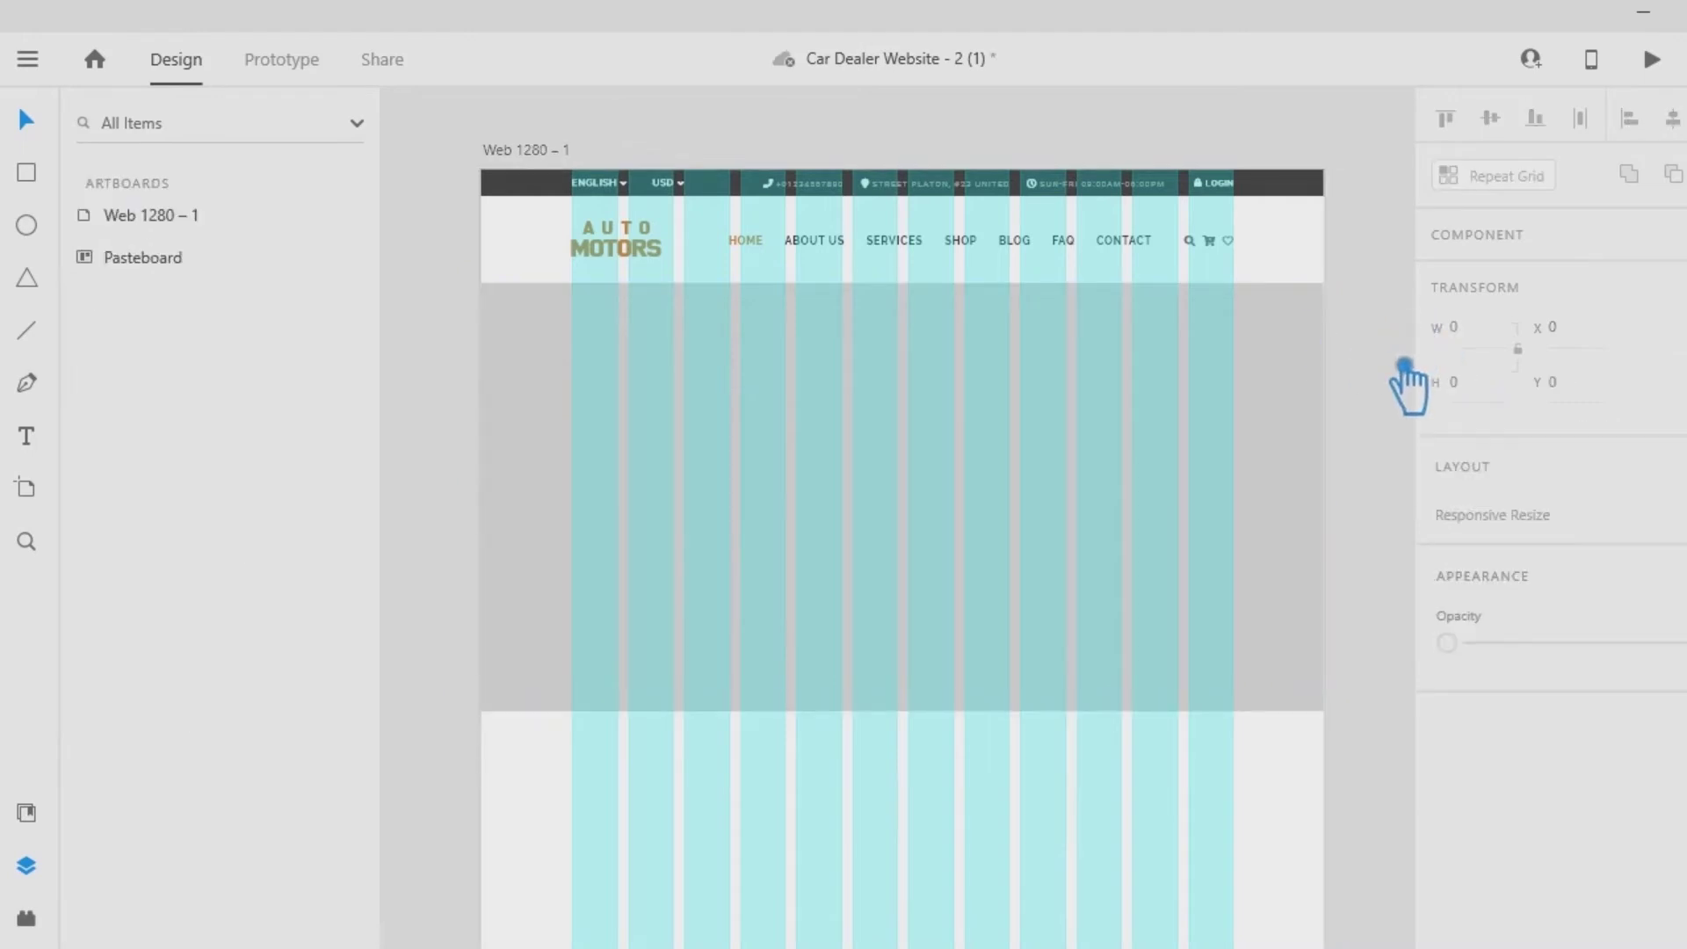
key("ctrl+plus")
left_click_drag(862, 145, 1127, 352)
left_click(1019, 314)
left_click(803, 329, "shift")
left_click_drag(1371, 505, 1081, 554)
left_click(1287, 385)
Group the logo, menu and icons of the navigation row and move the group up to Y 67.
key("ctrl+minus")
left_click_drag(1187, 422, 440, 410)
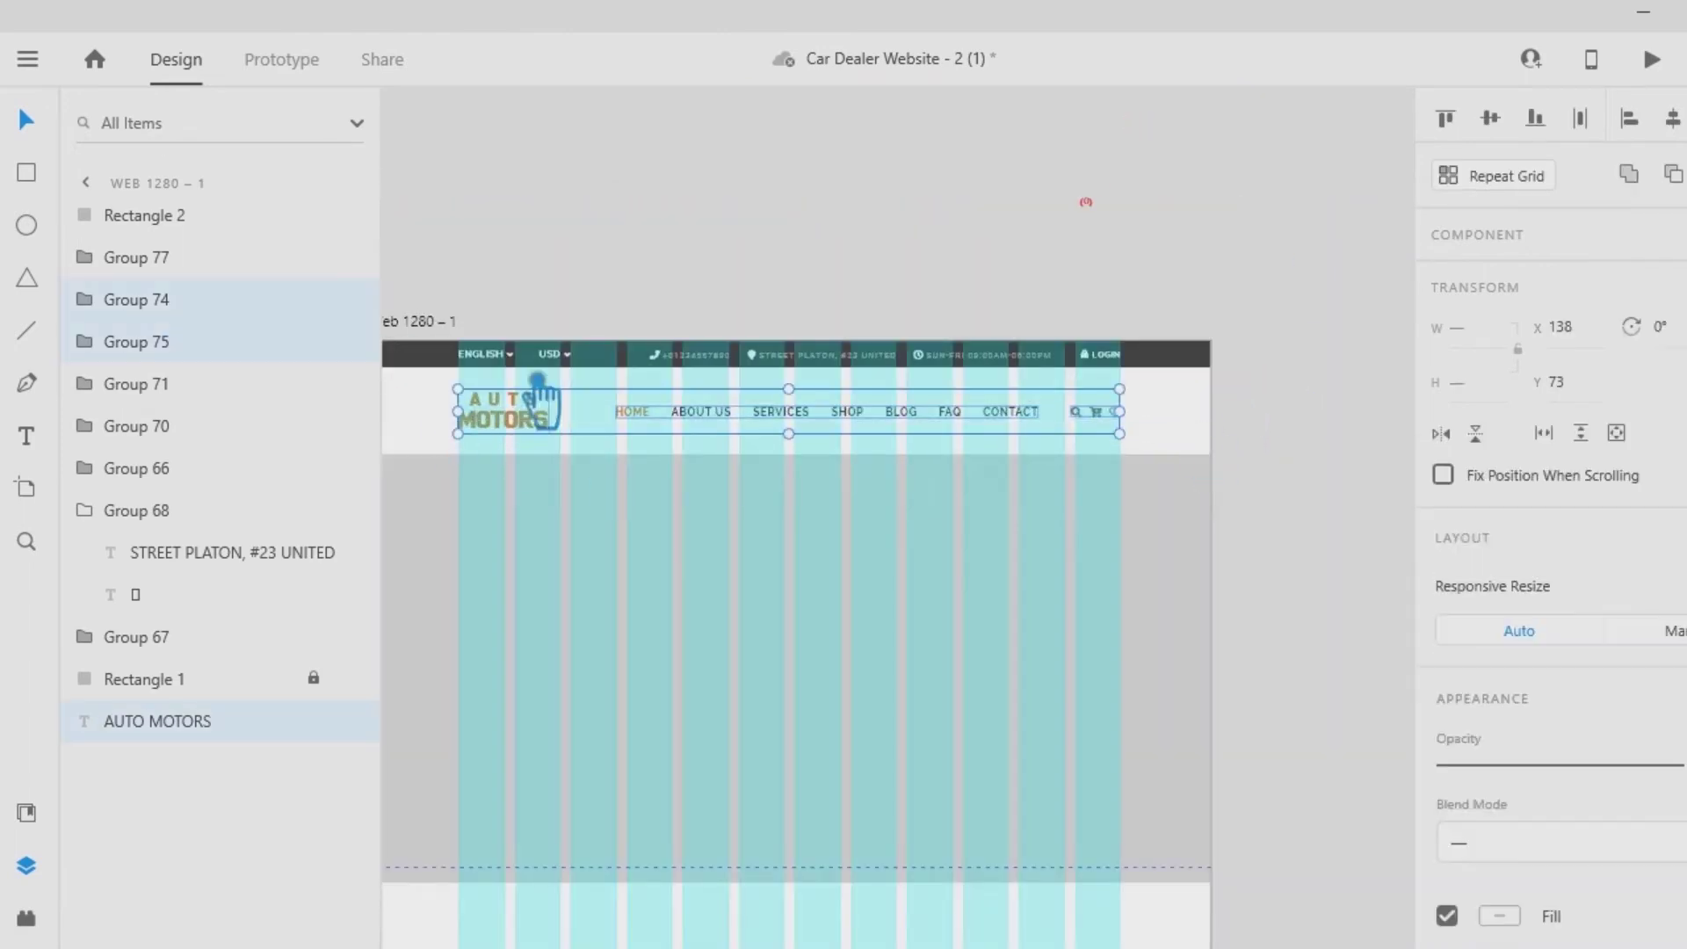
key("ctrl+g")
left_click(1018, 213)
left_click_drag(942, 421, 934, 436)
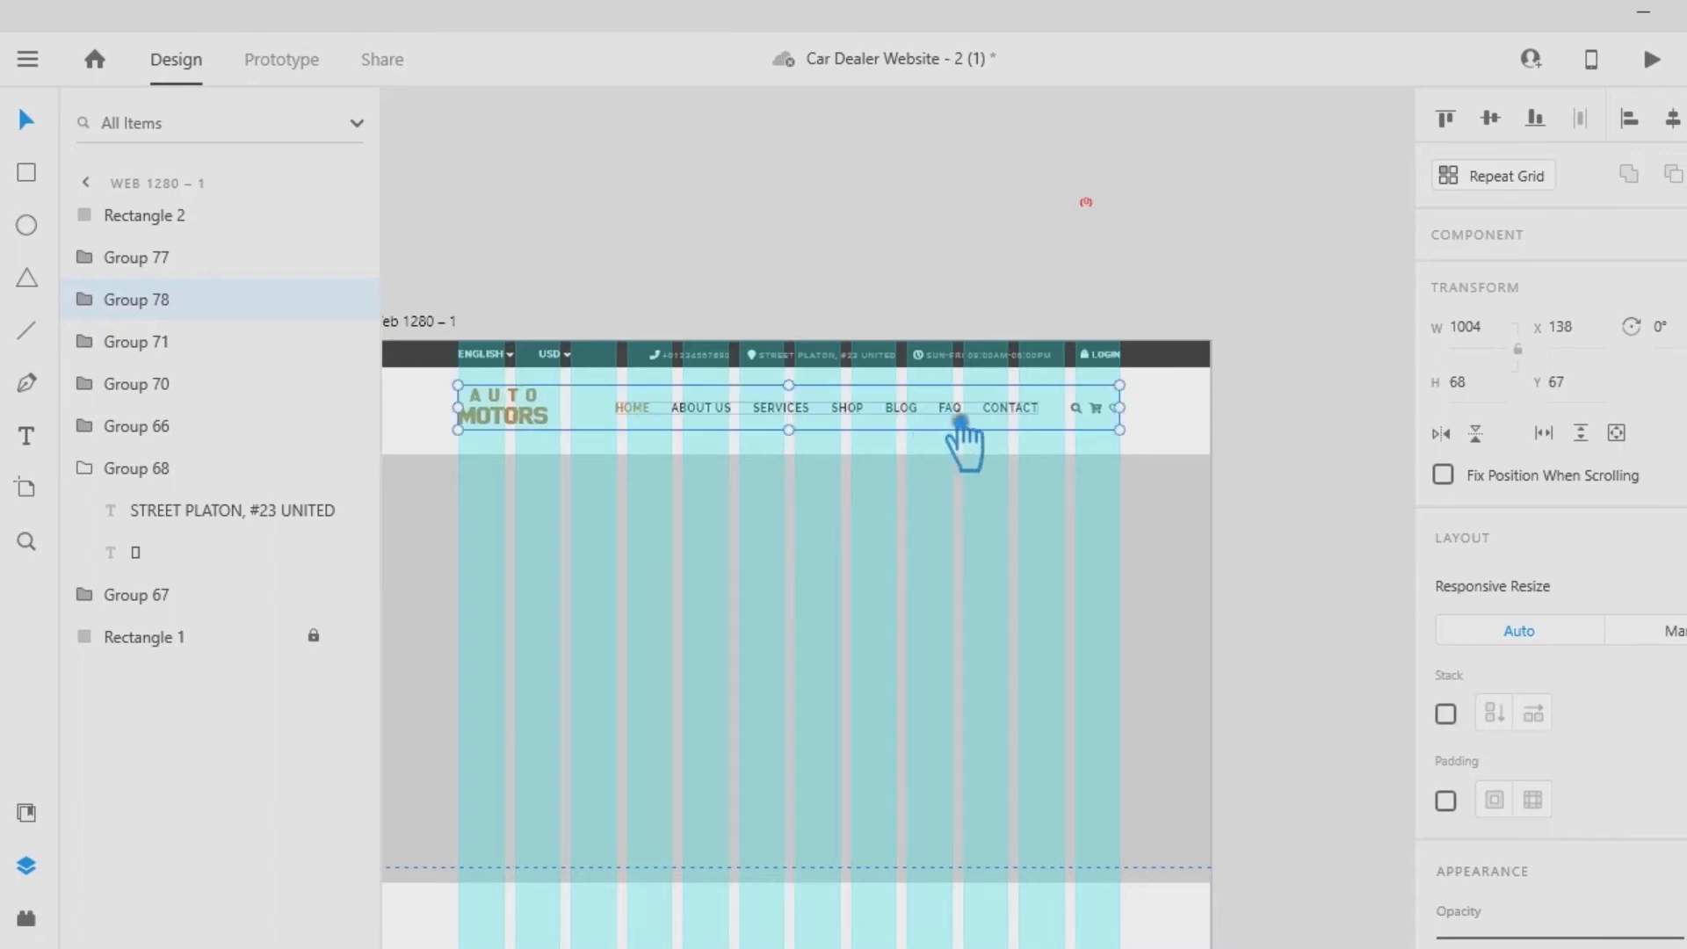
left_click(1310, 377)
Draw an 86 × 132 helper rectangle filling the navigation row's height beyond the icons, with a dark gray fill and no border.
left_click(26, 172)
left_click_drag(1204, 455, 1157, 386)
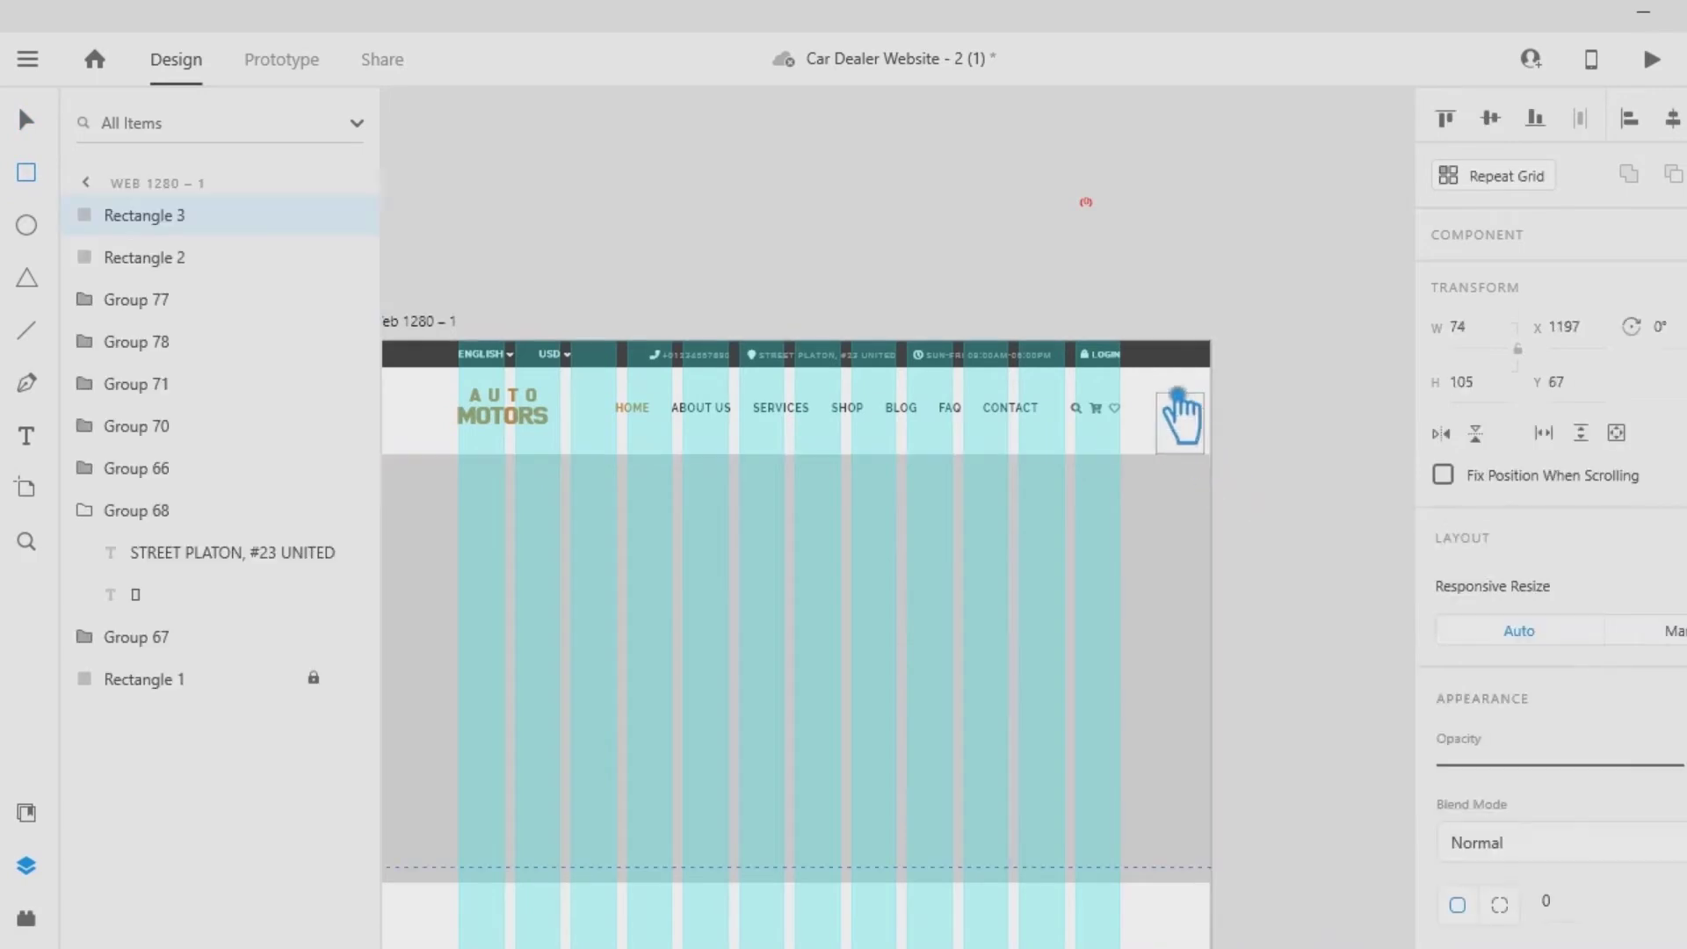
scroll(1427, 671, "down", 5)
left_click(1500, 592)
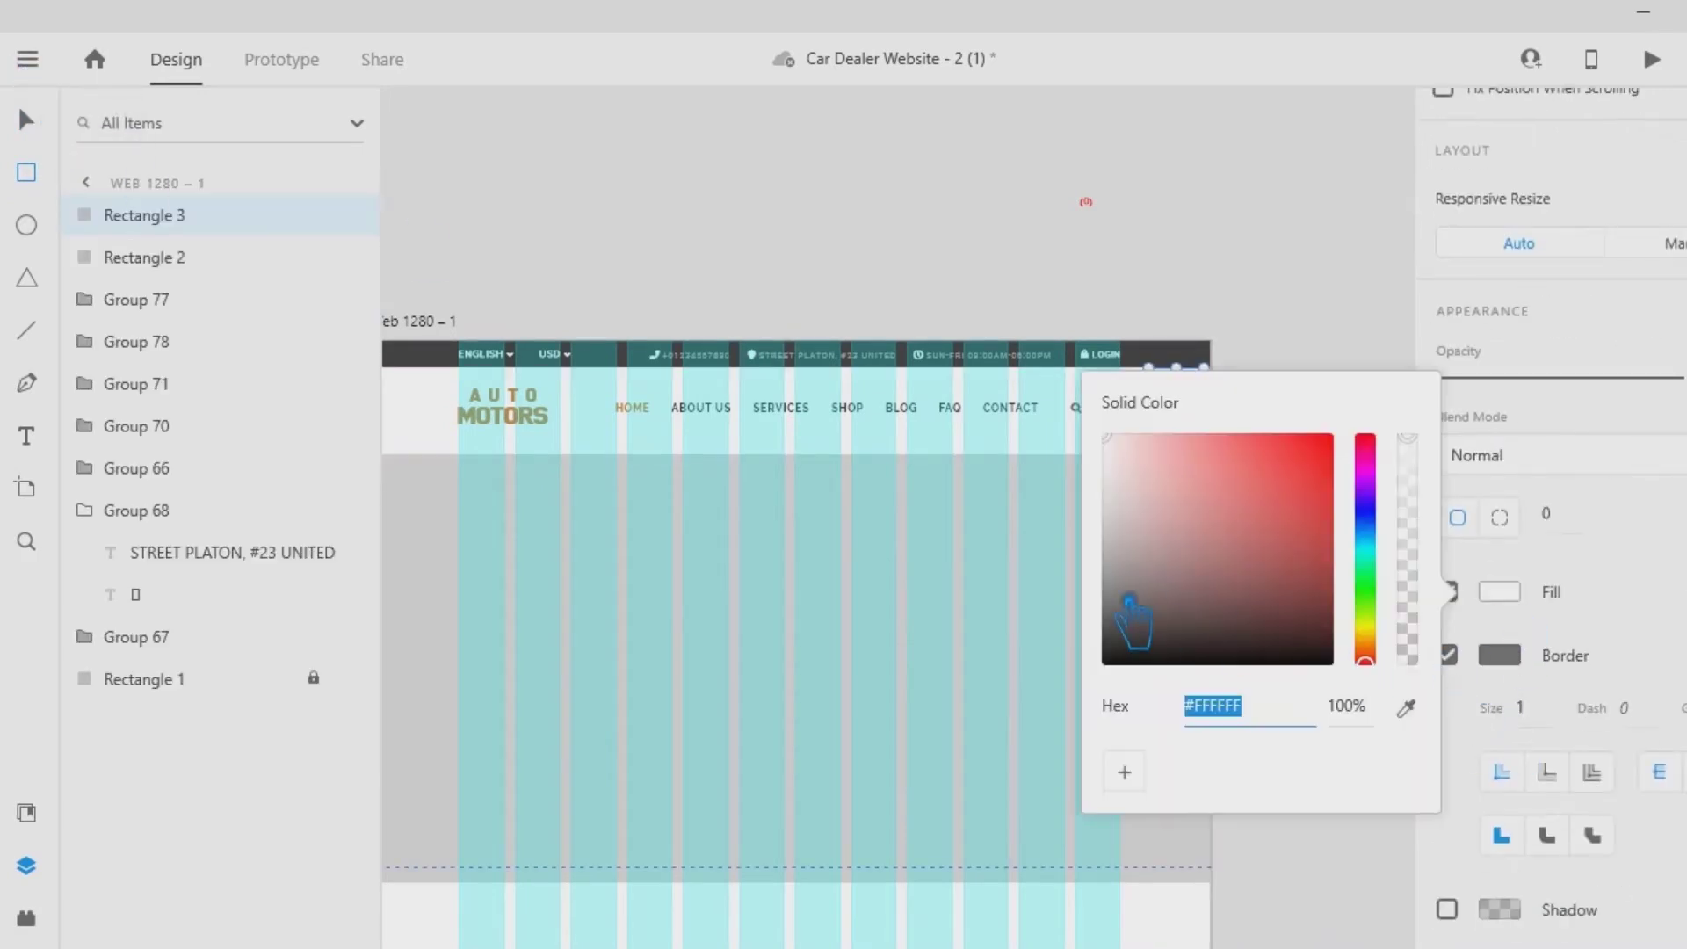
left_click_drag(1129, 599, 1107, 587)
left_click(1447, 655)
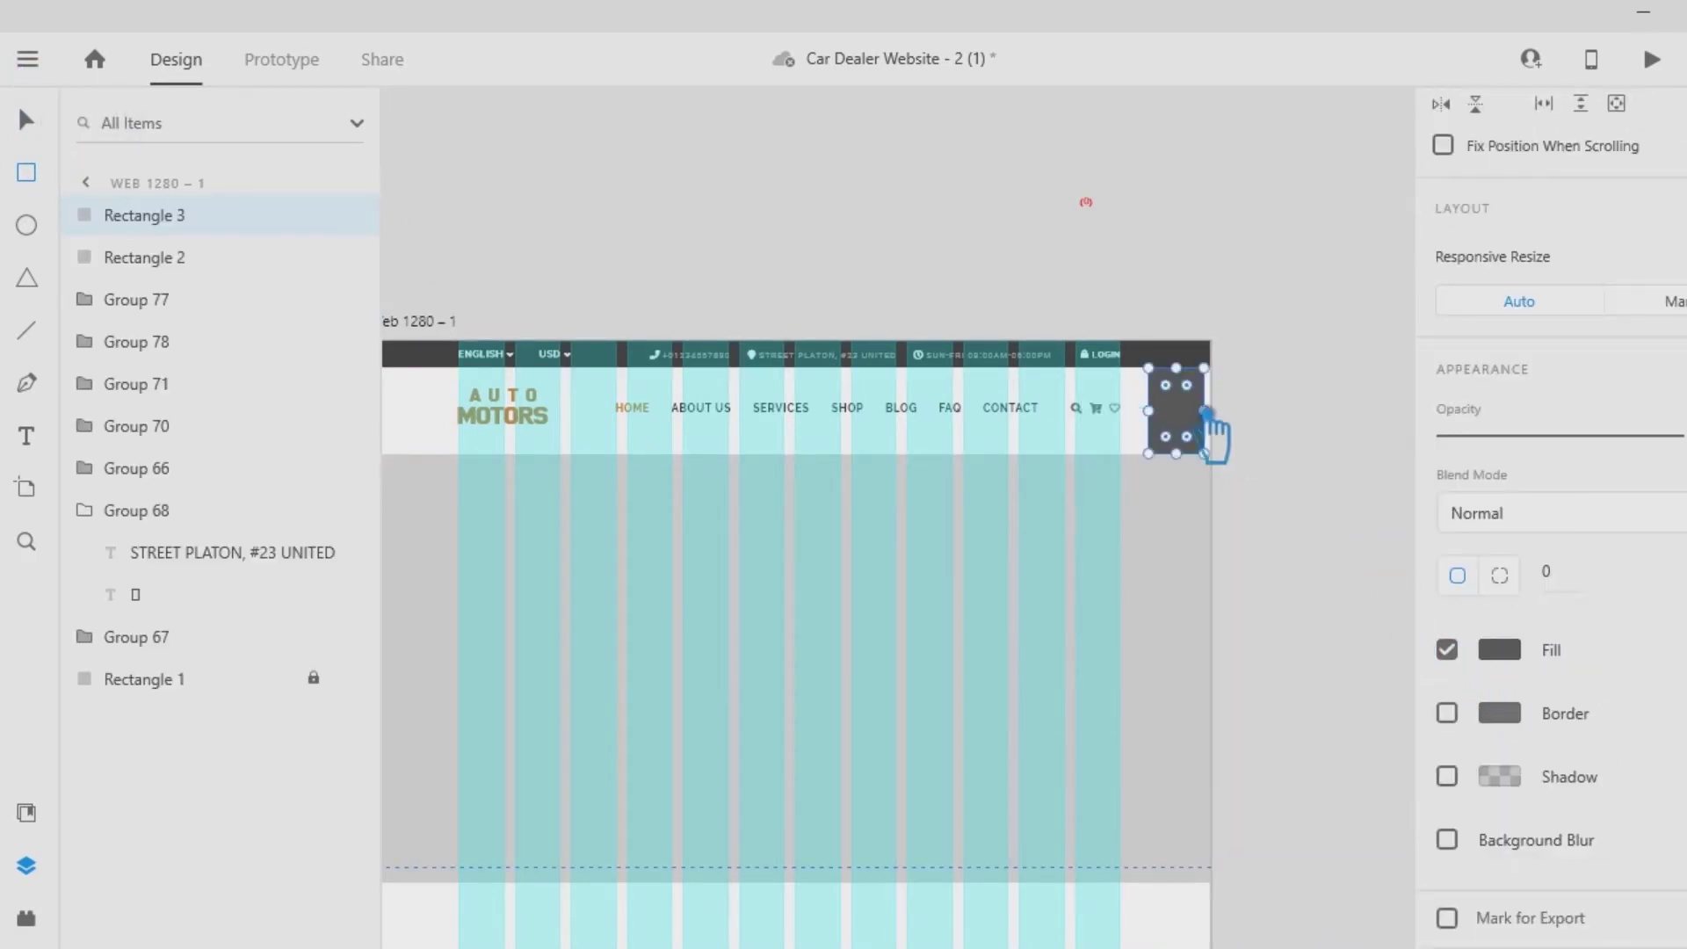
Align the navigation group to the vertical middle of the dark helper rectangle and delete that rectangle.
left_click(36, 118)
left_click(798, 236)
left_click(1192, 426)
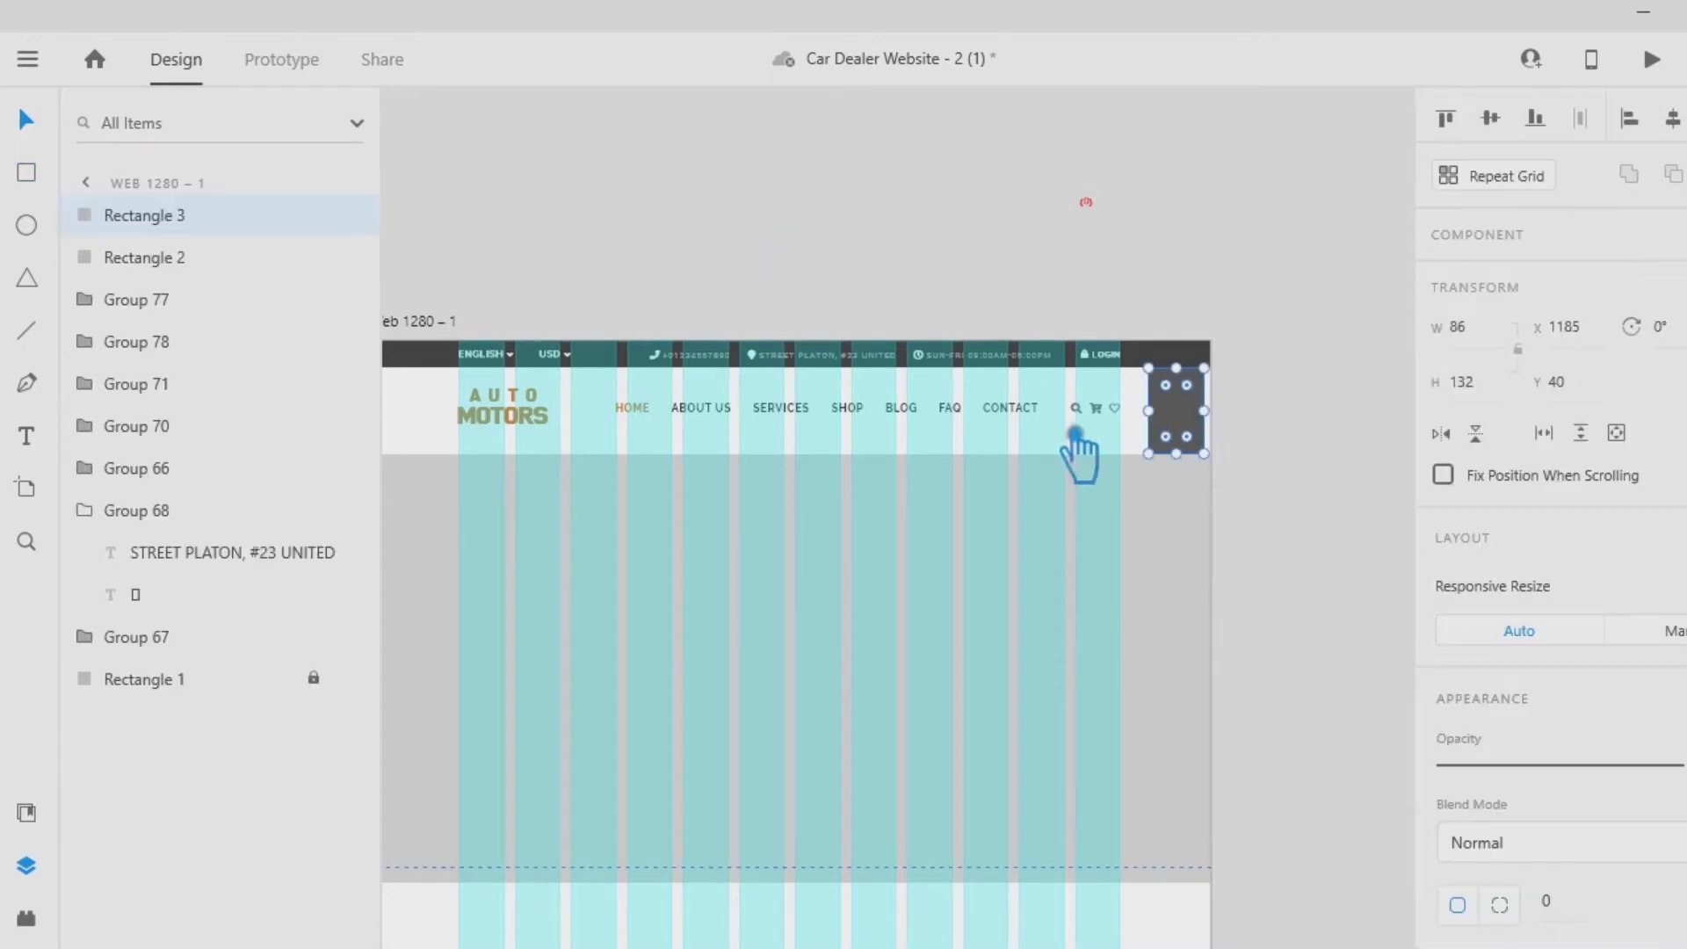
left_click(1011, 421, "shift")
left_click(1494, 118)
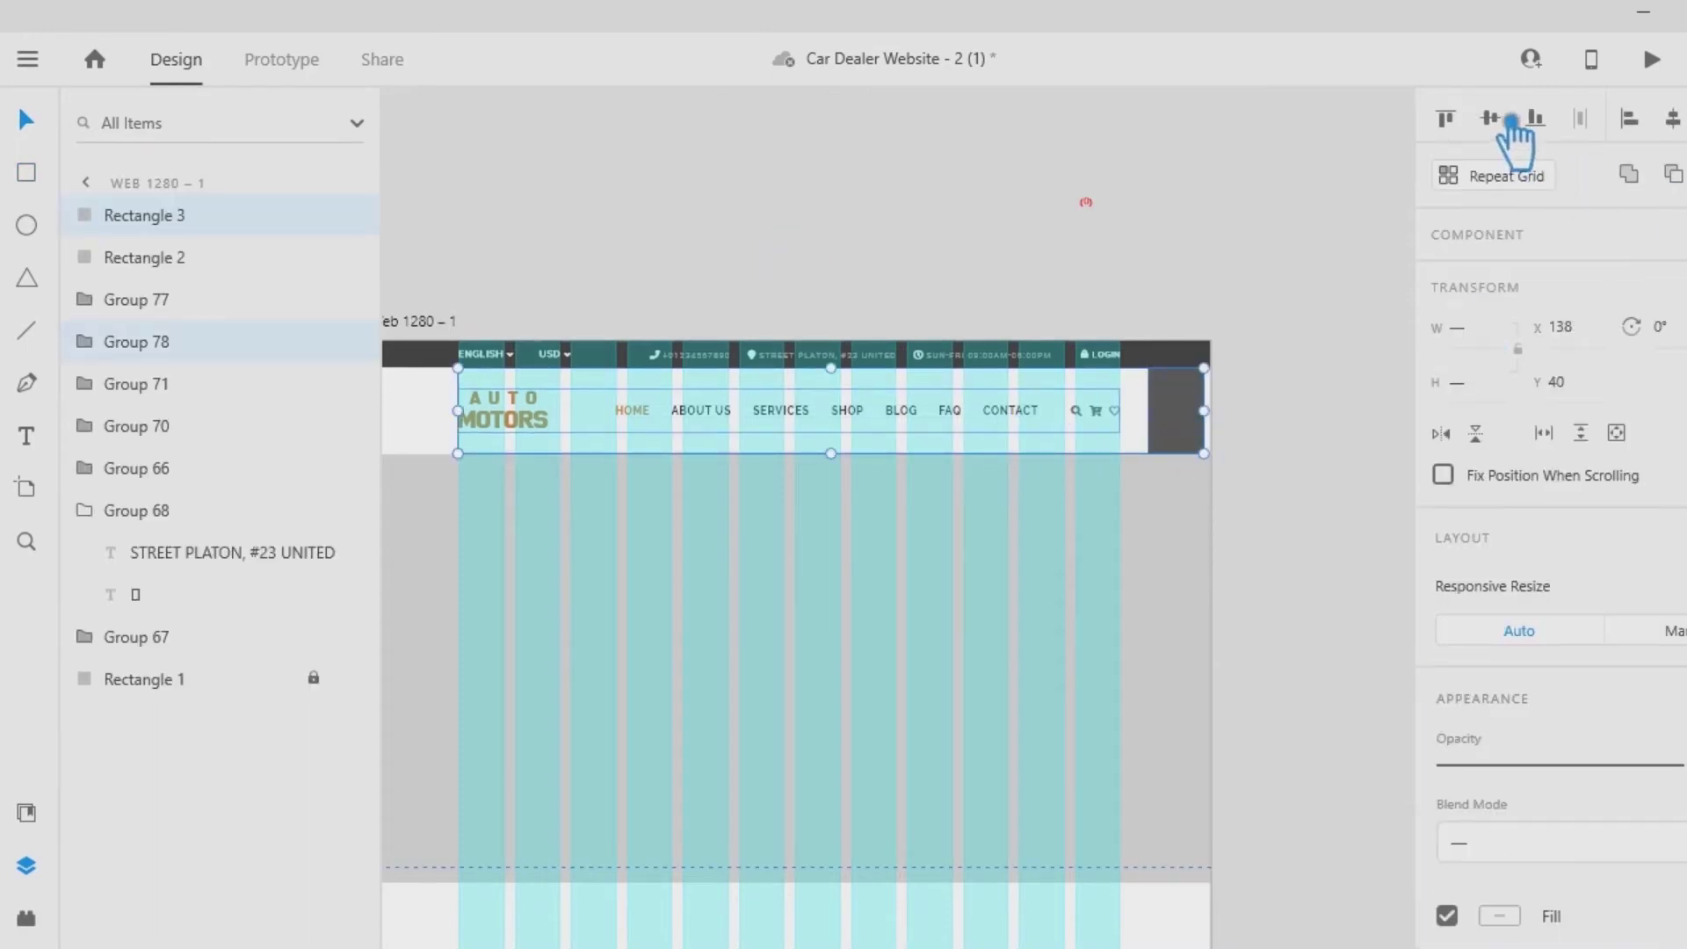
left_click(1195, 435)
key("Delete")
Bring the pair of arrow icons to the pasteboard area above the artboard and ungroup them.
left_click_drag(1326, 530, 1385, 604)
left_click_drag(1081, 132, 983, 418)
left_click_drag(1371, 280, 1306, 637)
left_click_drag(1323, 655, 1372, 259)
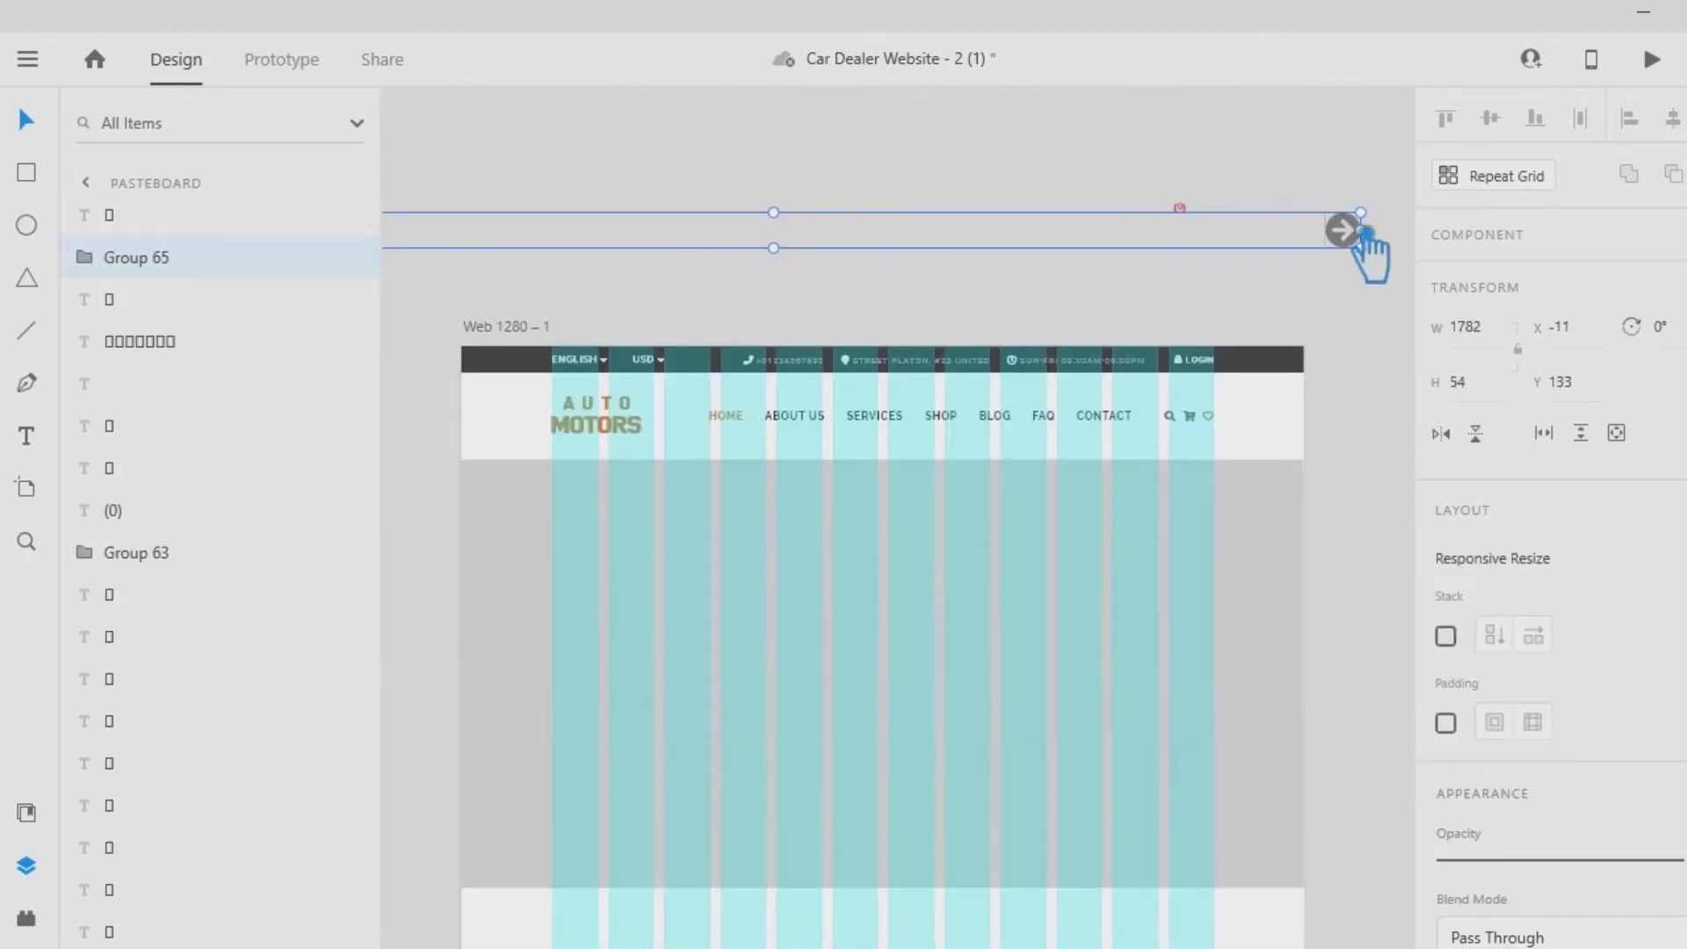
right_click(1373, 259)
left_click(1439, 540)
Set the font size of both arrow icons to 30.
left_click_drag(1477, 611, 1393, 629)
type("25")
key("Return")
type("30")
key("Return")
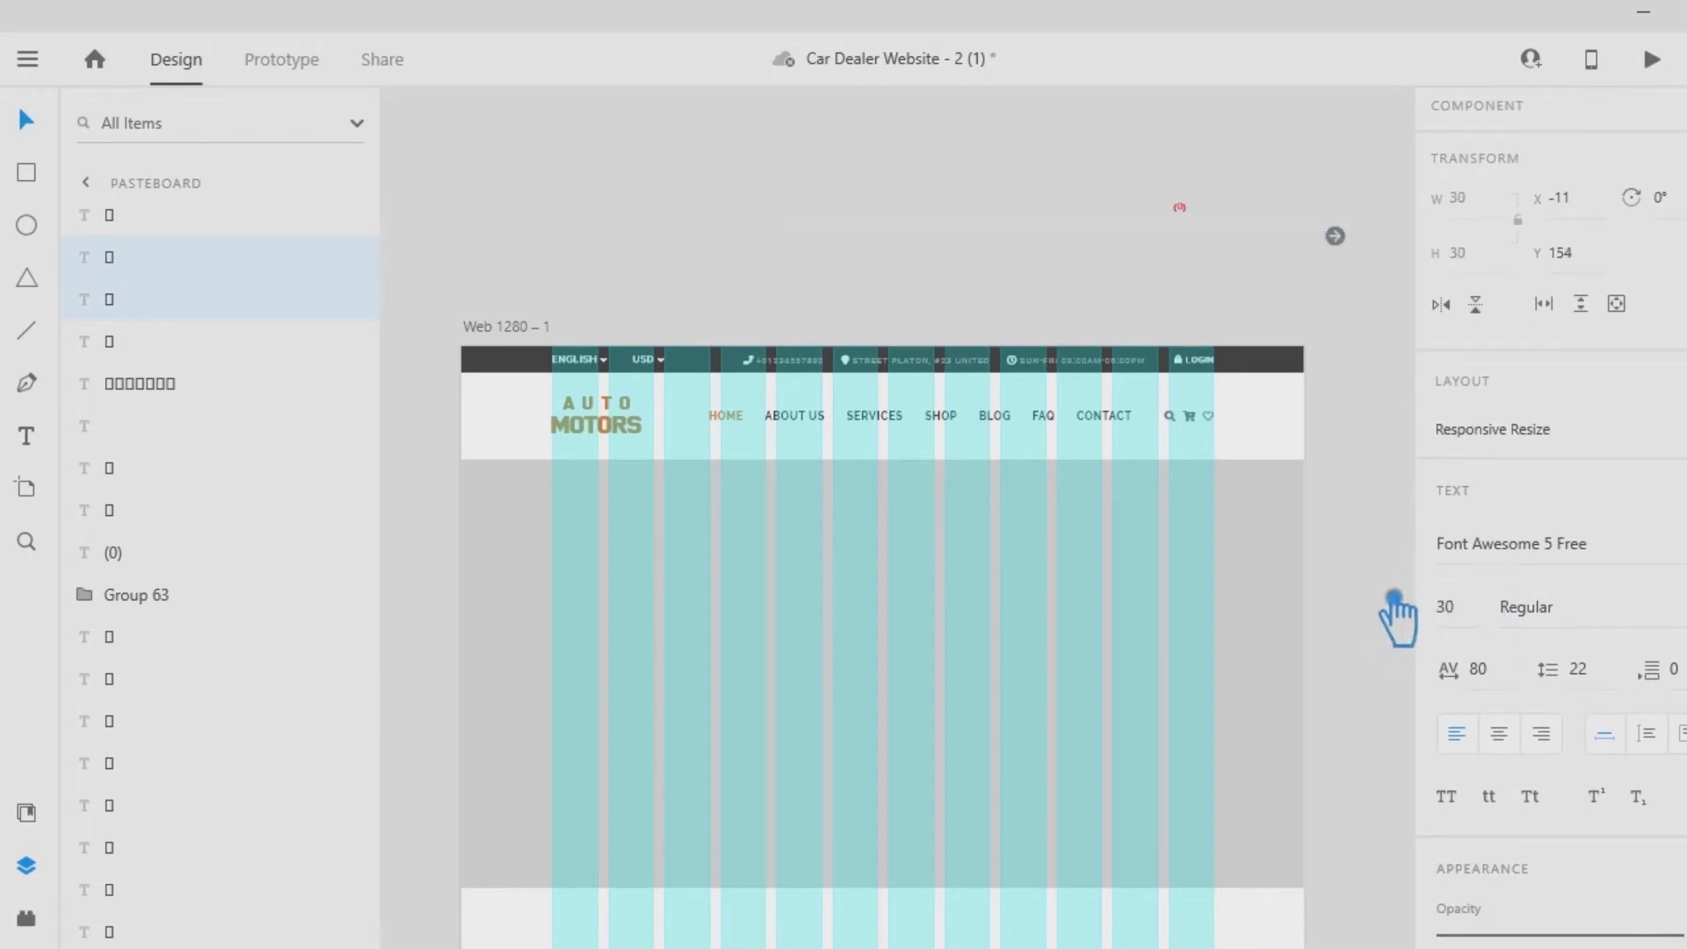
left_click(1378, 555)
Place the right-pointing arrow icon on the gray hero rectangle, just outside the last layout column.
left_click_drag(1370, 265, 1299, 556)
left_click_drag(1283, 663, 1260, 658)
scroll(1316, 620, "down", 1)
key("ctrl+plus")
key("ctrl+plus")
key("ctrl+shift+apostrophe")
scroll(1119, 606, "right", 5)
left_click_drag(950, 574, 963, 592)
left_click_drag(734, 578, 1389, 497)
left_click_drag(651, 352, 1103, 463)
left_click_drag(1114, 606, 800, 571)
Place the left-pointing arrow icon on the gray hero rectangle at X 108, just outside the first layout column.
key("ctrl+minus")
key("ctrl+minus")
left_click_drag(974, 597, 708, 430)
left_click(628, 405)
left_click_drag(629, 216, 800, 436)
left_click_drag(970, 529, 1126, 557)
key("ctrl+plus")
key("ctrl+plus")
key("ctrl+plus")
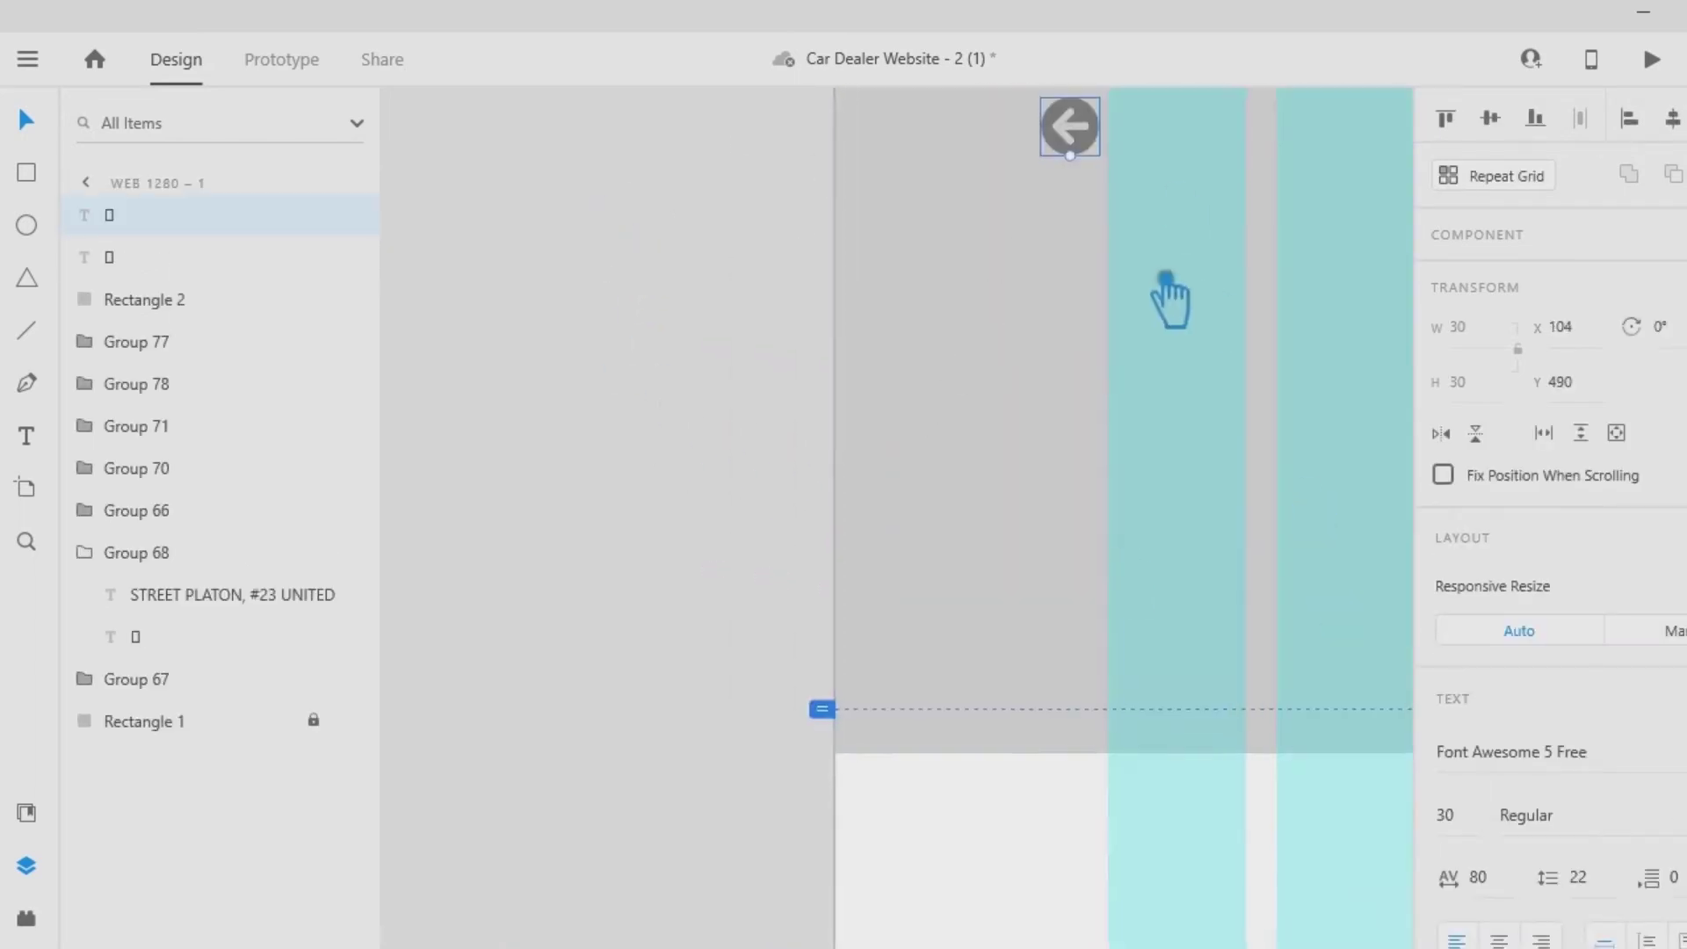
left_click_drag(1168, 278, 1201, 557)
left_click(1146, 417)
left_click_drag(1146, 416, 1154, 407)
Select both arrow icons on the hero rectangle and align them to a common vertical middle.
left_click(675, 451)
key("ctrl+minus")
key("ctrl+minus")
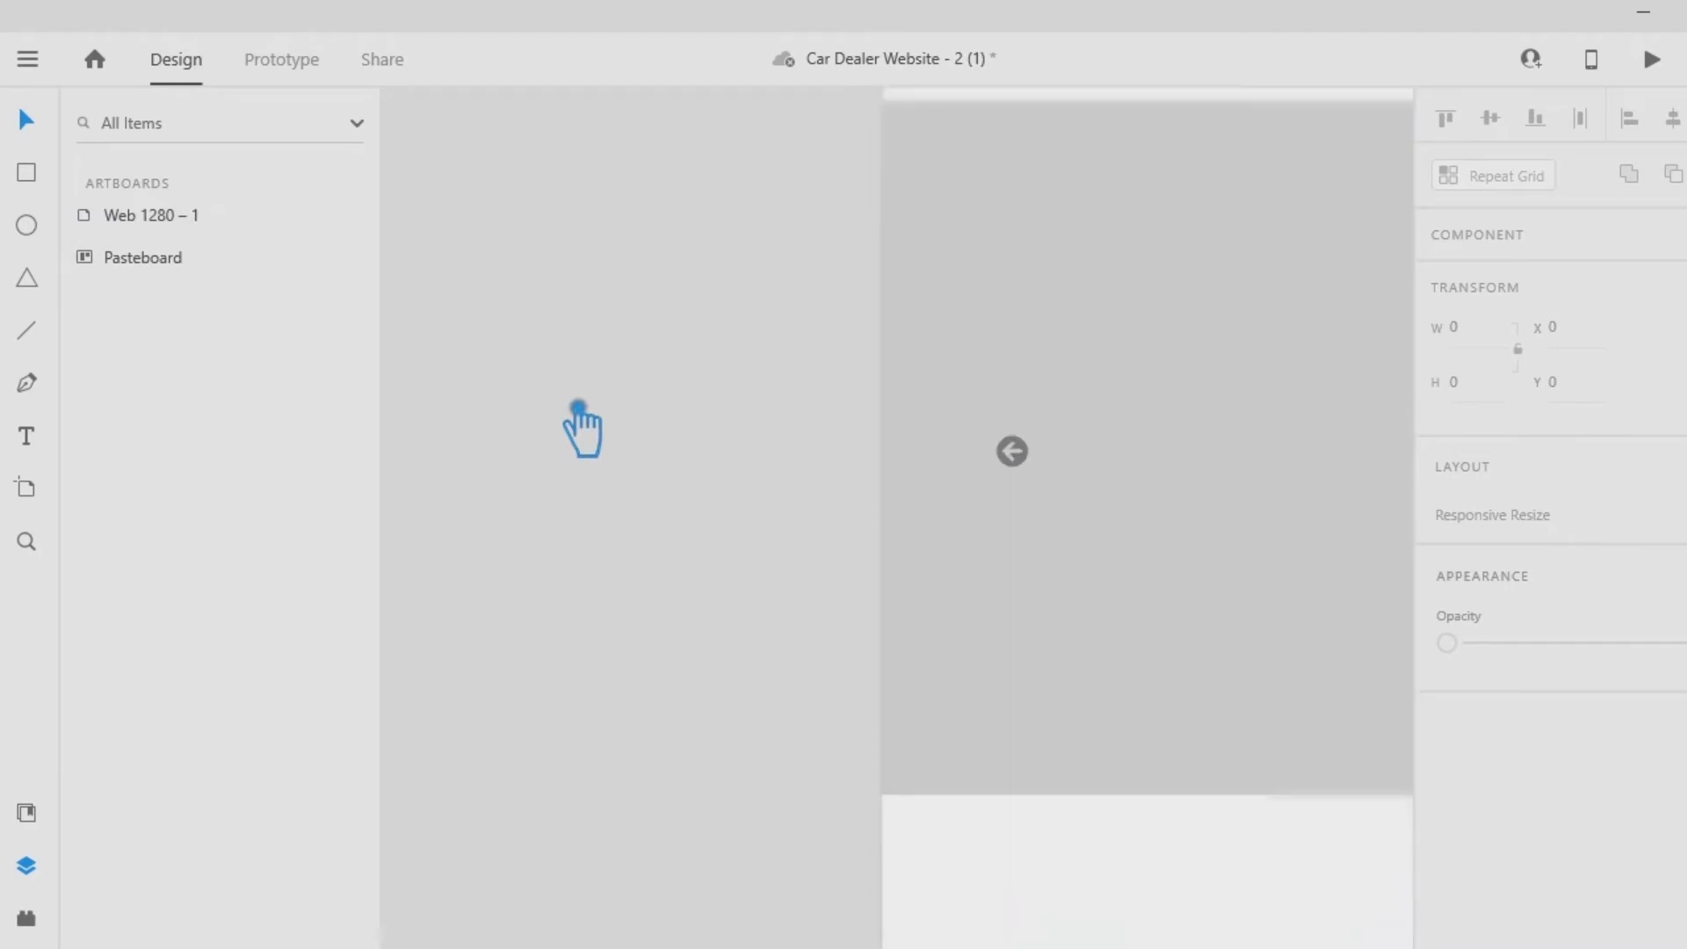
scroll(714, 378, "right", 3)
scroll(715, 378, "down", 1)
left_click(1258, 446)
left_click(1259, 445, "shift")
left_click(1527, 128)
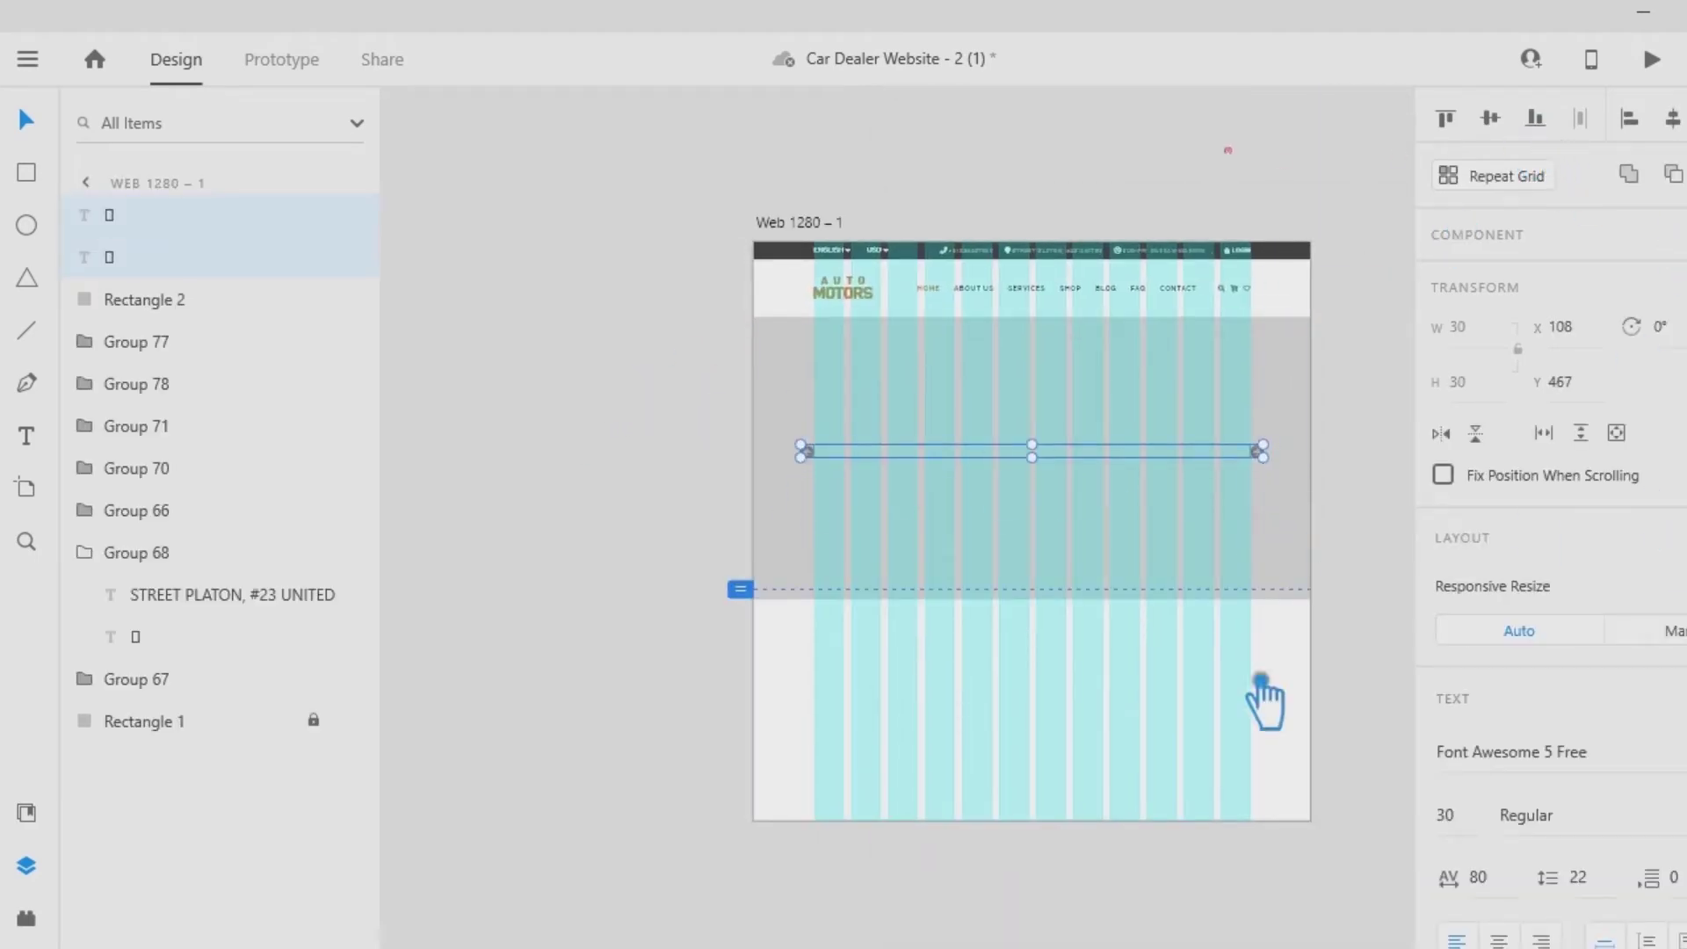
Lighten the gray fill of both arrow icons.
scroll(1674, 646, "down", 7)
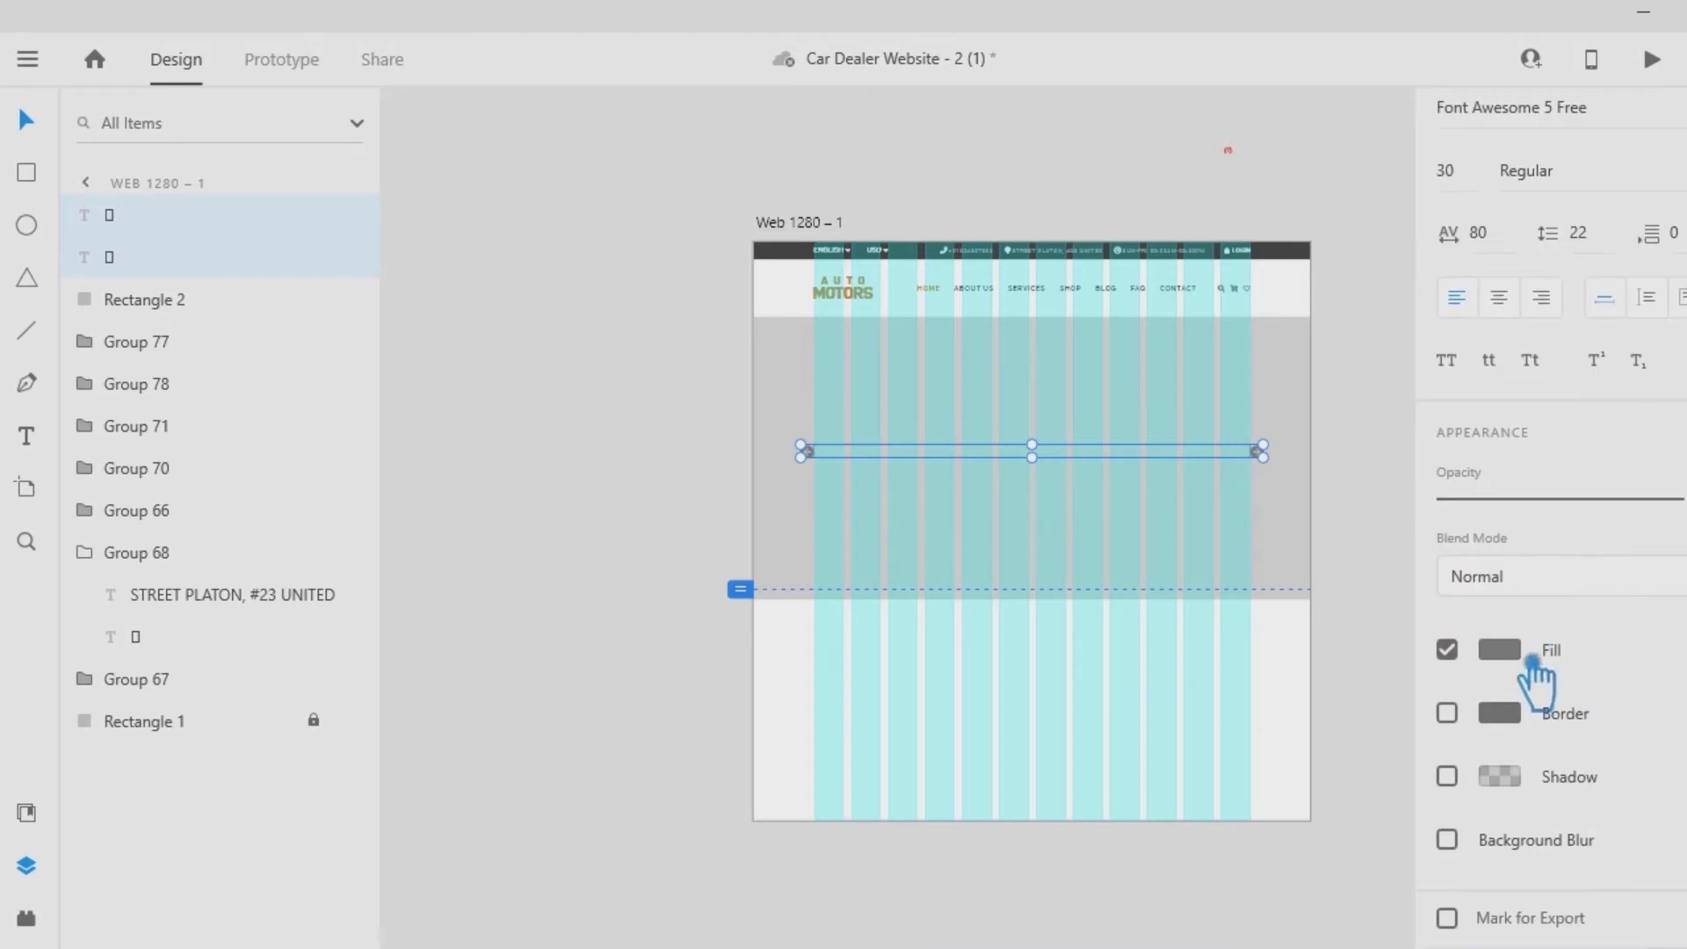
left_click(1501, 650)
left_click(1389, 378)
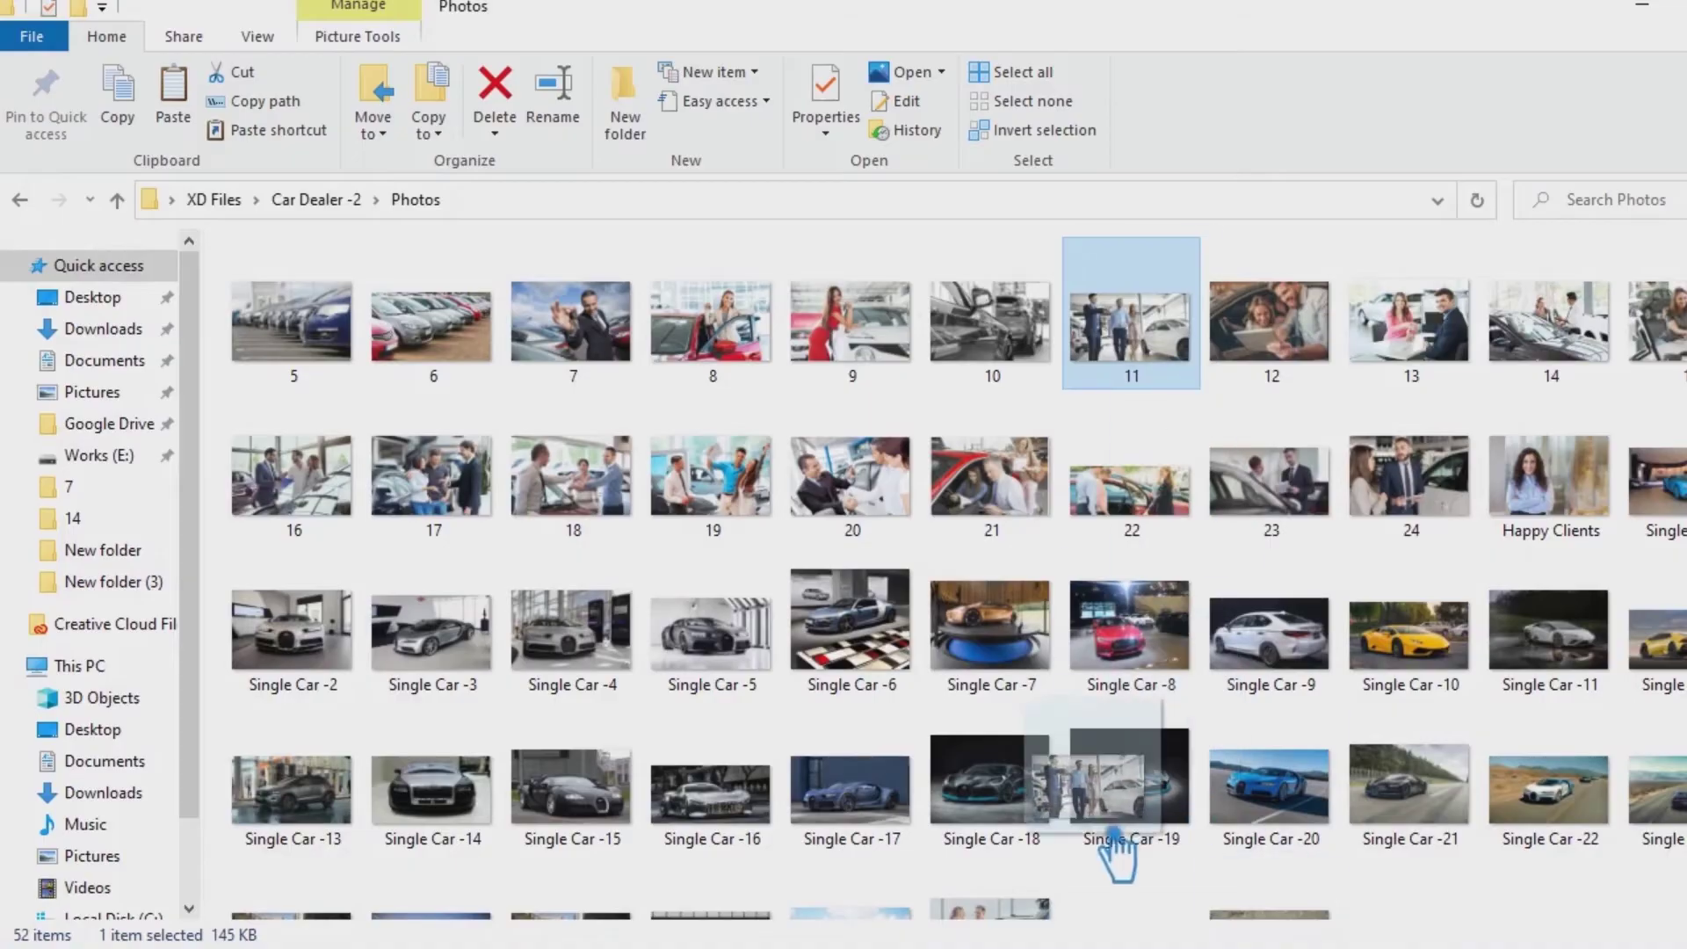
Fill the gray hero rectangle with photo 11 from the Photos folder in File Explorer.
left_click_drag(1224, 546, 993, 695)
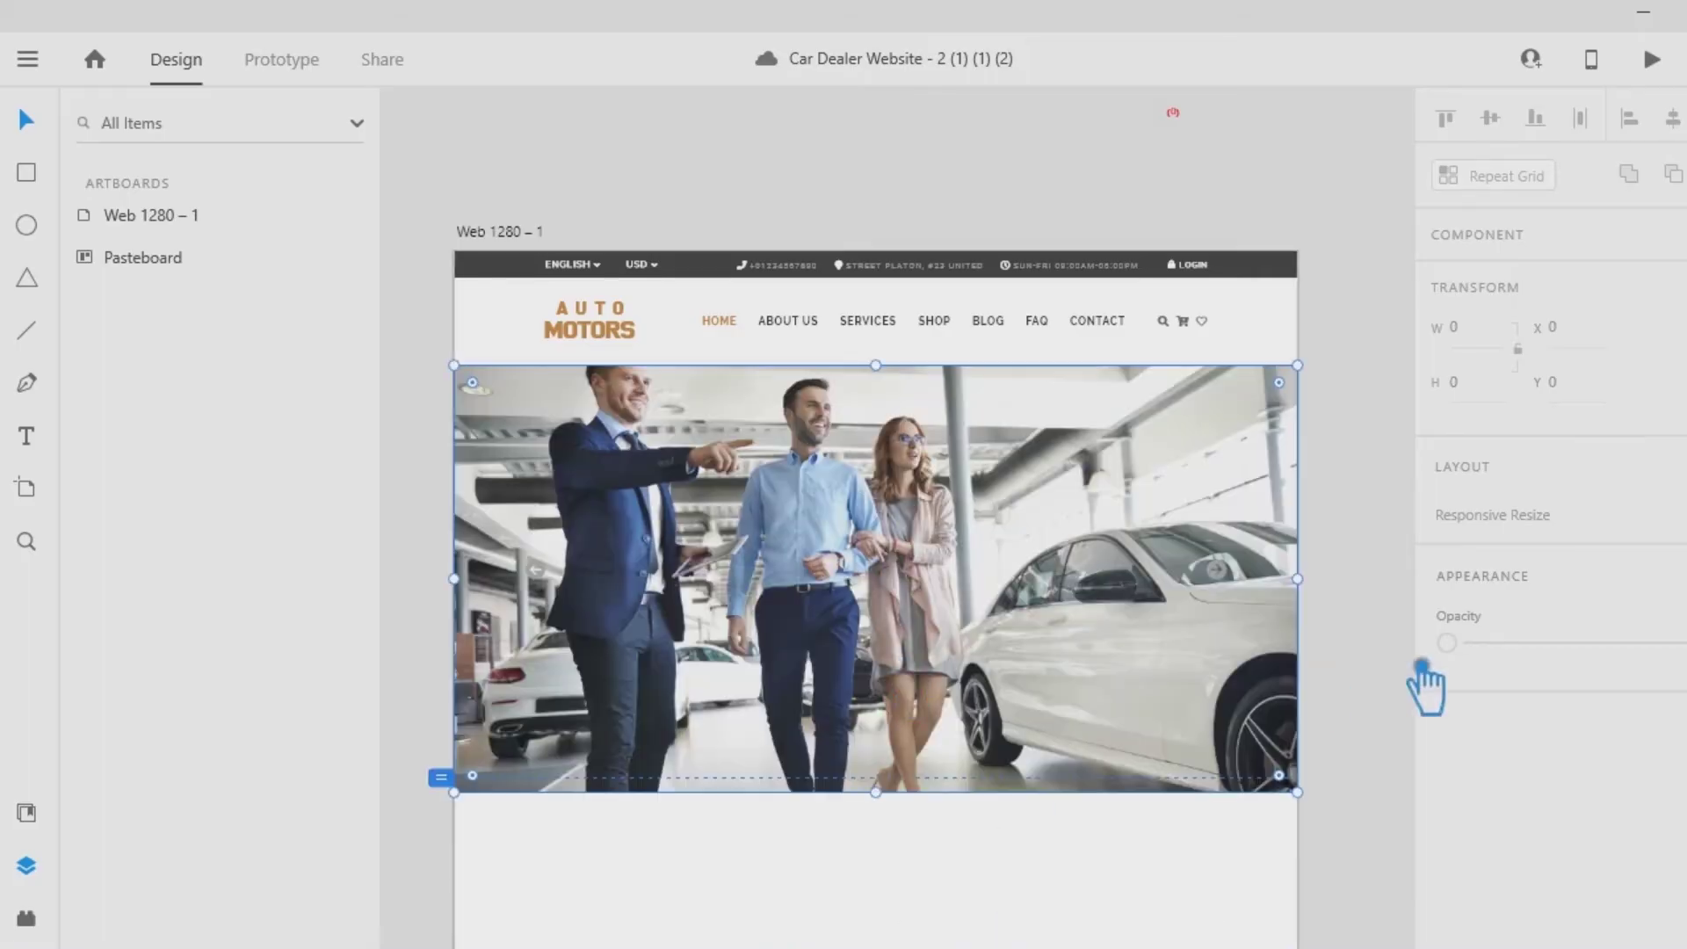
Group the two arrow icons and fill them with the orange sampled from the AUTO MOTORS logo.
left_click(1238, 580)
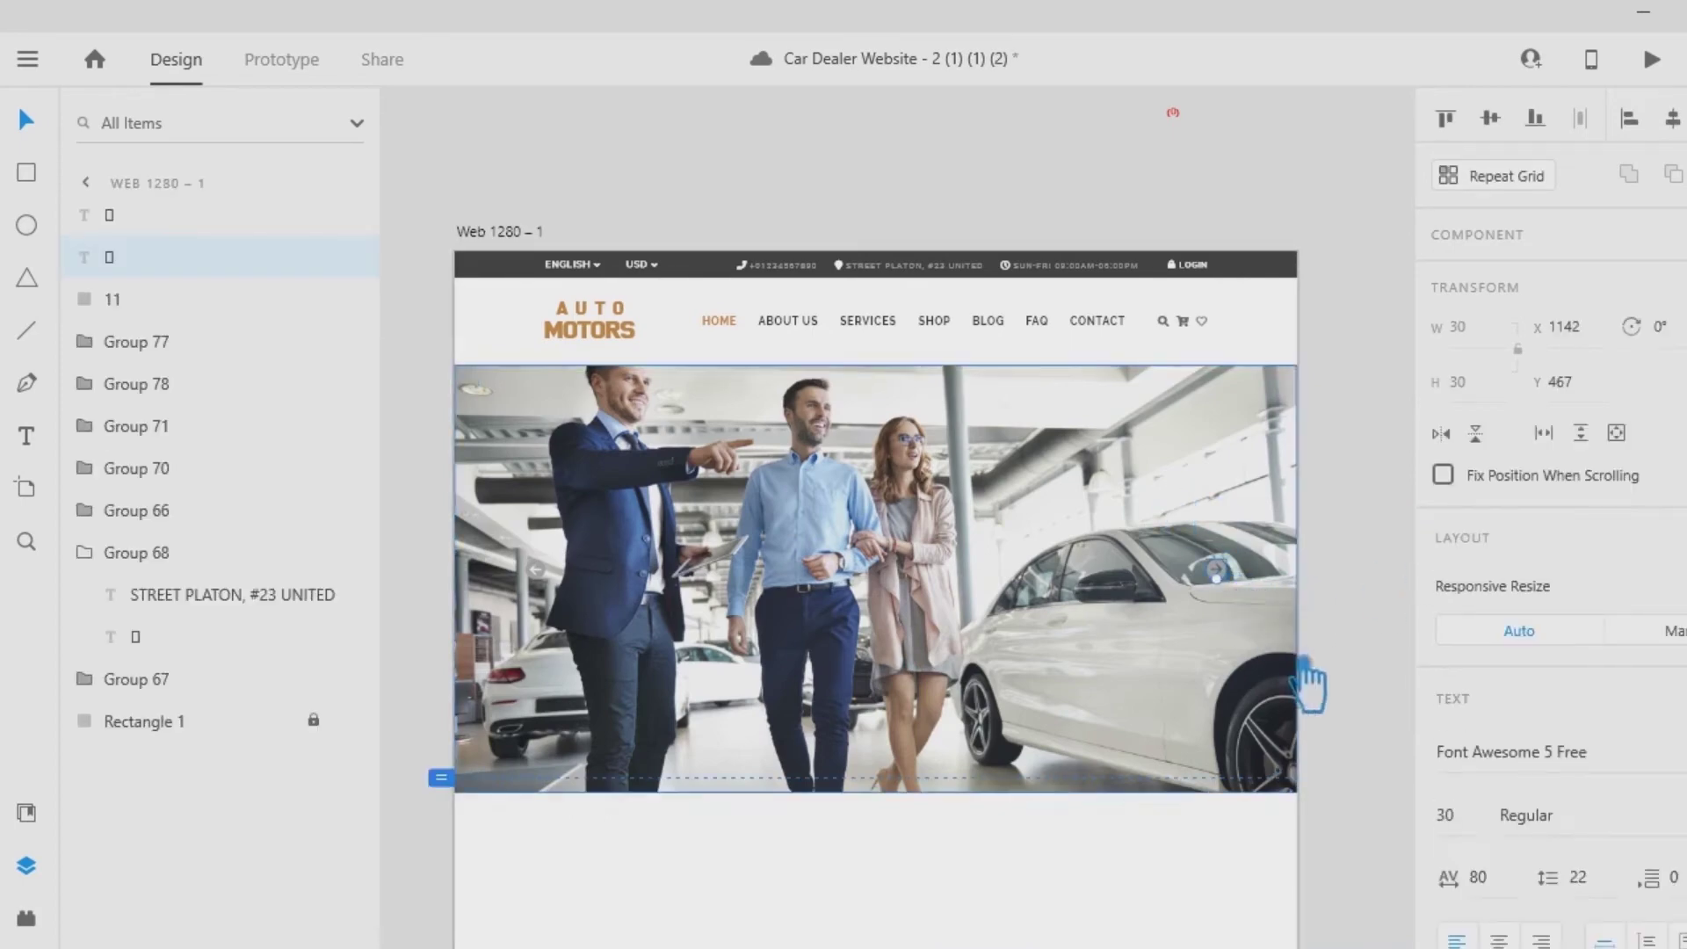
left_click(536, 570, "shift")
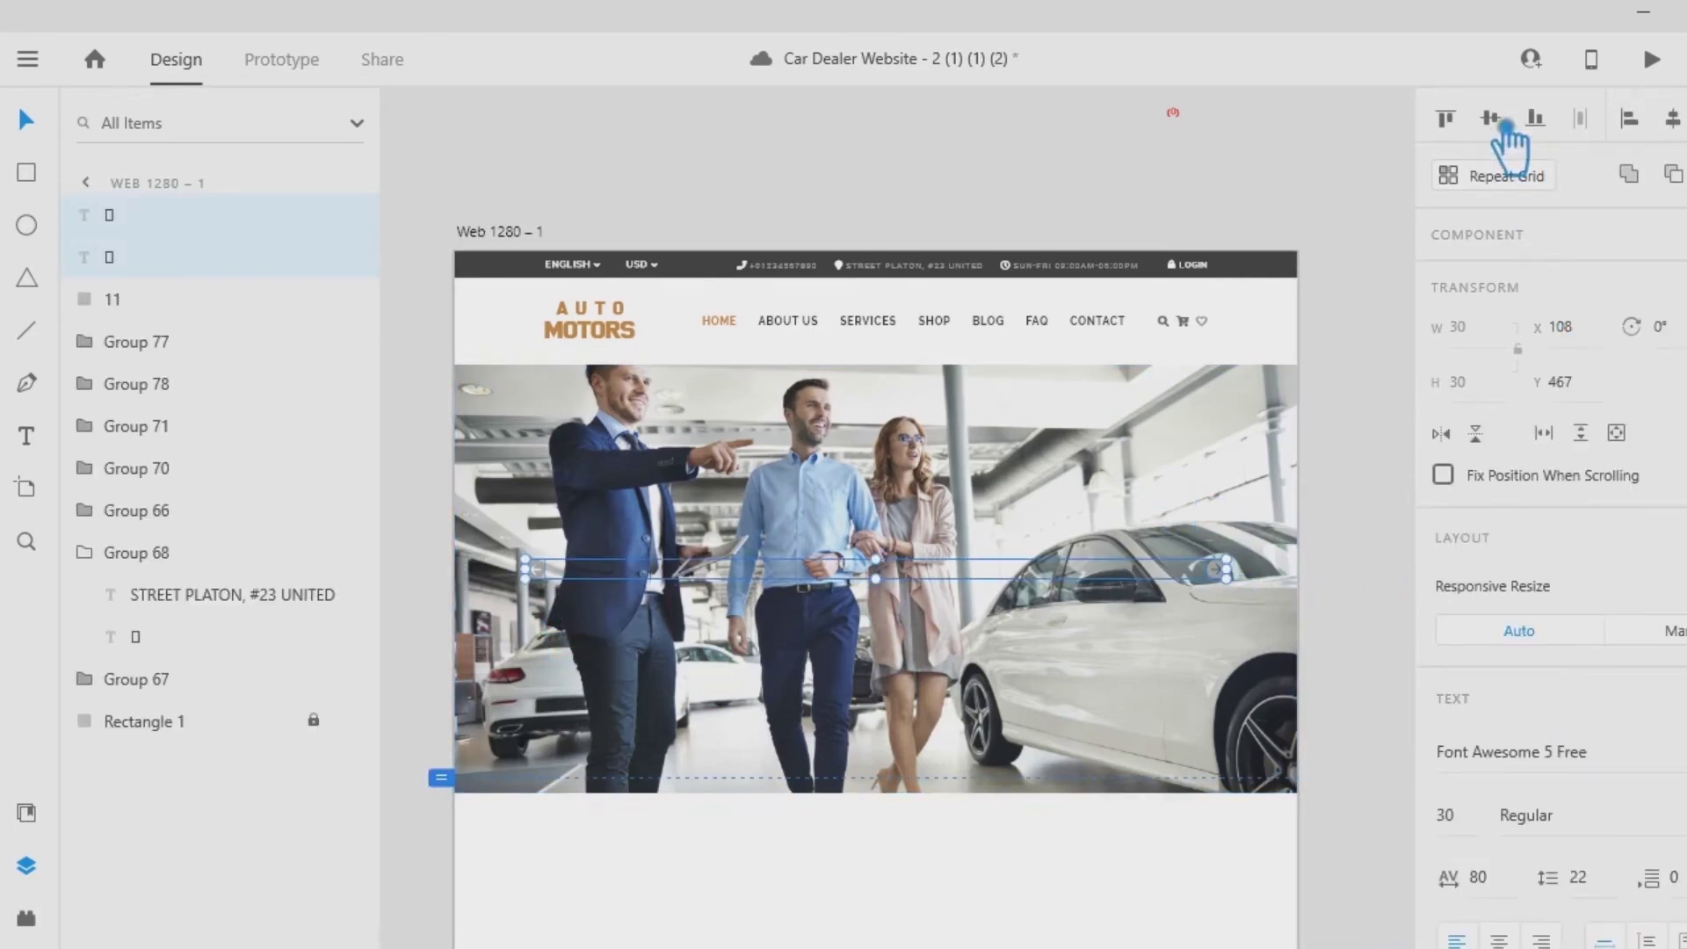
key("ctrl+g")
left_click(1500, 776)
left_click(1407, 844)
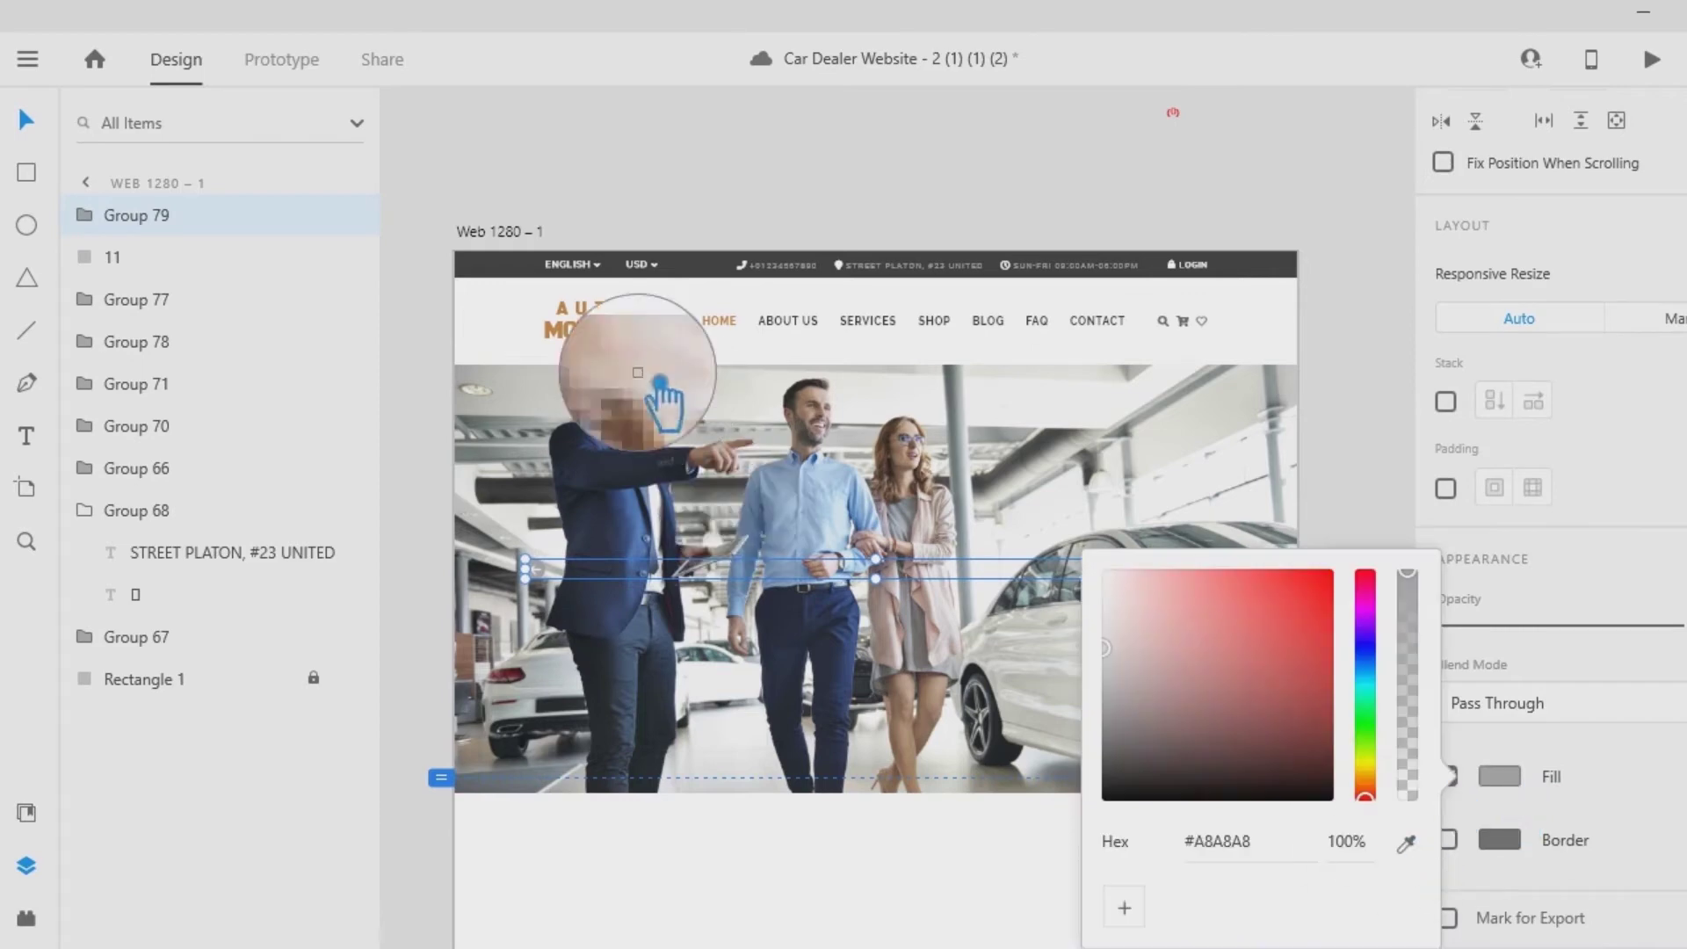
left_click(603, 325)
left_click(1379, 483)
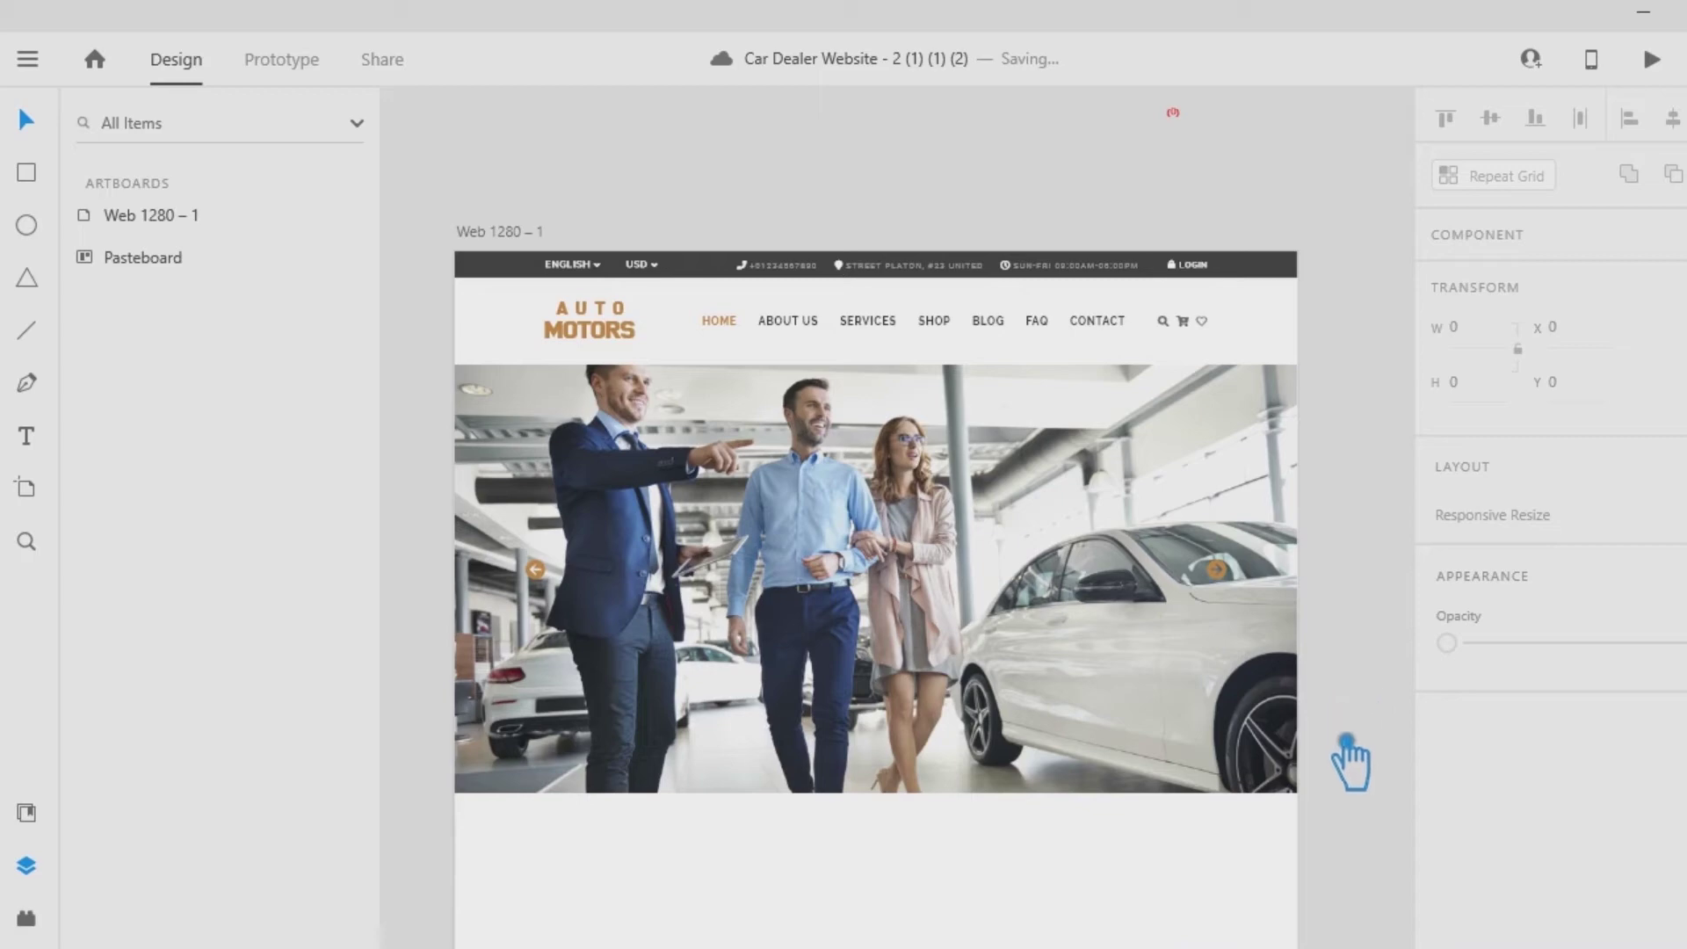
Lock the hero photo on the artboard.
scroll(1349, 764, "down", 2)
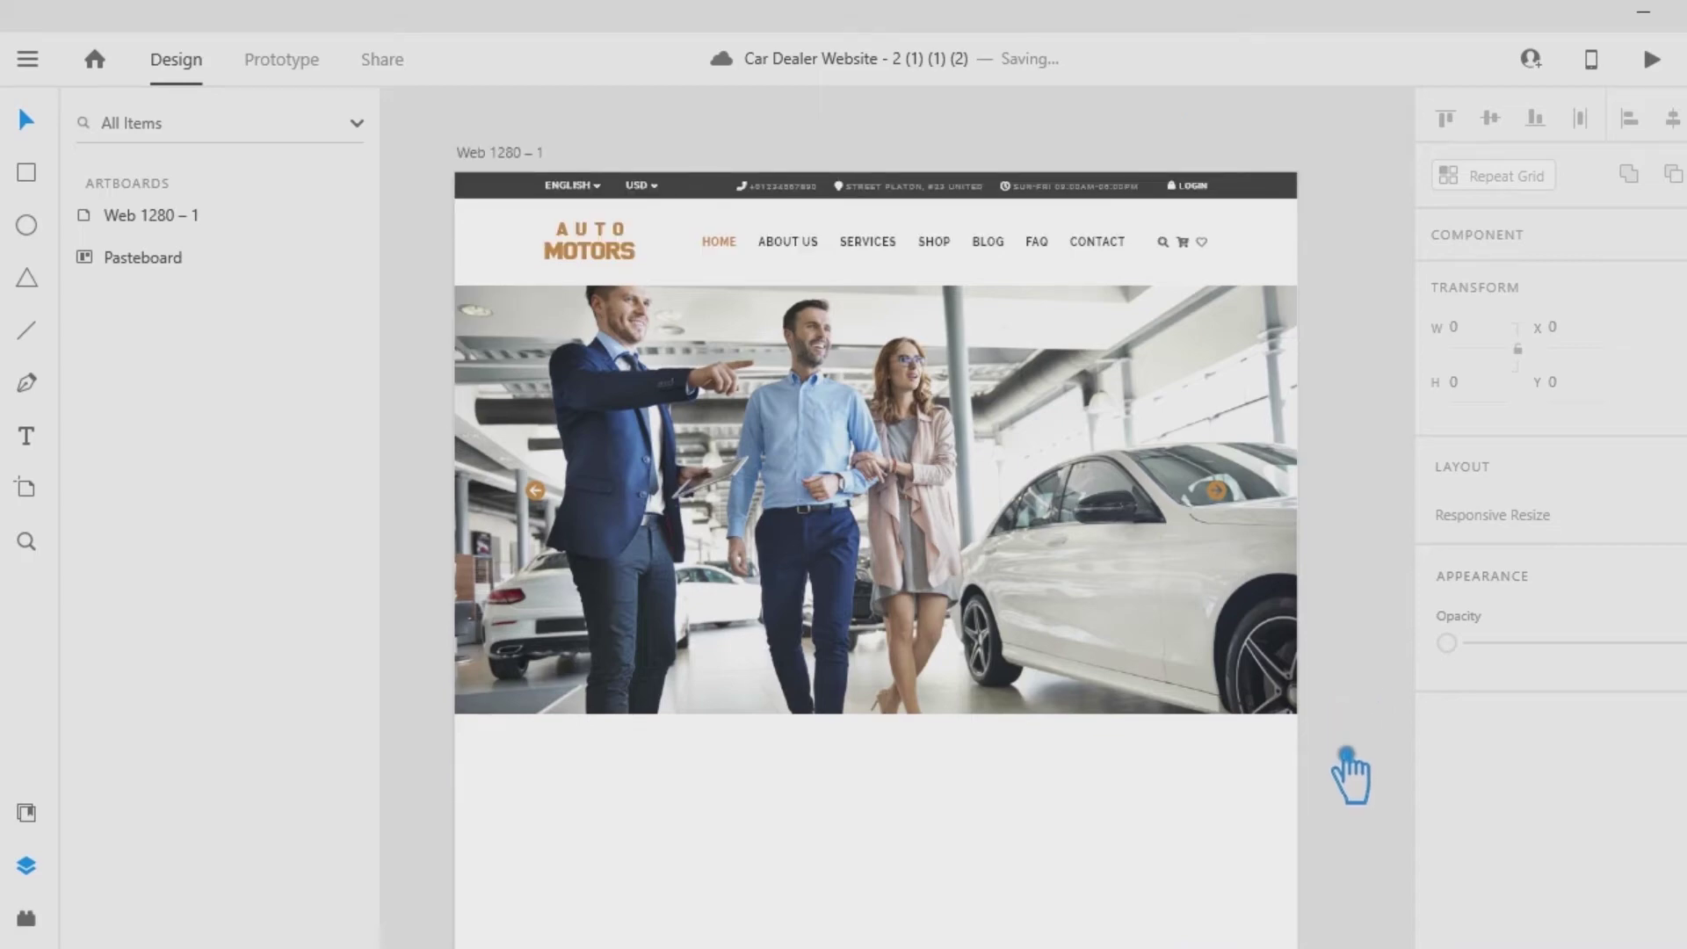
right_click(1106, 369)
left_click(1200, 496)
left_click(1334, 497)
Turn on the column layout grid for the Web 1280 artboard.
left_click(26, 173)
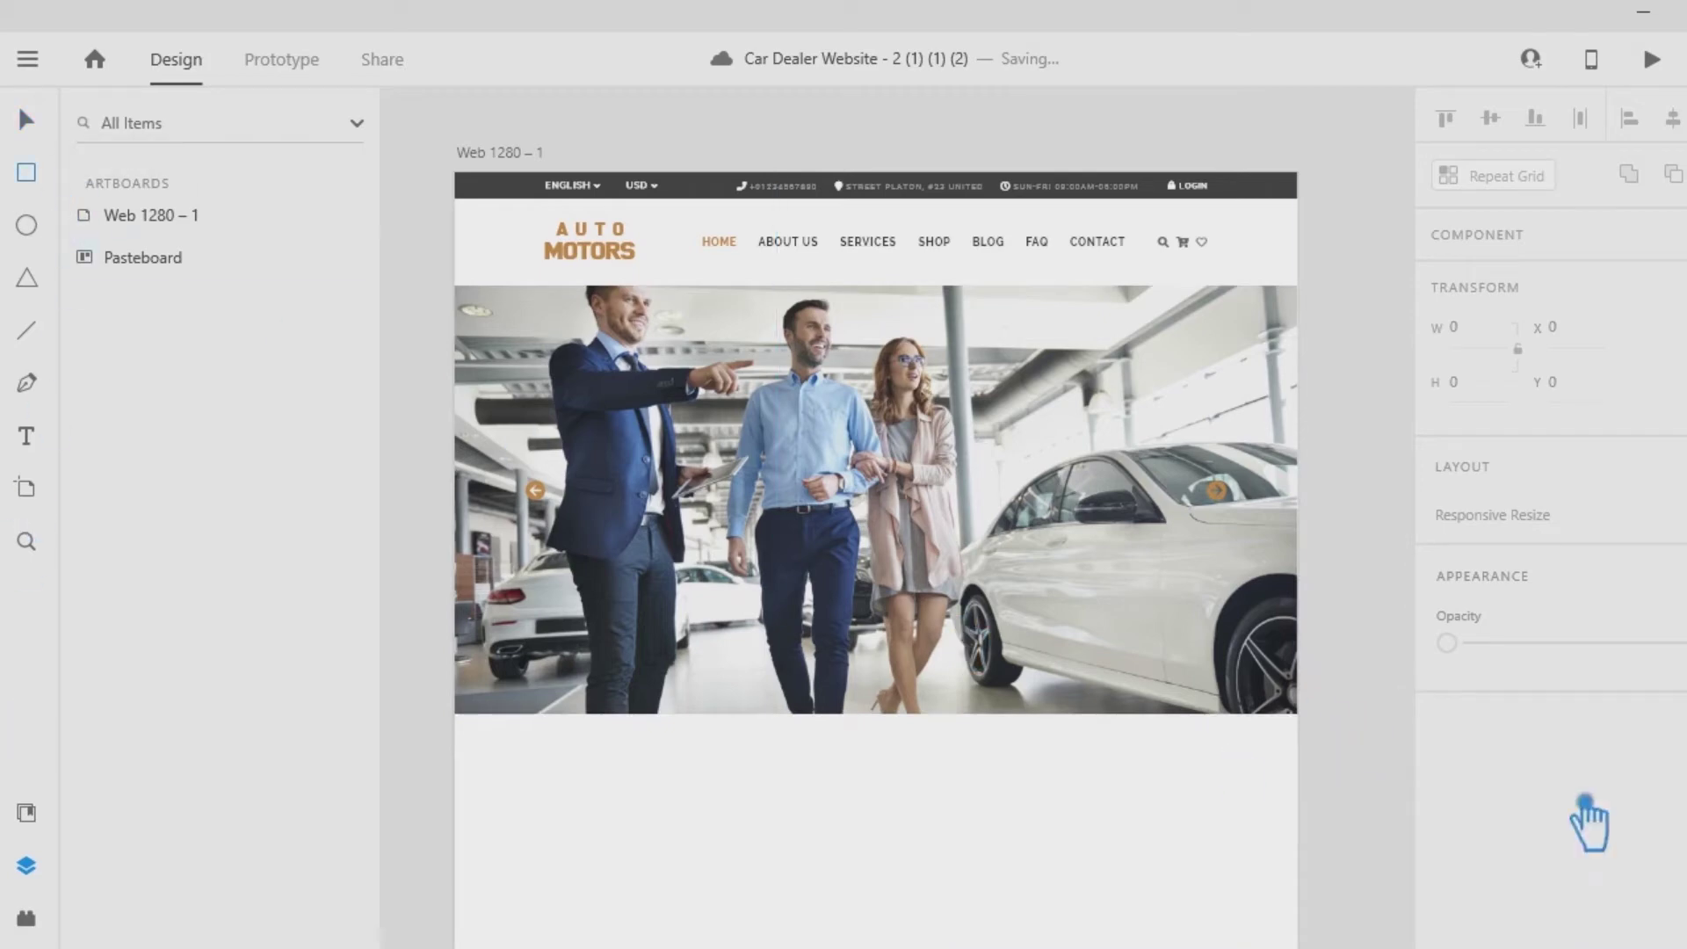
left_click(27, 119)
left_click(499, 153)
scroll(1518, 865, "down", 2)
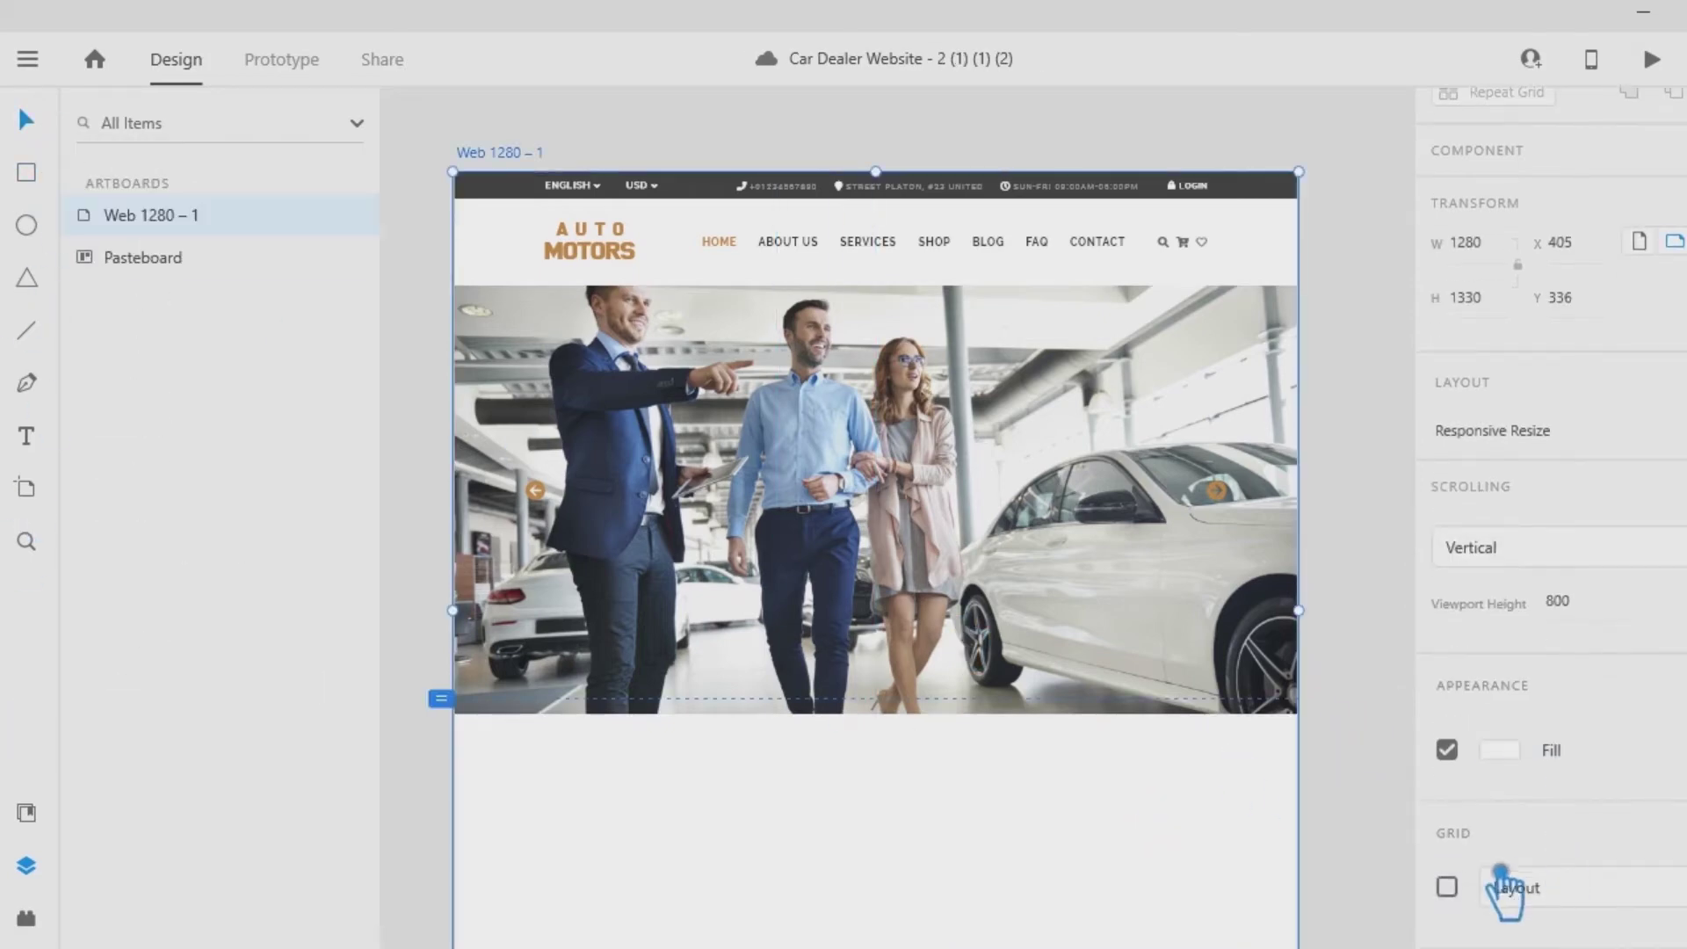
left_click(1447, 889)
left_click(1390, 681)
Draw a 1004 by 218 rectangle across the layout columns at the hero photo's lower edge, filled with orange sampled from the AUTO MOTORS logo.
left_click_drag(1228, 726, 546, 572)
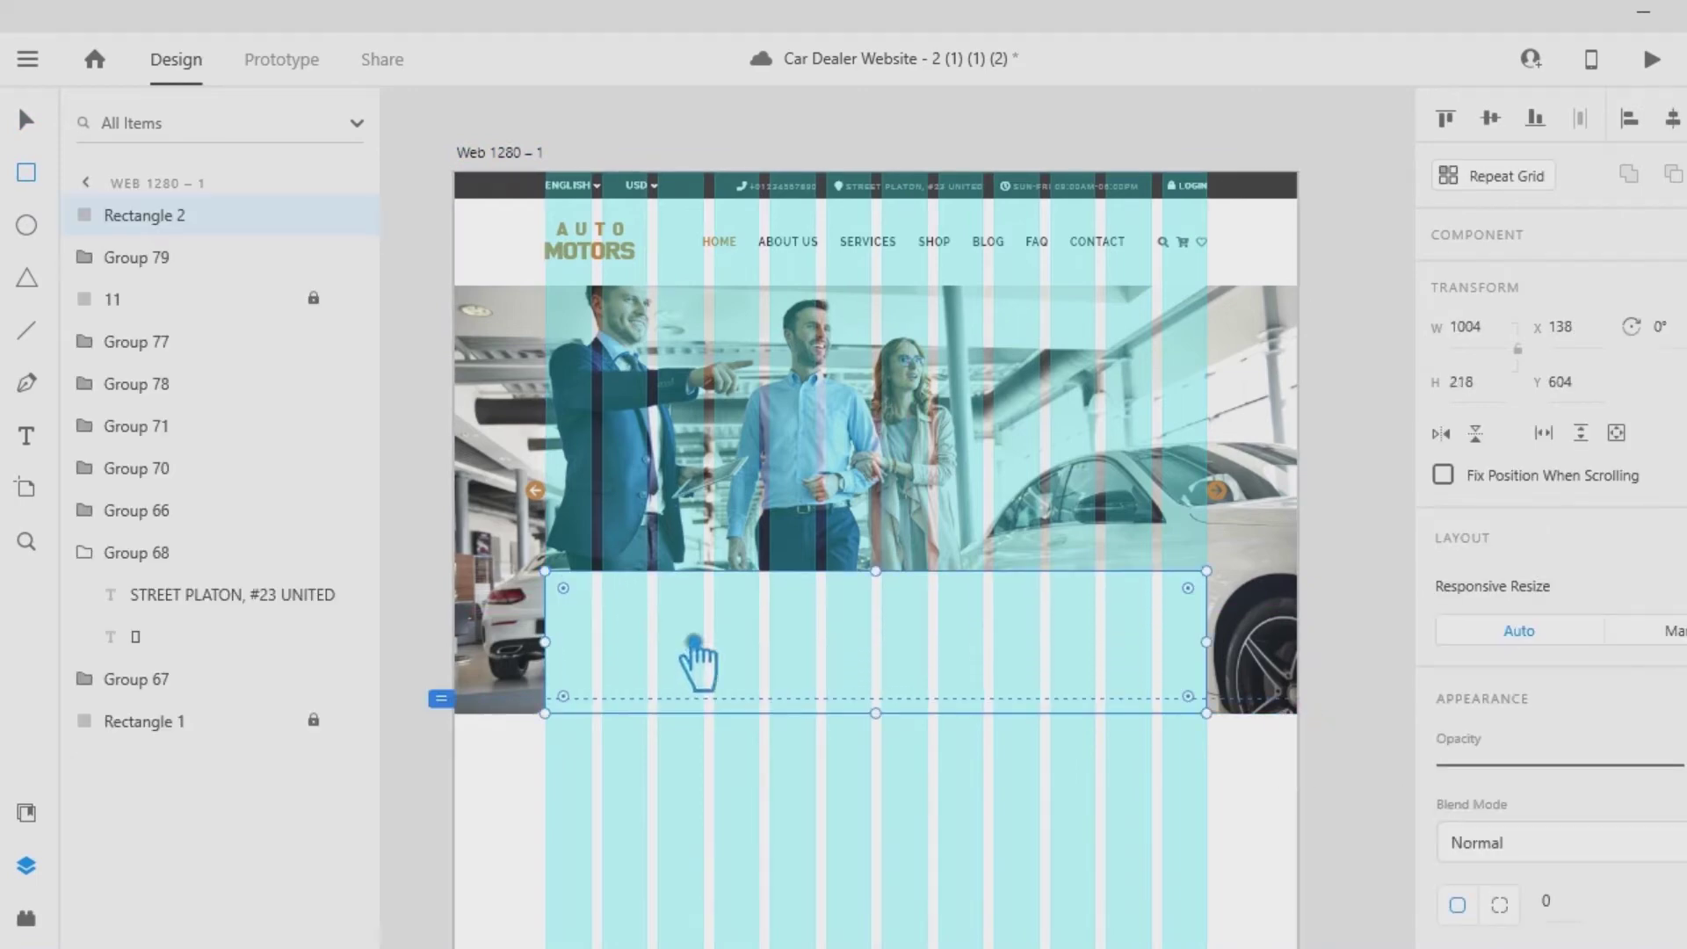
scroll(1480, 667, "down", 4)
left_click(1496, 650)
left_click(1407, 766)
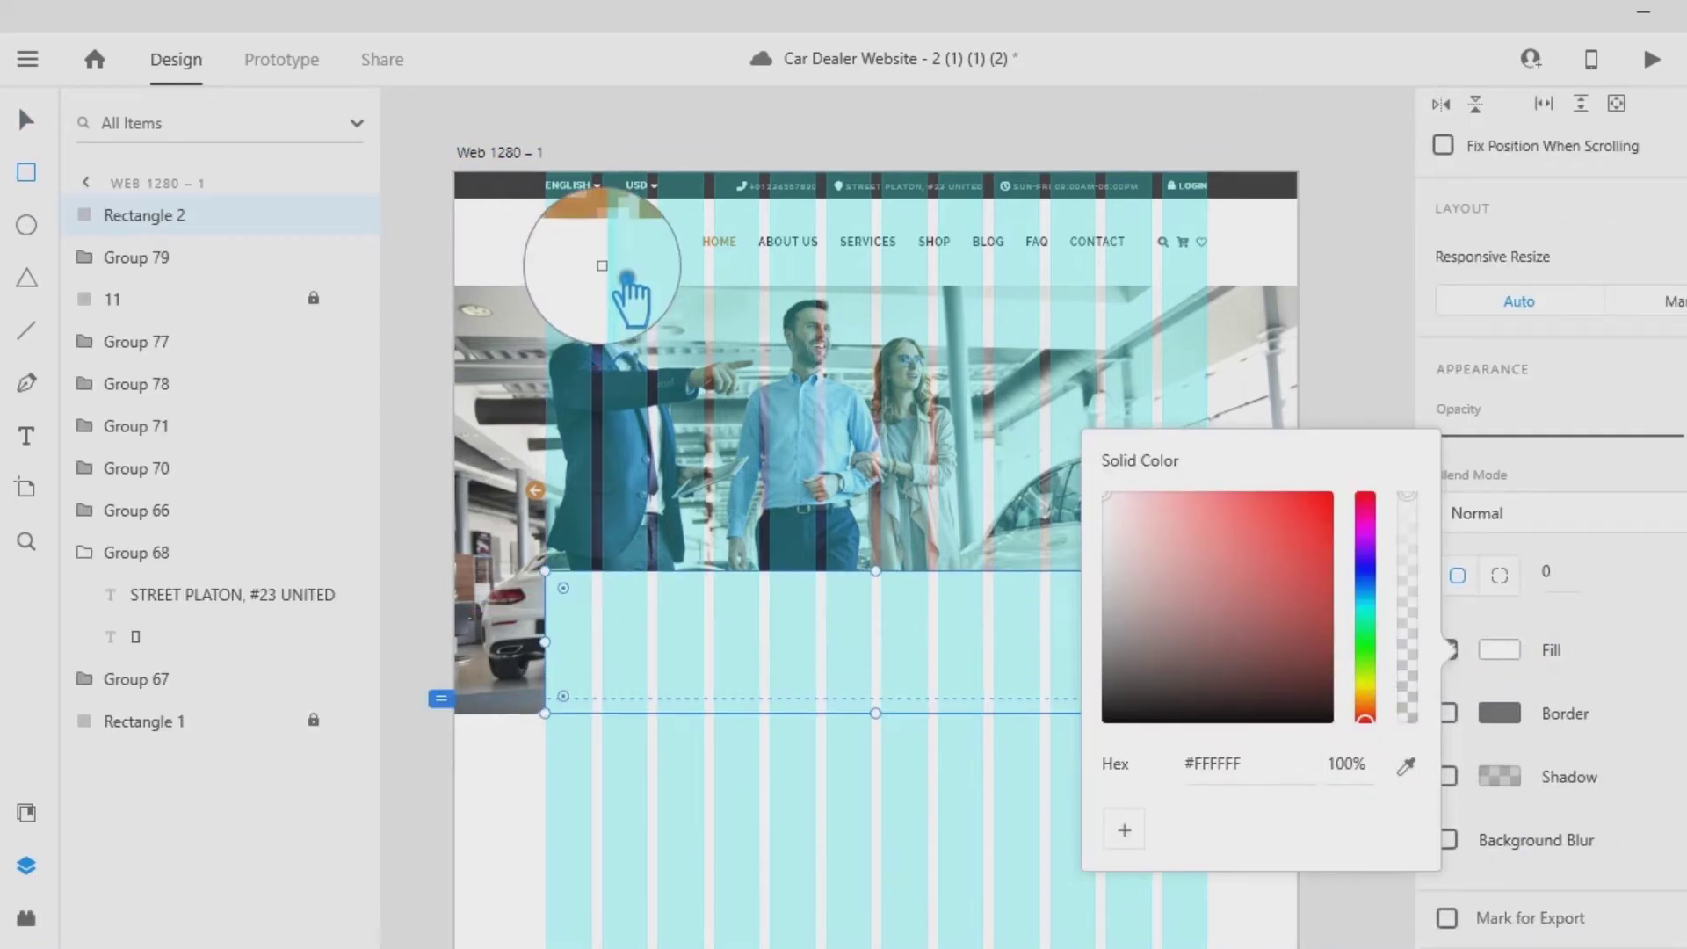
left_click(585, 245)
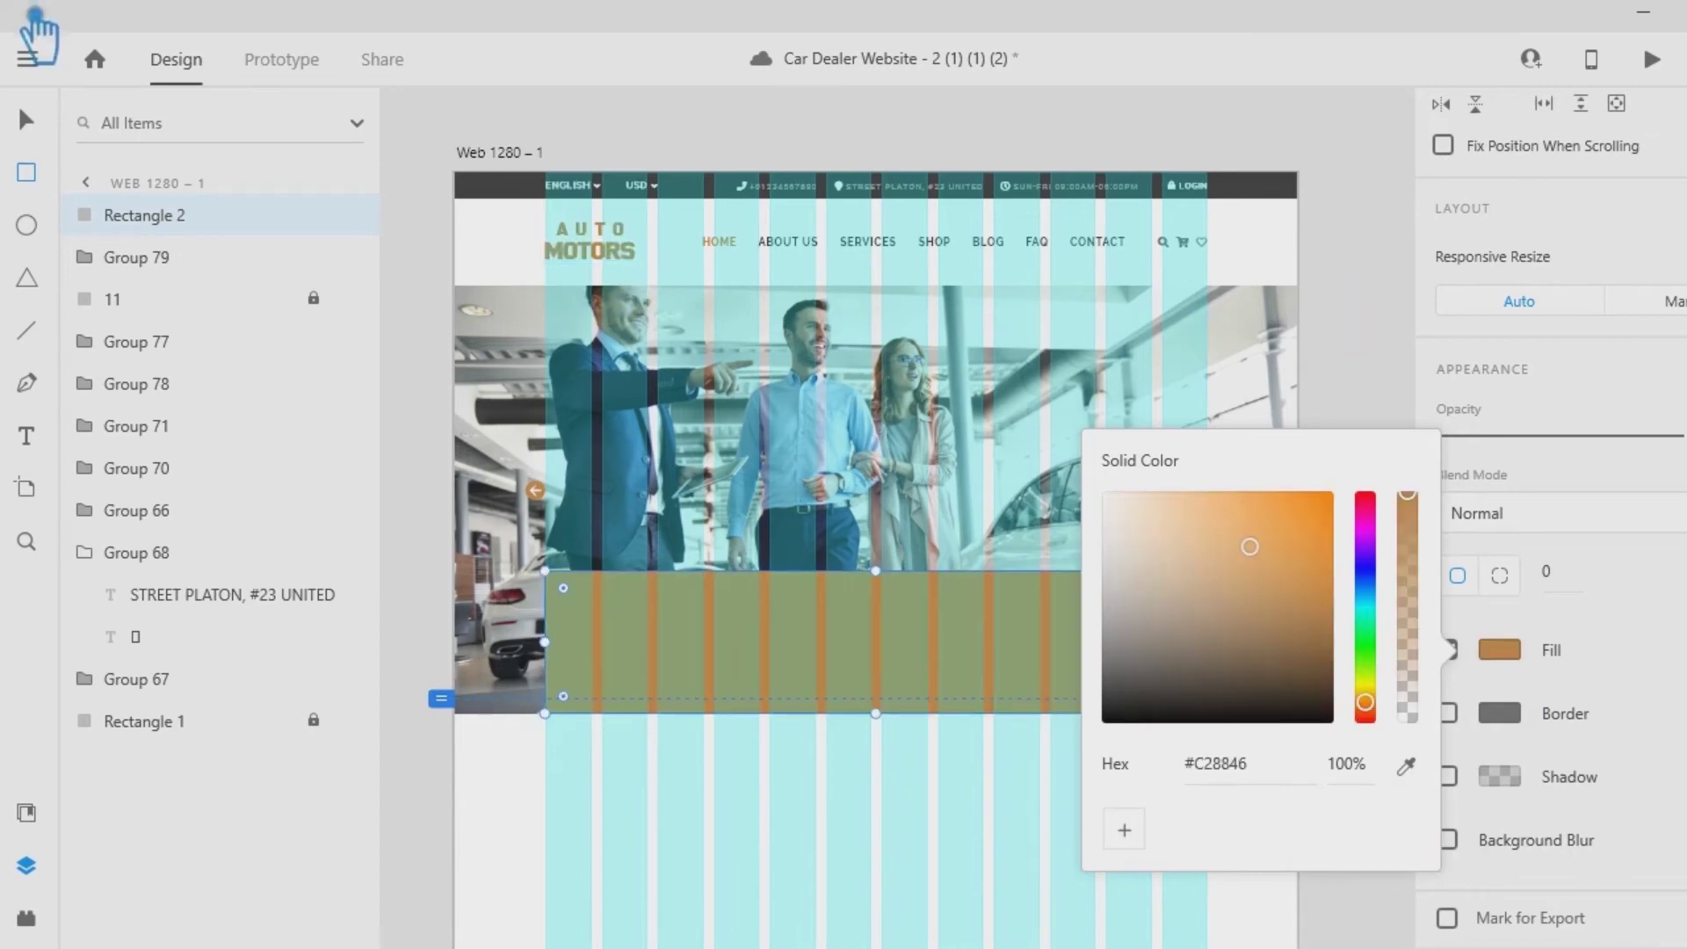
key("Escape")
Duplicate the orange panel and resize the copy into a 65 px high strip directly above it.
scroll(1364, 527, "up", 3)
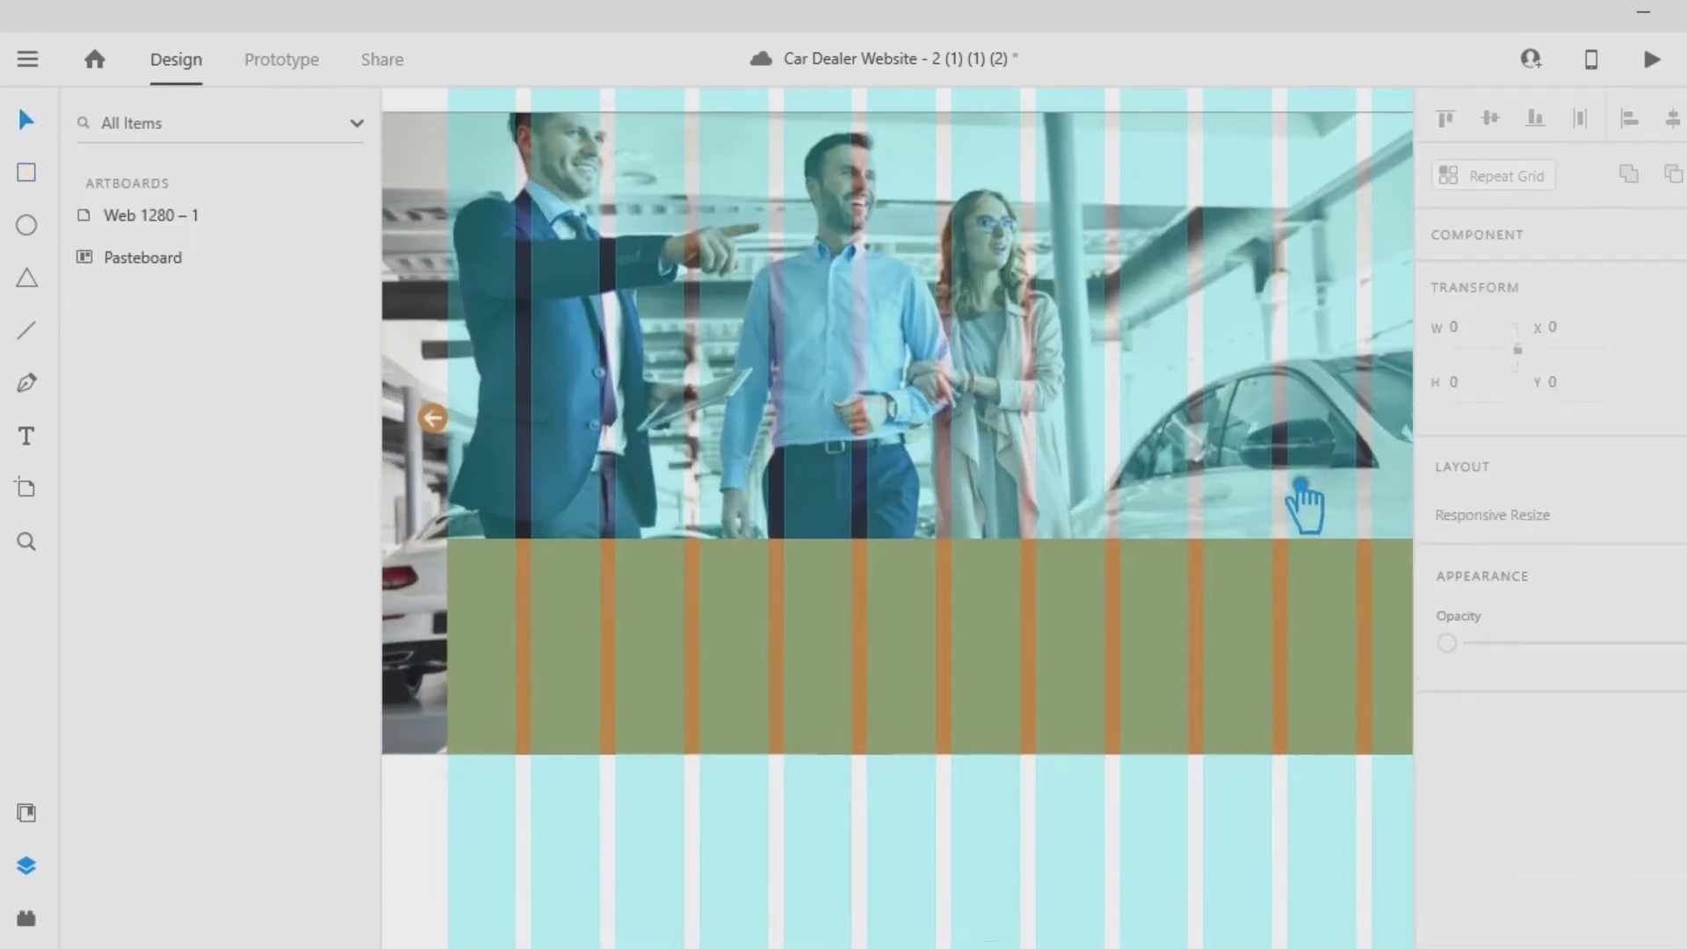
left_click(773, 615)
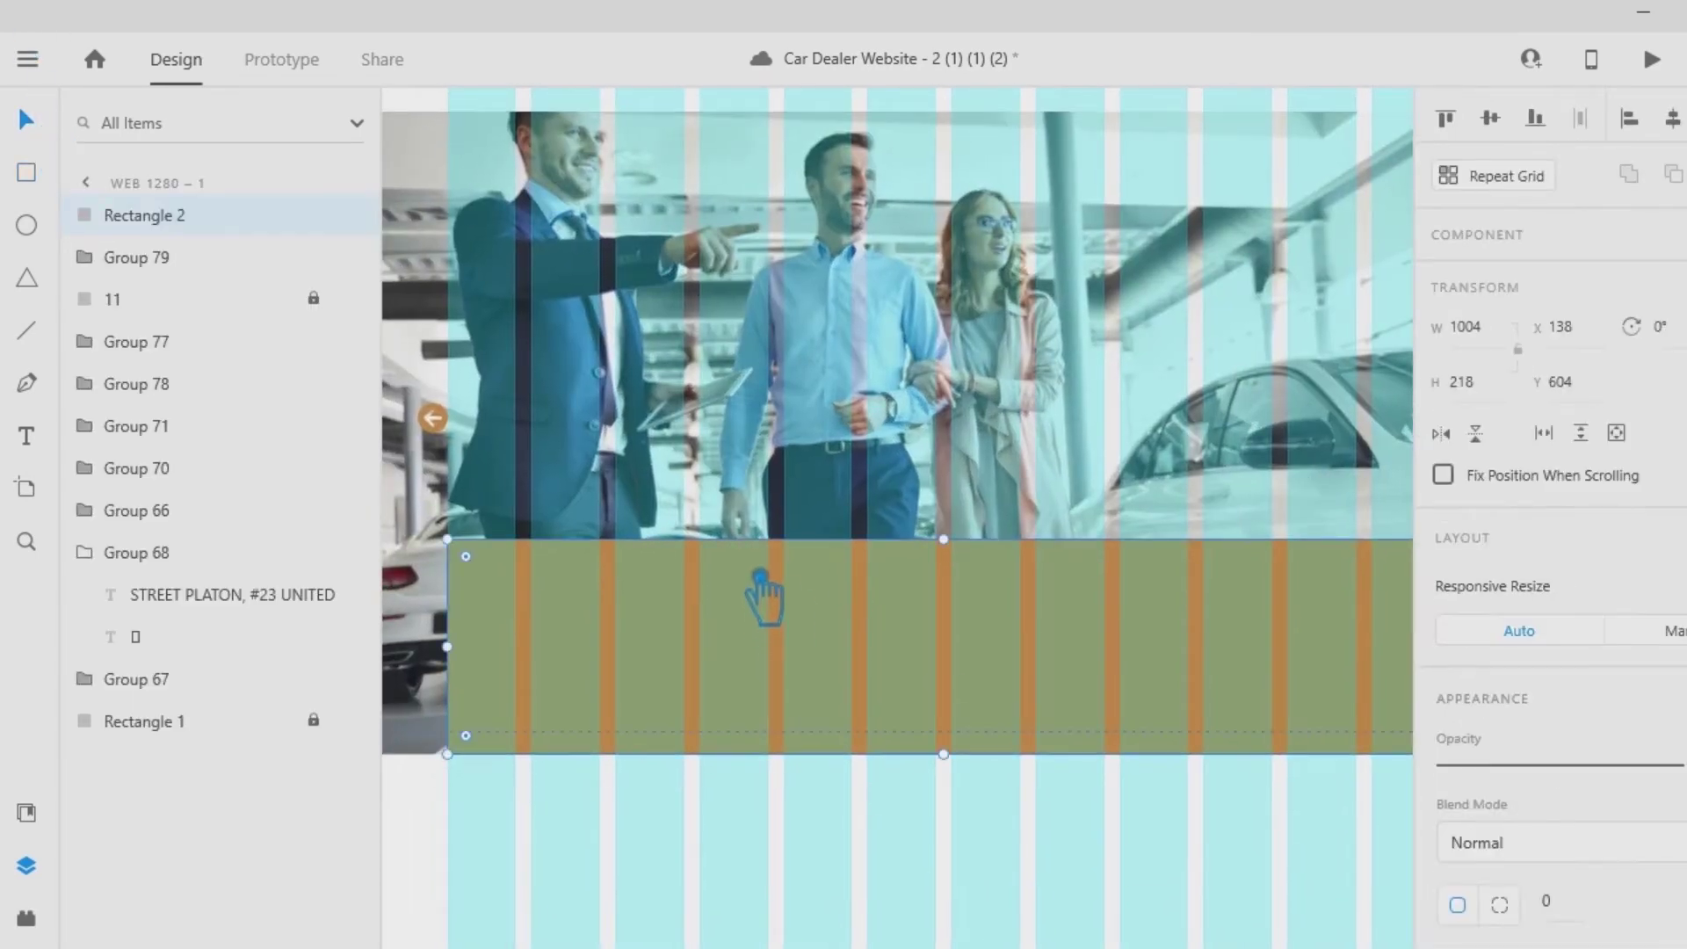
key("ctrl+d")
left_click_drag(972, 757, 967, 488)
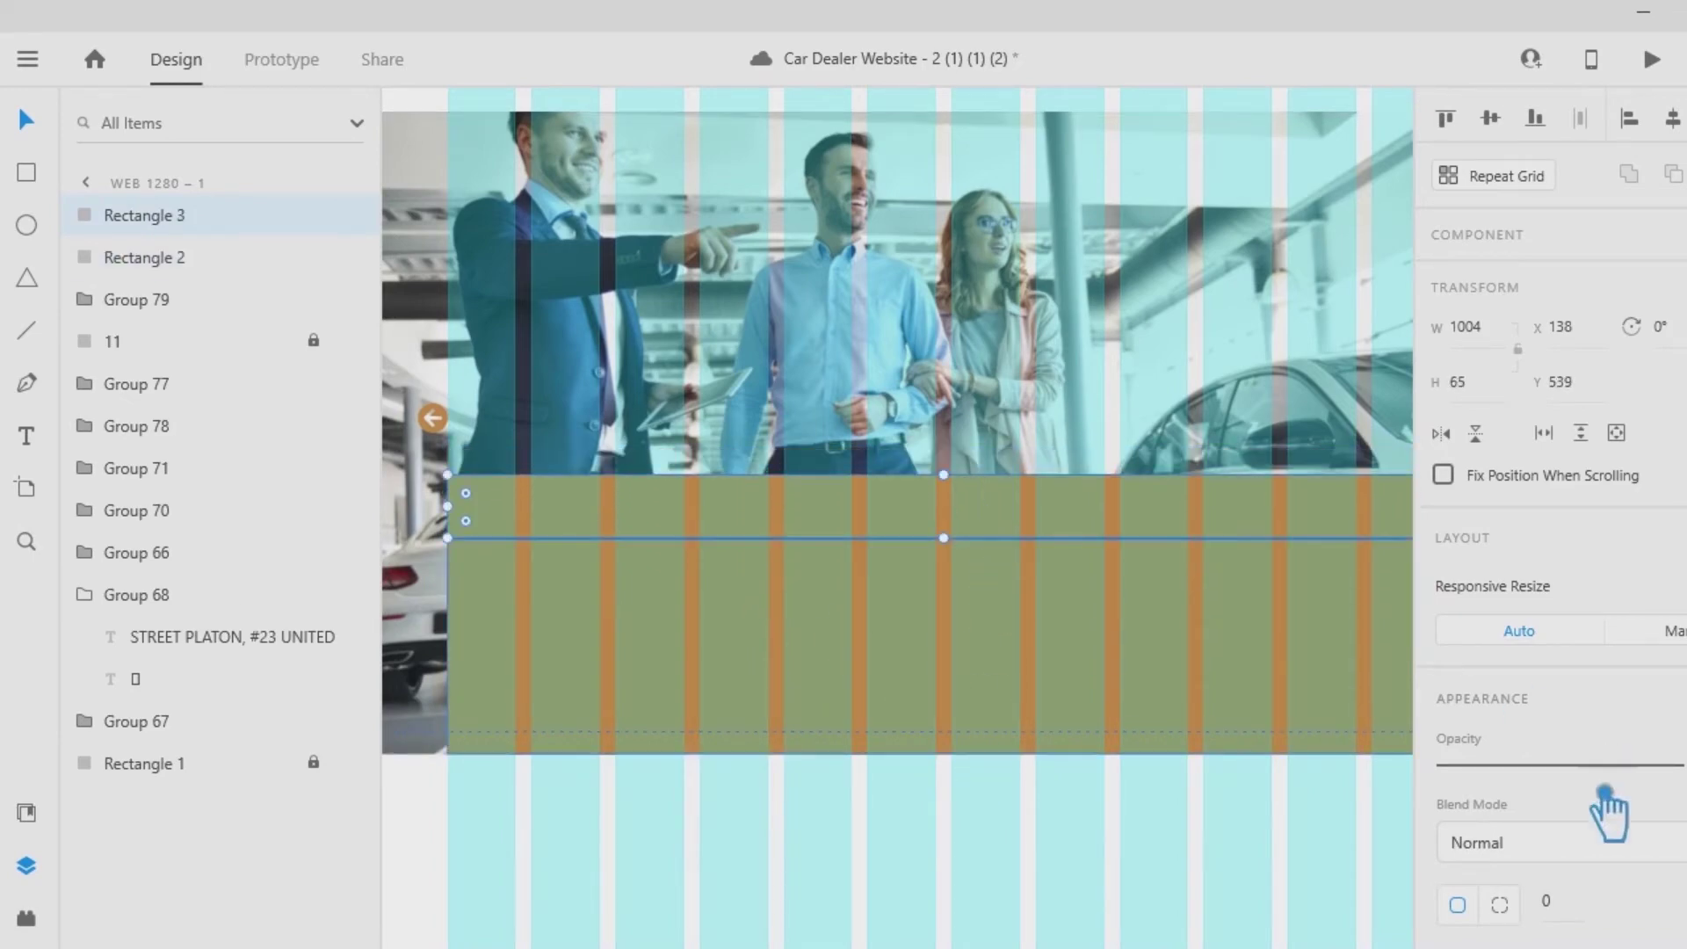
Change the strip's fill to the slightly darker orange #B98140.
scroll(1612, 809, "down", 4)
left_click(1511, 655)
left_click_drag(1278, 578, 1277, 571)
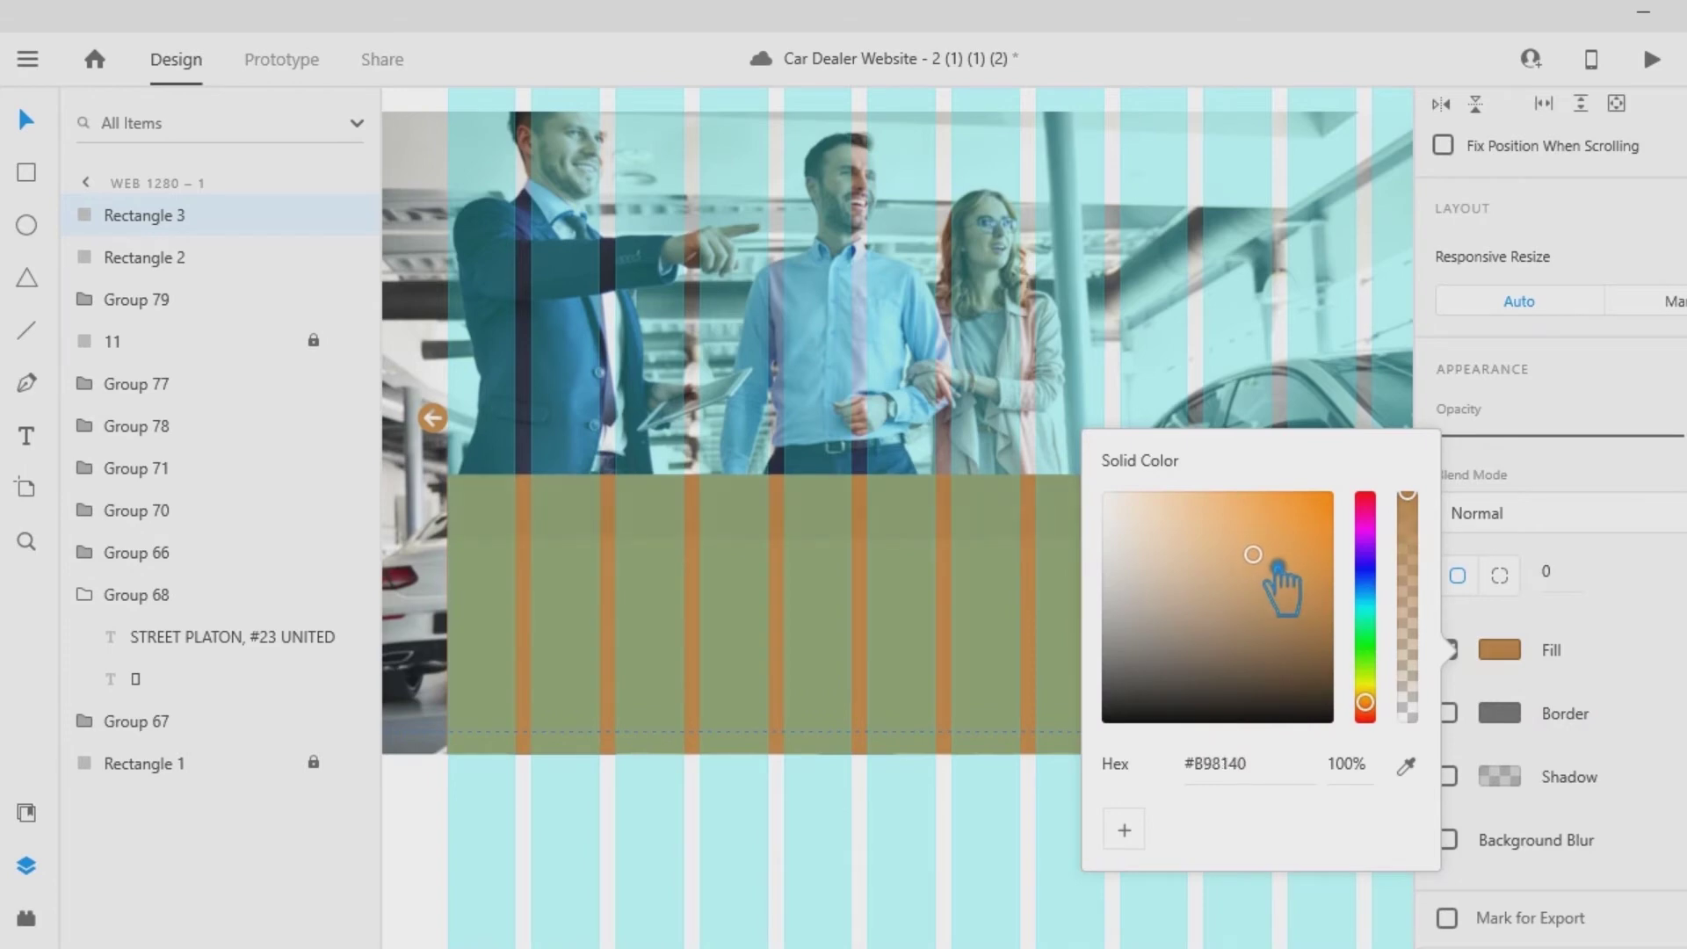
left_click(912, 840)
Narrow the darker strip to a 239 px wide tab and place a copy of it beside the first along the panel's upper edge.
left_click(1050, 533)
key("ctrl+minus")
left_click_drag(1300, 520, 901, 533)
left_click(536, 772)
left_click(902, 537, "shift")
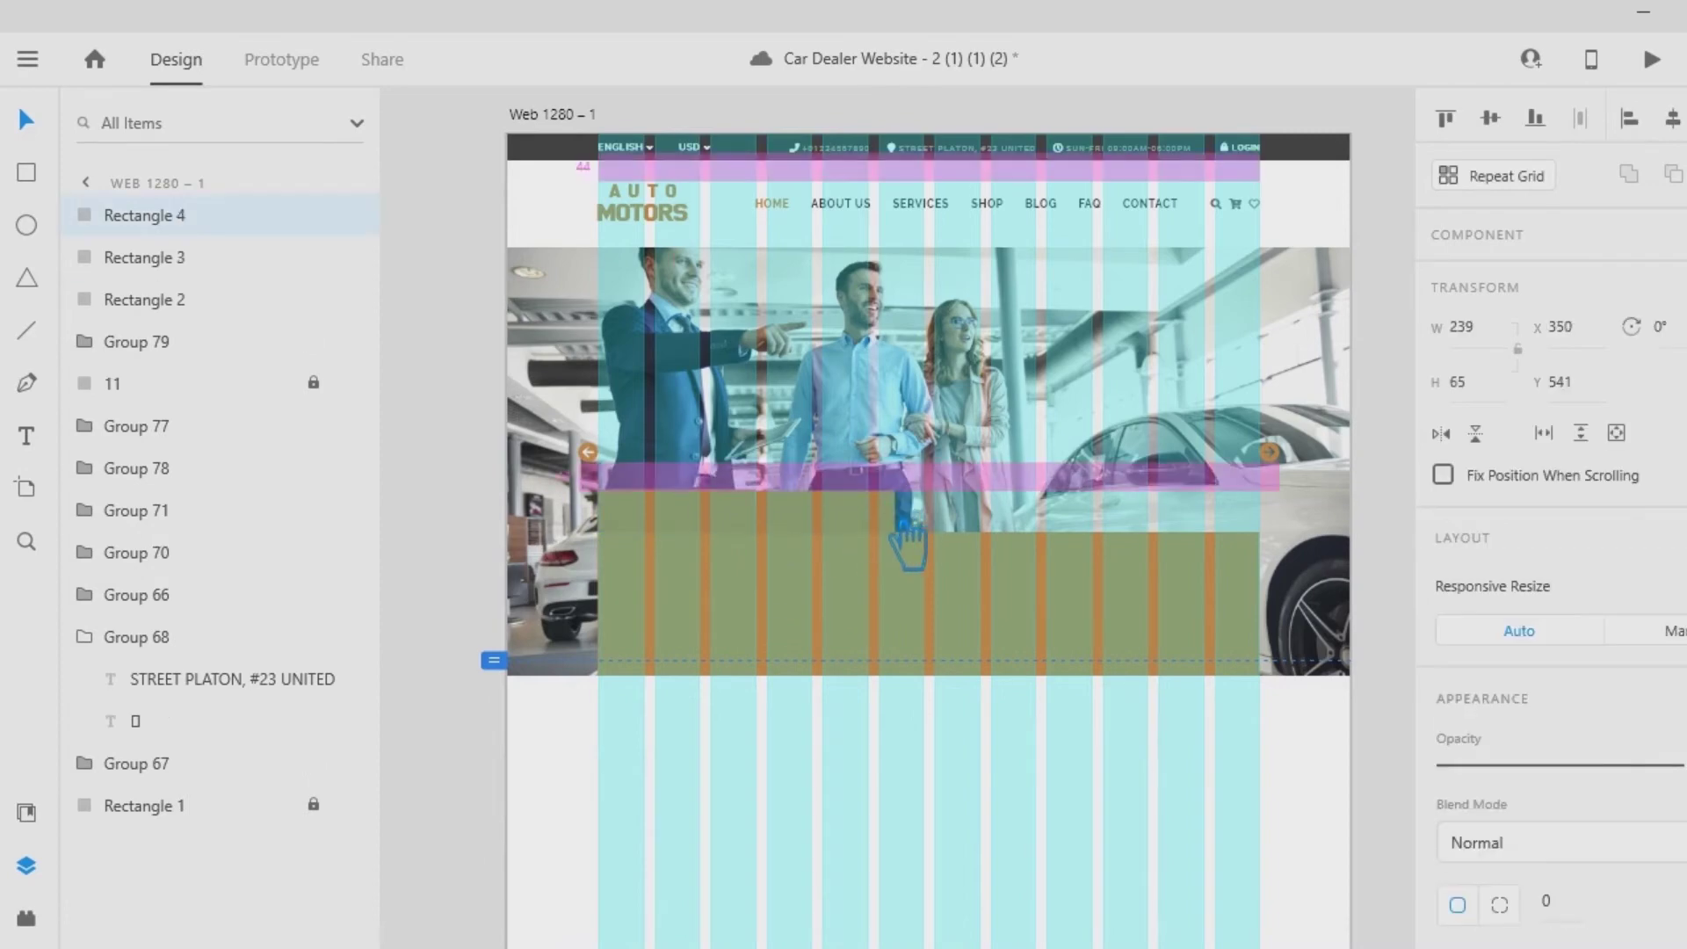
Move the second tab rectangle flush against the first tab, resting on the orange panel's upper edge at X 377, Y 539.
key("ctrl+plus")
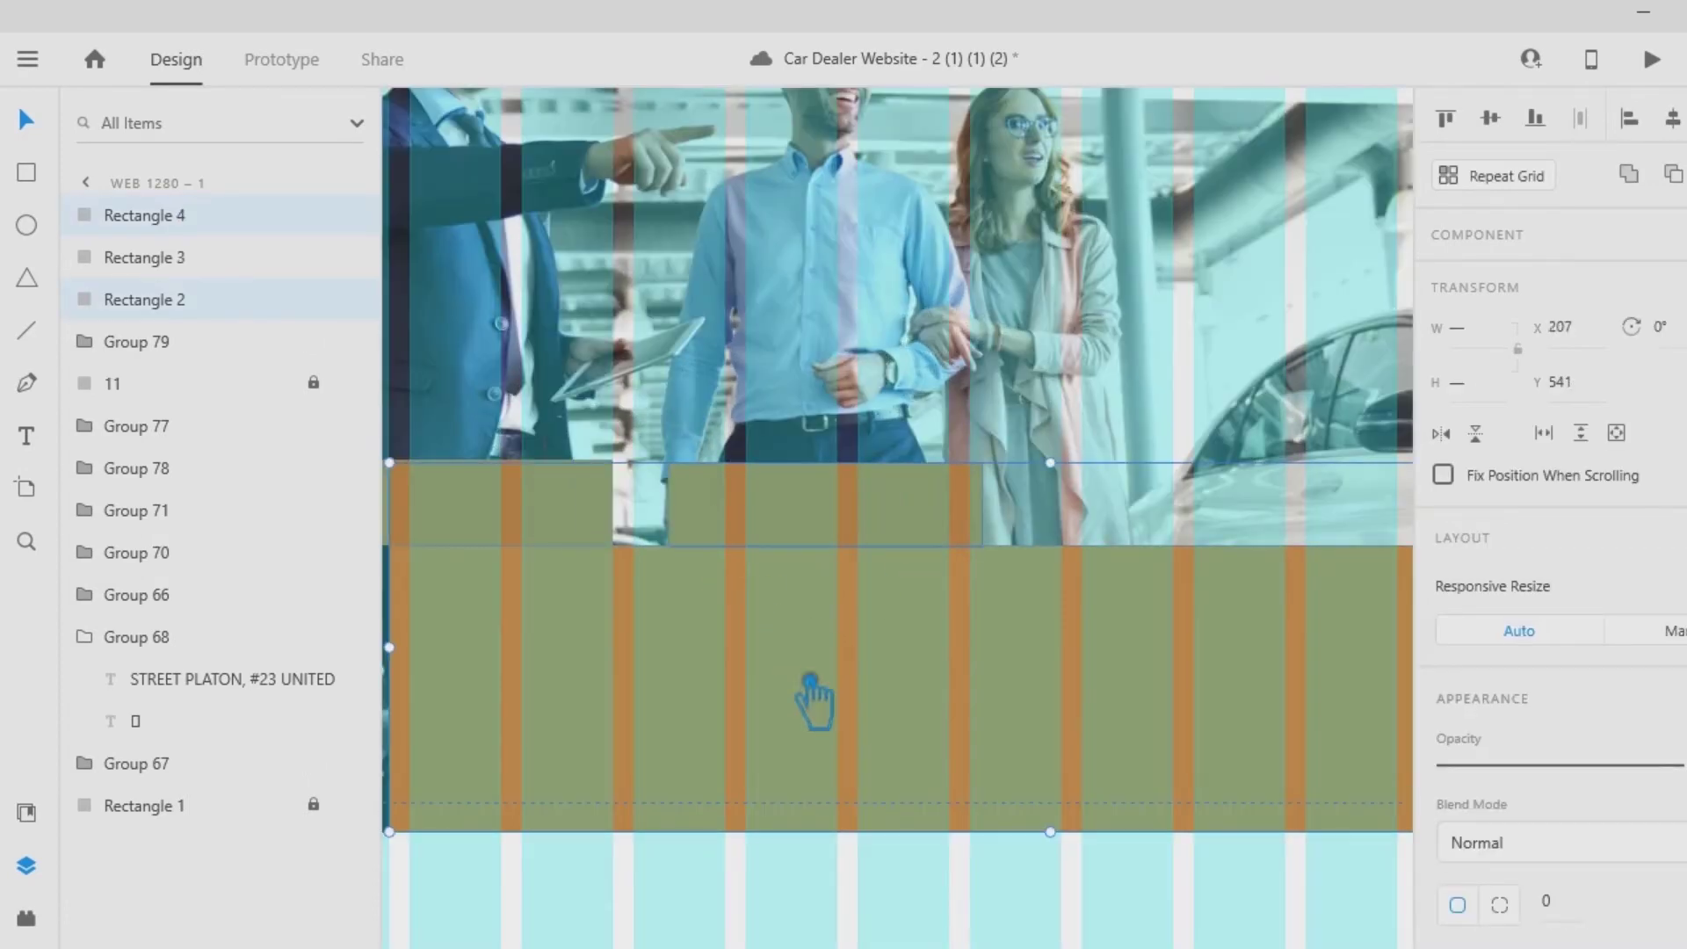
left_click(764, 531)
key("Delete")
left_click(835, 527)
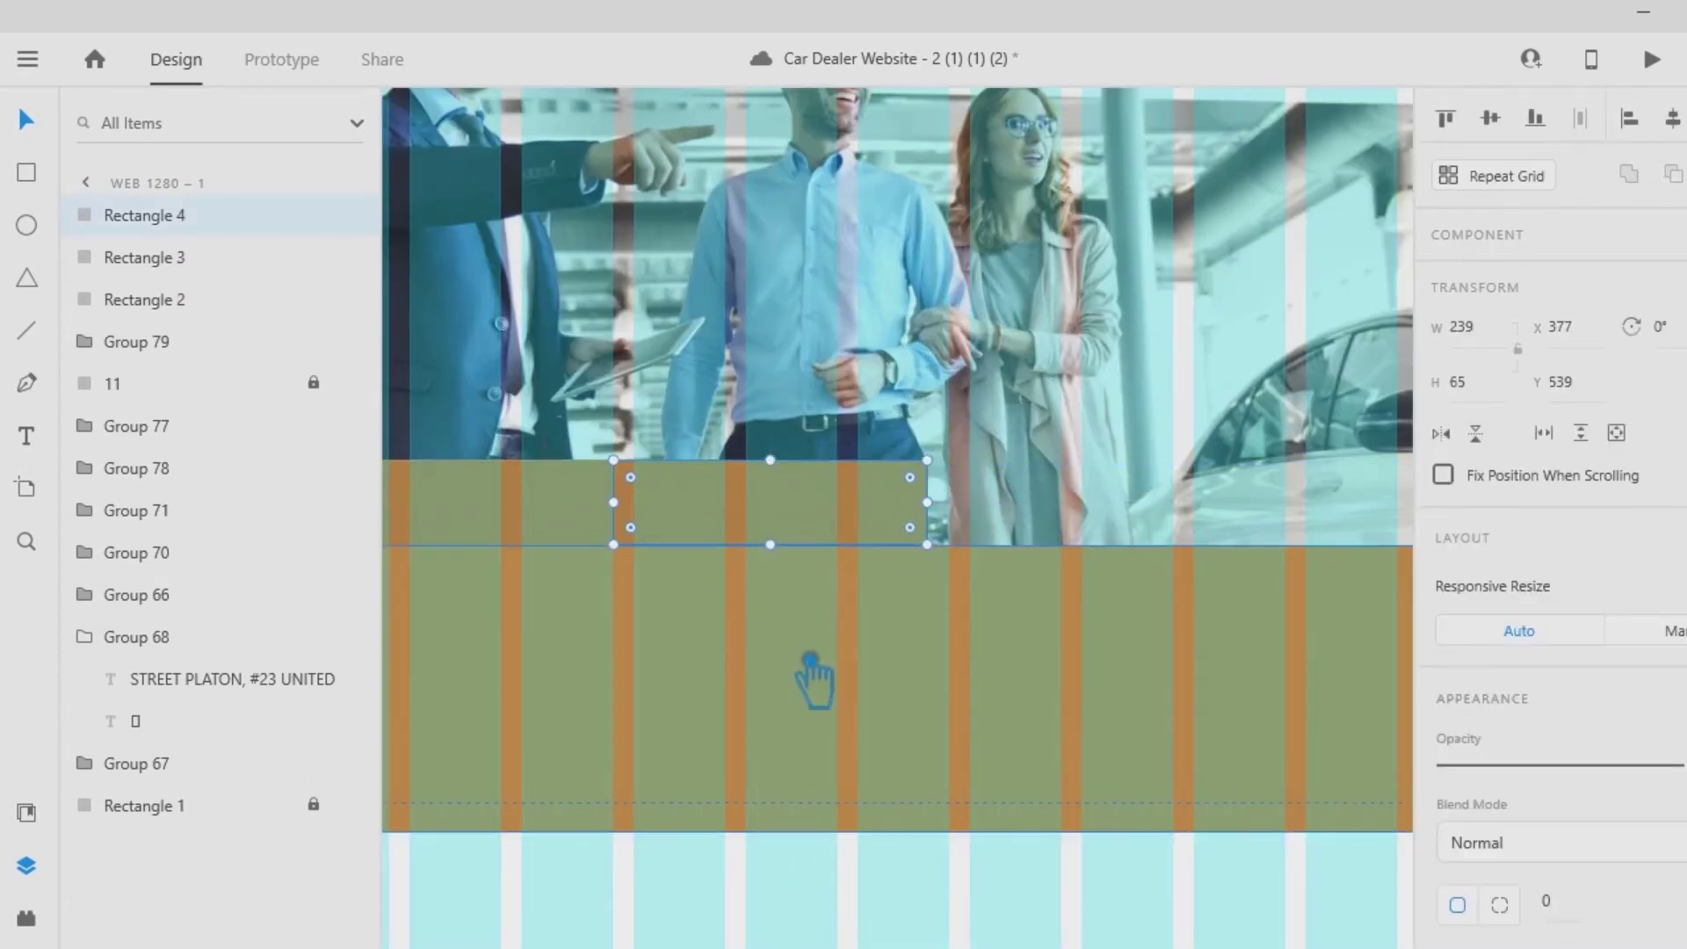
Darken the fill of the second tab rectangle to a deeper brown than the first tab.
scroll(1635, 774, "down", 4)
left_click(1500, 650)
left_click(1253, 573)
left_click_drag(1278, 584, 1276, 588)
left_click(892, 847)
Duplicate the second tab rectangle as a third tab directly beside it and give it a still darker brown fill.
left_click_drag(798, 531, 1074, 530, "alt")
scroll(1538, 685, "down", 4)
left_click(1500, 649)
left_click(897, 901)
Add the text "FIND A NEW CAR" in the empty area below the hero section.
key("t")
left_click(771, 895)
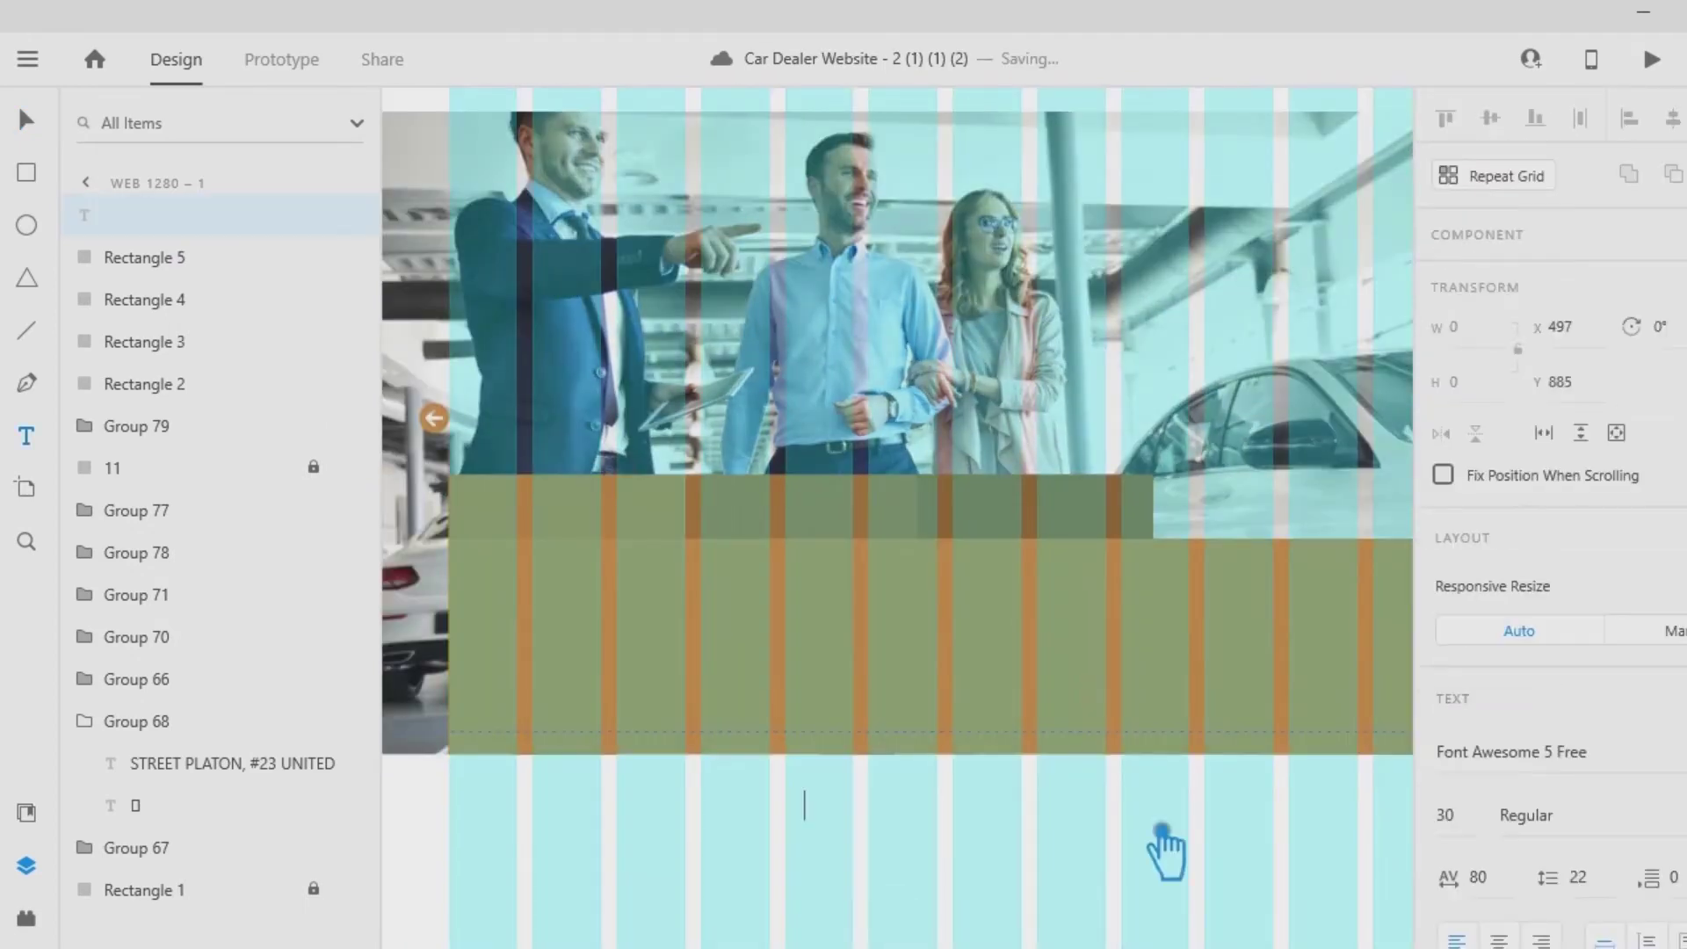
type("FIND A NEW CAR")
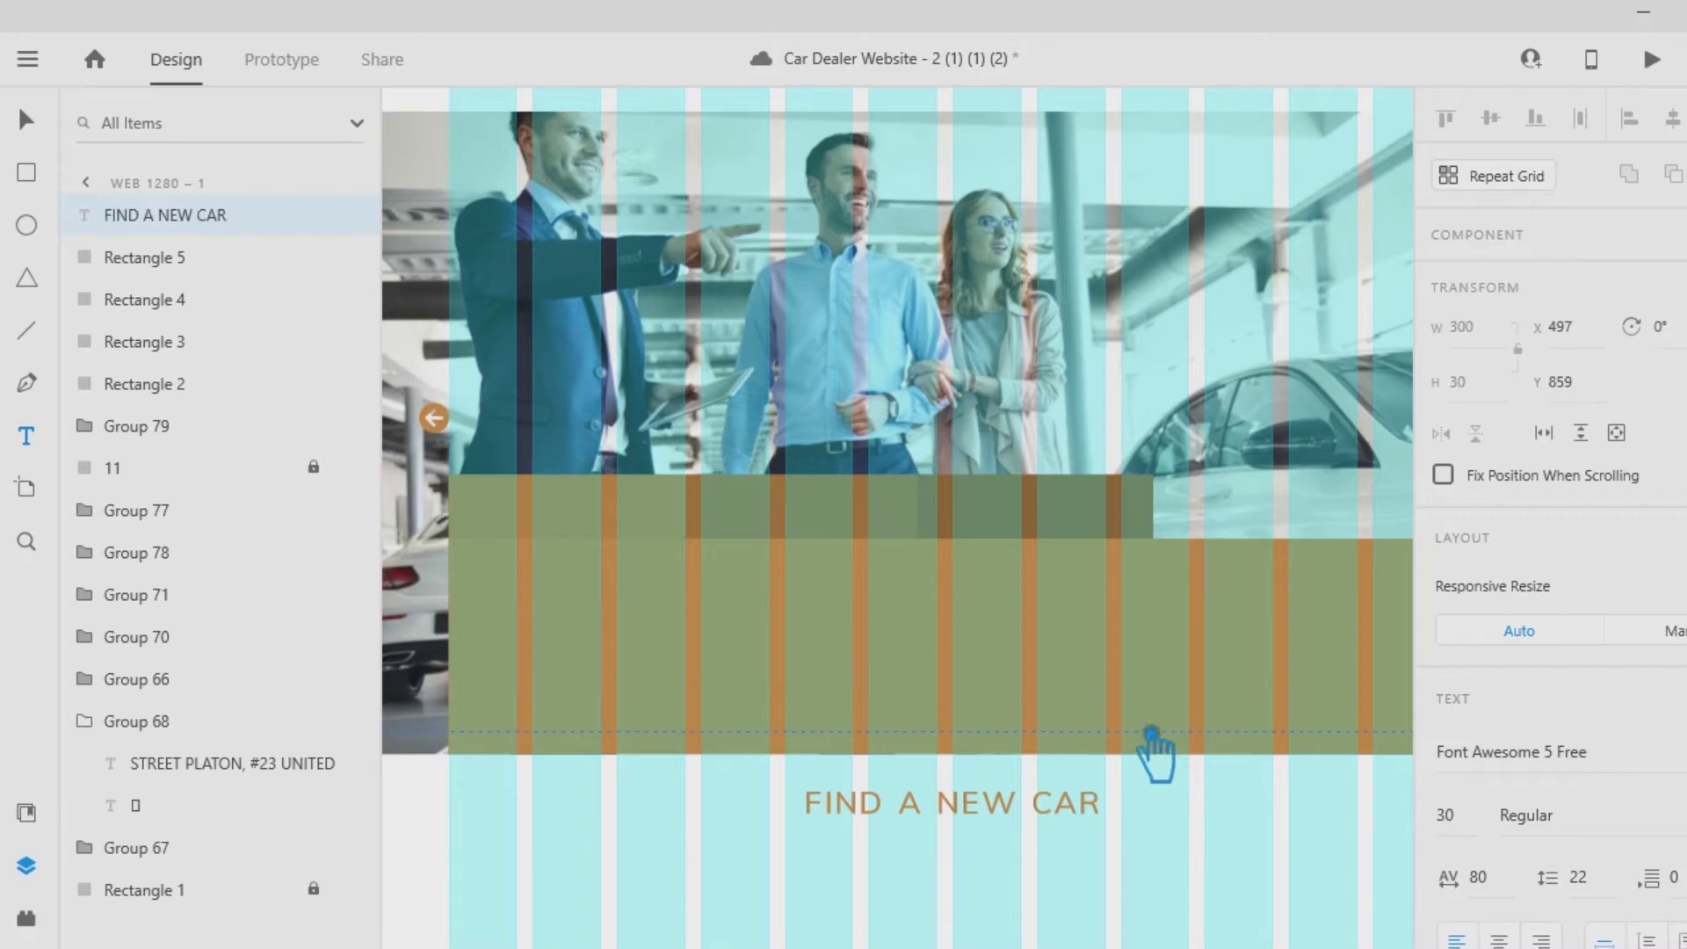
Set the FIND A NEW CAR text to the Raleway font at size 18.
key("ctrl+a")
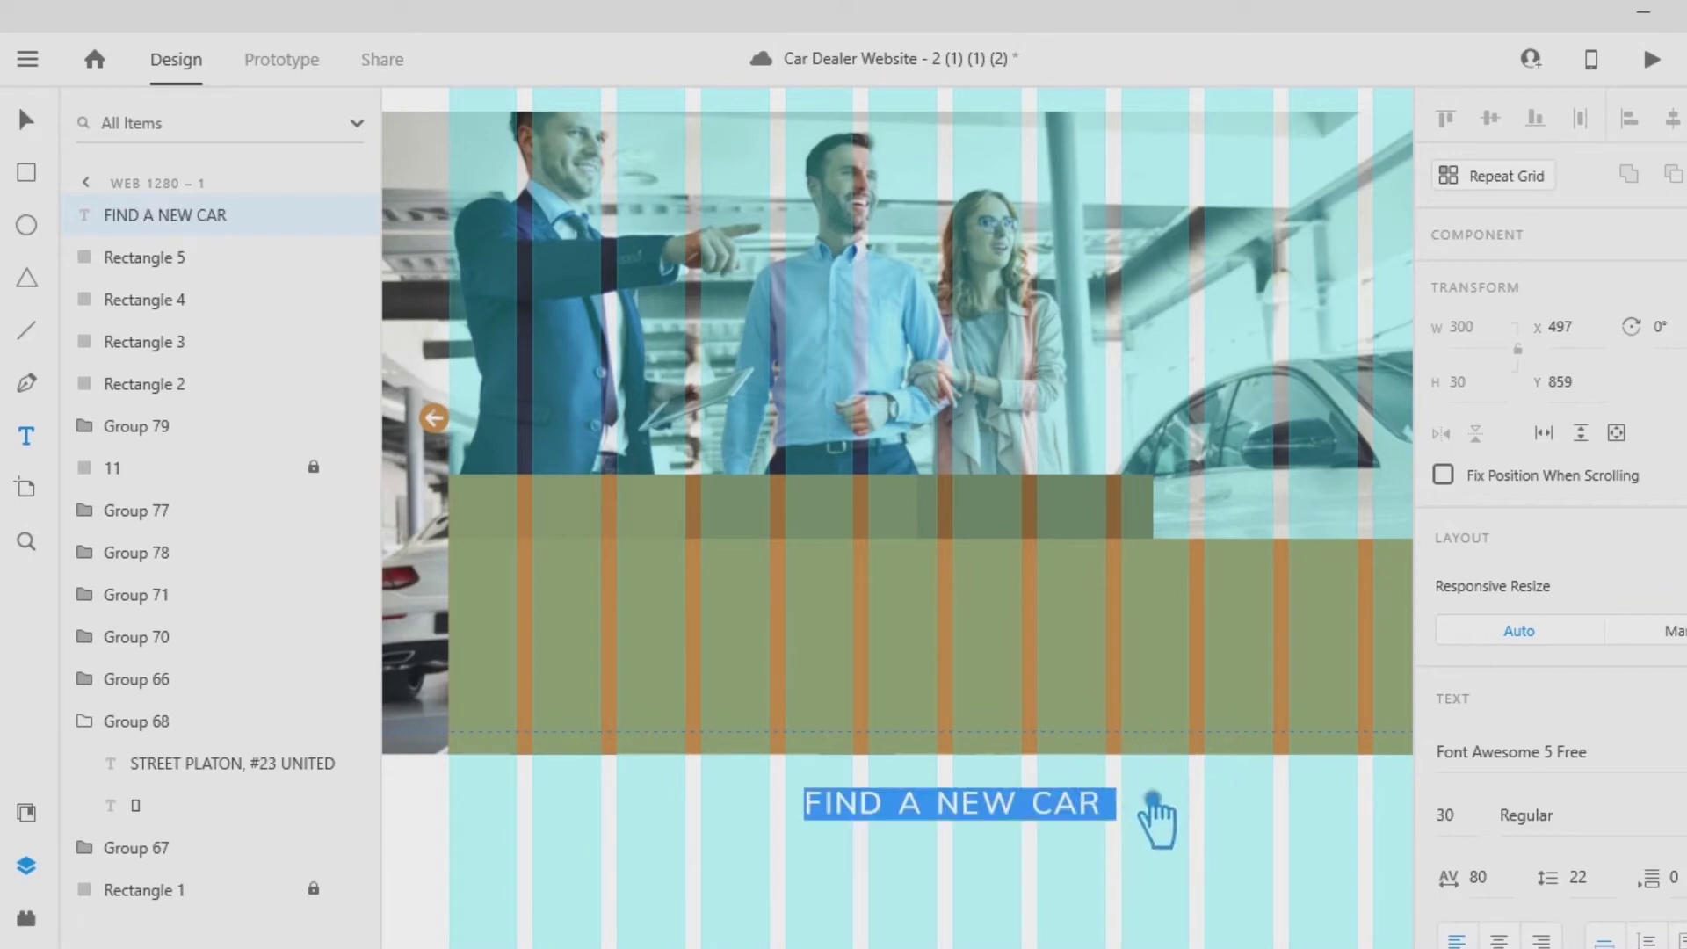
left_click(1543, 754)
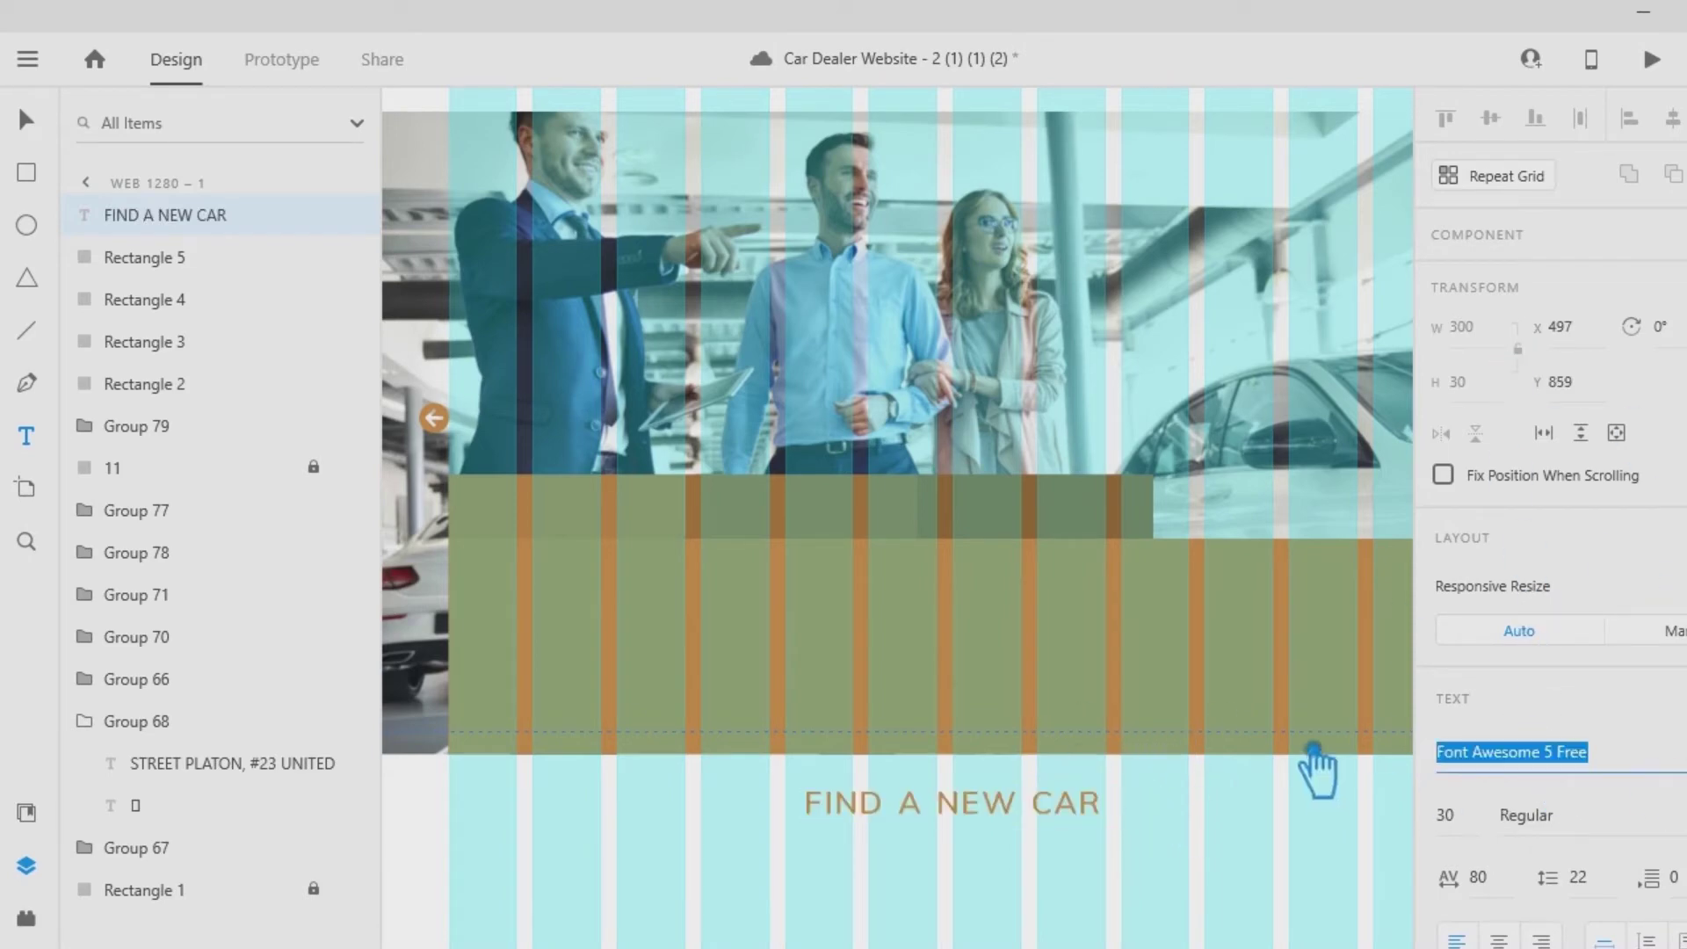
key("Return")
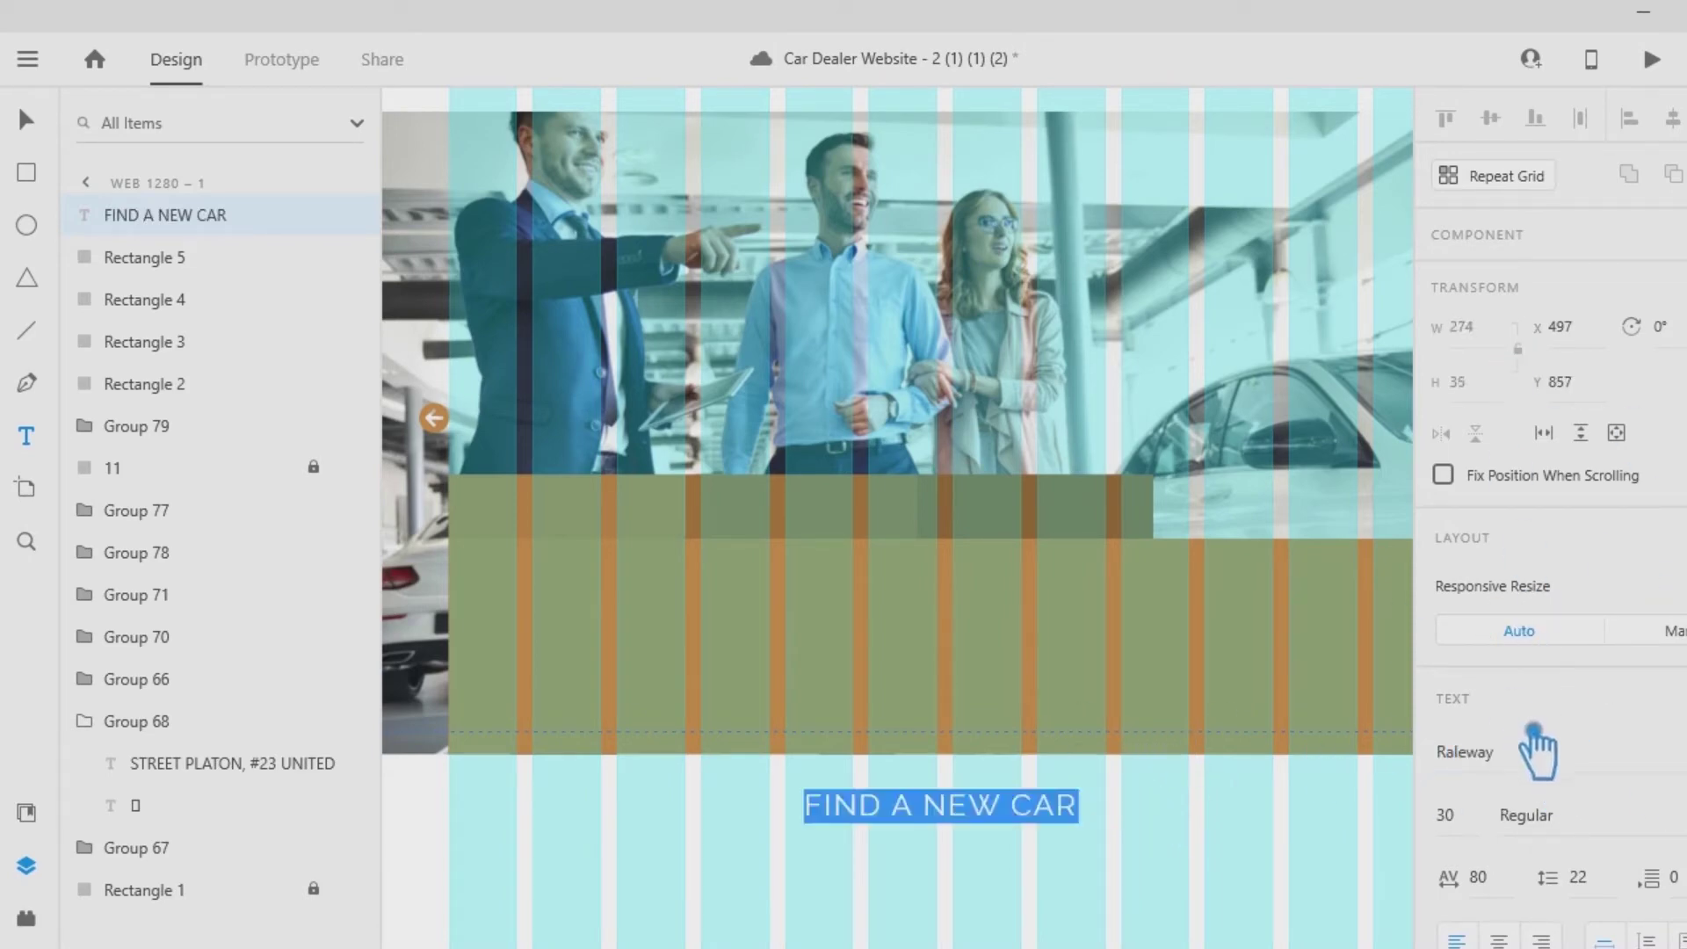
left_click(1448, 816)
type("18")
key("Return")
Set the FIND A NEW CAR text's font weight to Bold.
left_click(1606, 821)
left_click(1636, 828)
scroll(1685, 685, "down", 1)
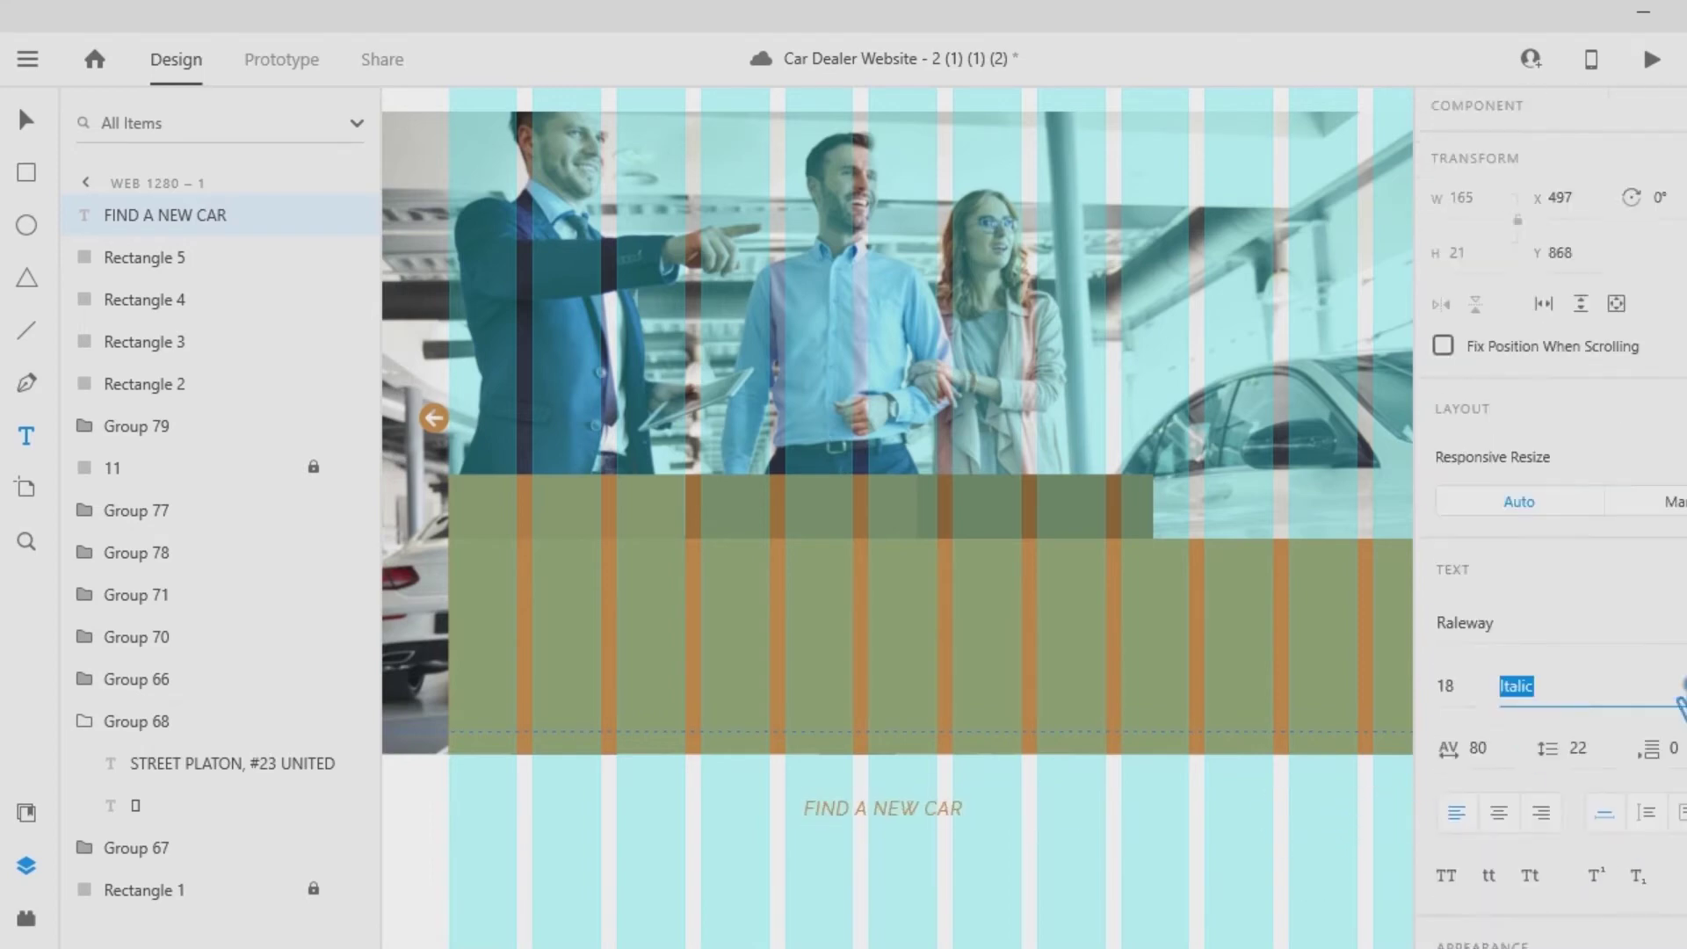
left_click(1674, 690)
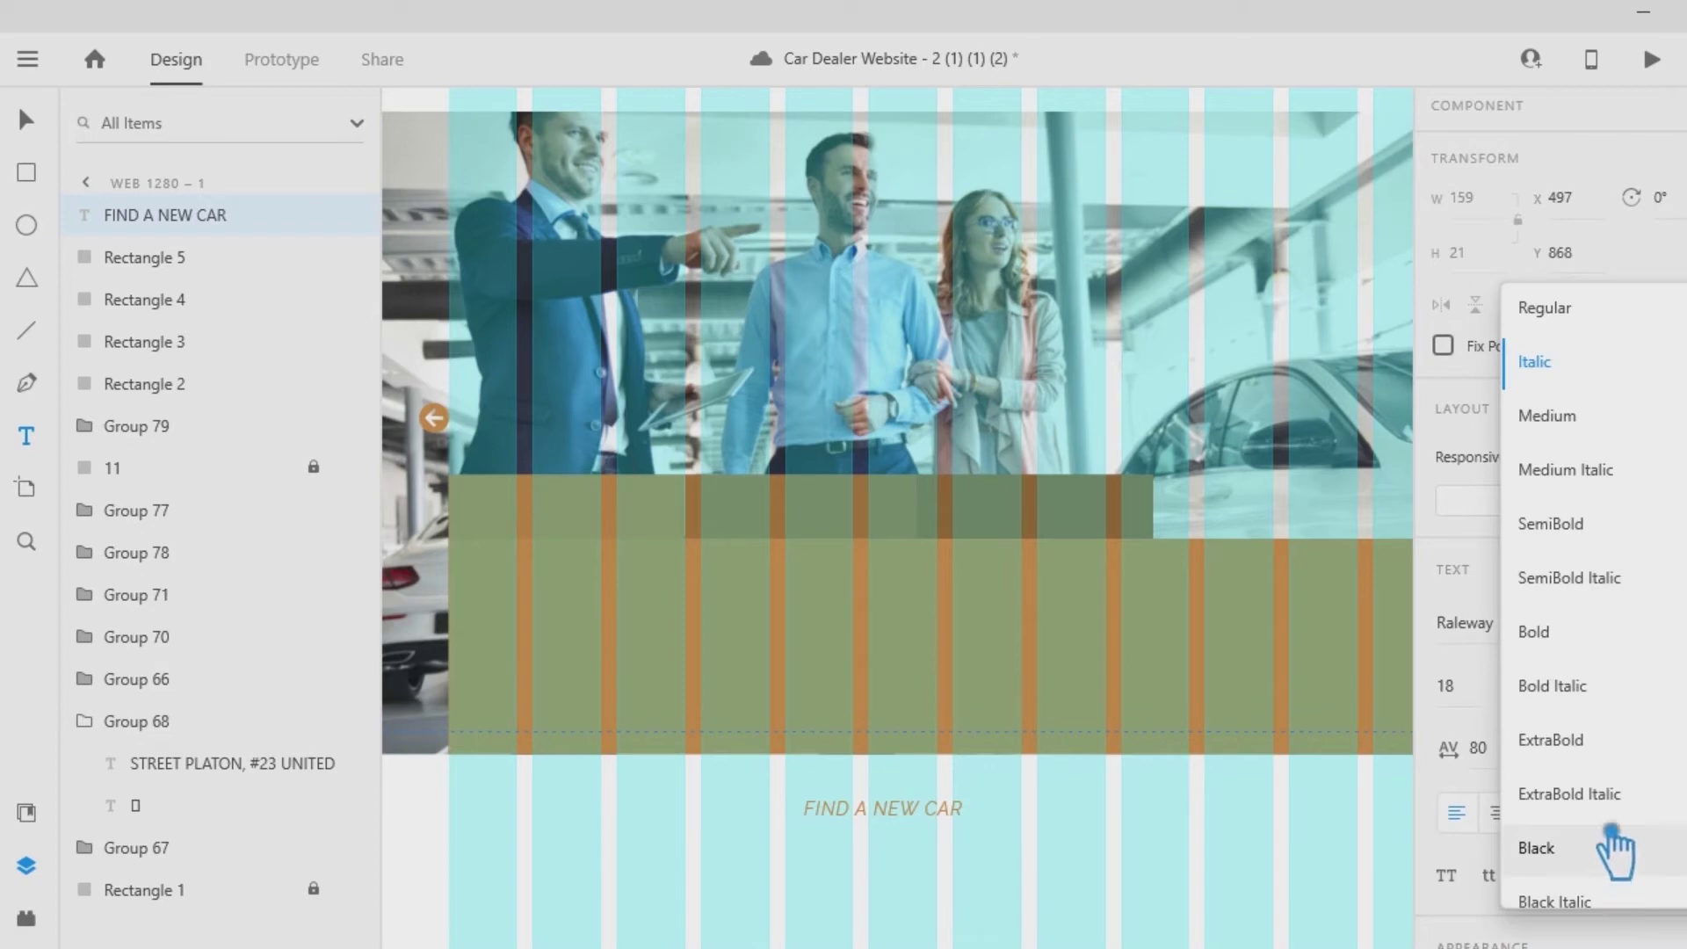
left_click(1597, 648)
key("Escape")
Change the FIND A NEW CAR text's fill to dark grey and place the text on the first tab.
scroll(1498, 844, "down", 4)
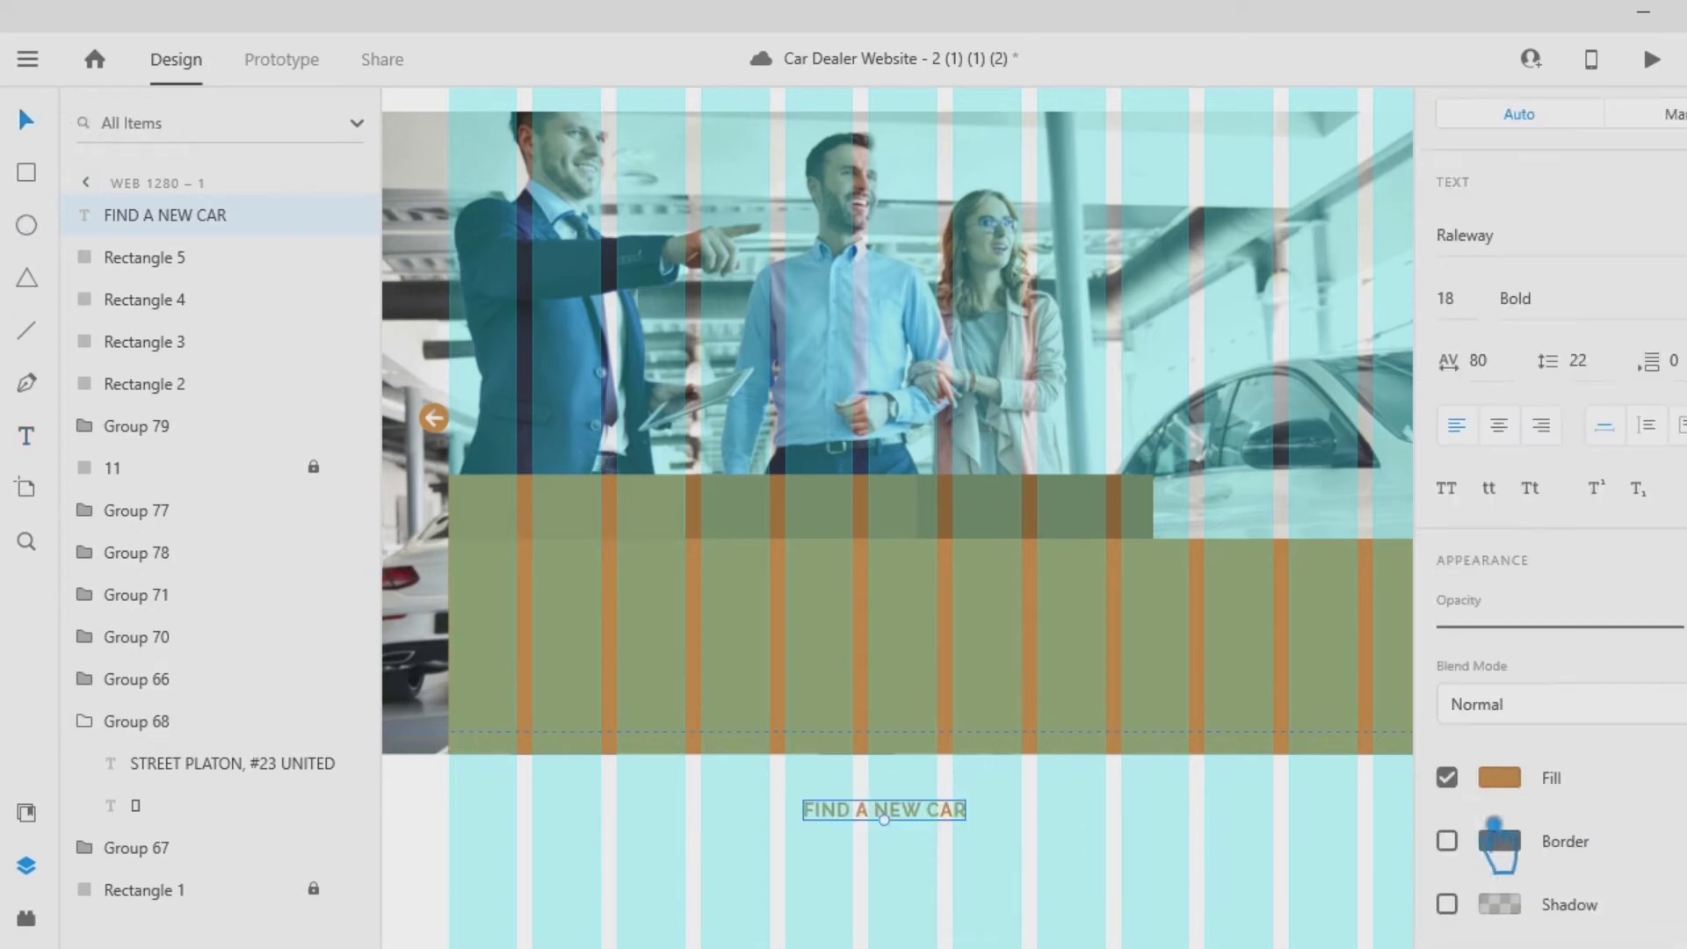
left_click(1499, 778)
left_click(897, 816)
left_click_drag(896, 816, 565, 519)
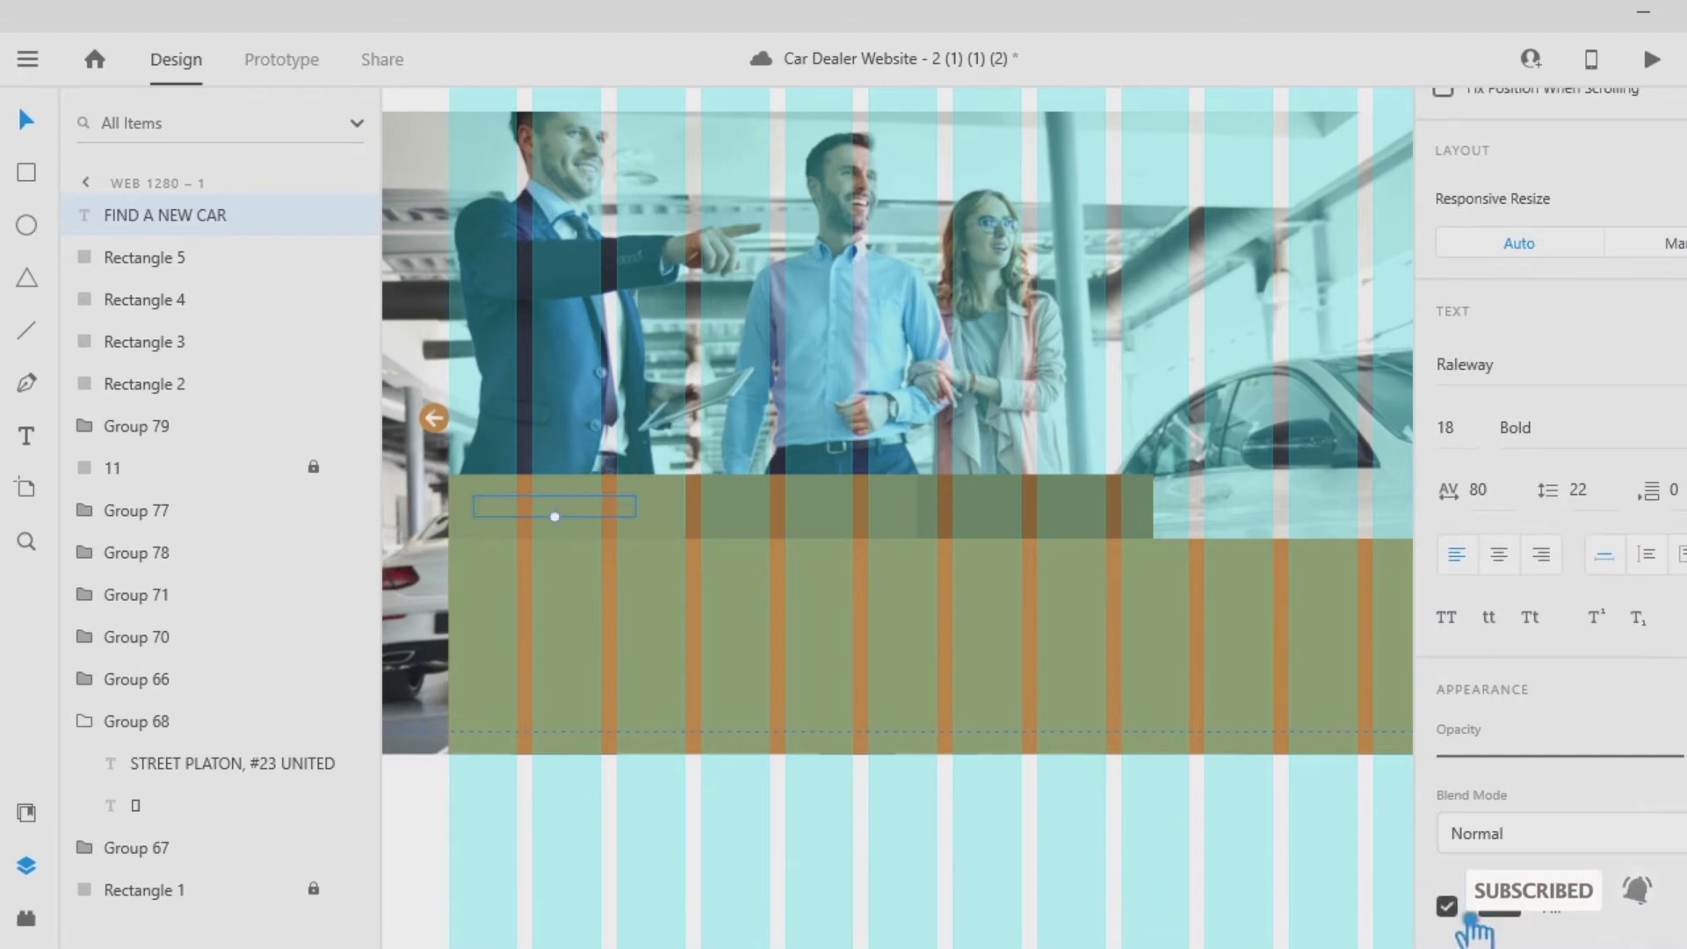
scroll(1530, 782, "down", 3)
scroll(1529, 782, "up", 5)
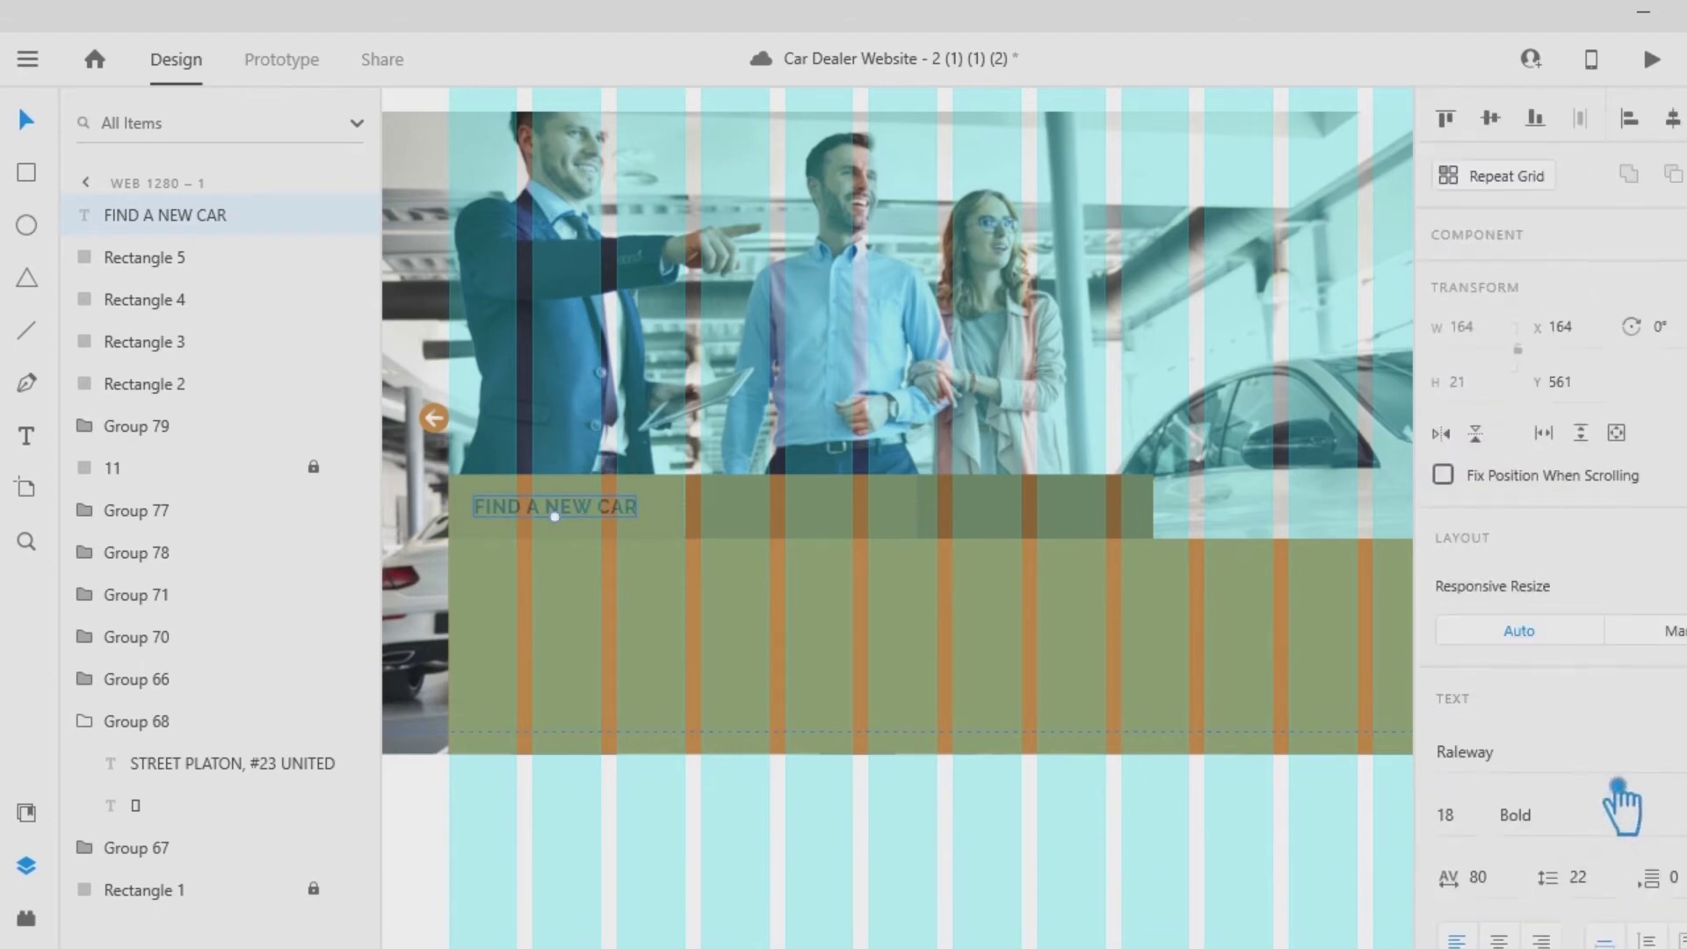
scroll(1342, 839, "down", 1)
scroll(1556, 802, "down", 5)
Hide the artboard's column layout grid and deselect everything.
left_click(1292, 802)
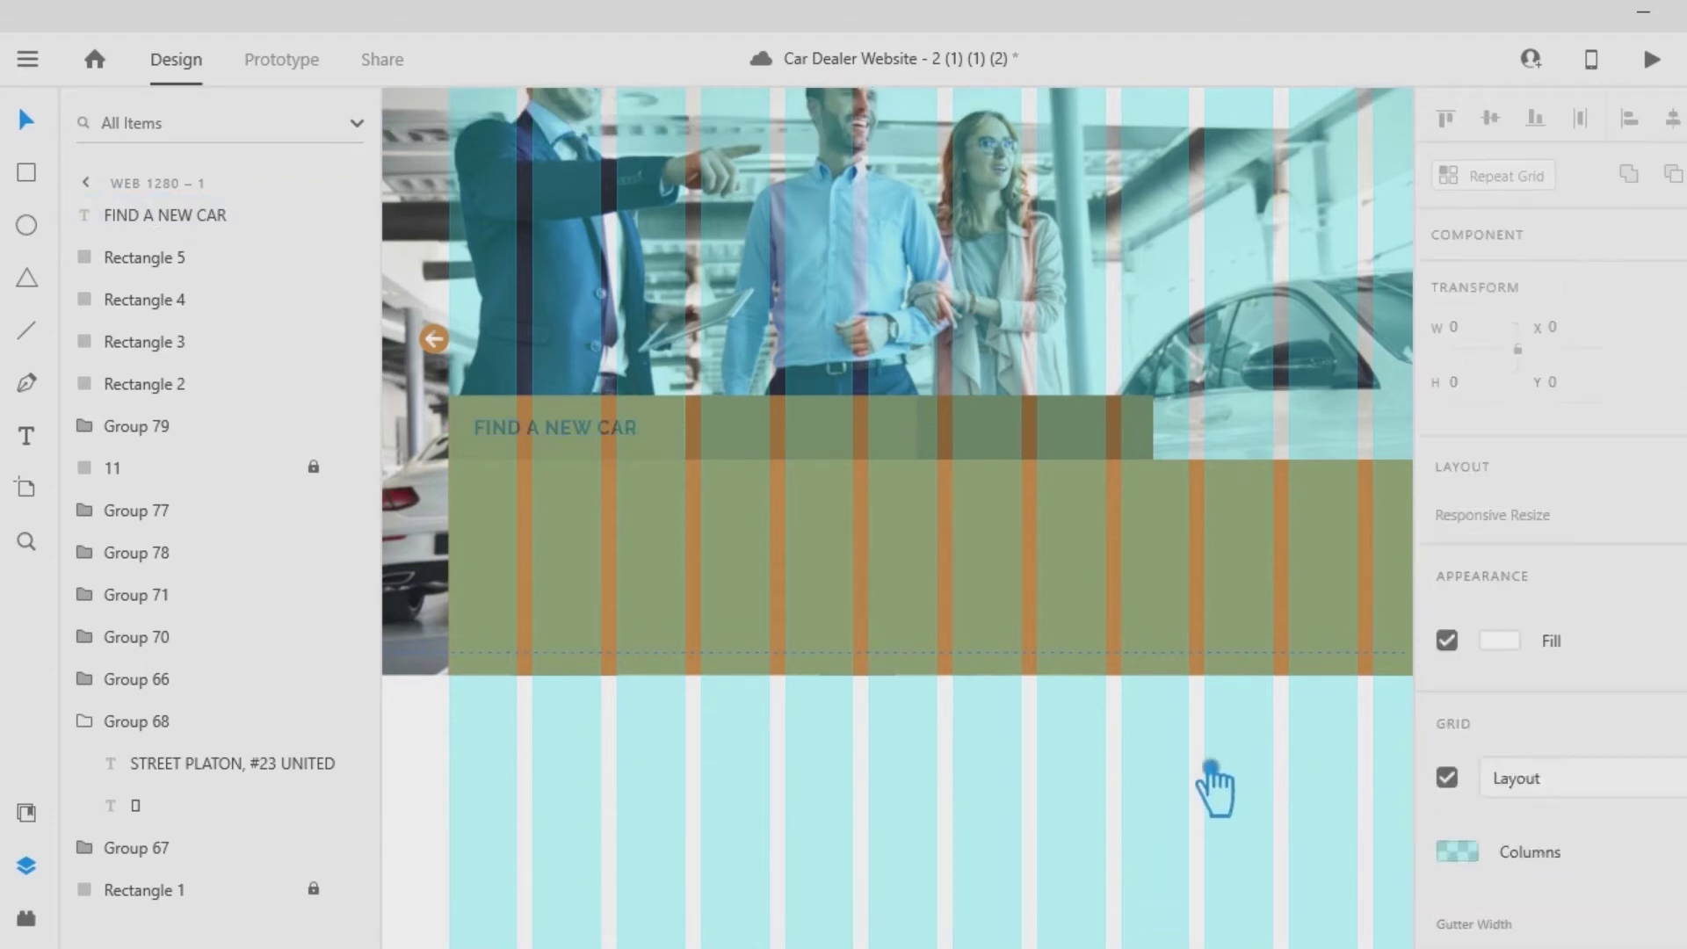
scroll(1485, 676, "down", 4)
left_click(1448, 583)
left_click(904, 824)
left_click_drag(904, 824, 1066, 838)
key("ctrl+=")
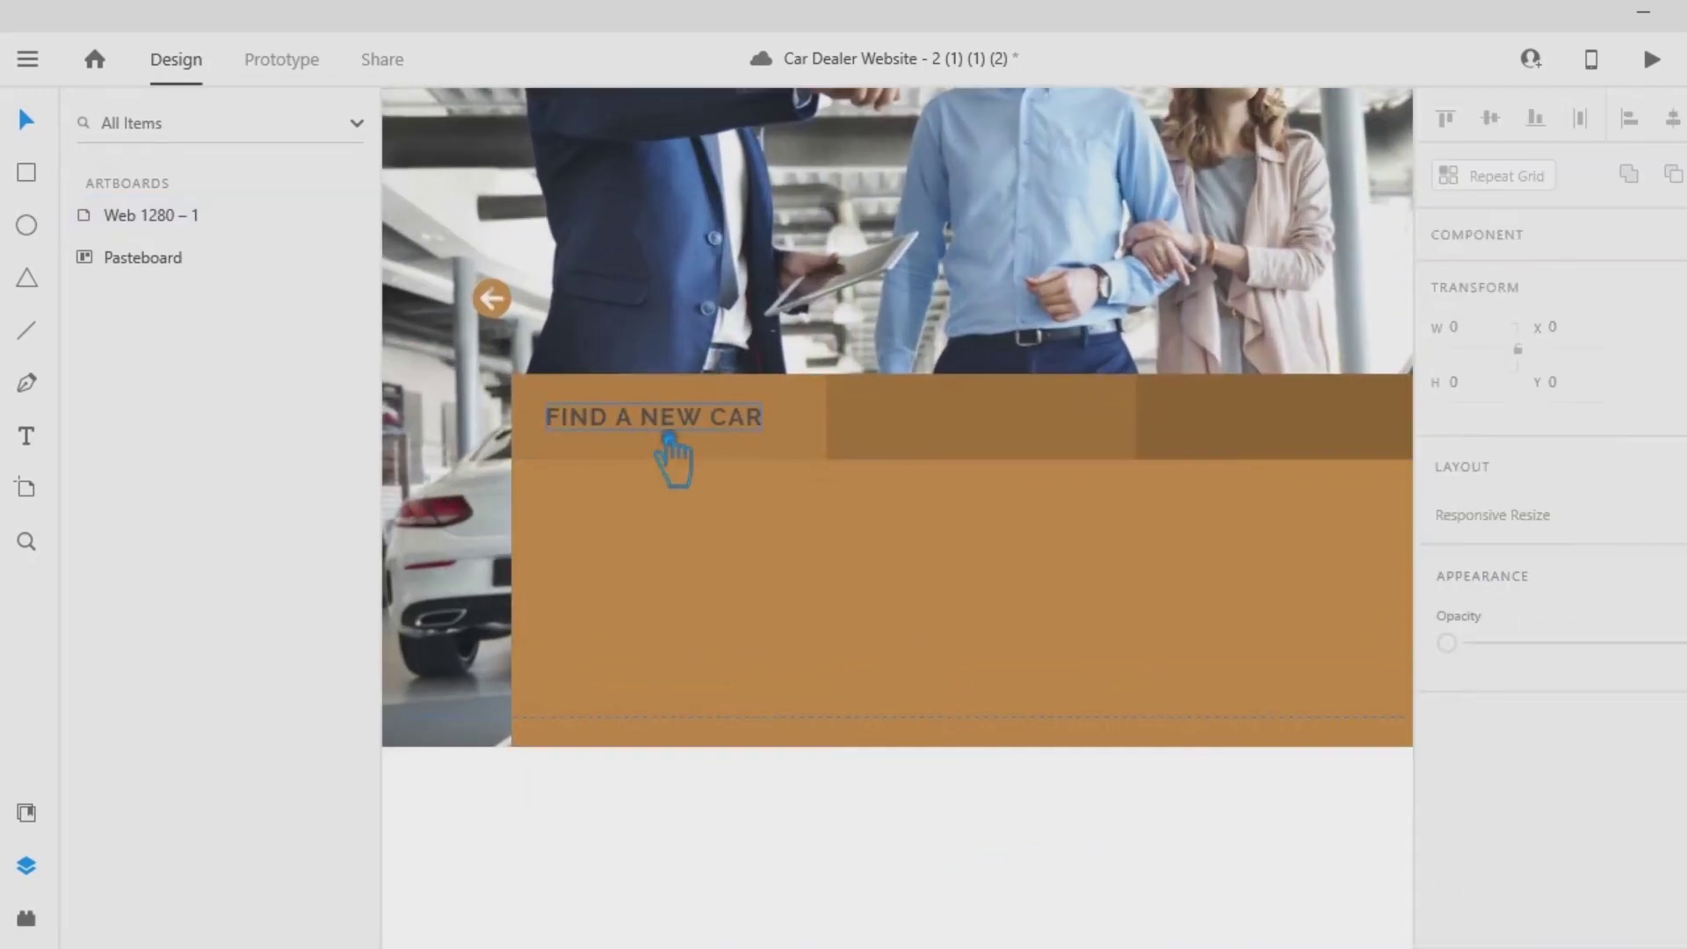
Duplicate the FIND A NEW CAR label onto the second tab, change the copy to "CAR REVIEWS" and centre it there.
left_click_drag(664, 439, 993, 439)
double_click(993, 438)
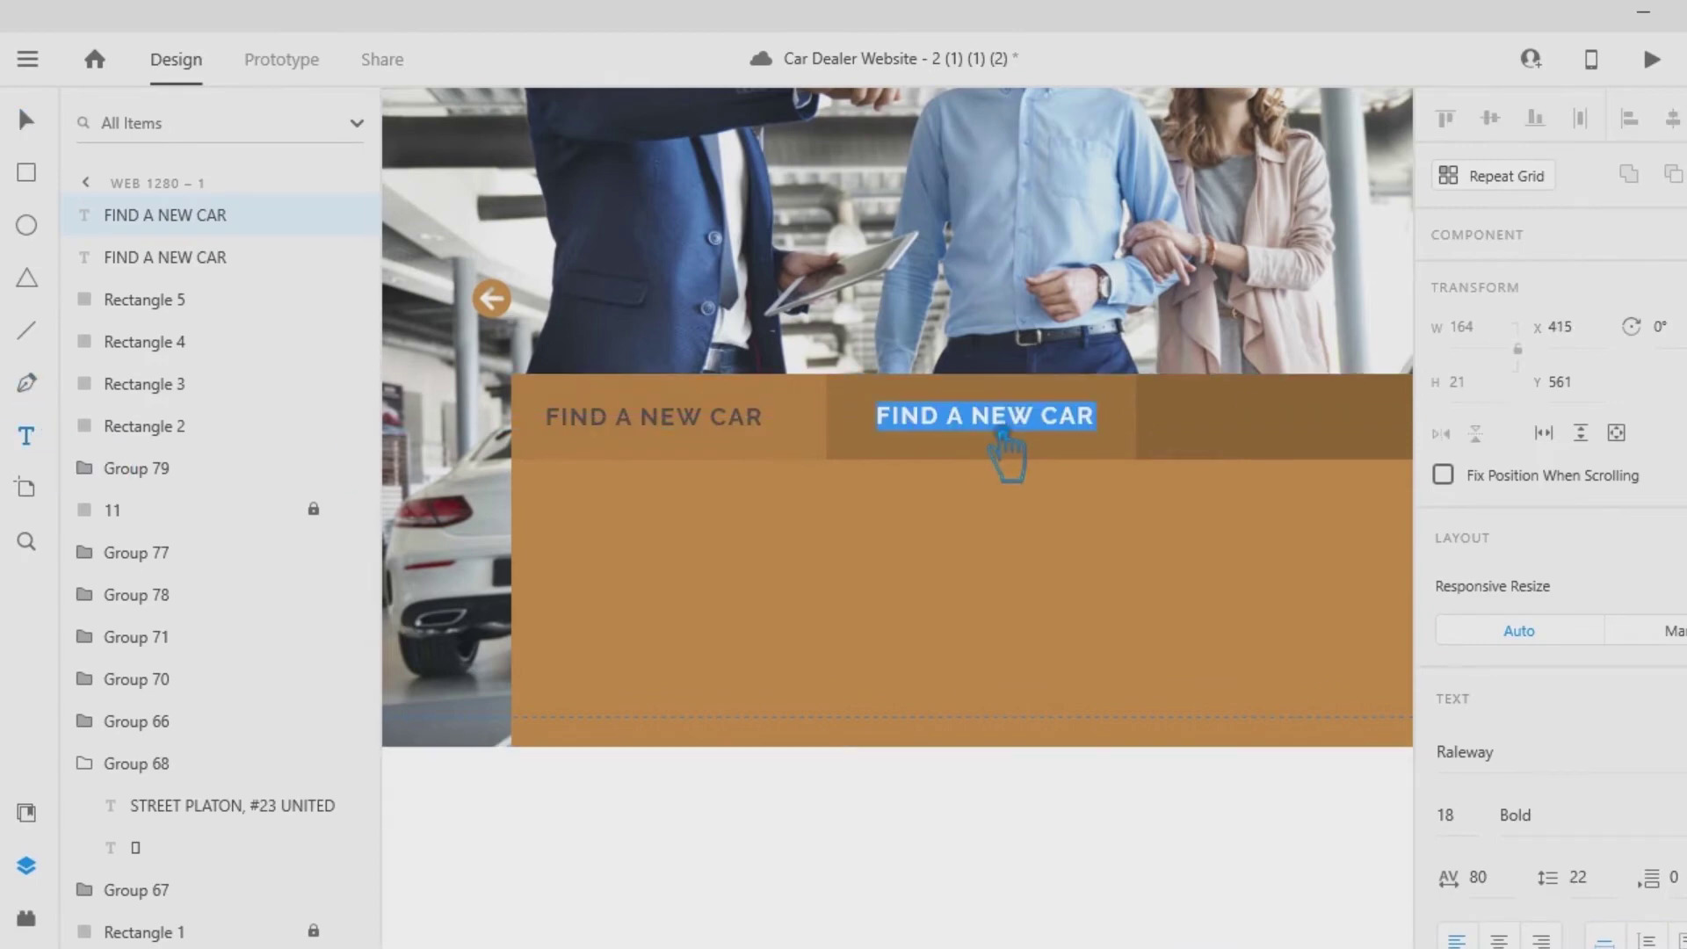
type("CAR REVIEWS")
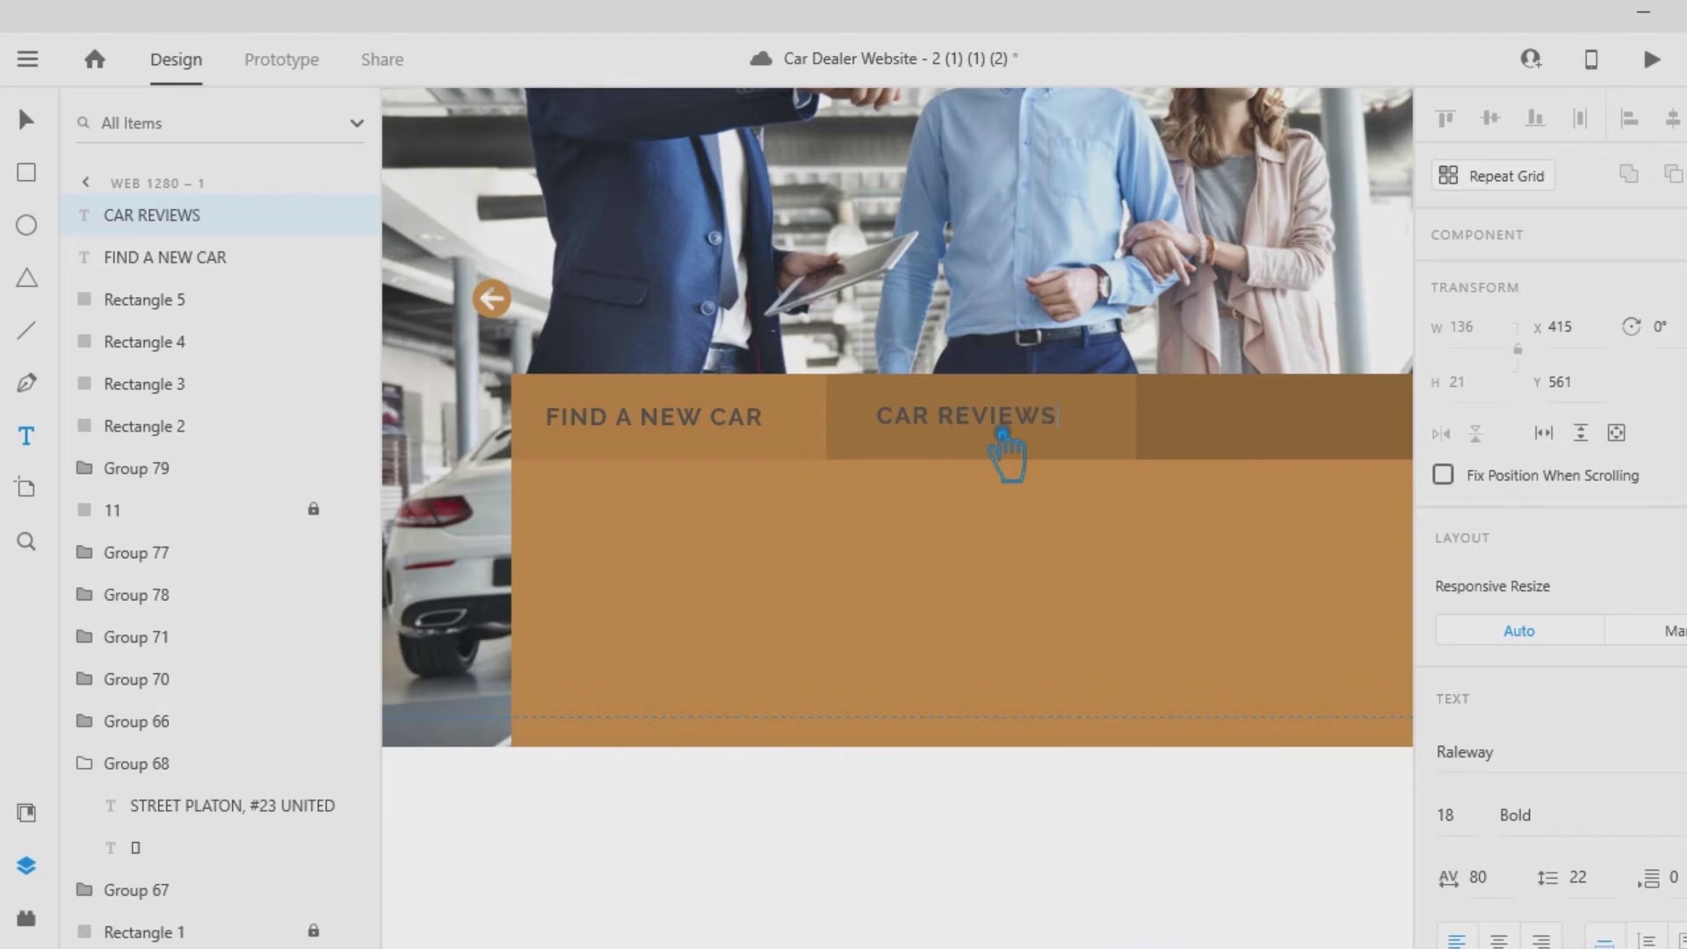
key("Escape")
left_click_drag(986, 439, 1003, 443)
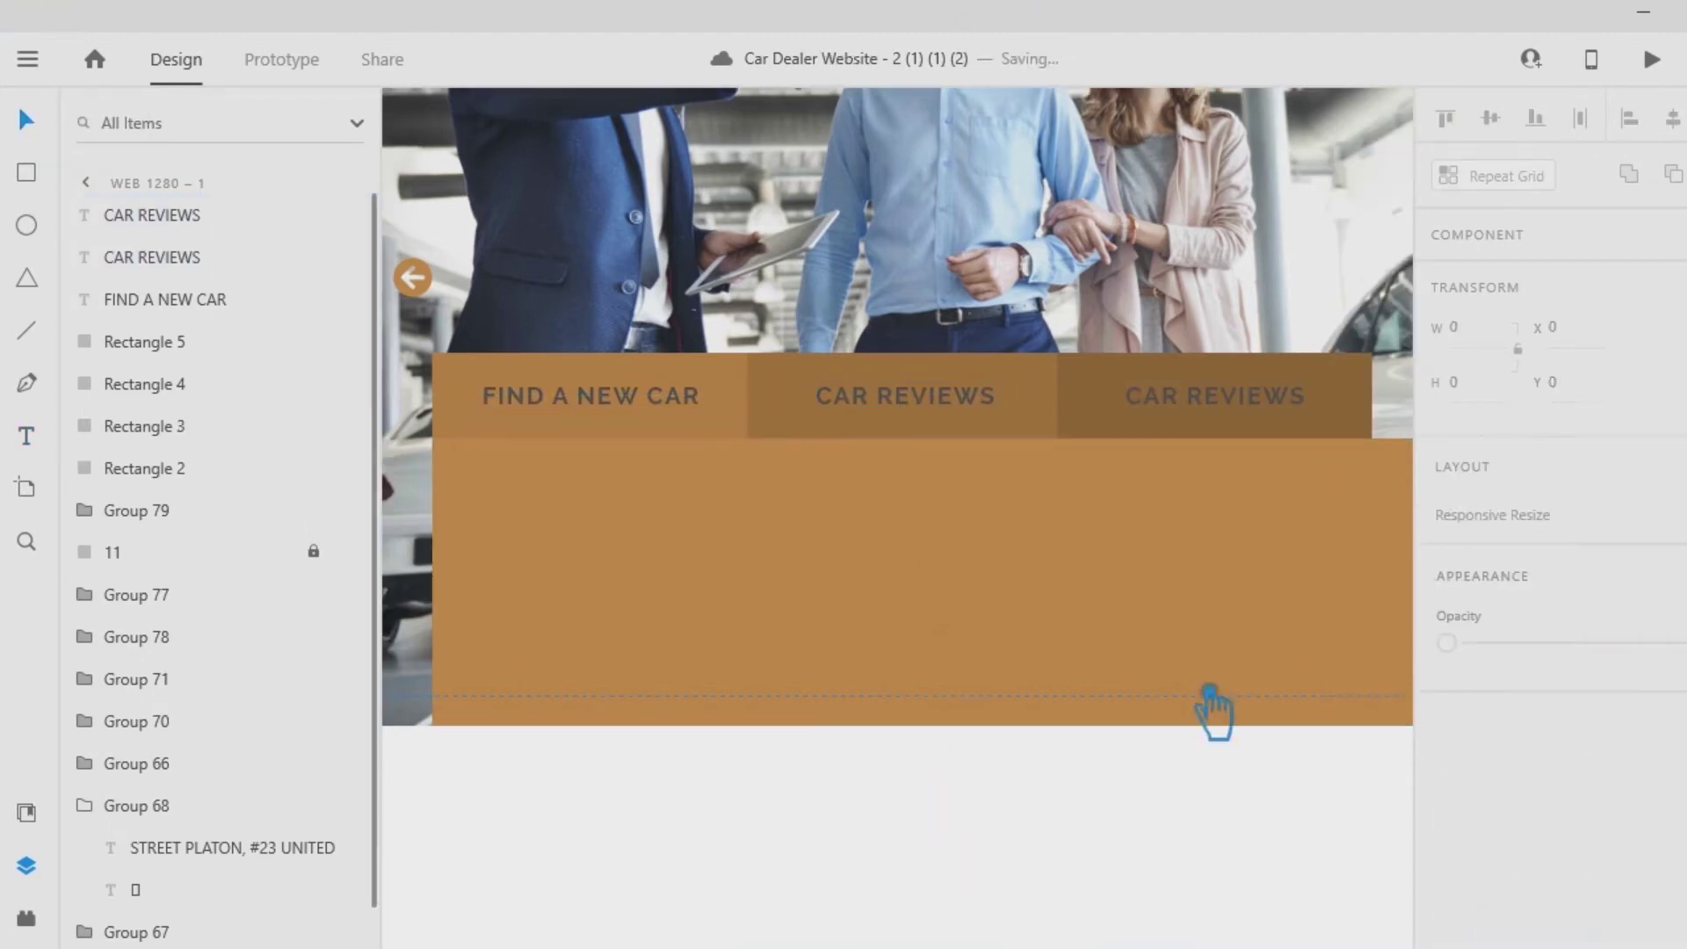
Delete the third tab's rectangle together with its duplicate CAR REVIEWS label.
left_click(1281, 414)
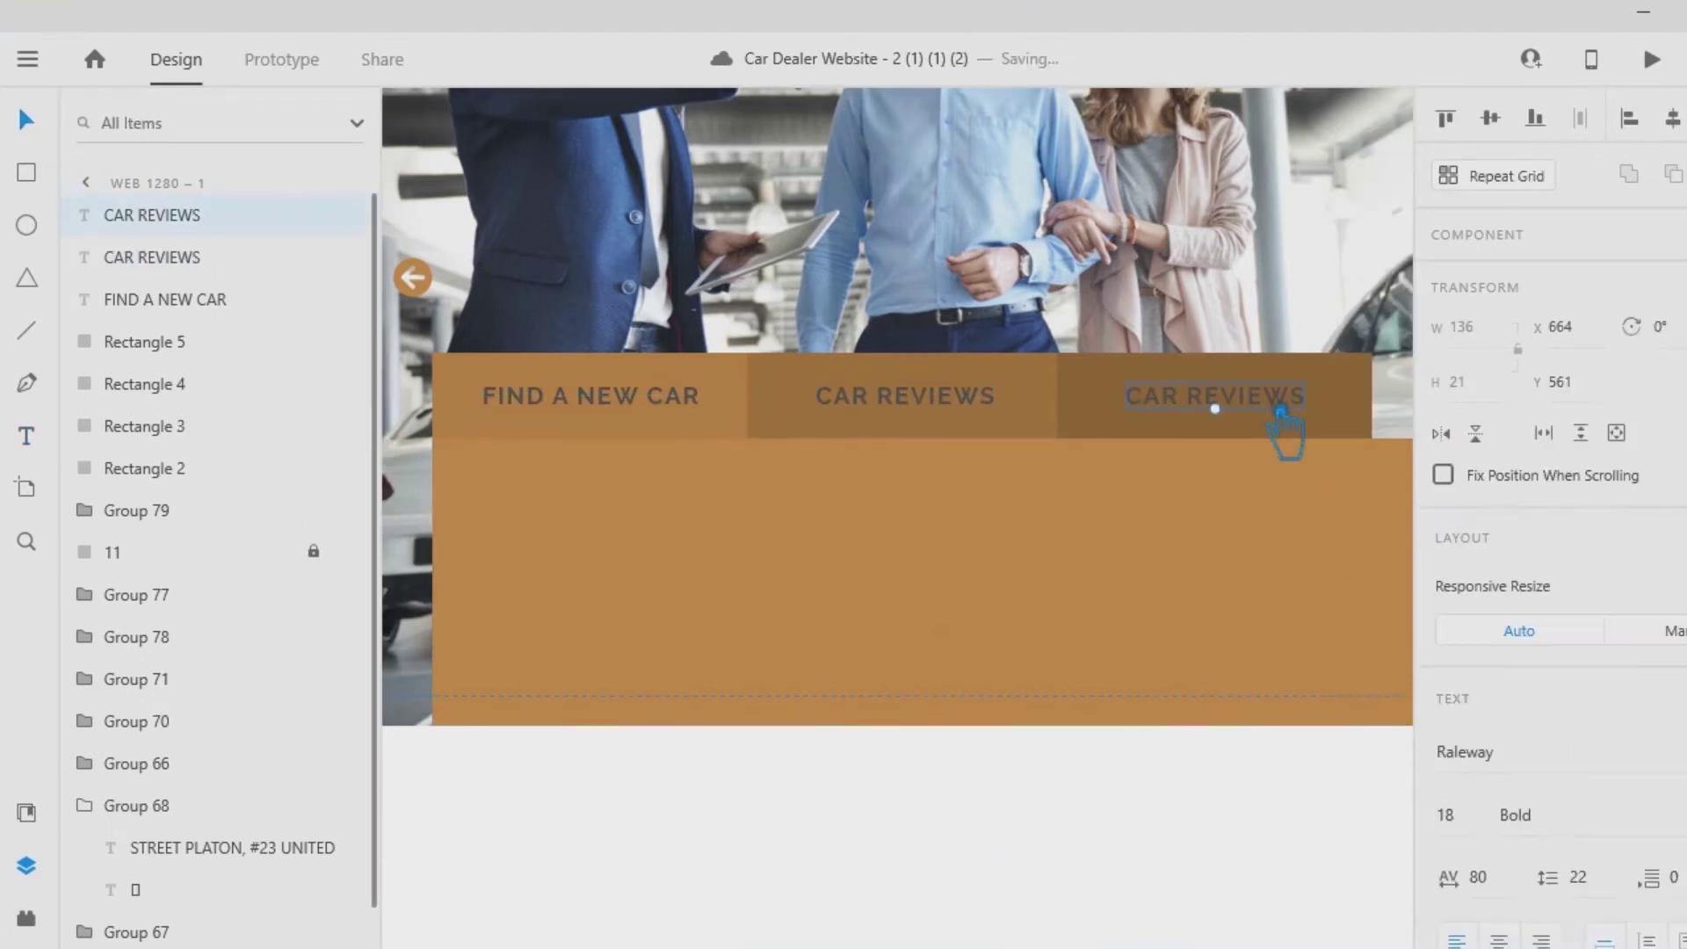
key("Delete")
left_click(789, 417)
Lighten the first tab rectangle's fill to the orange #D2924A.
left_click(743, 413)
scroll(1651, 682, "down", 3)
left_click(1497, 713)
left_click_drag(1279, 646, 1274, 639)
left_click(964, 488)
Align the FIND A NEW CAR and CAR REVIEWS labels with each other and position them in the middle of their tabs.
left_click(1055, 420)
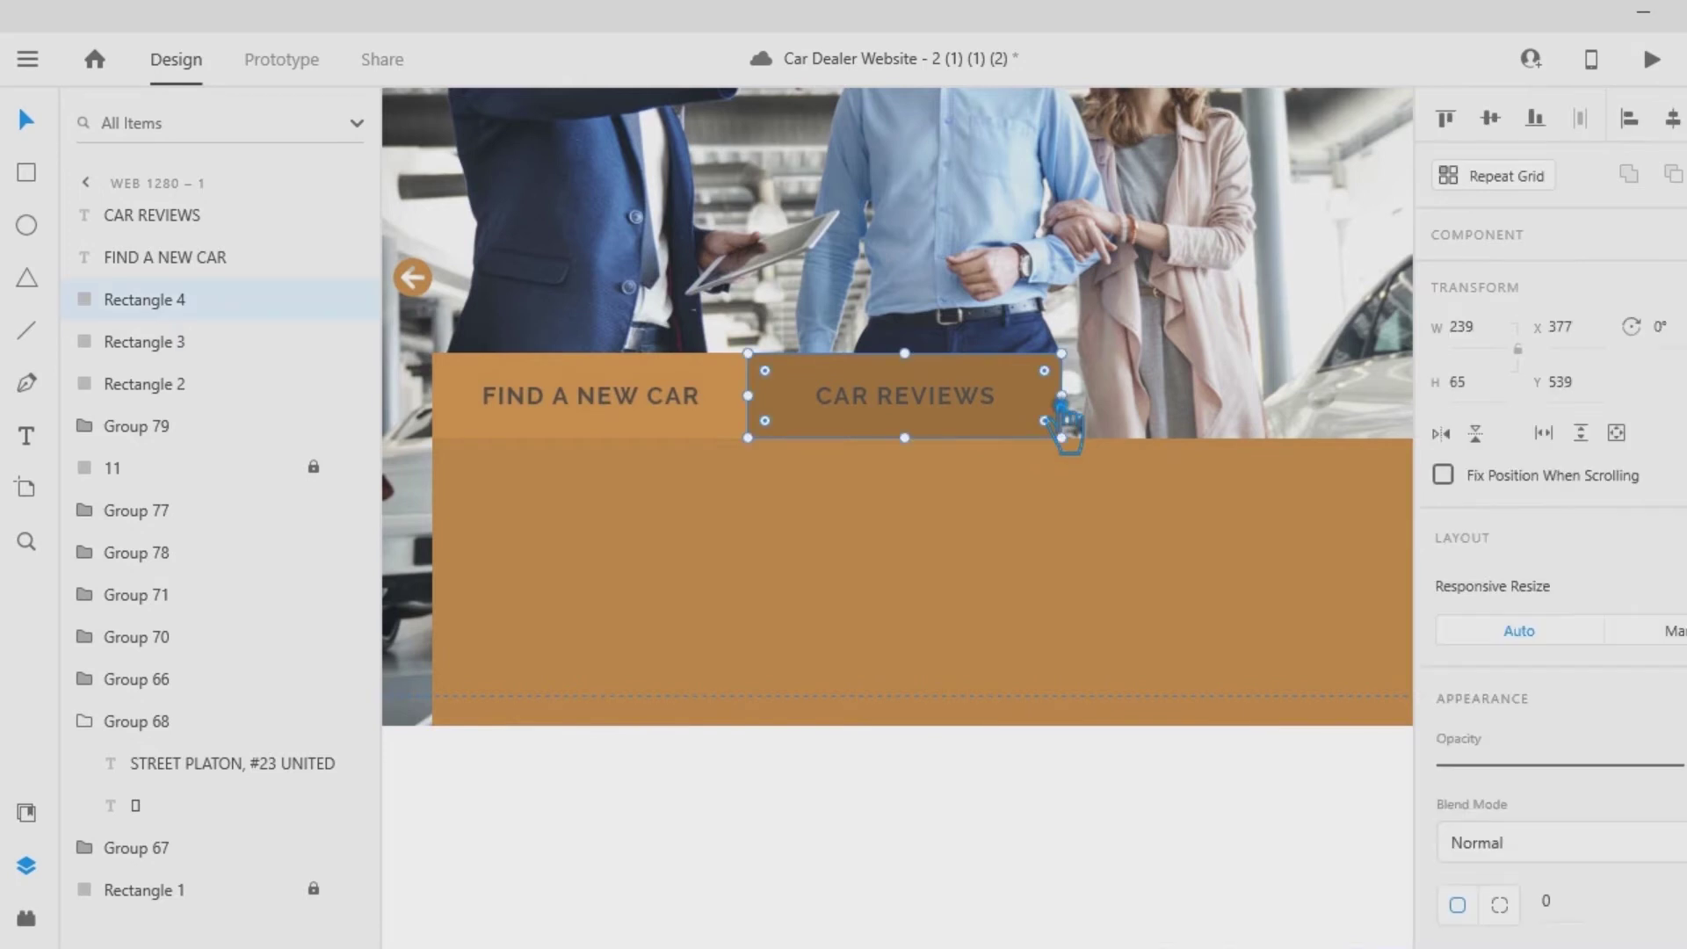
left_click(655, 411)
left_click(929, 410, "shift")
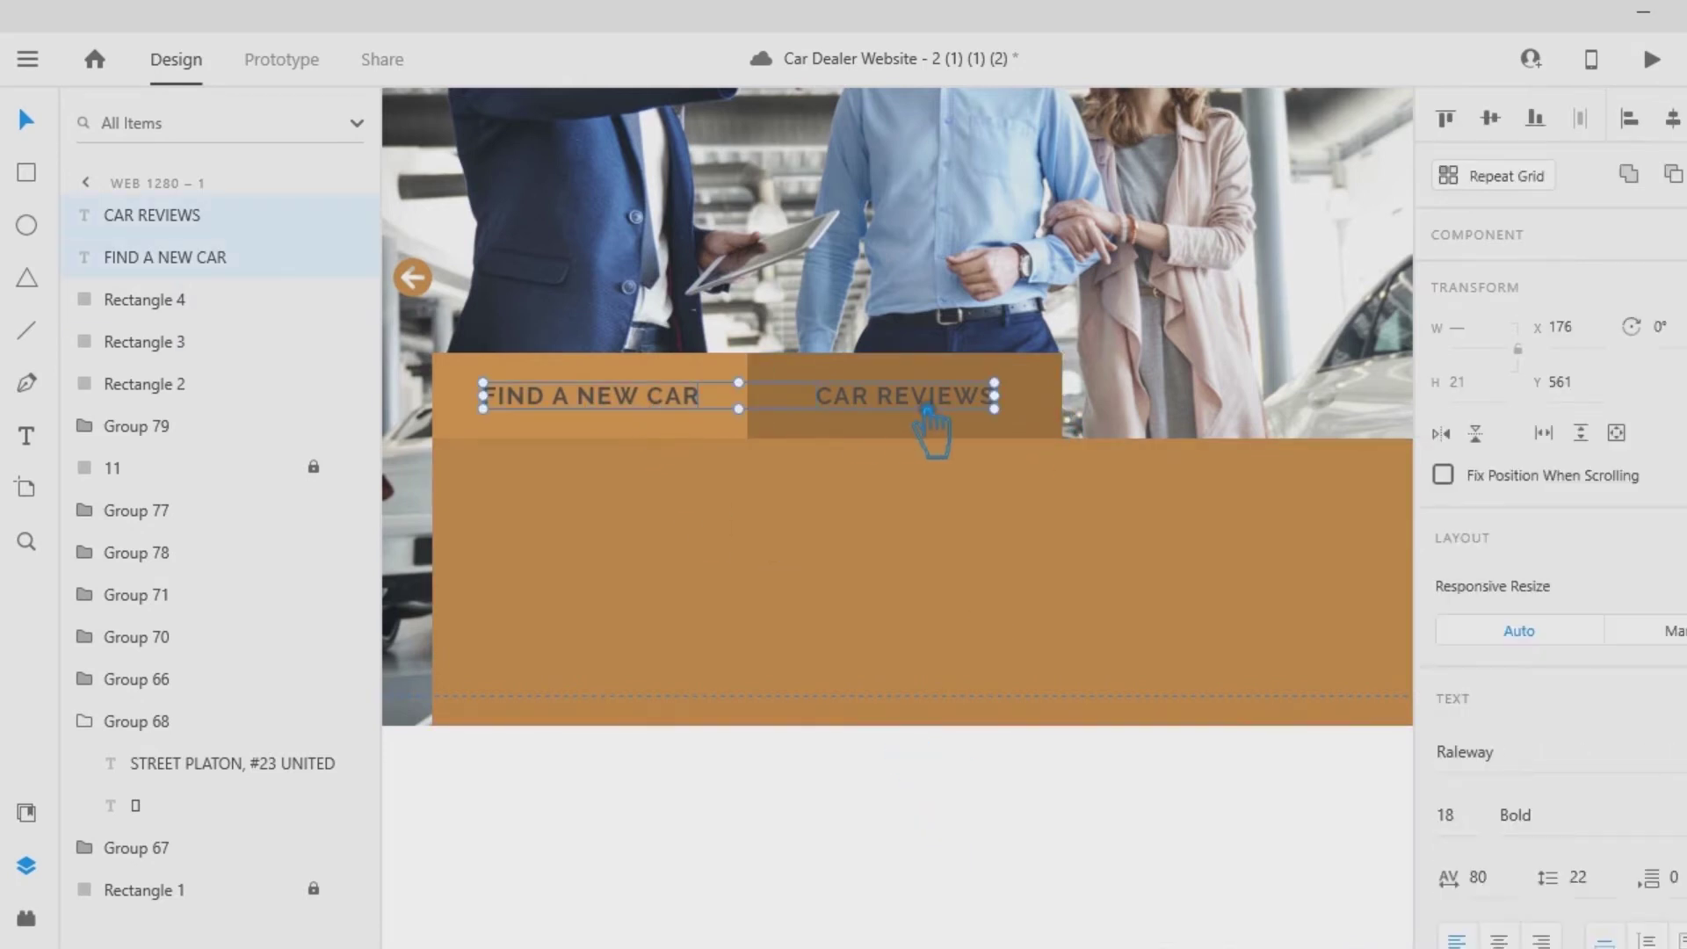
left_click_drag(626, 420, 625, 425)
left_click(862, 806)
left_click_drag(972, 426, 962, 430)
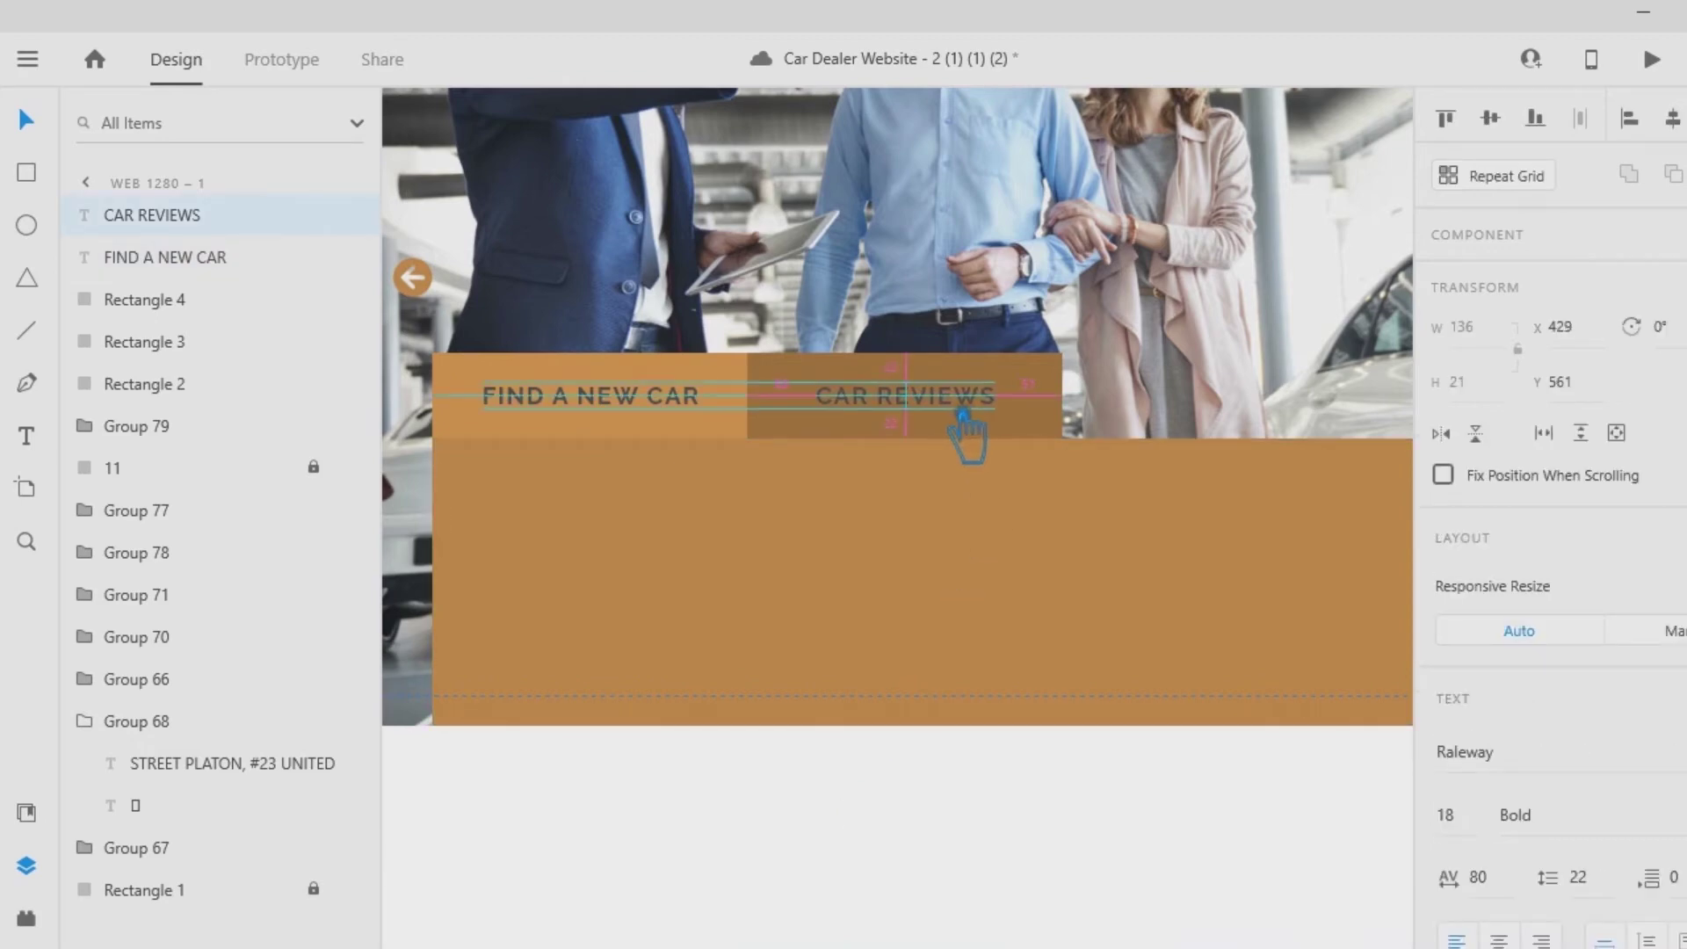
left_click_drag(965, 426, 962, 425)
left_click(999, 855)
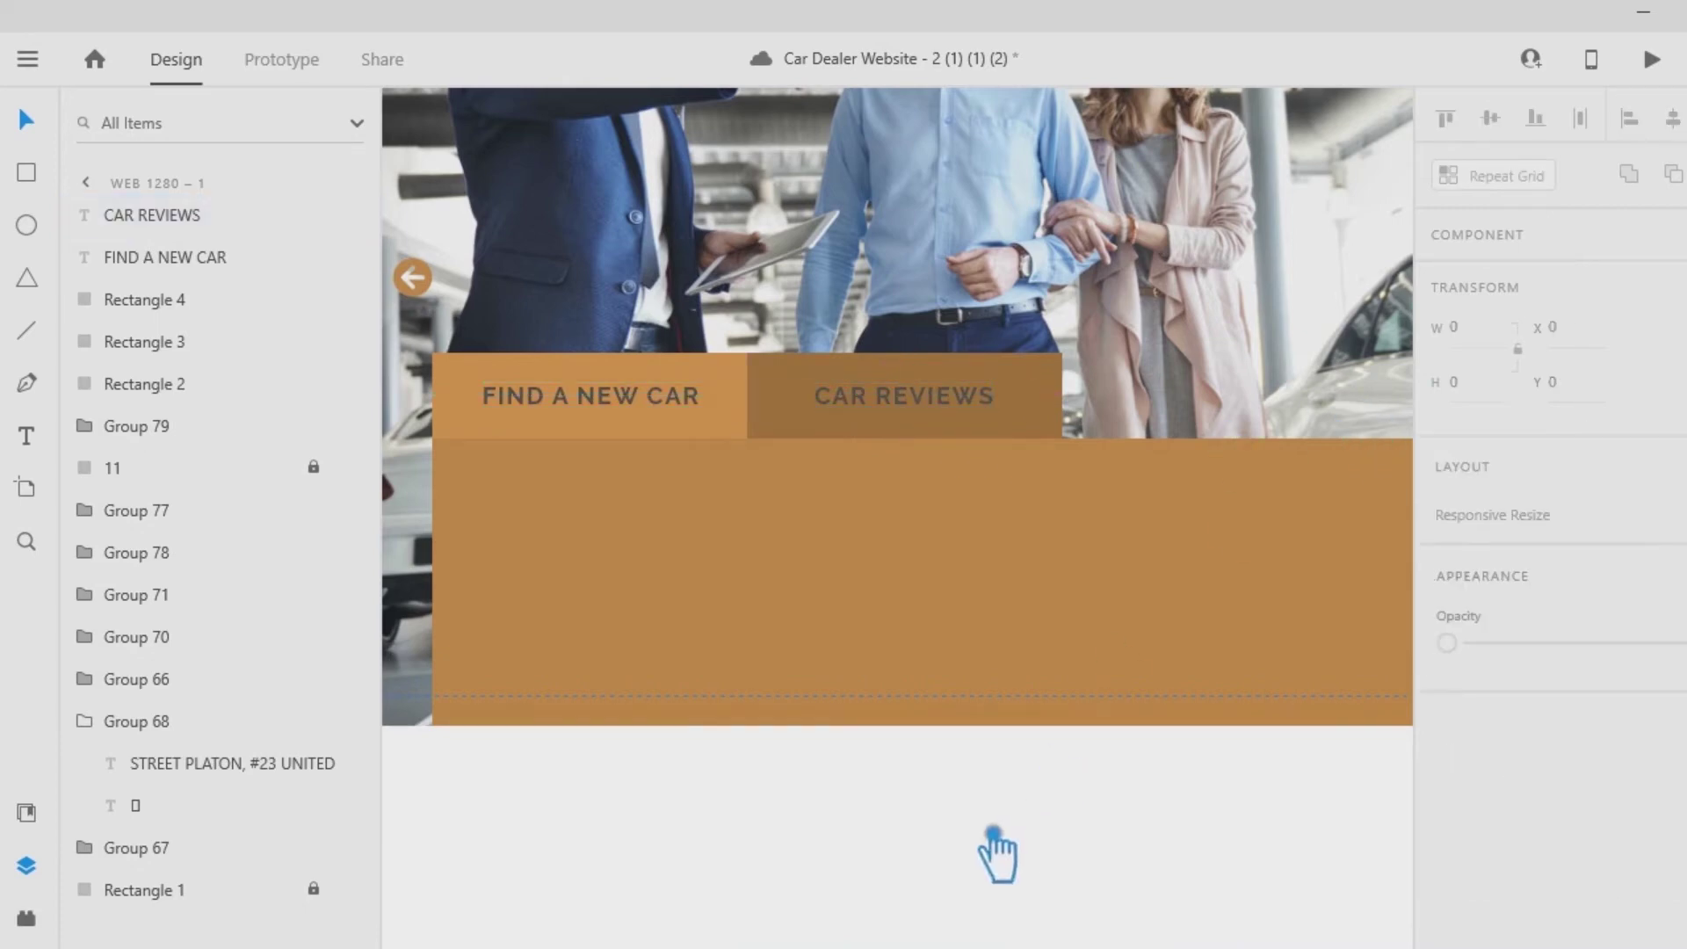
Change the fill of both tab labels to white.
left_click(923, 422)
left_click(678, 421, "shift")
scroll(1608, 813, "down", 4)
left_click(1515, 907)
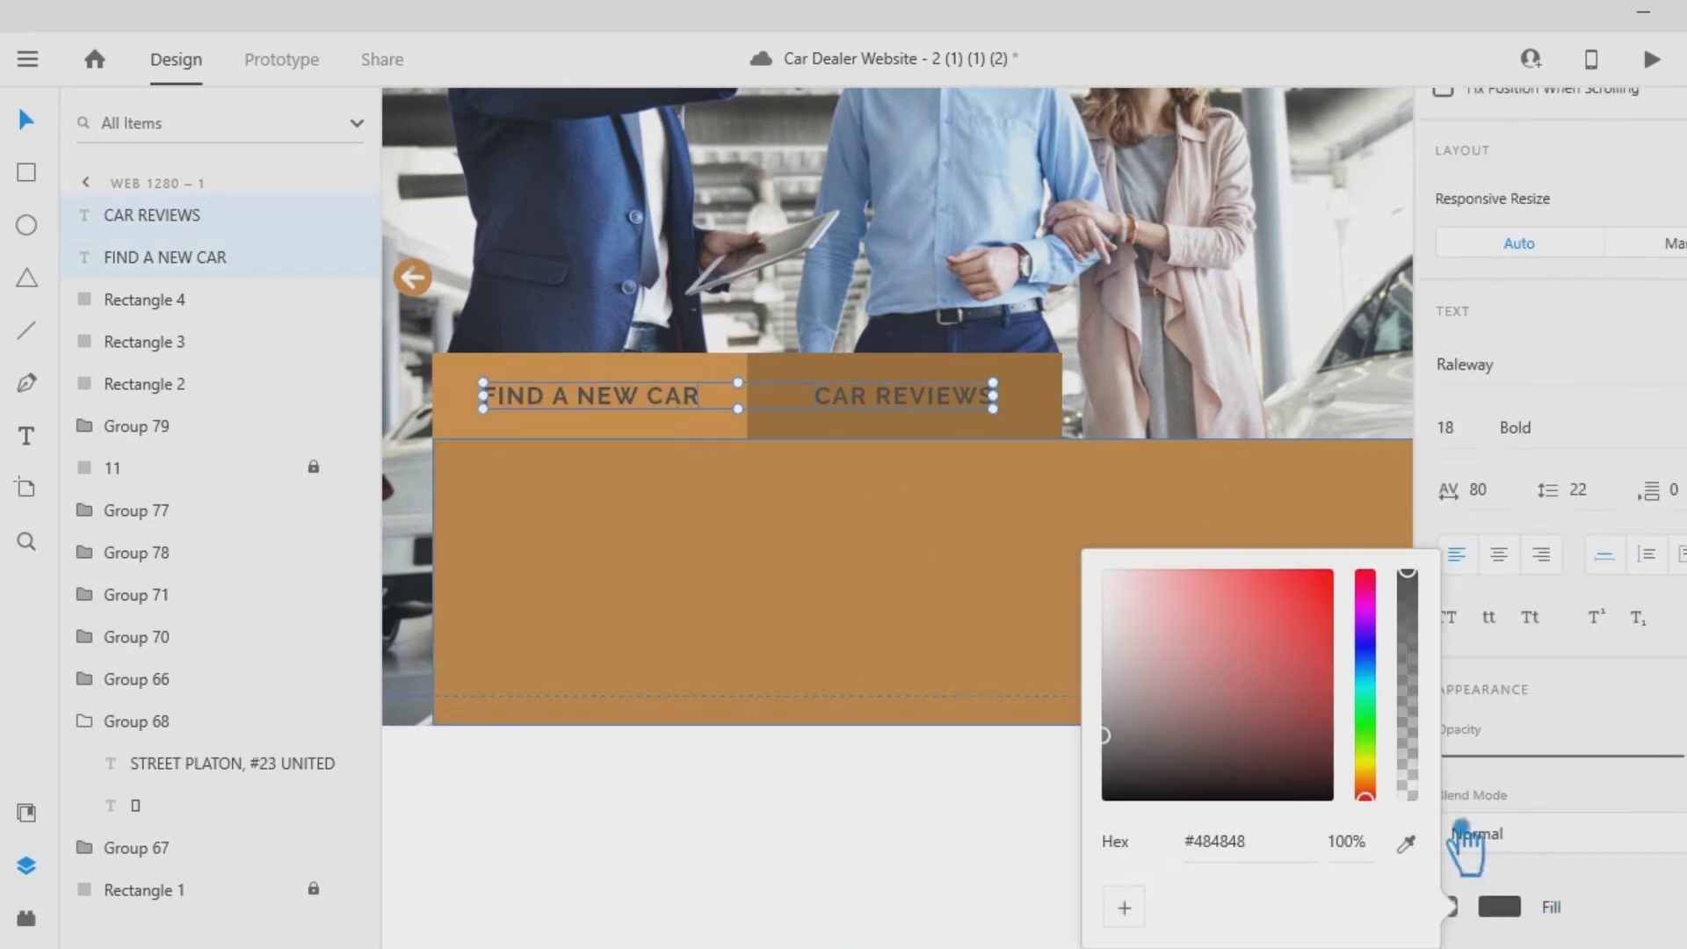
left_click_drag(1148, 626, 1090, 553)
left_click(855, 888)
Change both tab labels to a slightly lighter Raleway font weight.
left_click(939, 400)
left_click(649, 420, "shift")
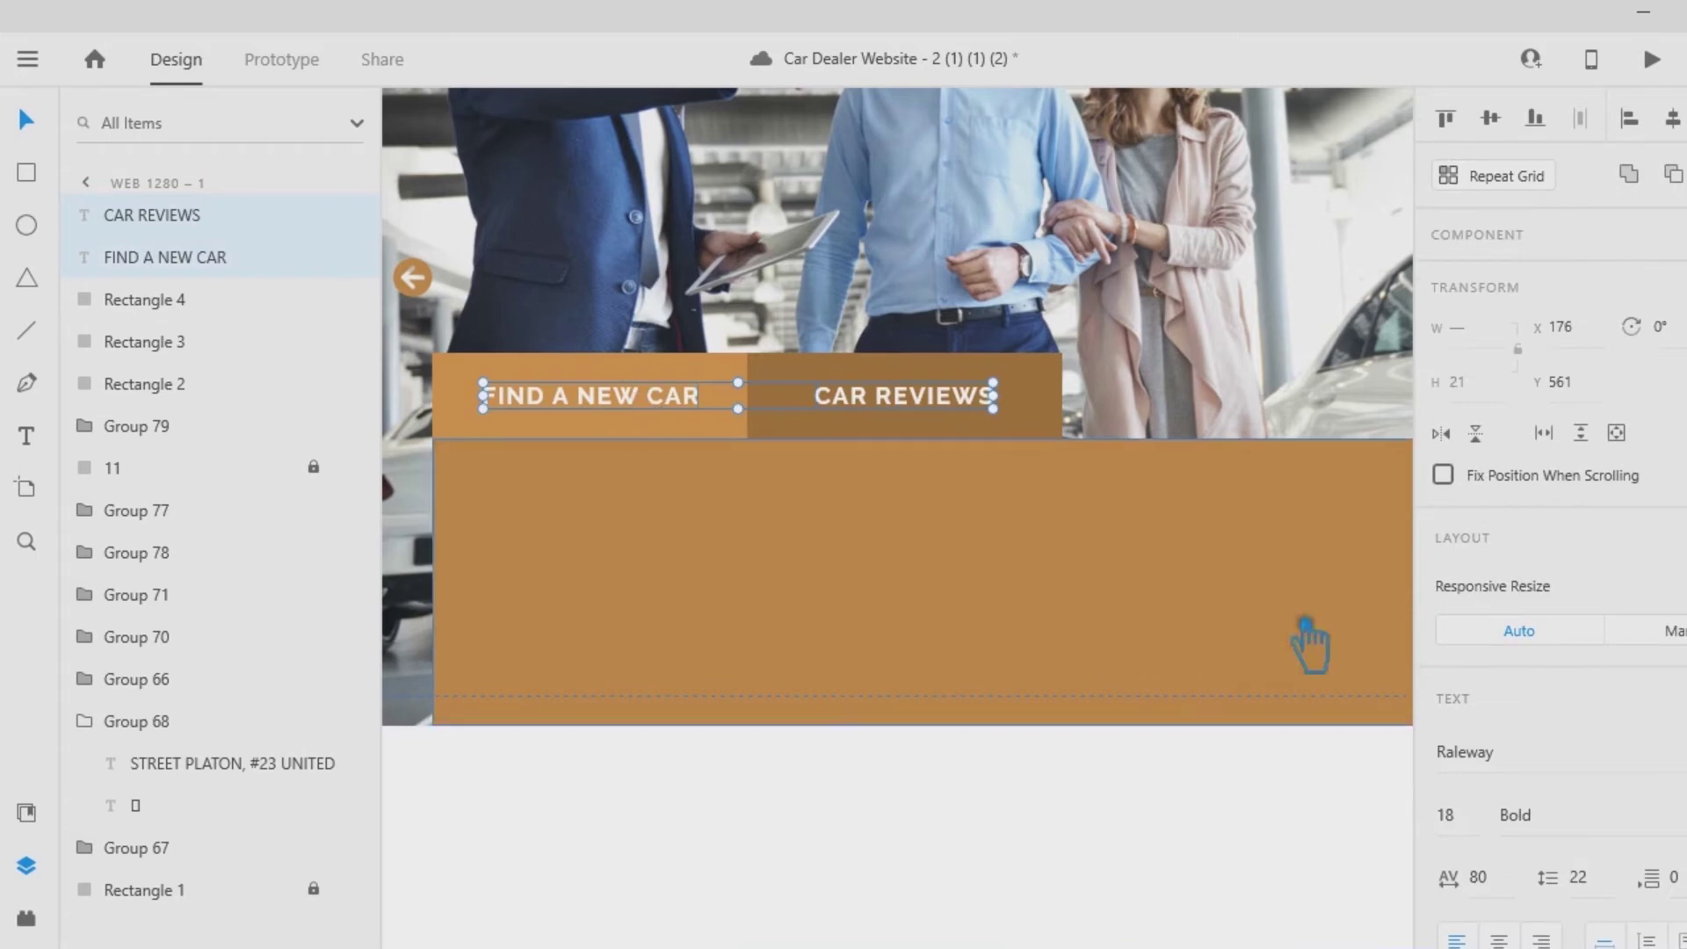
scroll(1617, 571, "down", 3)
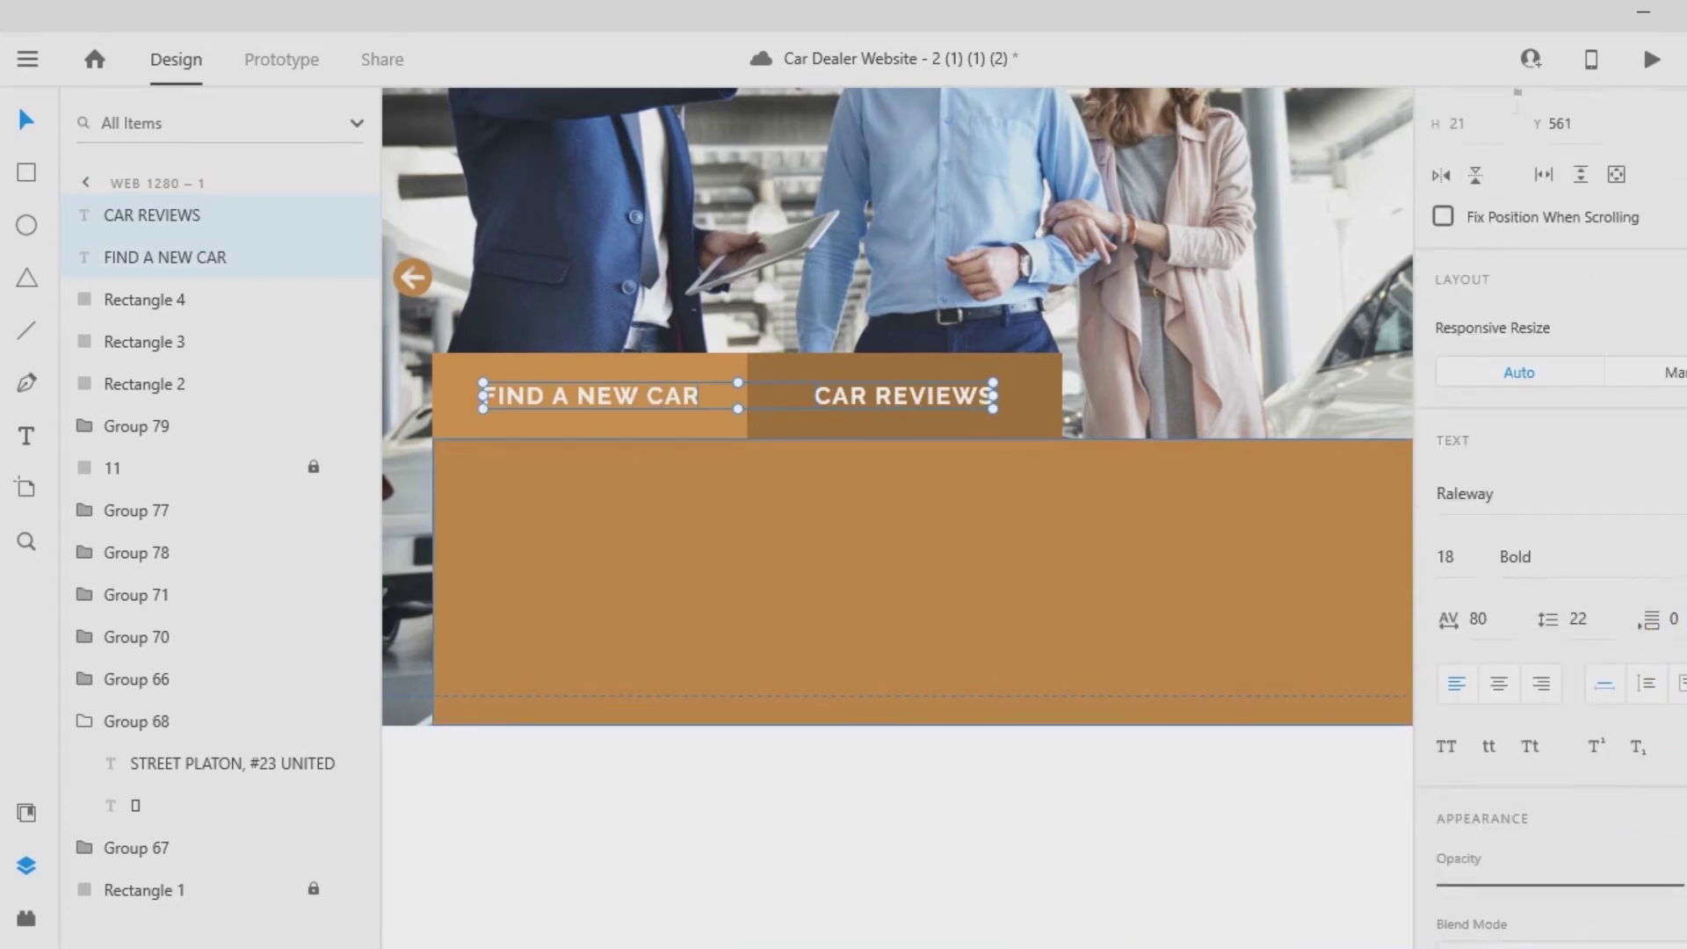
left_click(1515, 556)
left_click(1612, 427)
left_click(1066, 847)
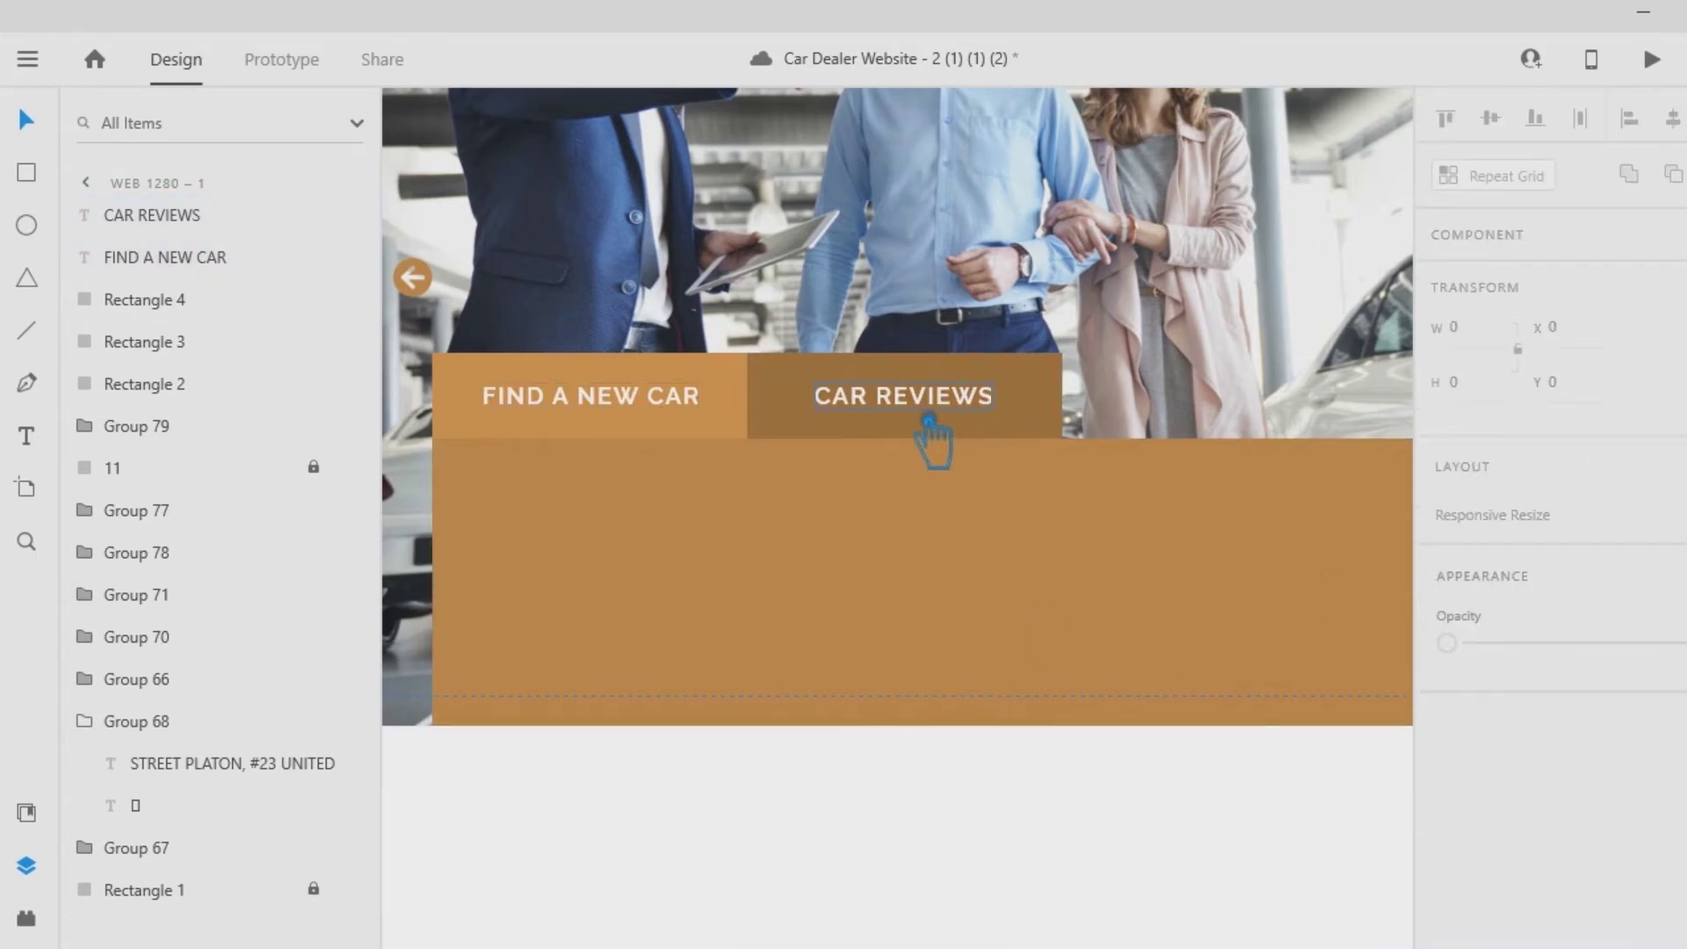
Centre each tab label on its own tab rectangle.
left_click(961, 411)
left_click(966, 432, "shift")
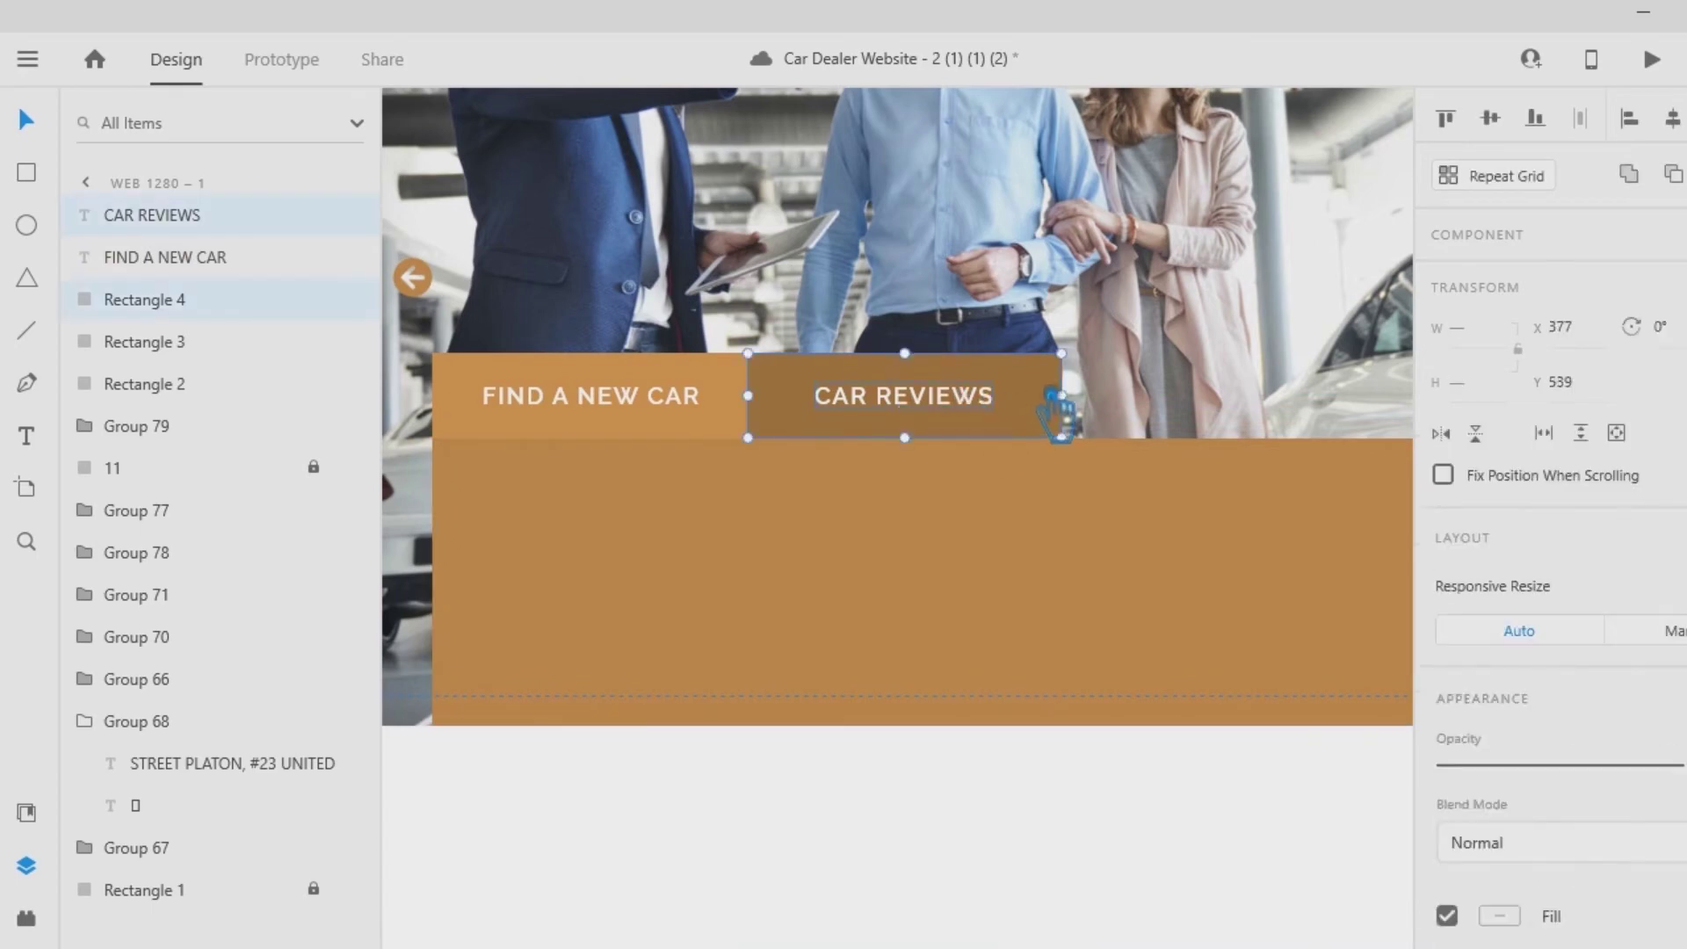
left_click(625, 400)
left_click(624, 425, "shift")
left_click(753, 875)
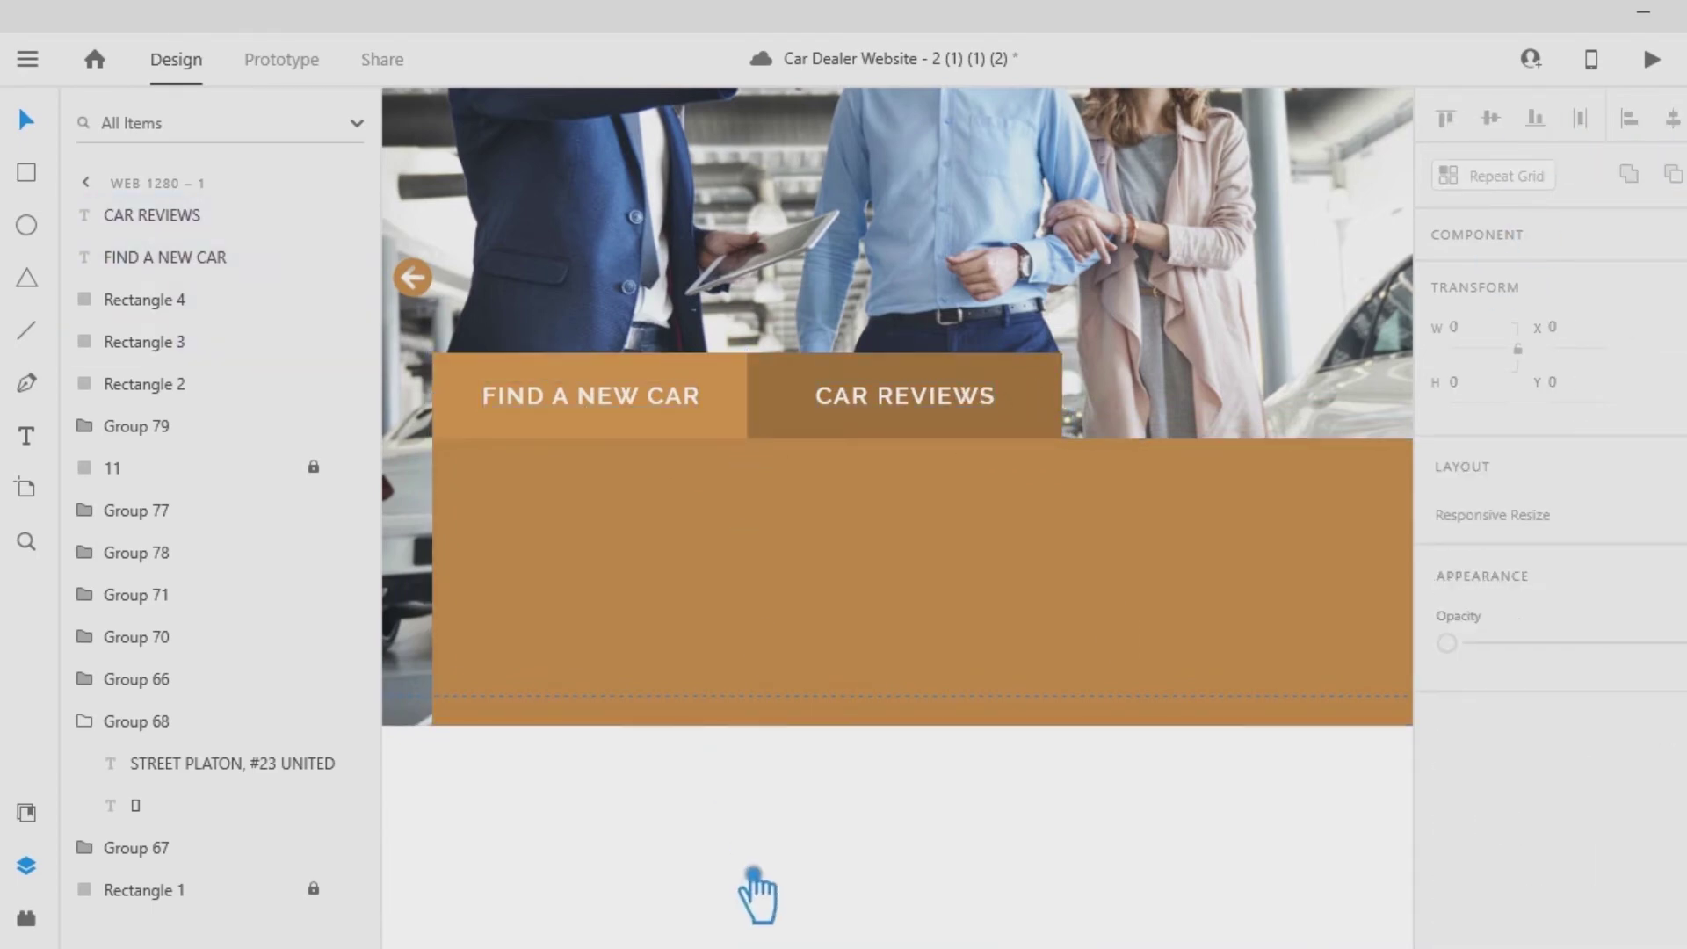
Fill the large panel below the tabs with the first tab's orange, #D2924A, by sampling its colour.
left_click(742, 647)
scroll(1511, 615, "down", 4)
left_click(1500, 722)
left_click(1408, 838)
left_click(733, 390)
left_click(837, 893)
Refill the first tab rectangle with the second tab's sampled brown and lighten it to a shade between that tab and the panel.
left_click(720, 413)
scroll(1660, 855, "down", 5)
left_click(1501, 653)
left_click(1406, 766)
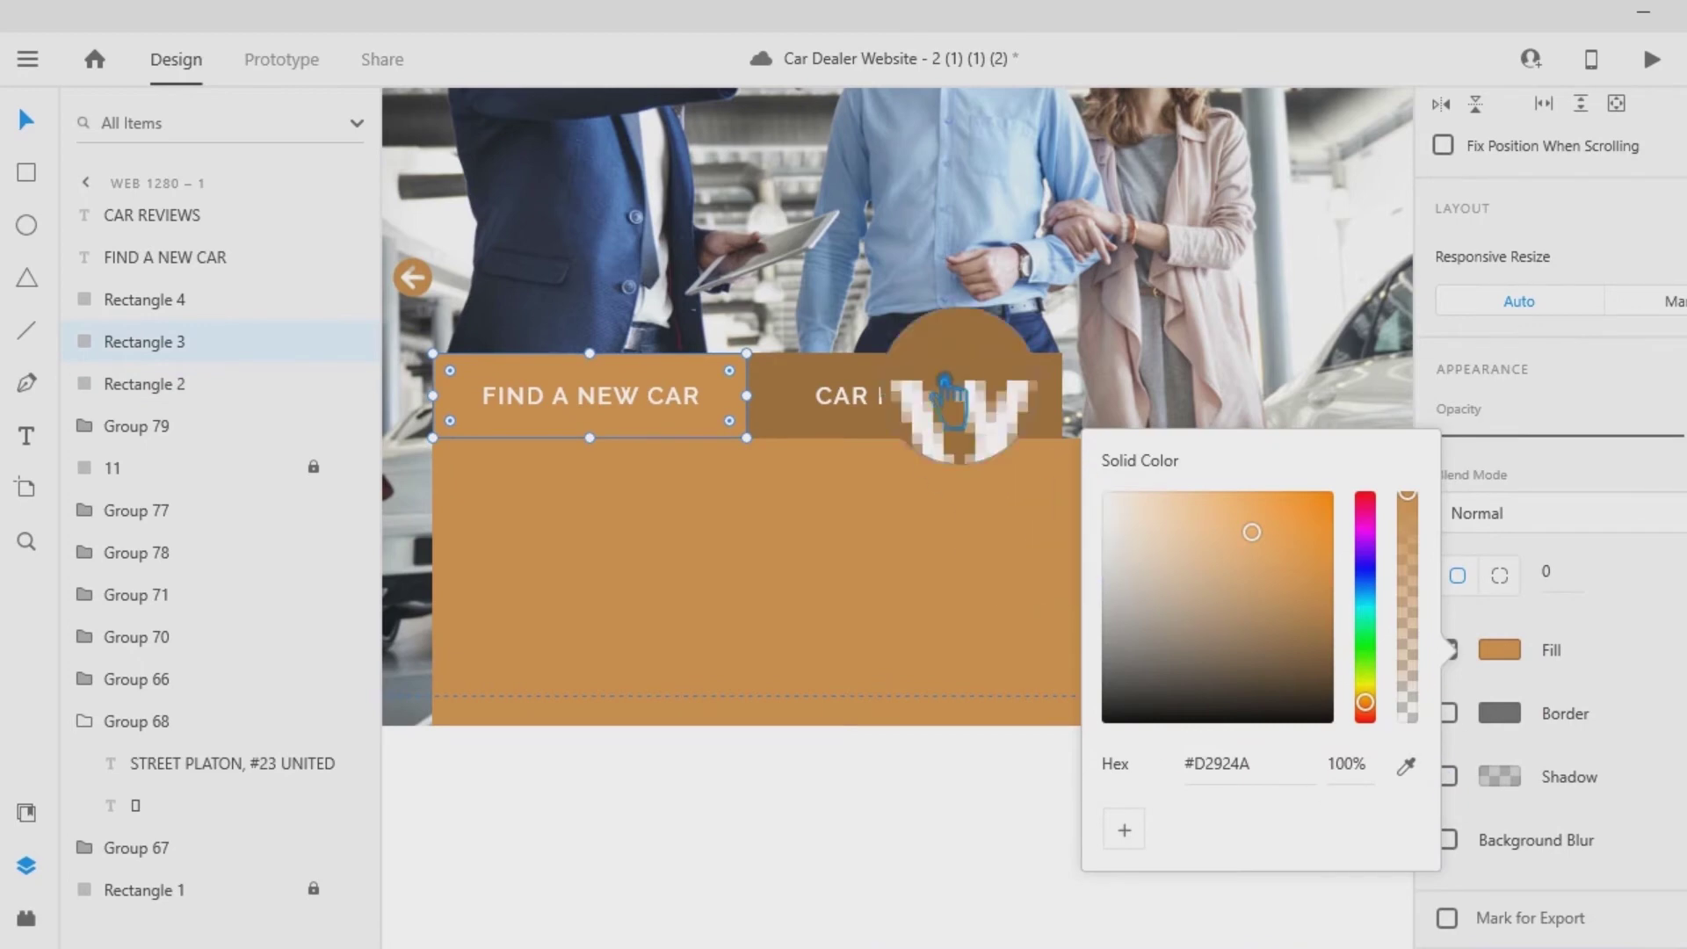
left_click(844, 414)
left_click(1251, 559)
left_click(969, 837)
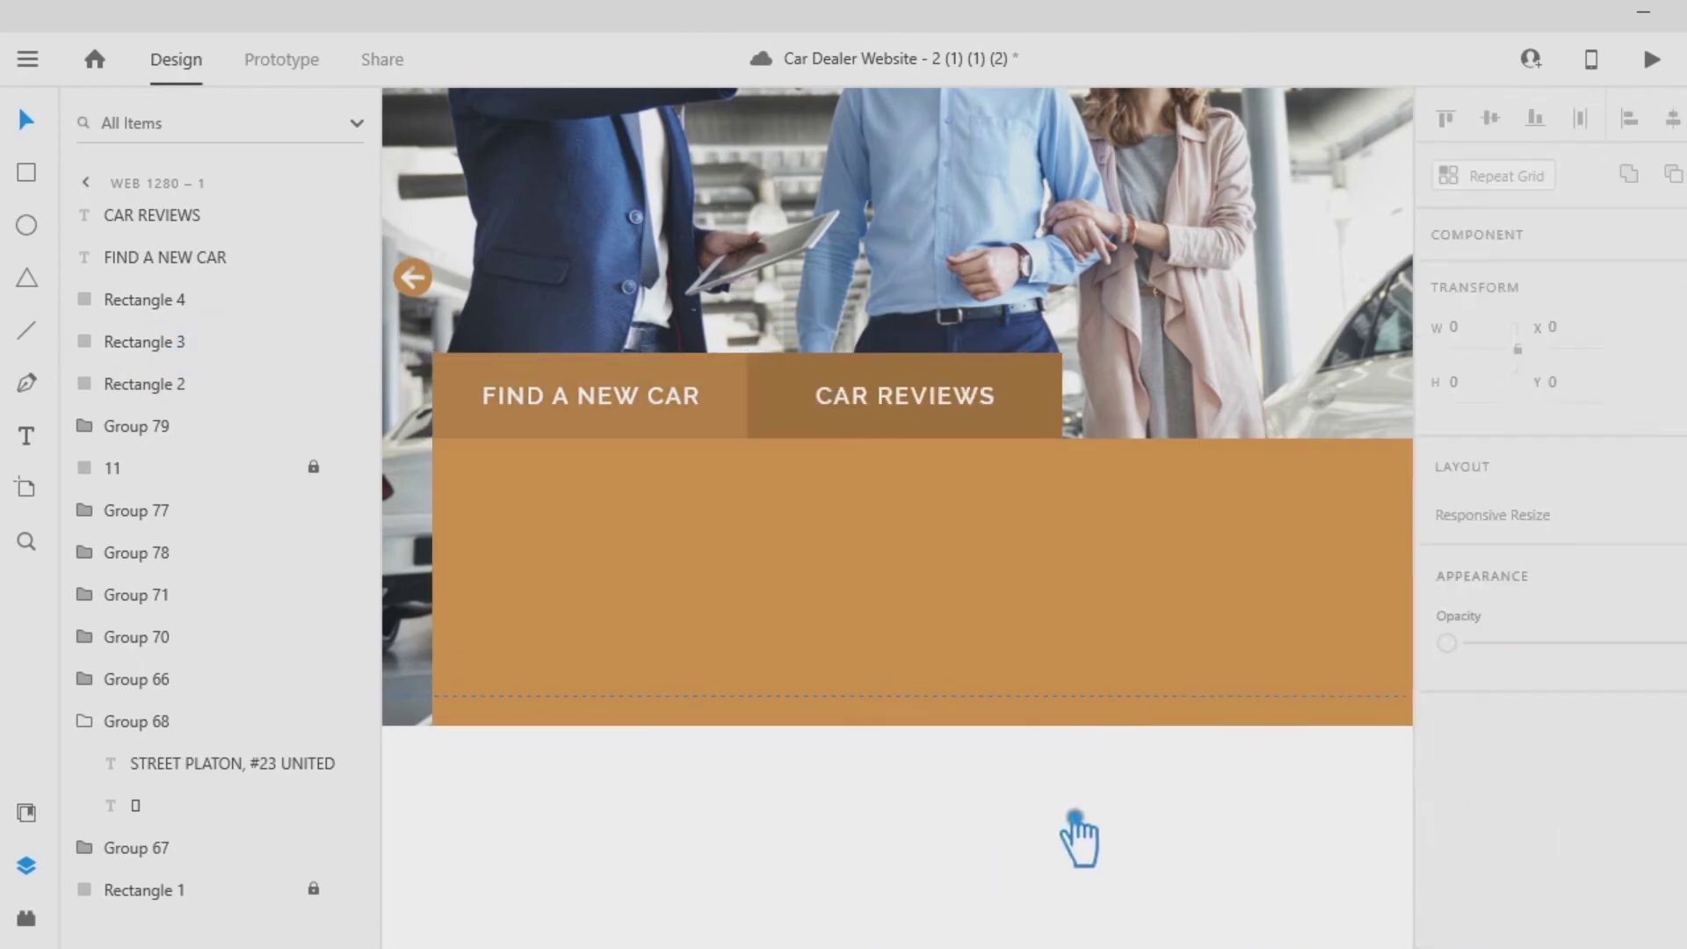
Draw a white dropdown field in the panel below the FIND A NEW CAR tab and place the chevron icon at its right end.
key("ctrl+minus")
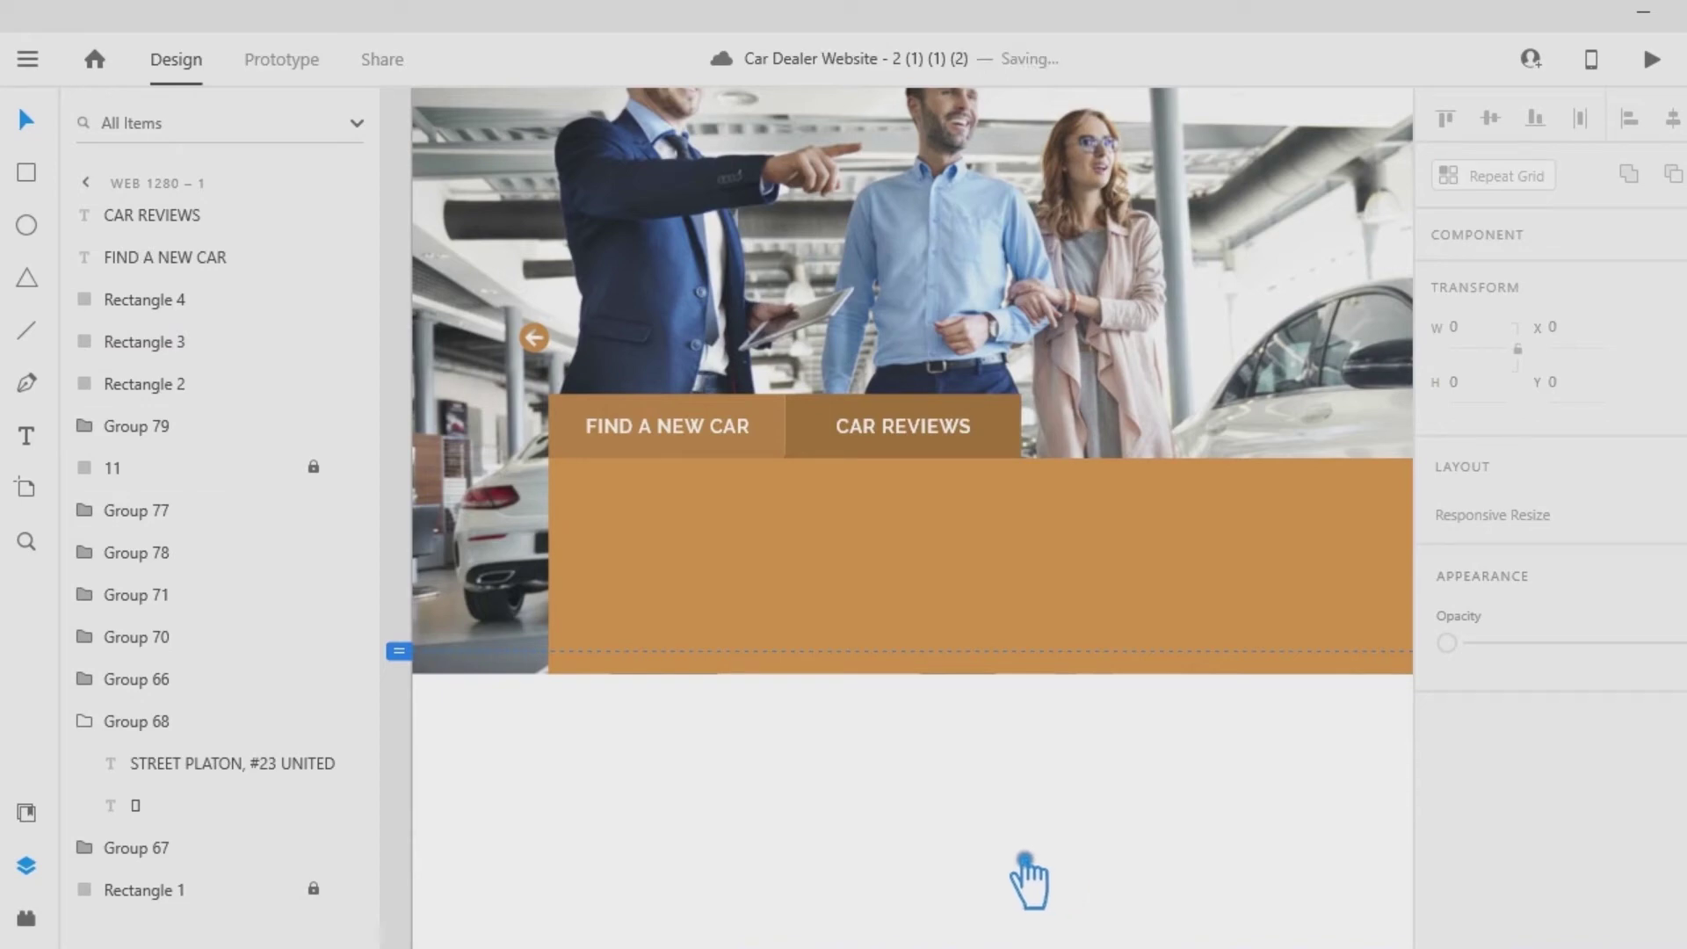
left_click(27, 173)
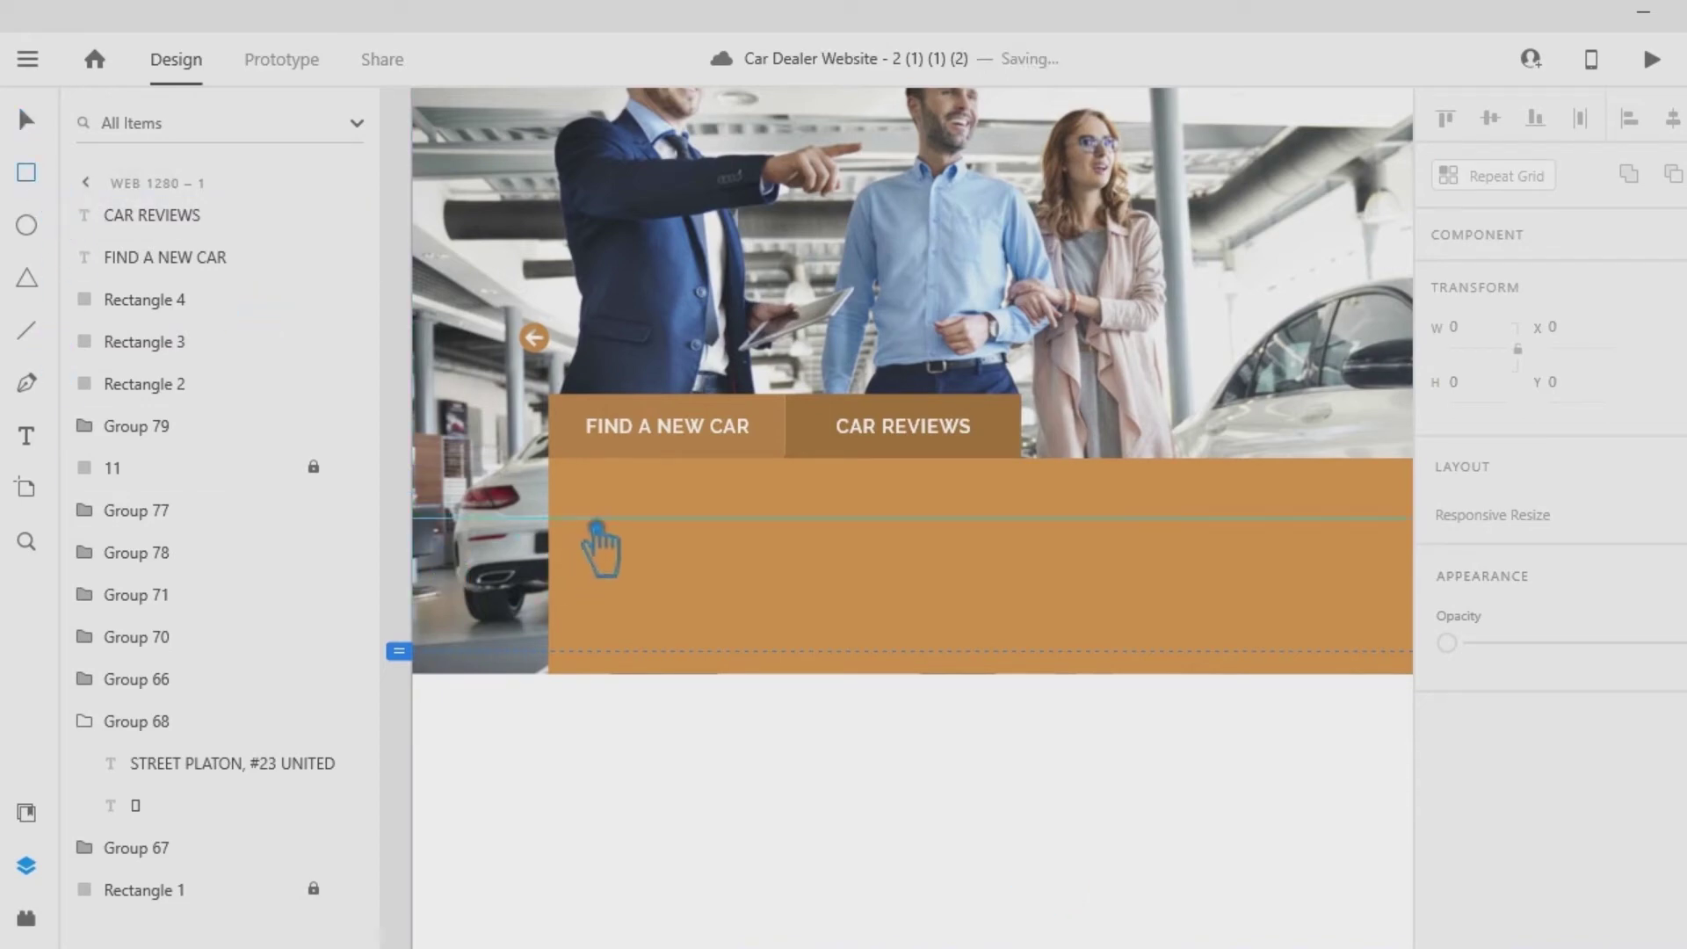
left_click_drag(587, 500, 817, 566)
left_click(897, 802)
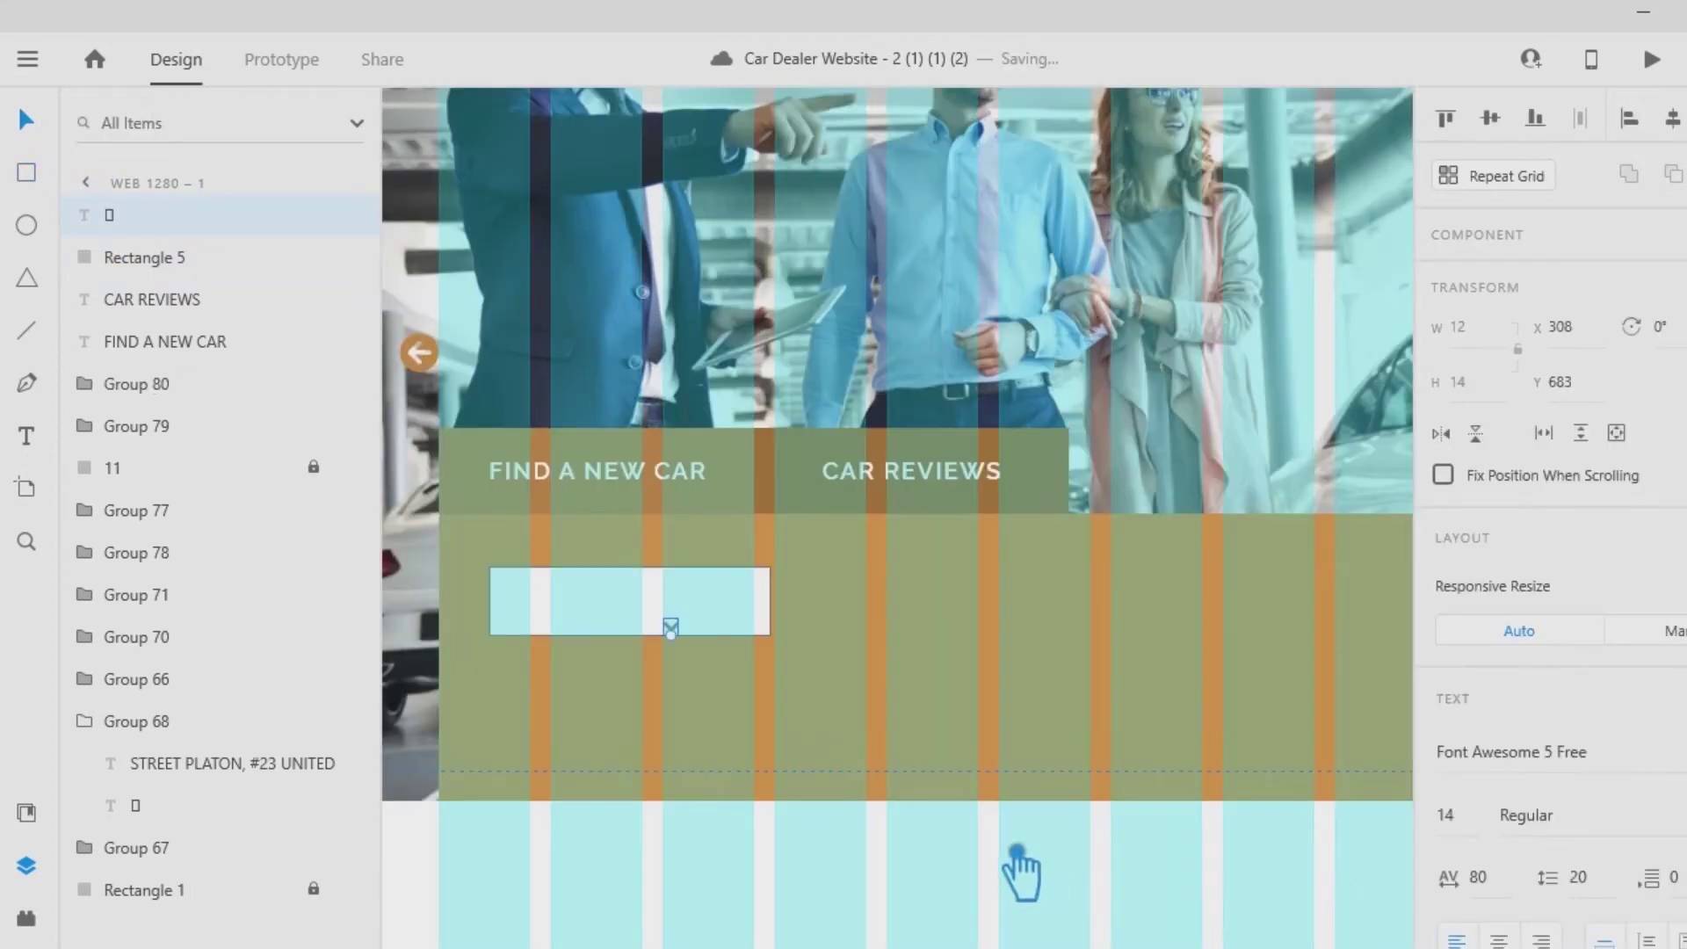
left_click_drag(675, 628, 754, 612)
left_click(902, 883)
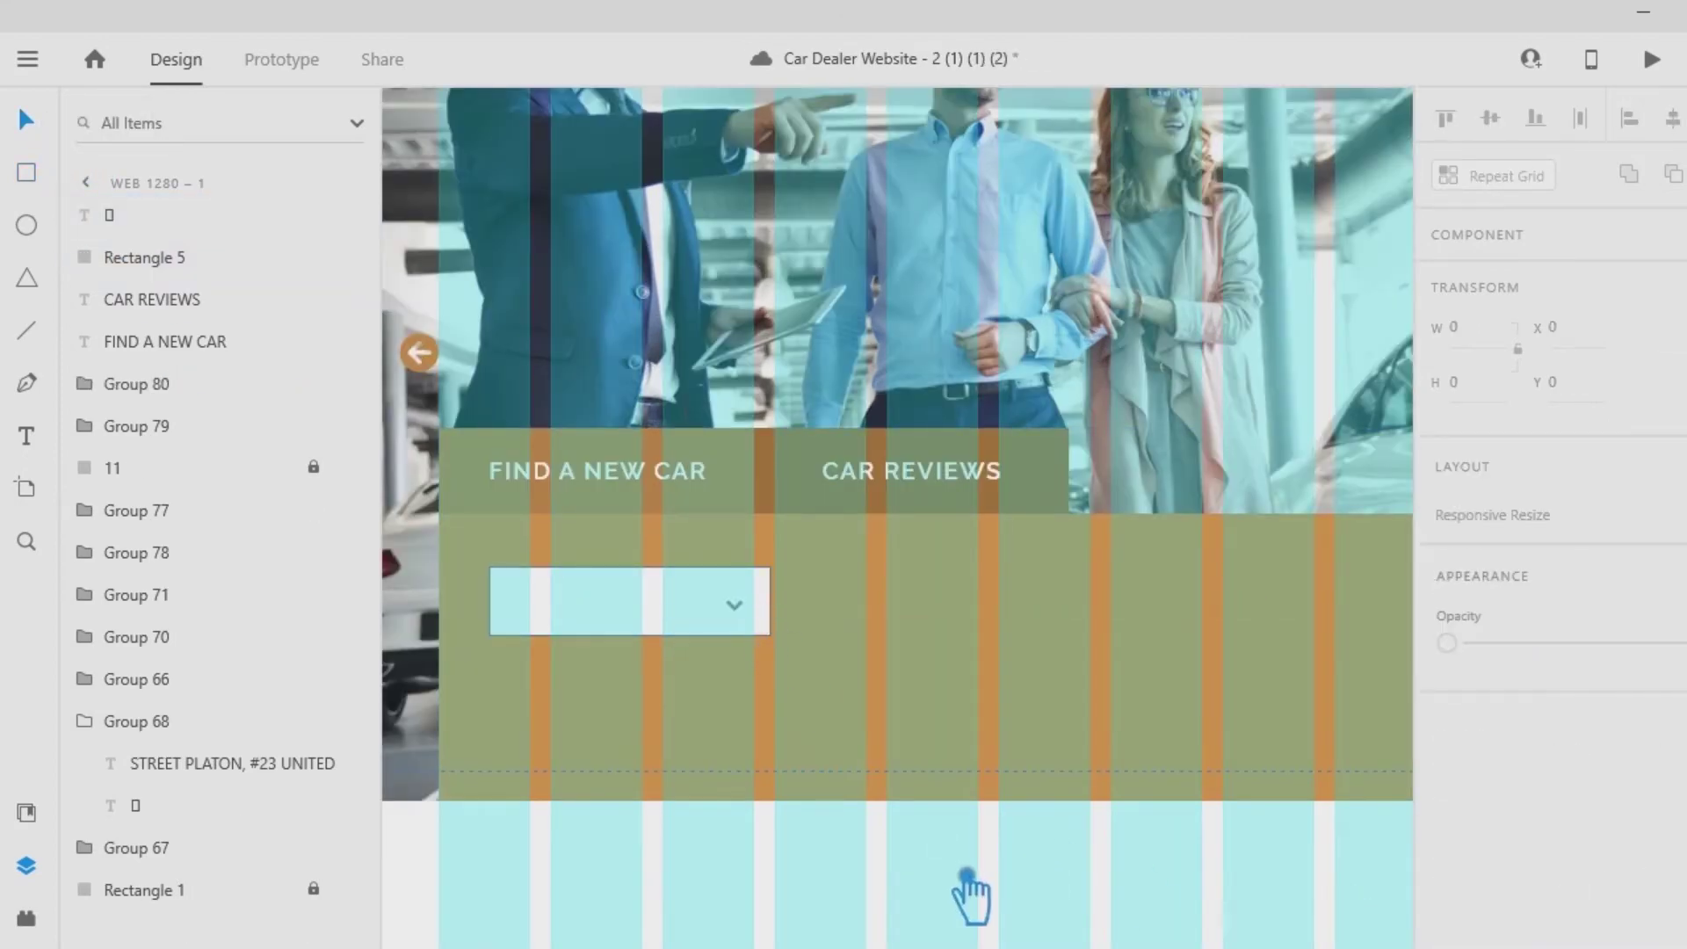
Add a SELECT MODEL label inside the white dropdown field at font size 12.
left_click(26, 436)
left_click(554, 596)
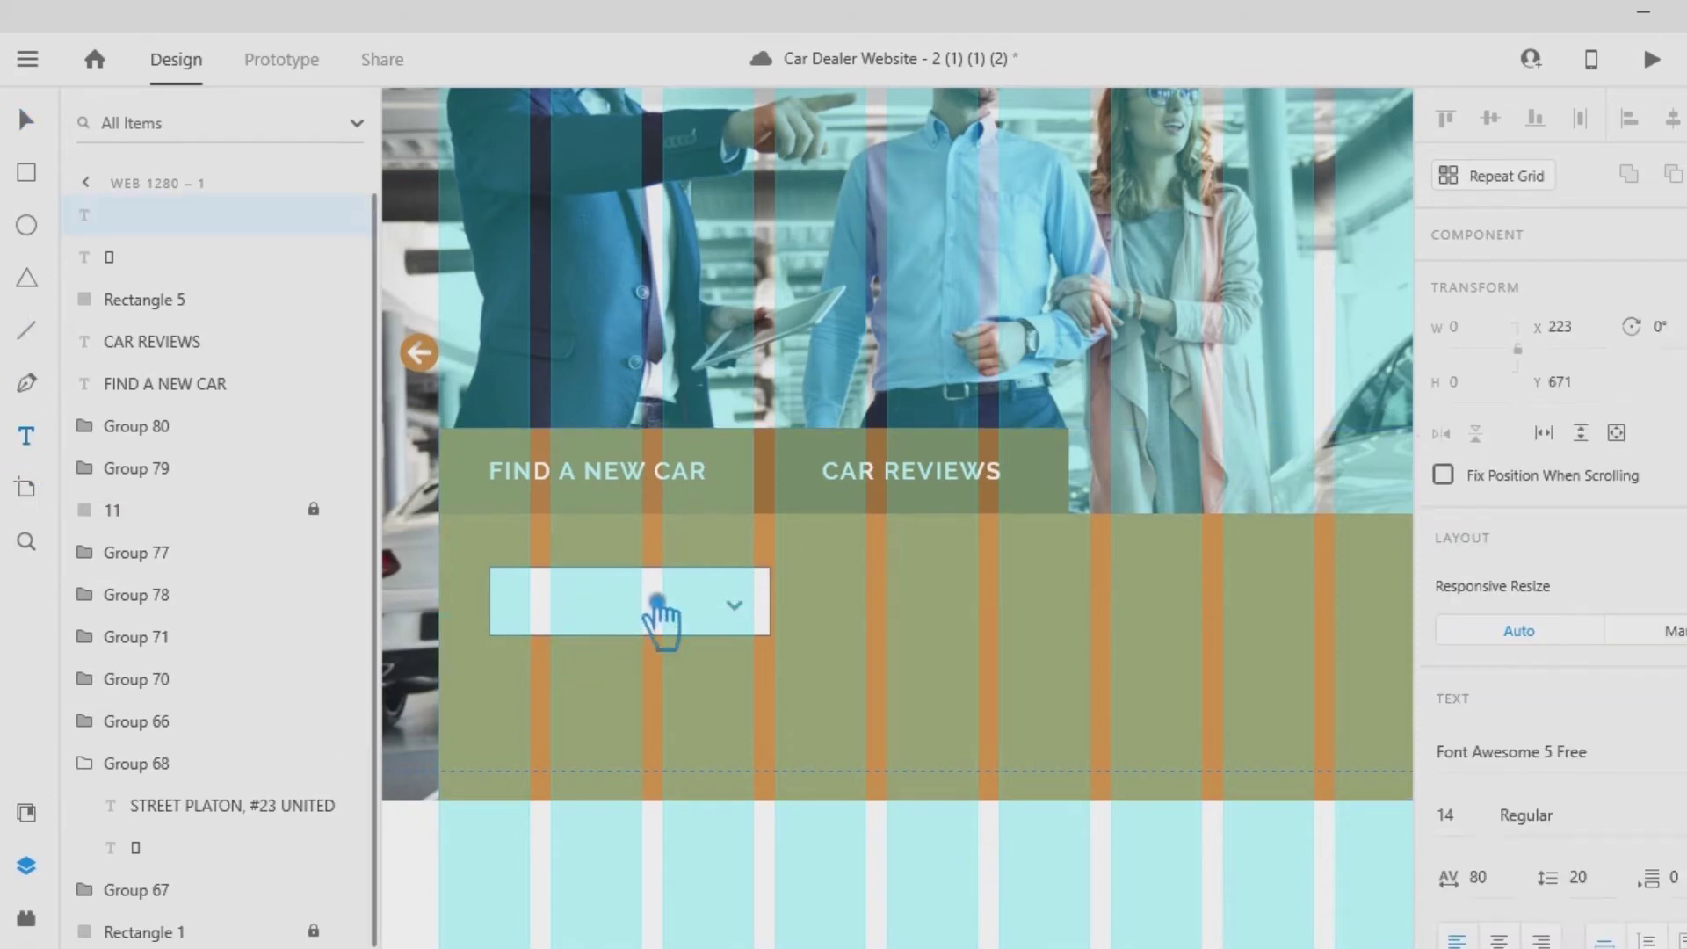
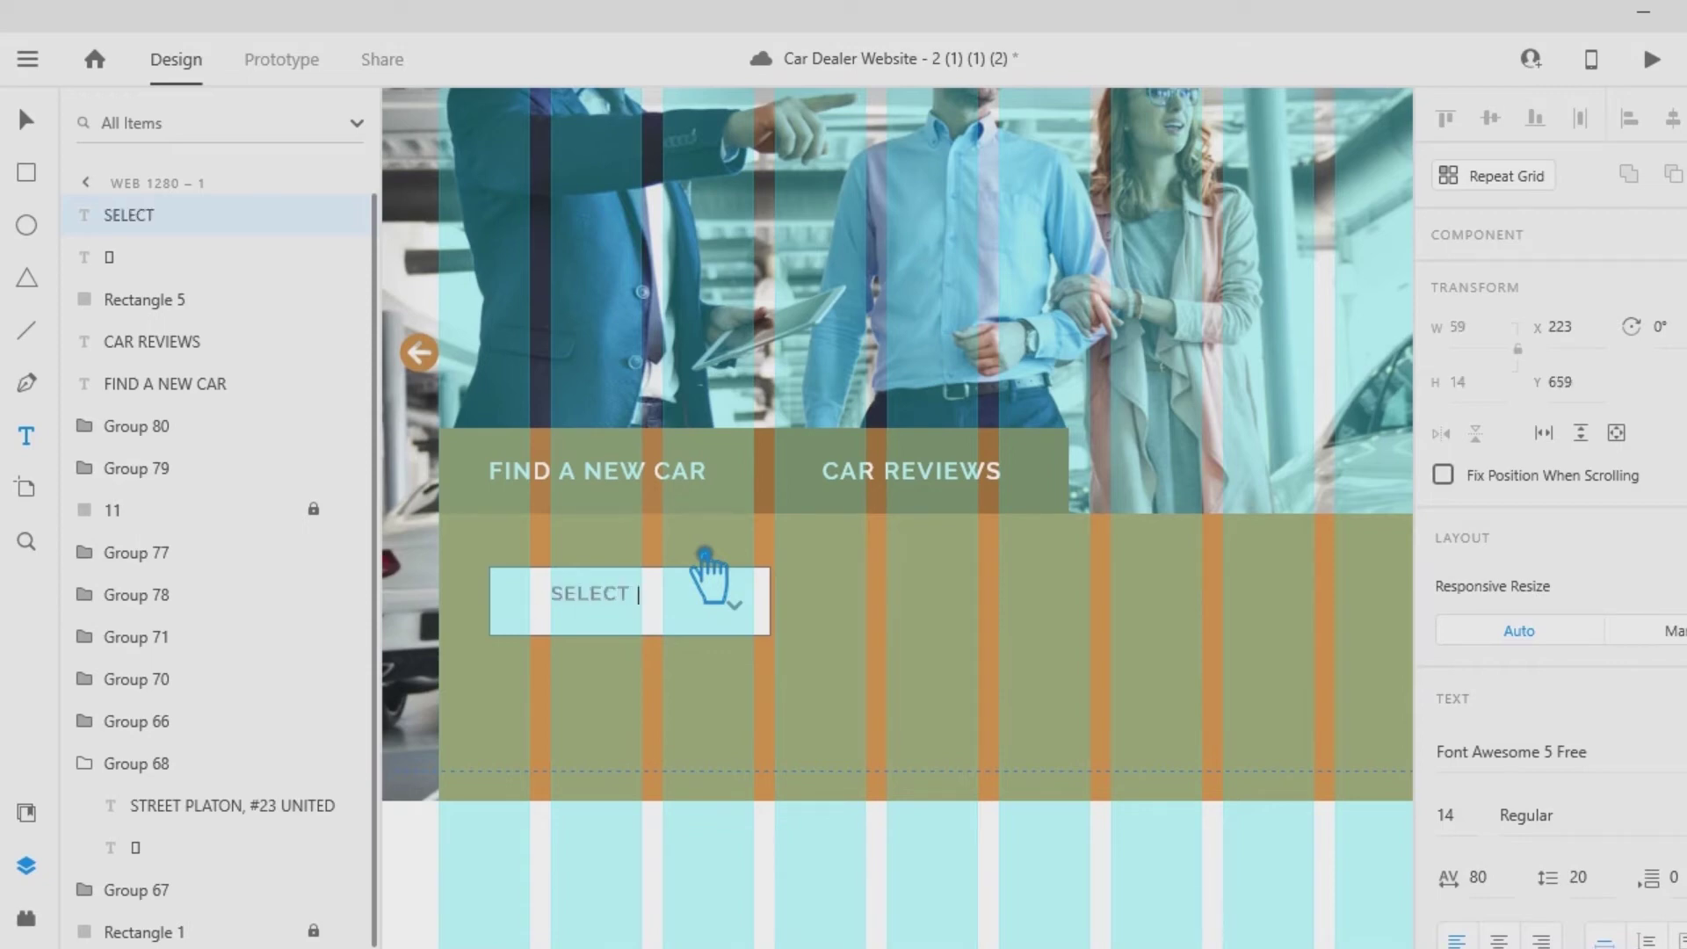
left_click(27, 120)
left_click_drag(683, 600, 662, 611)
left_click(1446, 816)
type("12")
key("Return")
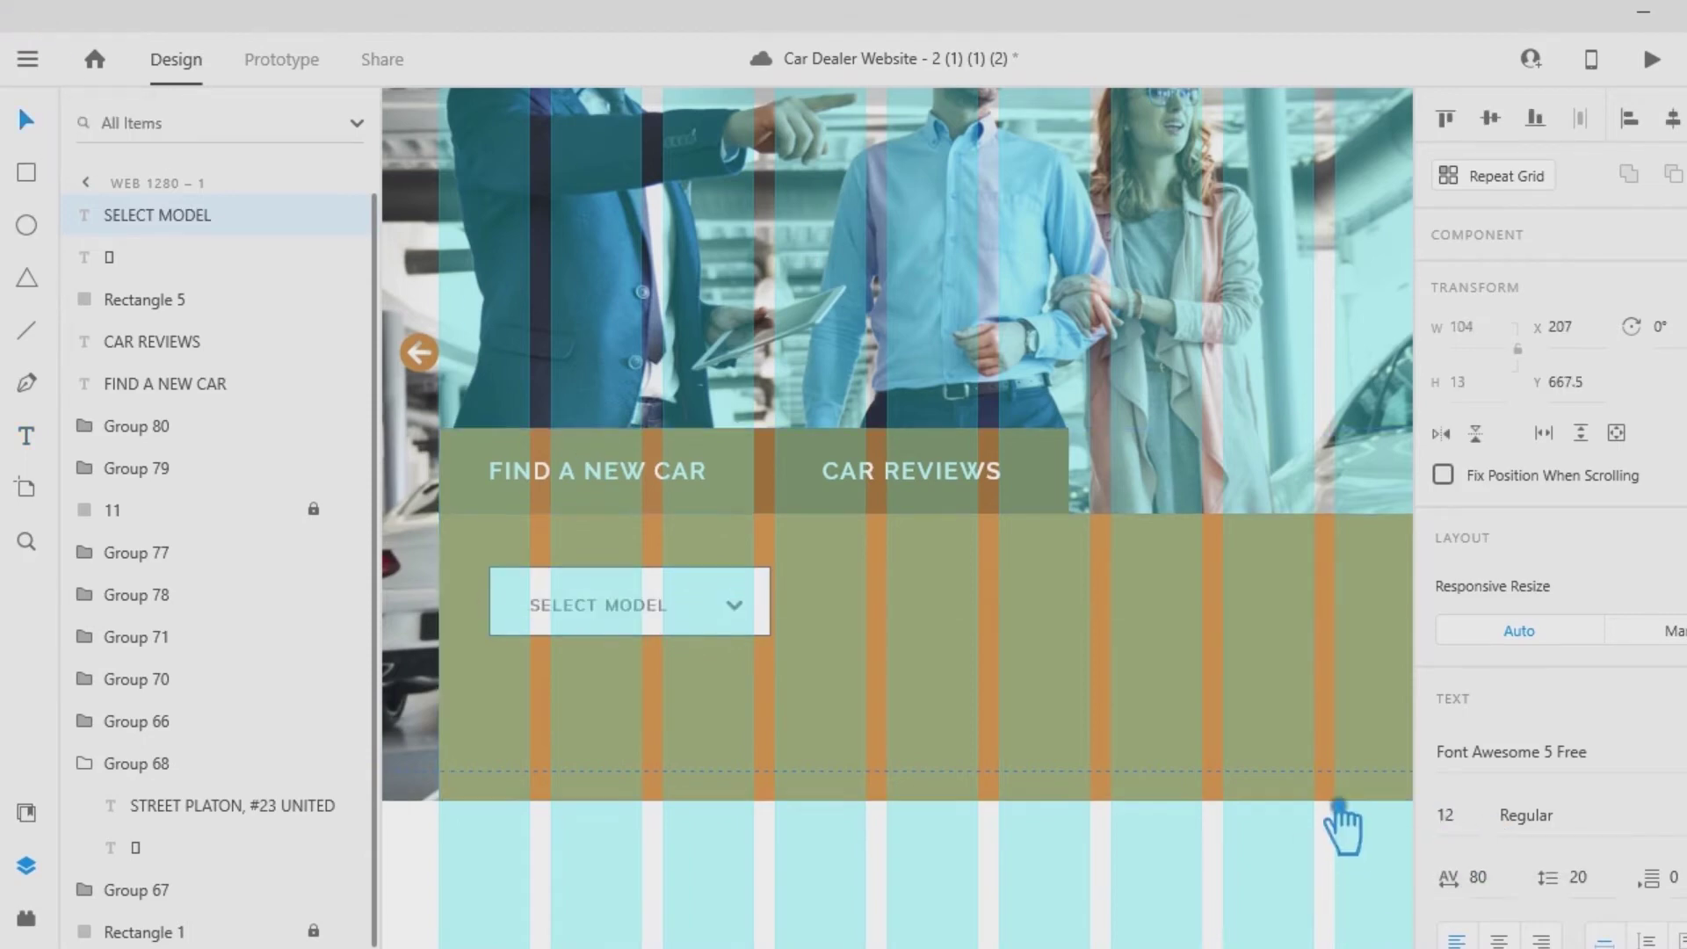
Change the SELECT MODEL label's font to Roboto with character spacing of 200.
left_click(1642, 756)
type("Roboto")
key("Return")
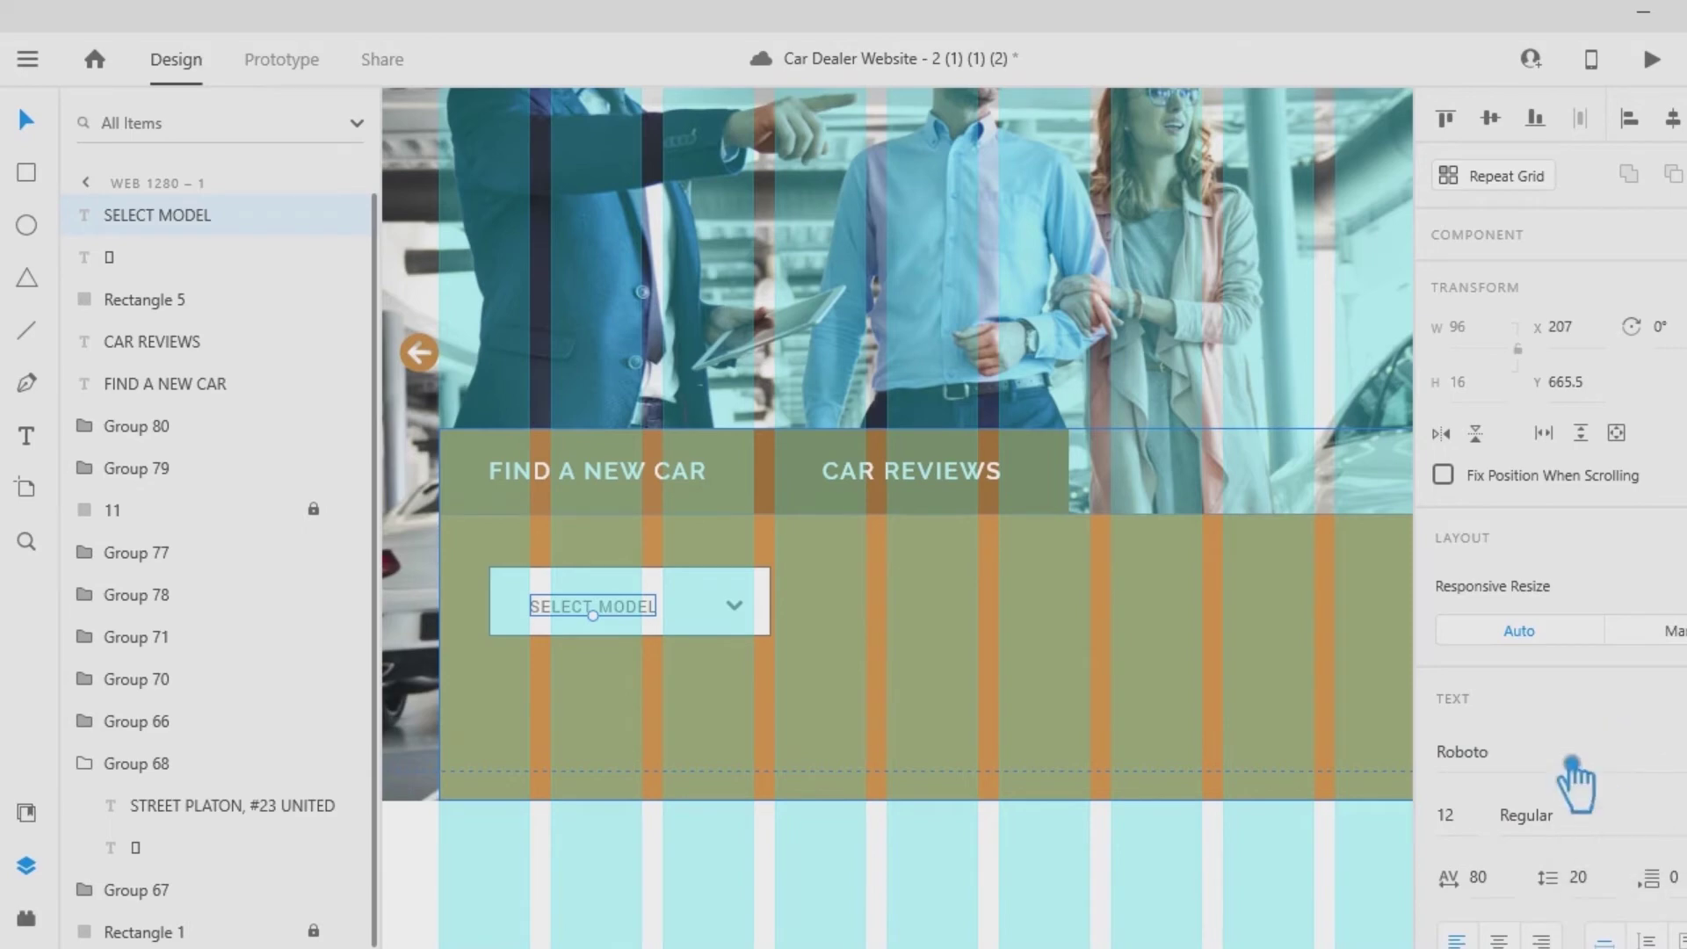
left_click(1469, 879)
type("200")
key("Return")
left_click(1035, 854)
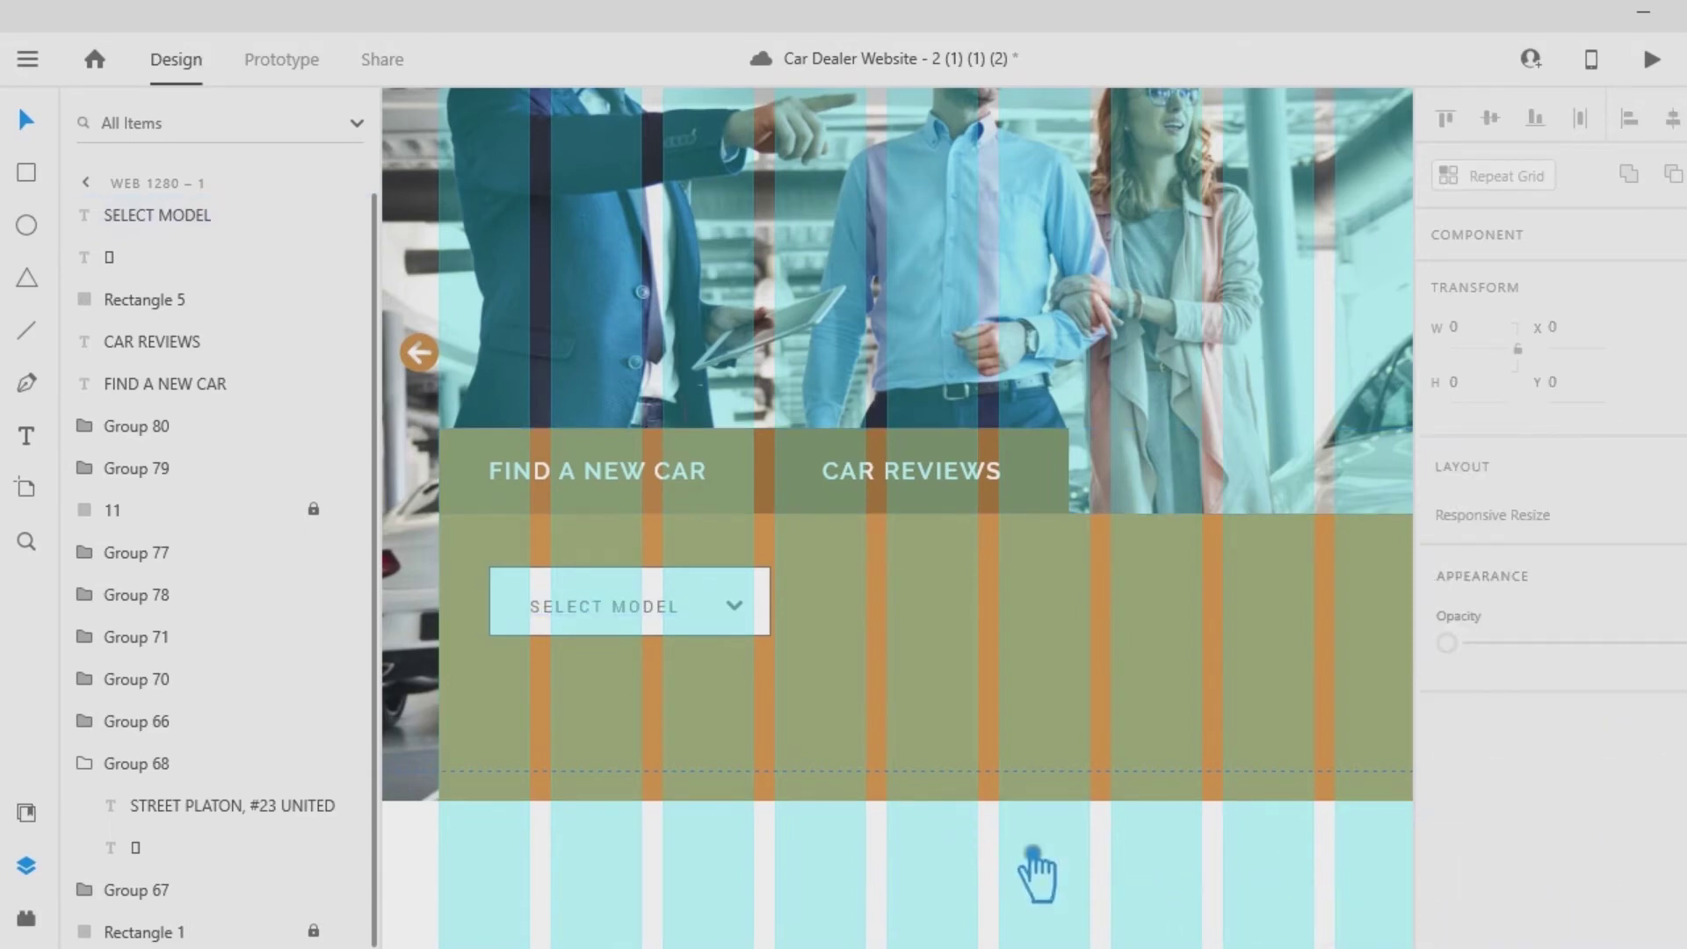
Align the SELECT MODEL label and the chevron icon vertically to each other's middle.
left_click_drag(618, 615, 623, 612)
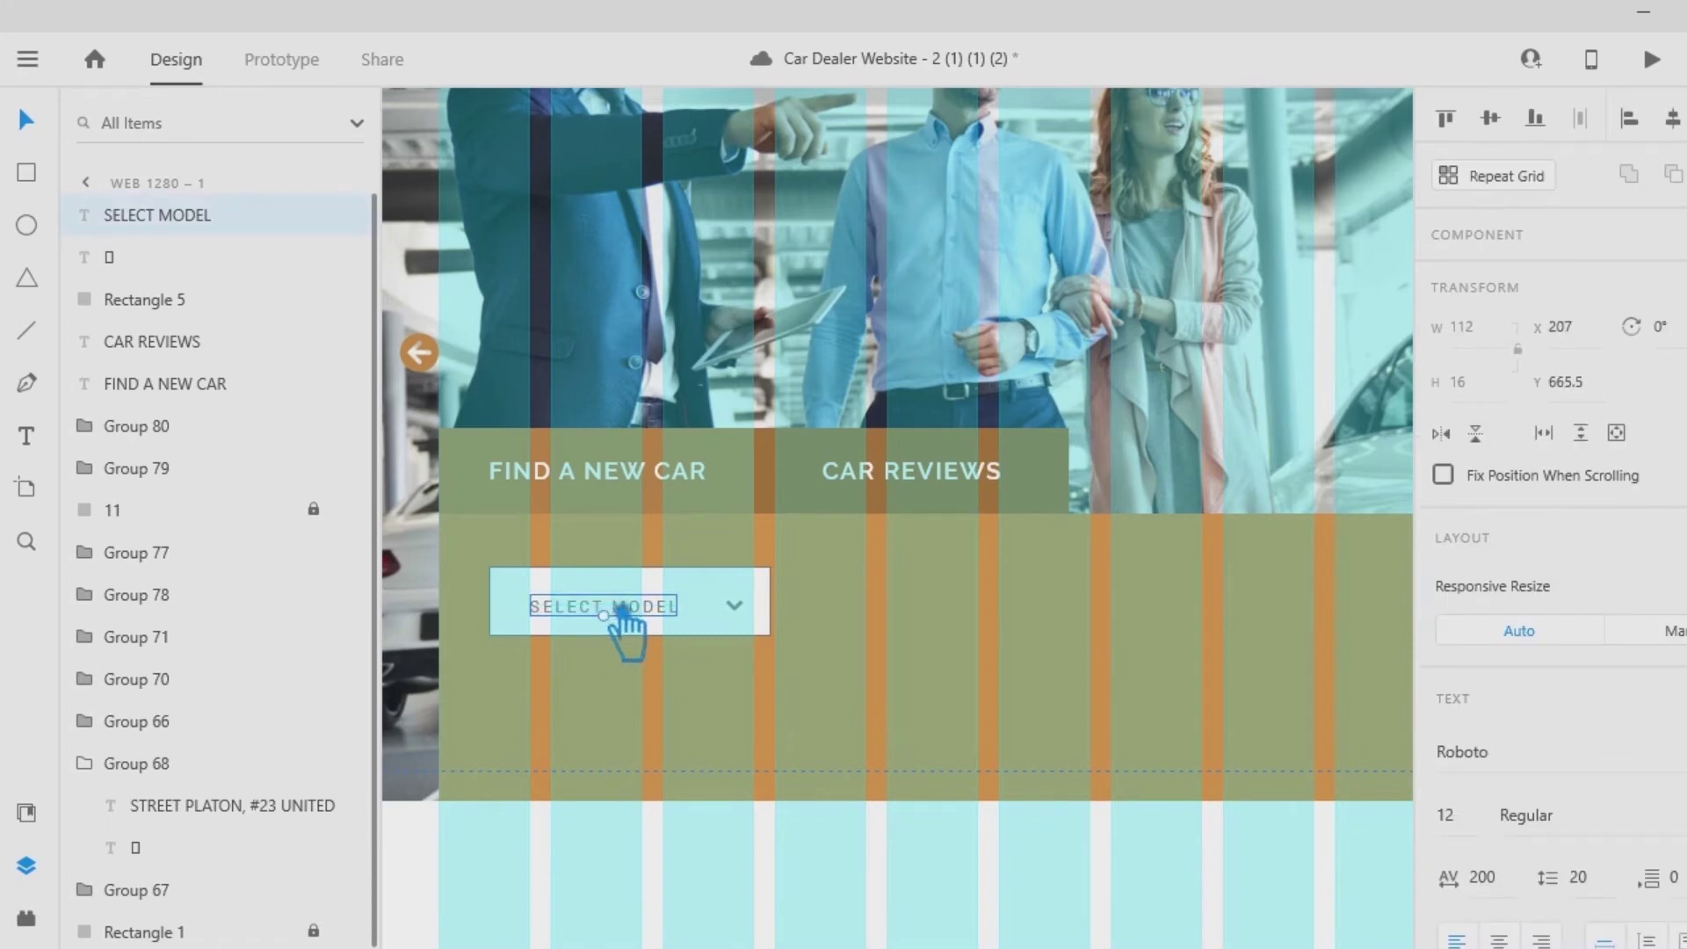
left_click(726, 610)
left_click(733, 604)
left_click(630, 611, "shift")
left_click(1500, 120)
left_click(832, 831)
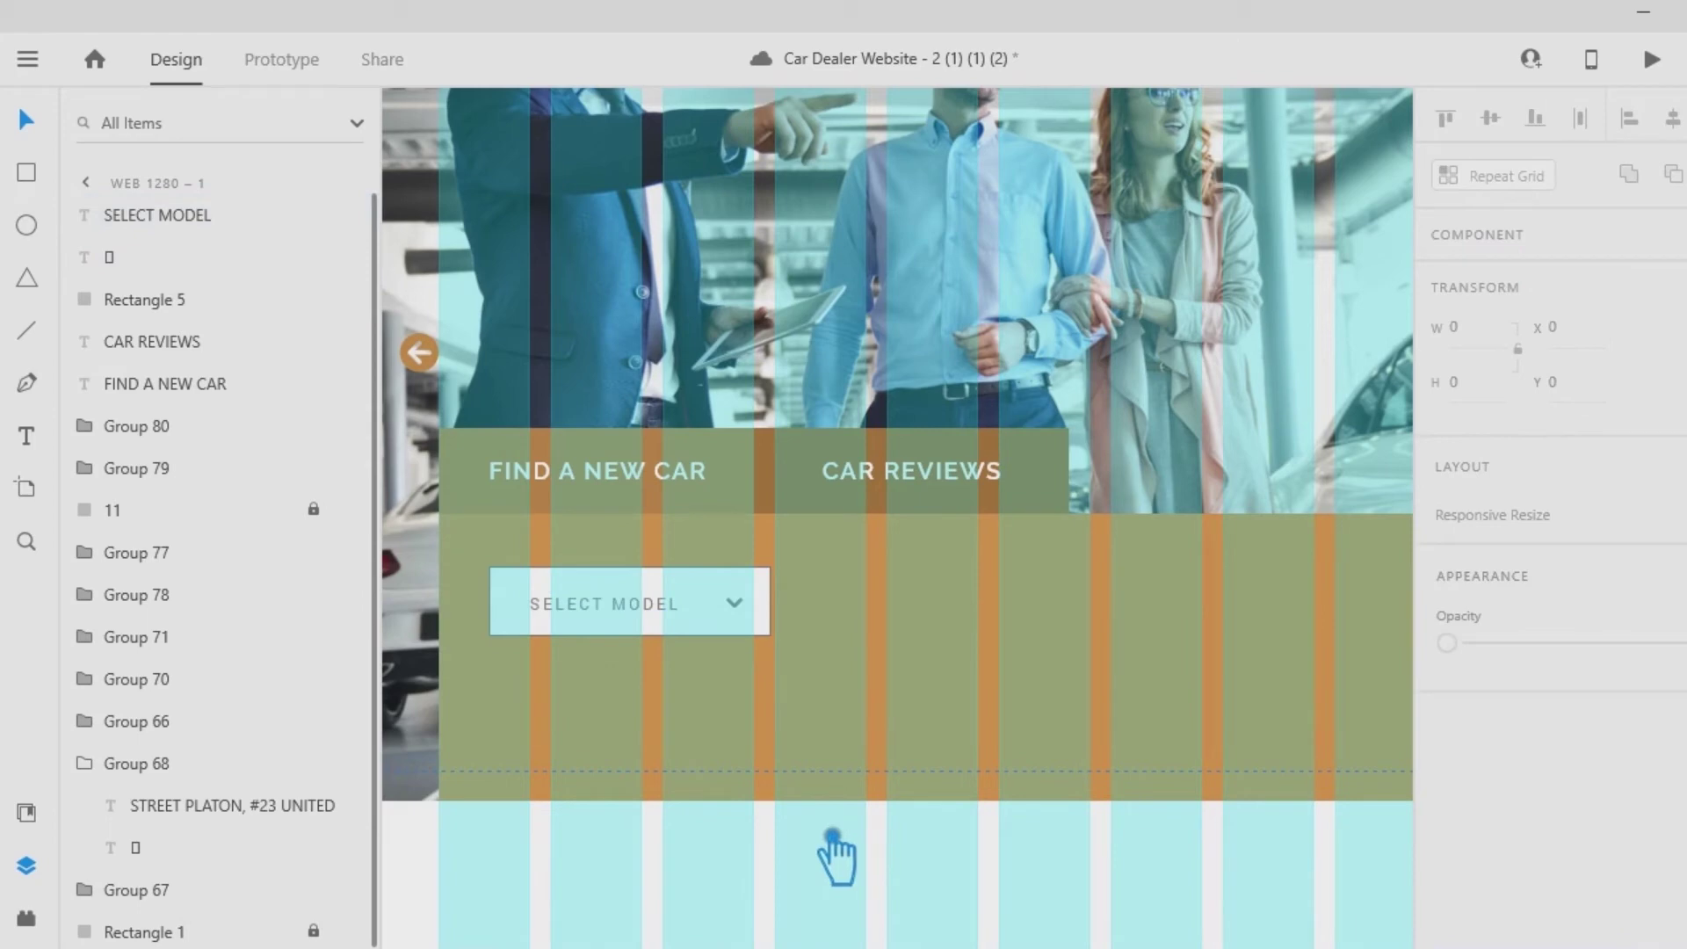
Nudge the chevron towards the label, group the two, and centre the group on the white field.
left_click(608, 610)
left_click(678, 802)
left_click_drag(746, 609, 738, 609)
key("ctrl+z")
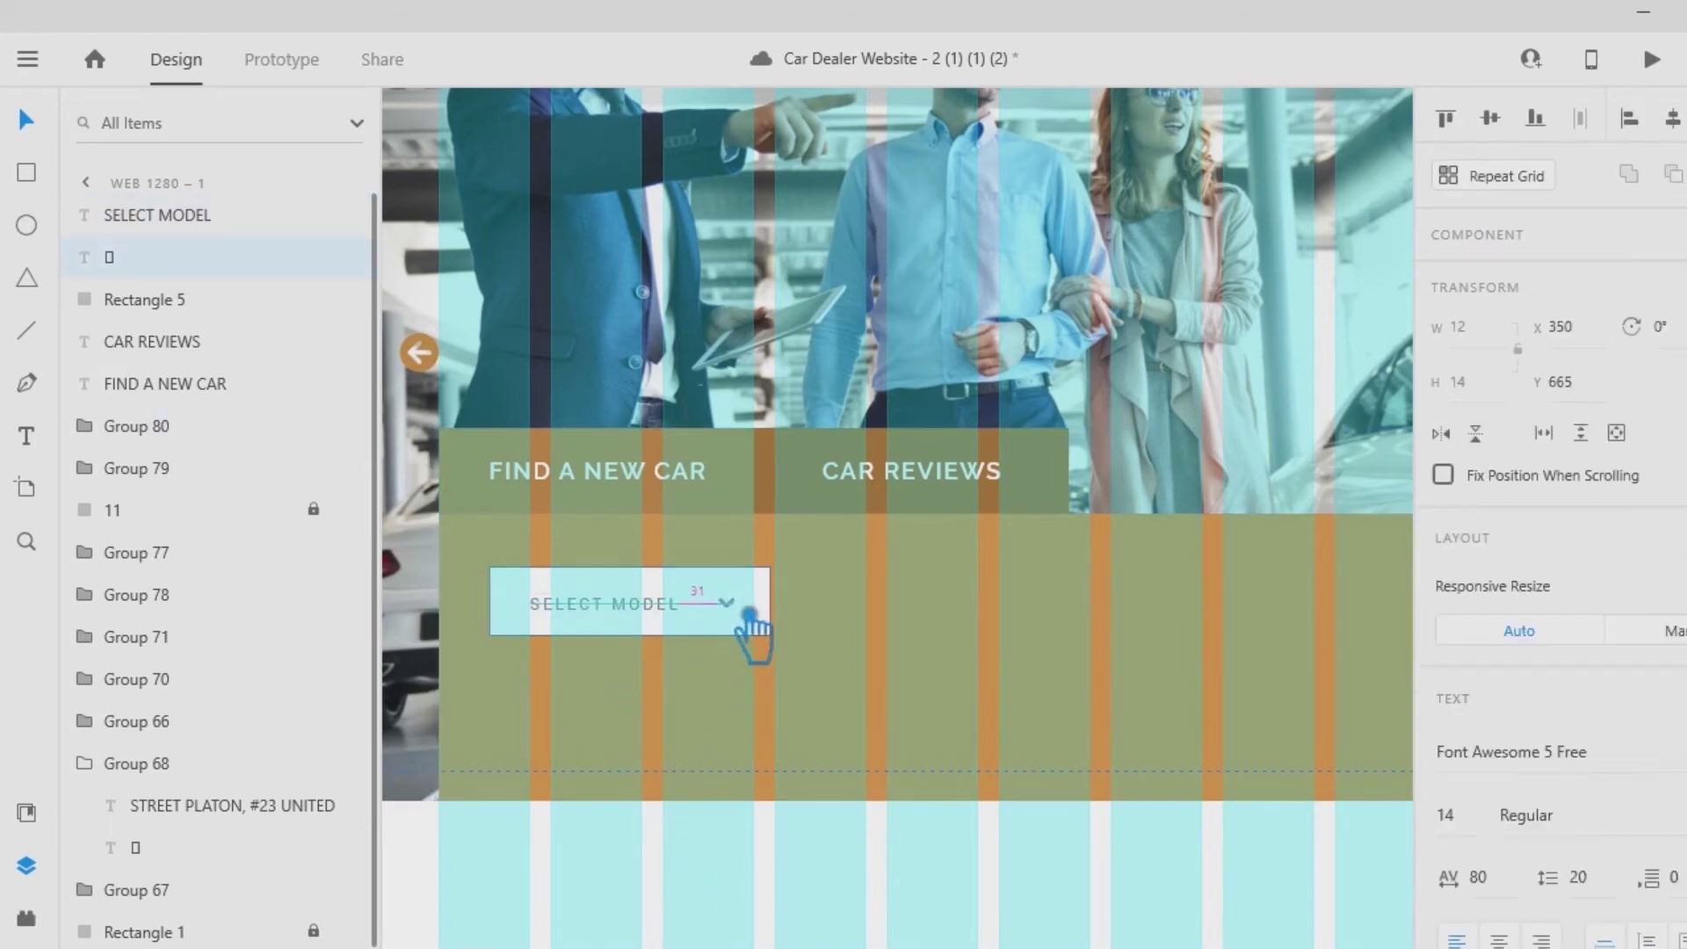
left_click(653, 631, "shift")
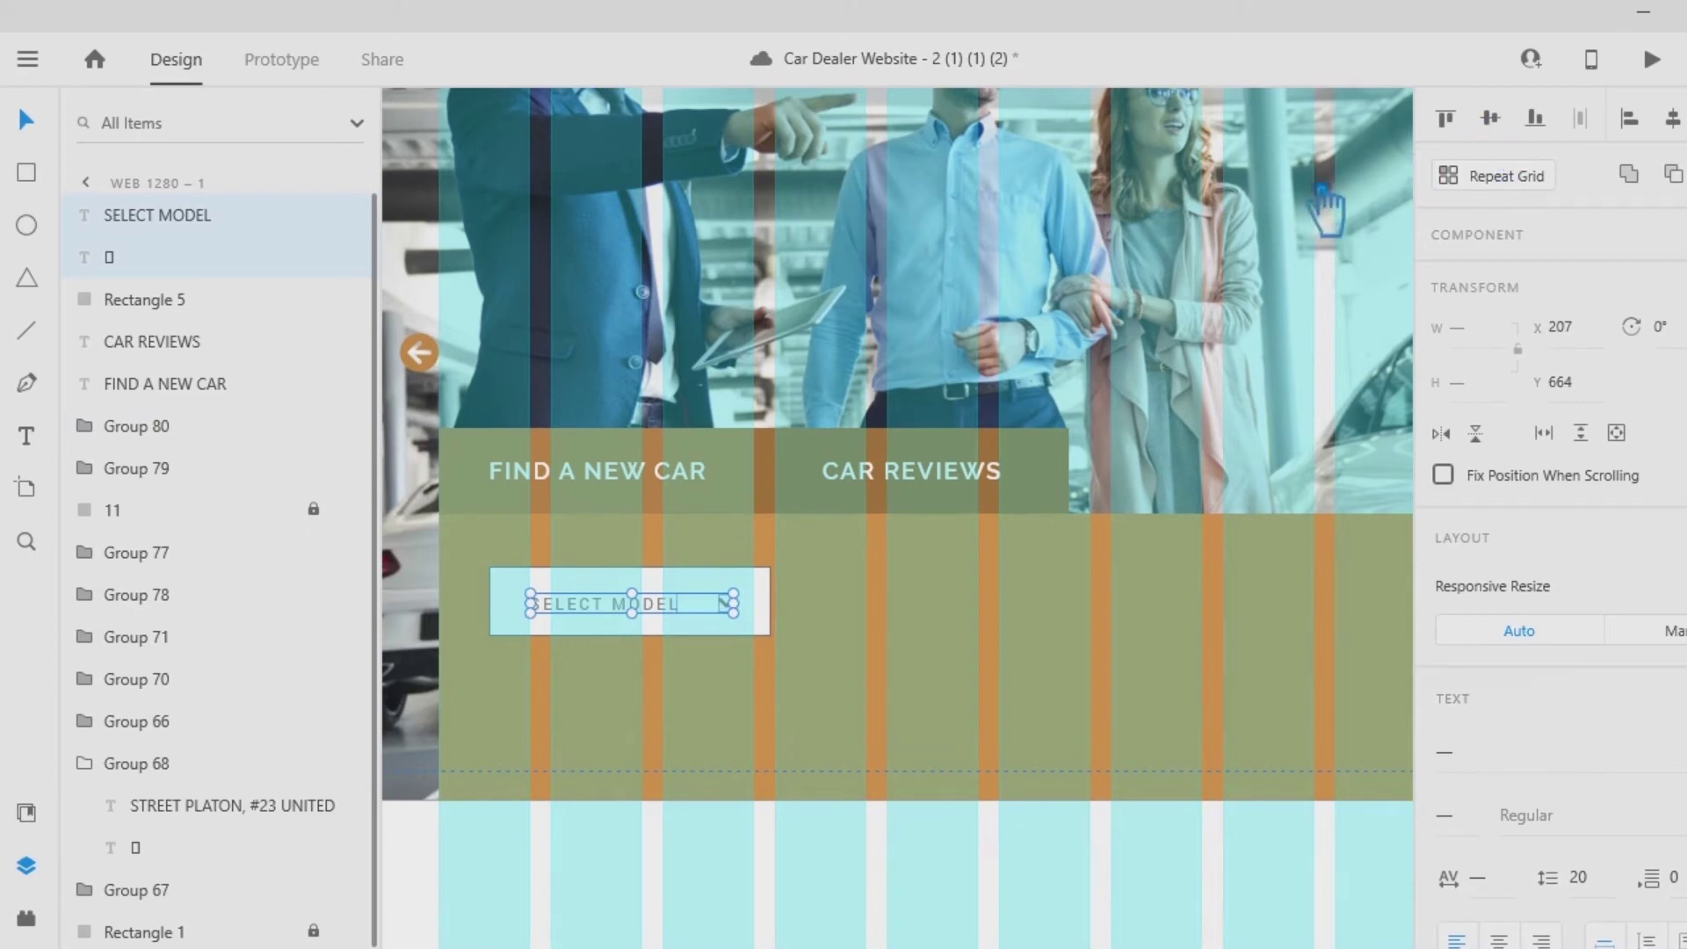
key("ctrl+g")
left_click(770, 608, "shift")
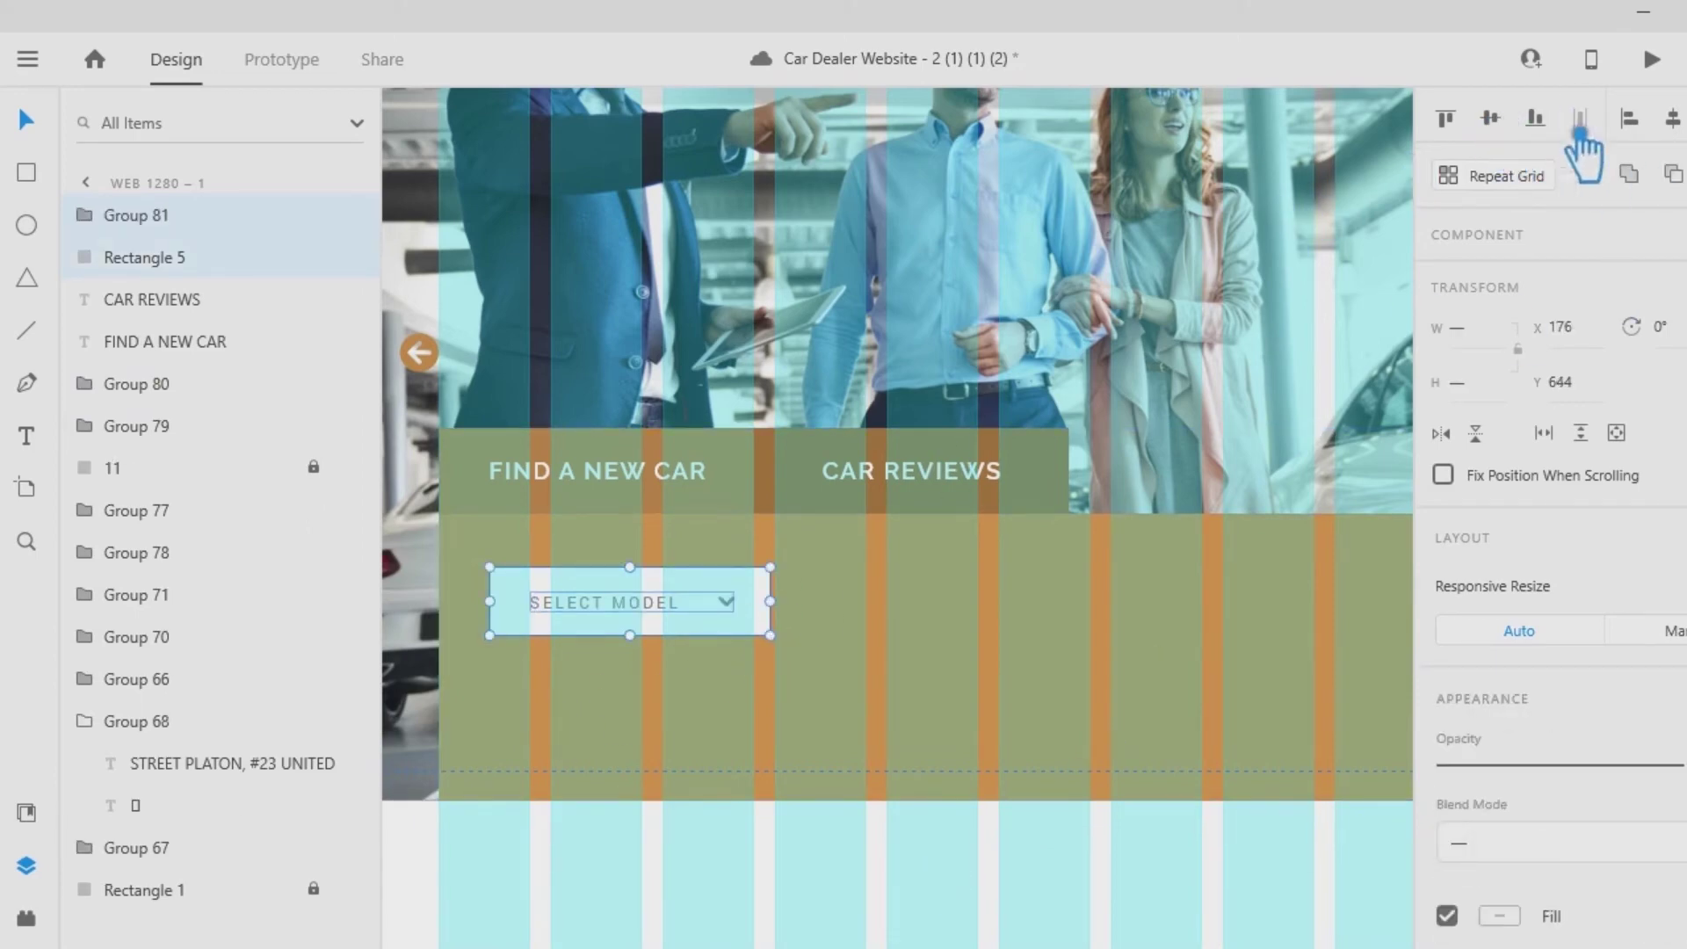
left_click(998, 858)
left_click(631, 618)
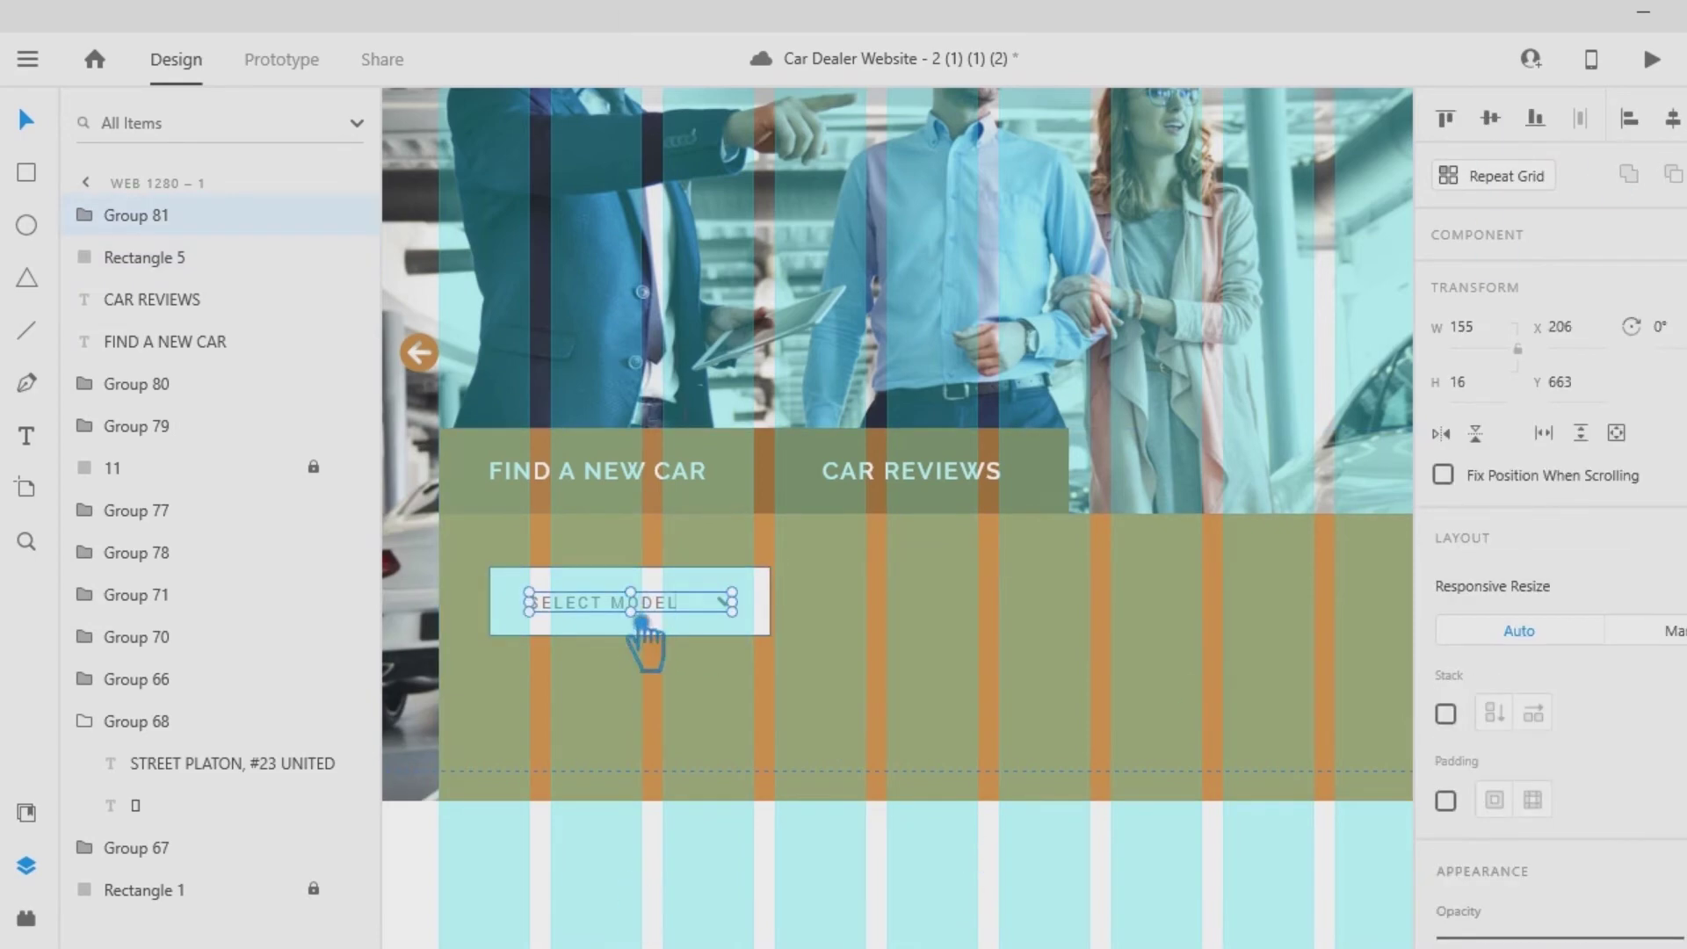
Ungroup the label and chevron and spread them apart towards opposite ends of the dropdown field.
double_click(634, 617)
left_click(726, 605, "shift")
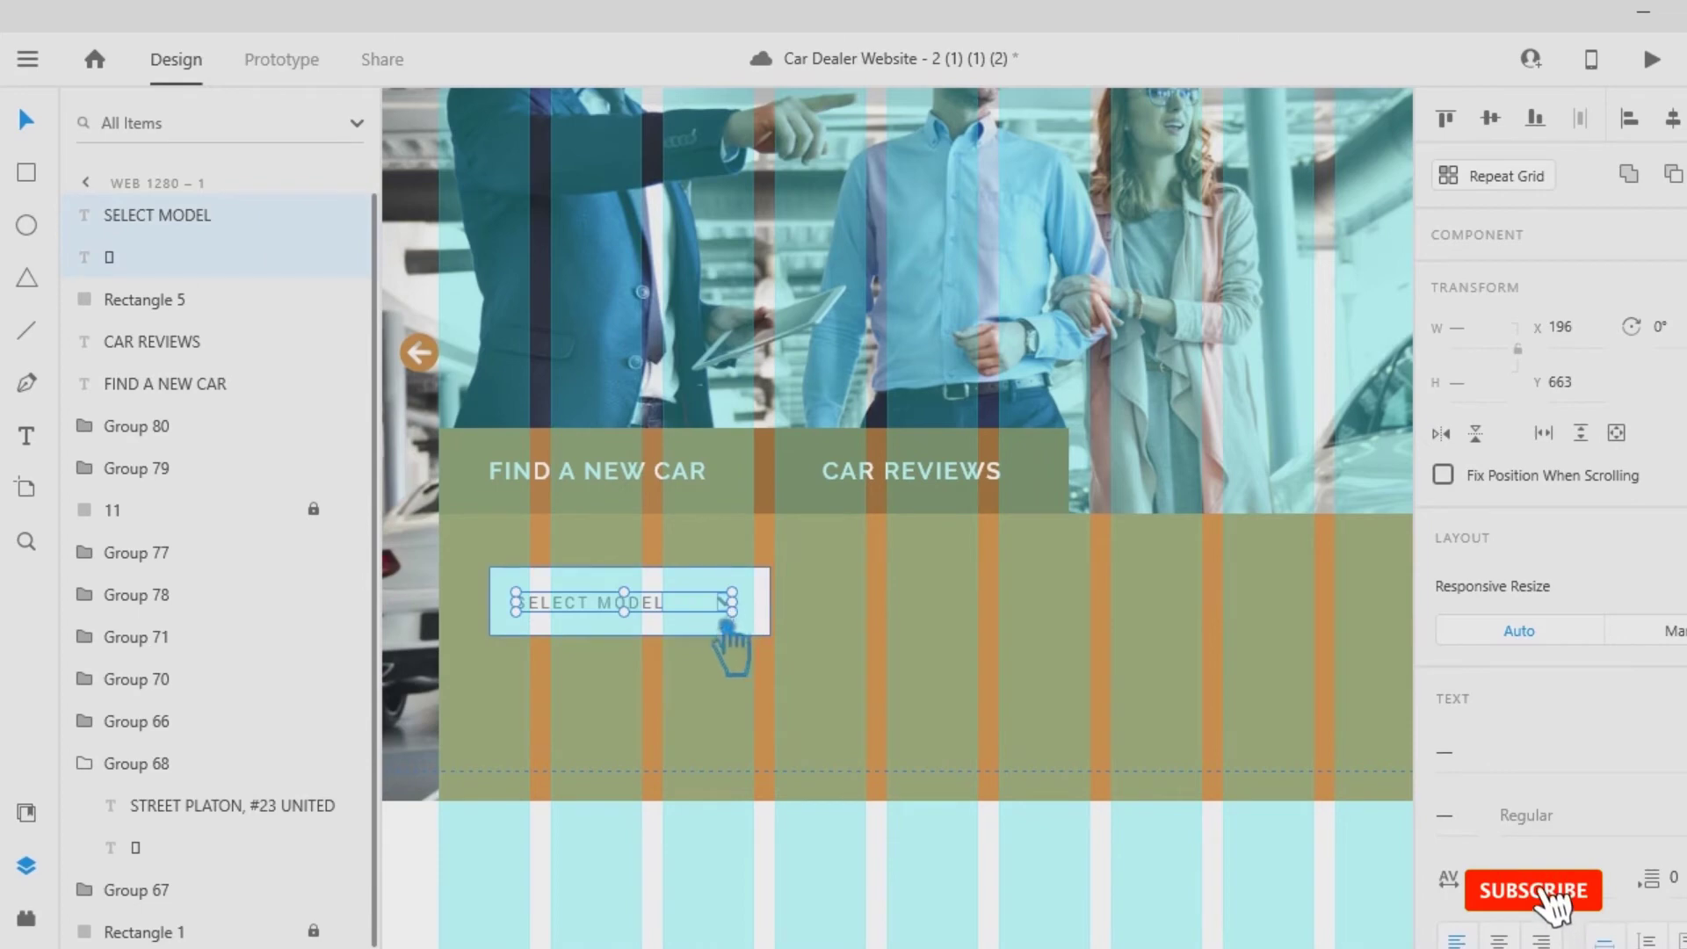
left_click(689, 928)
left_click_drag(731, 607, 768, 612)
left_click(716, 854)
Set the SELECT MODEL label's fill to the grey #A2A0A0.
left_click(652, 608)
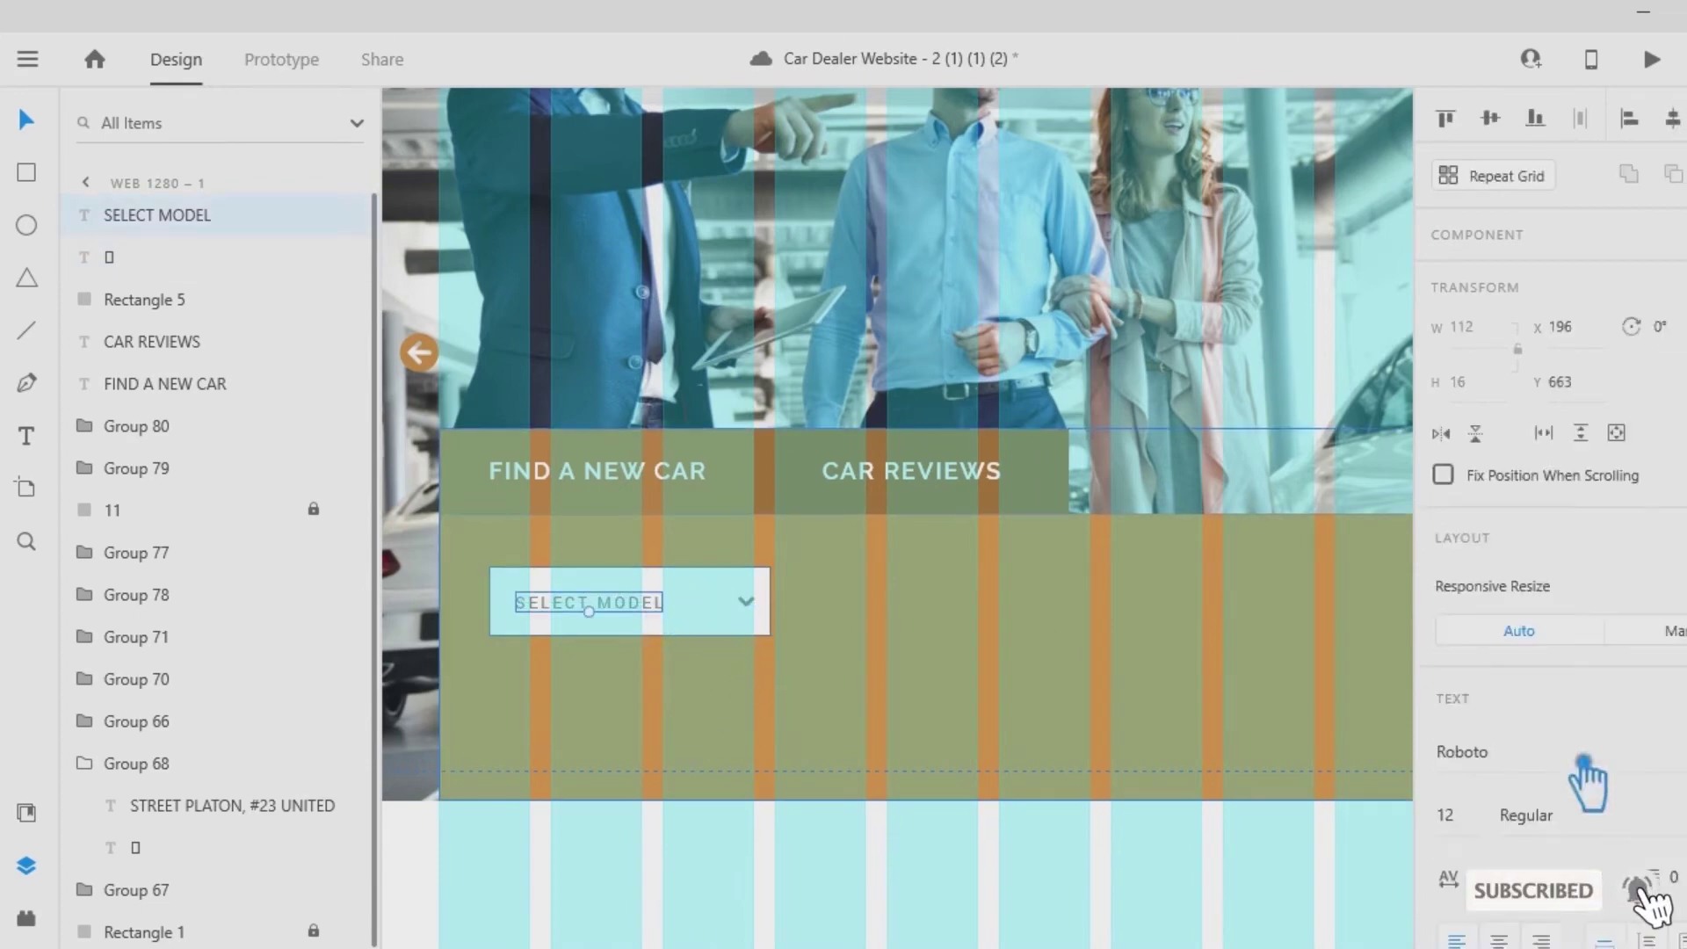
scroll(1589, 778, "down", 5)
left_click(1503, 775)
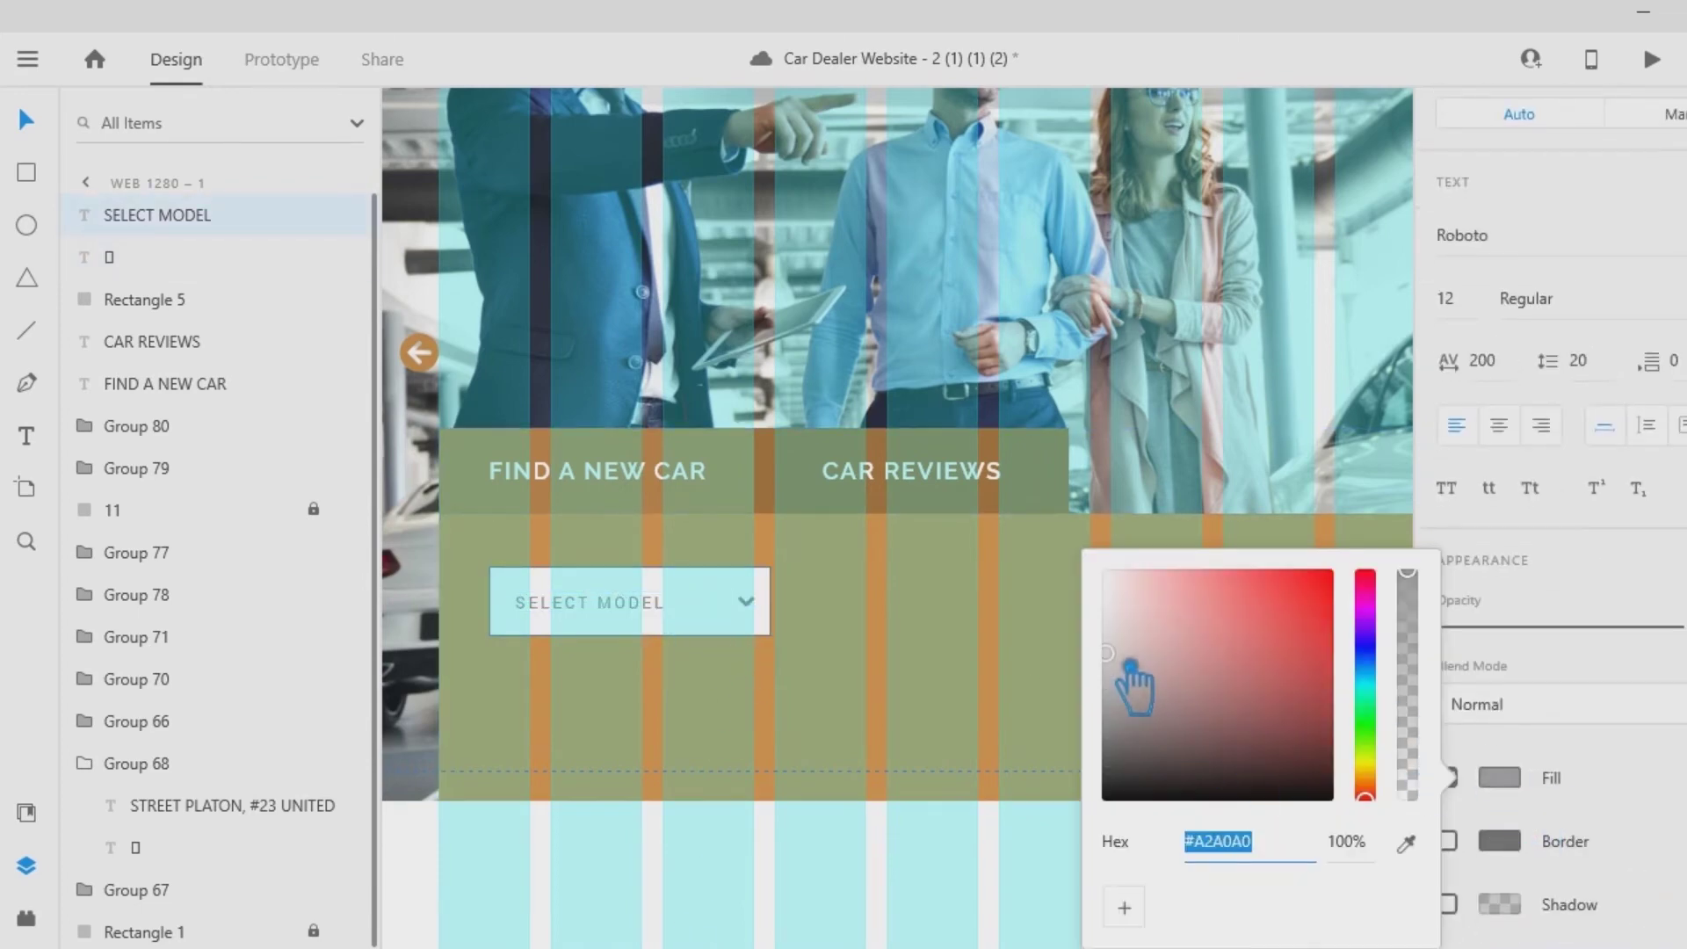
left_click(960, 892)
Group the spread label and chevron and centre that group on the white field rectangle.
left_click(785, 615, "shift")
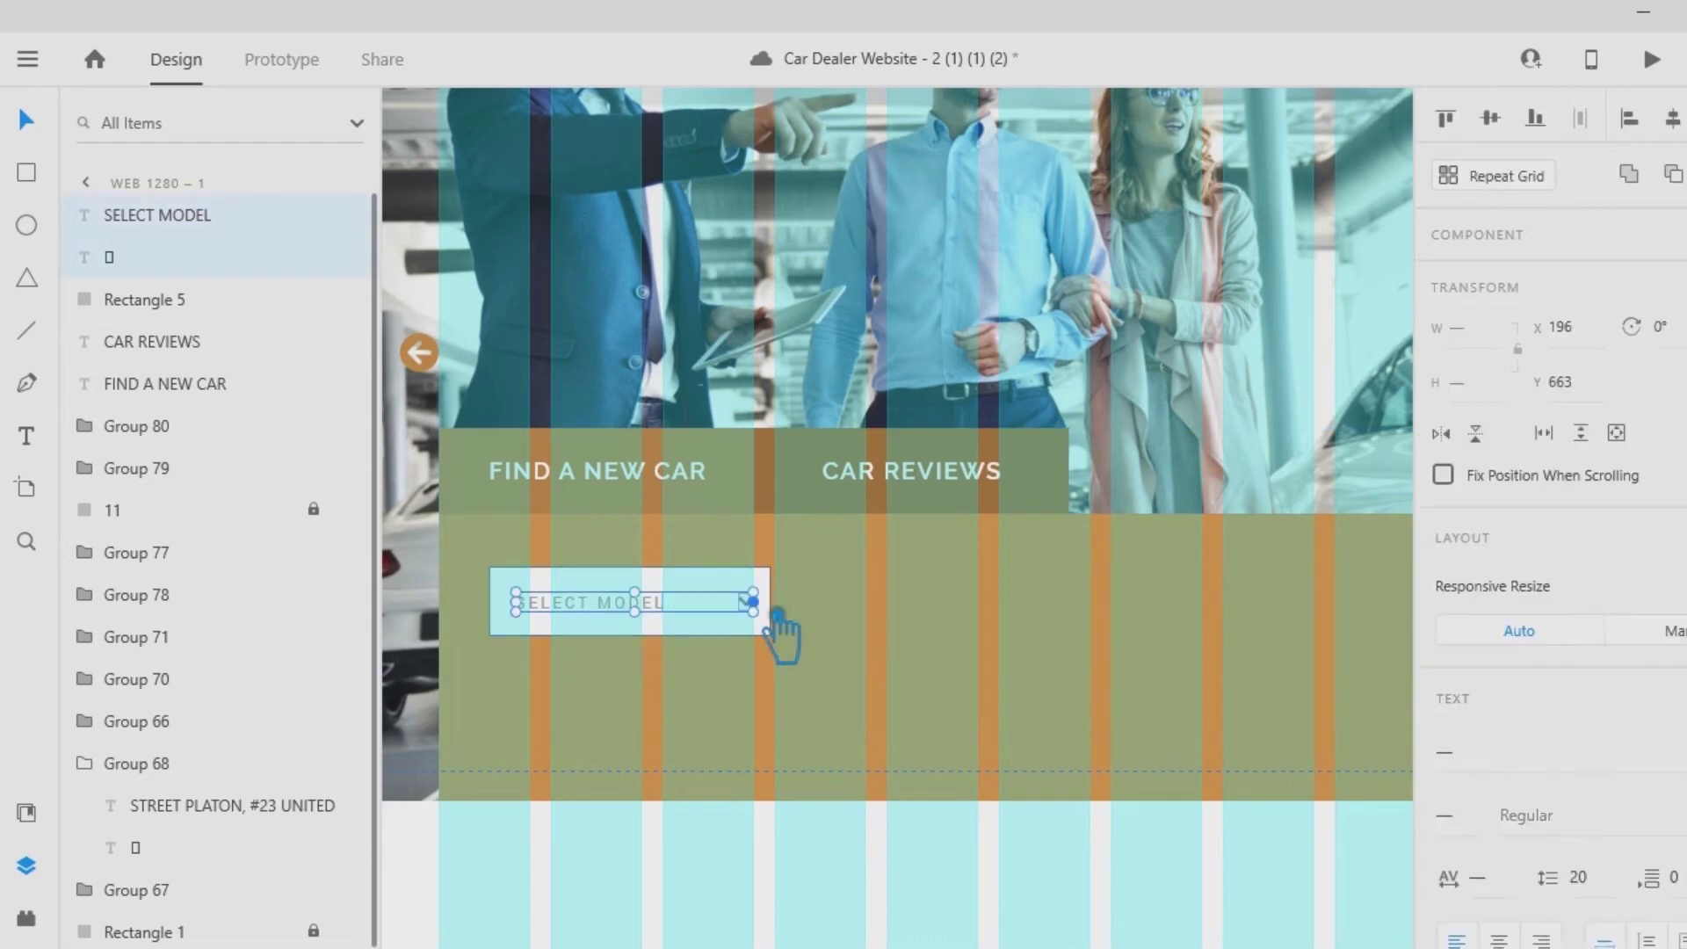
key("ctrl+g")
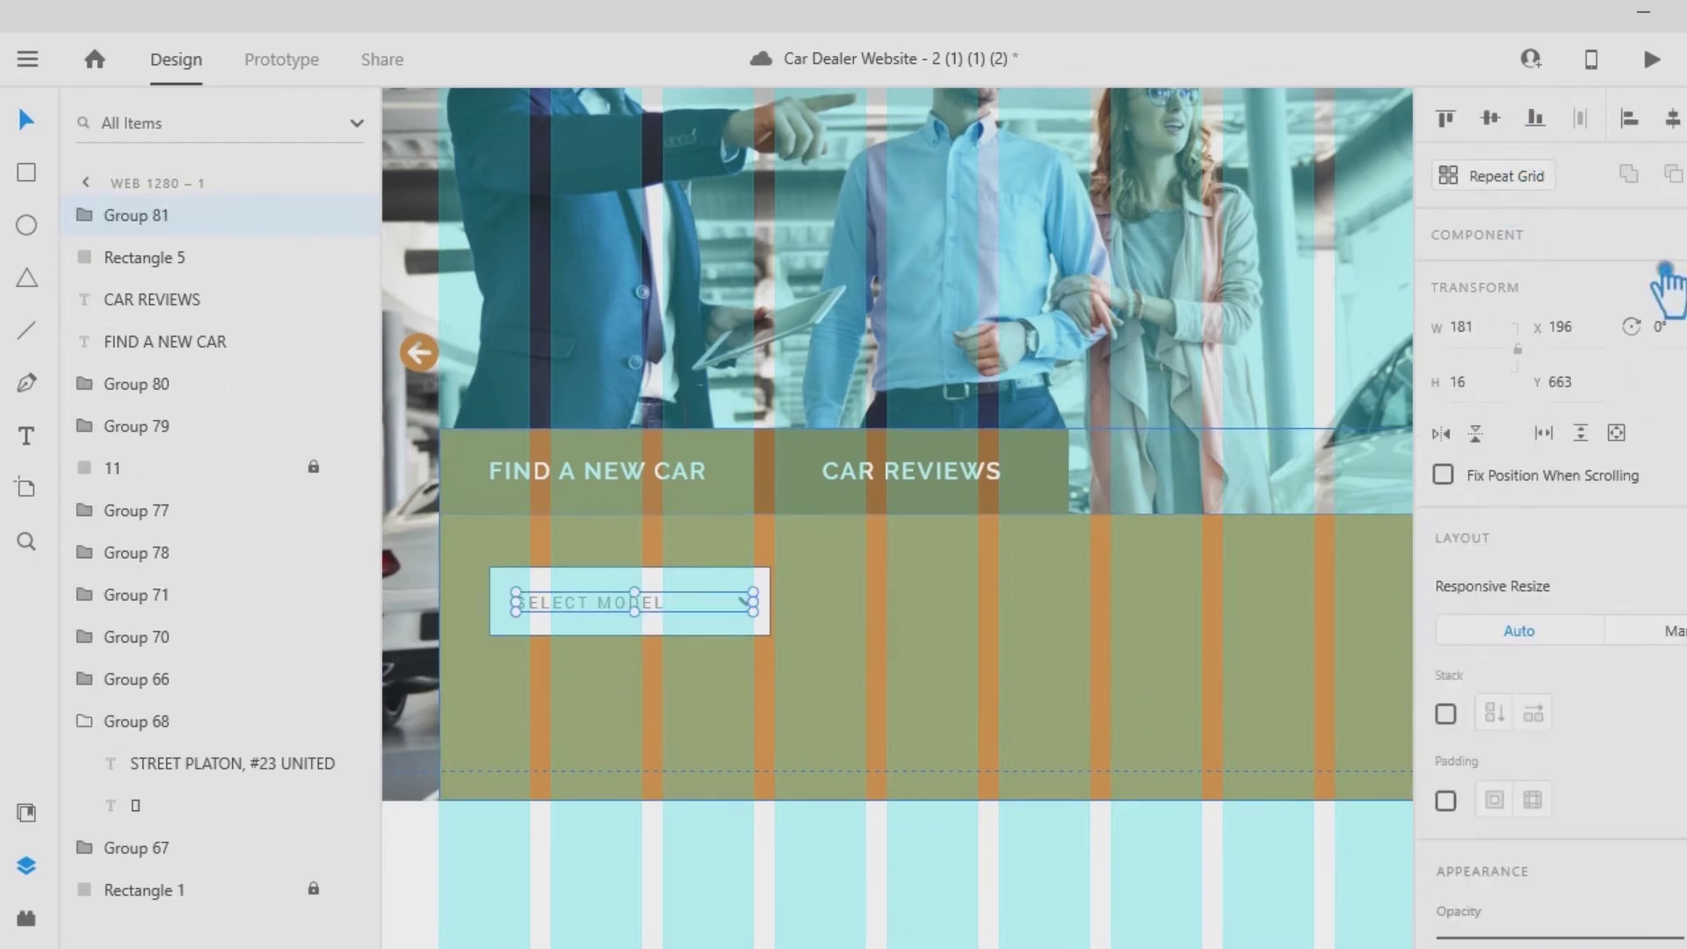
left_click(743, 618, "shift")
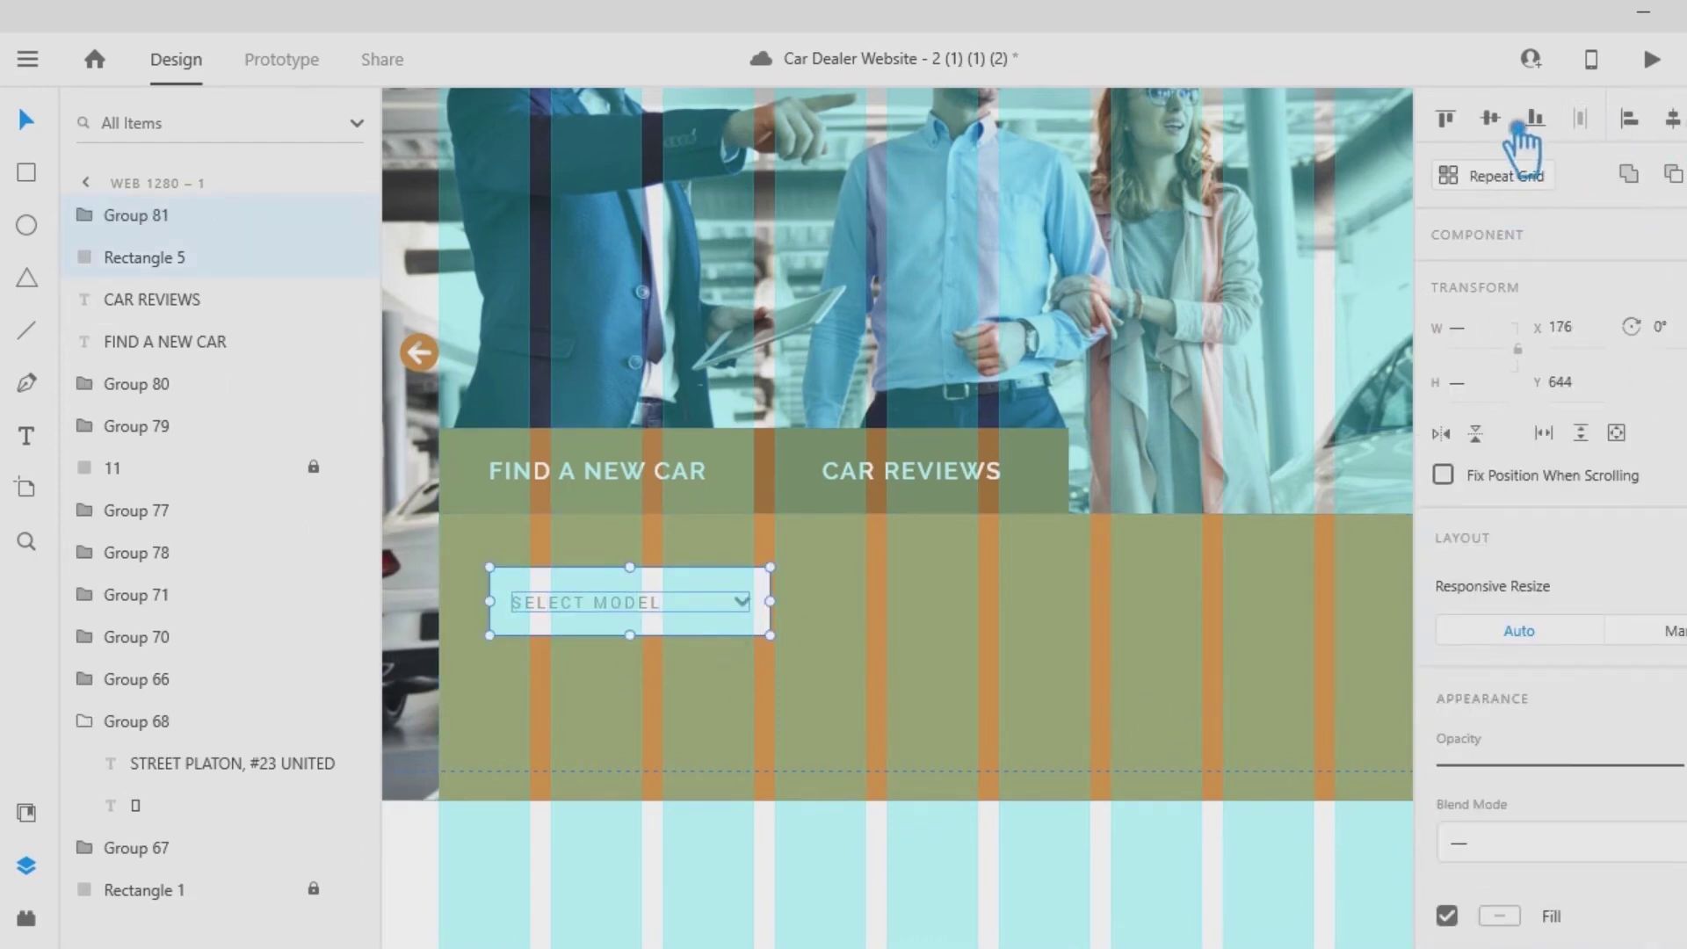
left_click(1198, 872)
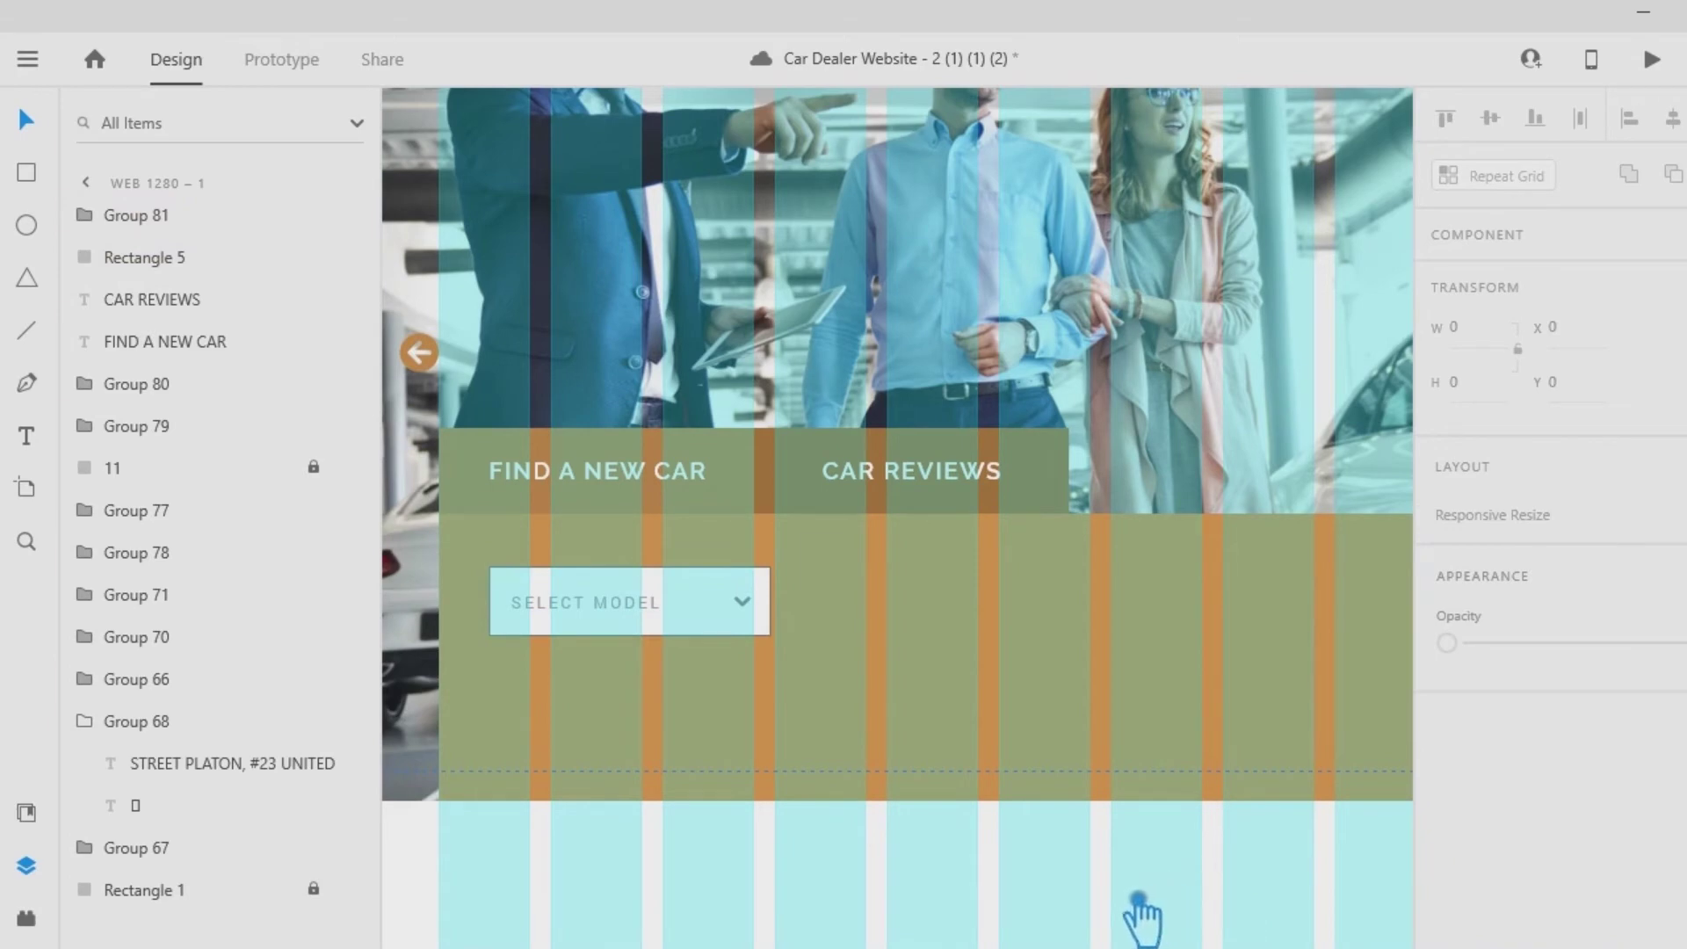
Group the white field rectangle with its label and chevron into one dropdown group.
scroll(1130, 919, "down", 4)
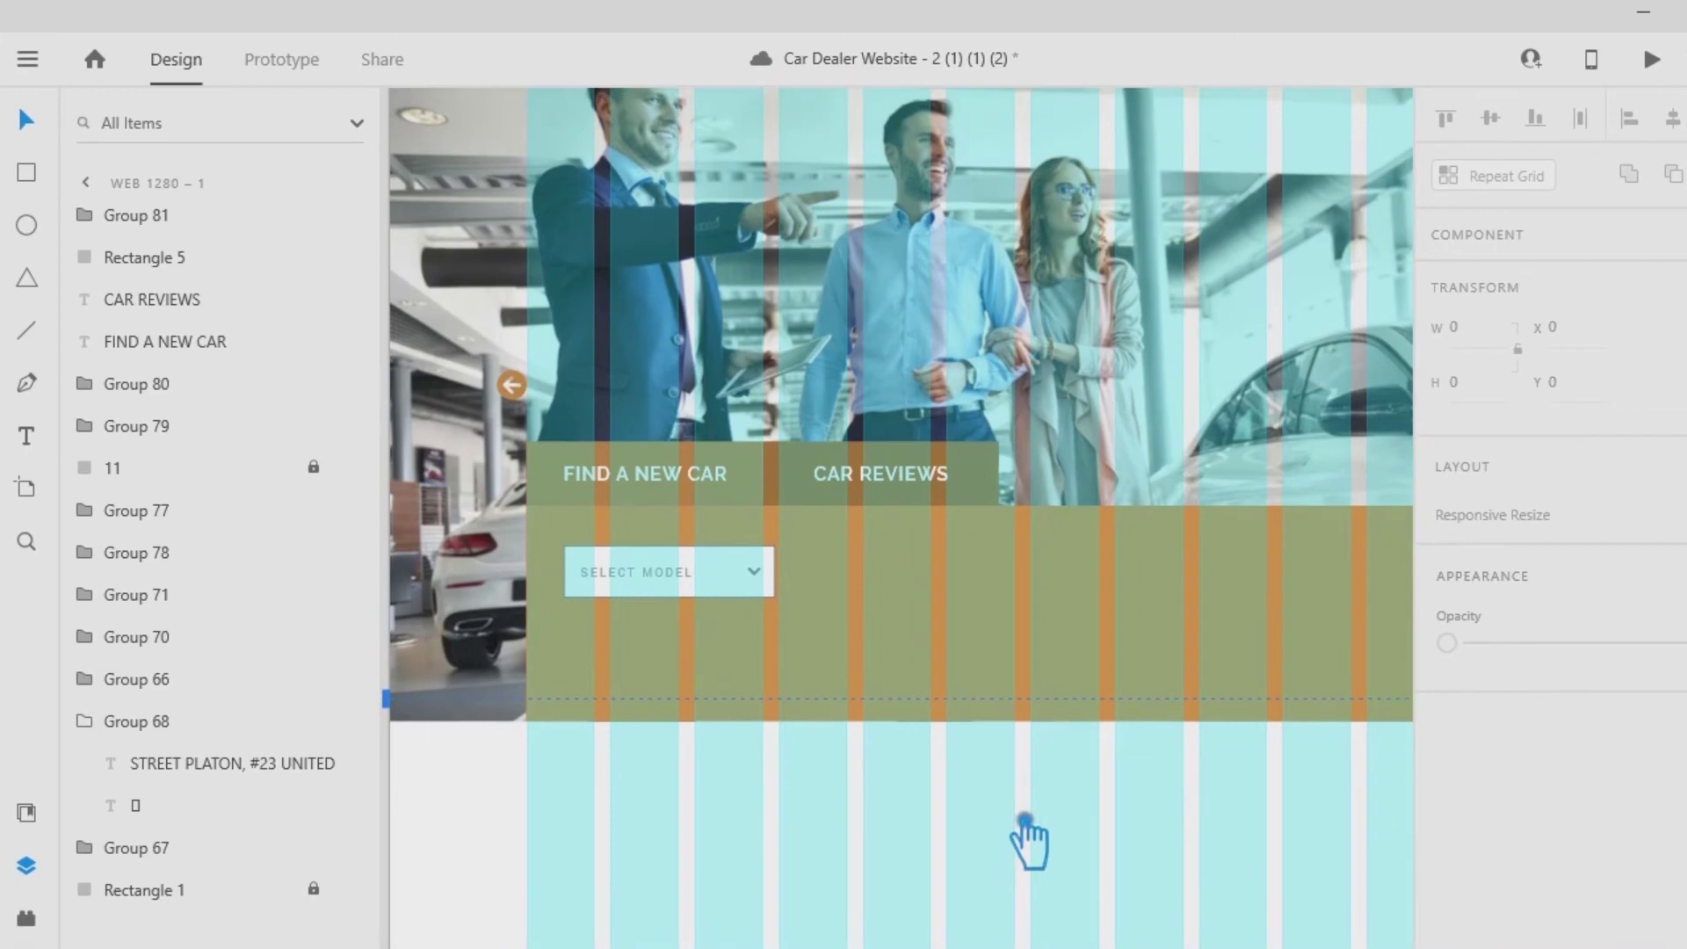
left_click(679, 581)
left_click(744, 595, "shift")
key("ctrl+g")
left_click(853, 872)
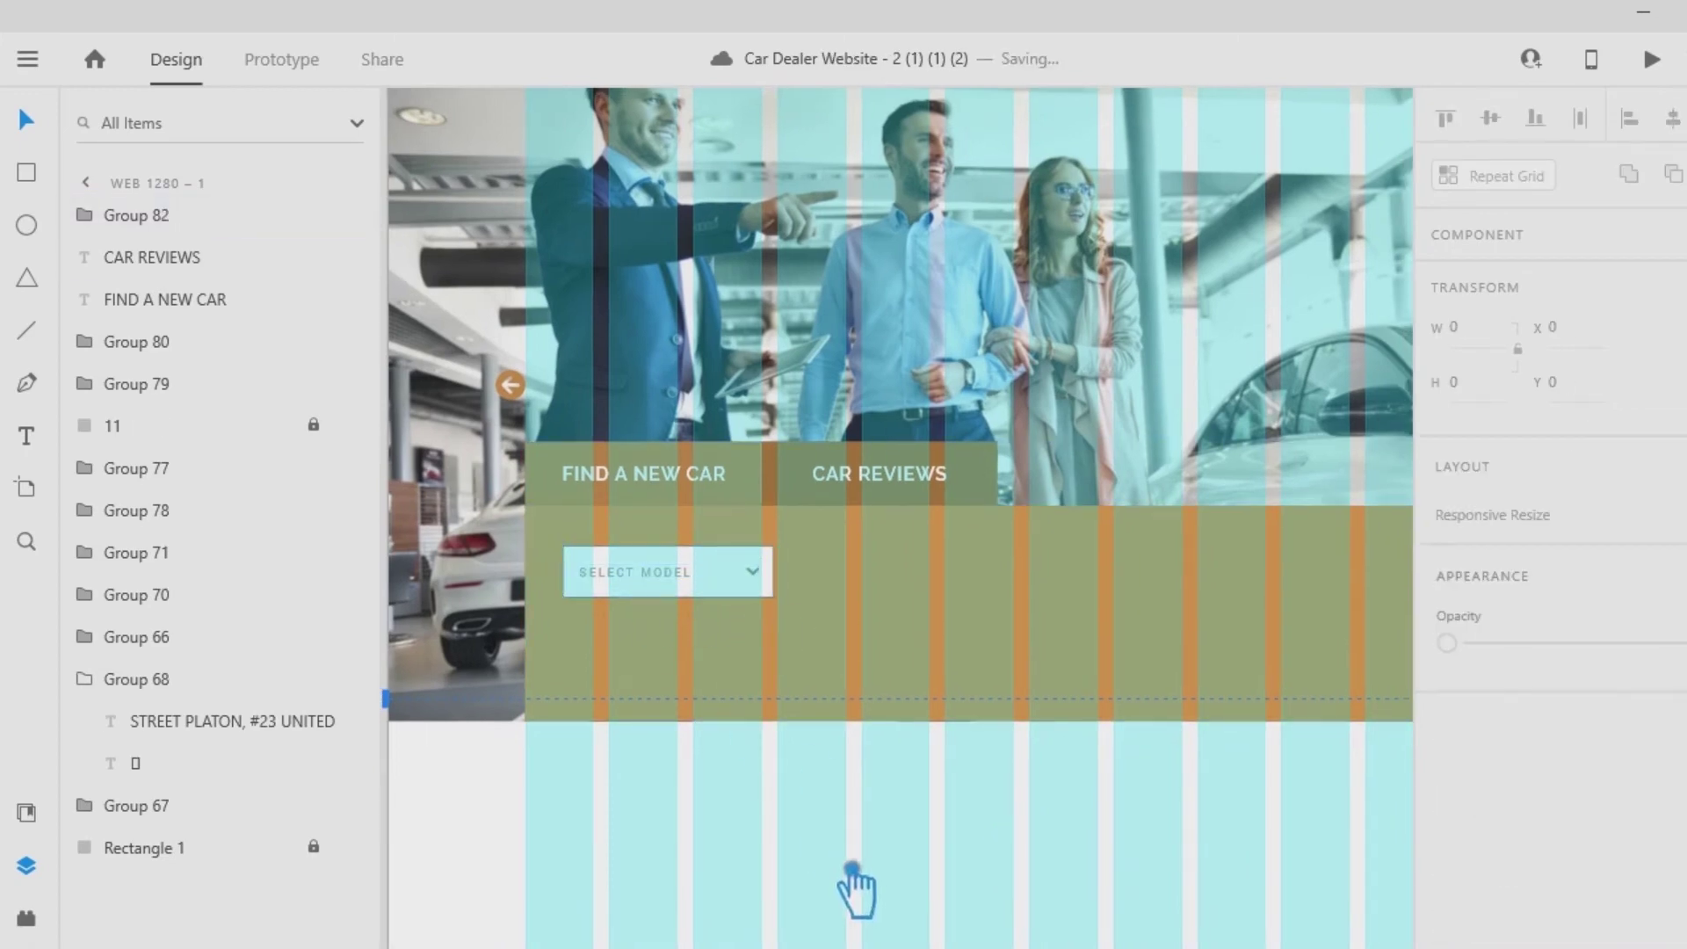
Duplicate the SELECT MODEL dropdown across the panel to build a row of four.
left_click(728, 589)
left_click_drag(742, 591, 1169, 603)
left_click(701, 595, "shift")
left_click(1459, 119)
left_click(1189, 563)
left_click_drag(1127, 839, 926, 809)
left_click_drag(1032, 561, 1219, 563)
left_click_drag(1046, 869, 1145, 890)
Align the four dropdowns vertically with each other and distribute them evenly across the row.
left_click_drag(1113, 586, 1087, 584)
left_click(1220, 583, "shift")
left_click(828, 591, "shift")
left_click(592, 588, "shift")
left_click(1492, 119)
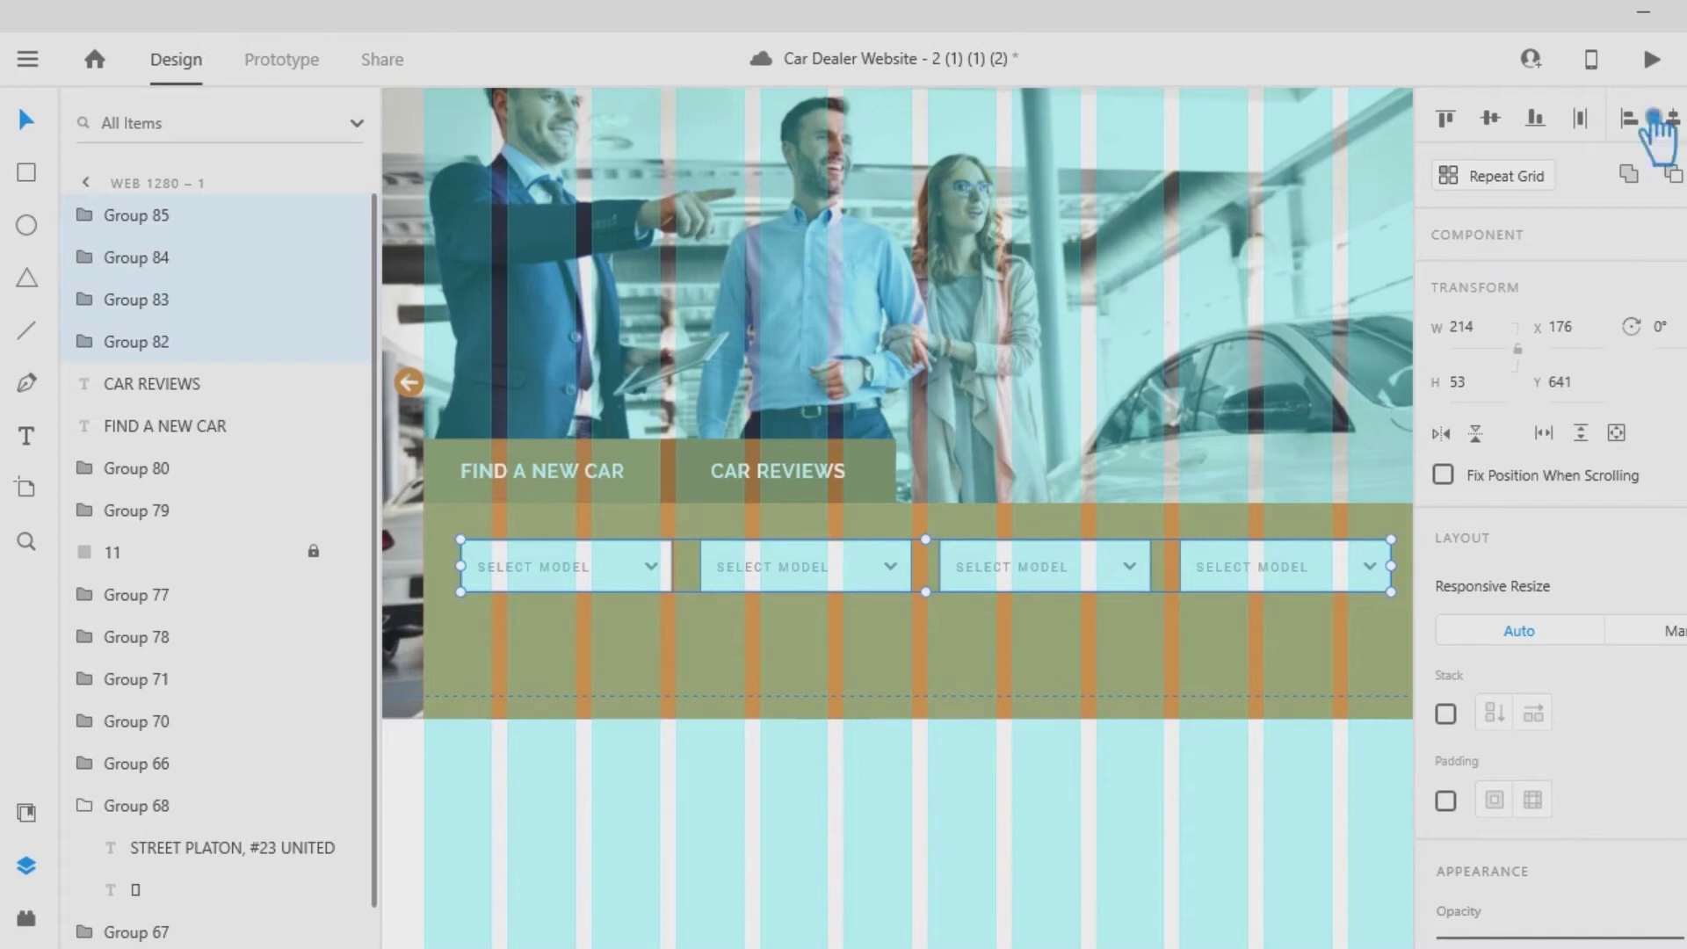
left_click(1152, 847)
left_click(633, 588)
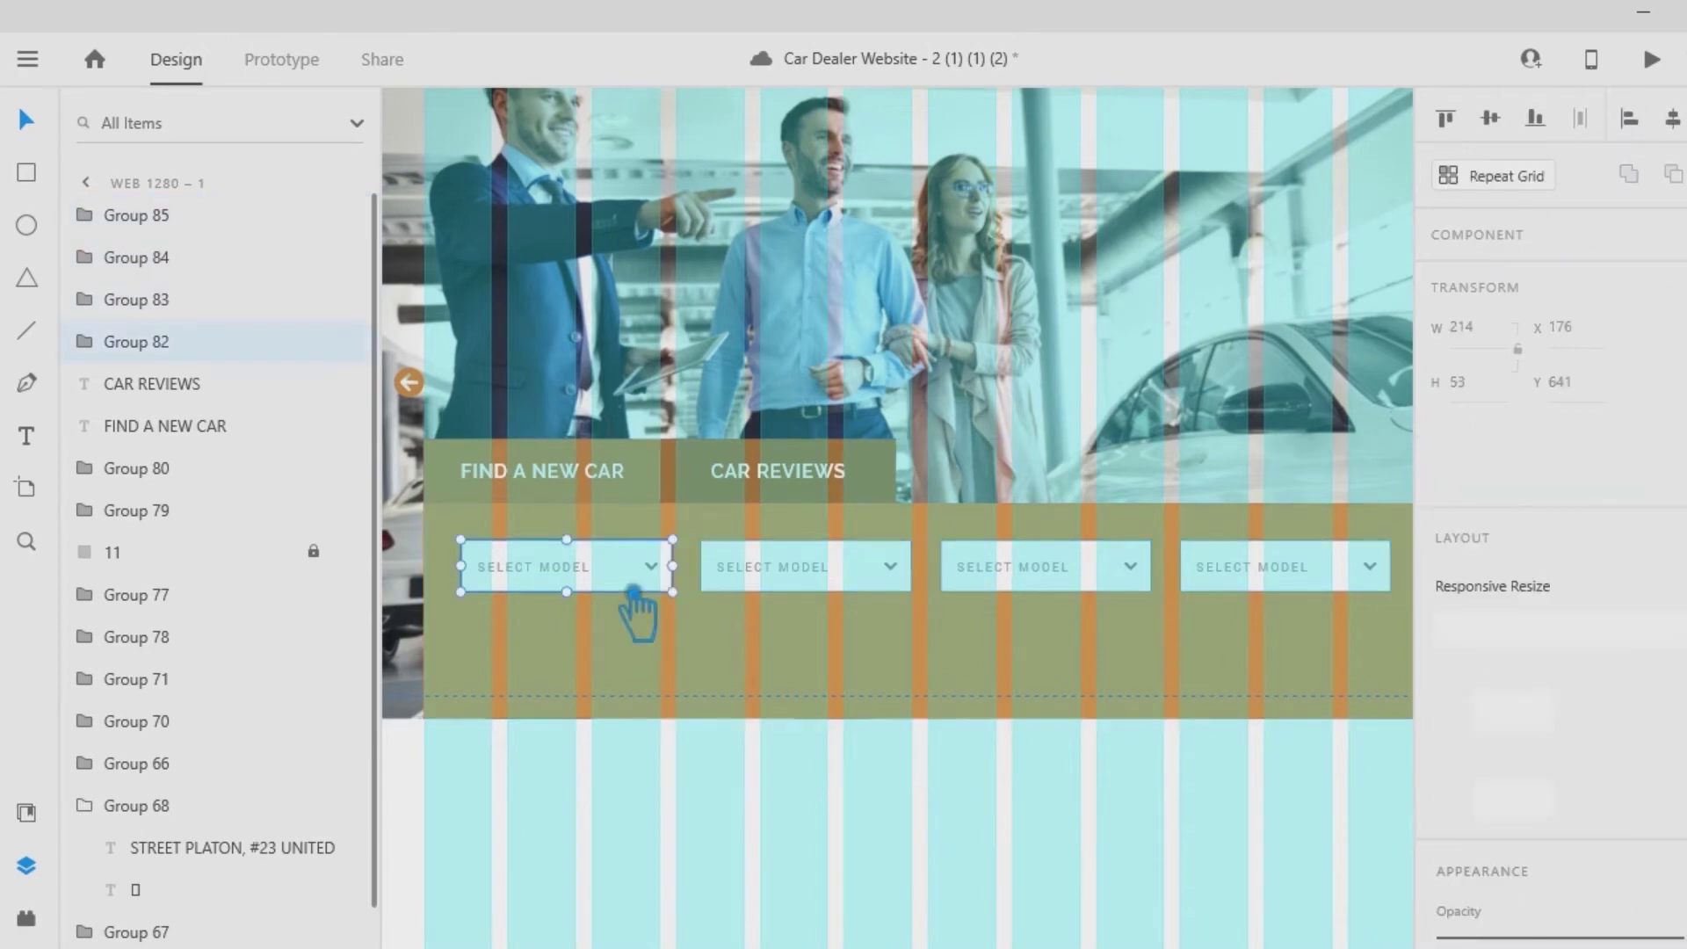
left_click(818, 582, "shift")
left_click(1057, 575, "shift")
left_click(1282, 578, "shift")
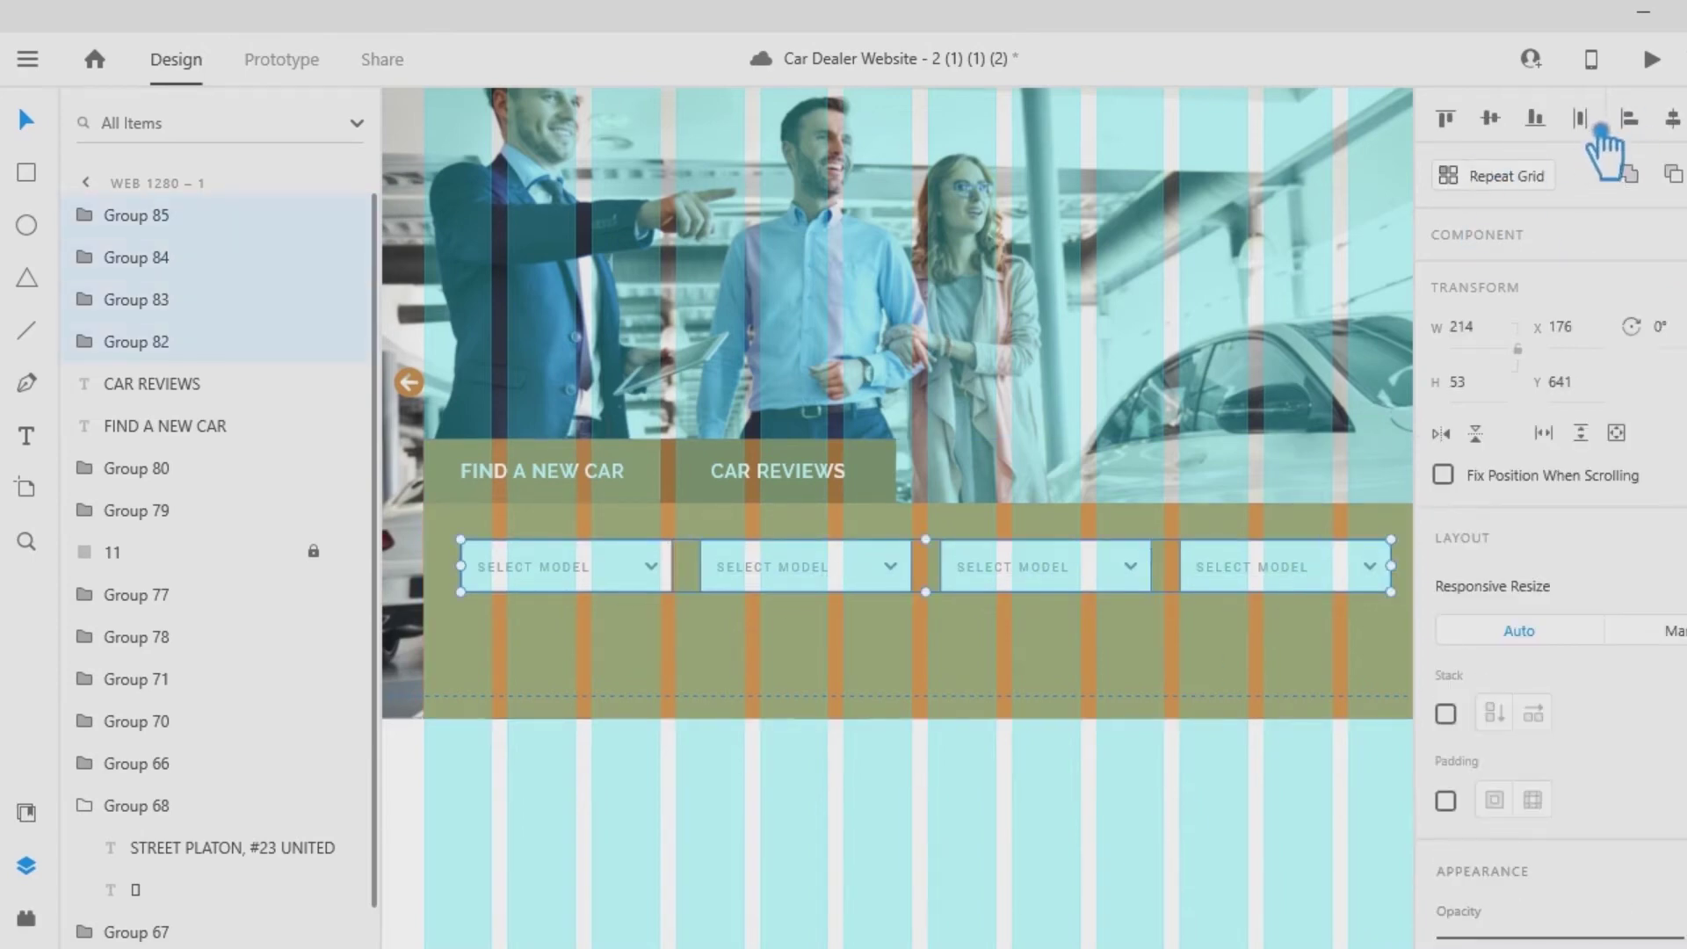
left_click(953, 819)
Change the second dropdown's label to SELECT BODY STYLE.
left_click(26, 436)
left_click(791, 569)
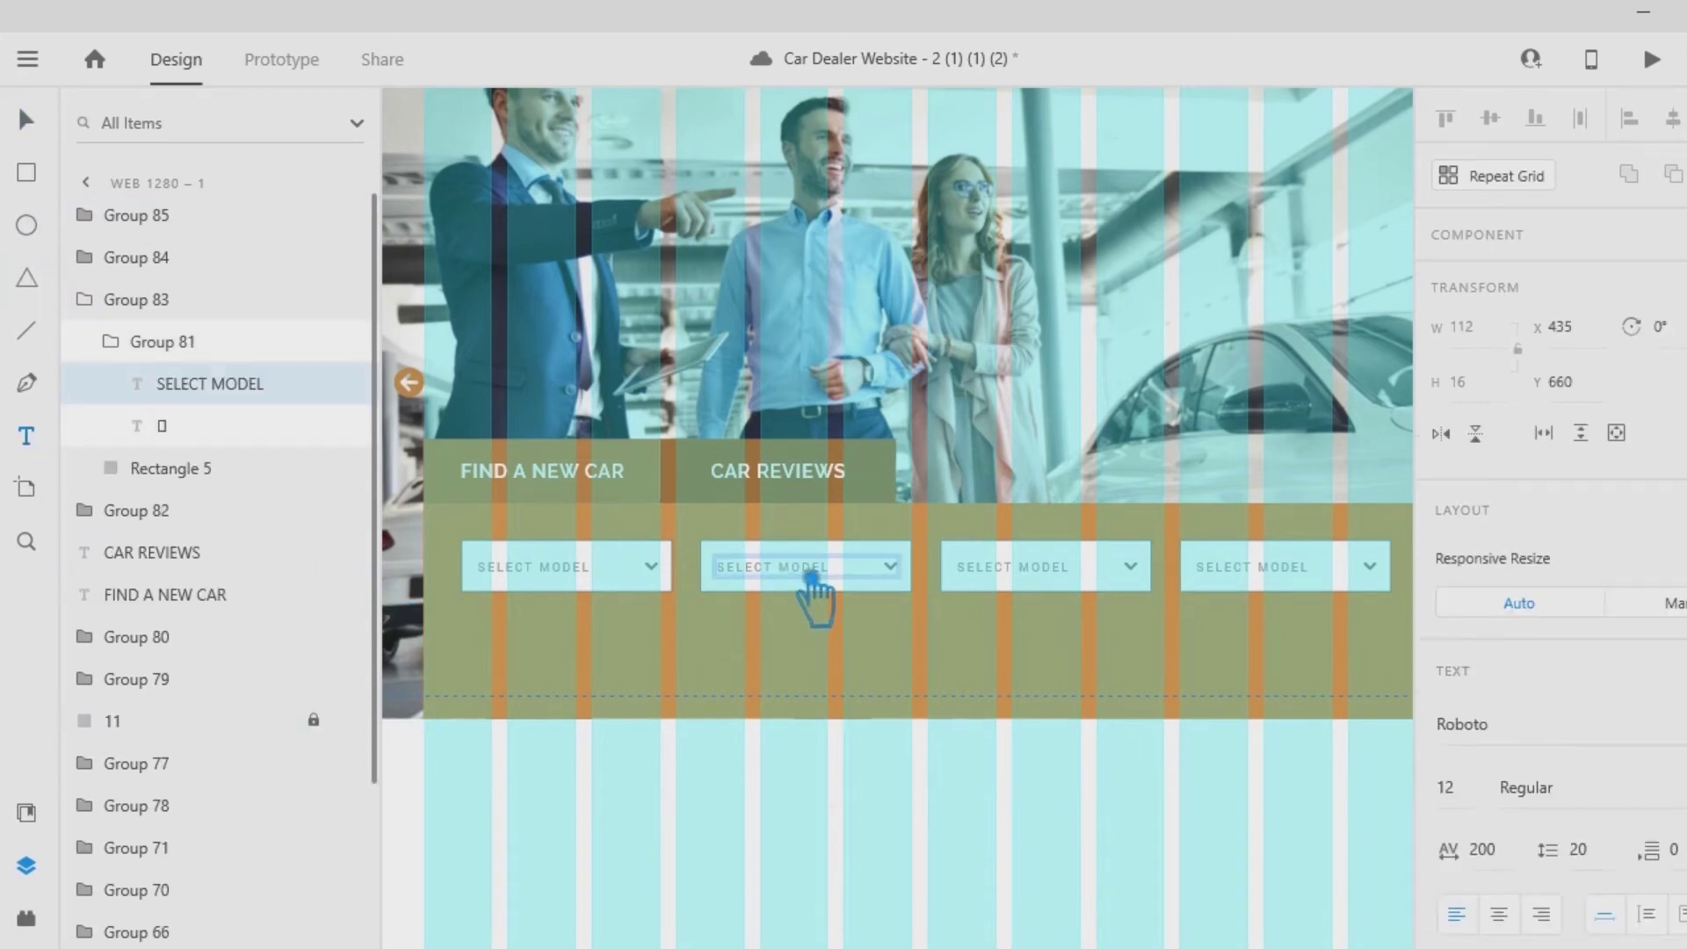
left_click_drag(779, 567, 868, 573)
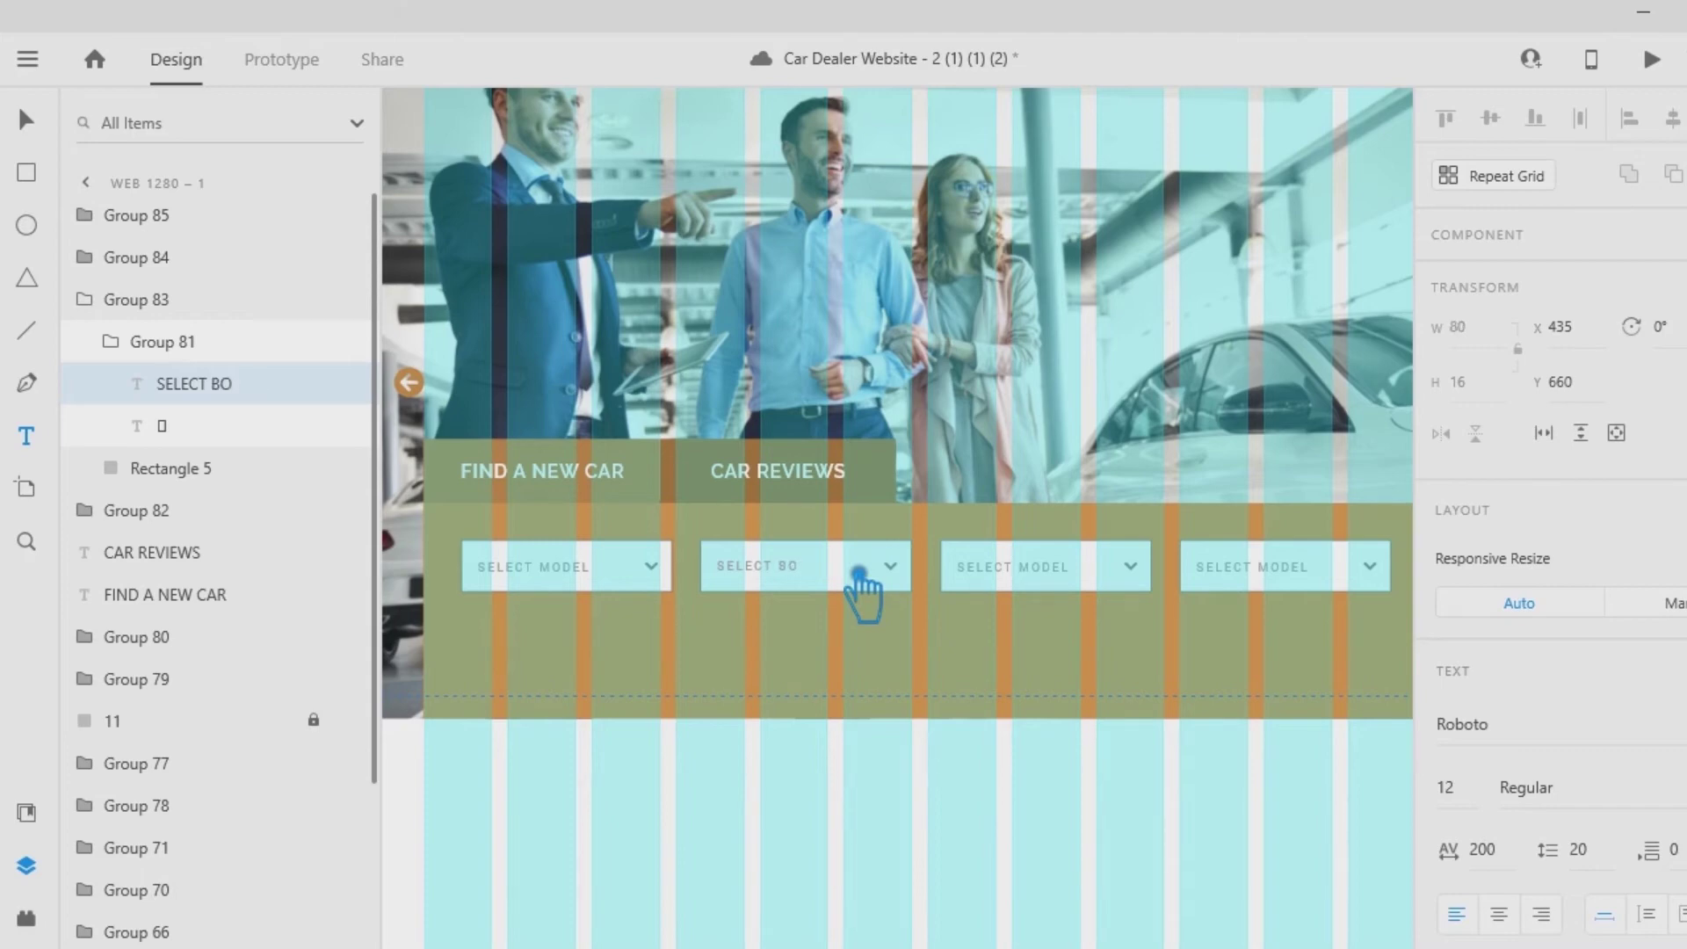
type("BODY STYLE")
key("Escape")
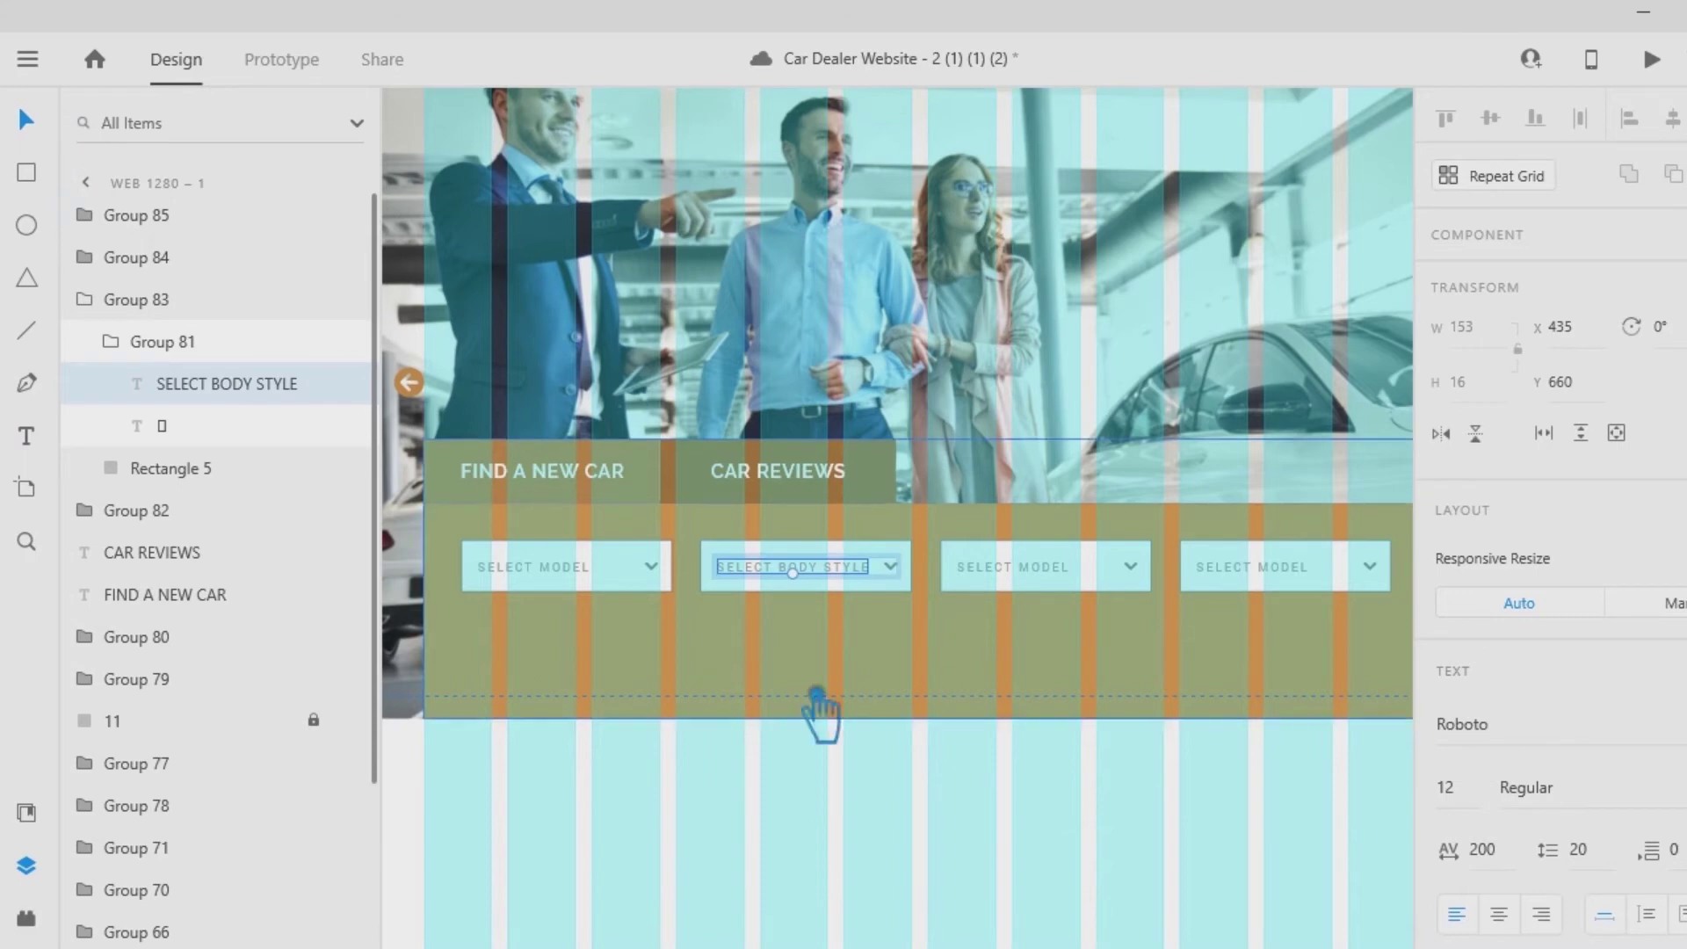
left_click(1057, 857)
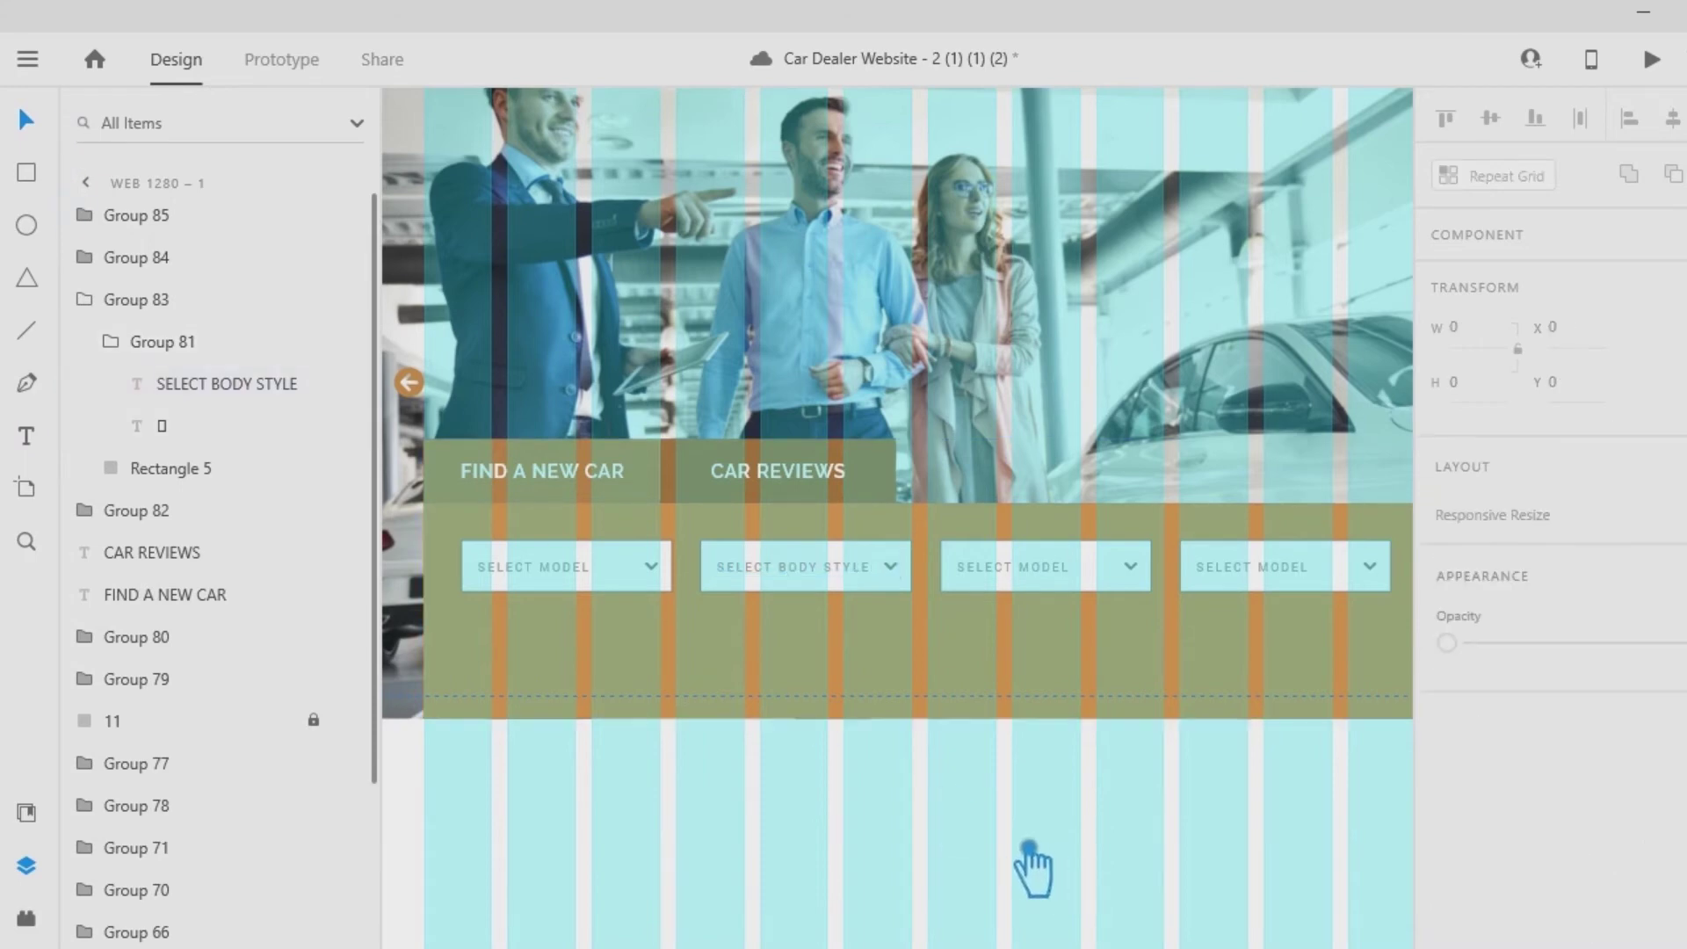
Change the third dropdown's label to SELECT COLOR.
left_click(26, 436)
left_click(1055, 576)
double_click(1046, 571)
type("COLOR")
key("Escape")
left_click(1175, 803)
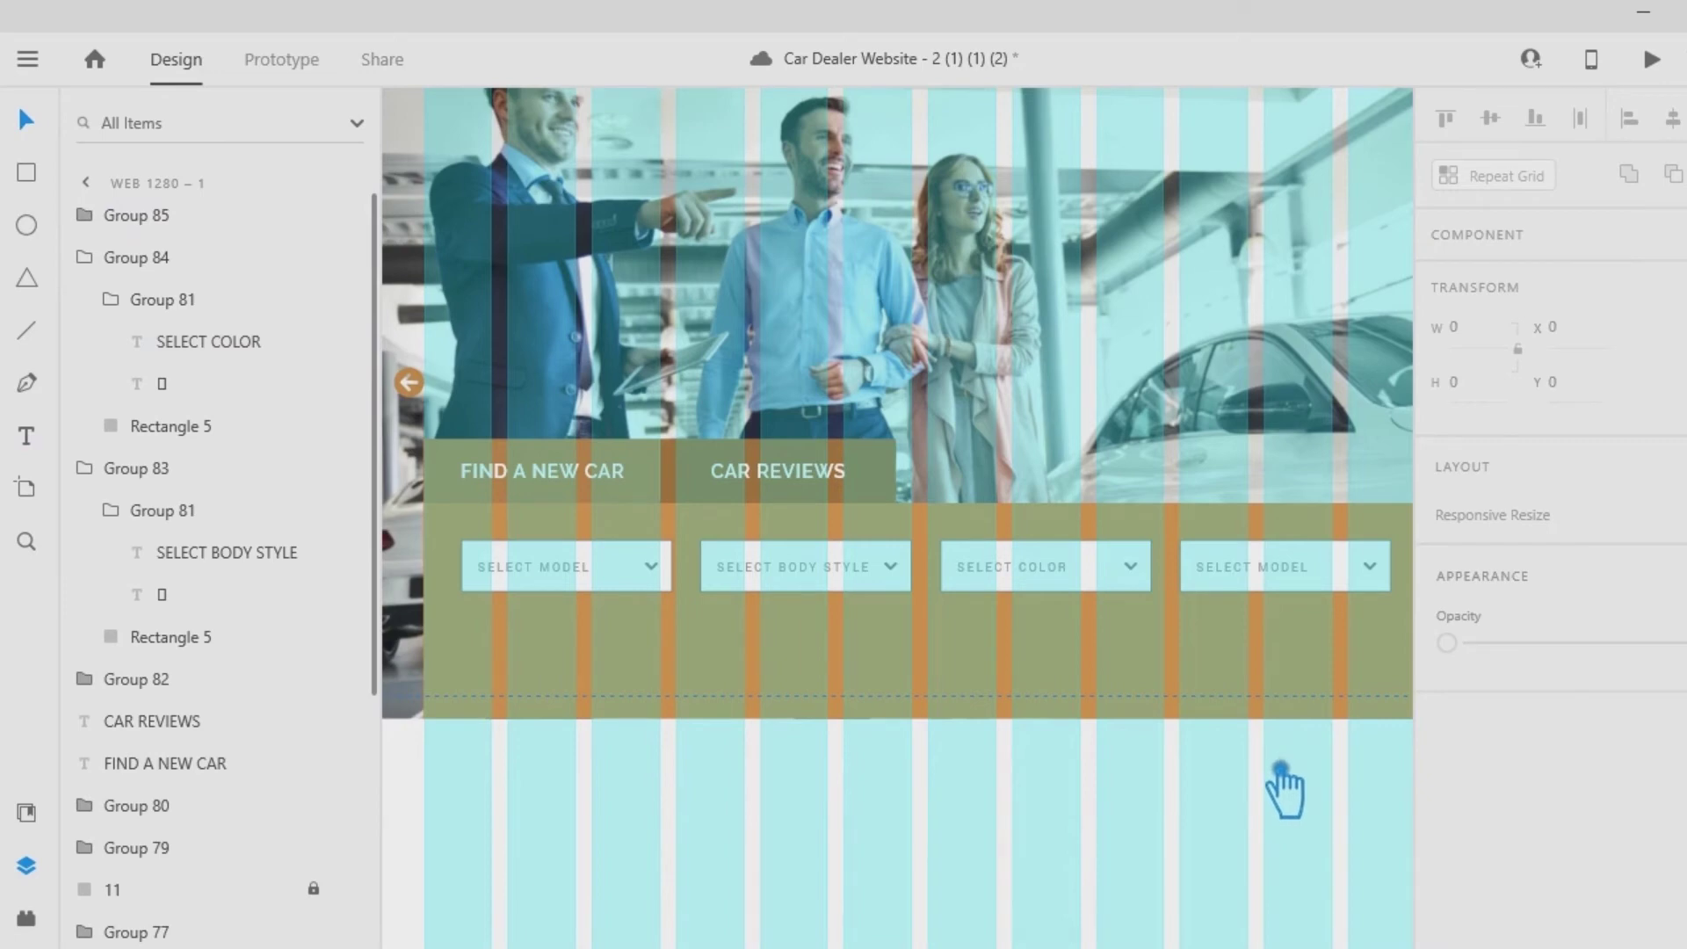
Change the fourth dropdown's label to SELECT CONDITION.
left_click(48, 443)
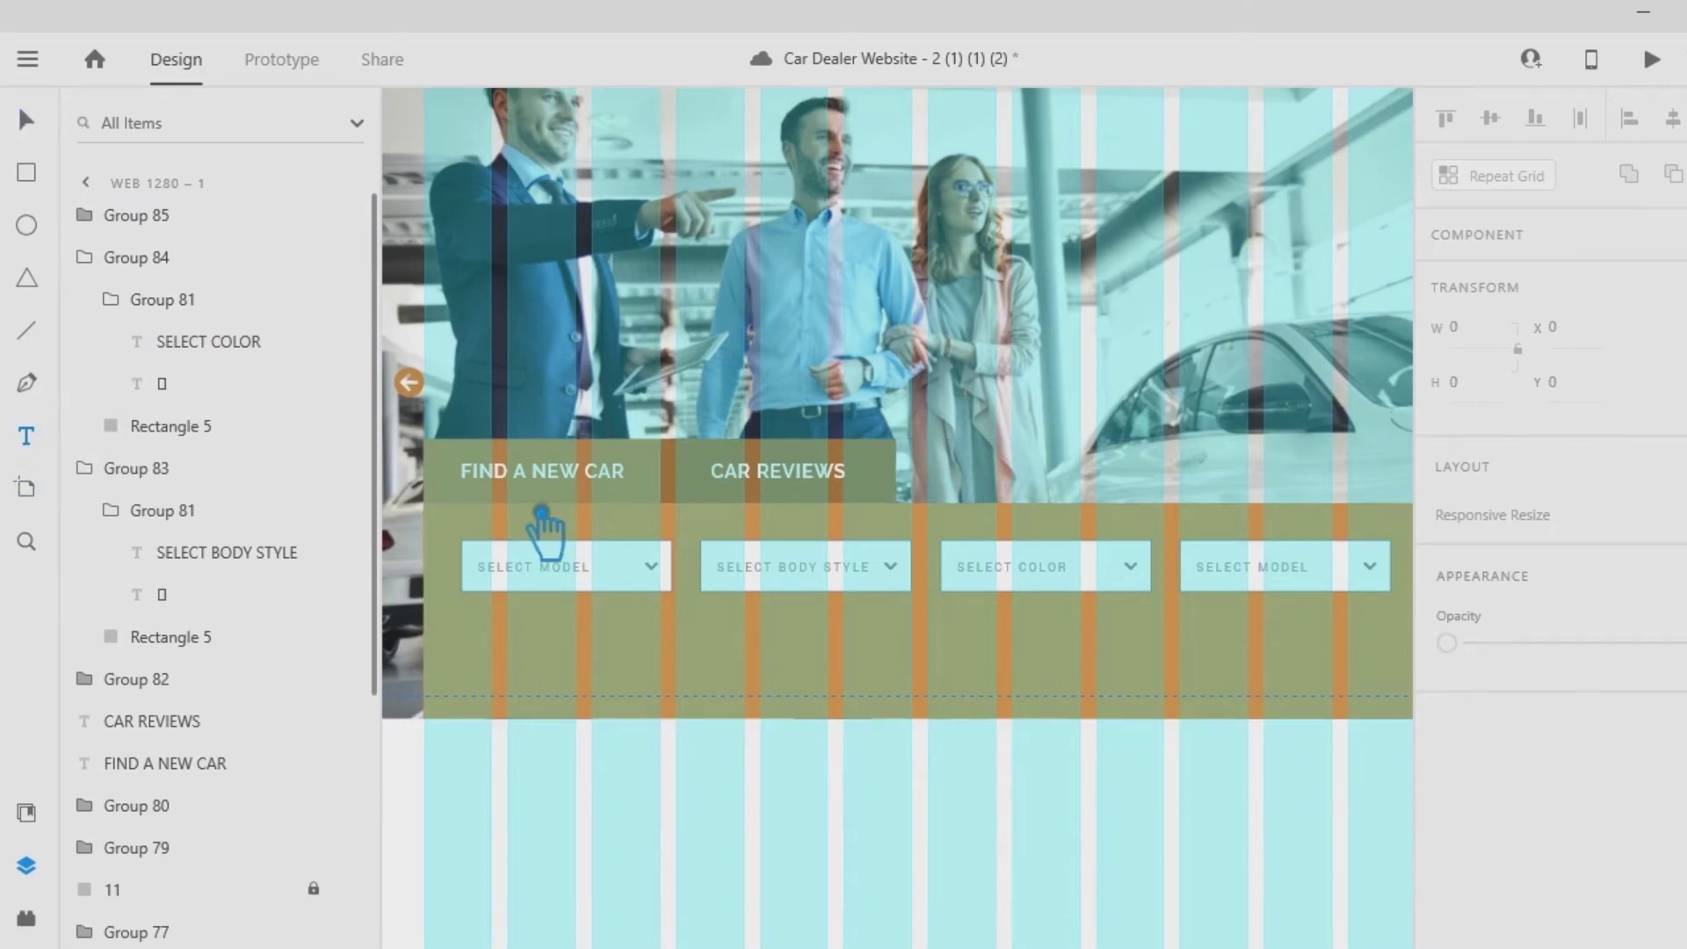
left_click(1286, 568)
double_click(1286, 568)
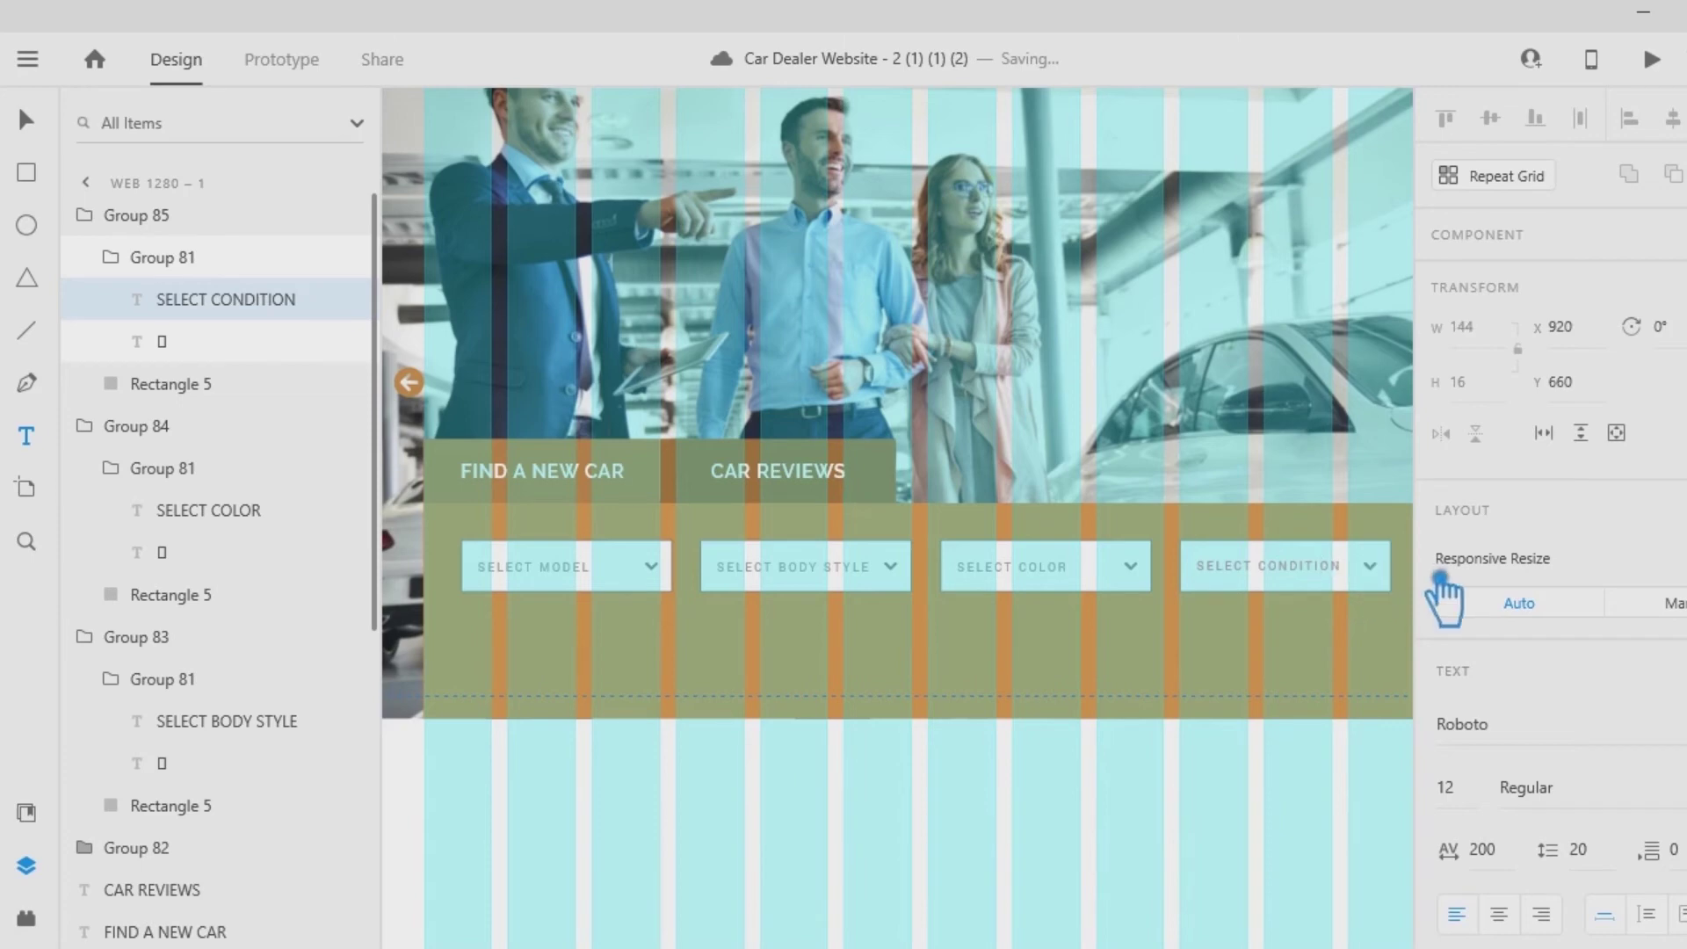
left_click(28, 122)
left_click(1169, 853)
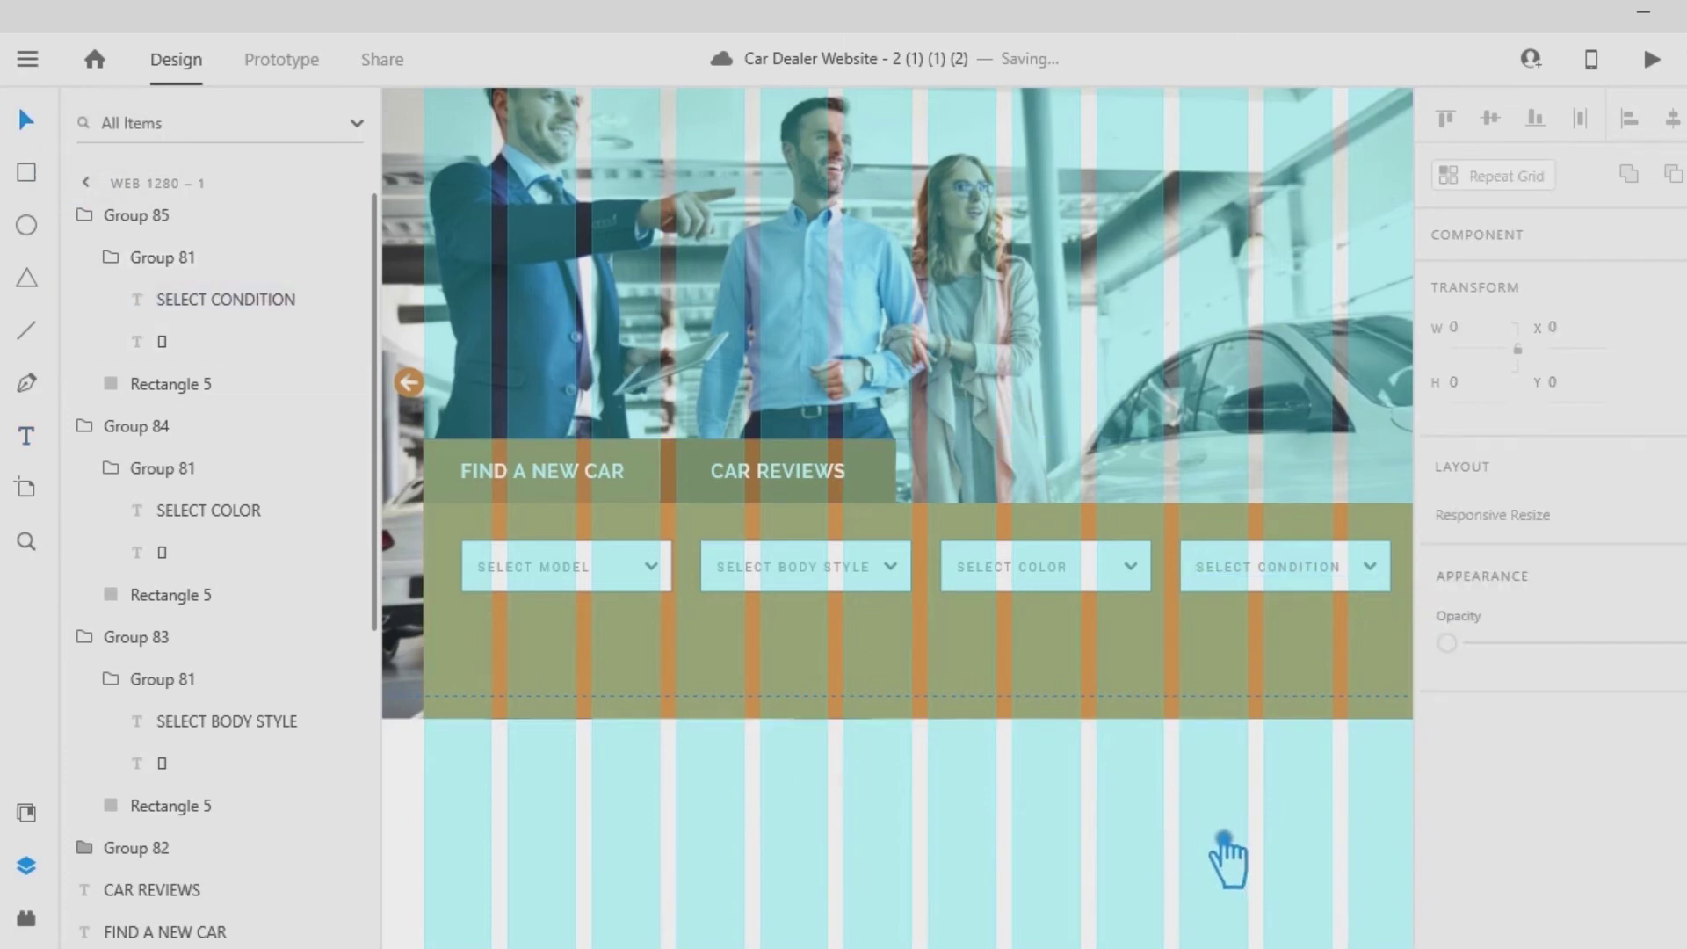
Group the four dropdowns into a single row group.
left_click(603, 585)
left_click(795, 576)
left_click(1084, 591)
left_click(1327, 591)
left_click(1077, 578, "shift")
left_click(822, 578, "shift")
left_click(613, 580, "shift")
mouse_move(1163, 745)
left_mouse_down()
mouse_move(961, 757)
mouse_move(1176, 740)
left_mouse_up()
key("ctrl+g")
Centre the dropdown row vertically and horizontally on the tabbed panel group.
left_click(999, 682, "shift")
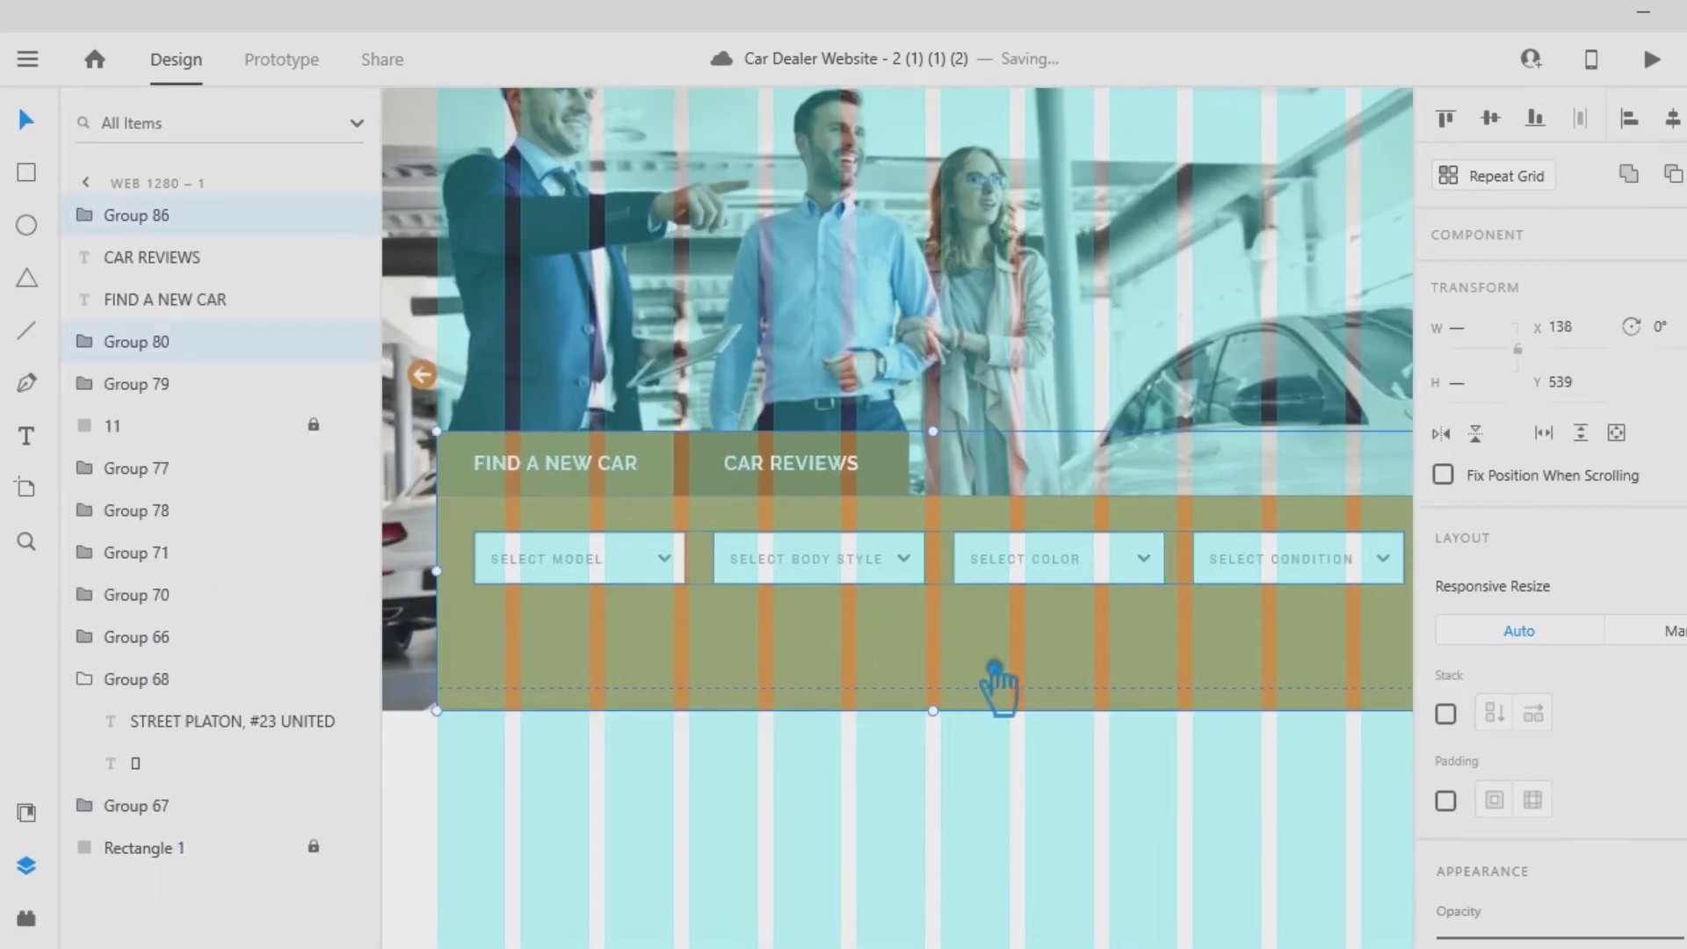
left_click(1492, 118)
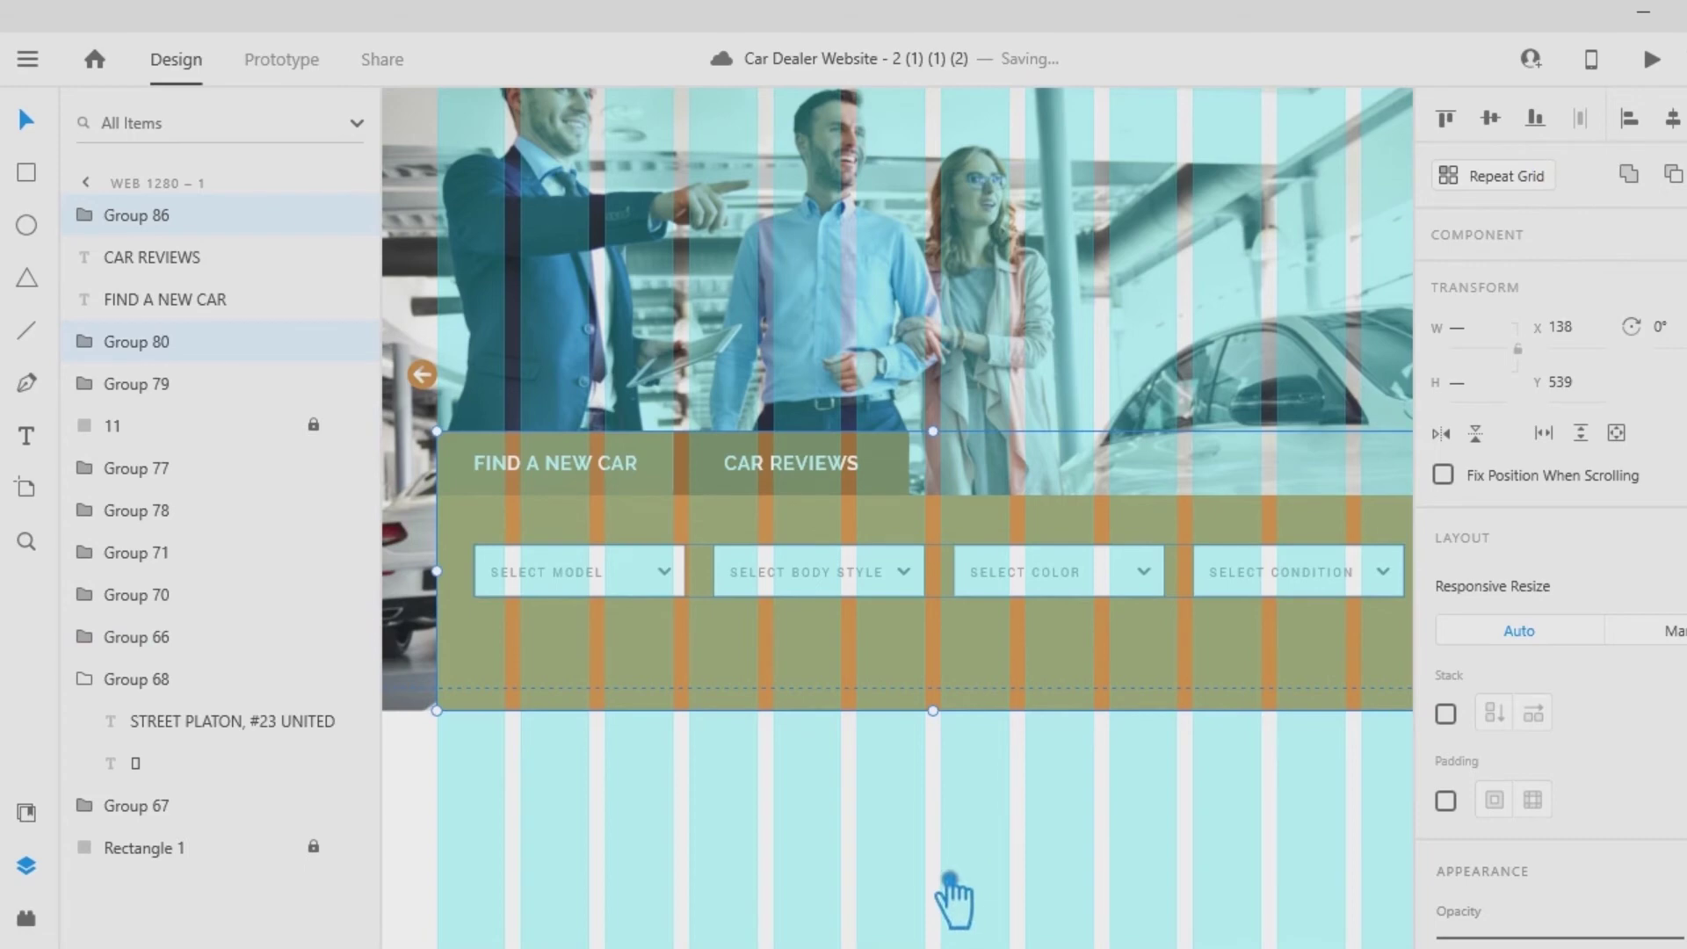
left_click(1673, 120)
left_click(1017, 784)
Move the dropdown row slightly down within the panel and select the tabbed panel group behind it.
left_click(876, 584)
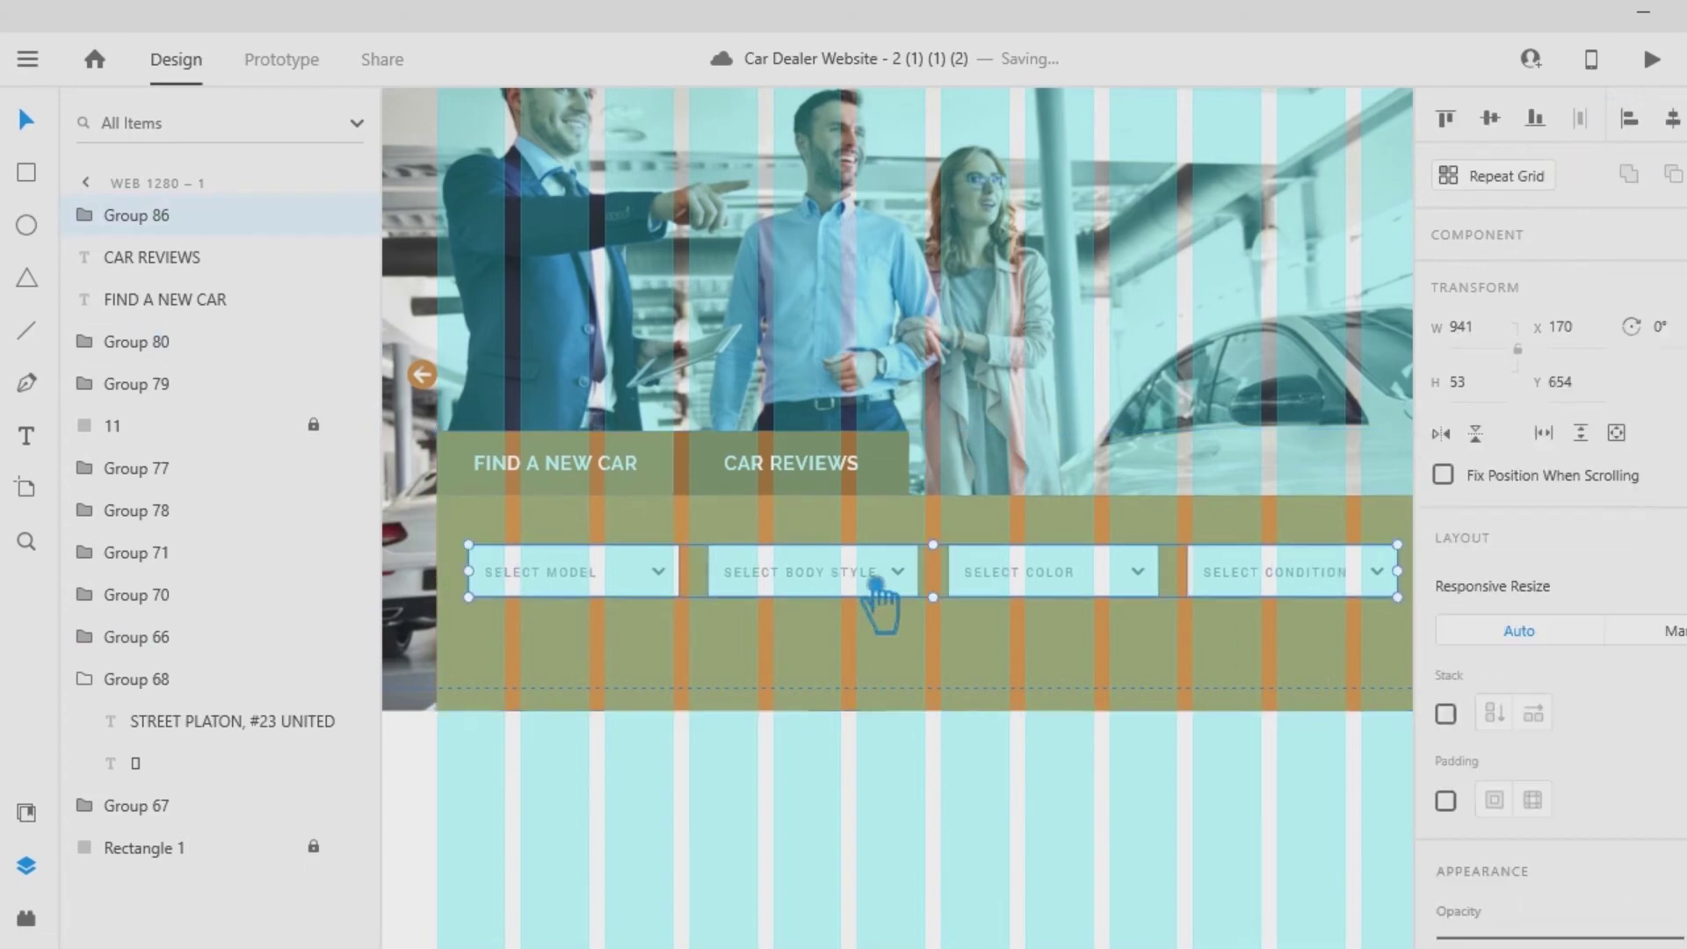
left_click_drag(876, 591, 880, 617)
right_click(866, 546)
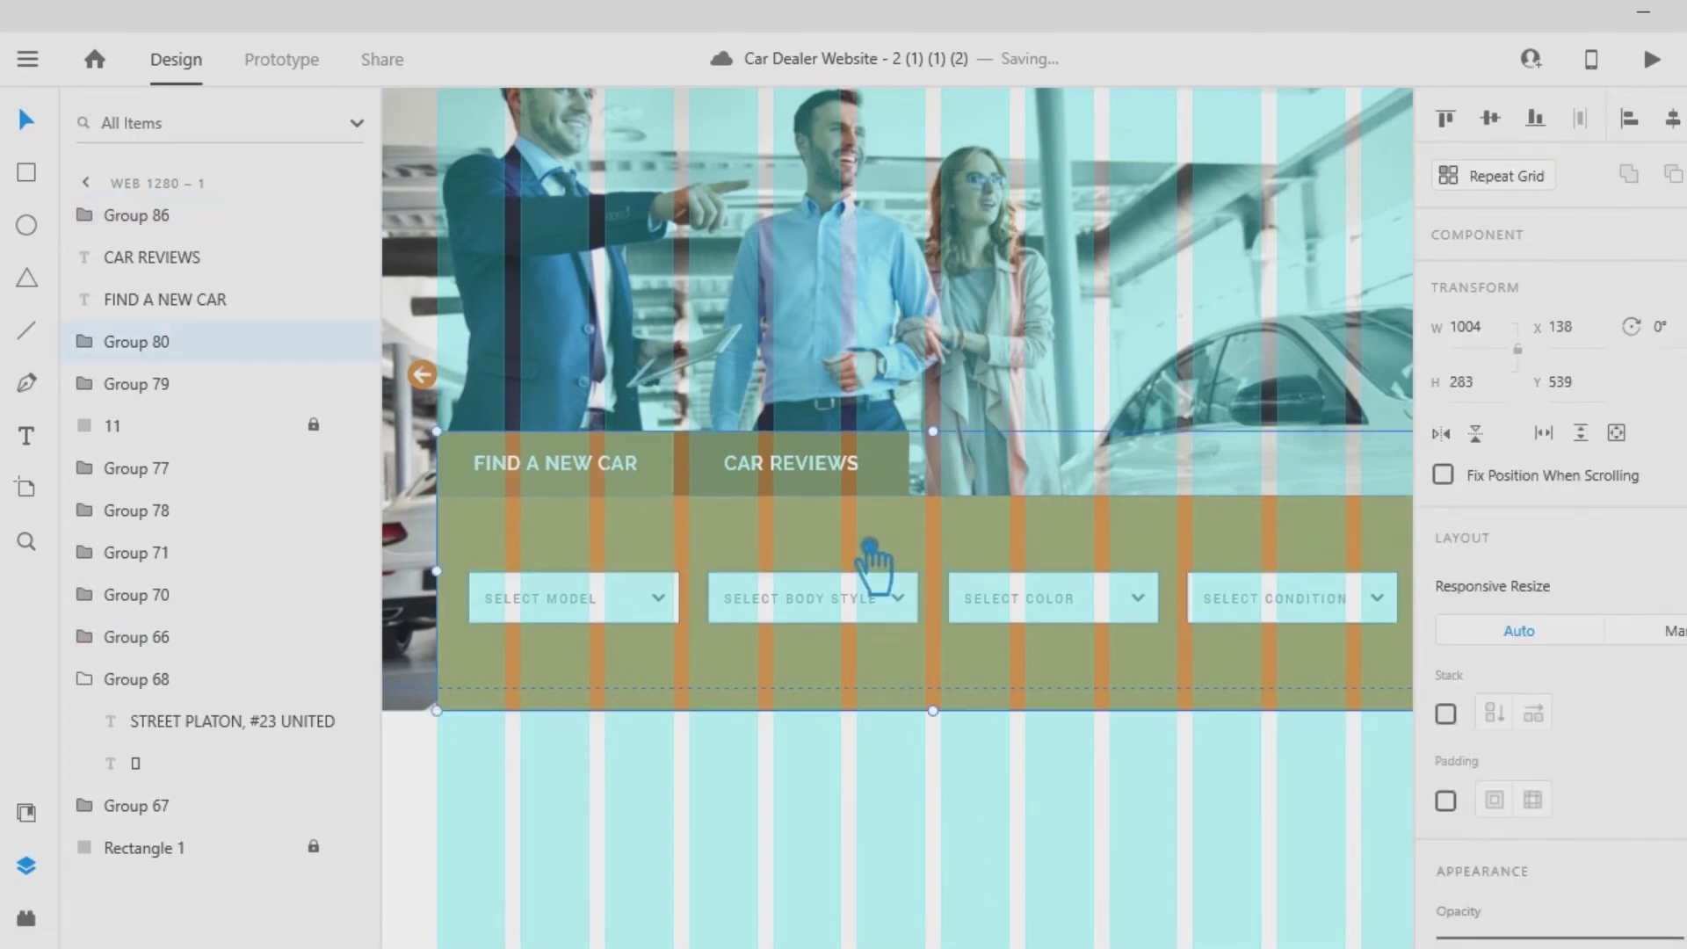
Ungroup the tabbed panel's background group into its separate rectangles.
left_click(927, 552)
left_click(1529, 122)
left_click(1061, 850)
key("ctrl+minus")
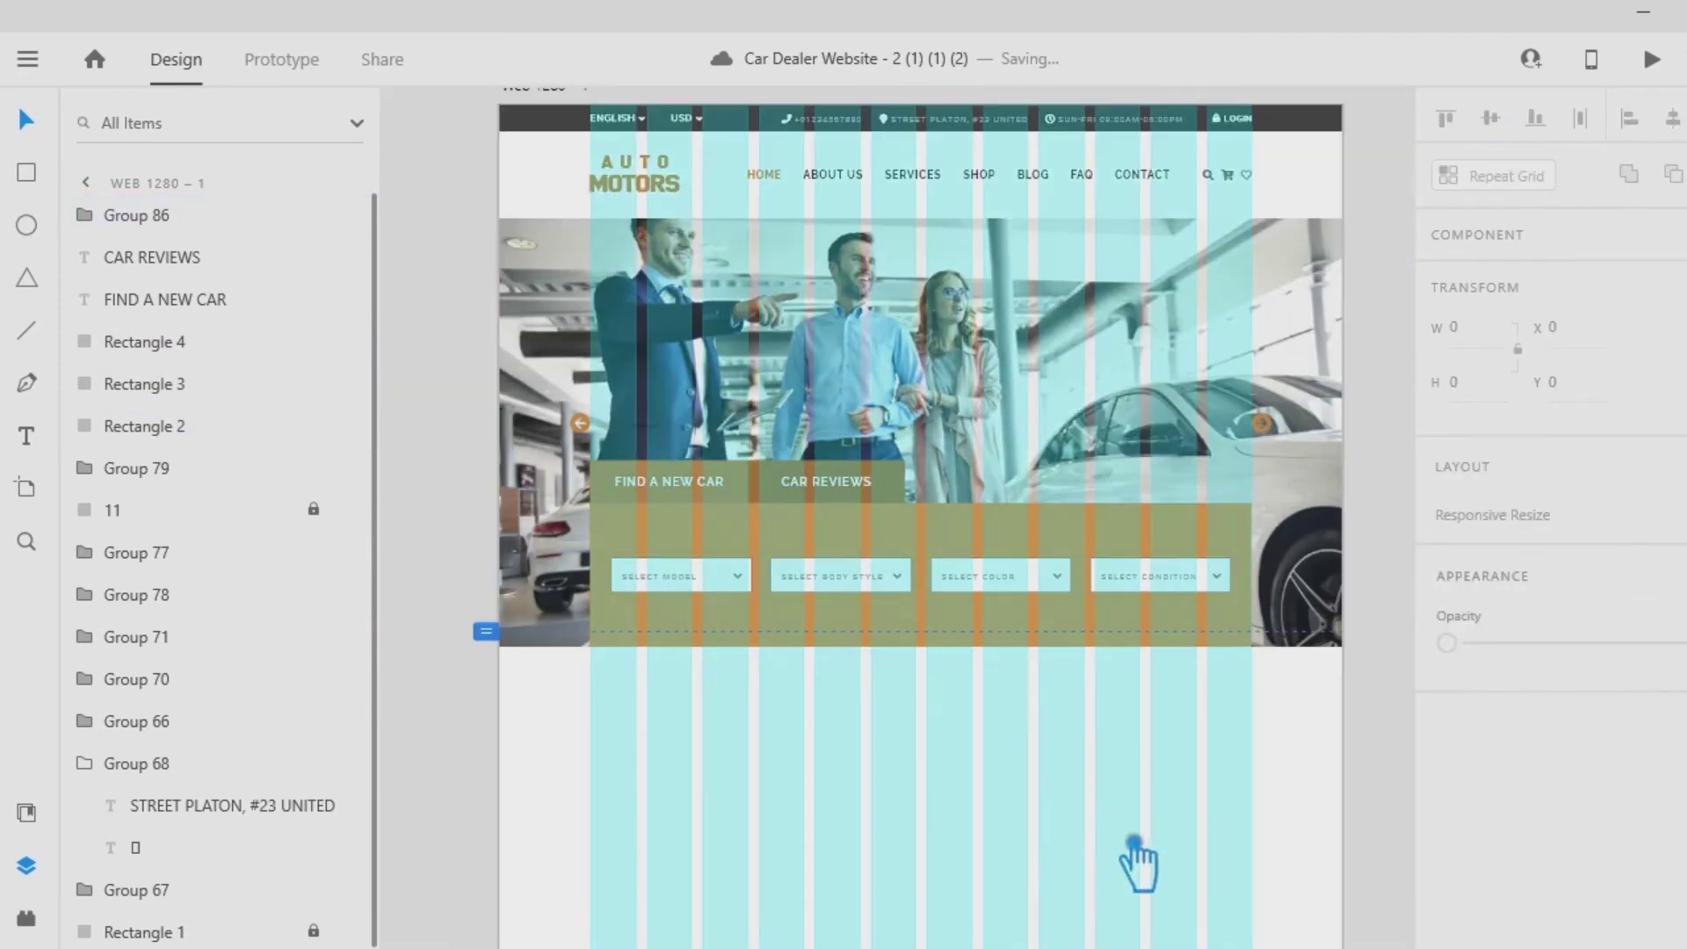
Move the dropdown row up inside the panel to Y 649.
left_click(866, 573)
key("shift+Up")
key("shift+Up")
key("shift+Up")
key("shift+Up")
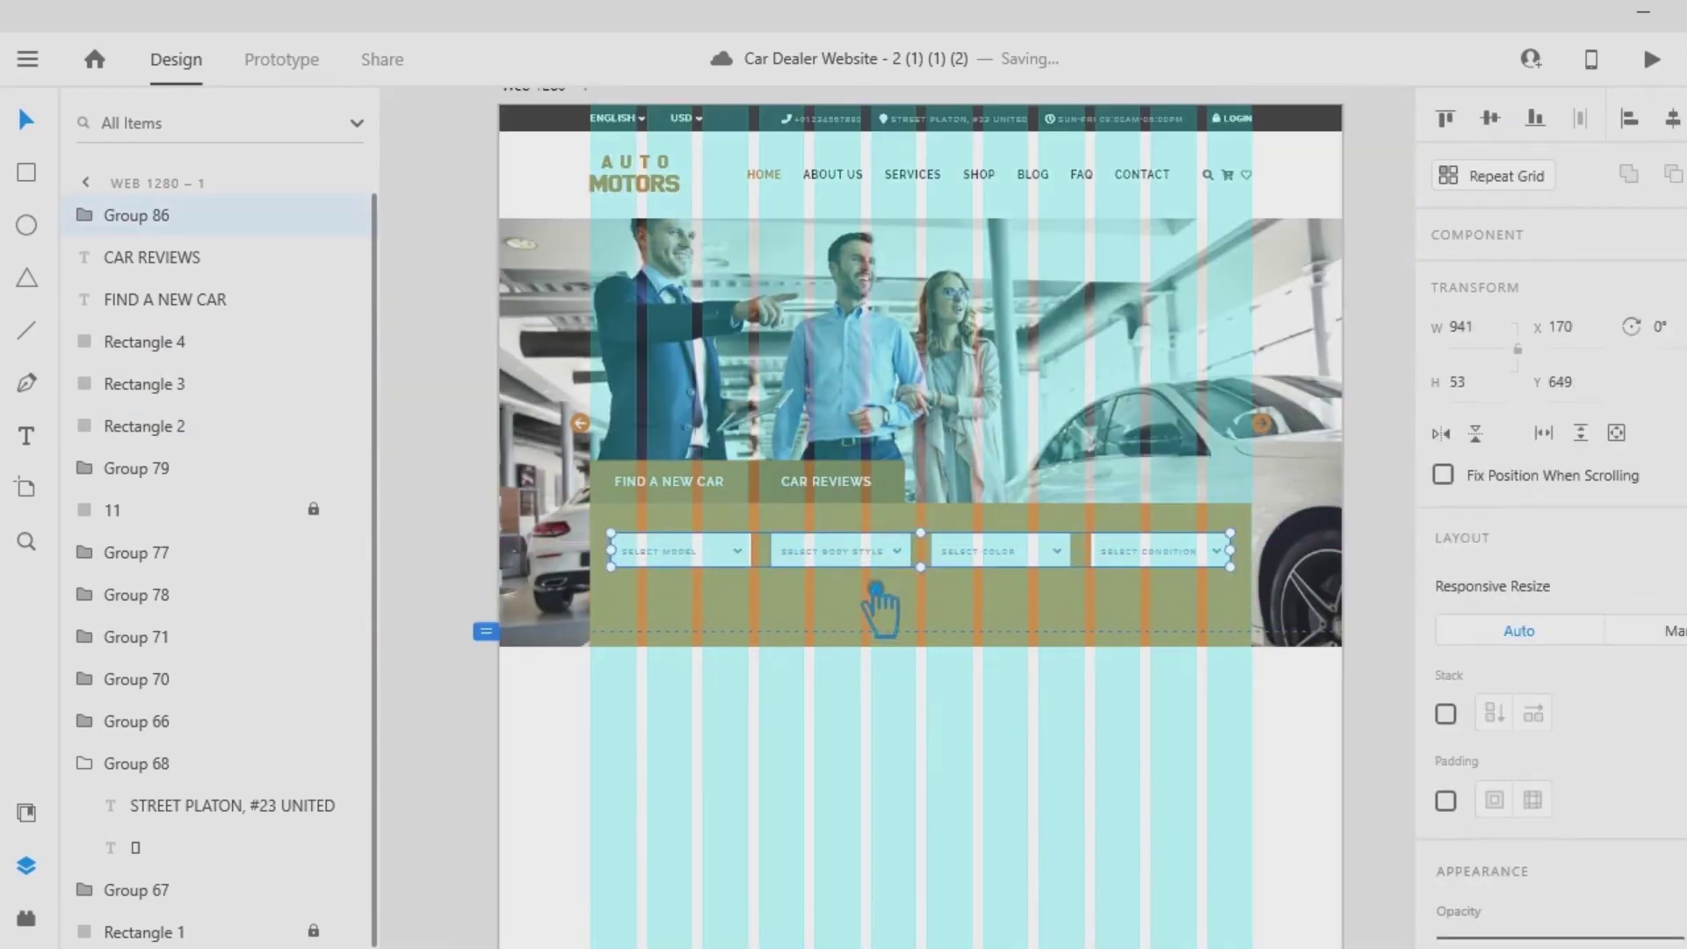
left_click(998, 831)
Ungroup the dropdown row and its first dropdown, then place a copy of the SELECT MODEL label with arrow below it.
left_click(26, 436)
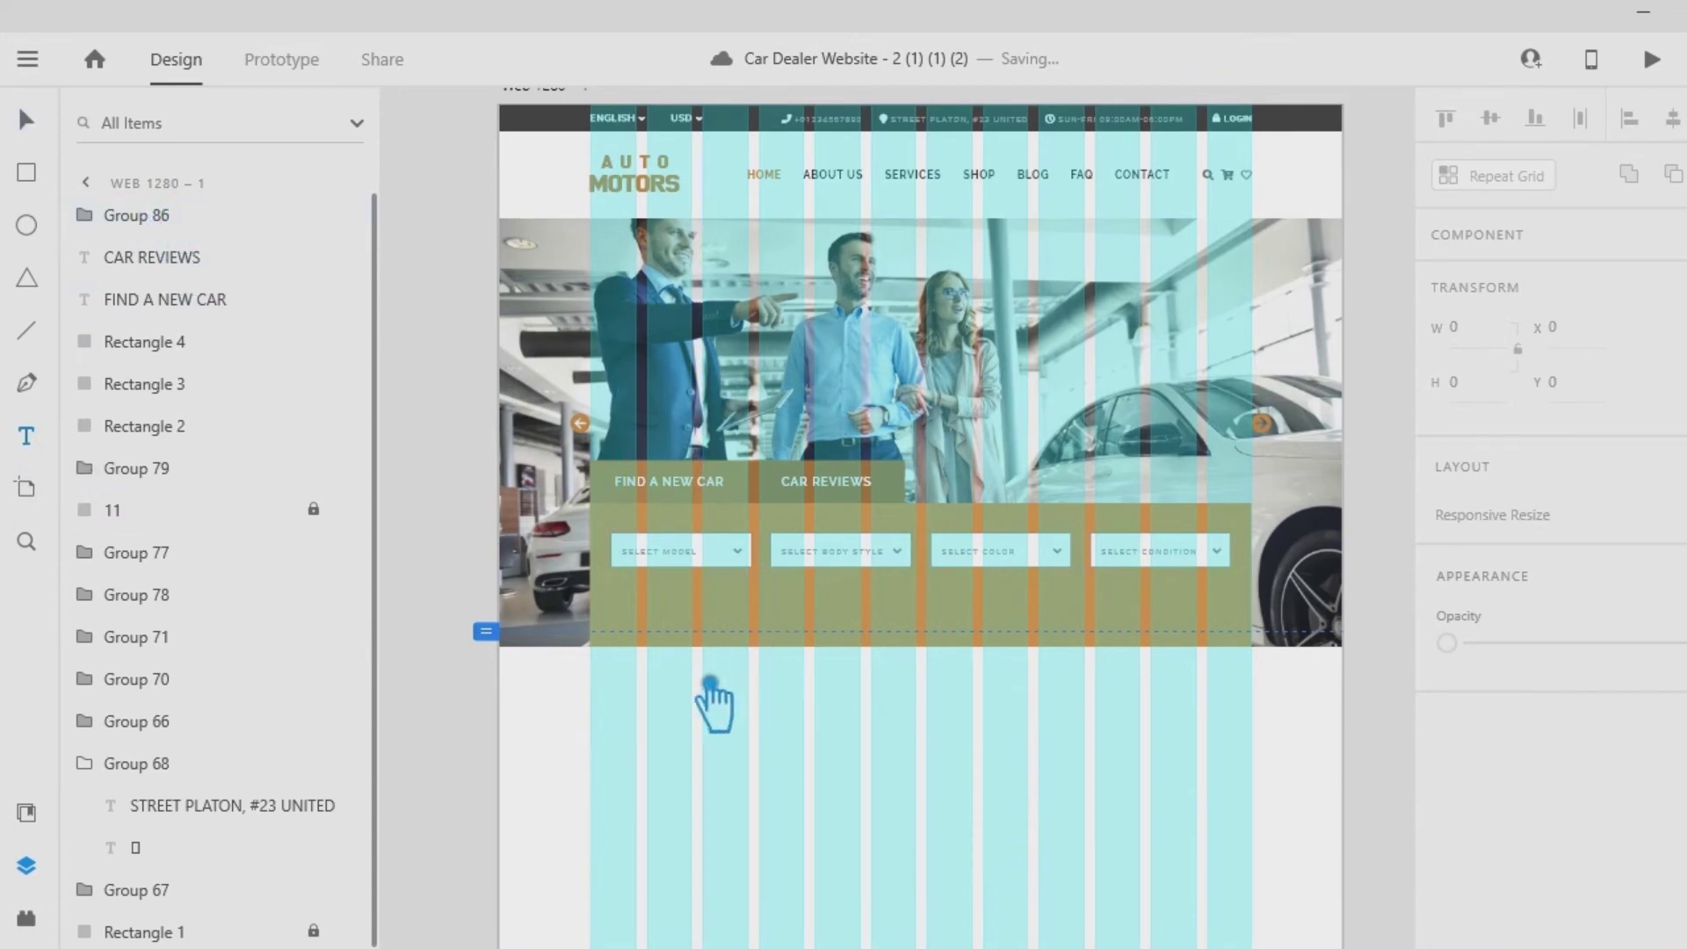
left_click(28, 120)
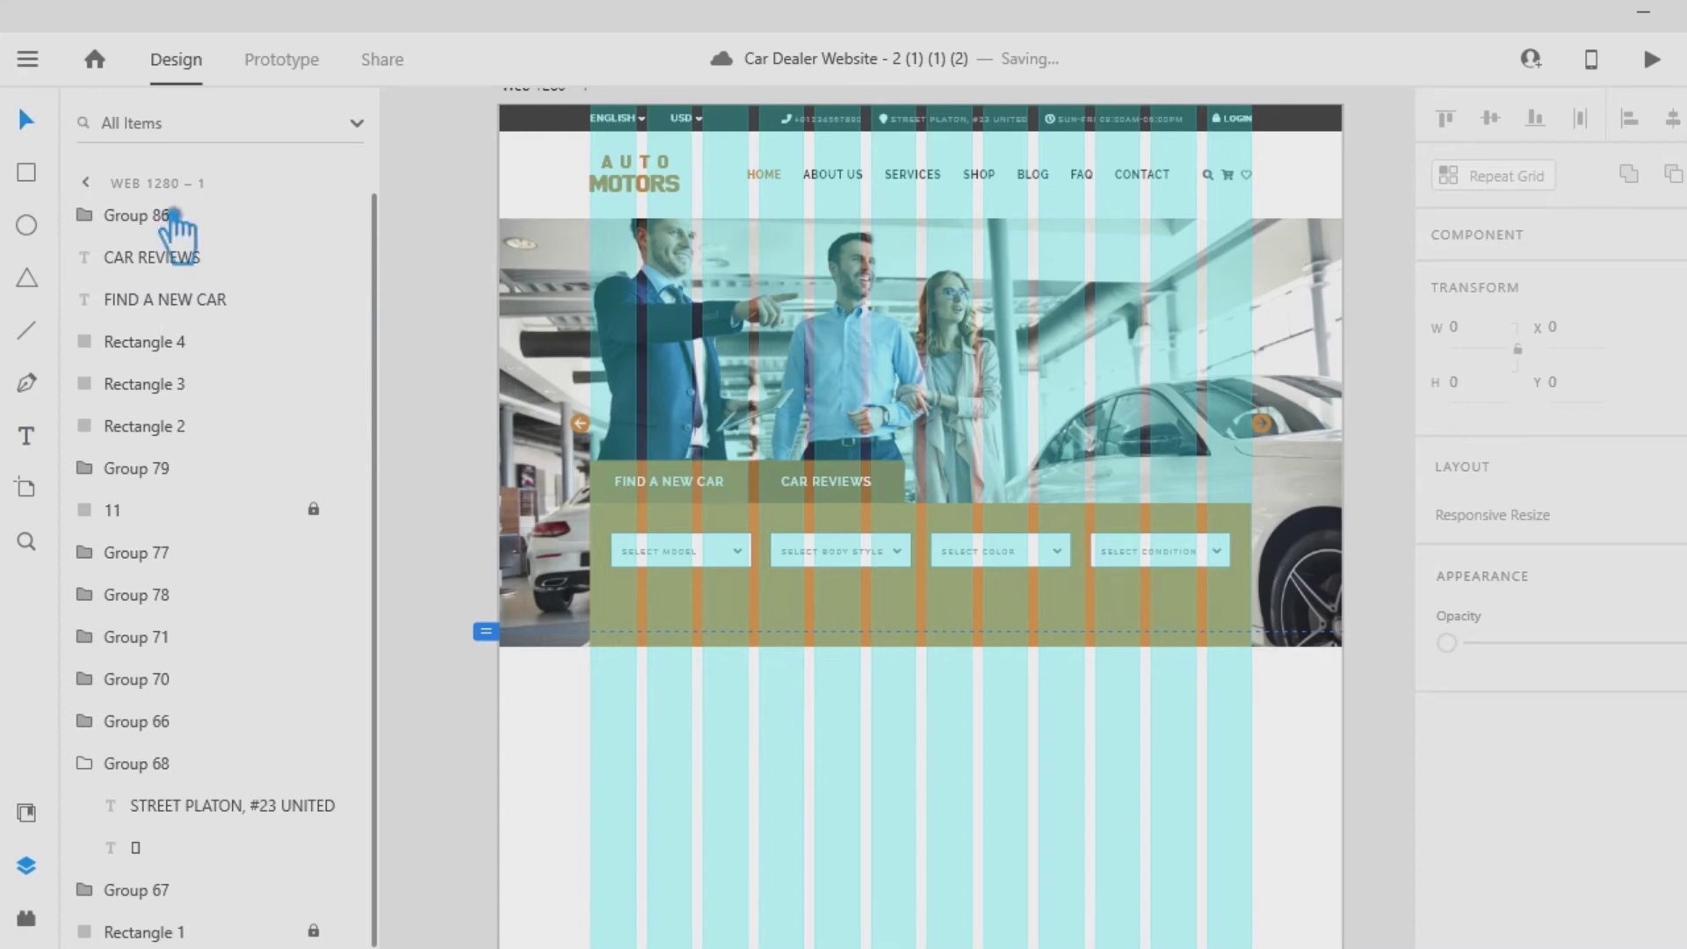
left_click(650, 552)
right_click(694, 555)
left_click(735, 540)
right_click(670, 556)
left_click(700, 541)
left_click(688, 552)
left_click_drag(688, 552, 689, 622)
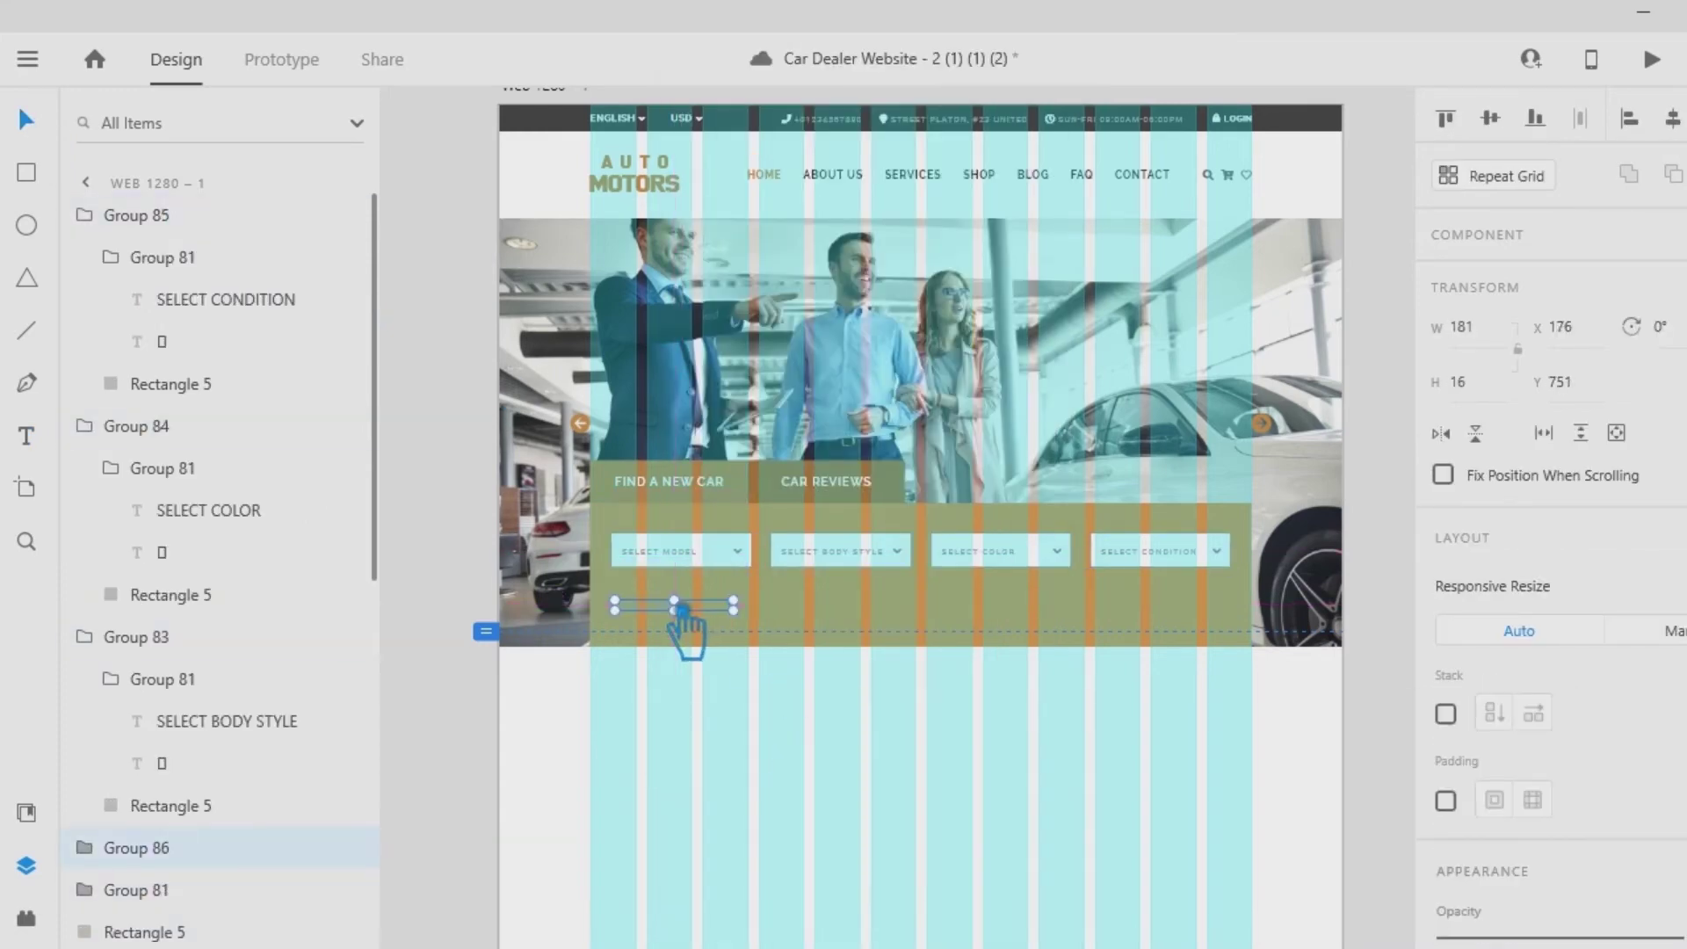
Set the fill of the copied label and arrow to white, #FFFFFF.
scroll(1582, 738, "down", 3)
left_click(1500, 830)
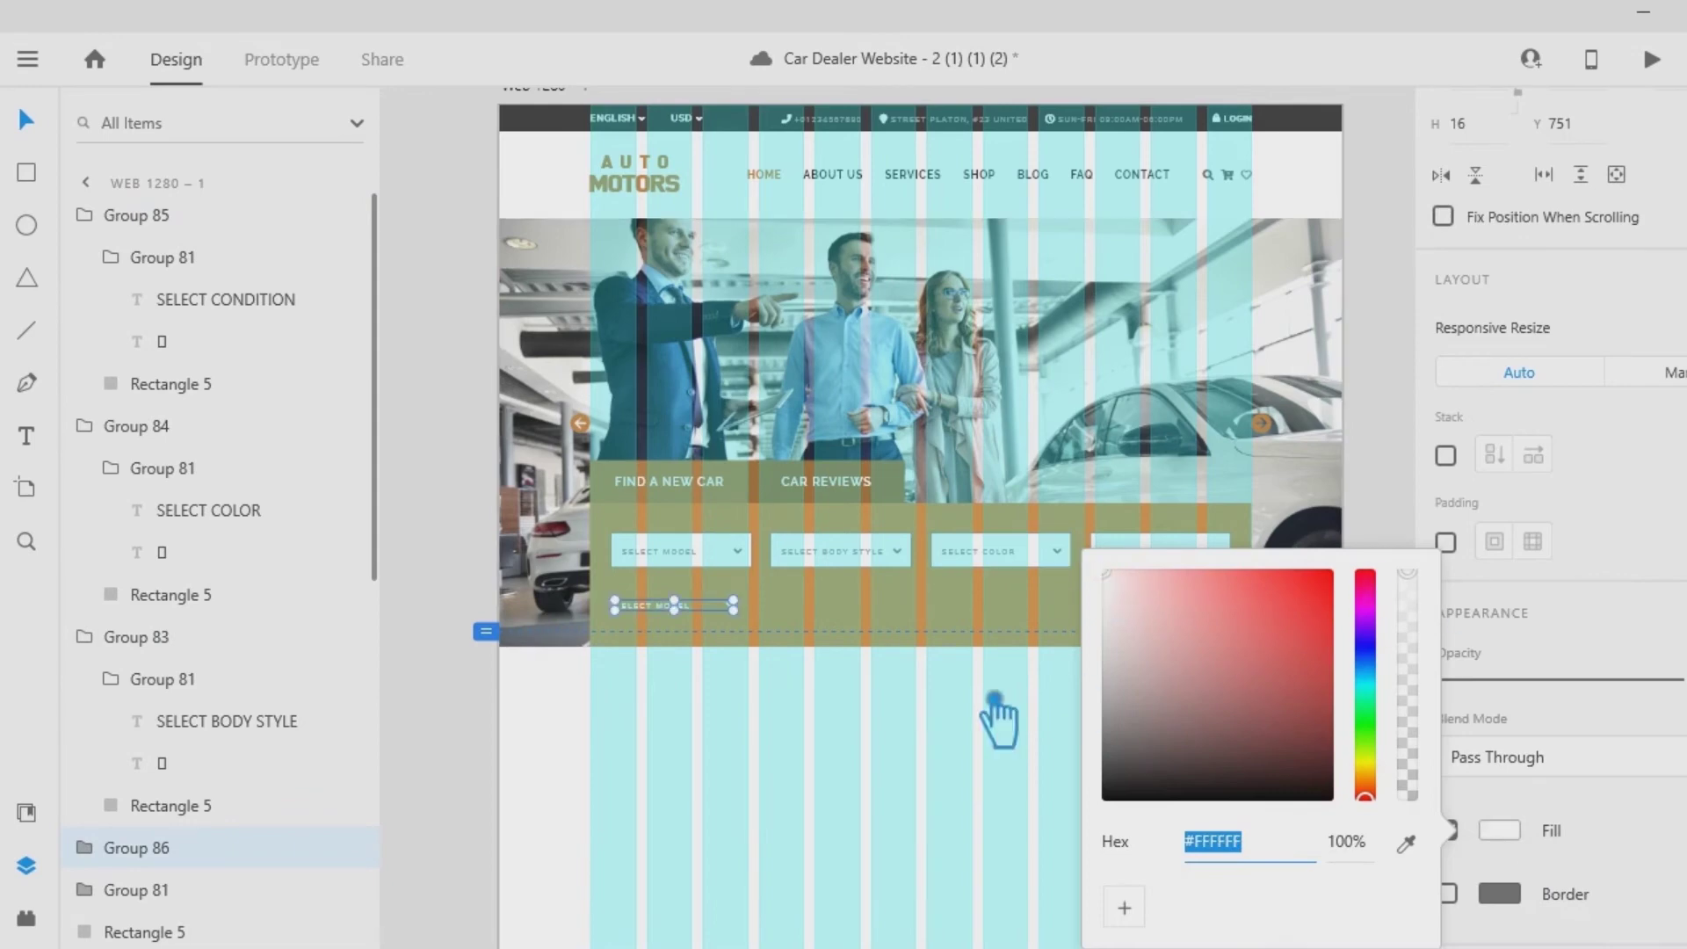
left_click(755, 793)
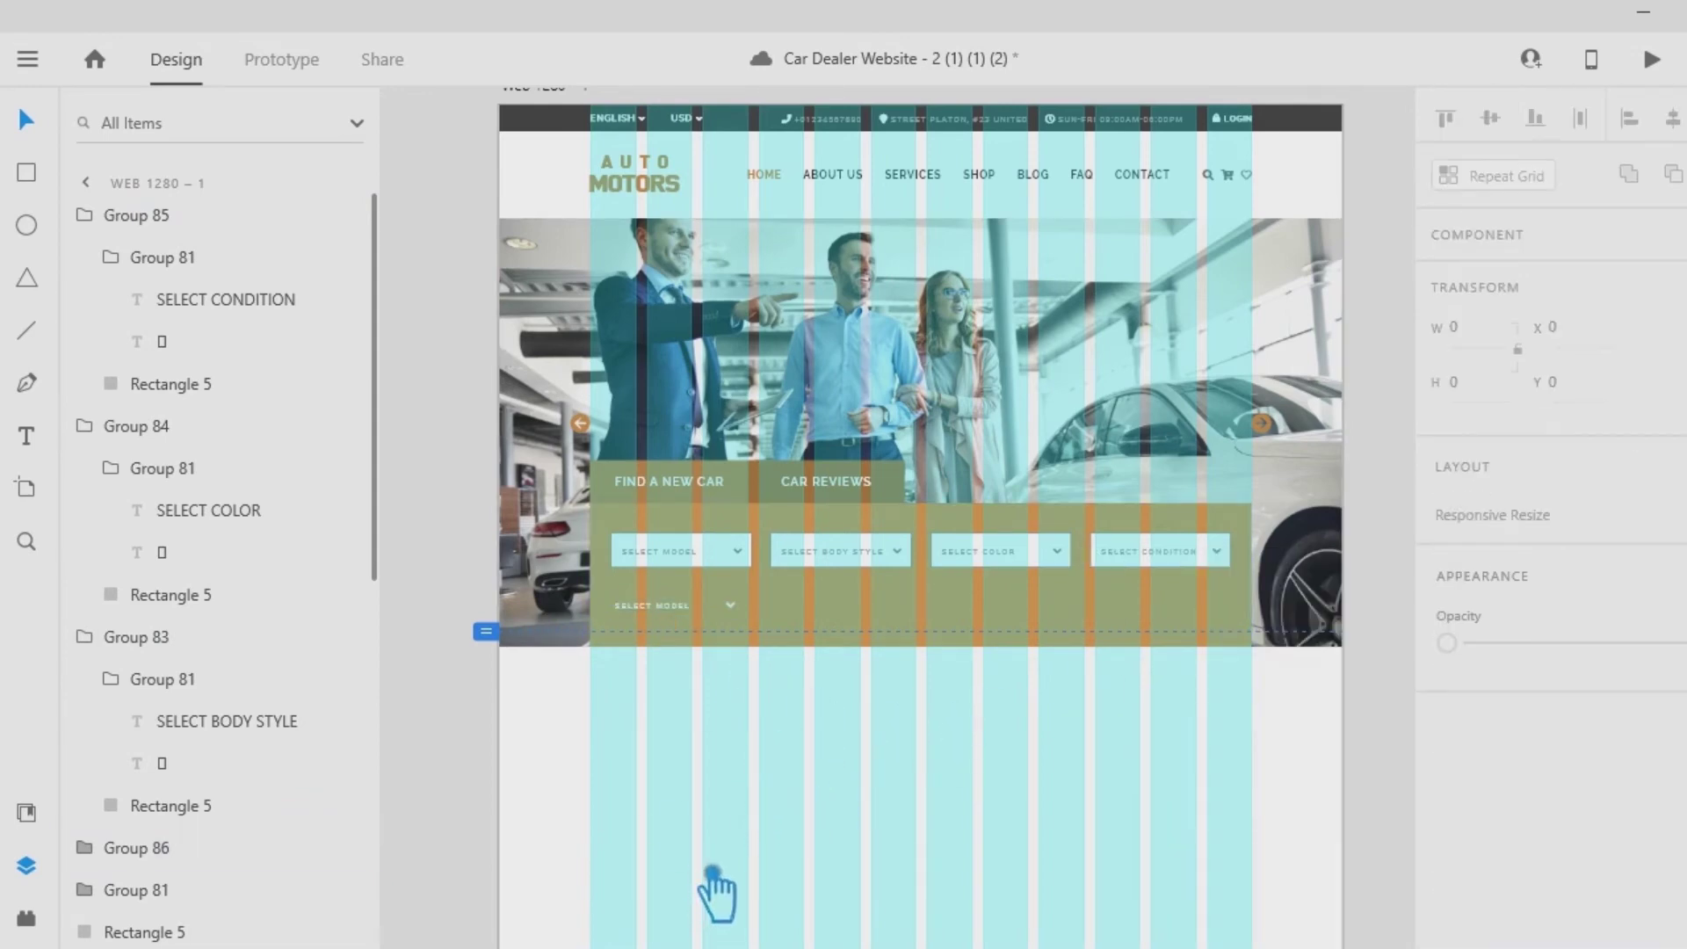
left_click(679, 624)
left_click(703, 831)
key("ctrl+plus")
left_click_drag(794, 798, 1124, 744)
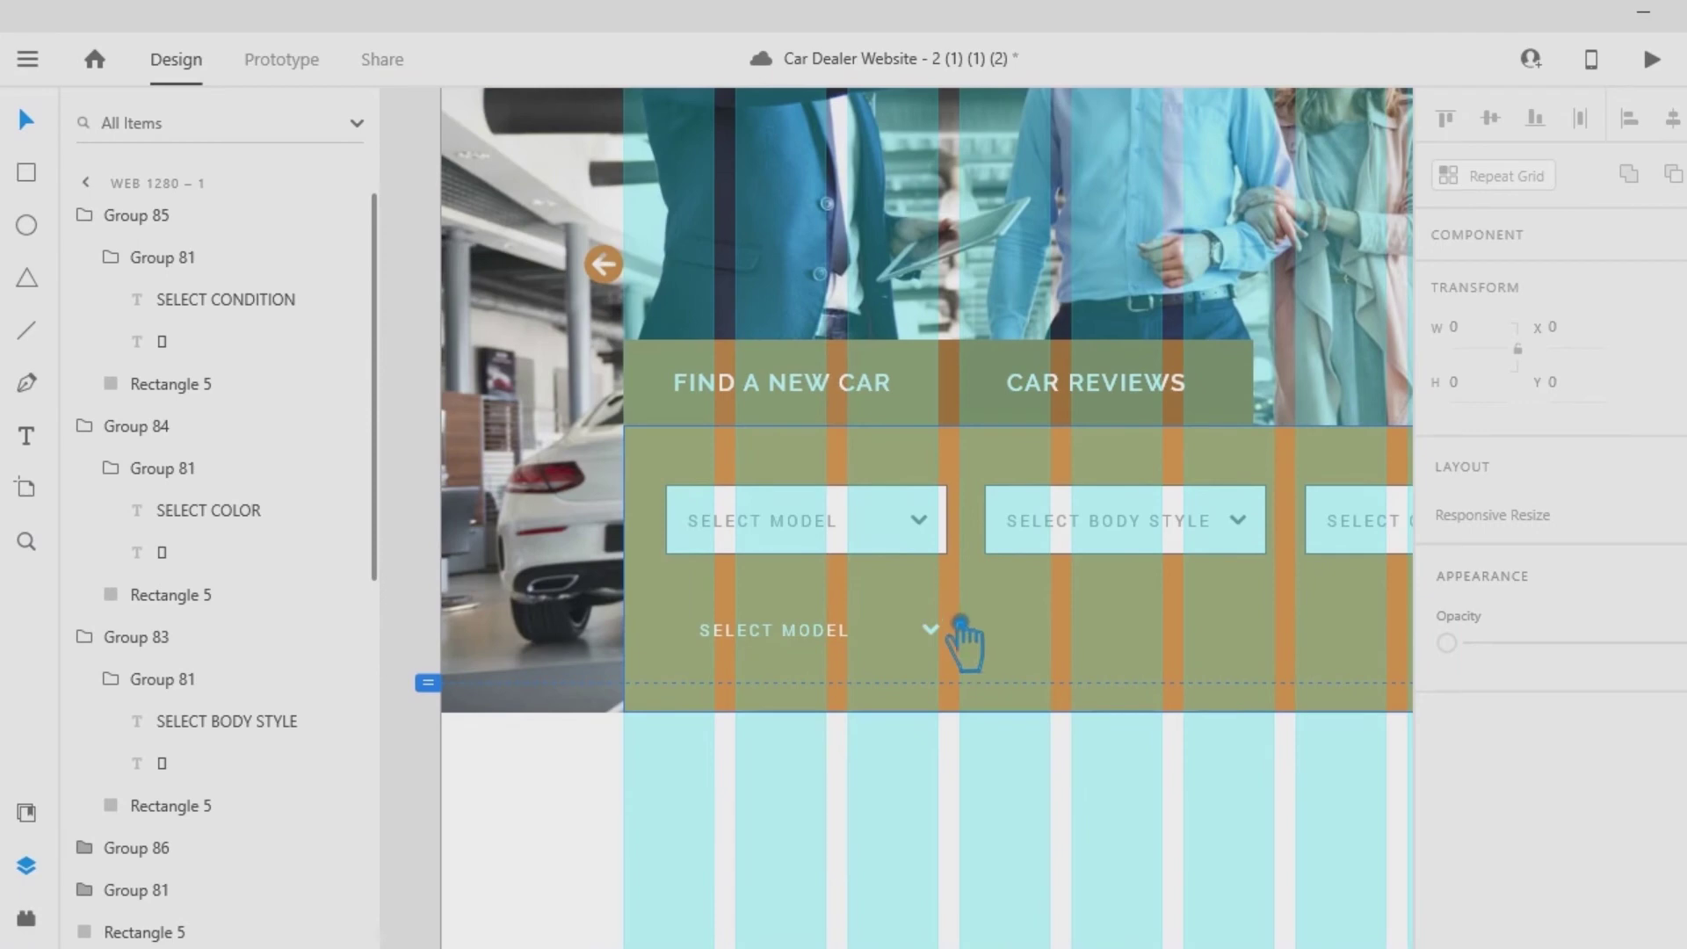
Ungroup the white label and arrow and move the arrow closer to the text.
left_click(938, 631)
right_click(939, 631)
left_click(988, 479)
left_click(895, 861)
left_click_drag(940, 638, 912, 640)
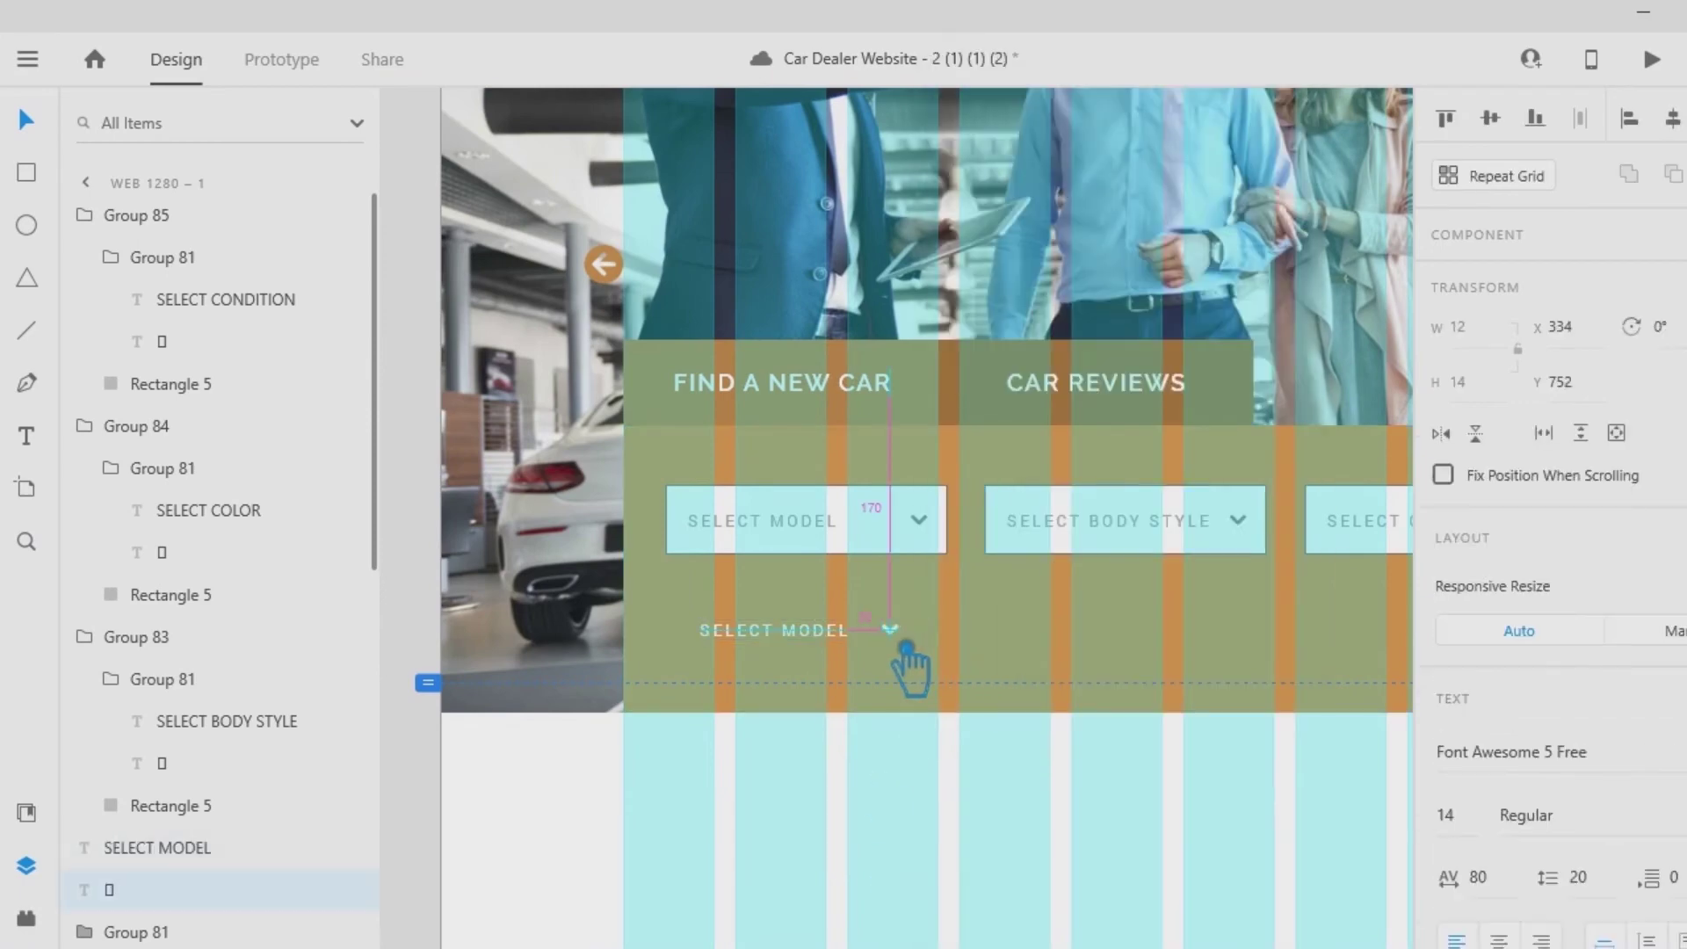
left_click(822, 804)
Replace the white SELECT MODEL text with "bRAND NEW CAR SEARCH".
left_click(26, 436)
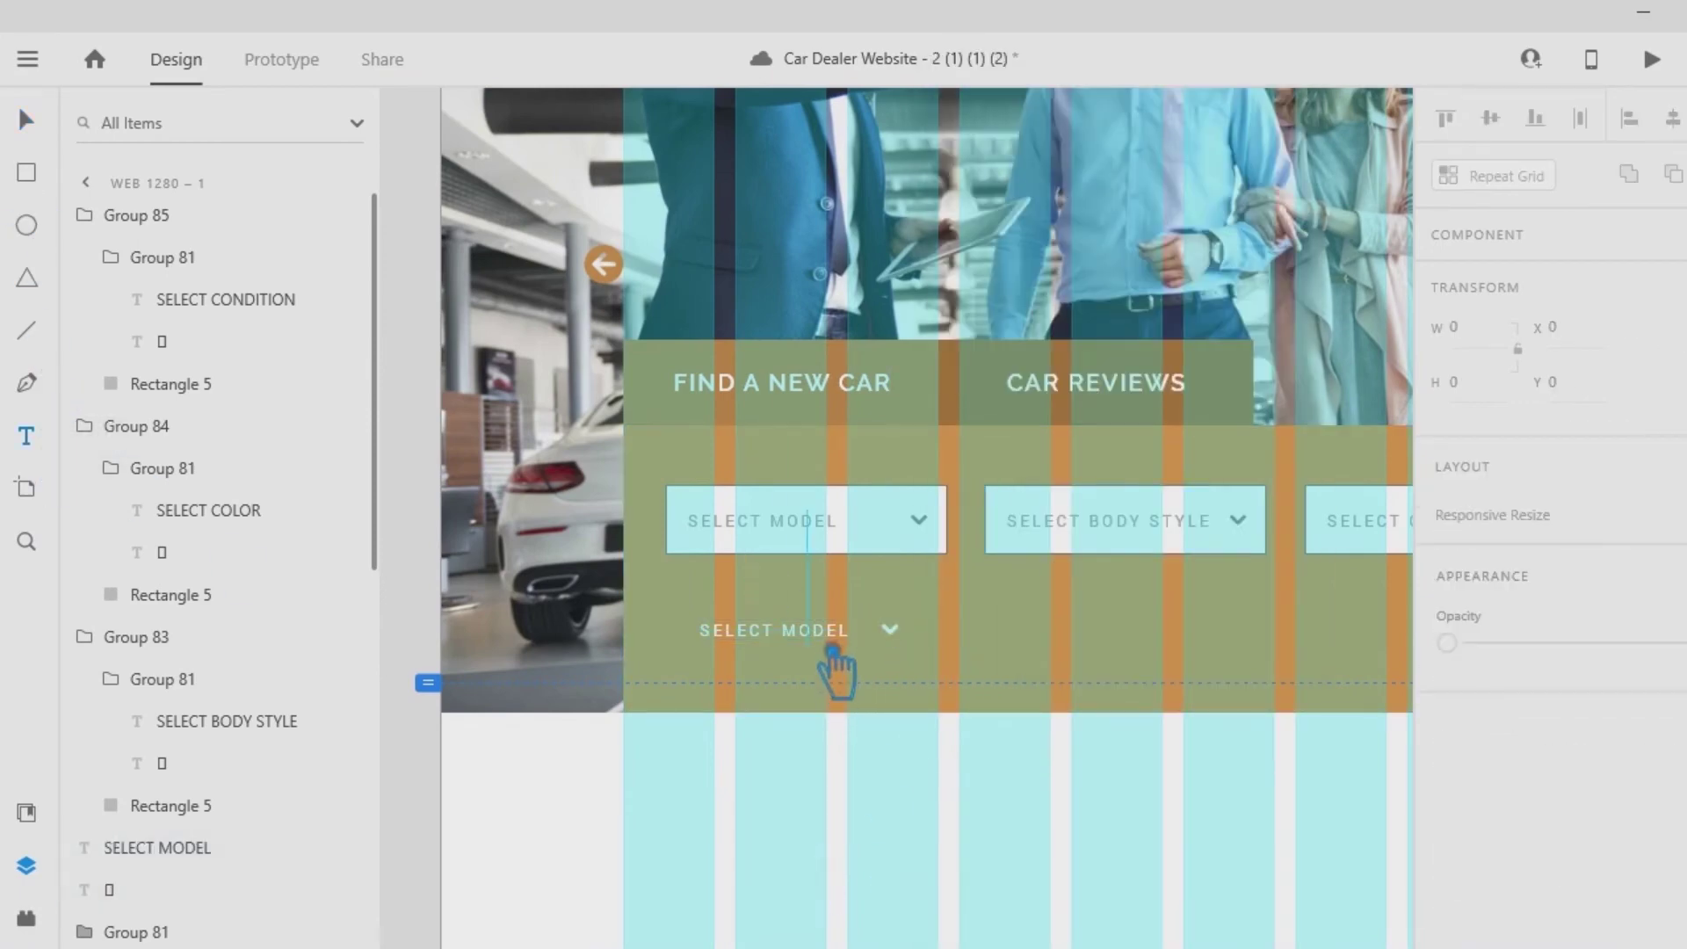
left_click(812, 645)
left_click_drag(814, 645, 768, 644)
left_click(867, 643)
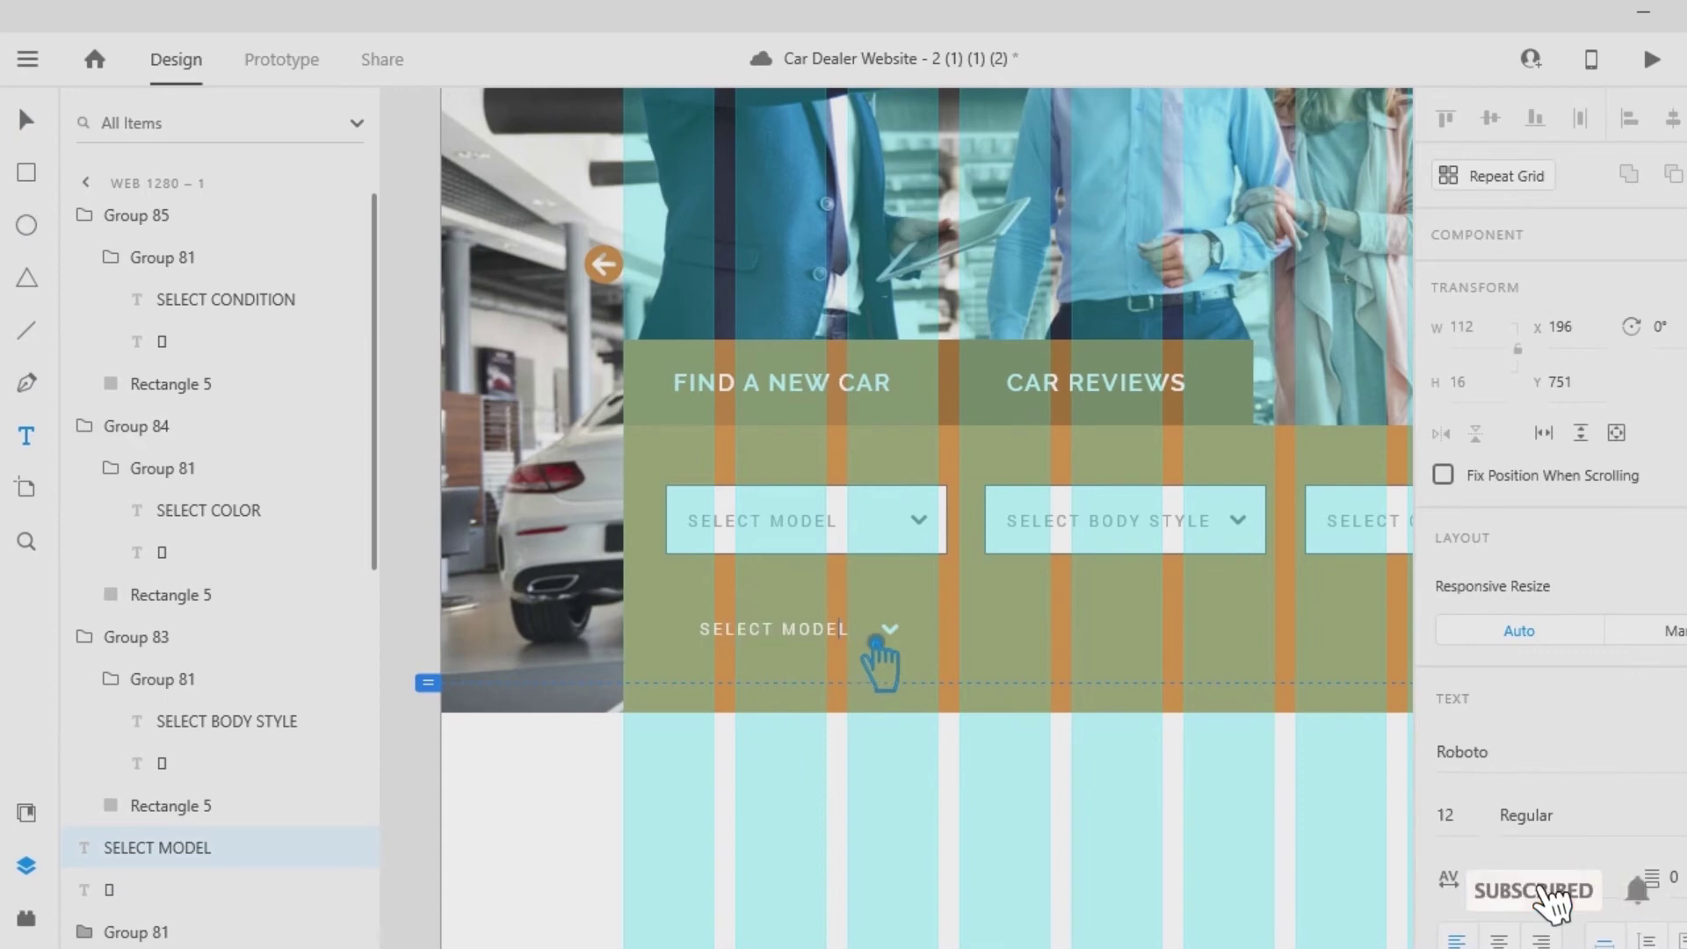
left_click_drag(876, 643, 599, 659)
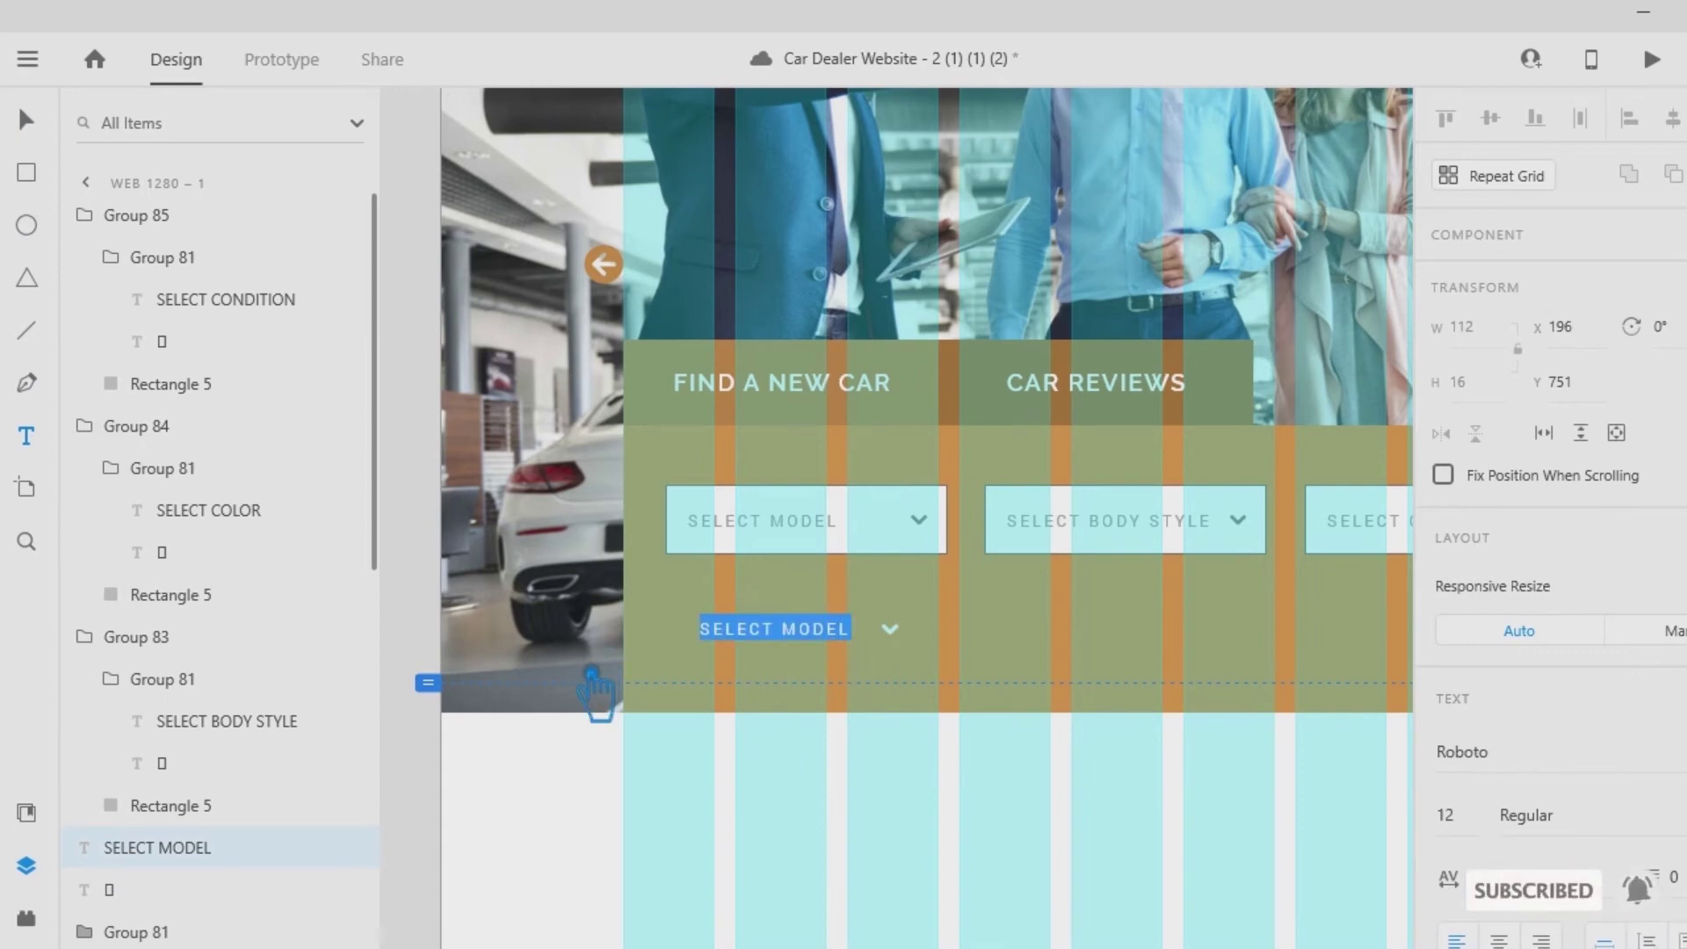
type("bRAND NEW CAR SEARCH")
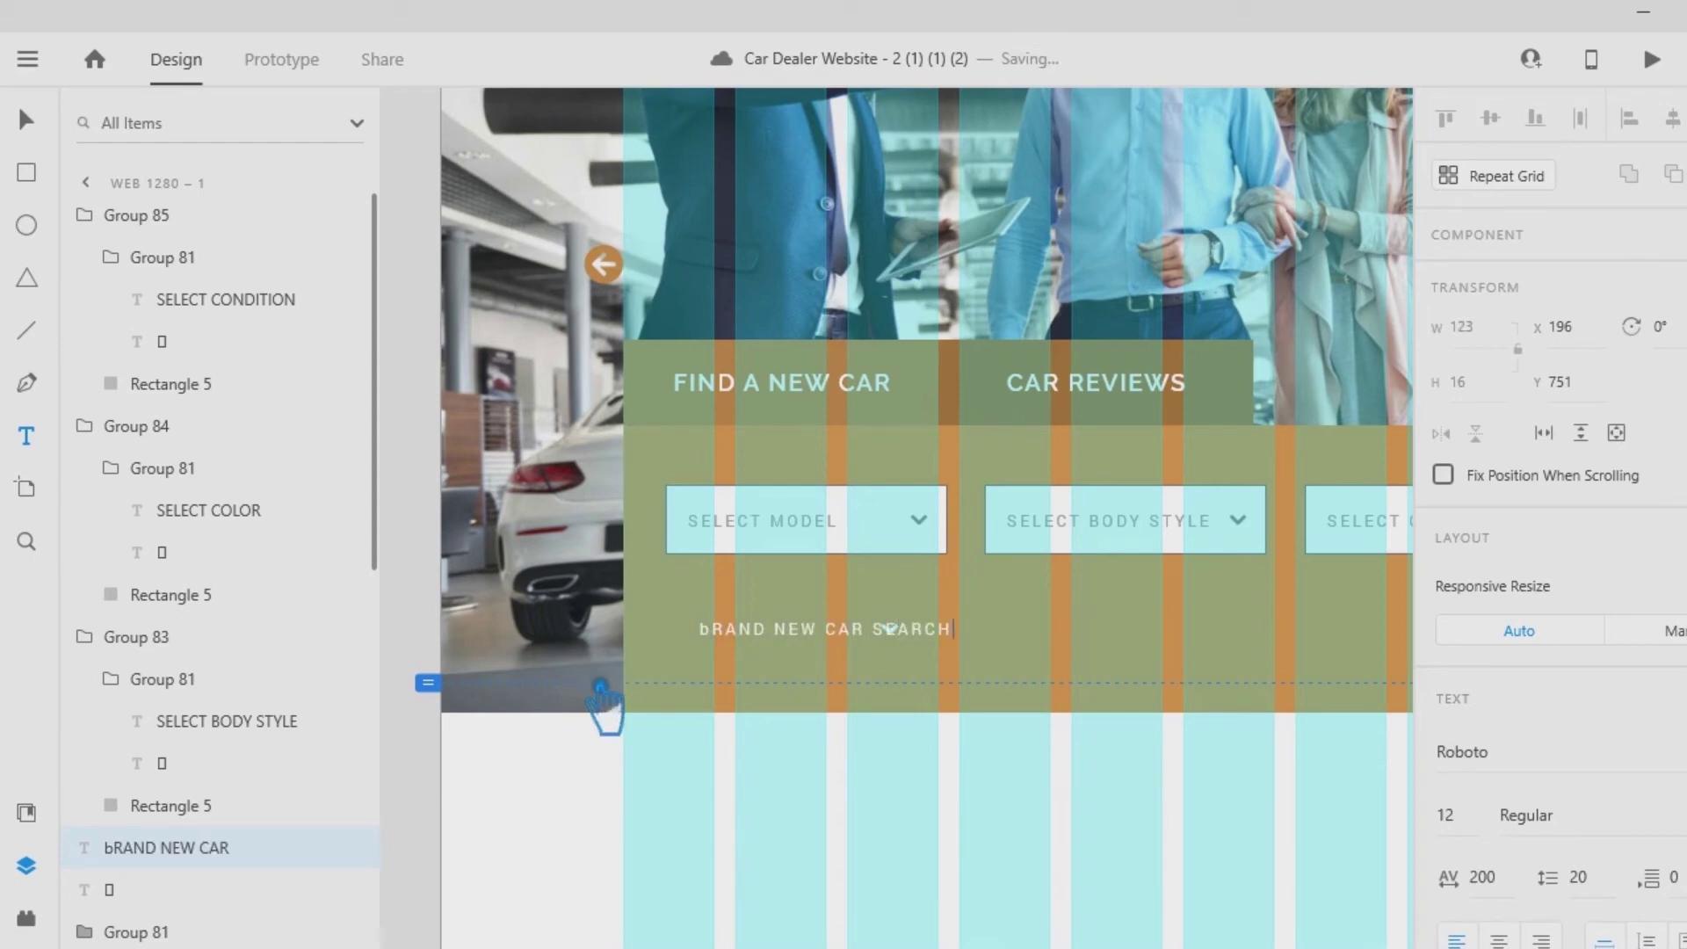
Move the arrow clear of the new text's end and align the text's left edge with the SELECT MODEL label above.
left_click(26, 120)
left_click(864, 729)
left_click_drag(931, 638, 843, 655)
left_click(1011, 722)
left_click(918, 648)
left_click(864, 901)
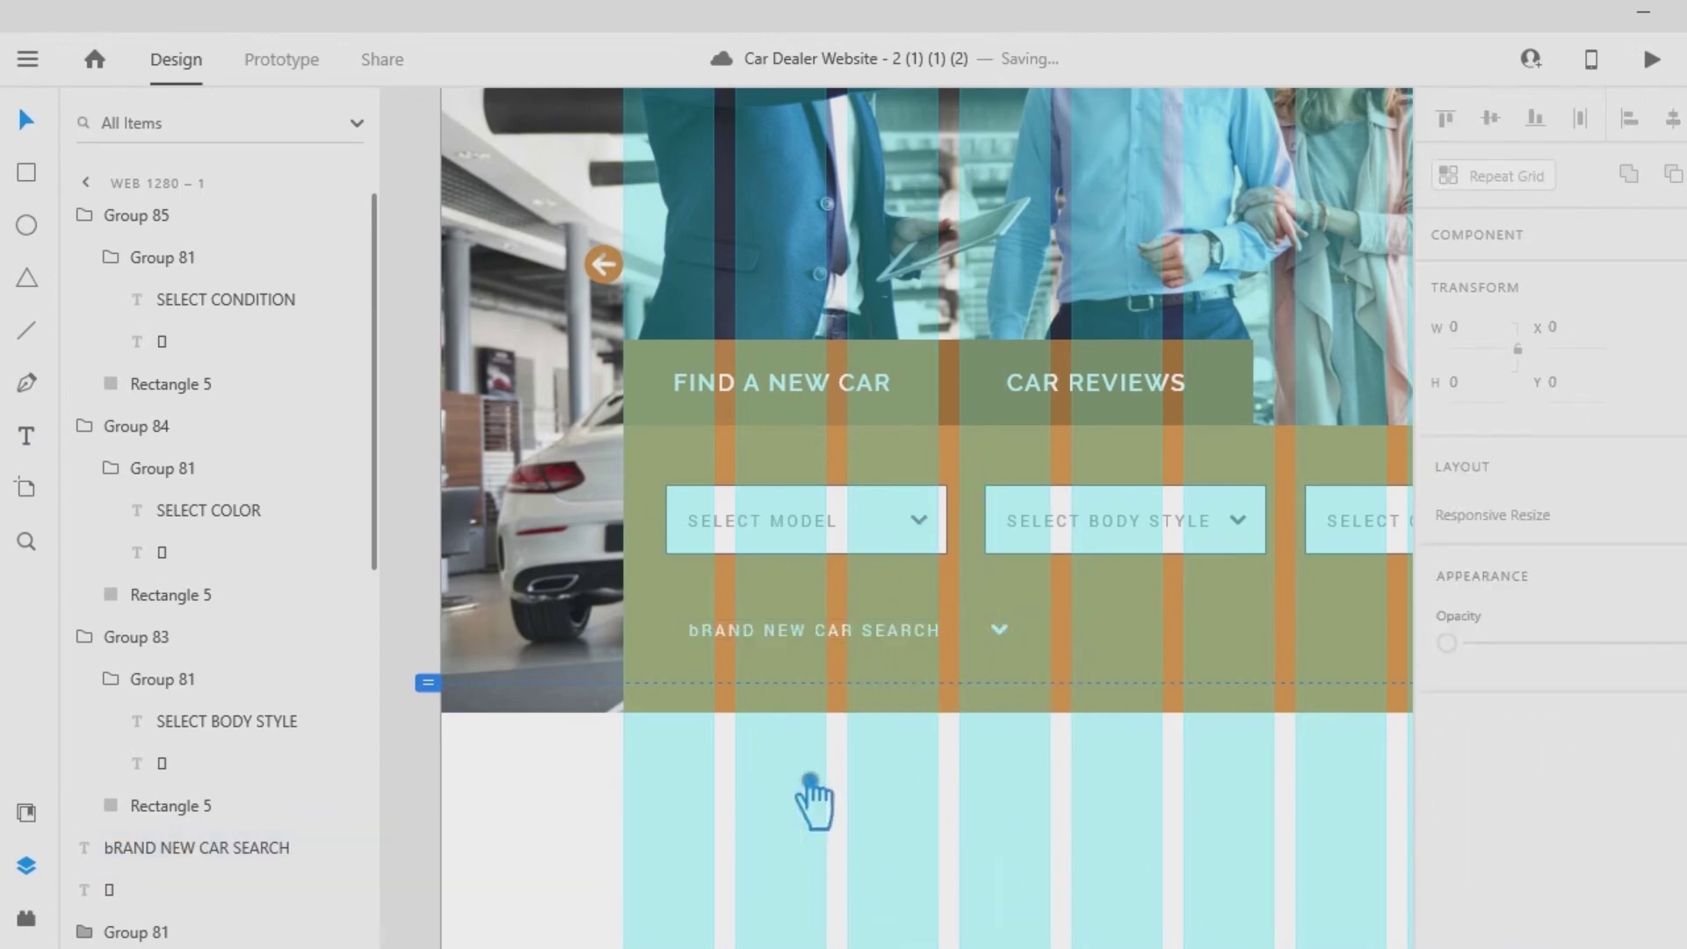
Correct the first letter so the white text reads BRAND NEW CAR SEARCH.
left_click(26, 435)
left_click(721, 638)
left_click(719, 639)
left_click_drag(720, 643, 664, 643)
left_click(33, 130)
Place the arrow just after BRAND NEW CAR SEARCH, align both vertically and group them.
left_click(986, 793)
left_click_drag(1006, 634, 982, 634)
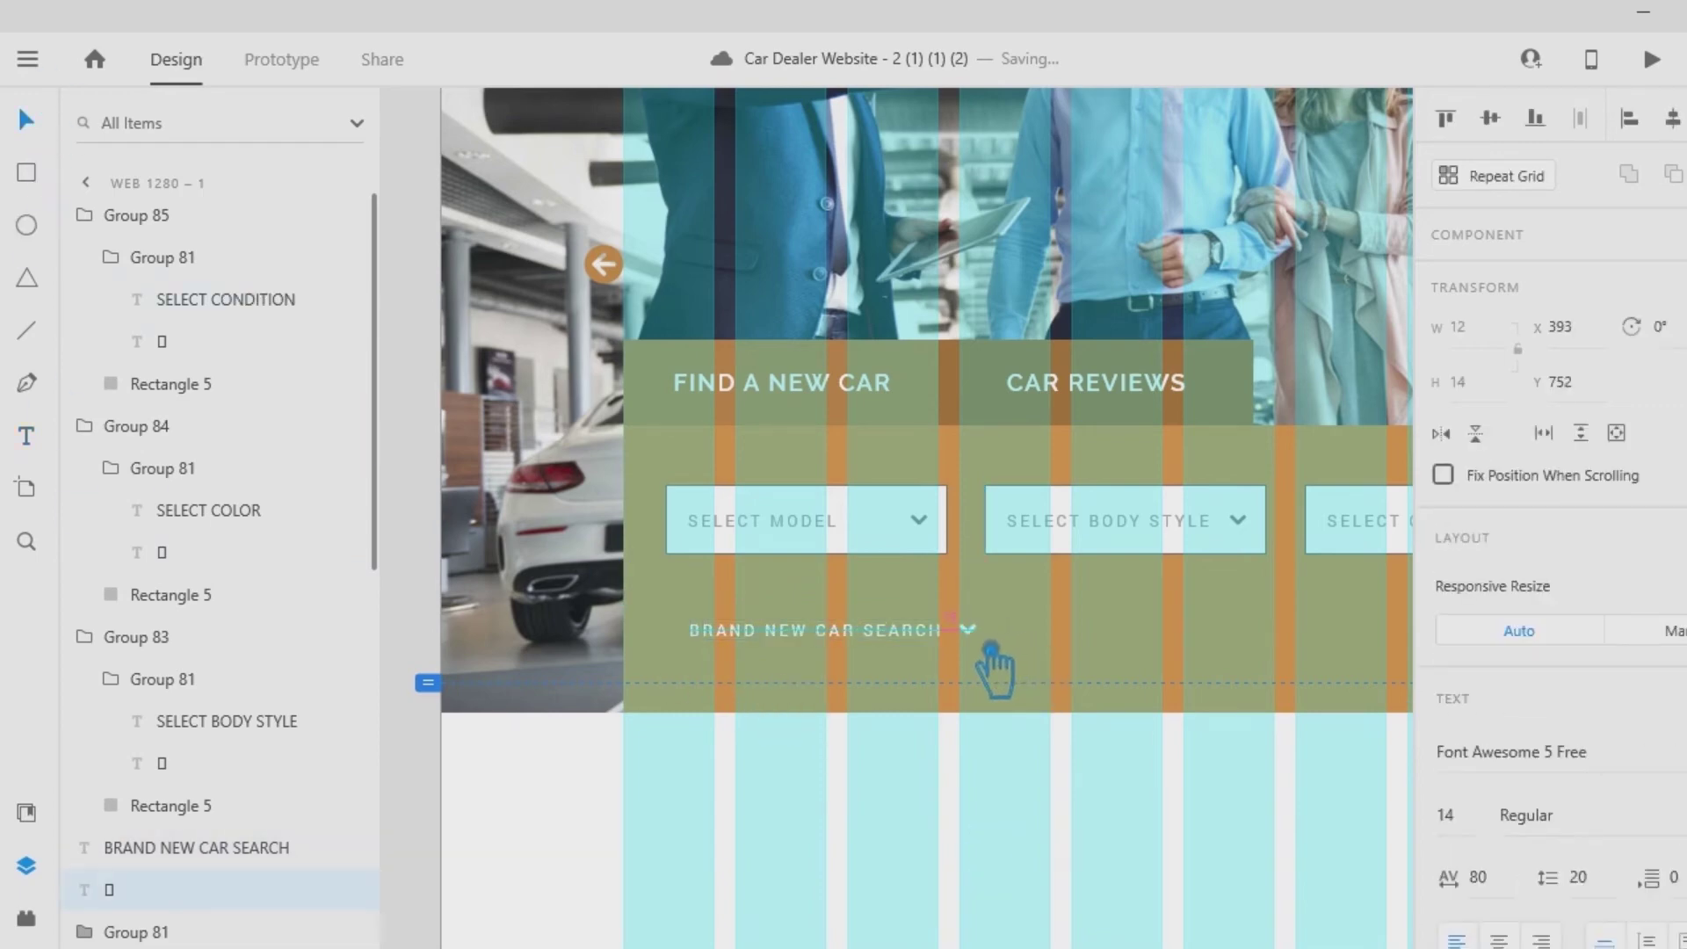
left_click(902, 636, "shift")
left_click(1501, 119)
key("ctrl+g")
left_click(1139, 831)
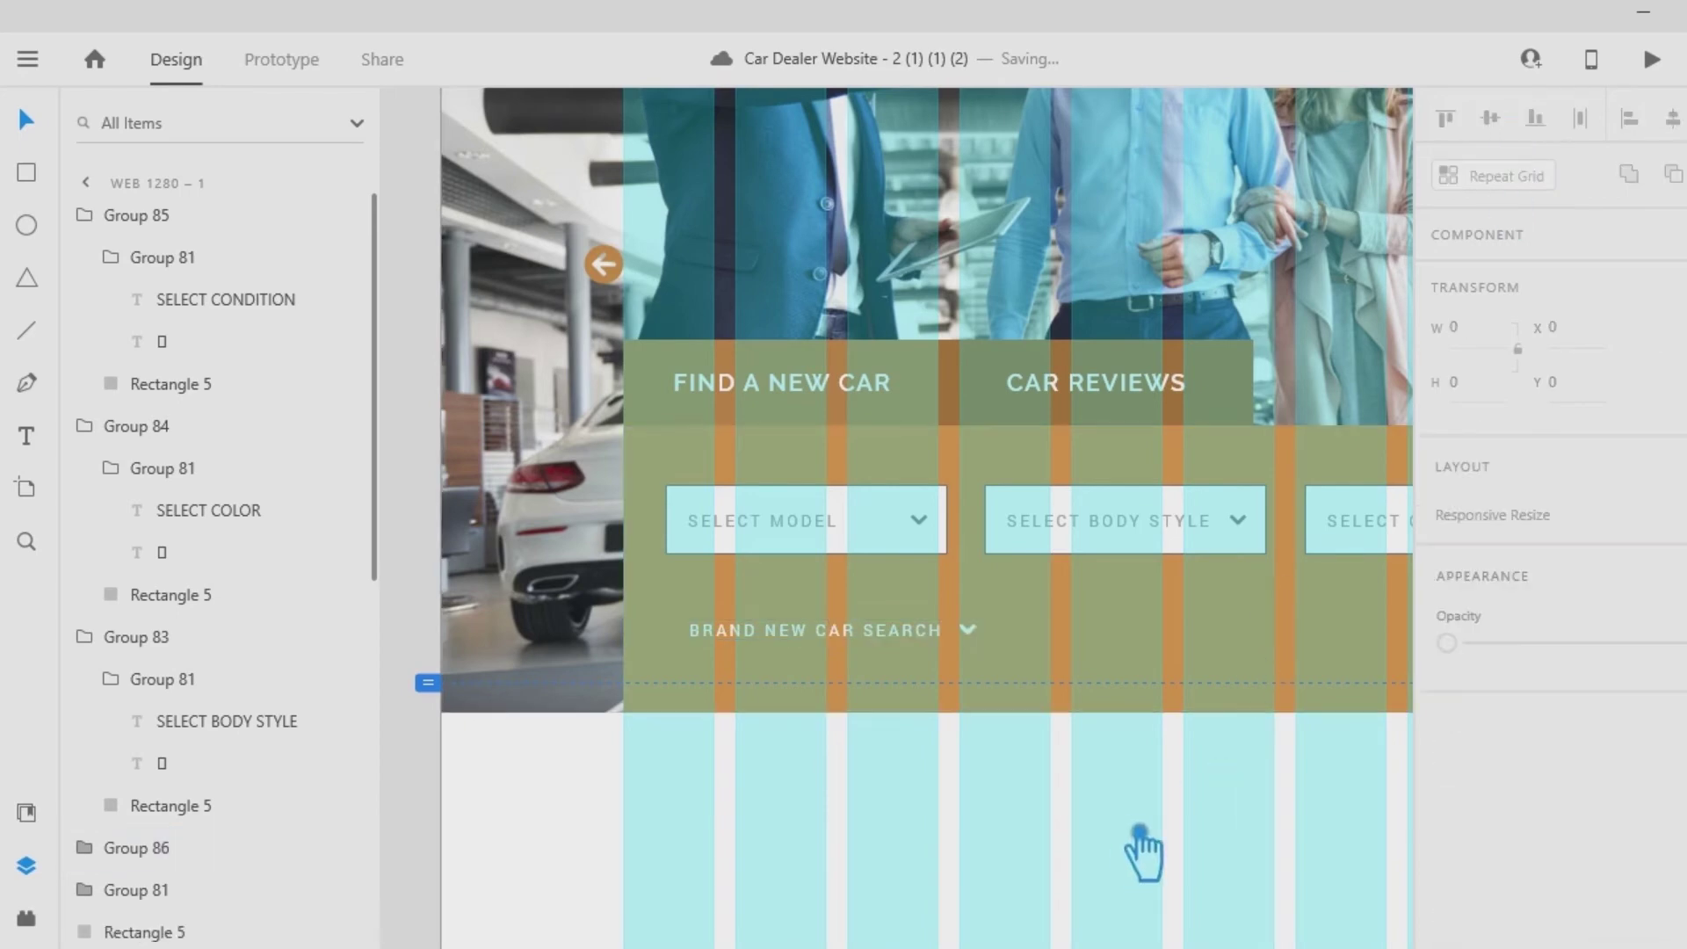
Ungroup the header navigation group and its nested icon group to free the search icon.
scroll(1134, 832, "right", 10)
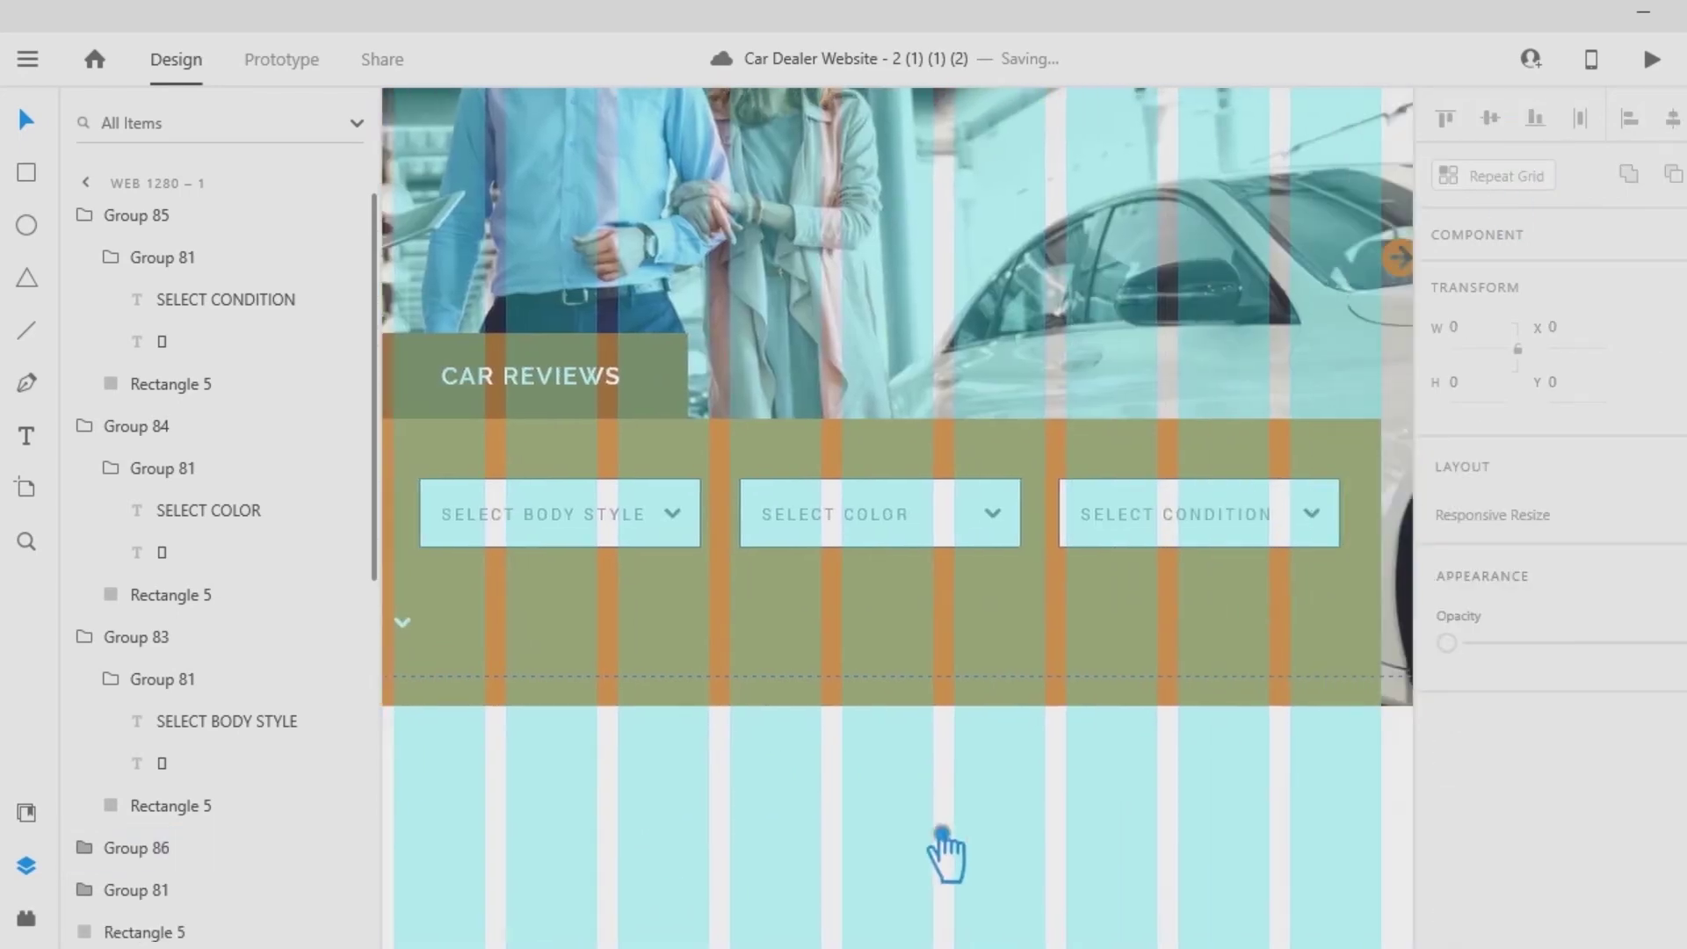
key("ctrl+minus")
left_click_drag(922, 660, 1012, 714)
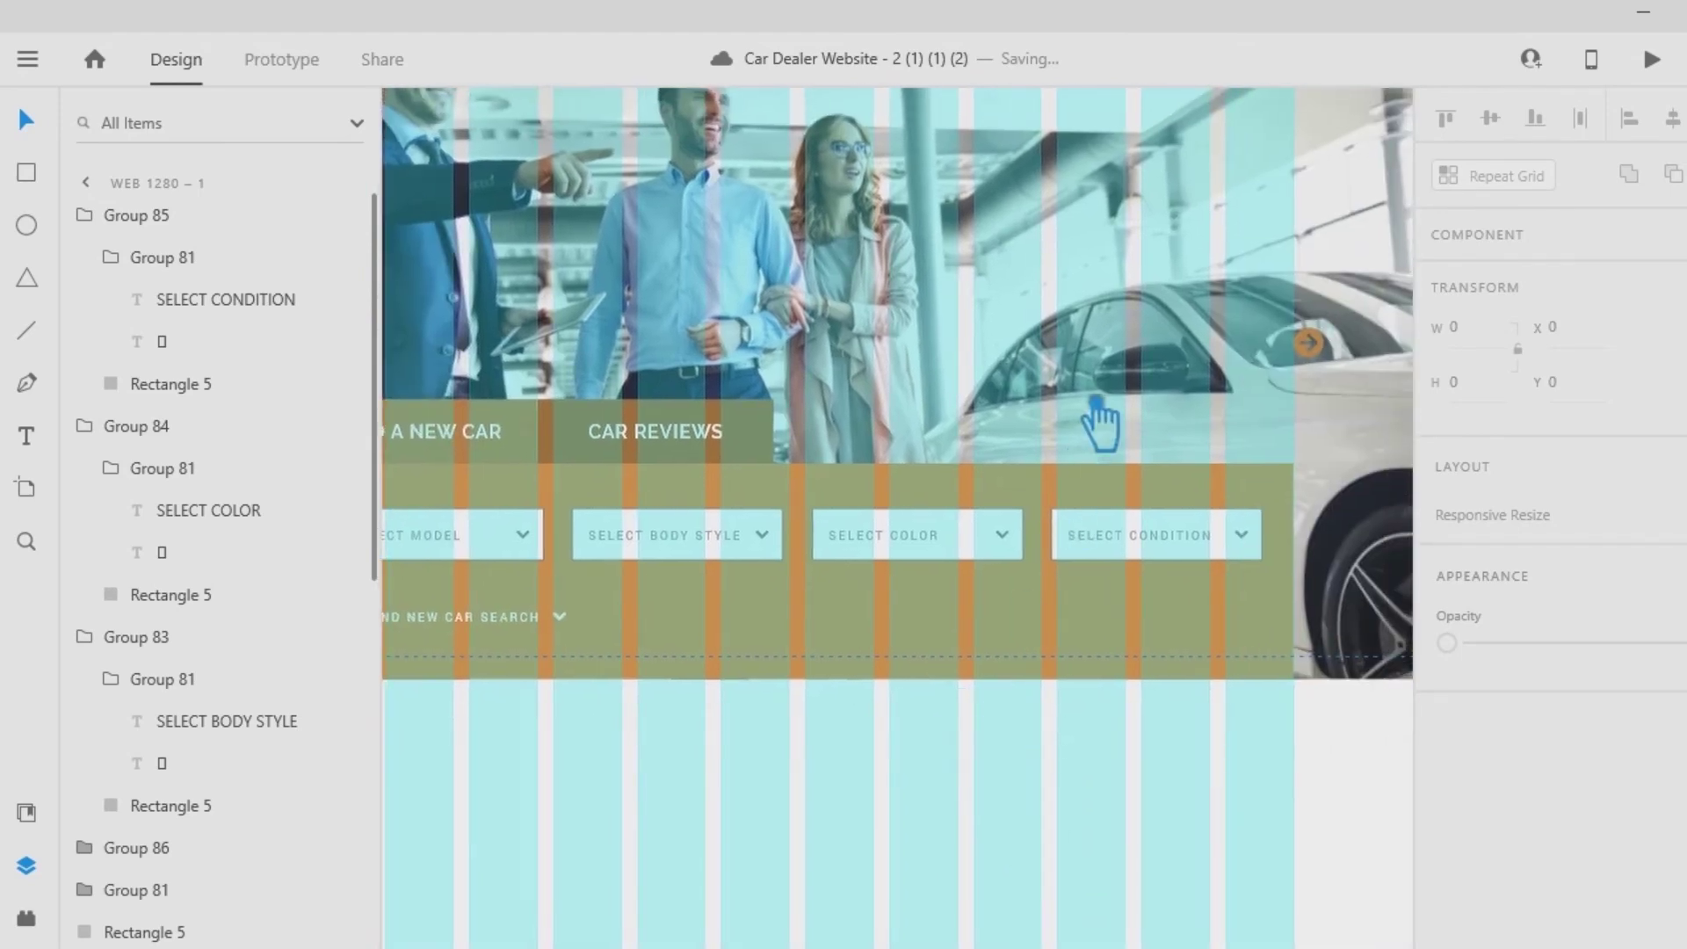
scroll(1099, 351, "up", 10)
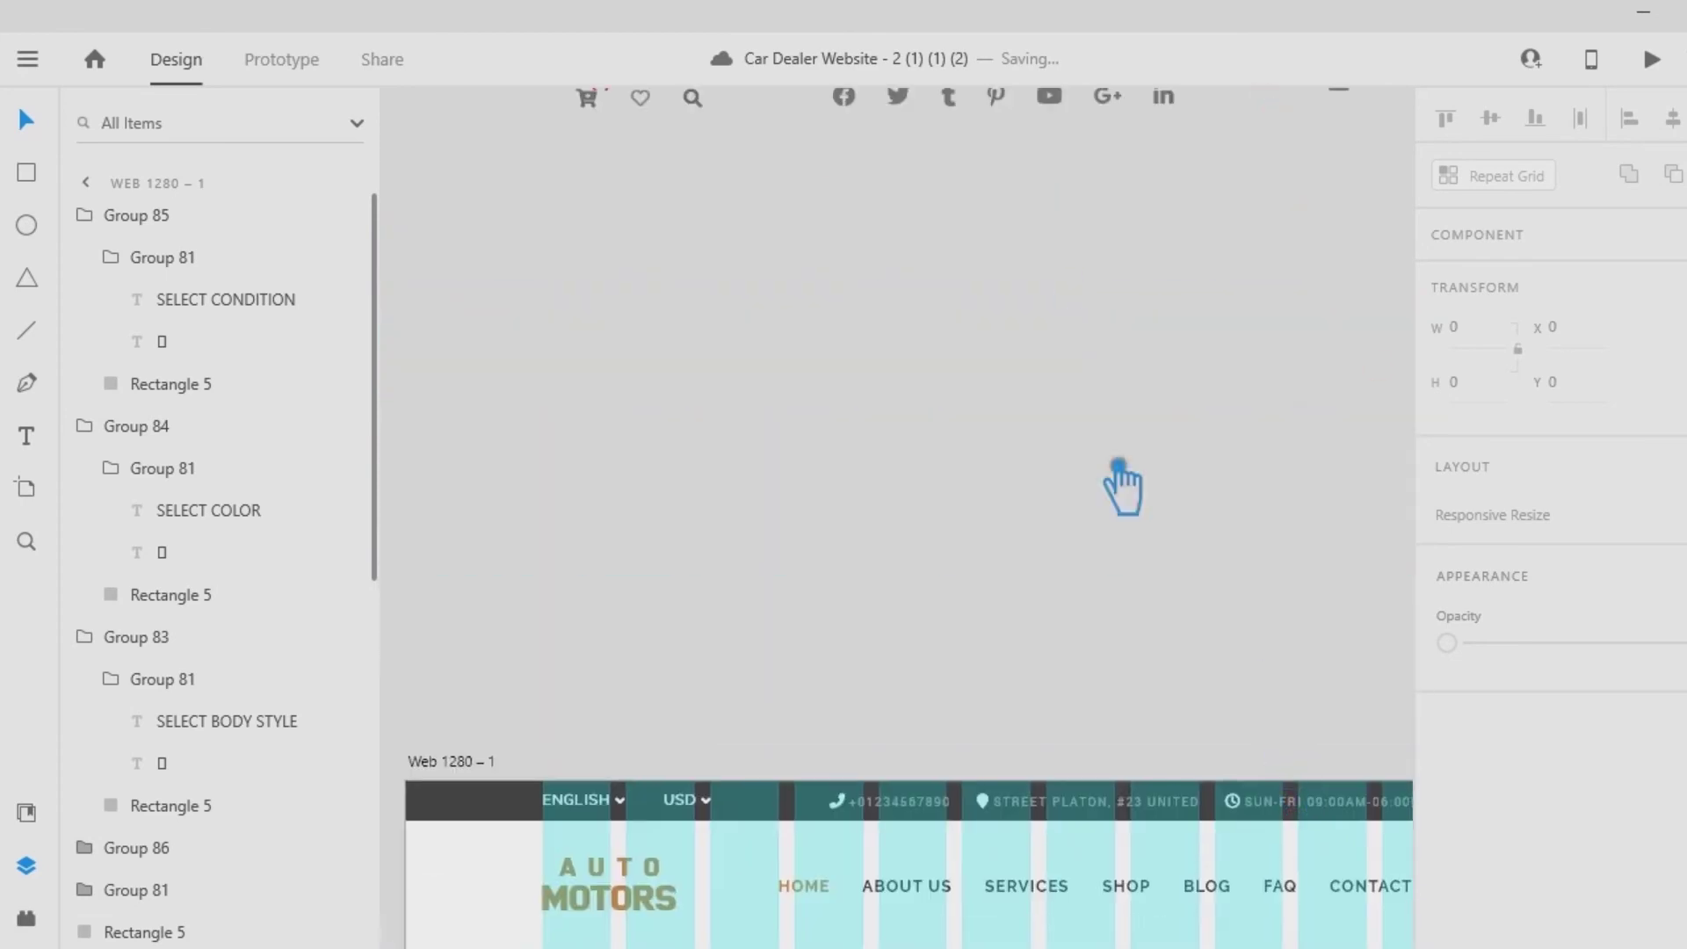
left_click_drag(1118, 467, 1176, 592)
right_click(1200, 173)
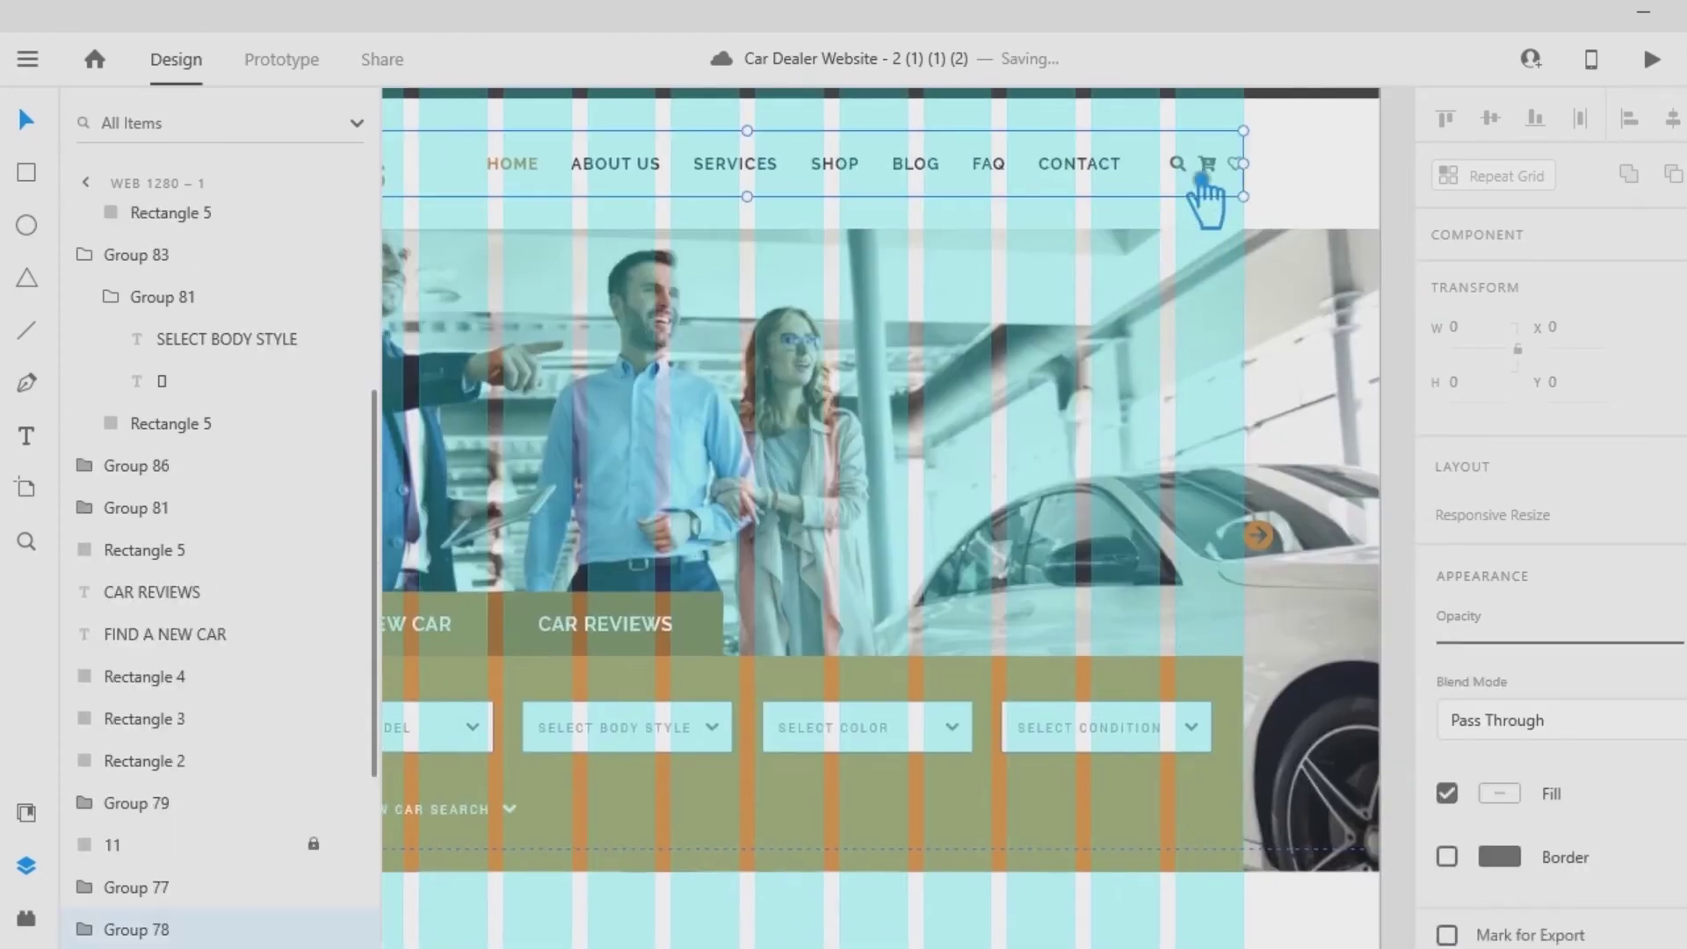
left_click(1295, 543)
left_click(1201, 171)
right_click(1200, 172)
left_click(1288, 540)
left_click(1307, 348)
Place a copy of the header's search icon in the empty area below the search panel, at about X 956, Y 960.
left_click_drag(1186, 171, 985, 934)
left_click_drag(1169, 927, 1329, 729)
left_click(1277, 772)
left_click_drag(1152, 760, 1010, 857)
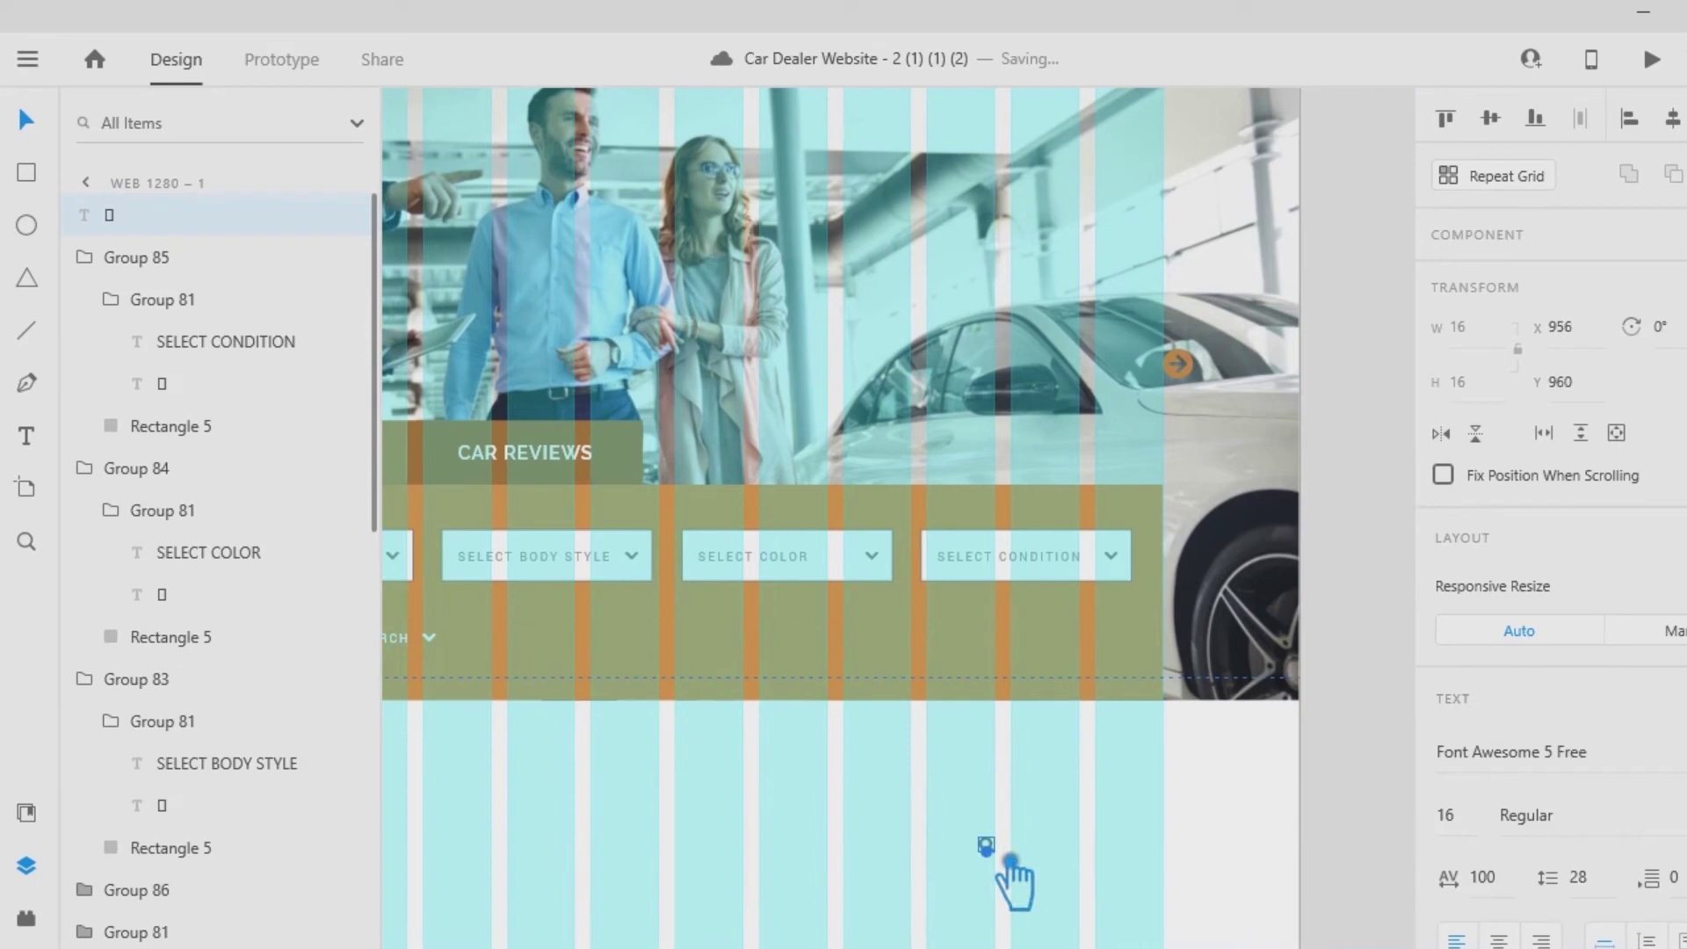
Duplicate the SELECT CONDITION dropdown directly below itself at Y 725 and ungroup the copy completely.
left_click(1055, 567)
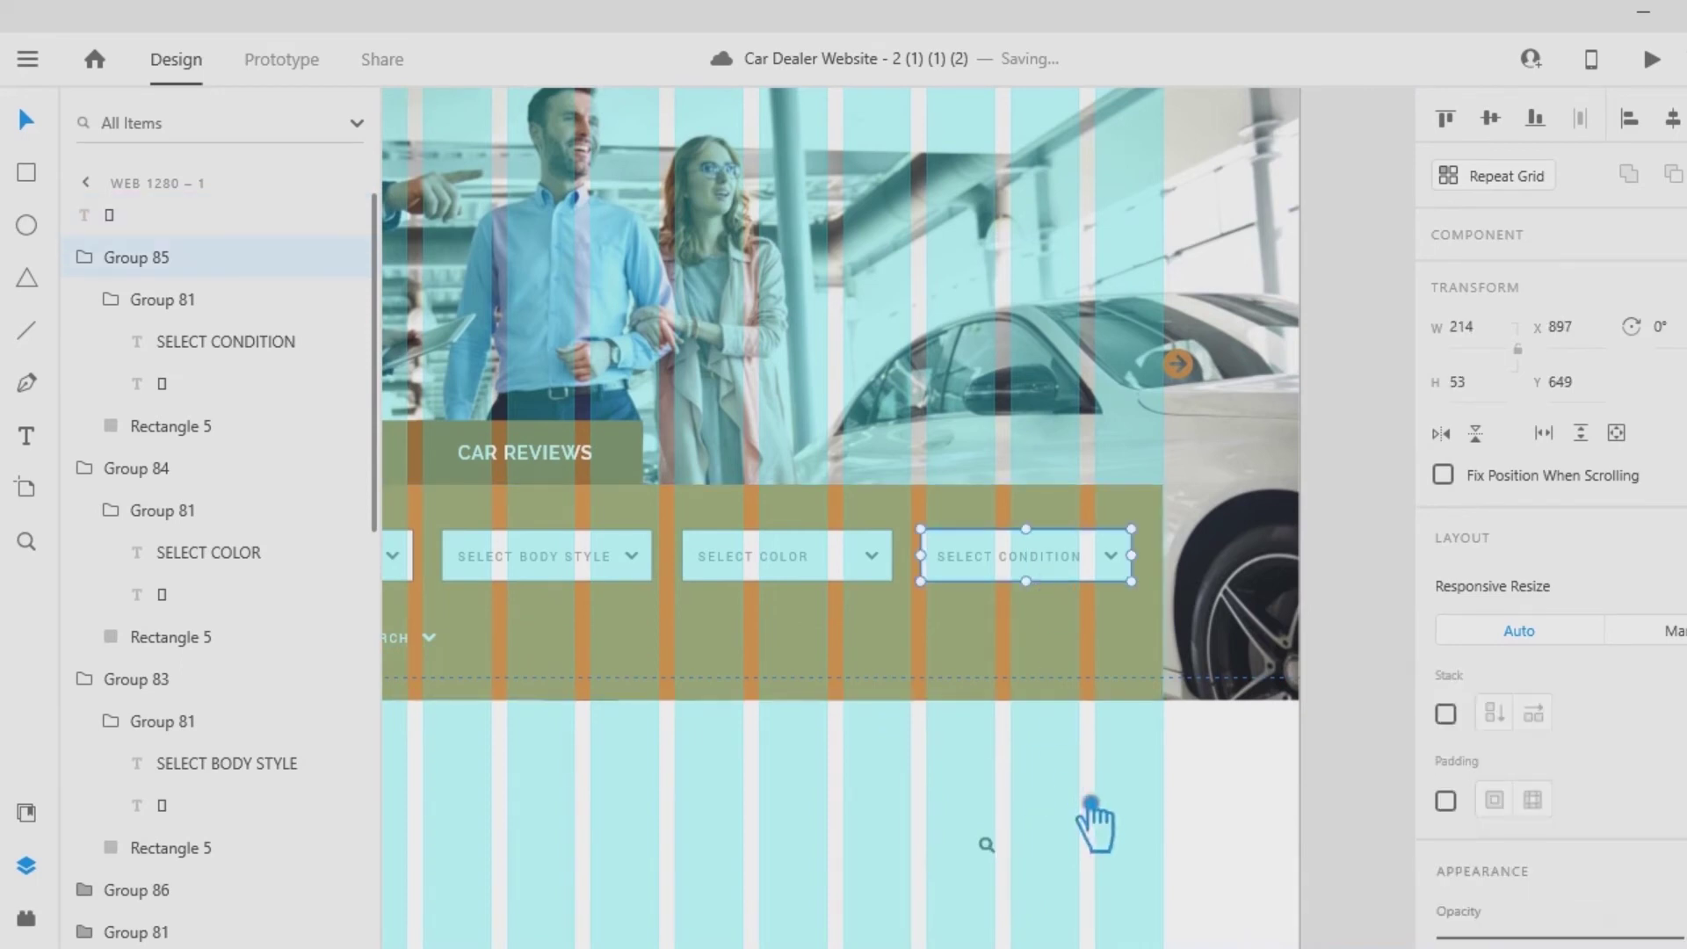
left_click_drag(1028, 562, 1038, 647)
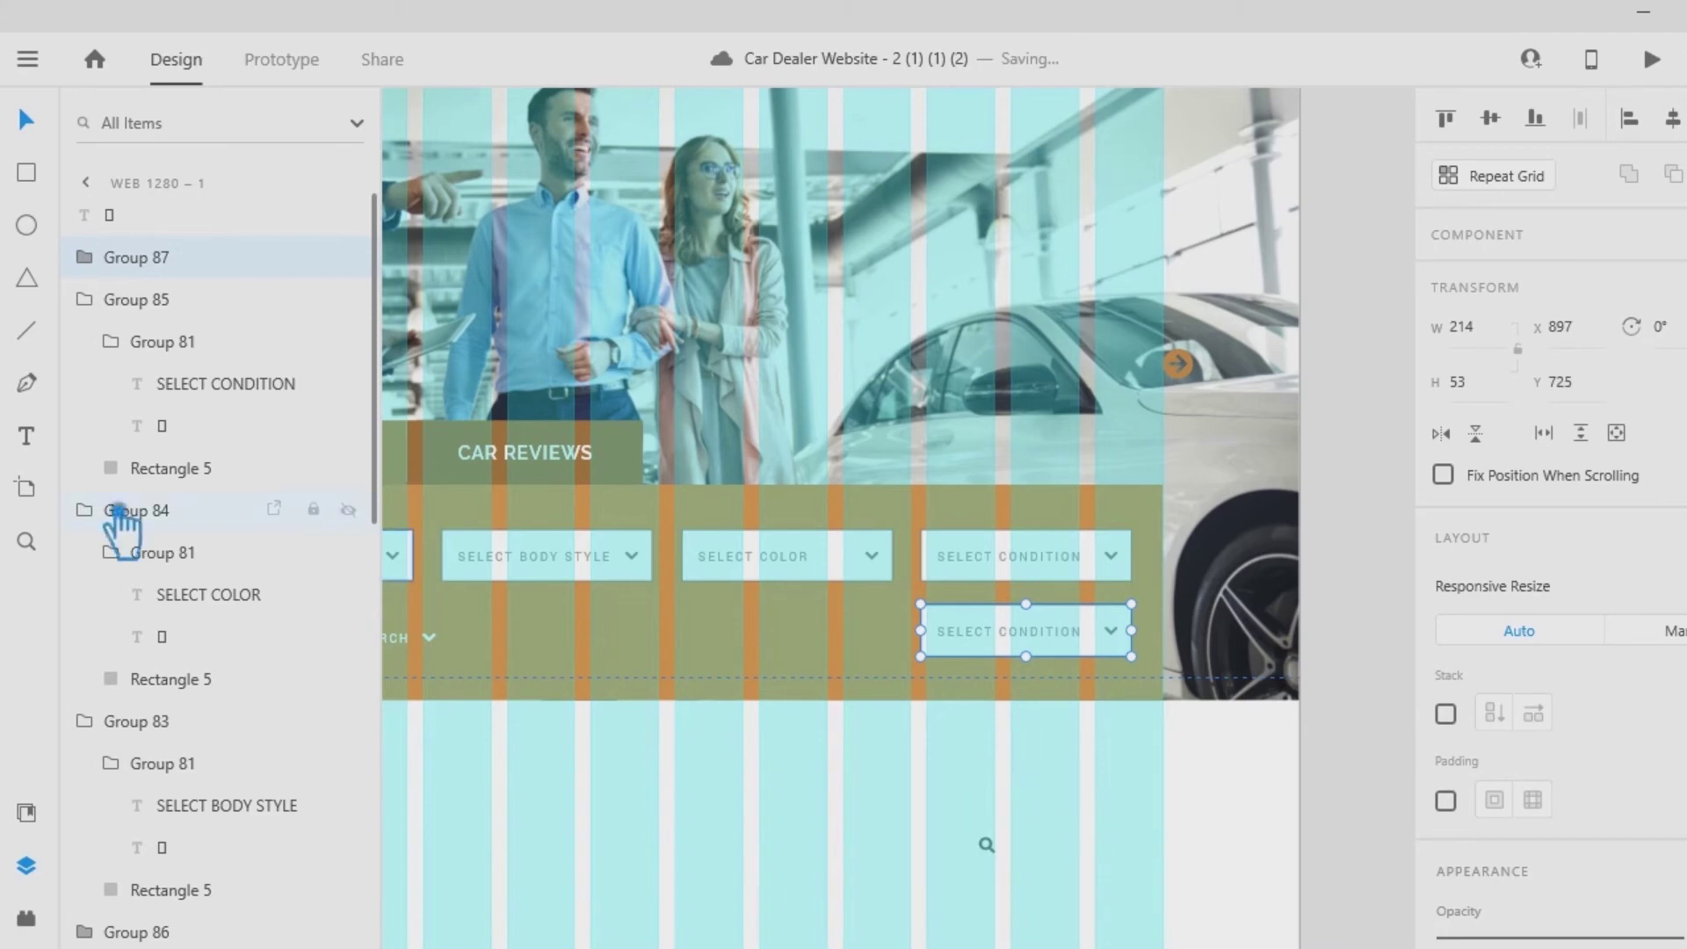
right_click(1066, 659)
left_click(1130, 536)
left_click(1061, 668)
right_click(1061, 649)
left_click(1168, 539)
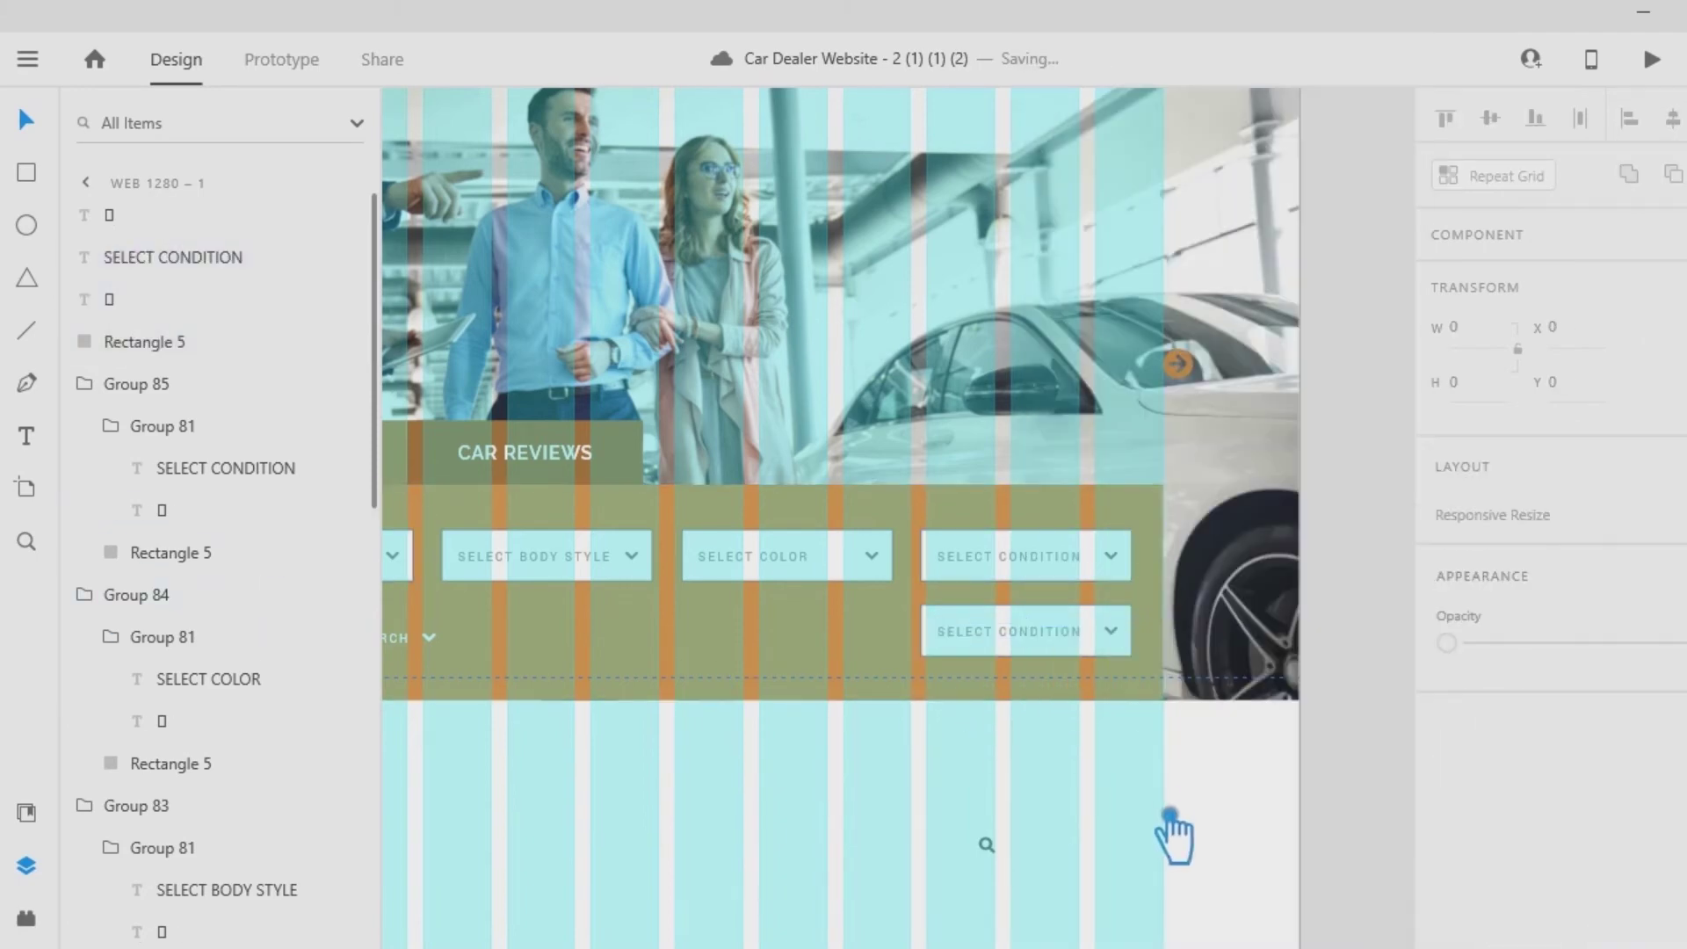
Change the duplicated dropdown's text to SEARCH.
left_click(35, 439)
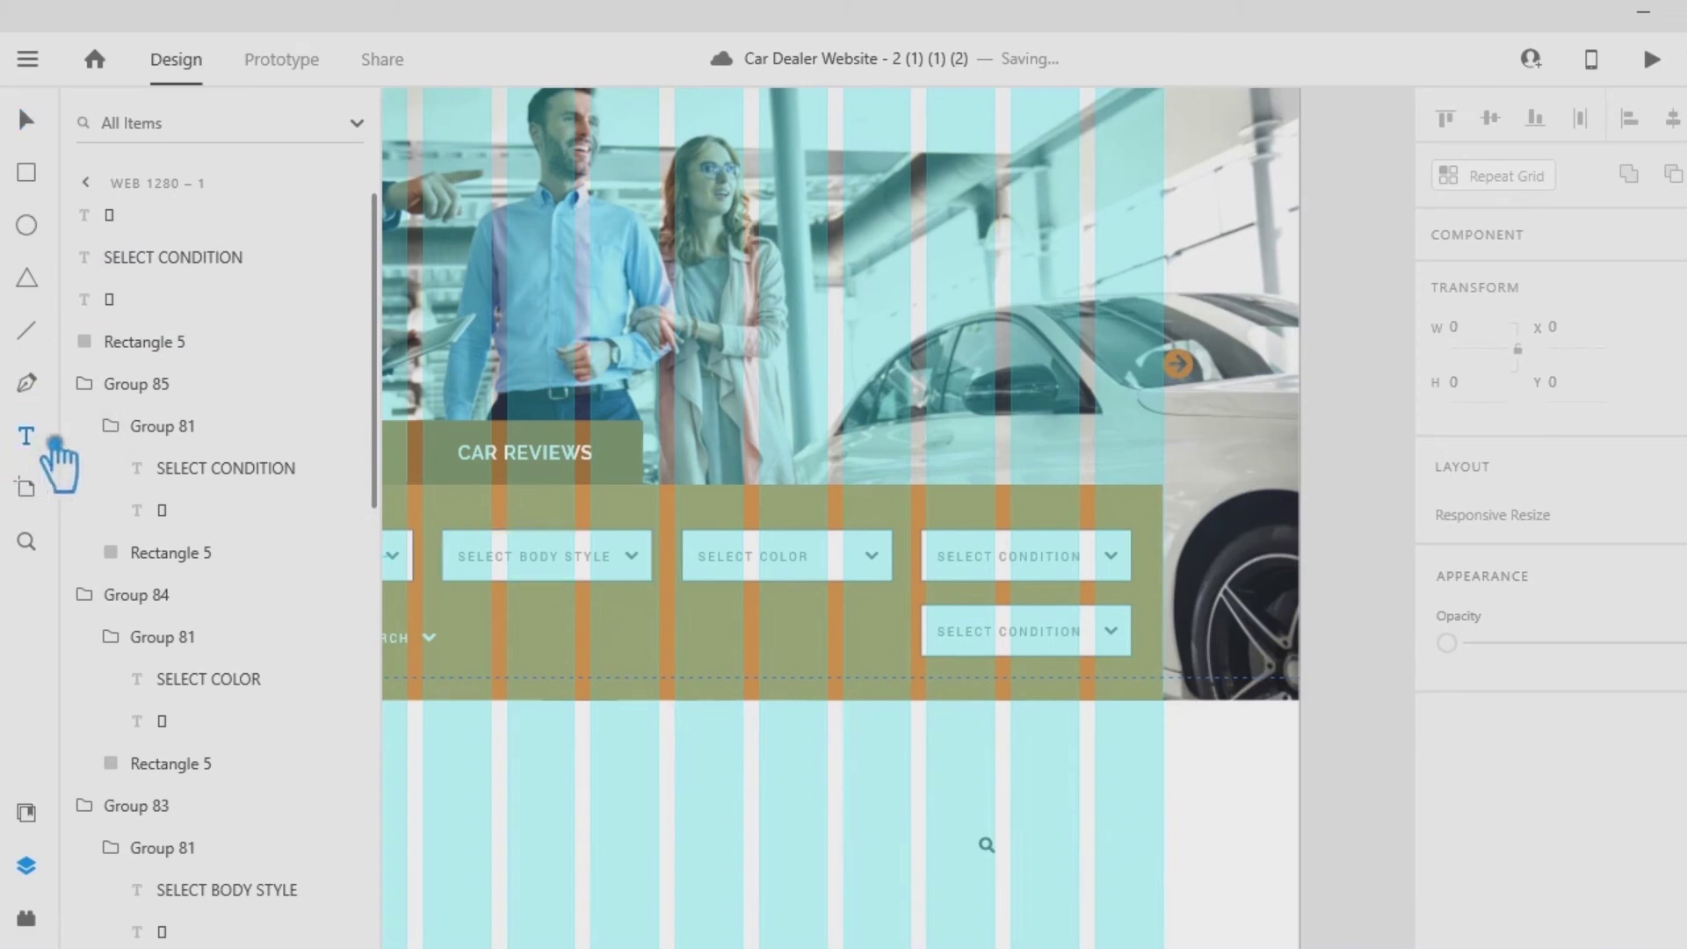
triple_click(1076, 642)
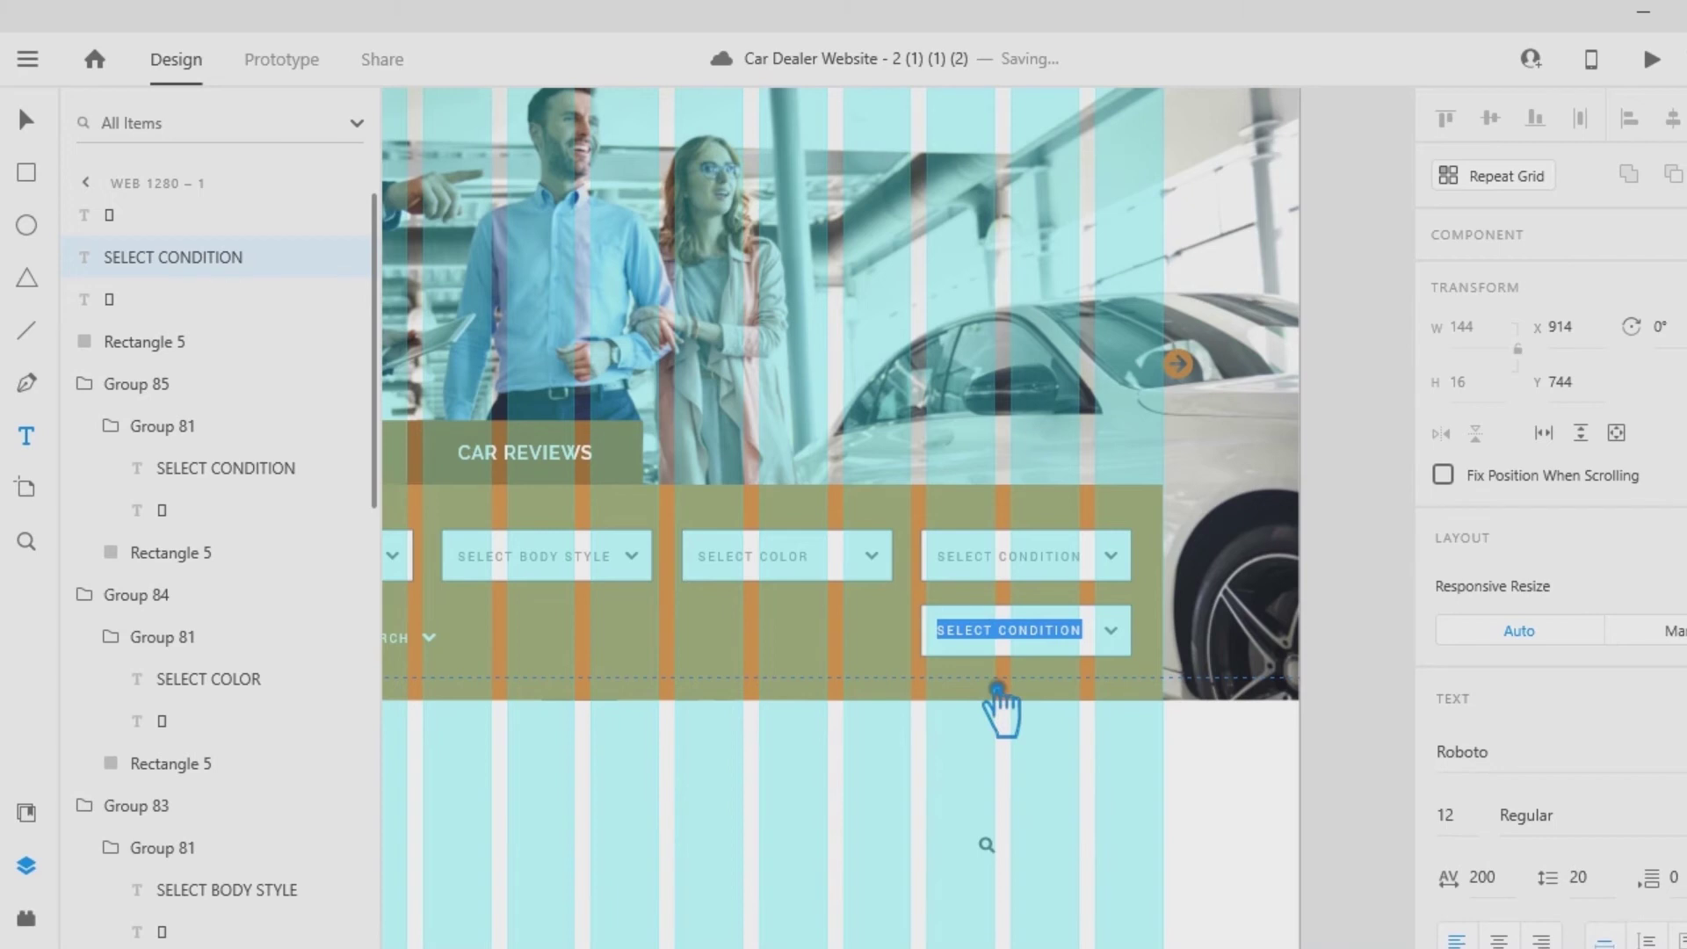
type("SEARCH")
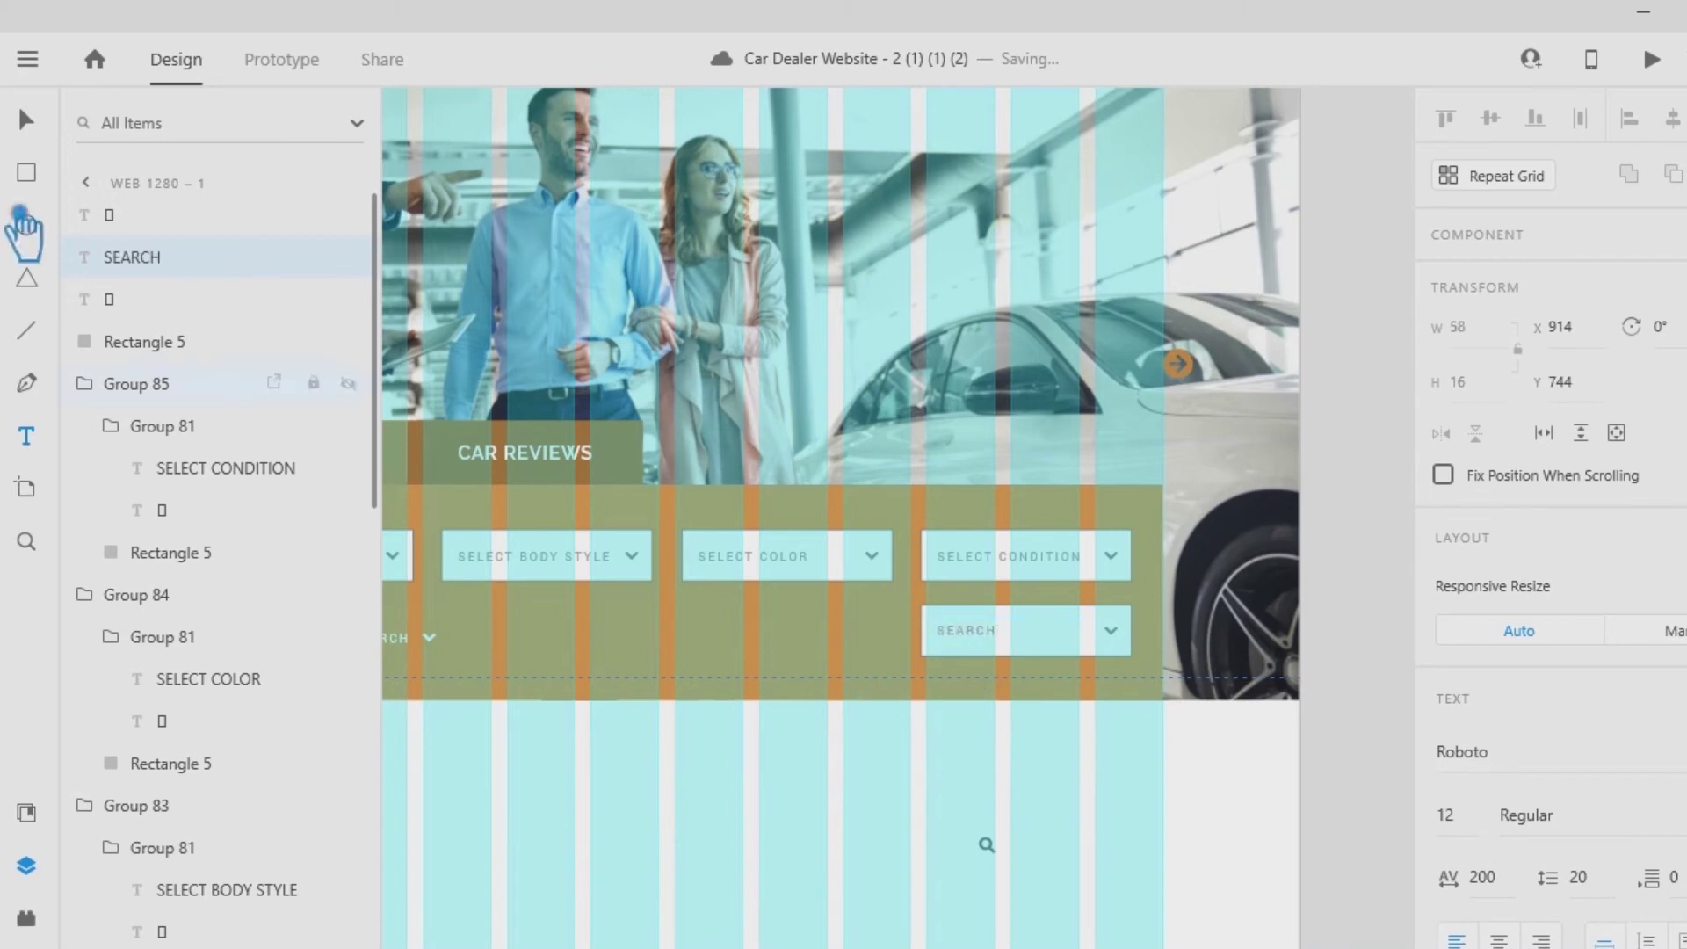
Delete the arrow from the SEARCH field and move the magnifier icon into it.
left_click(26, 120)
left_click(1111, 632)
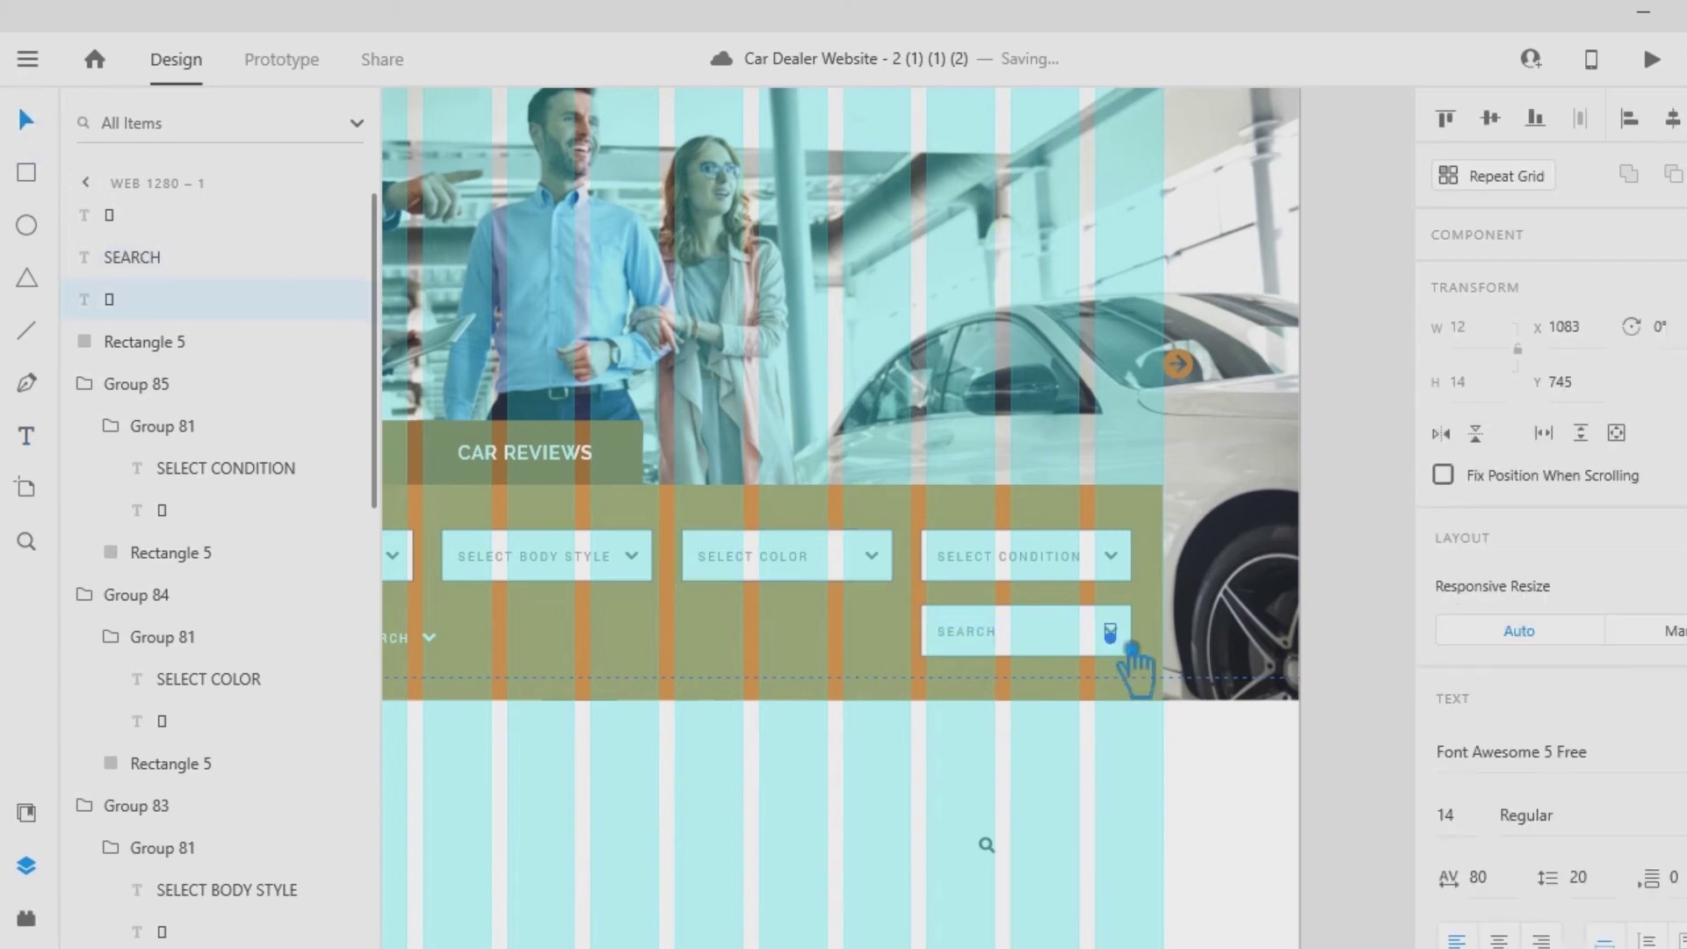
key("Delete")
left_click_drag(1006, 847, 1098, 648)
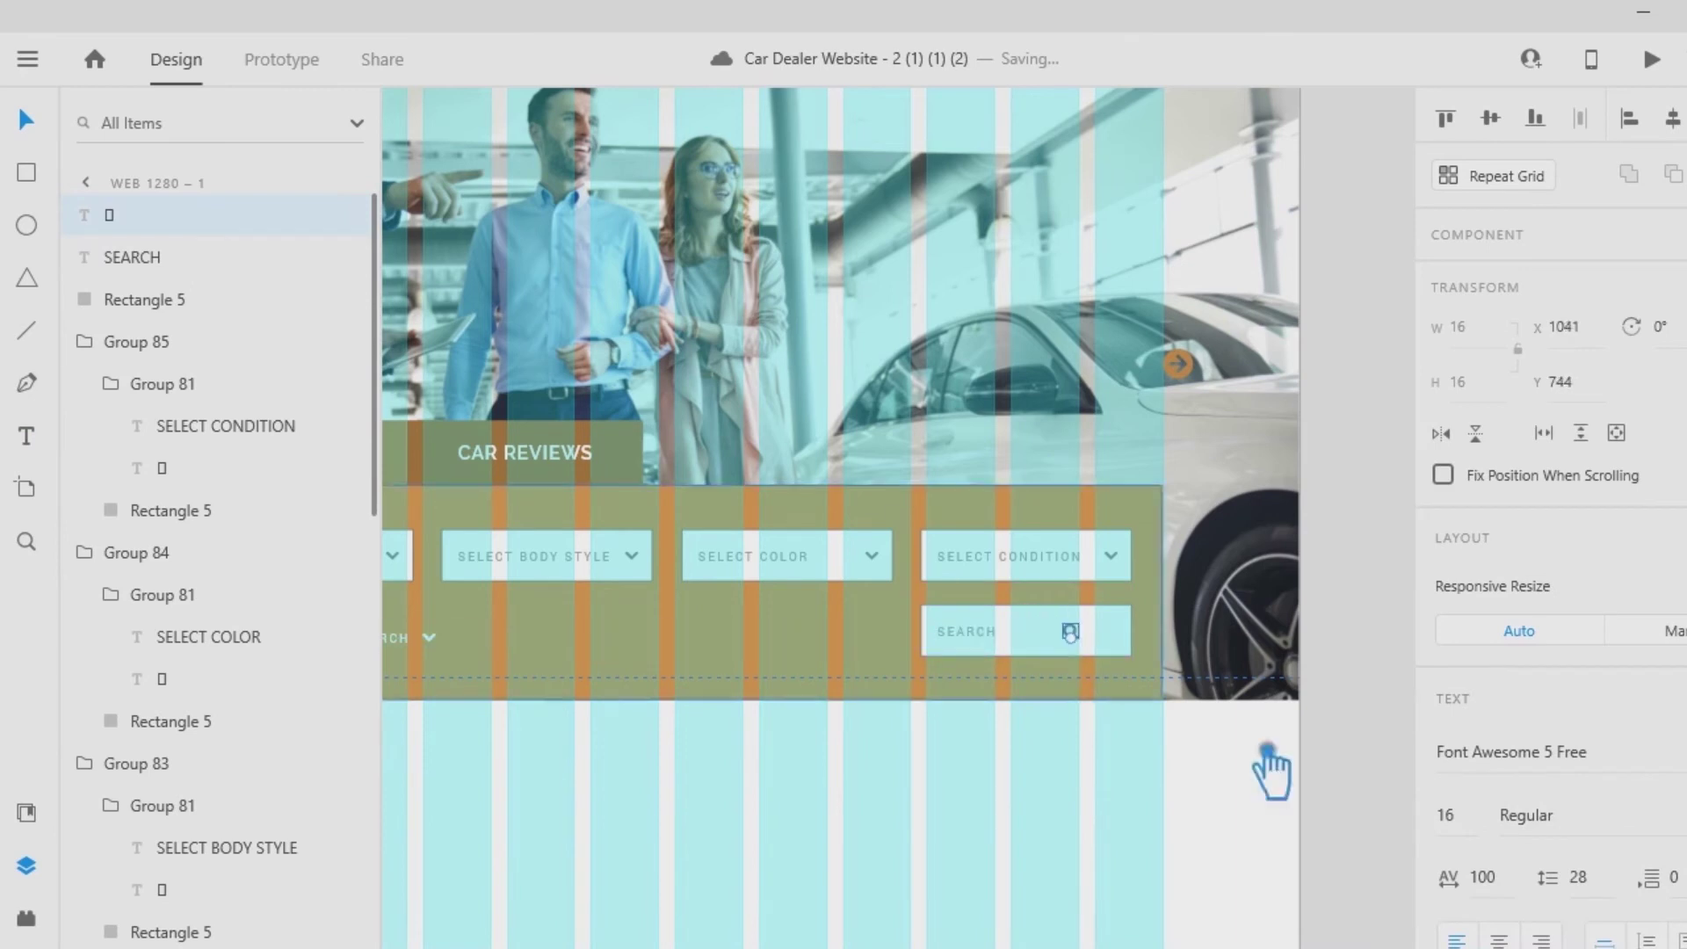
Move the SEARCH text beside the magnifier icon and narrow the button rectangle from its left edge.
left_click_drag(990, 648, 1047, 663)
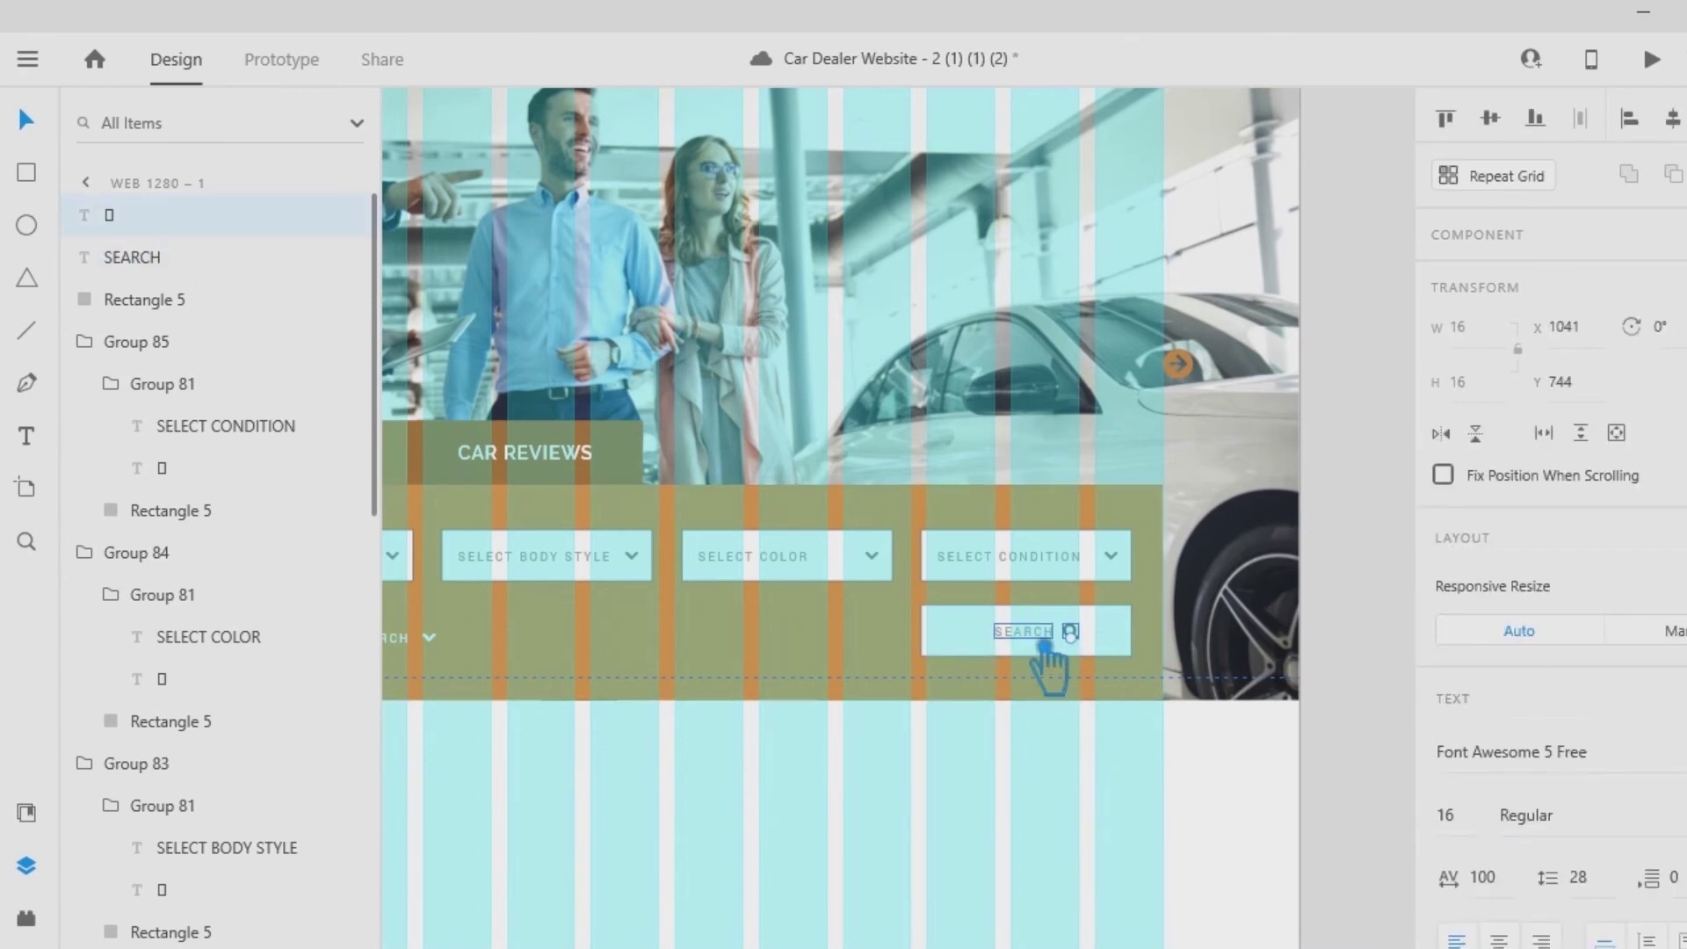
left_click(1048, 649)
left_click_drag(1052, 639, 1026, 640)
left_click(989, 649)
left_click_drag(922, 631, 1048, 648)
left_click(1050, 798)
Set the SEARCH text's font weight to Bold.
left_click(1098, 733)
left_click(1024, 813)
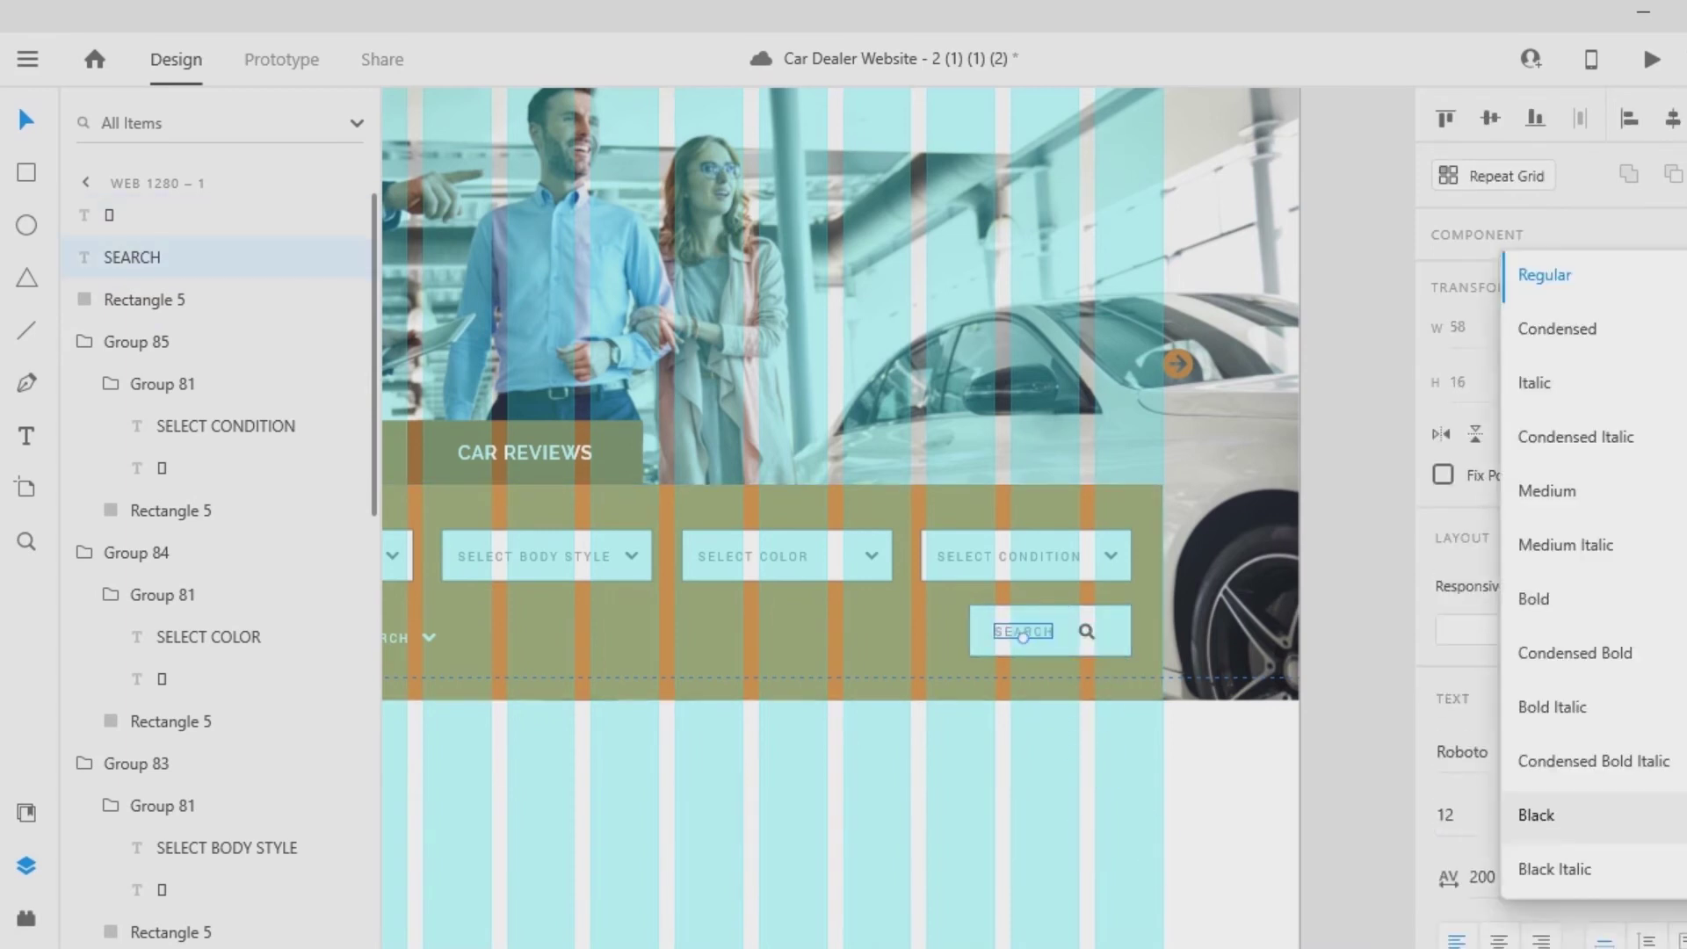
left_click(1582, 595)
left_click(1092, 786)
Narrow the search button further to a left edge at X 972 and tighten the SEARCH text and icon spacing.
left_click(1092, 636)
left_click(999, 798)
left_click_drag(1093, 636, 1024, 643)
left_click(1096, 849)
left_click(1046, 850)
Group the SEARCH text with the magnifier icon and centre the group on the button rectangle.
left_click(995, 643)
left_click(1093, 643)
left_click(1127, 641, "shift")
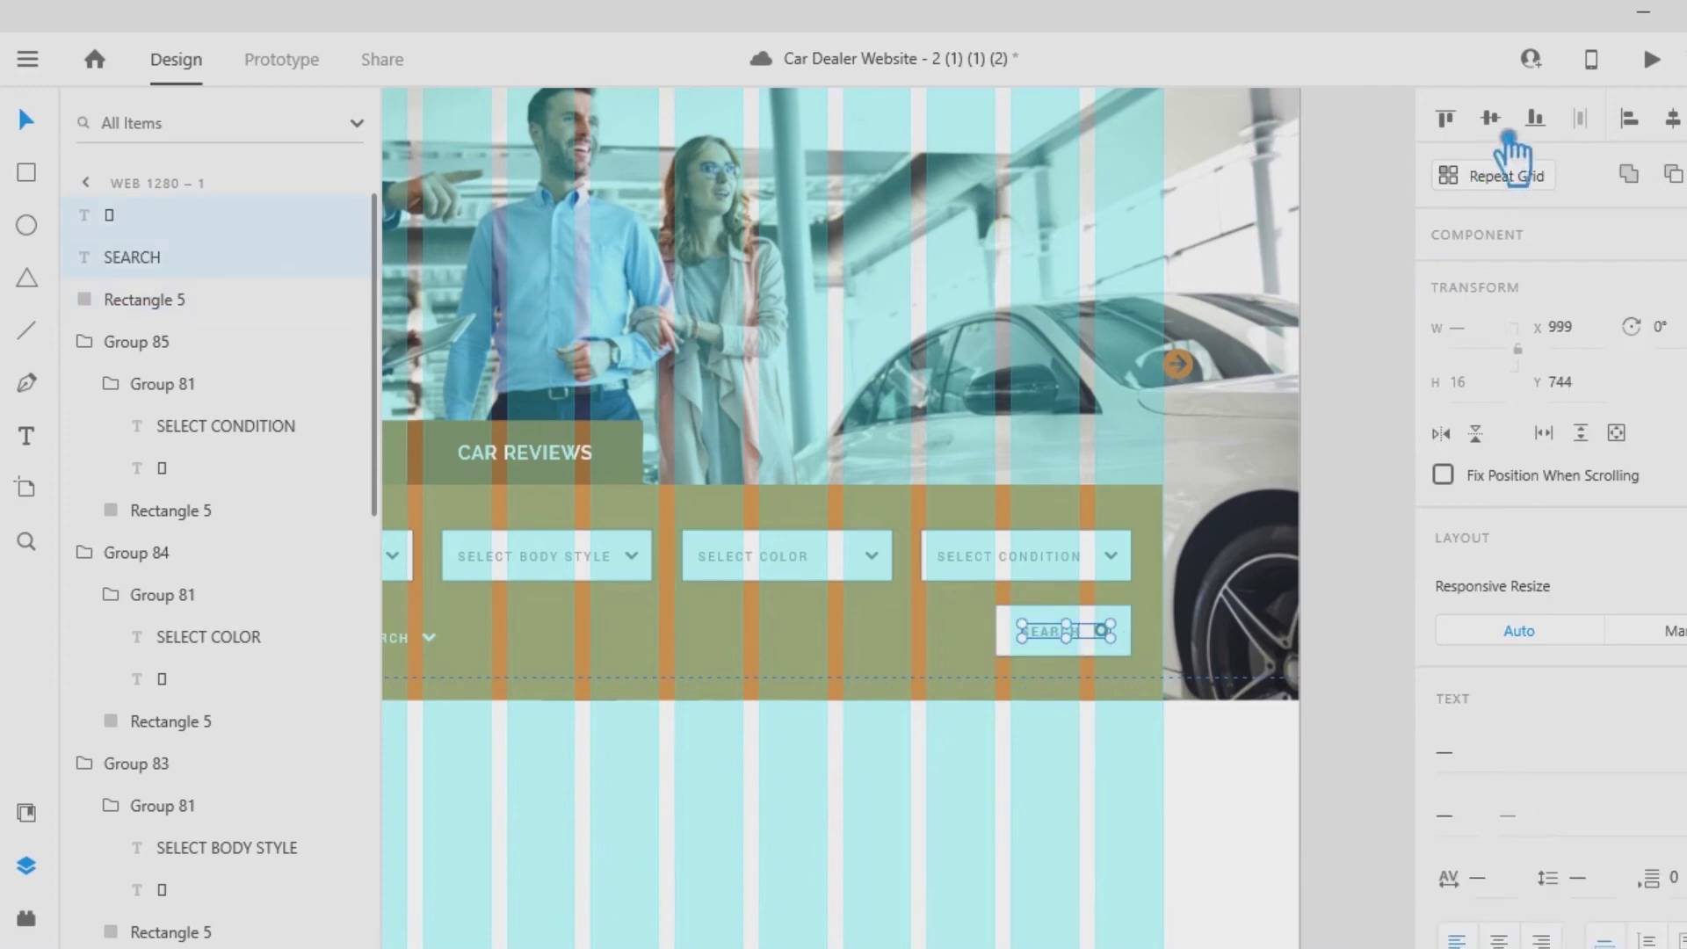
key("ctrl+g")
left_click(1130, 654, "shift")
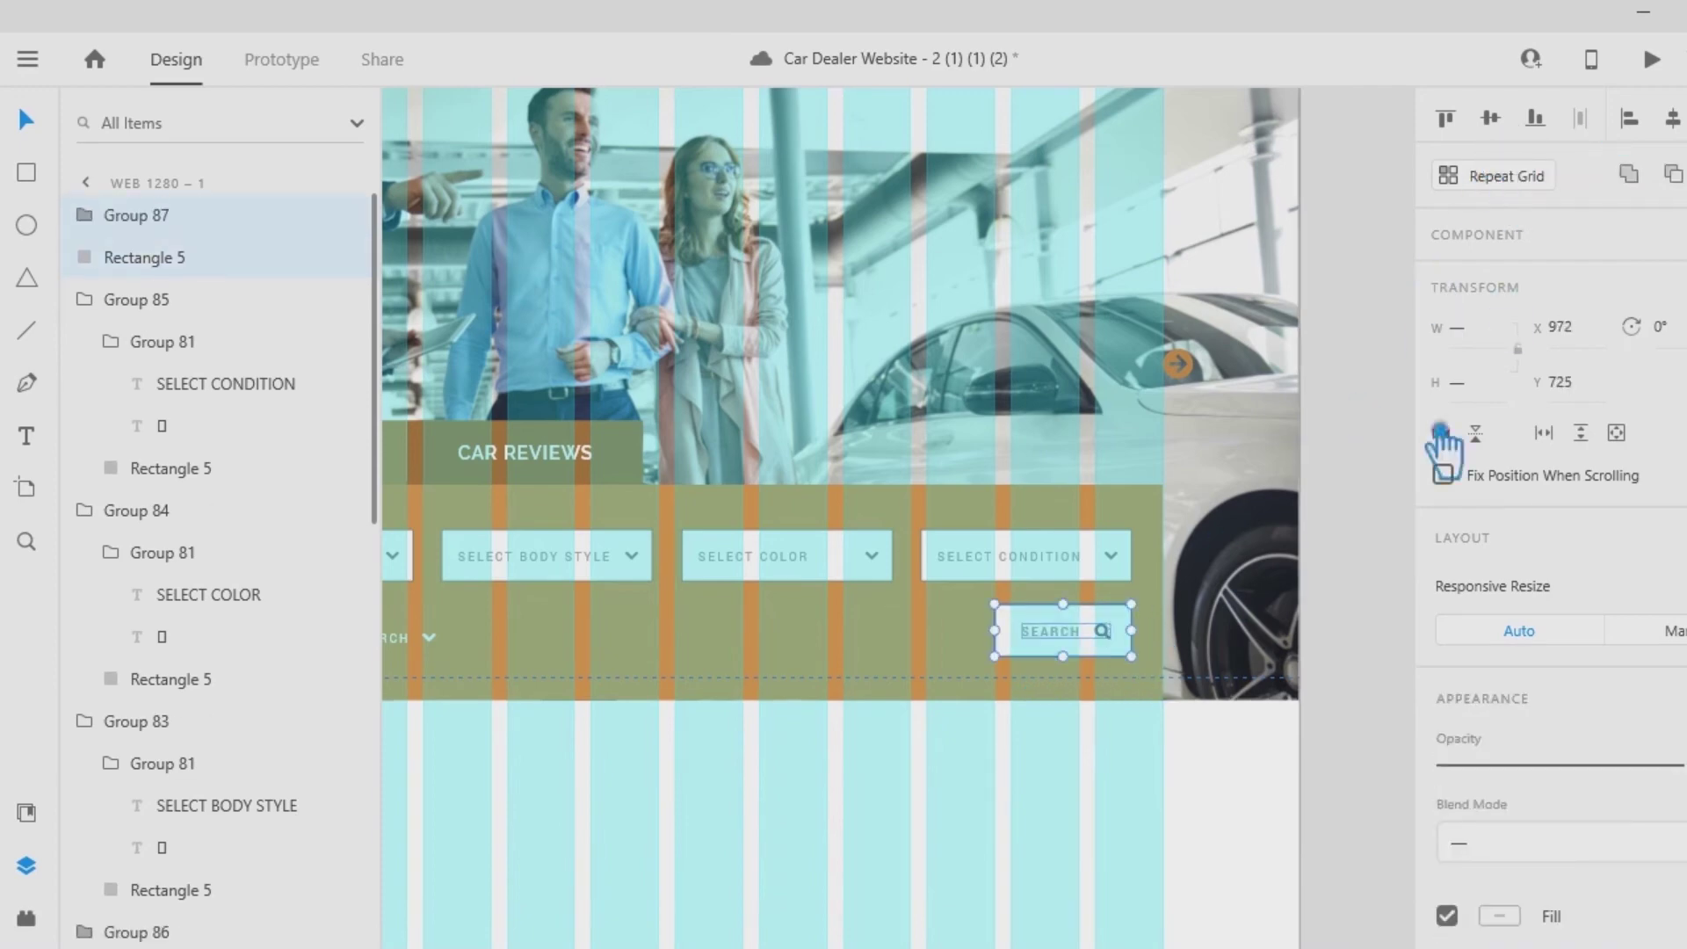
left_click(1151, 730)
Recolour the grouped SEARCH text and magnifier icon with the orange sampled from the search panel background.
left_click(1091, 636)
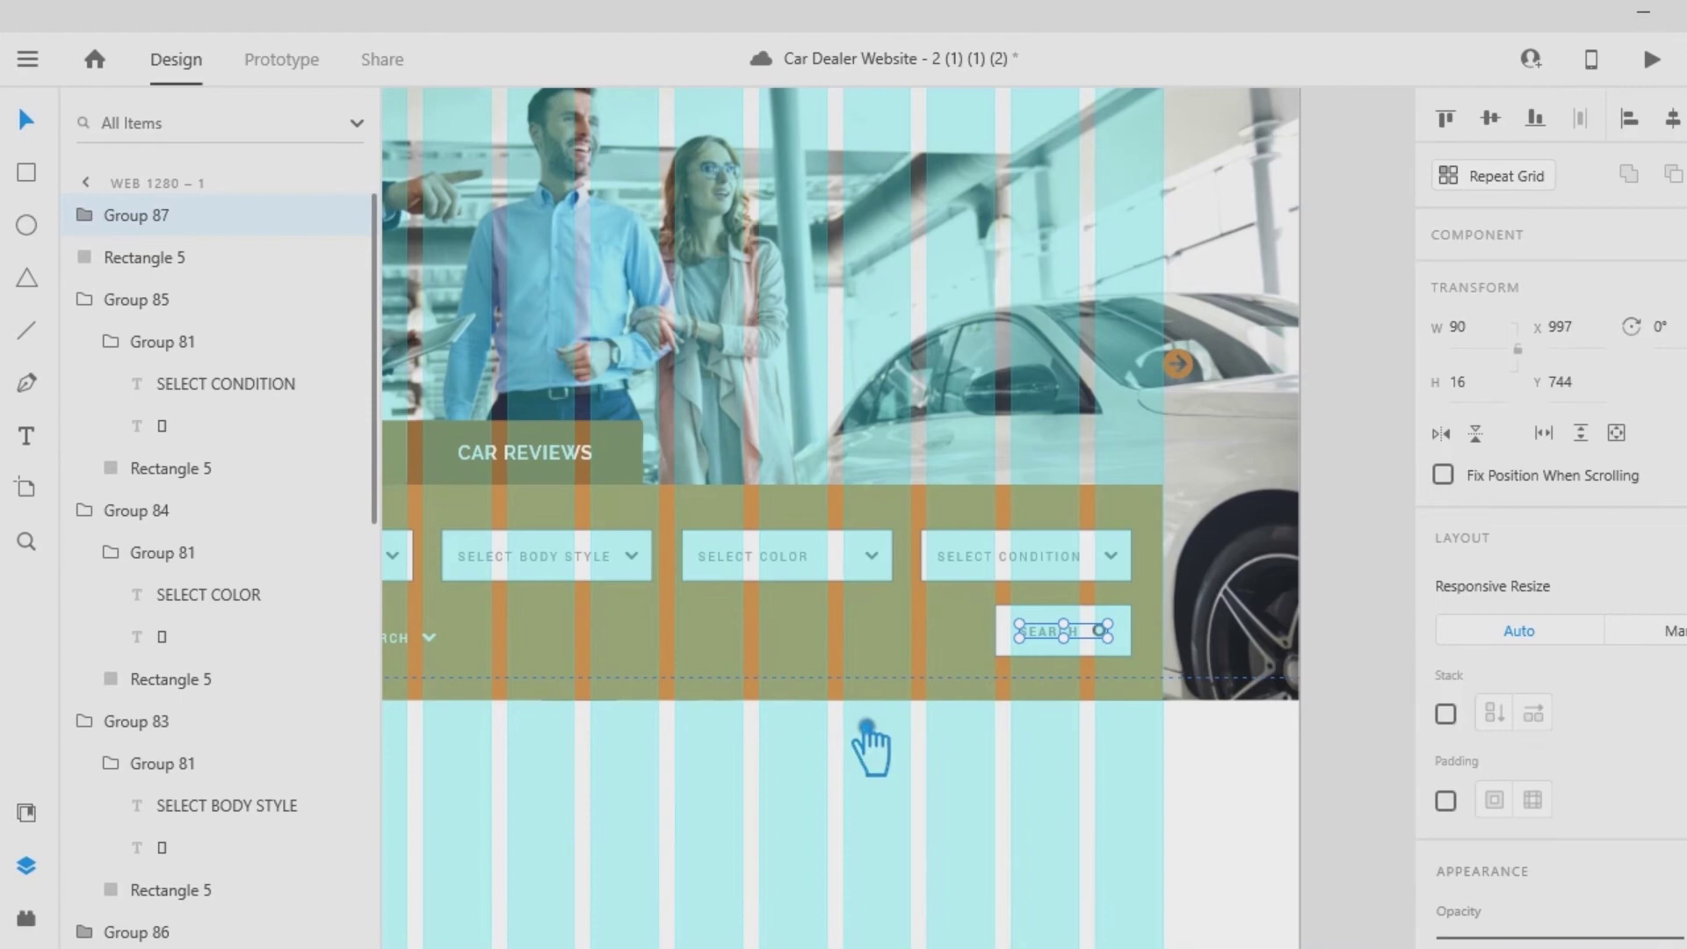
left_click_drag(865, 726, 944, 753)
scroll(1673, 790, "down", 4)
left_click(1499, 776)
left_click(1406, 842)
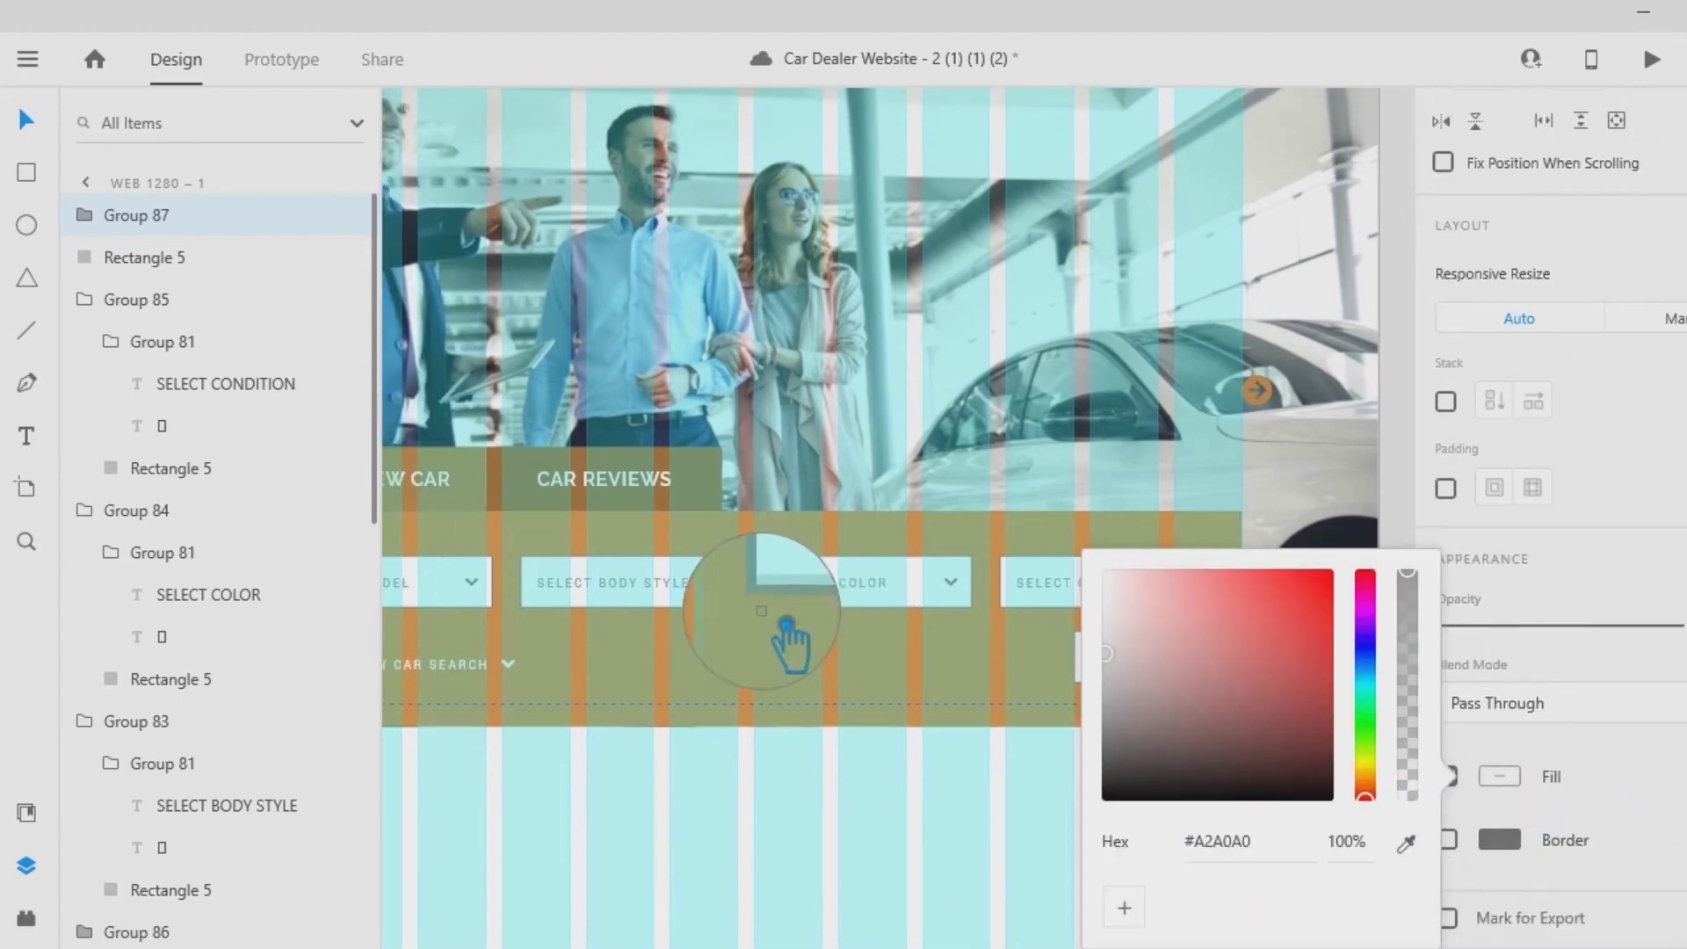
left_click(772, 640)
left_click(898, 826)
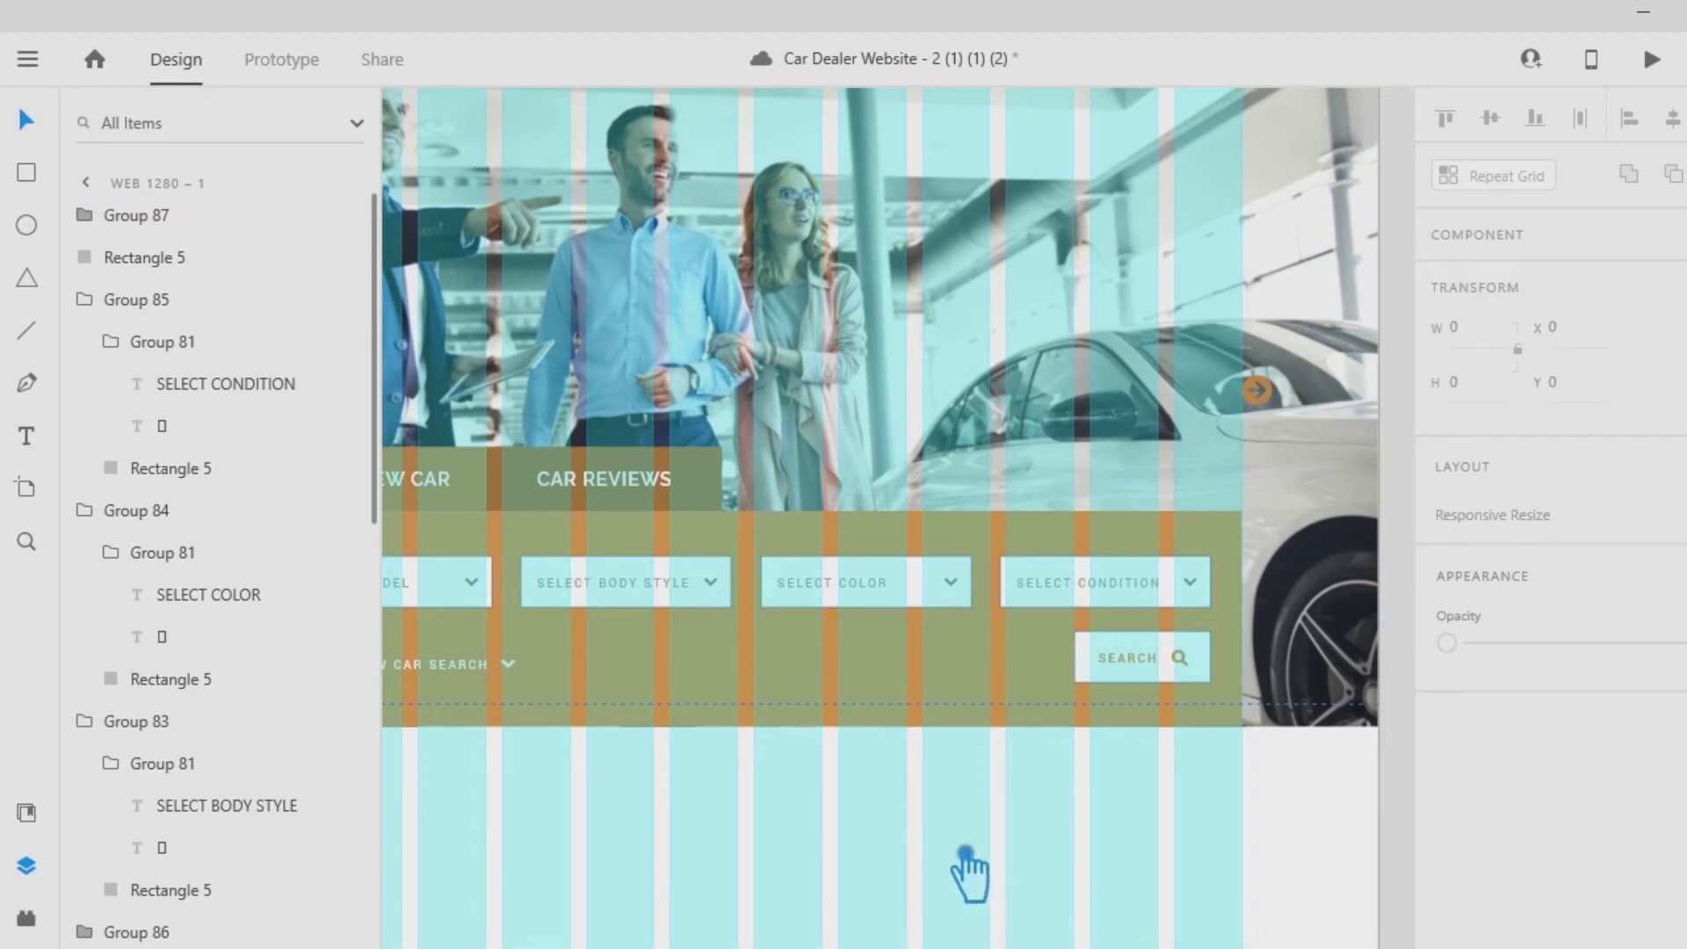
Ungroup the SEARCH text from the magnifier icon and move the text to the button's left edge at X 972.
left_click(26, 437)
left_click(1179, 668)
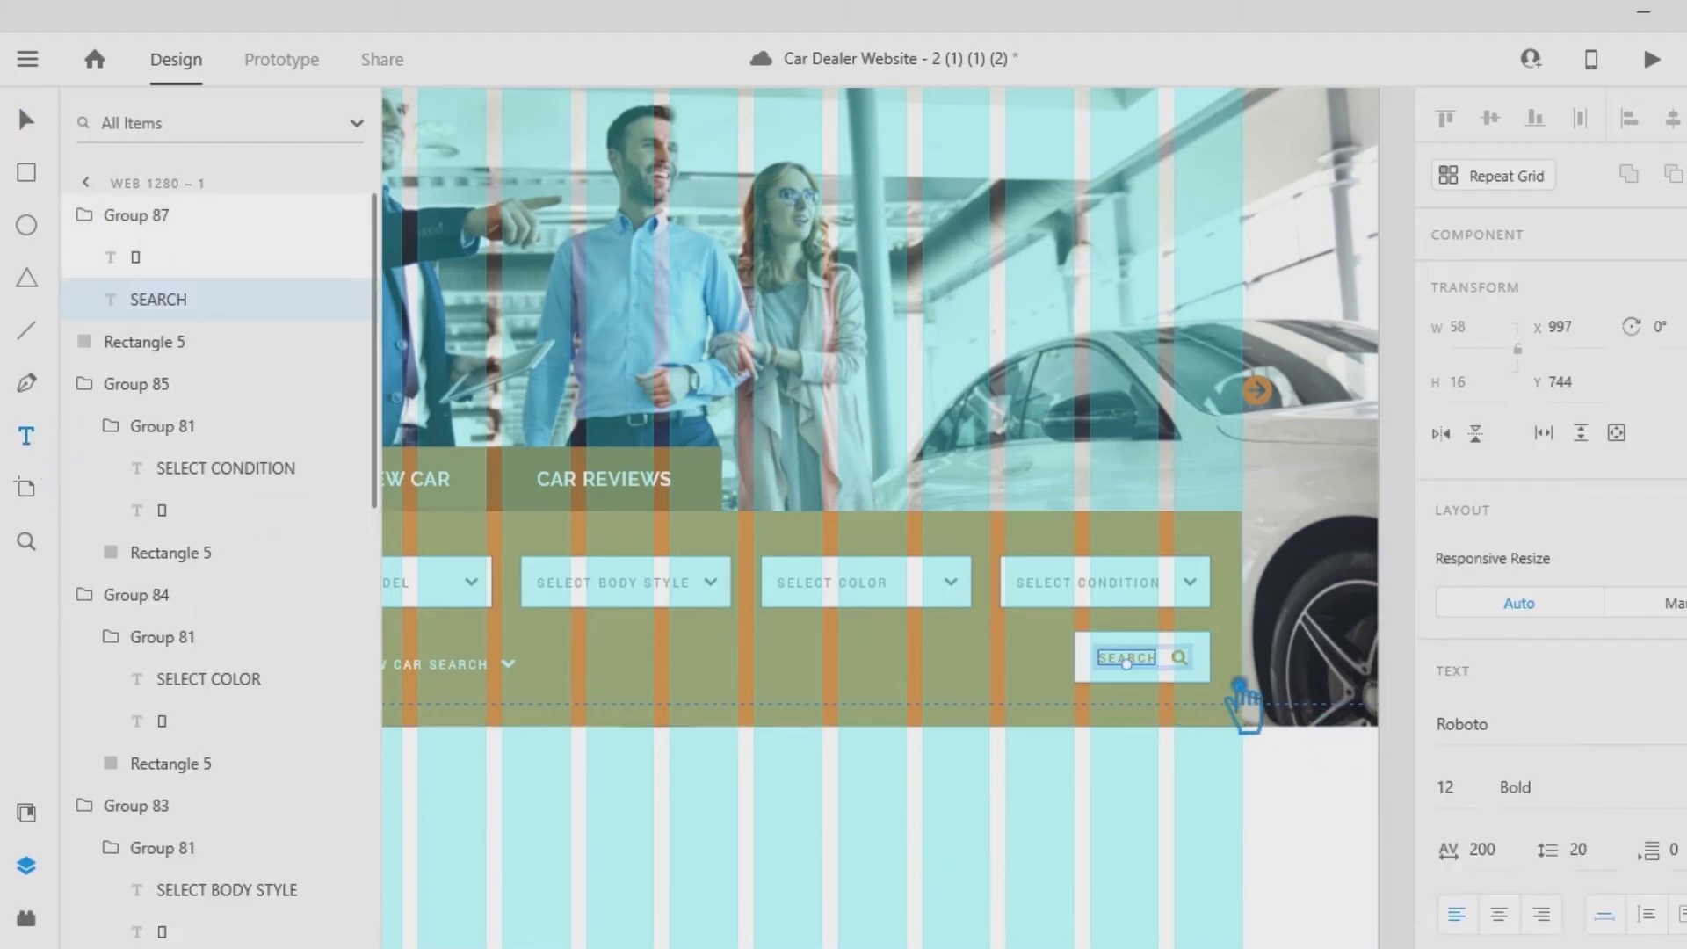
left_click(29, 123)
left_click(1118, 853)
left_click(1130, 670)
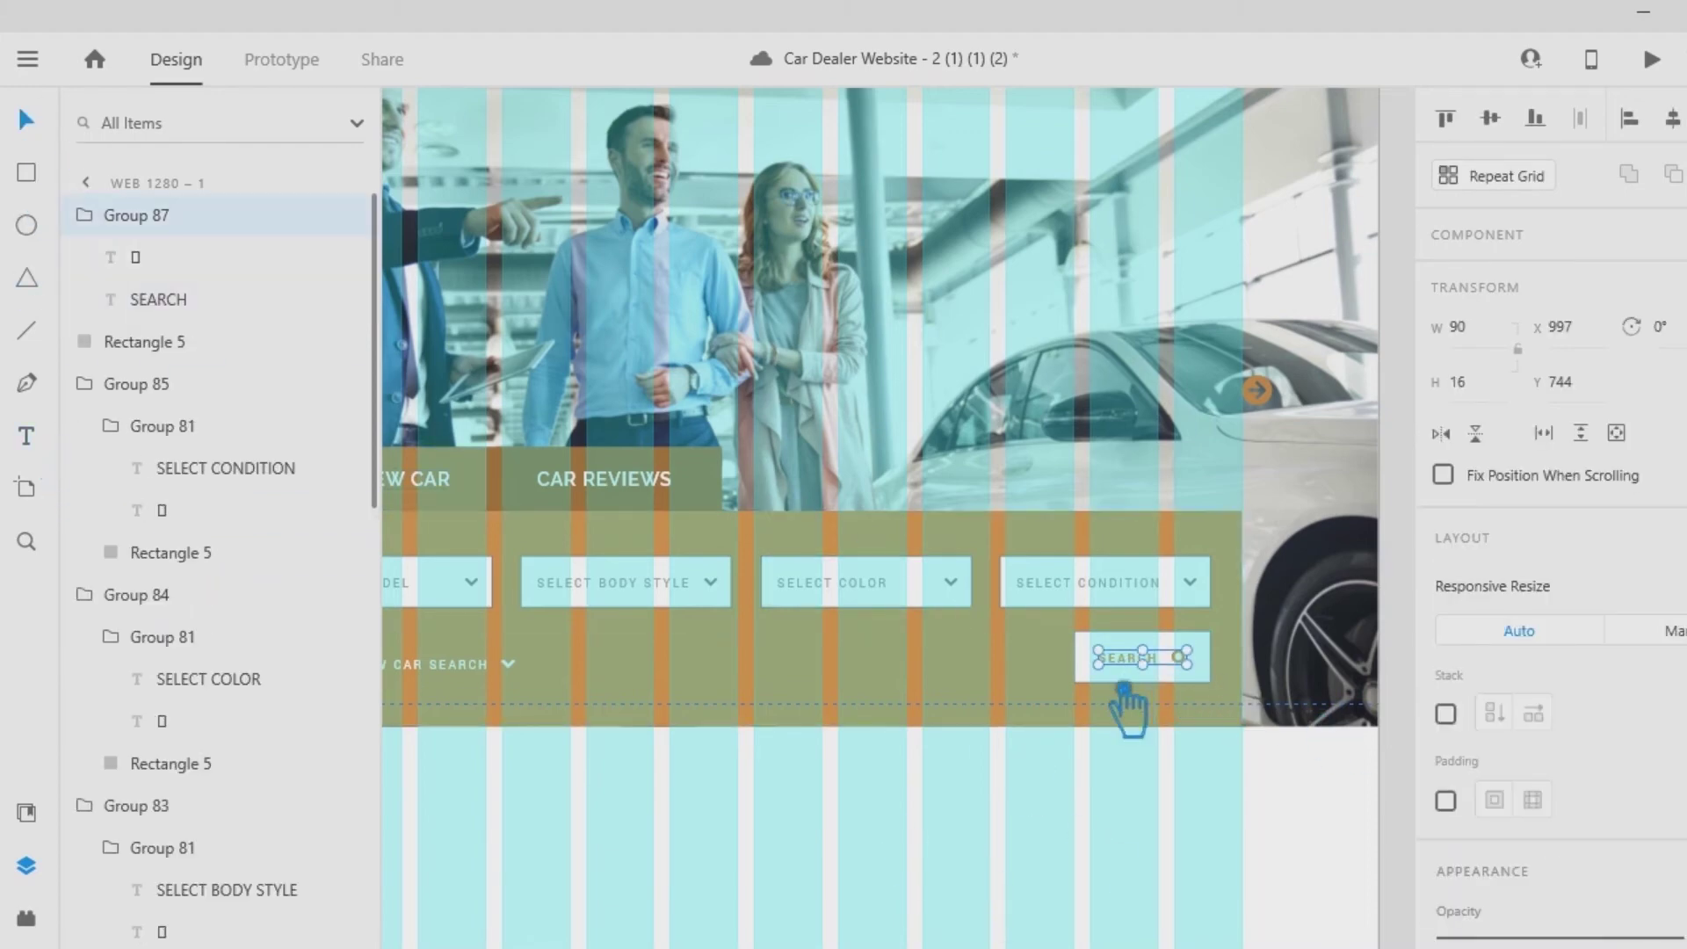
key("ctrl+shift+g")
left_click(1162, 807)
left_click_drag(1146, 665, 1122, 664)
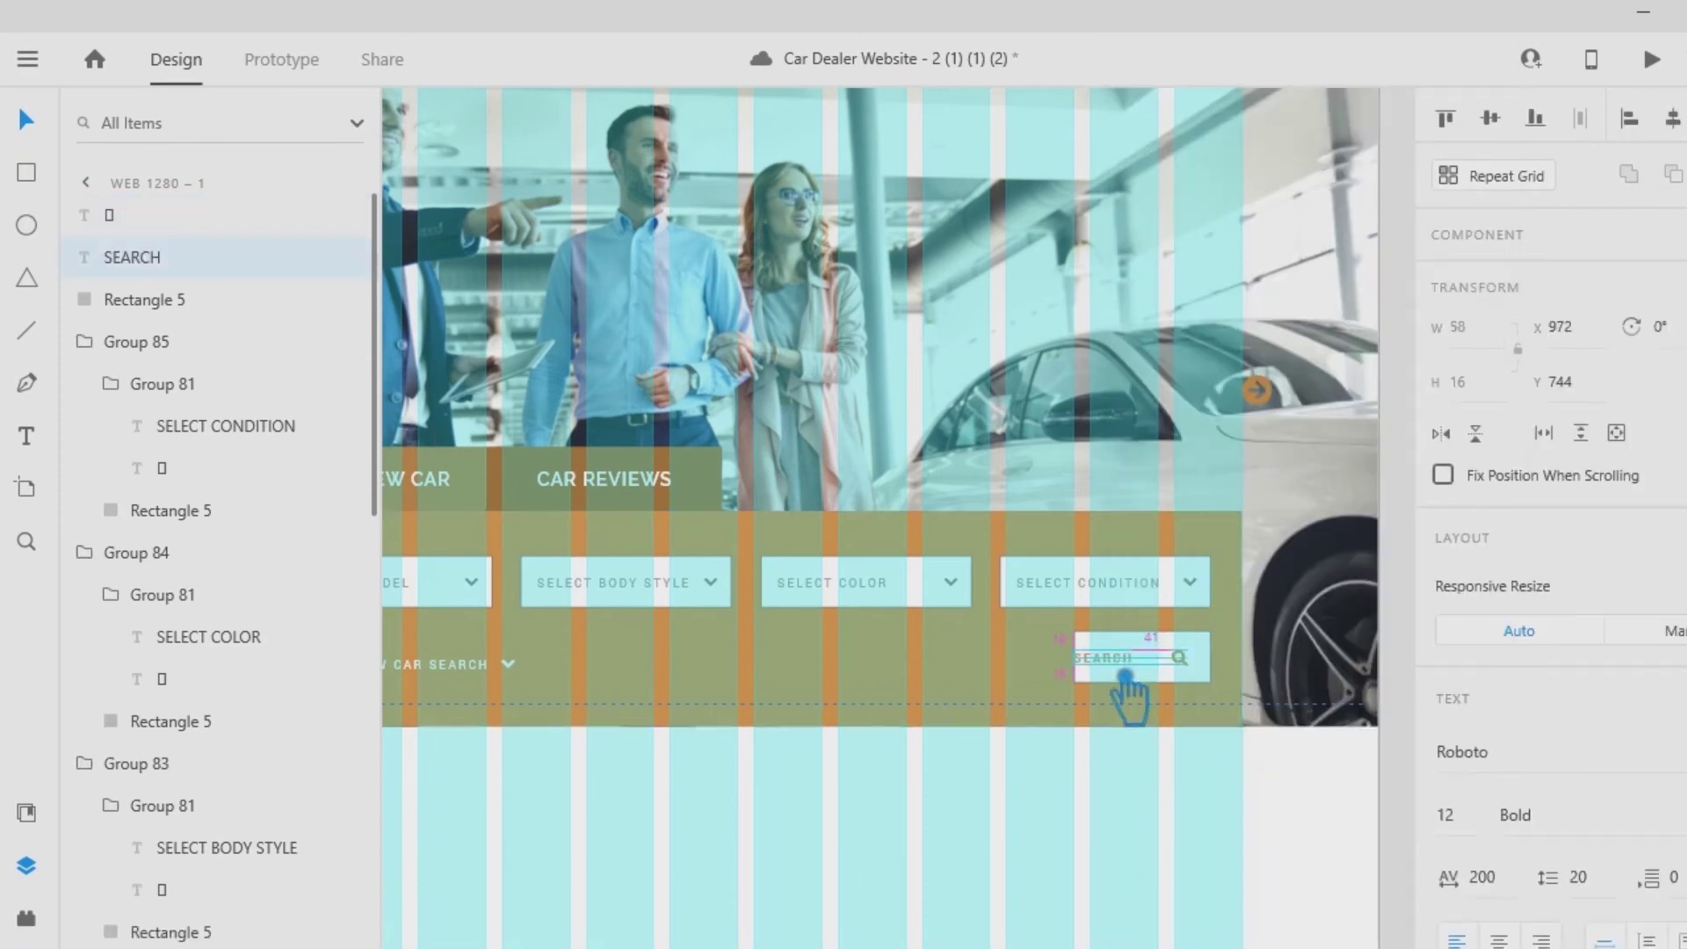
Change the button label to SEARCH NOW.
double_click(1132, 660)
key("Right")
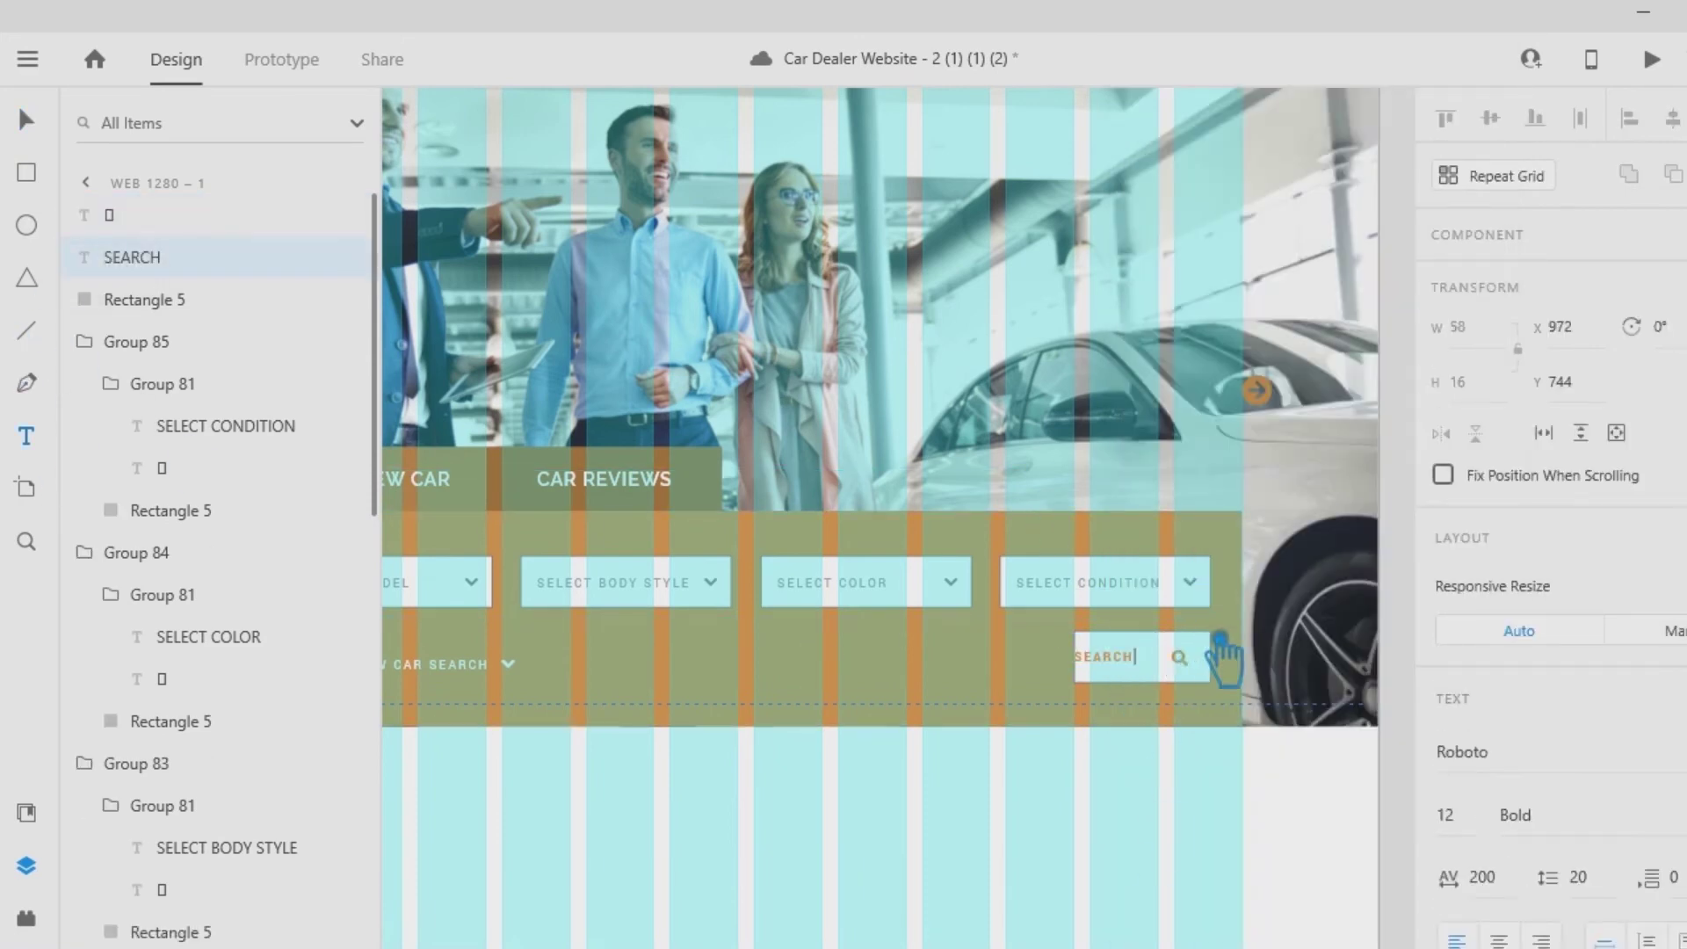
type("NOW")
key("Escape")
Widen the search button rectangle leftward to a left edge at X 936.
left_click(1147, 682)
left_click(1097, 663)
left_click(1093, 674)
left_click_drag(1075, 657, 1038, 658)
Group the SEARCH NOW text with the magnifier icon, centred in the button, and group it with the button rectangle.
left_click(1137, 664)
left_click(1182, 661, "shift")
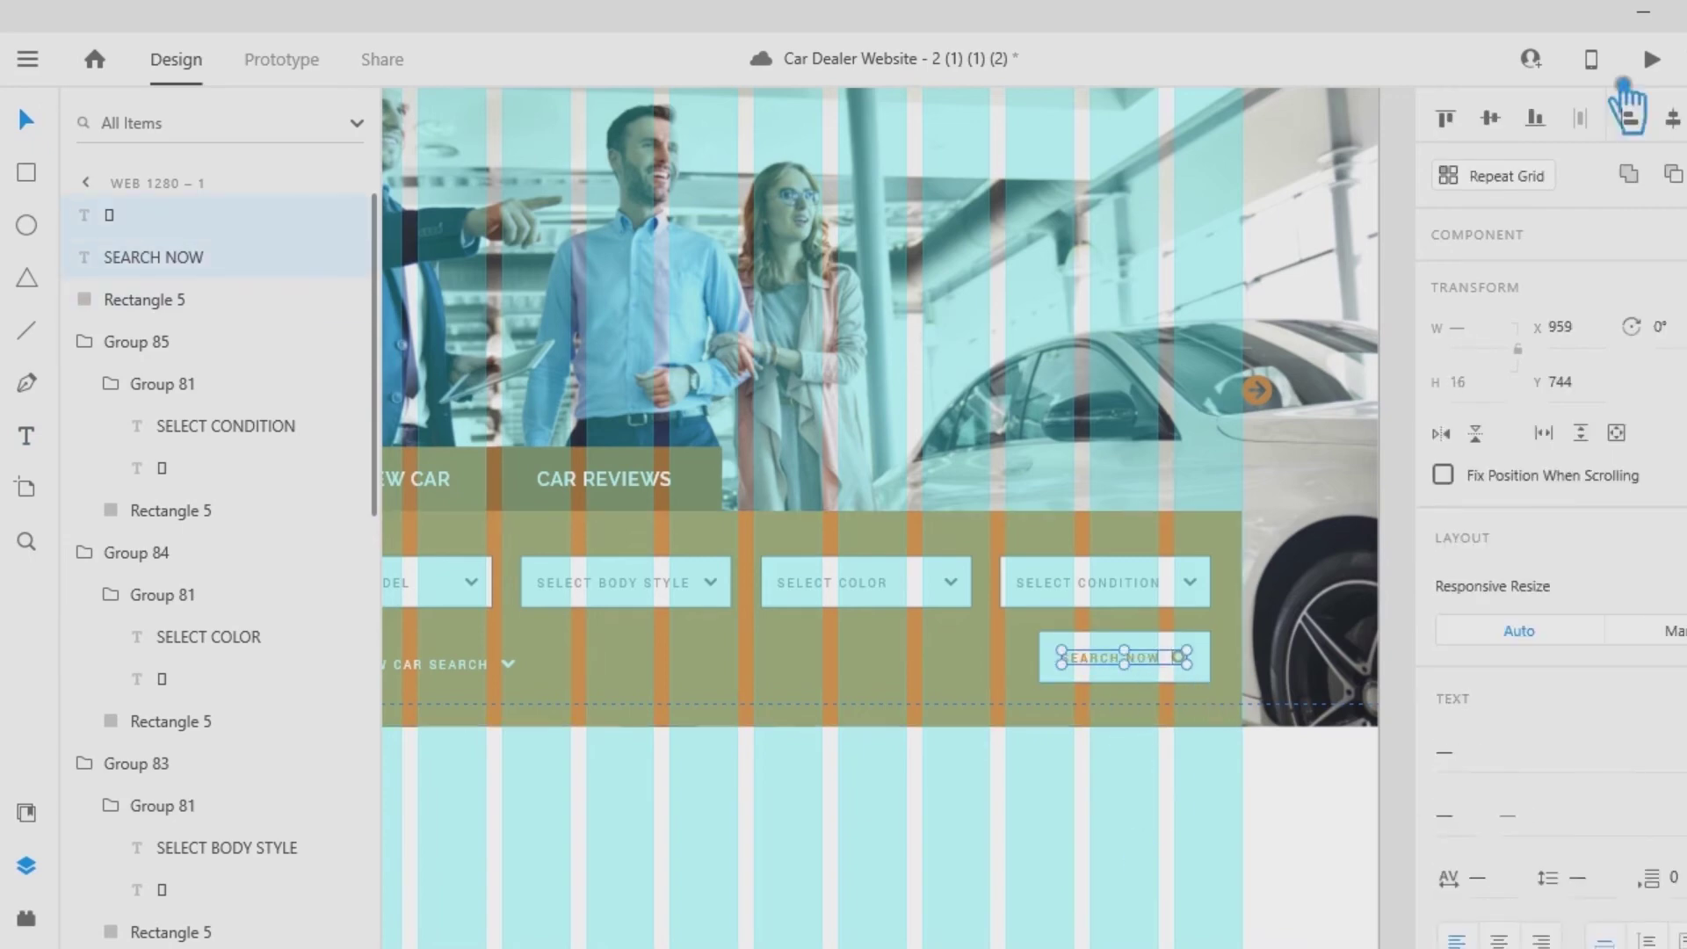
key("ctrl+g")
left_click(1202, 673, "shift")
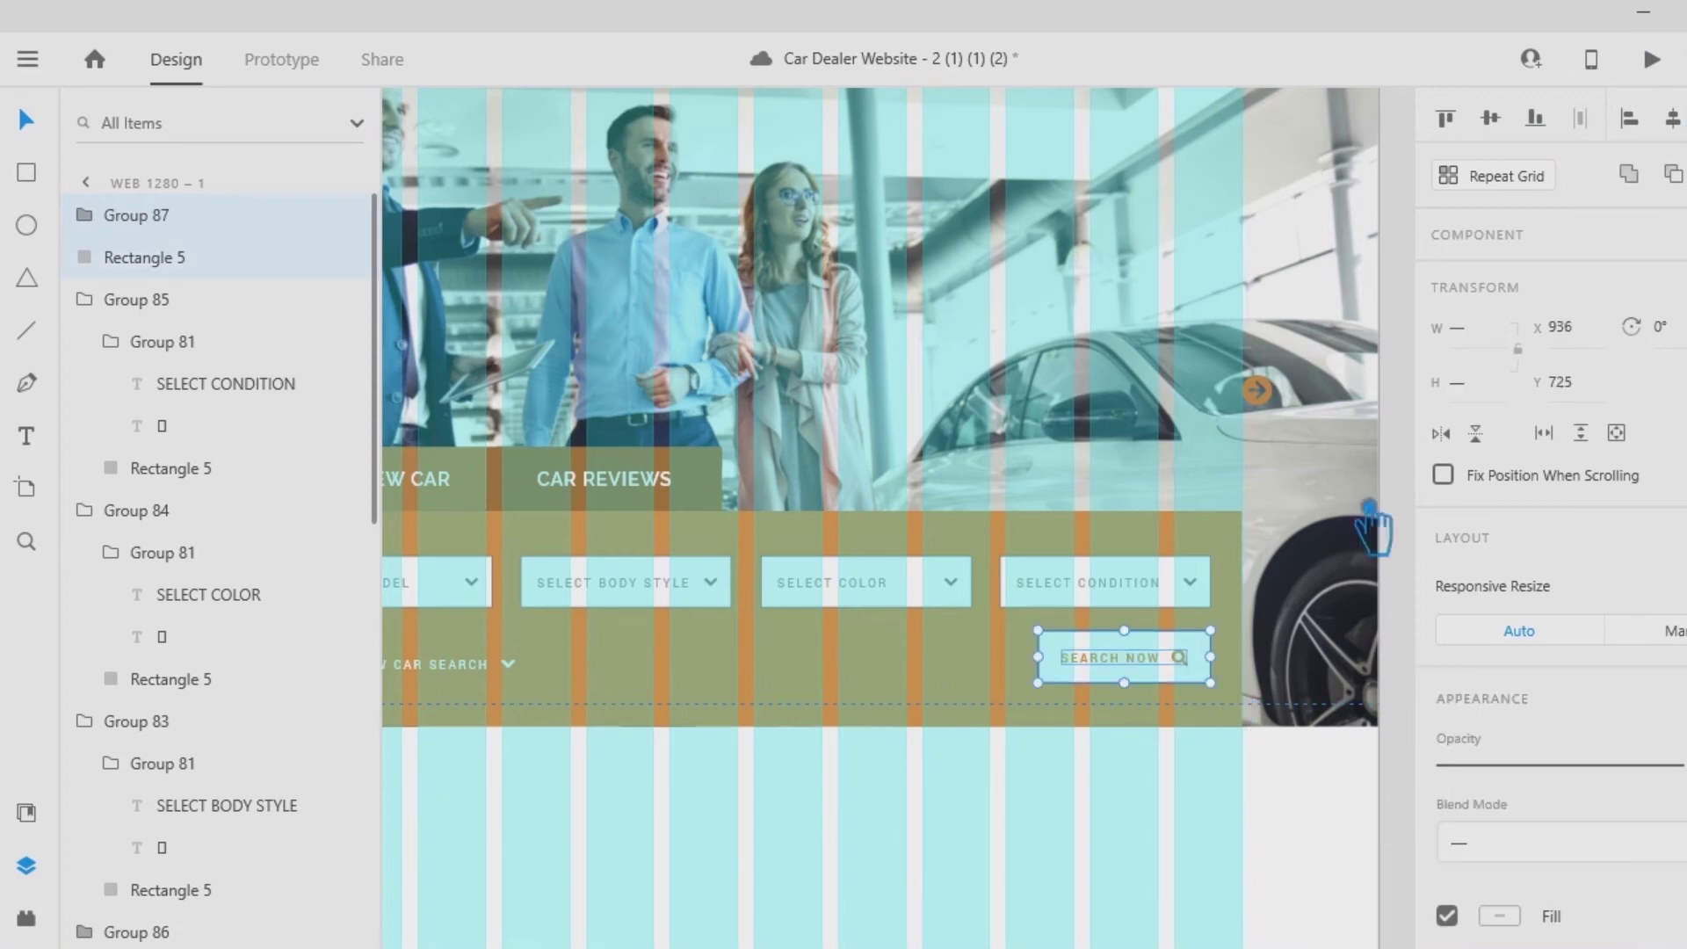
key("ctrl+g")
left_click(1103, 870)
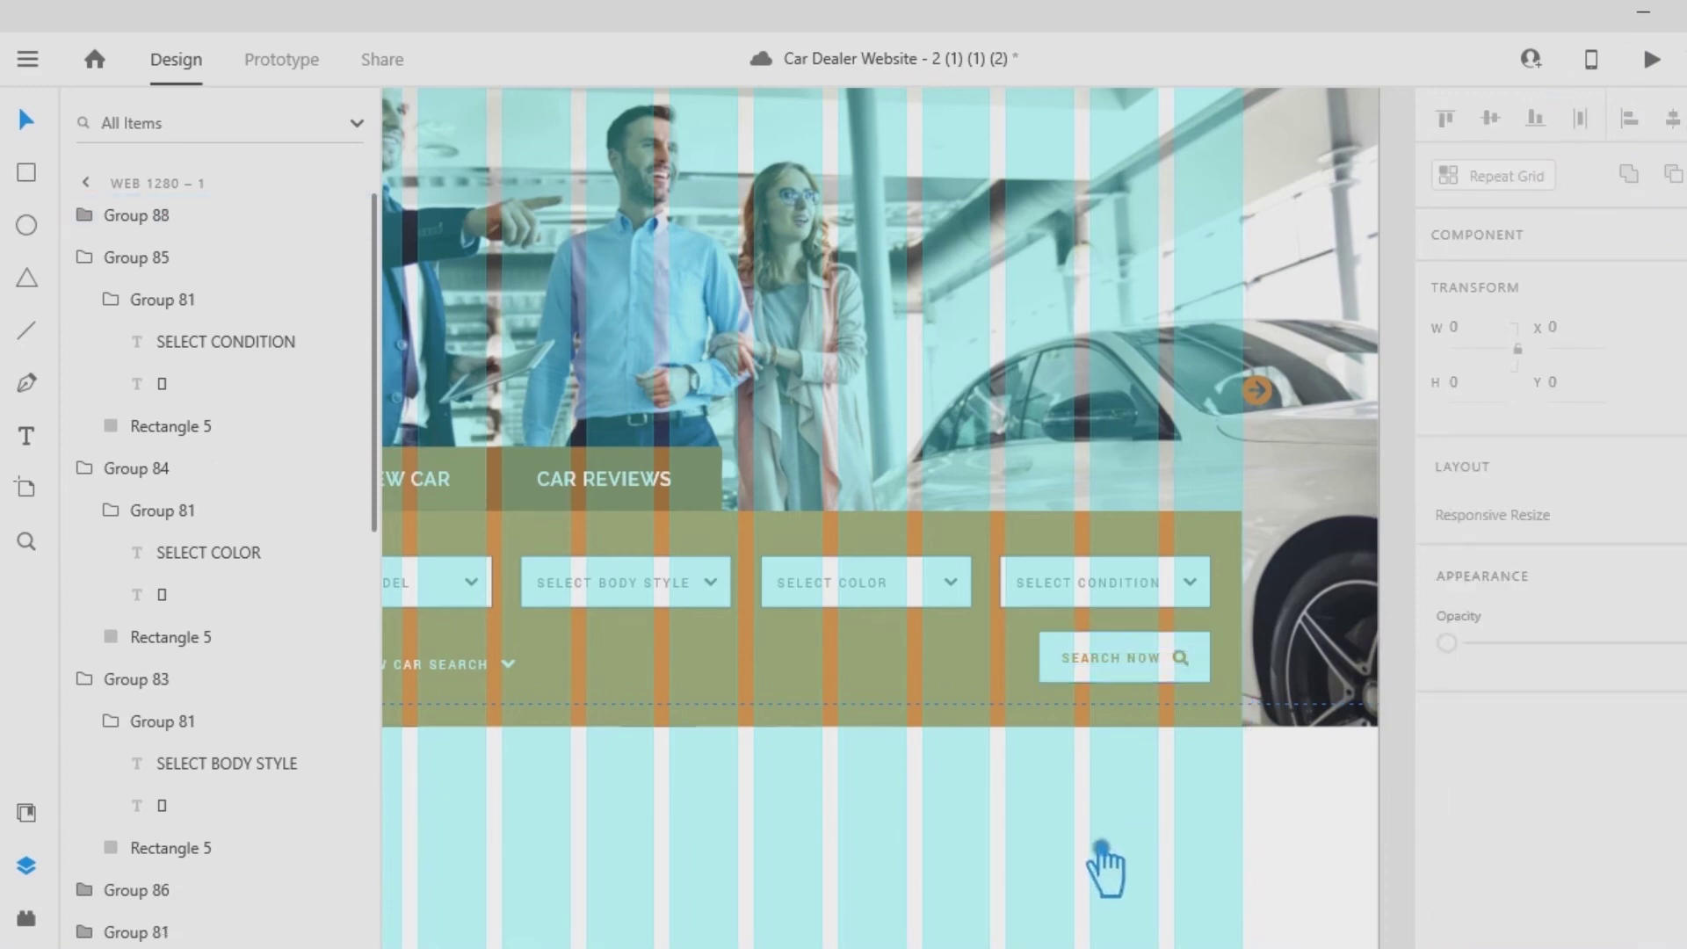
Turn off the layout grid of the Web 1280 – 1 artboard, keeping its white fill.
key("ctrl+minus")
left_click_drag(1074, 763, 1149, 803)
left_click(1226, 479)
left_click(982, 851)
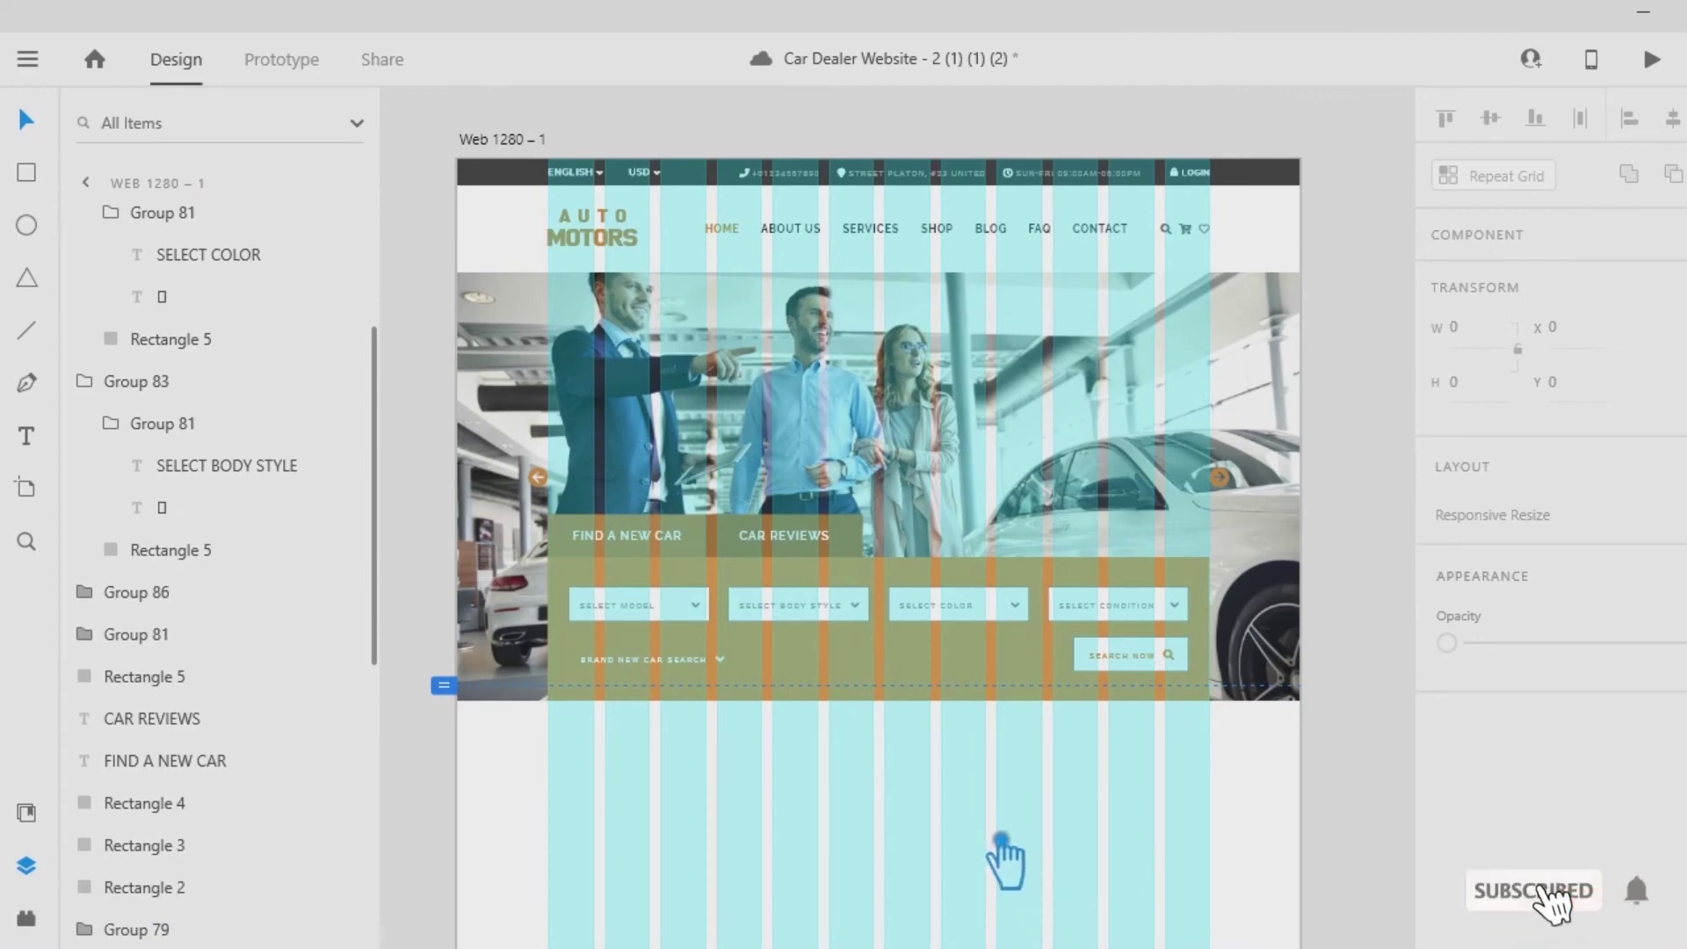
left_click(1303, 791)
scroll(1472, 606, "down", 4)
scroll(1472, 608, "up", 2)
left_click(1455, 605)
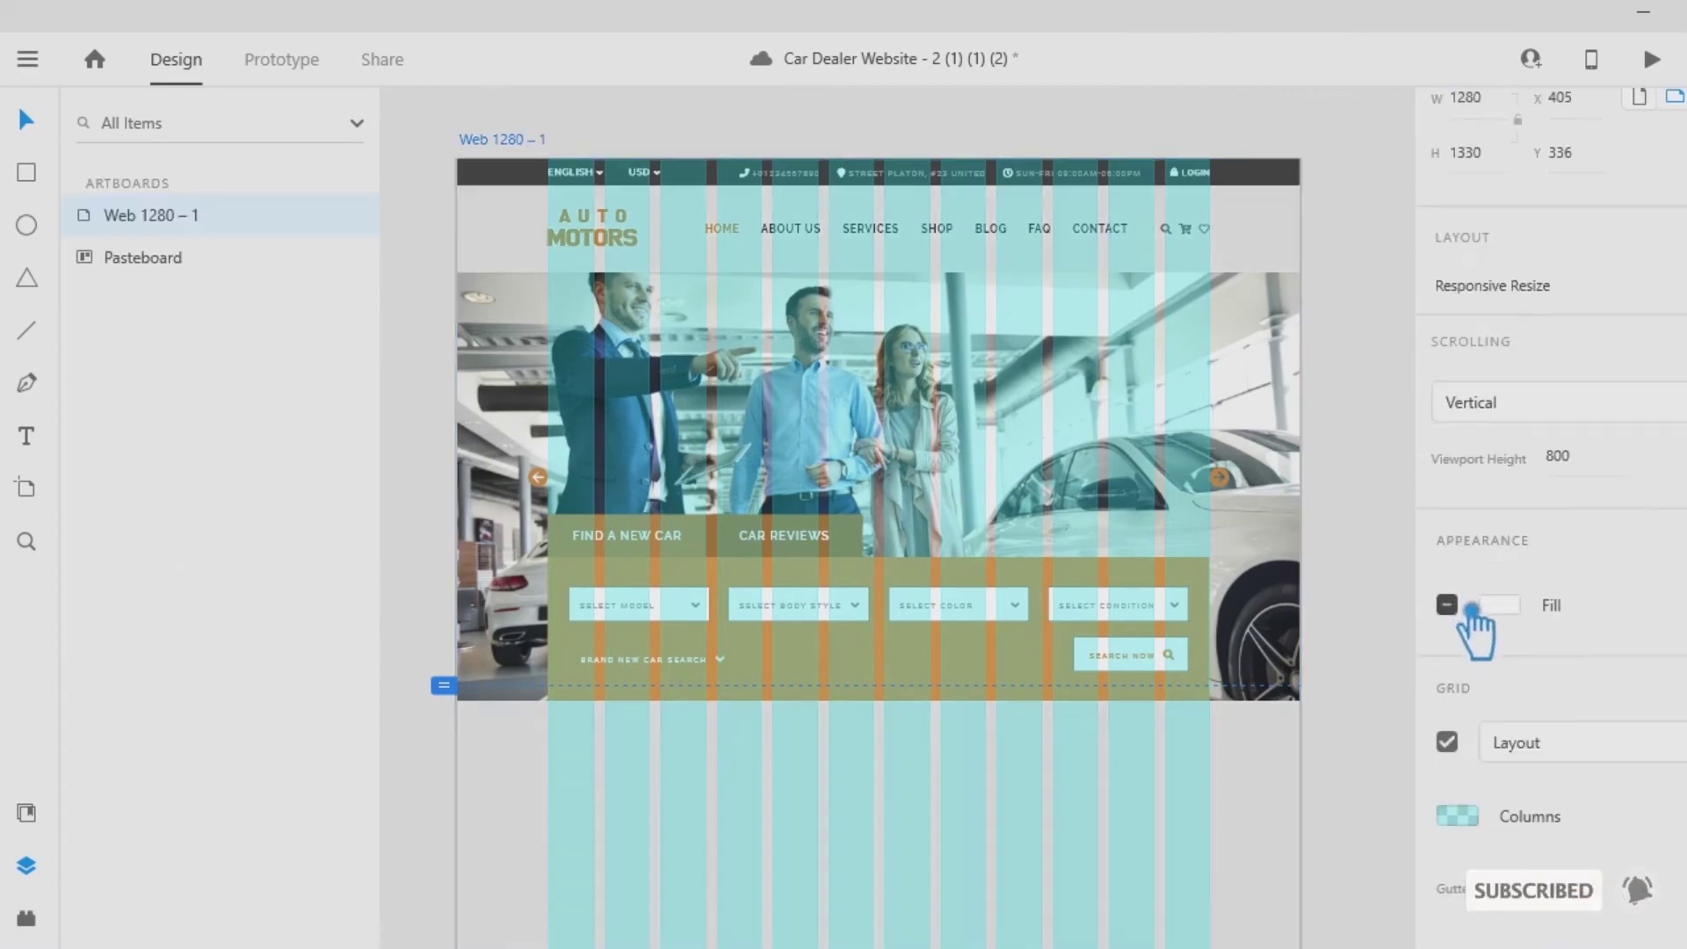
left_click(1453, 604)
left_click(1455, 744)
left_click(1384, 658)
Align the BRAND NEW CAR SEARCH link vertically with the middle of the SEARCH NOW button and group the two.
key("ctrl+plus")
key("ctrl+minus")
left_click_drag(1396, 459, 1410, 466)
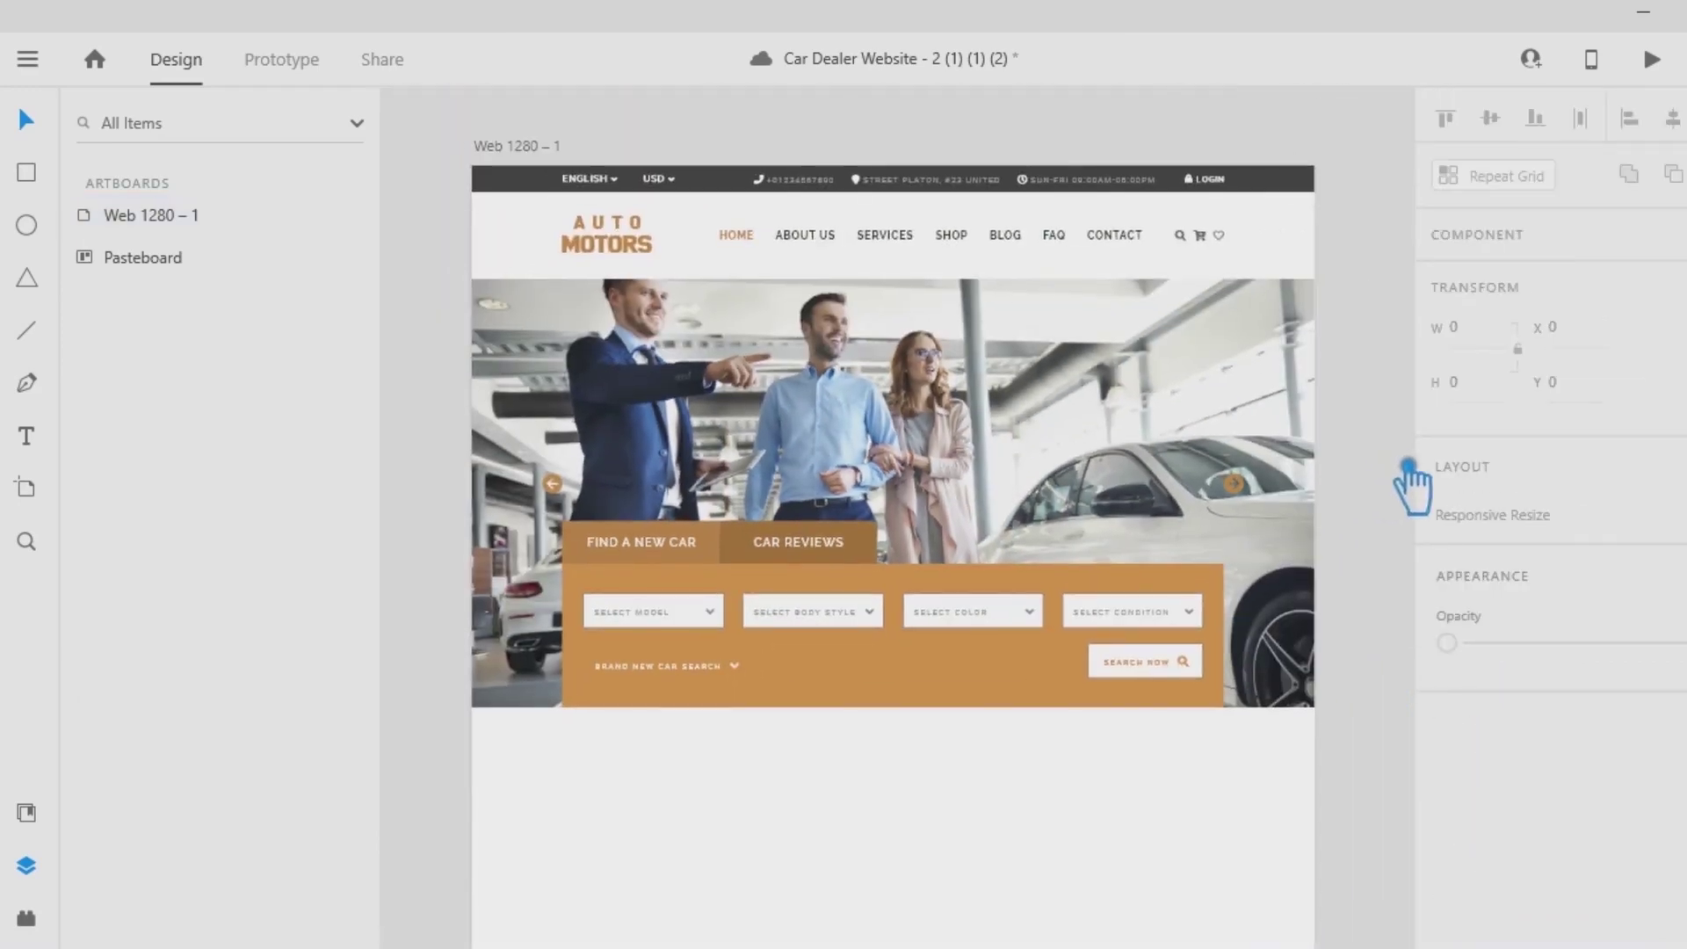
left_click(1147, 666)
left_click(730, 668, "shift")
left_click(1508, 128)
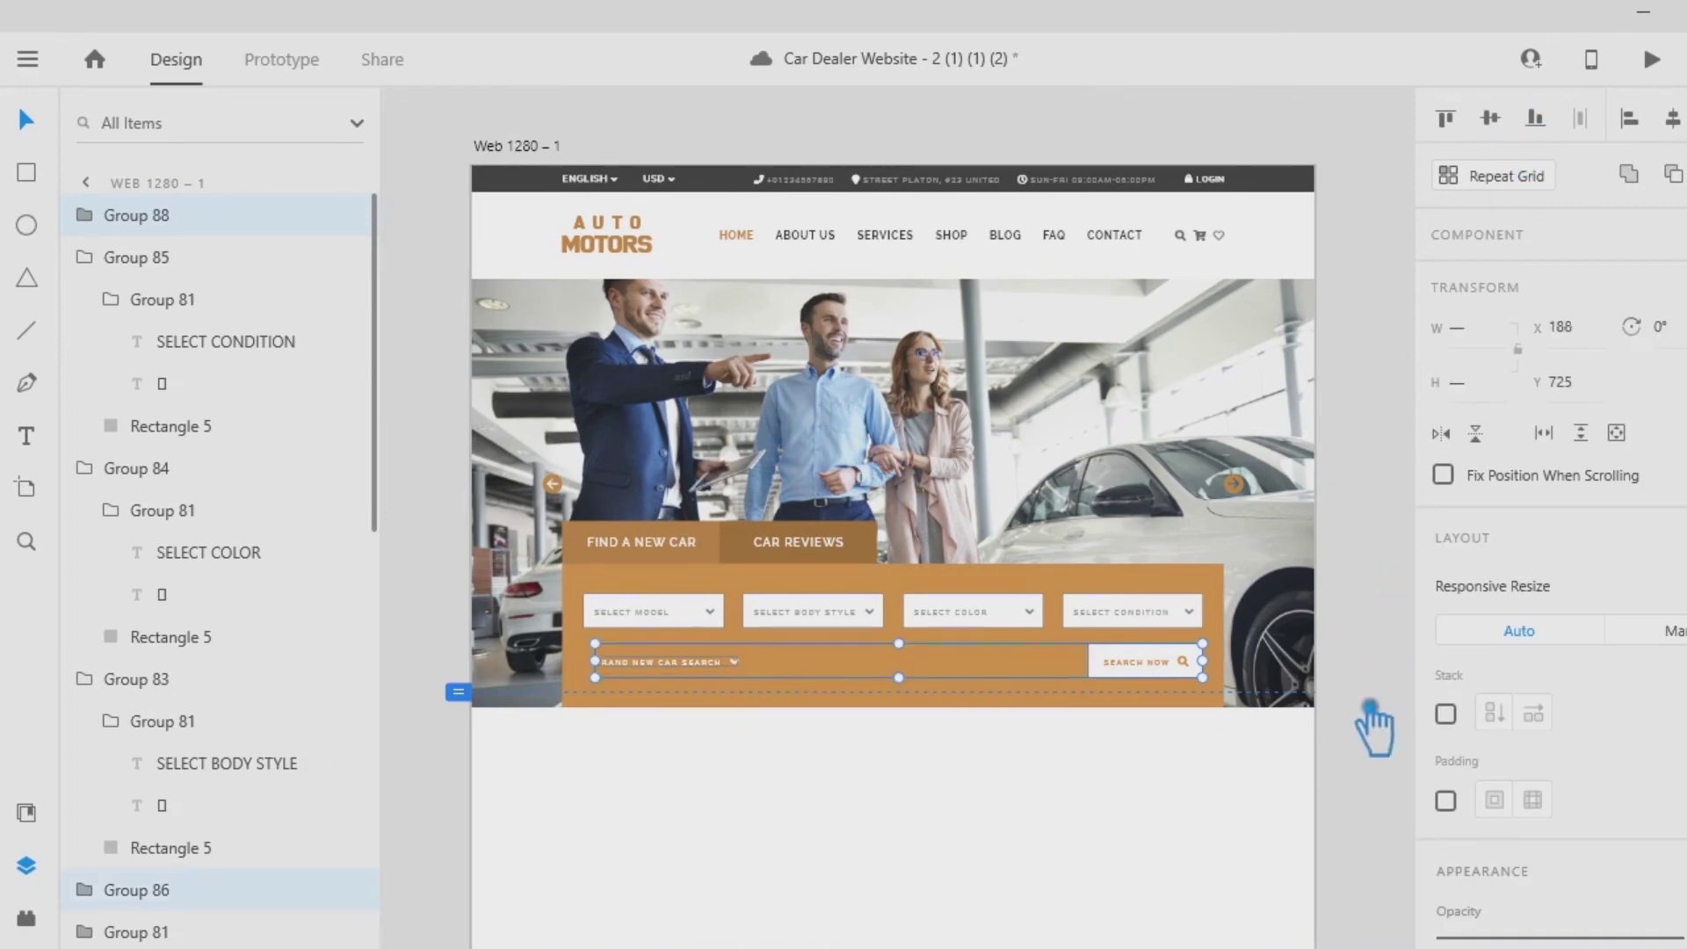
key("ctrl+g")
left_click(974, 822)
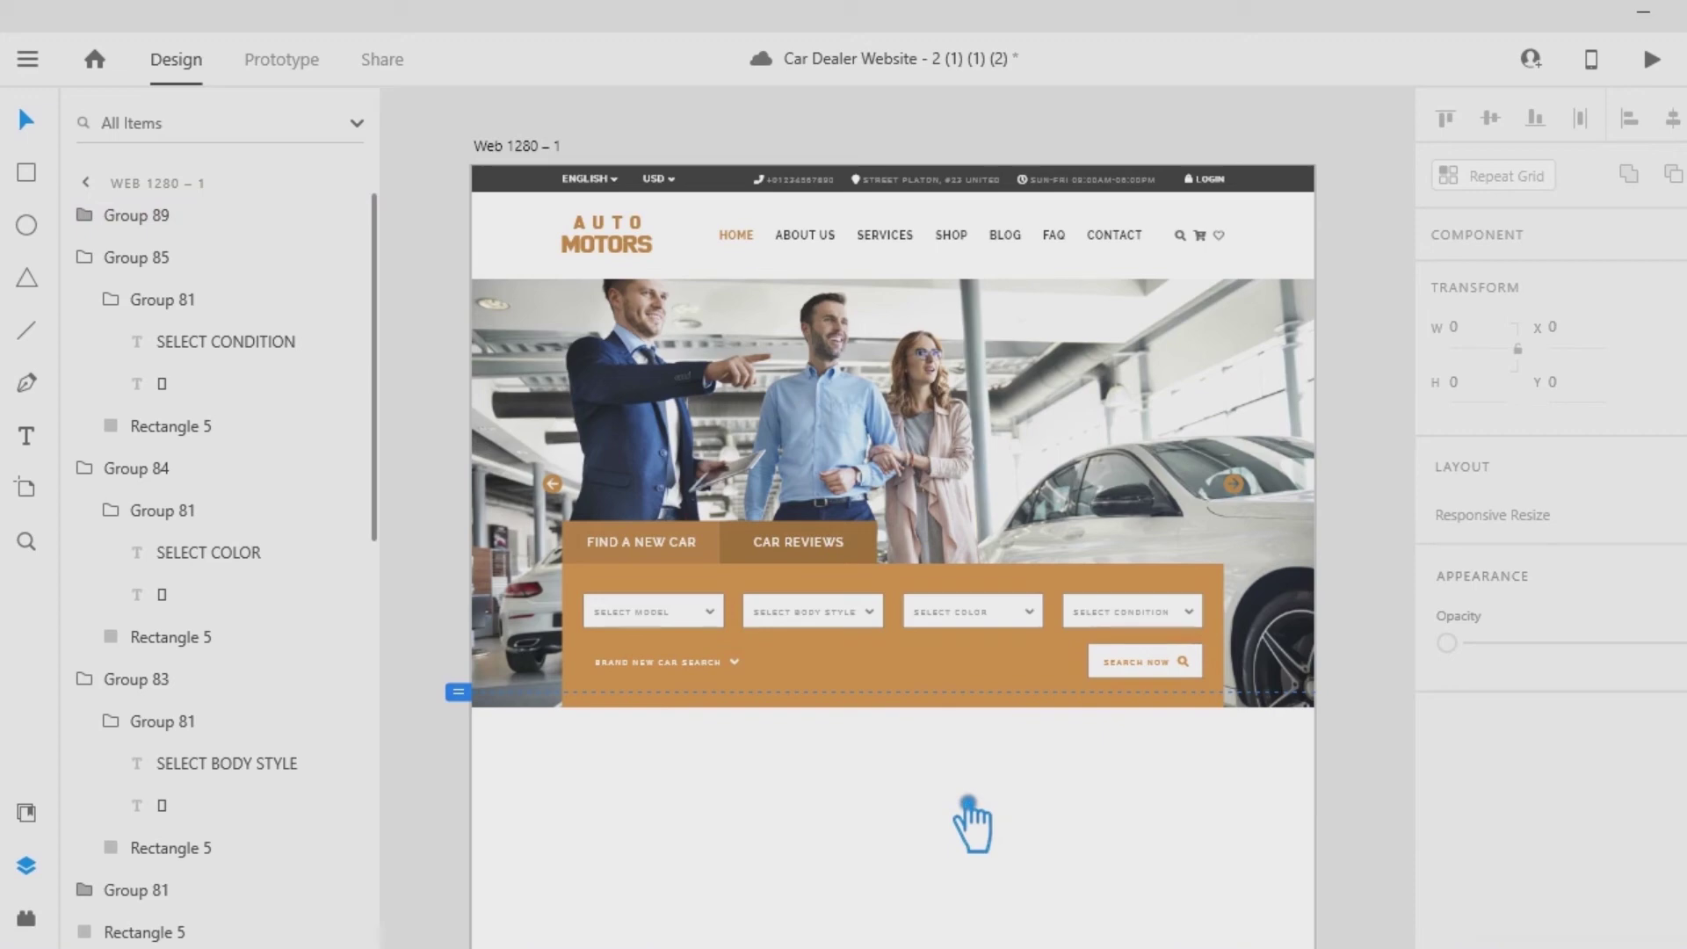
Shorten the link text below the model dropdown to BRAND NEW CAR.
key("ctrl+plus")
left_click(42, 432)
left_click(630, 740)
double_click(596, 734)
key("BackSpace")
Ungroup the link row down to its parts and move the chevron close to the BRAND NEW CAR text.
left_click(27, 119)
left_click(585, 742)
right_click(567, 742)
left_click(669, 538)
left_click(665, 748)
left_click(654, 737)
right_click(654, 736)
left_click(703, 535)
left_click(681, 745)
left_click_drag(681, 741, 630, 743)
left_click(615, 876)
Regroup the BRAND NEW CAR text and chevron together with the SEARCH NOW button, and save the document.
left_click(605, 736)
left_click(545, 736, "shift")
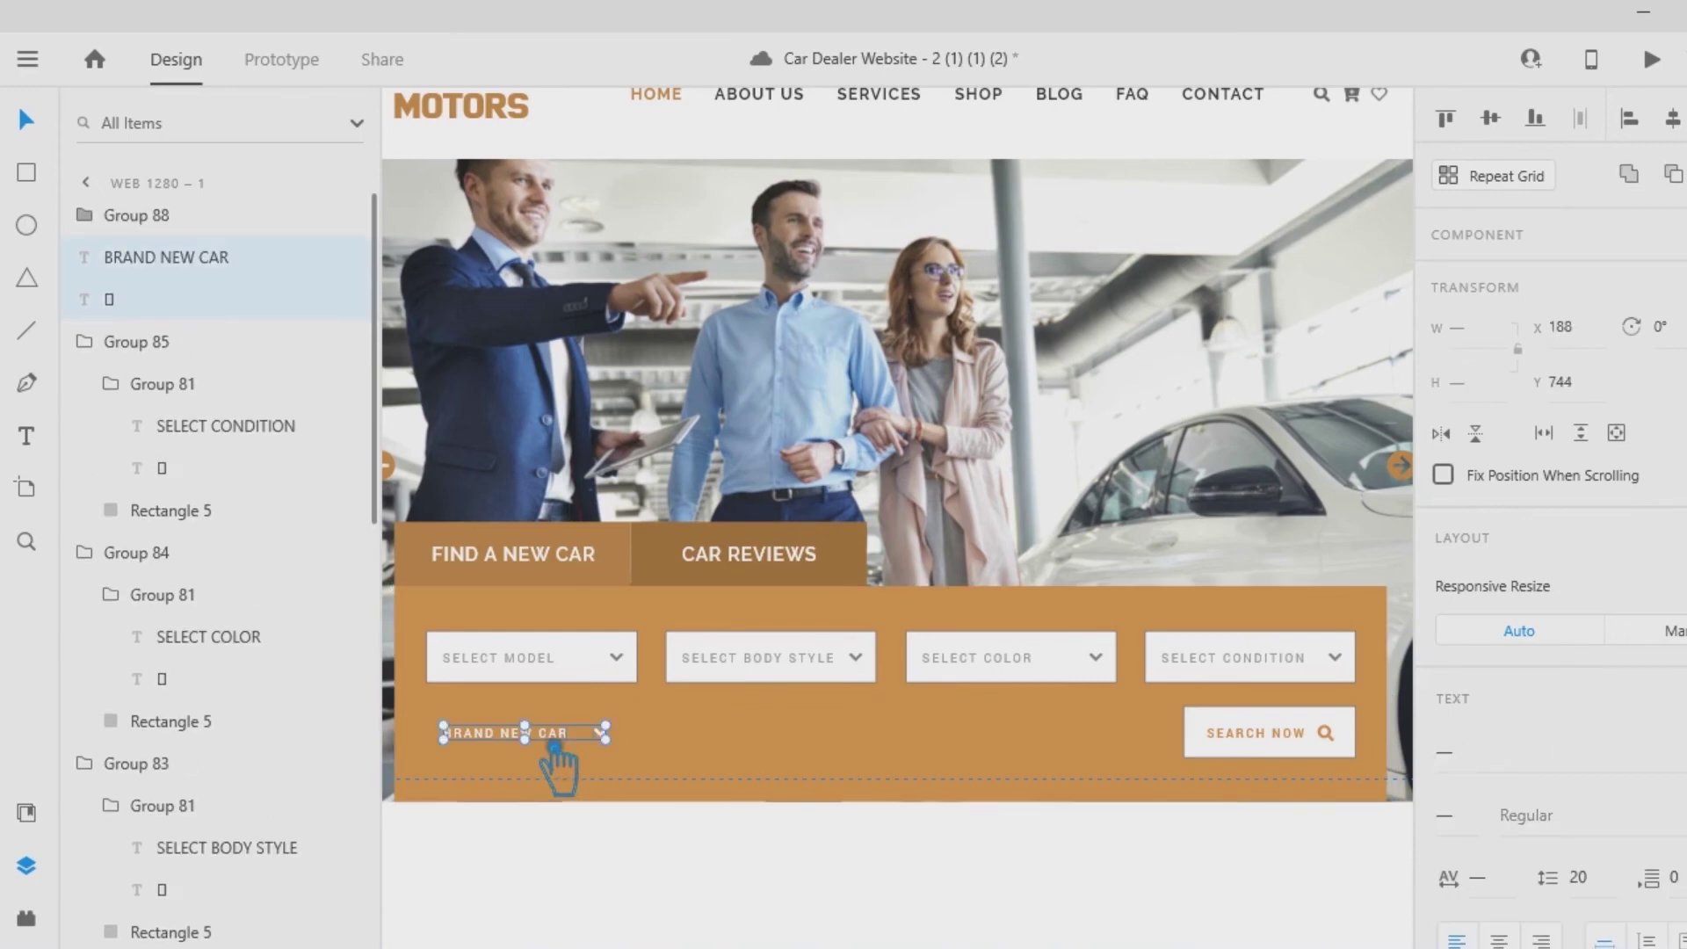
key("ctrl+g")
left_click(1290, 754, "shift")
key("ctrl+g")
left_click(1092, 904)
key("ctrl+0")
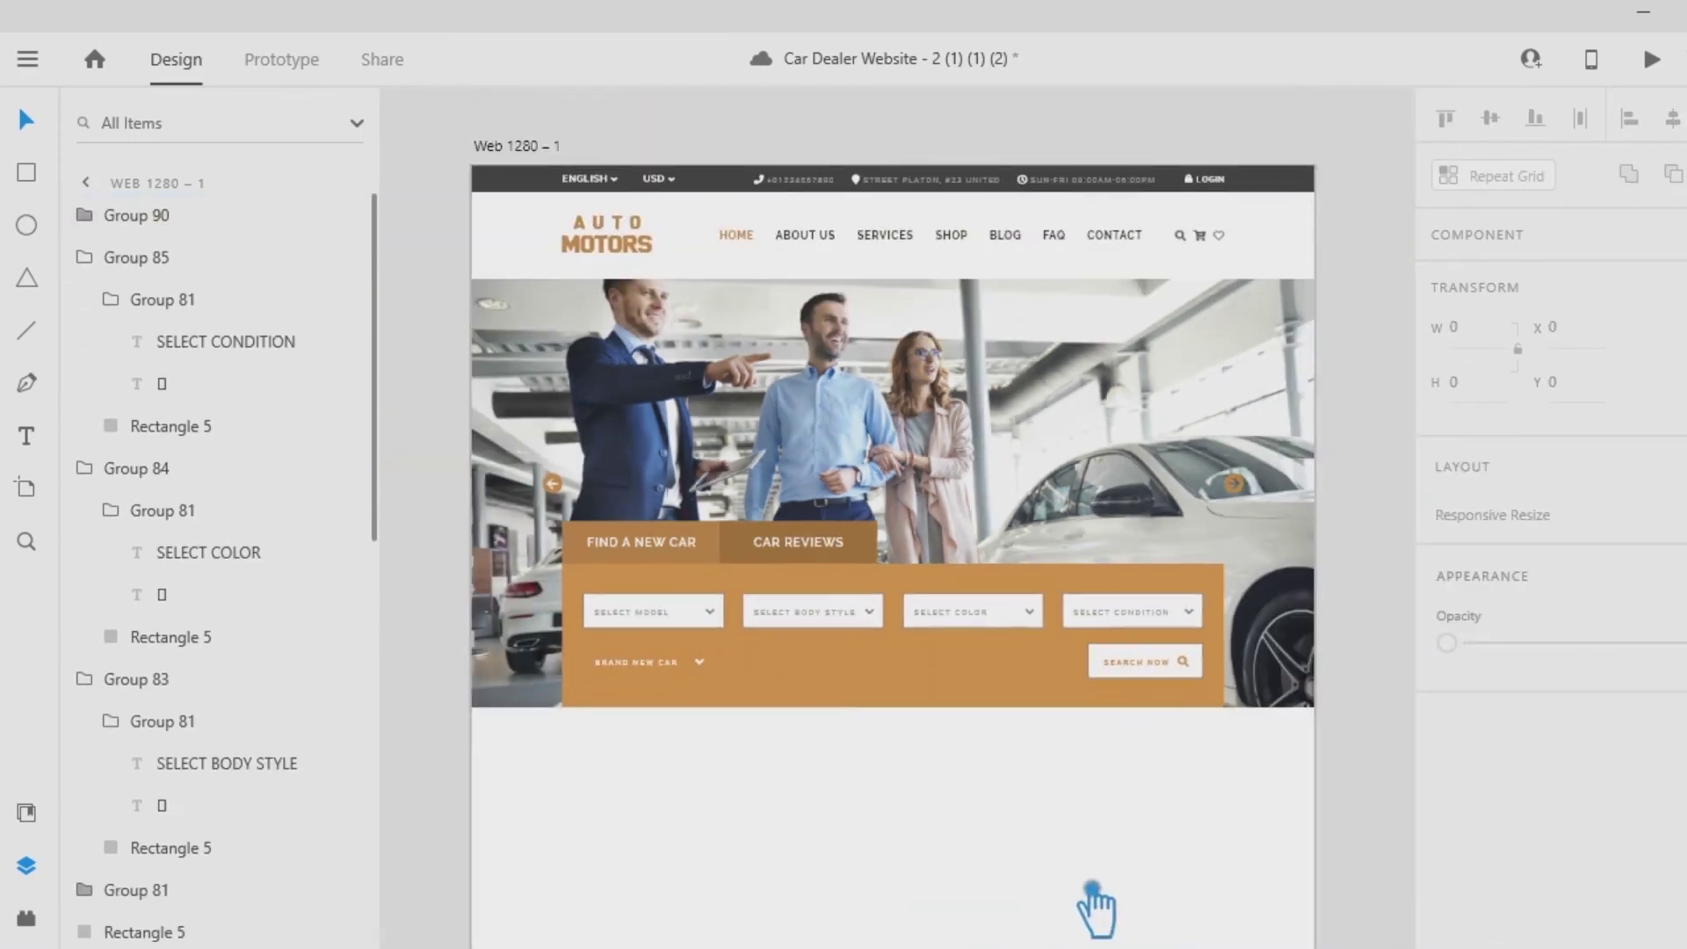
left_click(1411, 694)
key("ctrl+s")
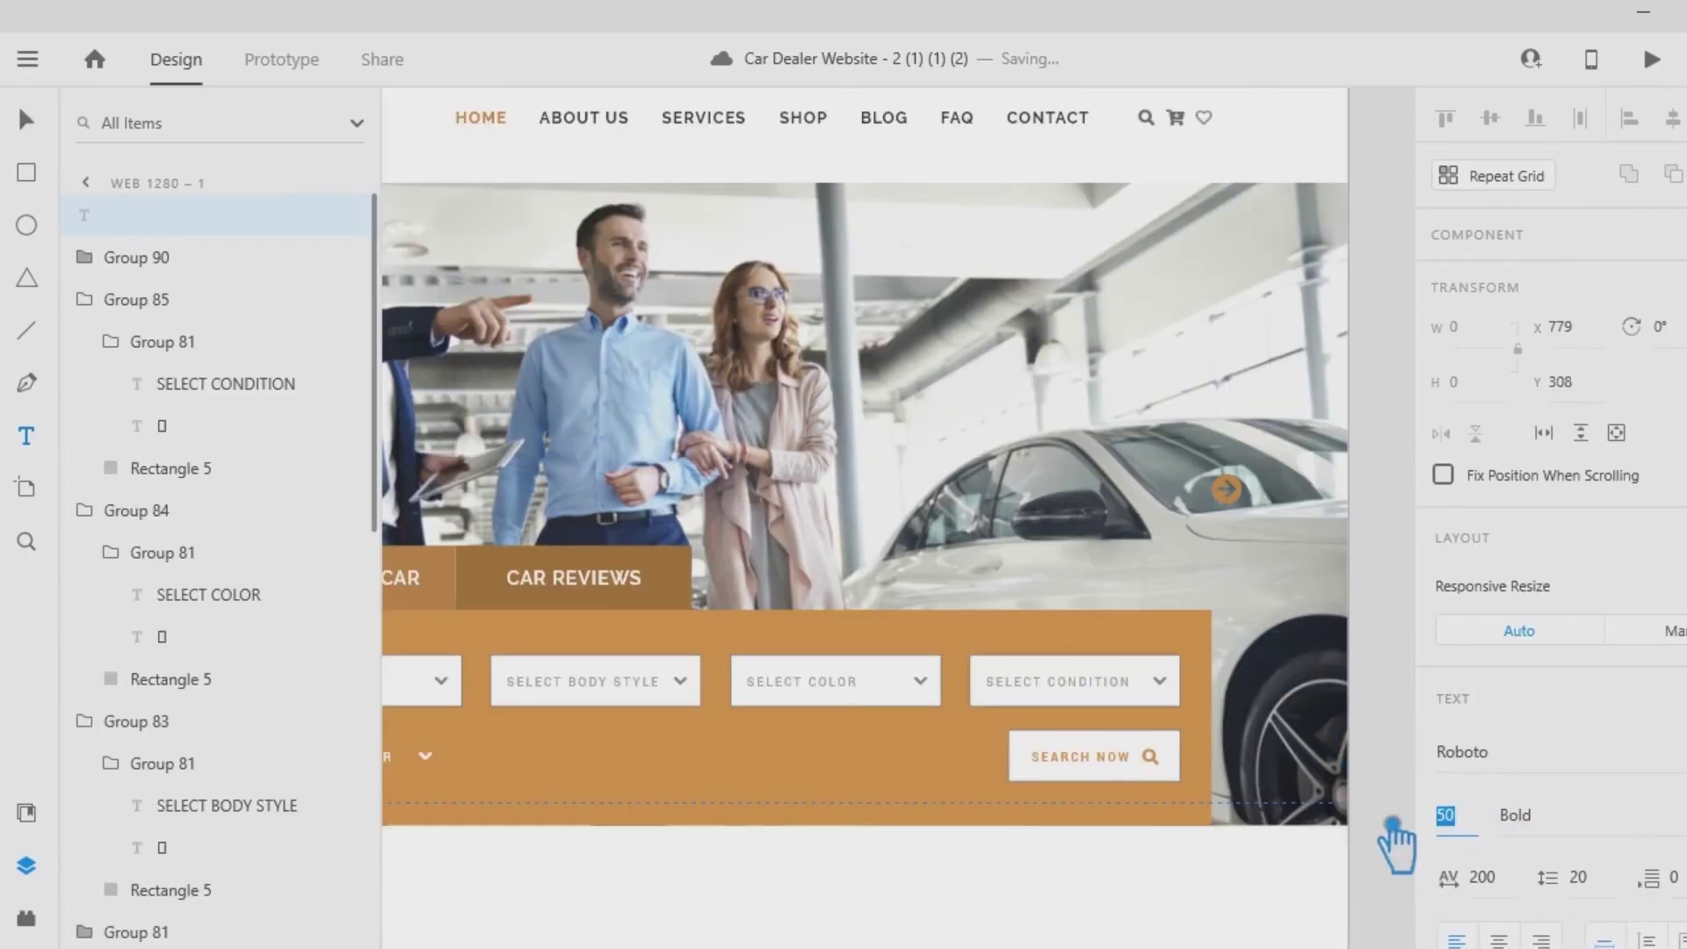
Enter the headline WE SELL CARS over the hero image, above the white car.
type("WE SELL")
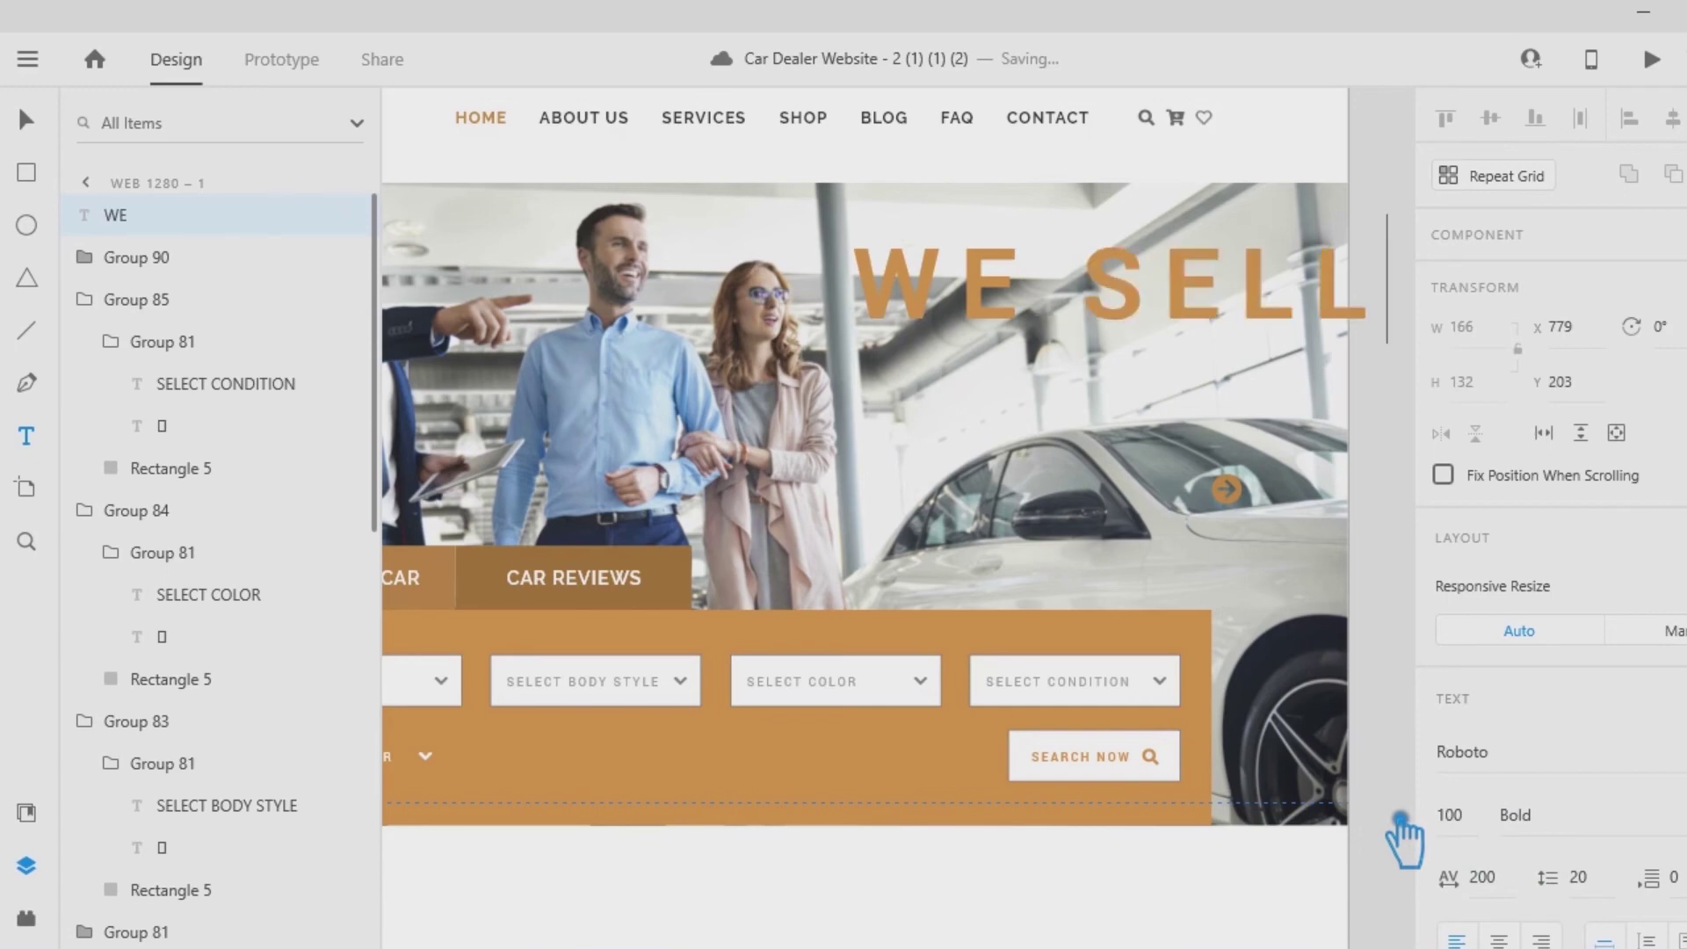
type(" CARS")
left_click(28, 121)
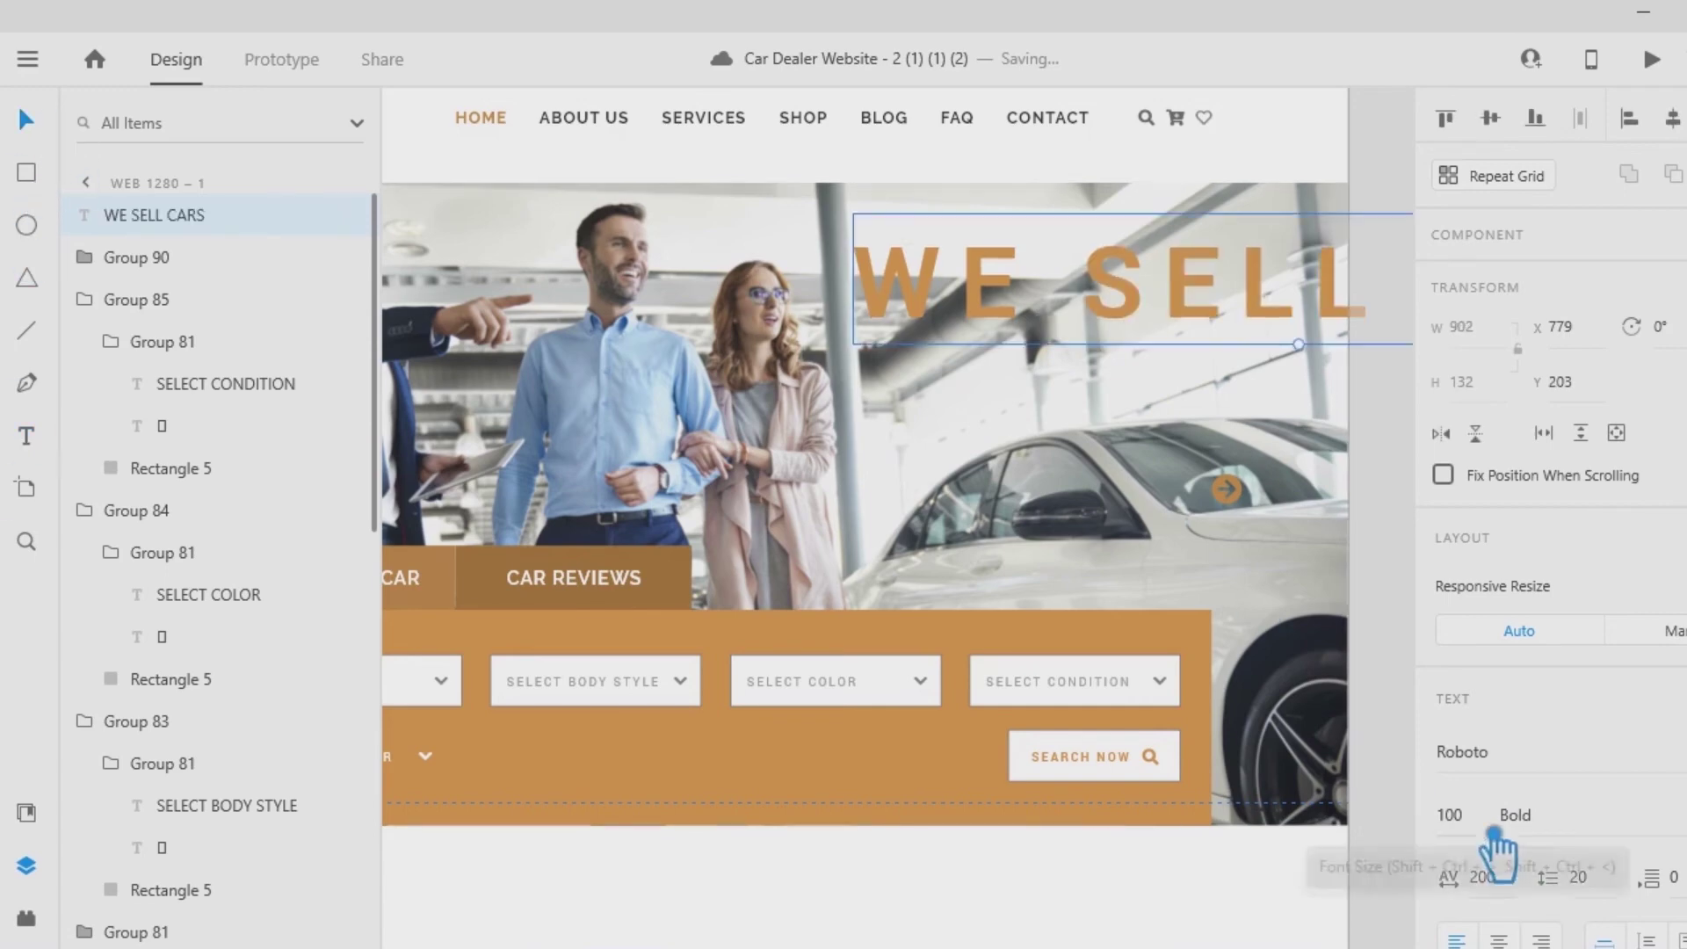
Format the WE SELL CARS headline with font size 50, character spacing 0 and weight Black.
left_click(1452, 815)
type("50")
key("Return")
type("0")
key("Return")
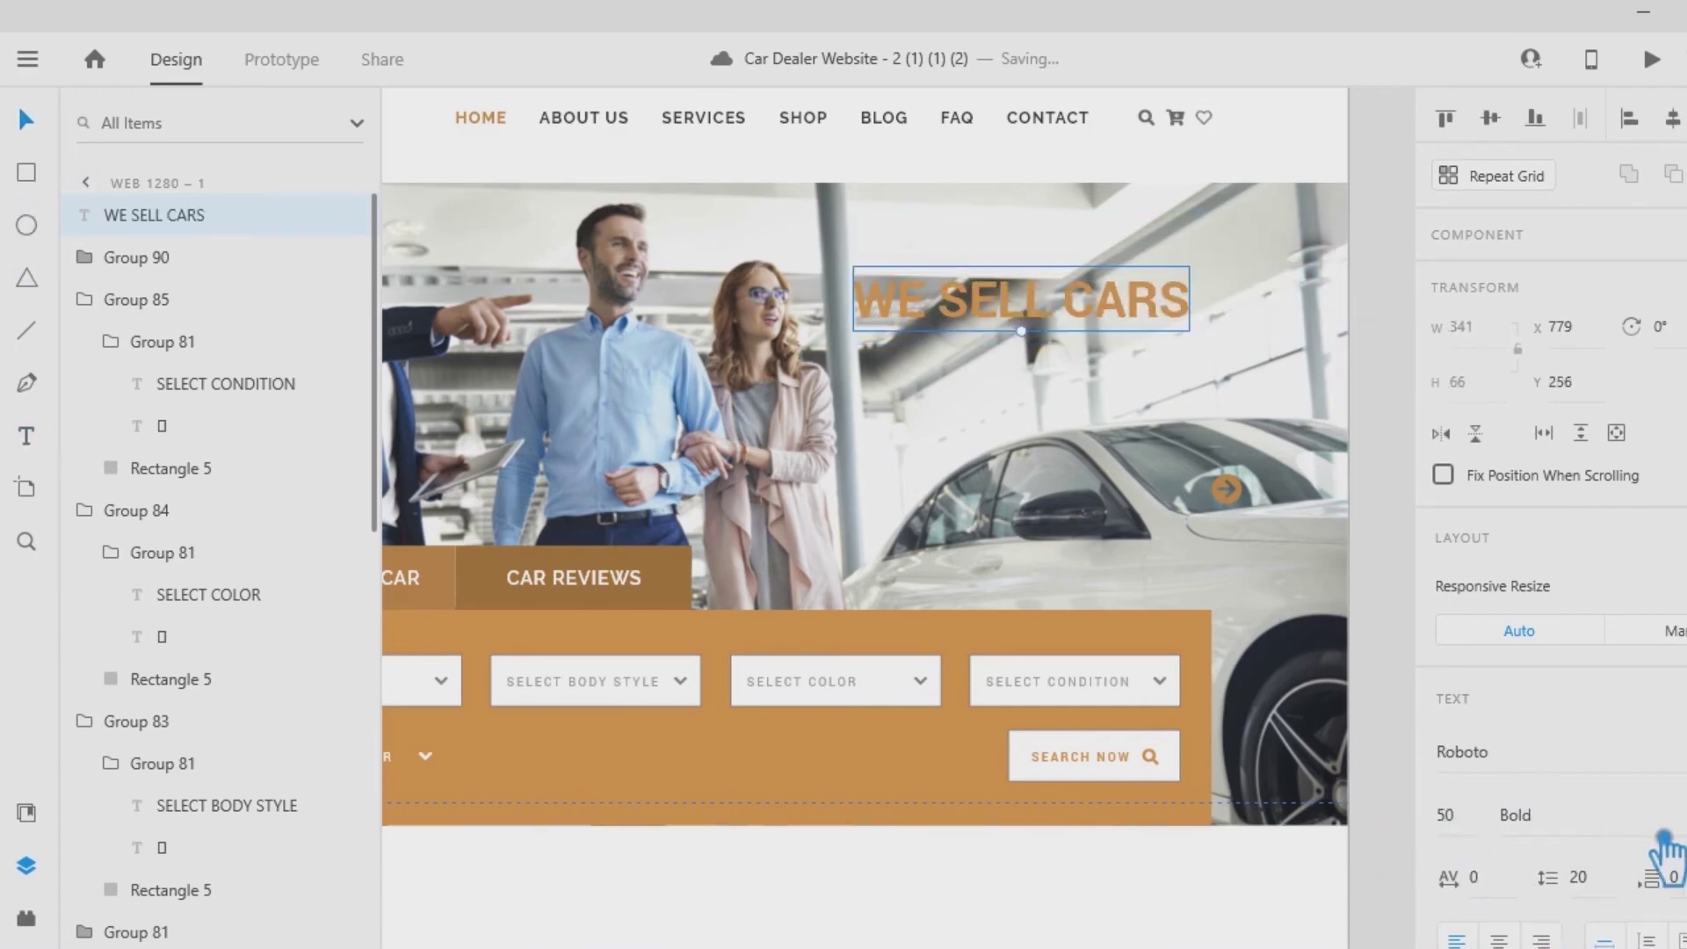
scroll(1675, 870, "down", 2)
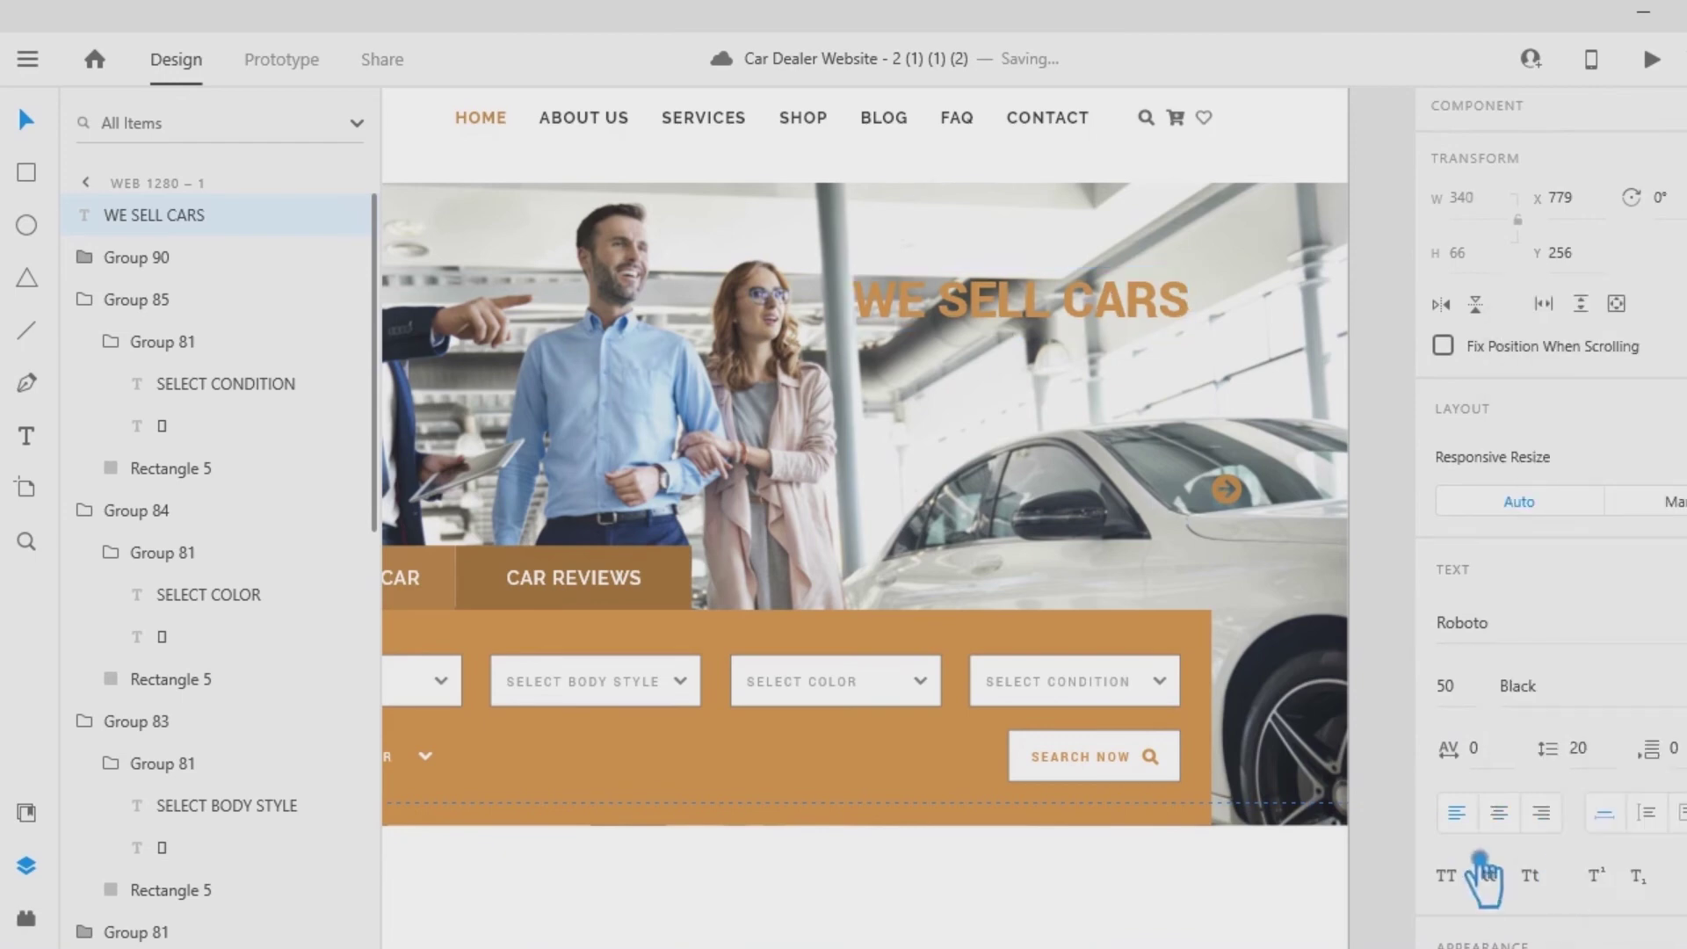
left_click(1161, 881)
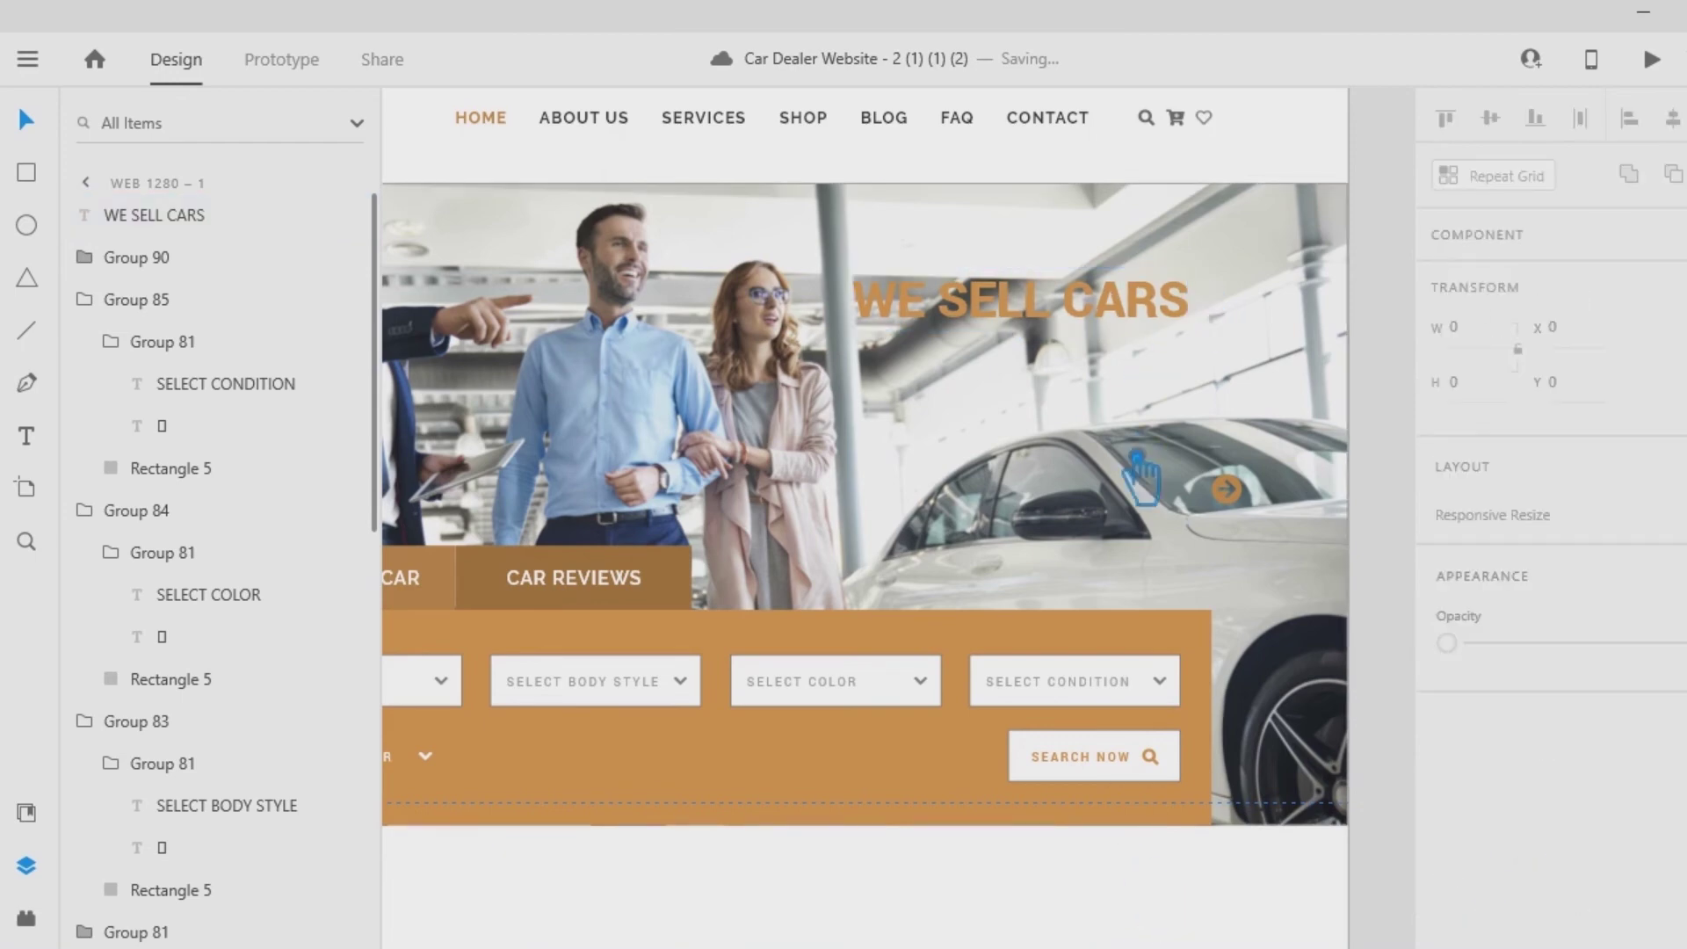
Break the headline after WE SELL and insert BRAND NEW so the second line reads BRAND NEW CARS.
key("ctrl+minus")
left_click_drag(1292, 413, 1315, 431)
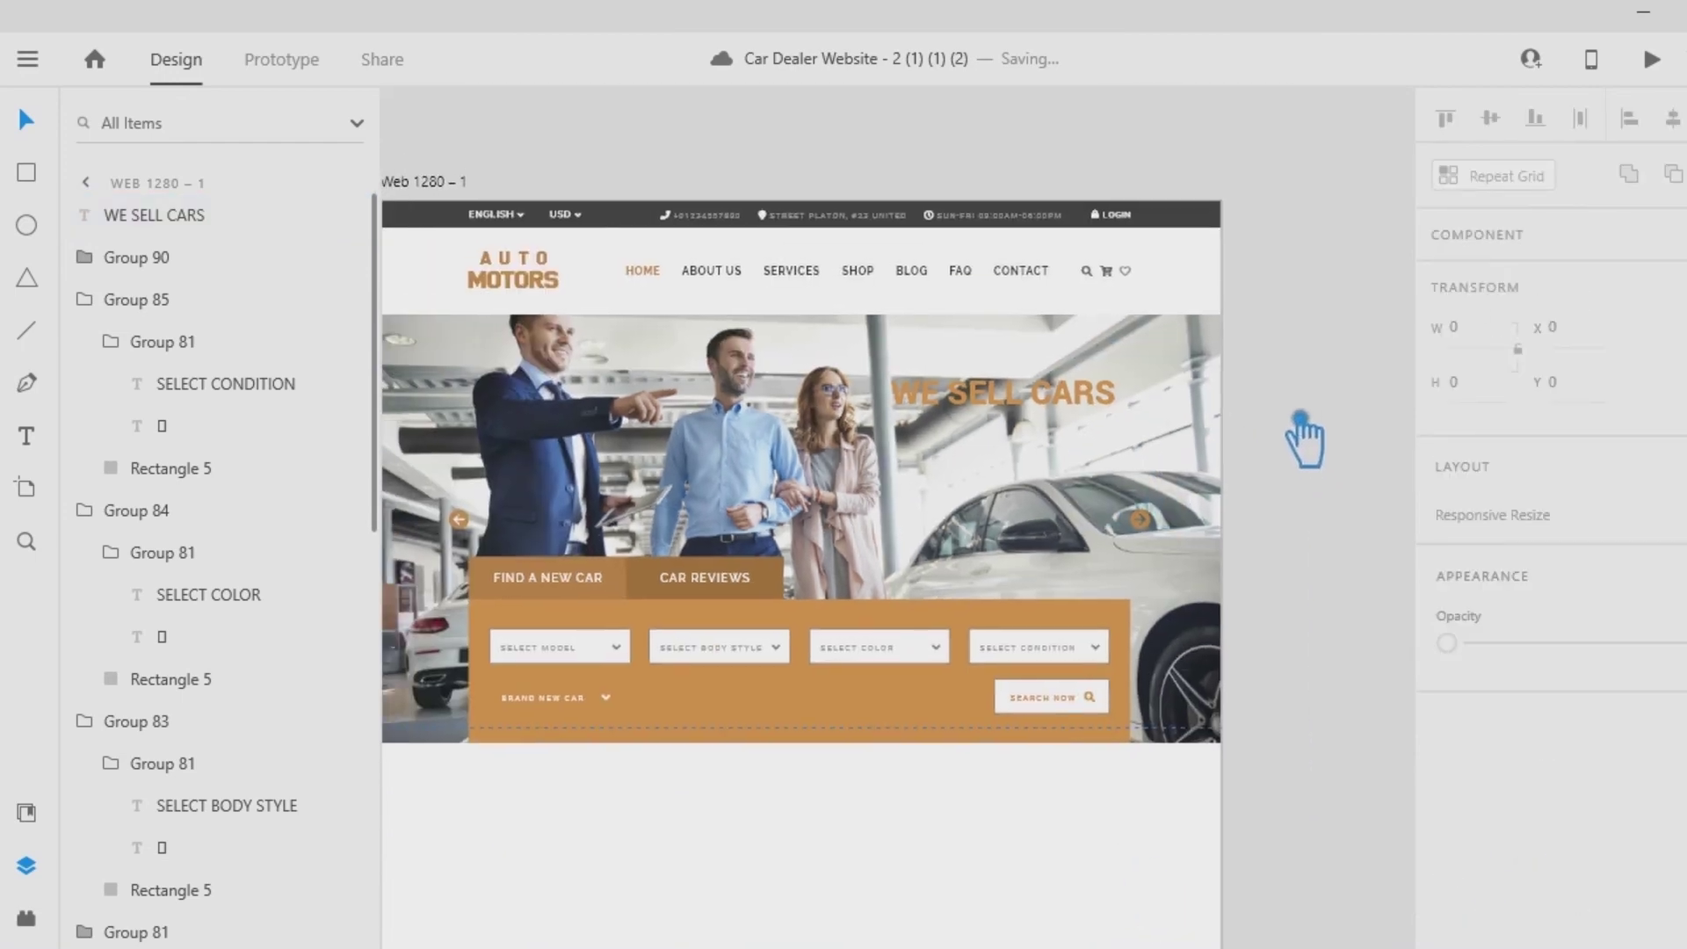
left_click(53, 445)
left_click(1053, 406)
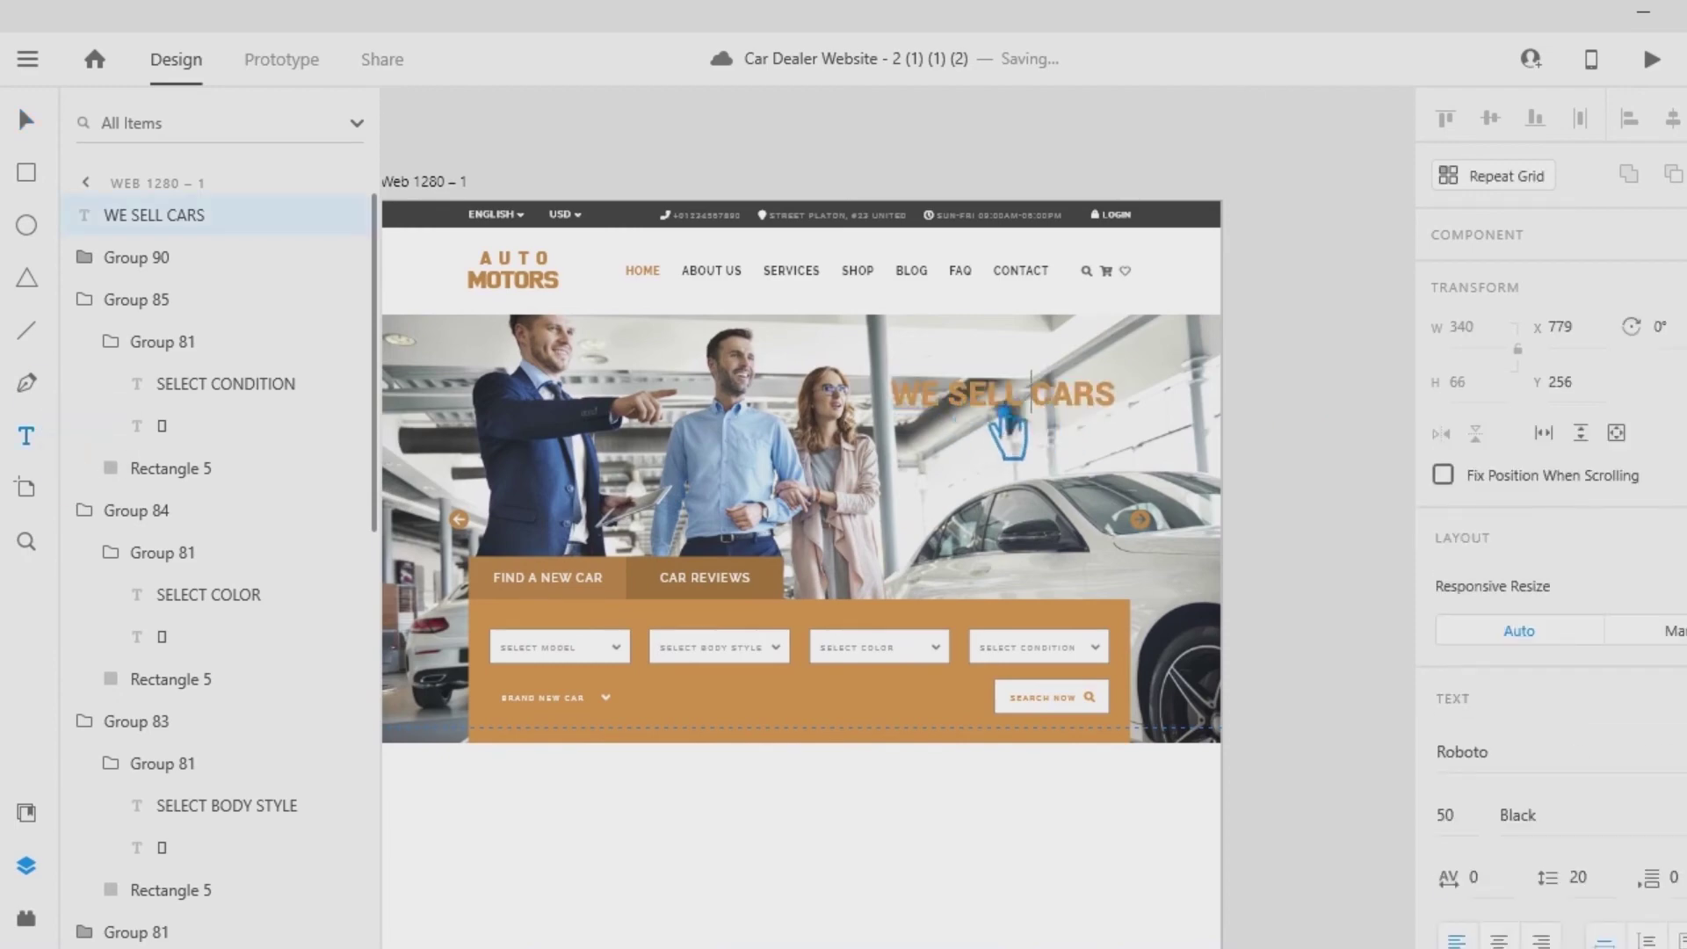
key("Return")
type("BRAND NEW")
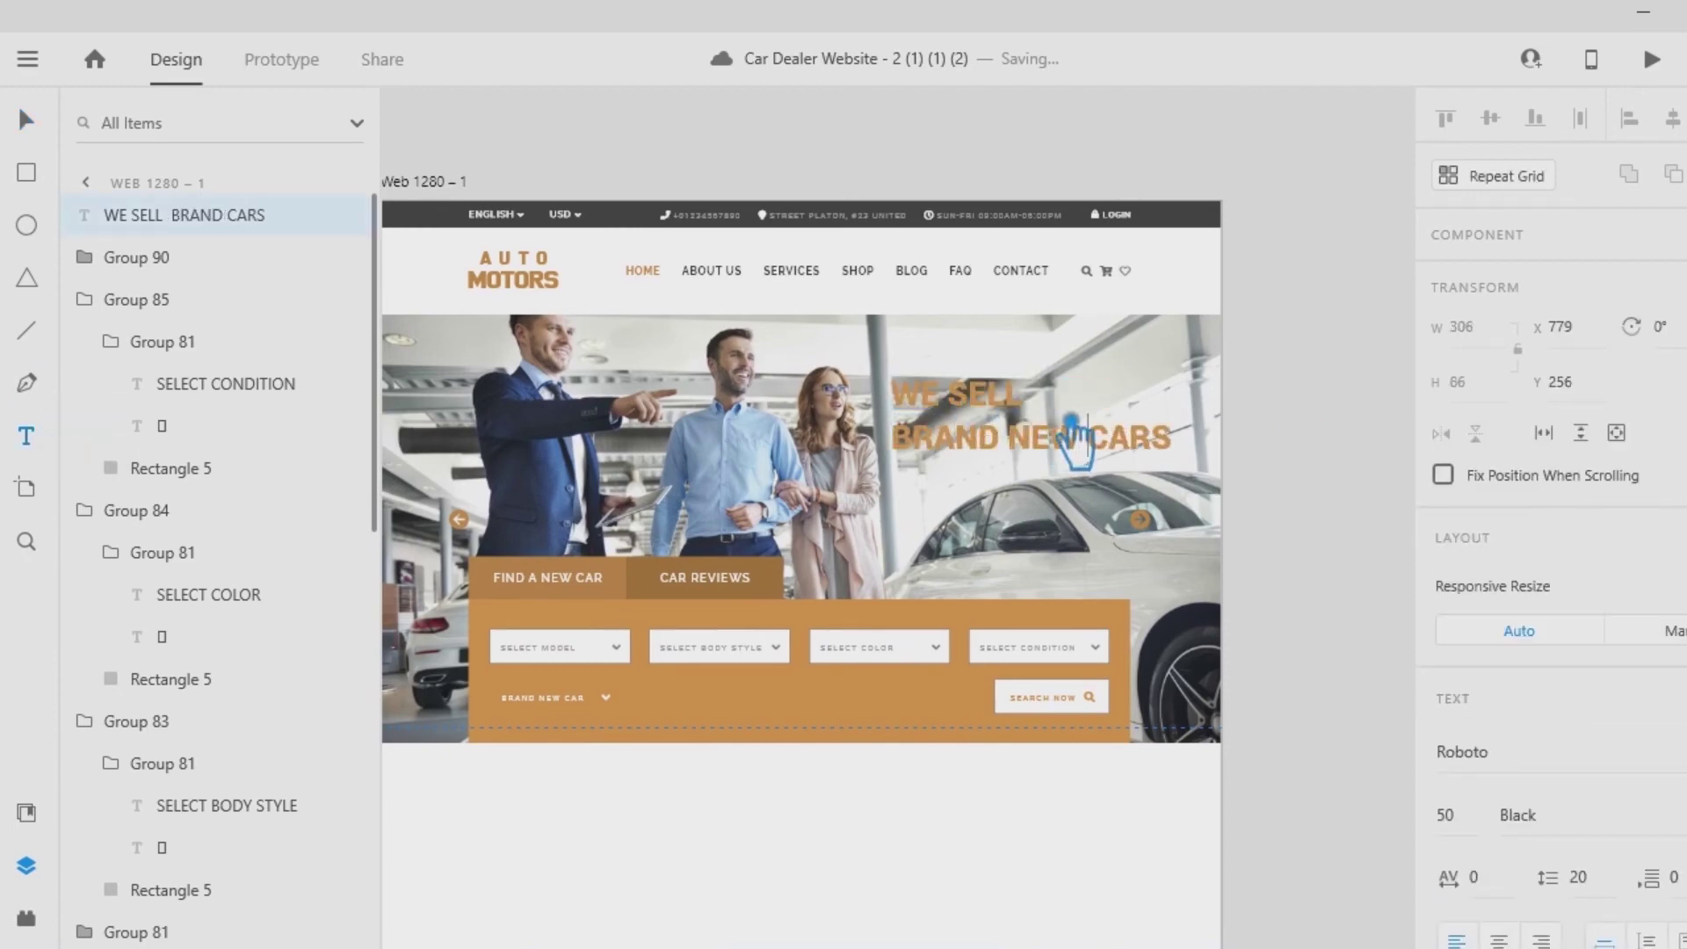
Set the font size of the headline's WE SELL line to 70, after trying 80.
left_click_drag(1174, 437, 872, 447)
left_click_drag(1030, 400, 885, 400)
left_click_drag(1484, 814, 1415, 810)
type("80")
key("Return")
type("70")
key("Return")
Set the line spacing of the whole two-line headline to 40, after trying 30.
left_click(1156, 430)
left_click_drag(1191, 423, 1090, 429)
left_click(1134, 431)
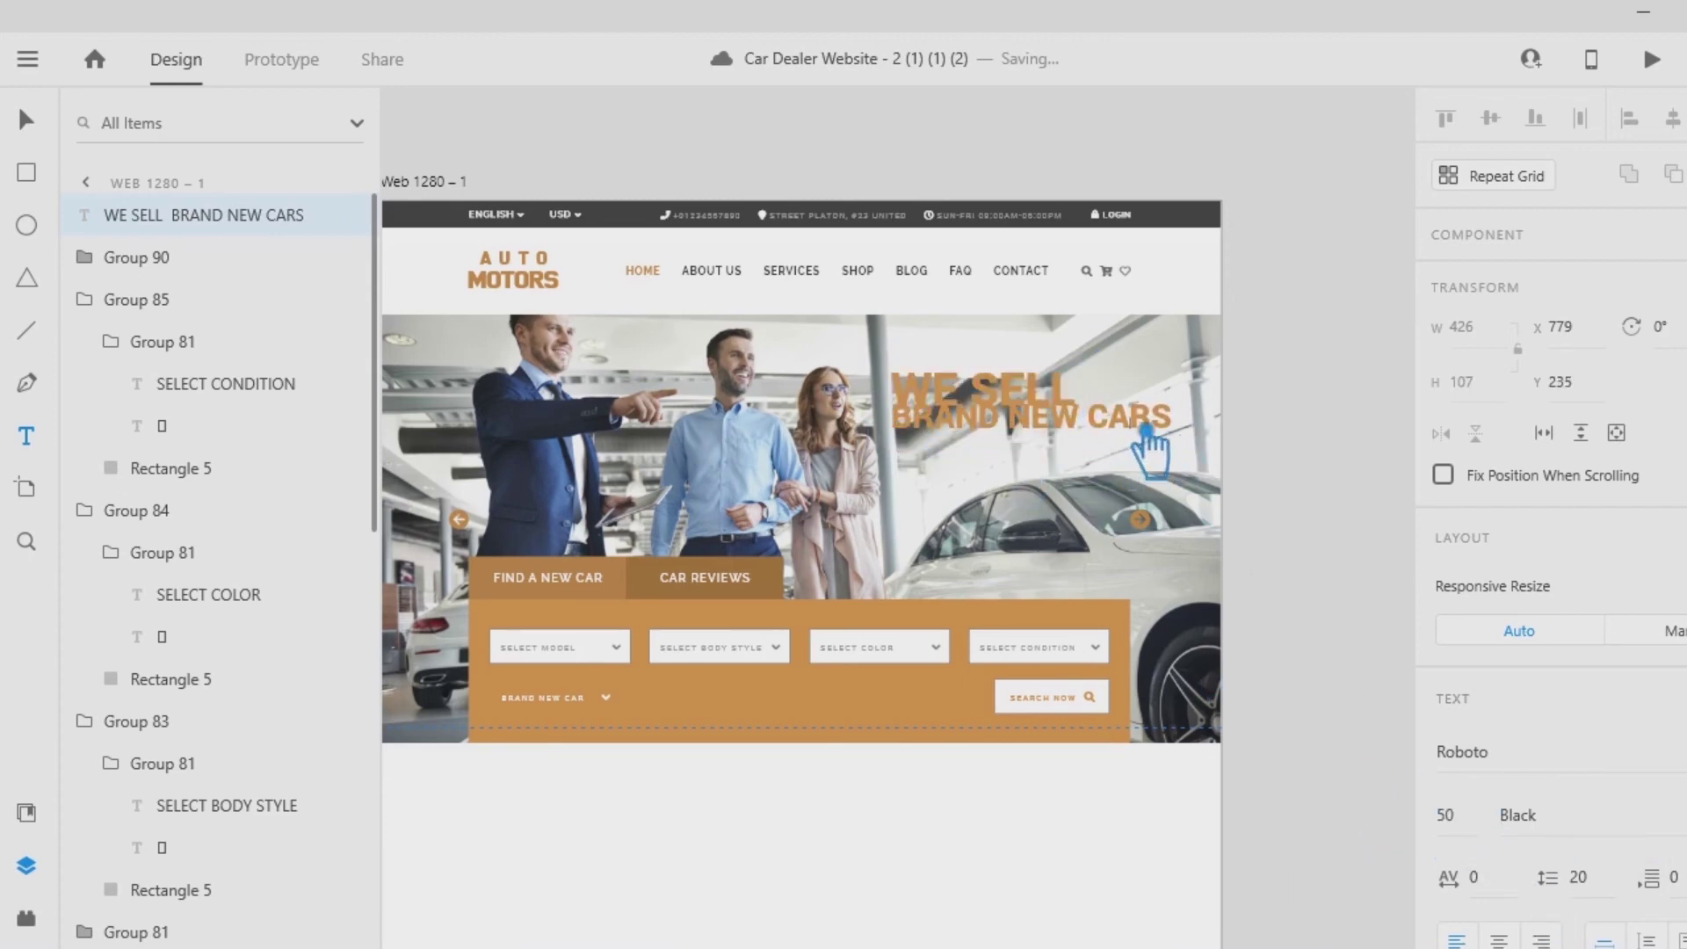
left_click_drag(912, 427, 1136, 425)
left_click(1520, 887)
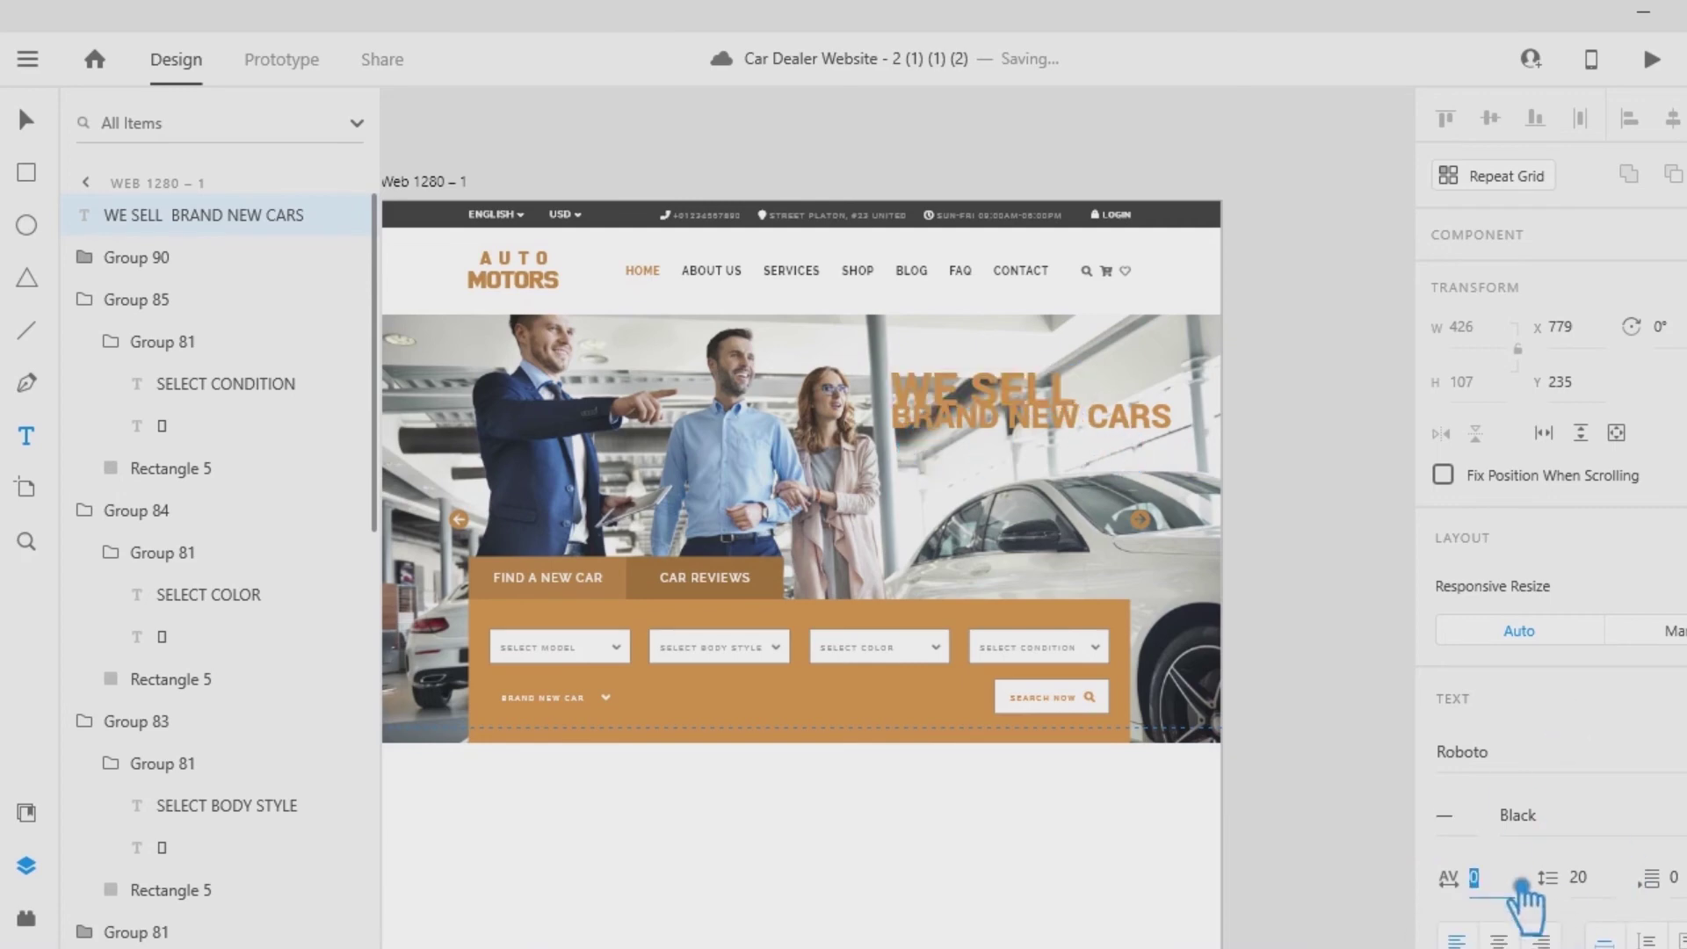
left_click_drag(1615, 877, 1520, 878)
type("30")
key("Return")
type("40")
Set the character spacing of the headline's WE SELL line to 200.
scroll(1551, 703, "down", 5)
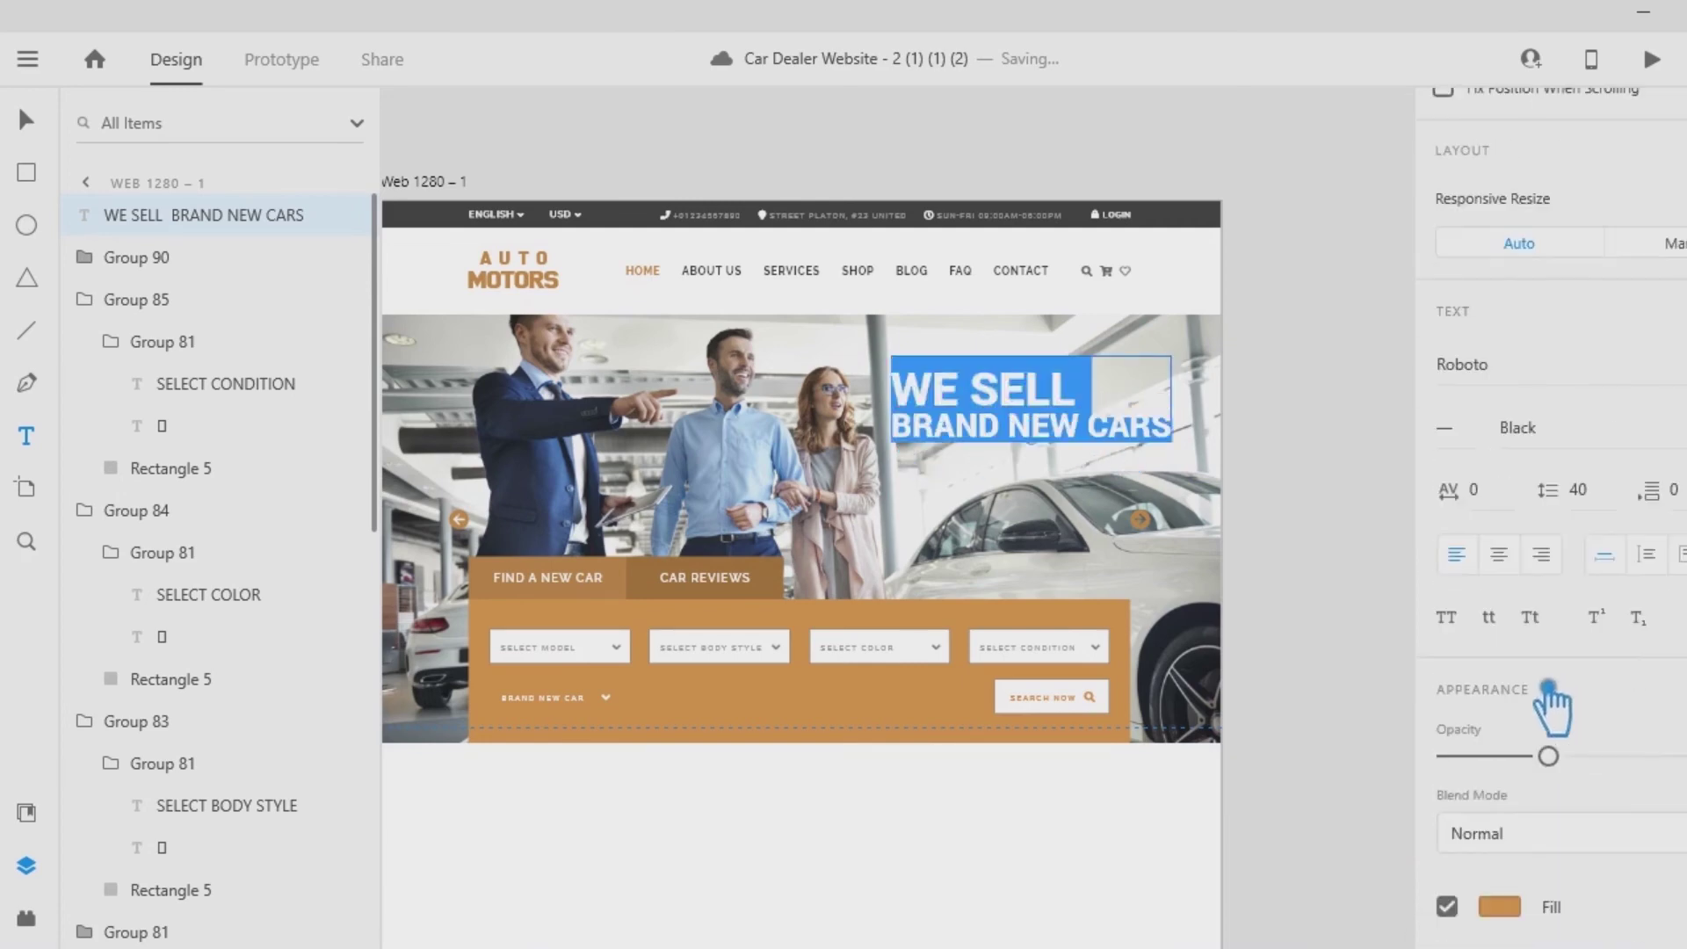
left_click_drag(1186, 433, 902, 437)
left_click_drag(1093, 407, 895, 399)
scroll(1586, 778, "down", 3)
scroll(1521, 527, "up", 3)
left_click_drag(1505, 496, 1424, 495)
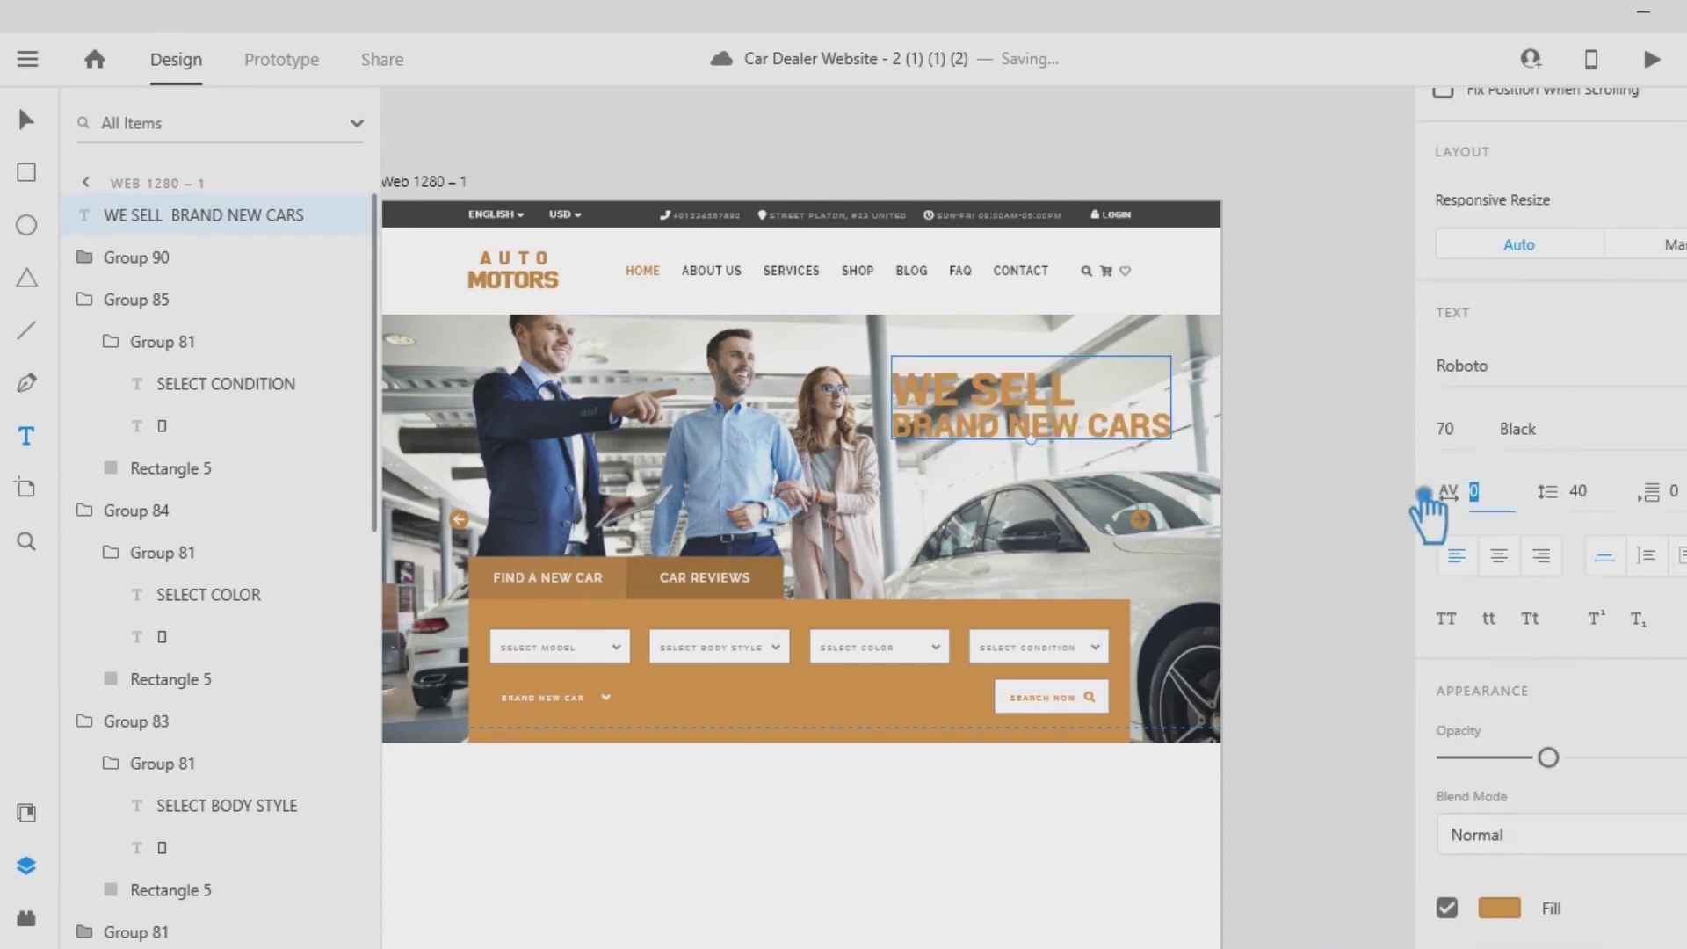
type("200")
key("Return")
Change the fill of both headline lines to white and raise the opacity to full.
scroll(1543, 811, "down", 3)
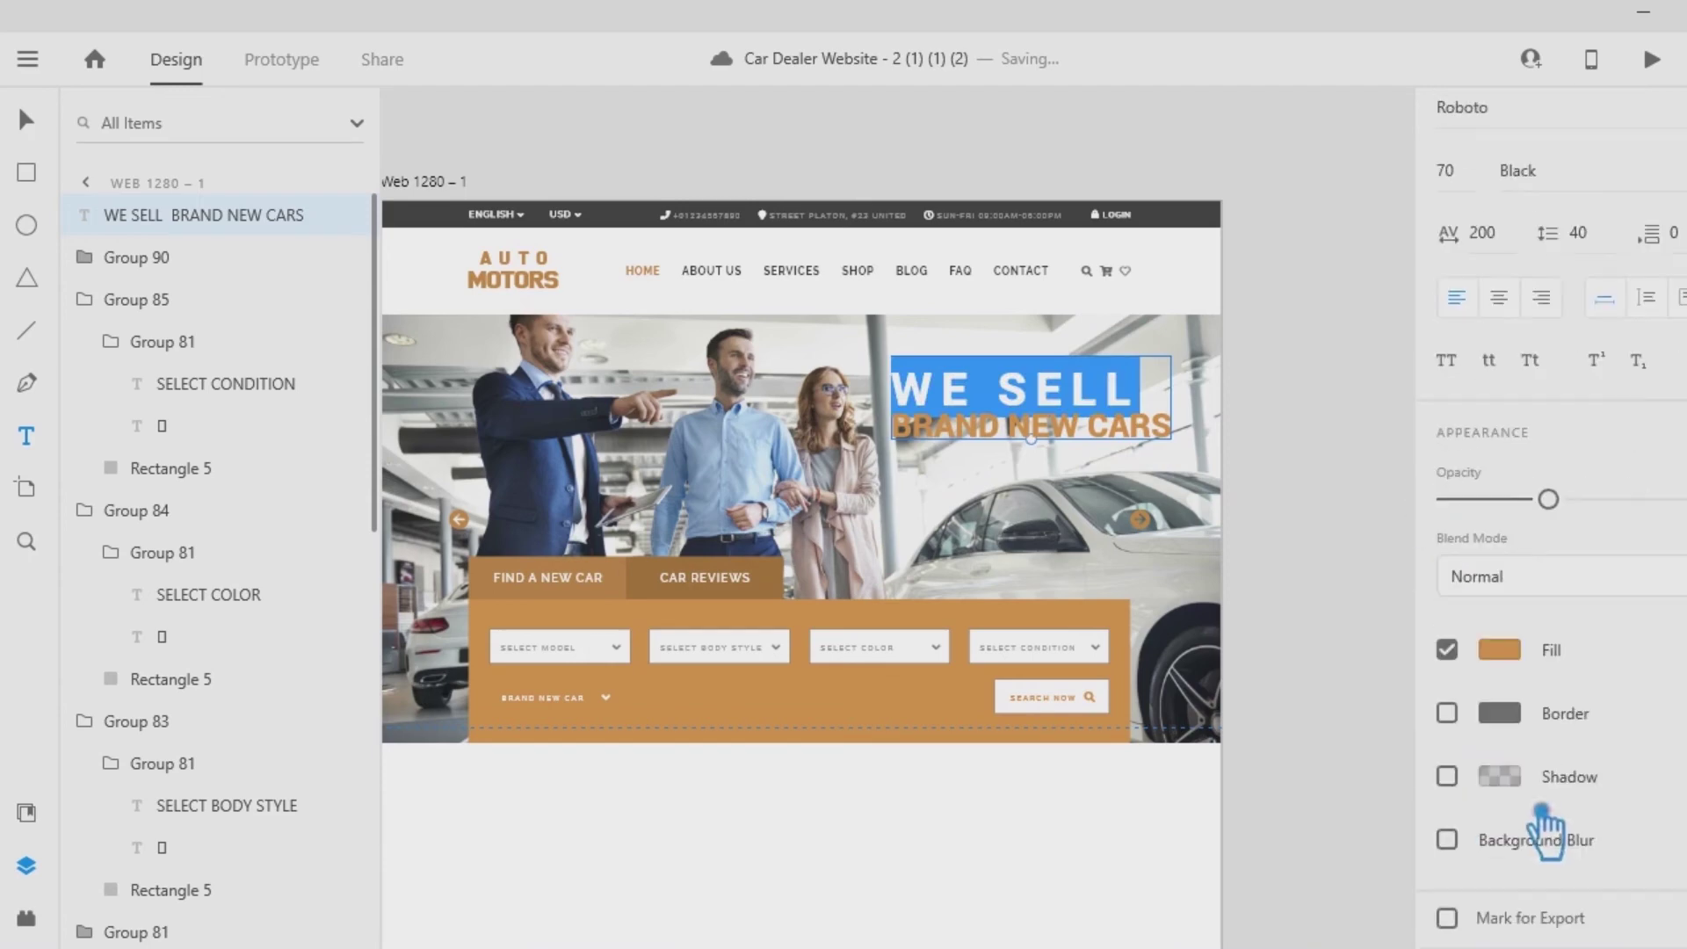
left_click(1492, 651)
left_click_drag(1251, 509, 1092, 452)
left_click(1683, 681)
left_click_drag(1554, 502, 1685, 502)
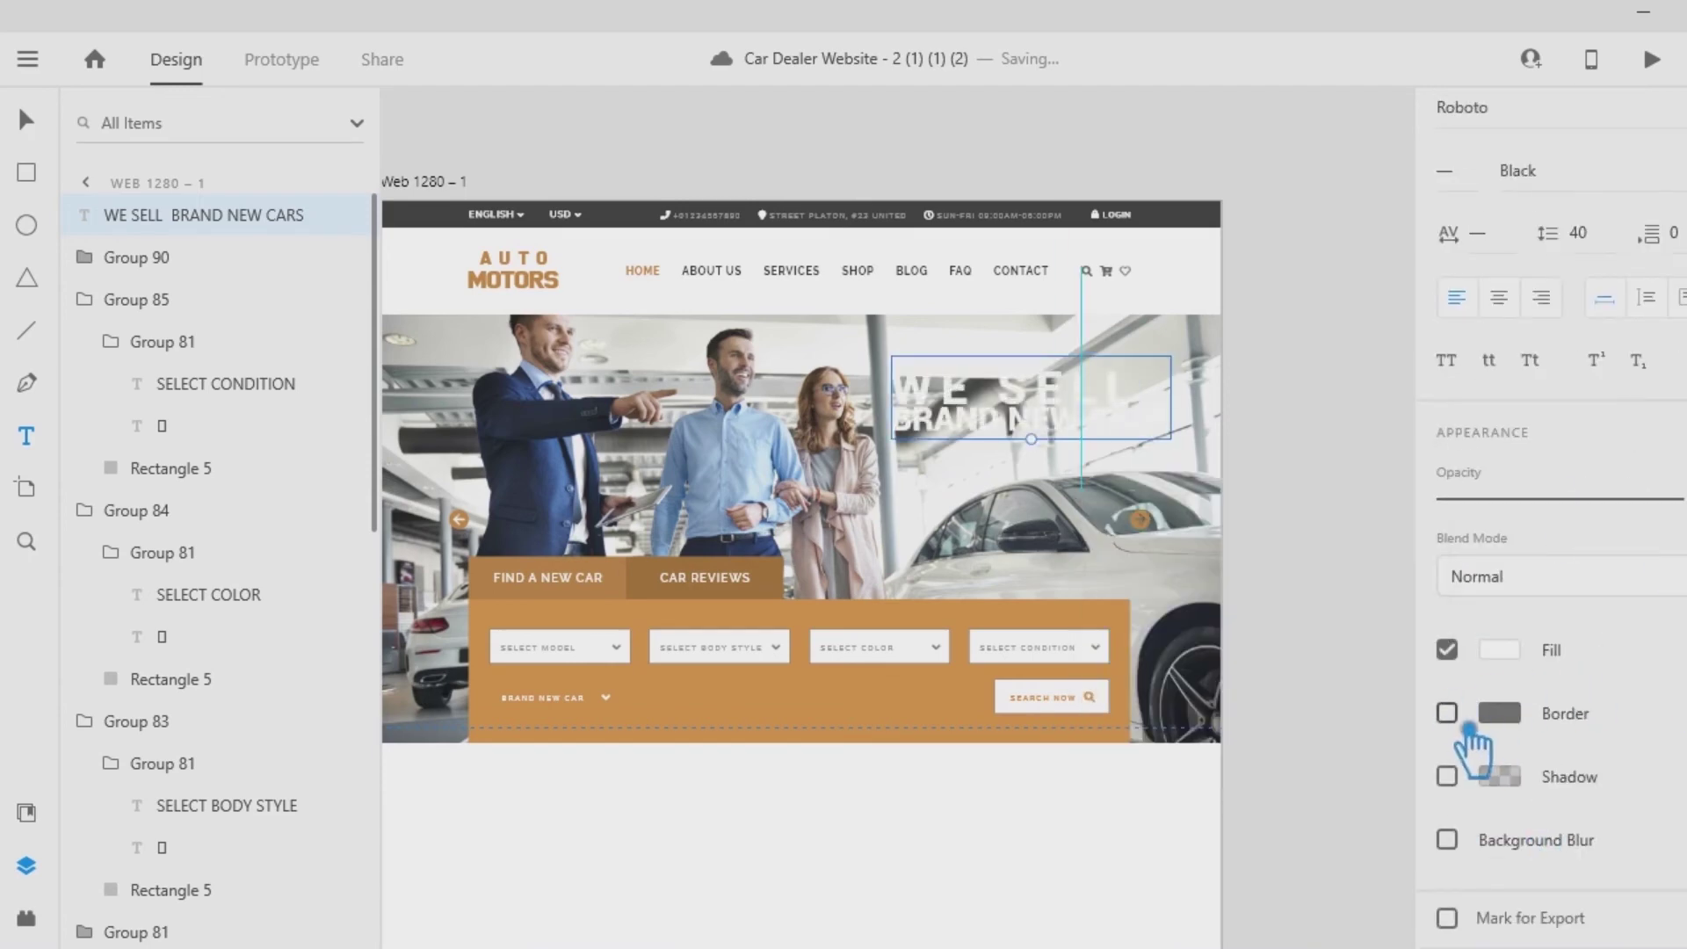
Add a border to the headline text using the orange sampled from the search panel.
left_click(1451, 714)
left_click(1503, 714)
left_click(1406, 809)
left_click(920, 699)
left_click(1637, 677)
left_click(1501, 651)
left_click(1371, 341)
Reduce the headline's border size to 0.25 and restore its opacity to full.
left_click(26, 119)
left_click(1032, 400)
key("ctrl+plus")
left_click_drag(1279, 434, 1112, 420)
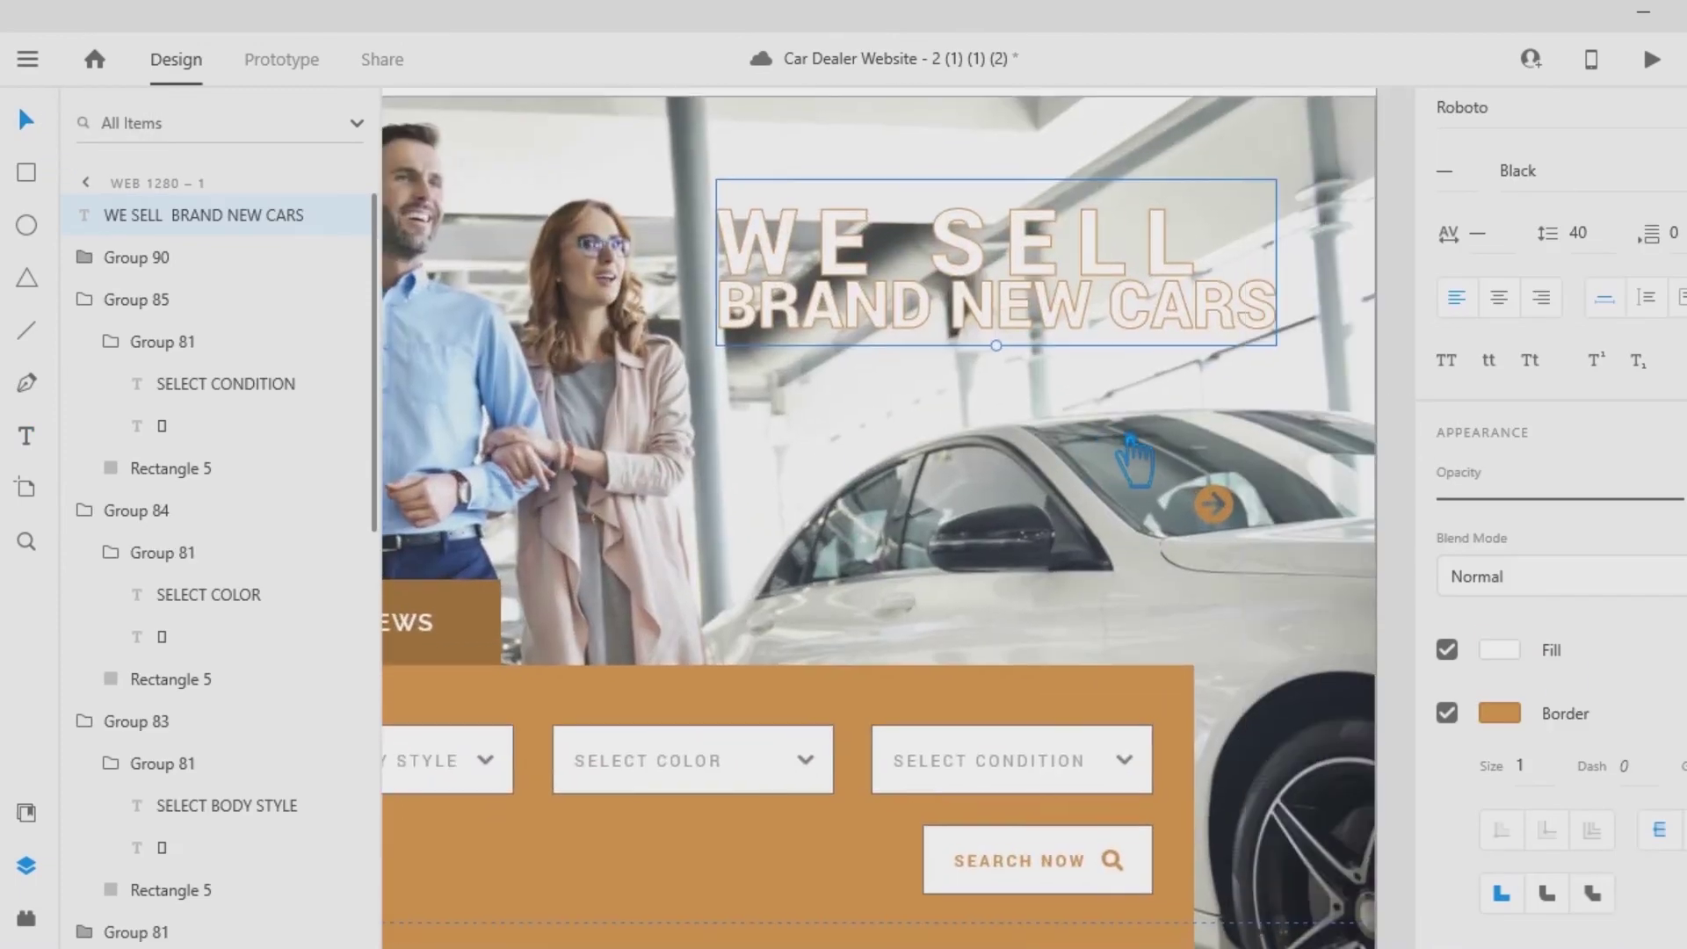
key("3")
key("Return")
key("Escape")
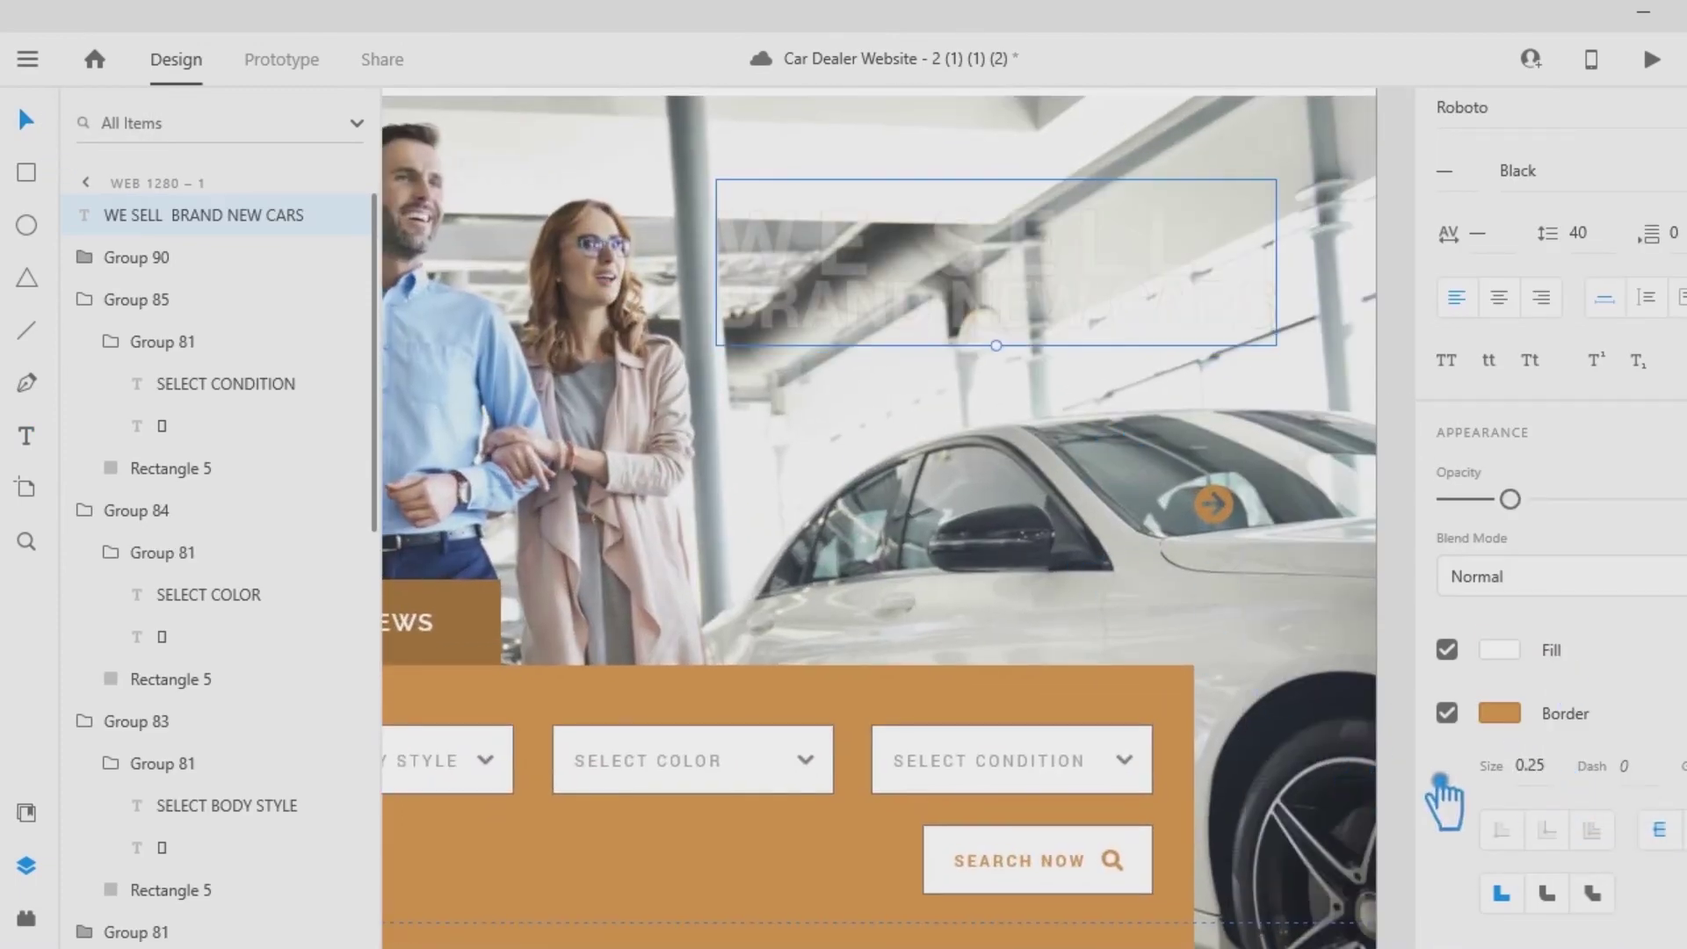
left_click_drag(1537, 504, 1686, 505)
Set the headline's line spacing to 80.
scroll(1593, 681, "down", 1)
scroll(1614, 686, "up", 2)
left_click(1602, 369)
left_click_drag(1599, 366, 1569, 367)
type("80")
key("Return")
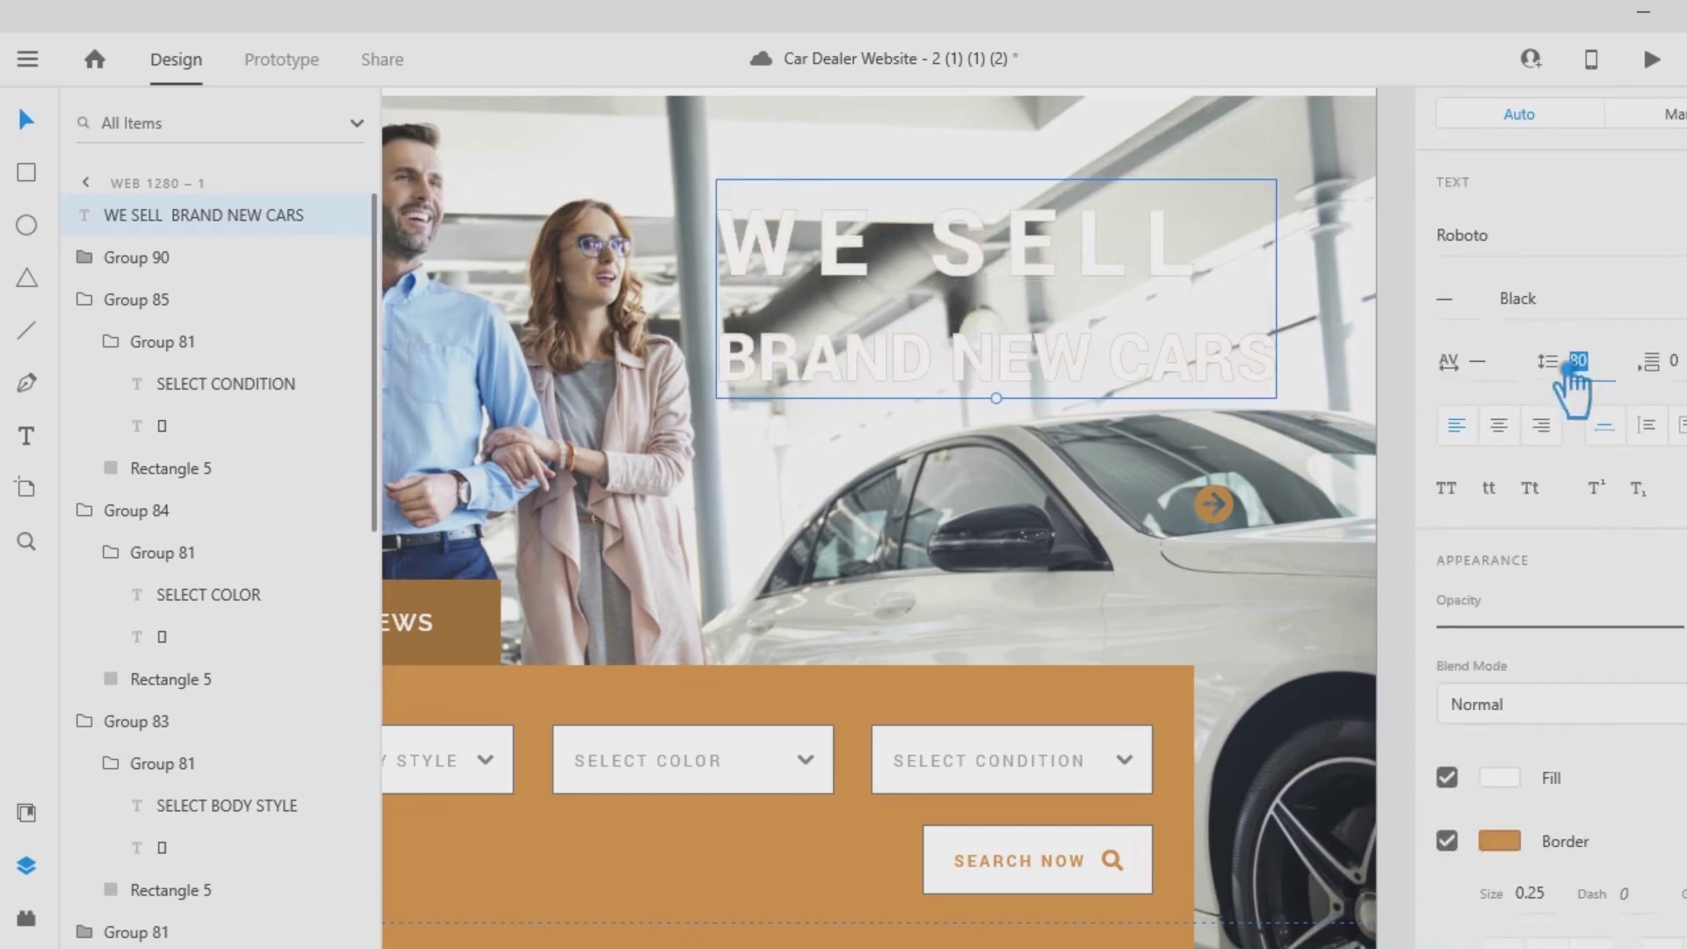
Try a line spacing of 60 for the headline and settle on 50.
type("60")
key("Return")
type("50")
key("Return")
Change the headline's fill to the orange sampled from the search panel.
scroll(1524, 650, "down", 3)
left_click(1449, 582)
left_click(1499, 652)
left_click(1405, 750)
left_click(993, 699)
left_click(920, 410)
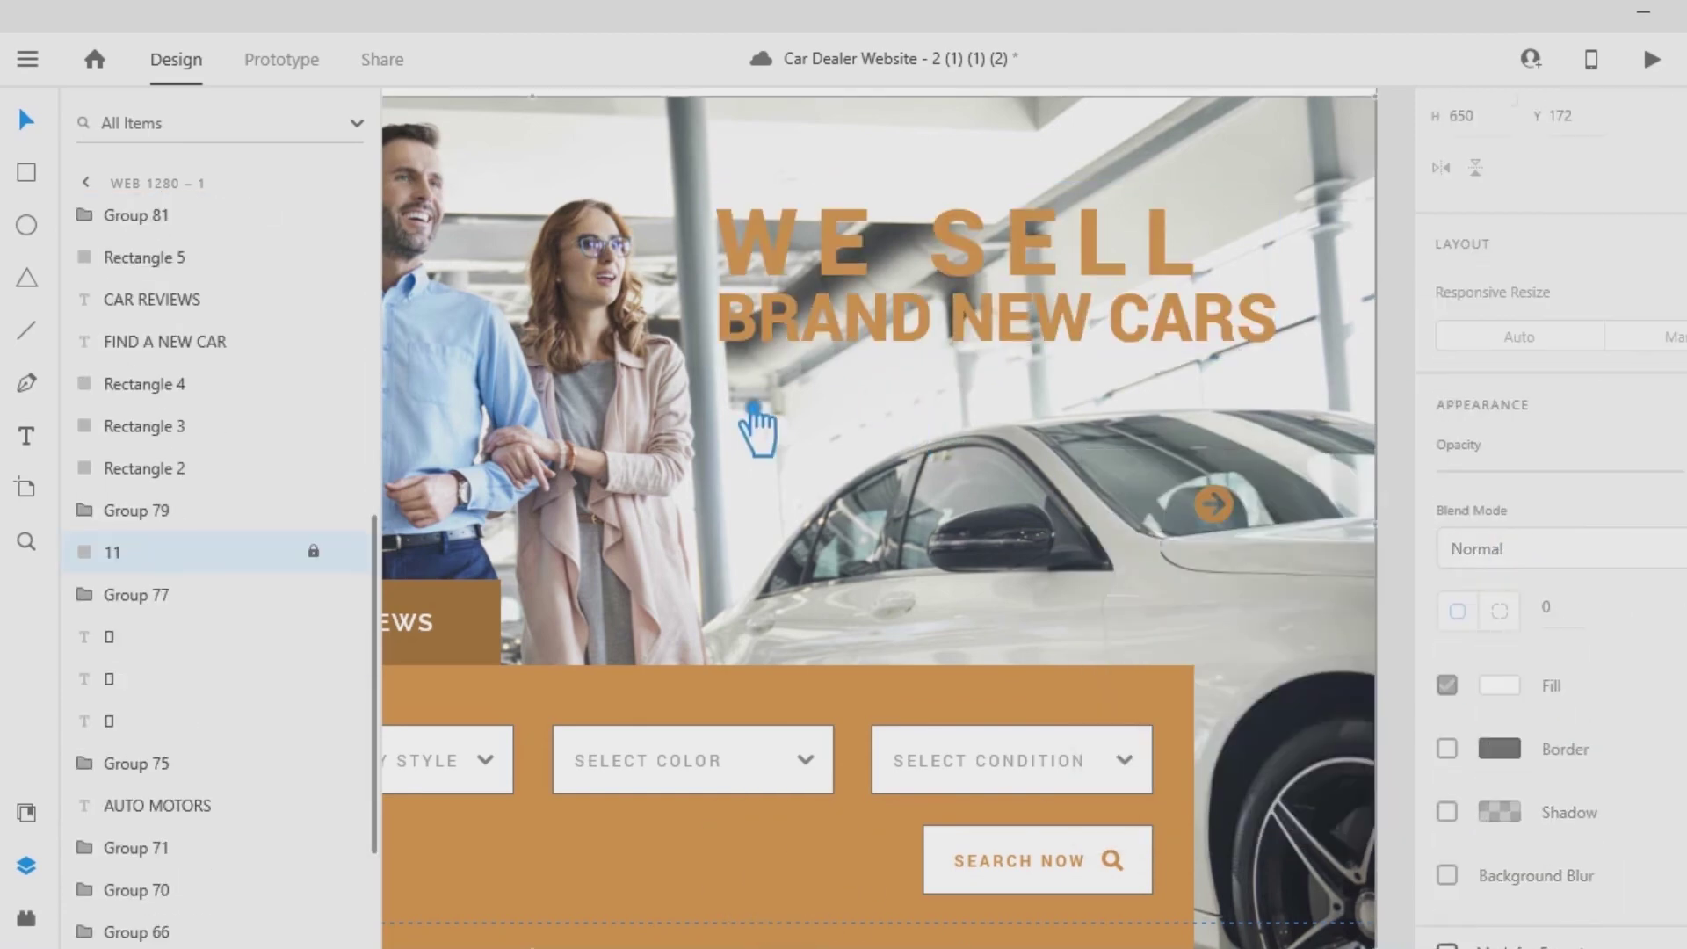
Reduce the character spacing of the WE SELL line to 50.
left_click(27, 436)
left_click(1153, 249)
left_click_drag(1221, 249, 591, 251)
left_click_drag(1525, 614, 1363, 613)
type("100")
key("Return")
type("50")
key("Return")
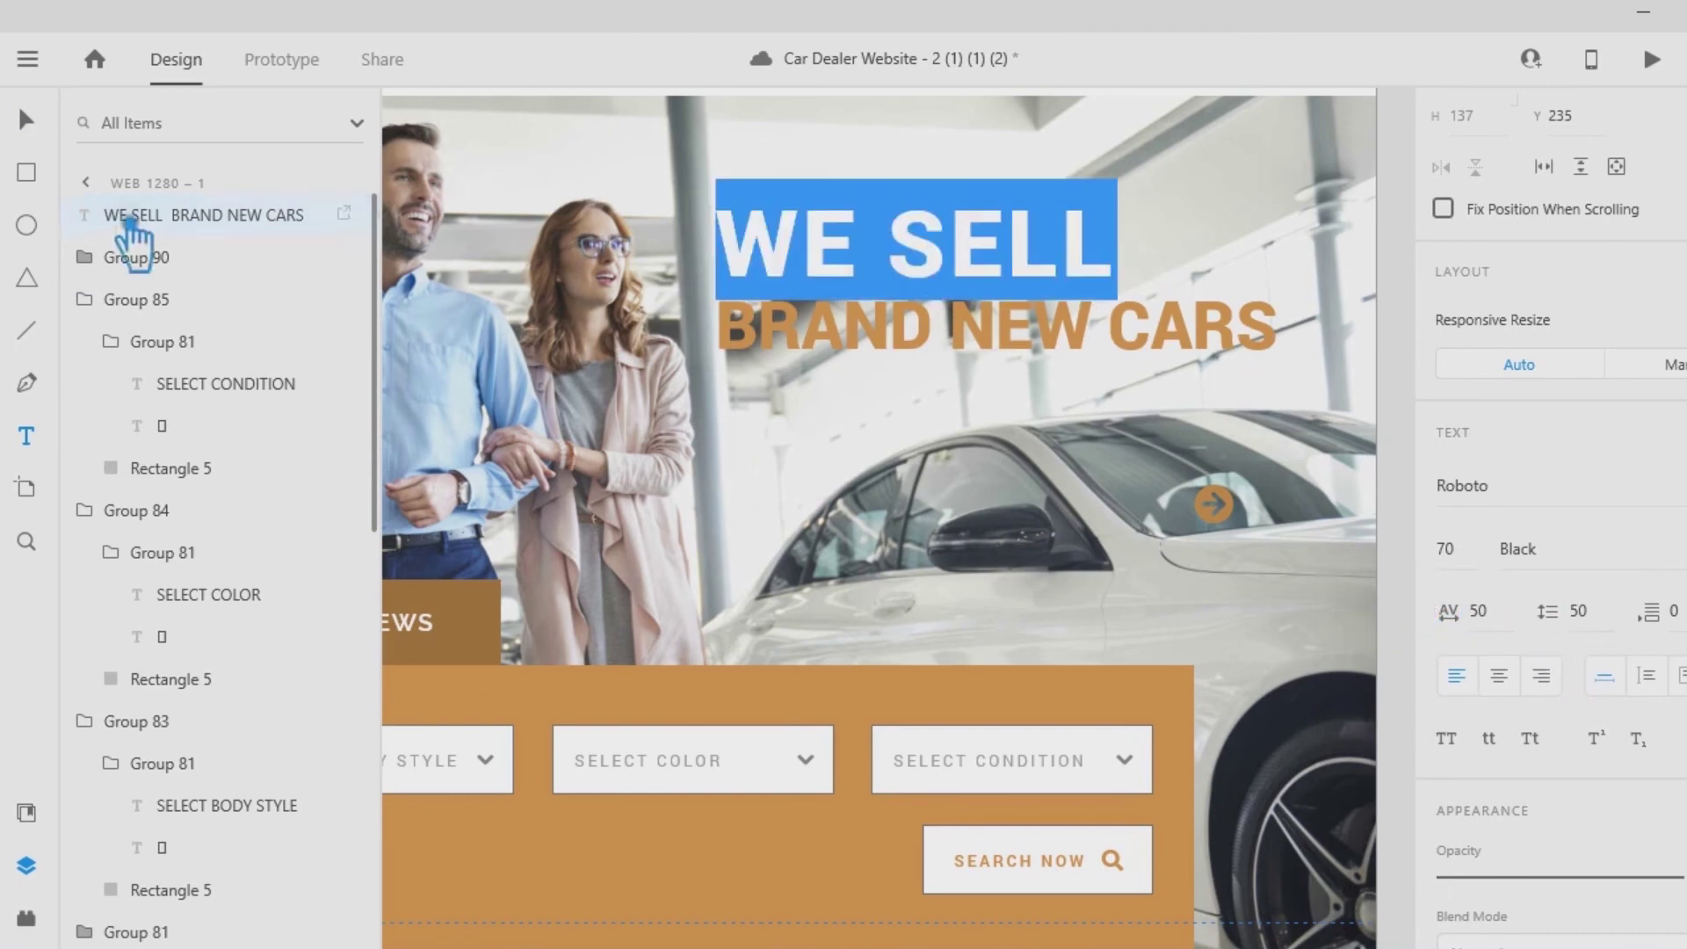
Turn on the layout grid for the Web 1280 – 1 artboard.
left_click(26, 119)
left_click(1052, 507)
key("ctrl+minus")
key("ctrl+minus")
left_click(1158, 896)
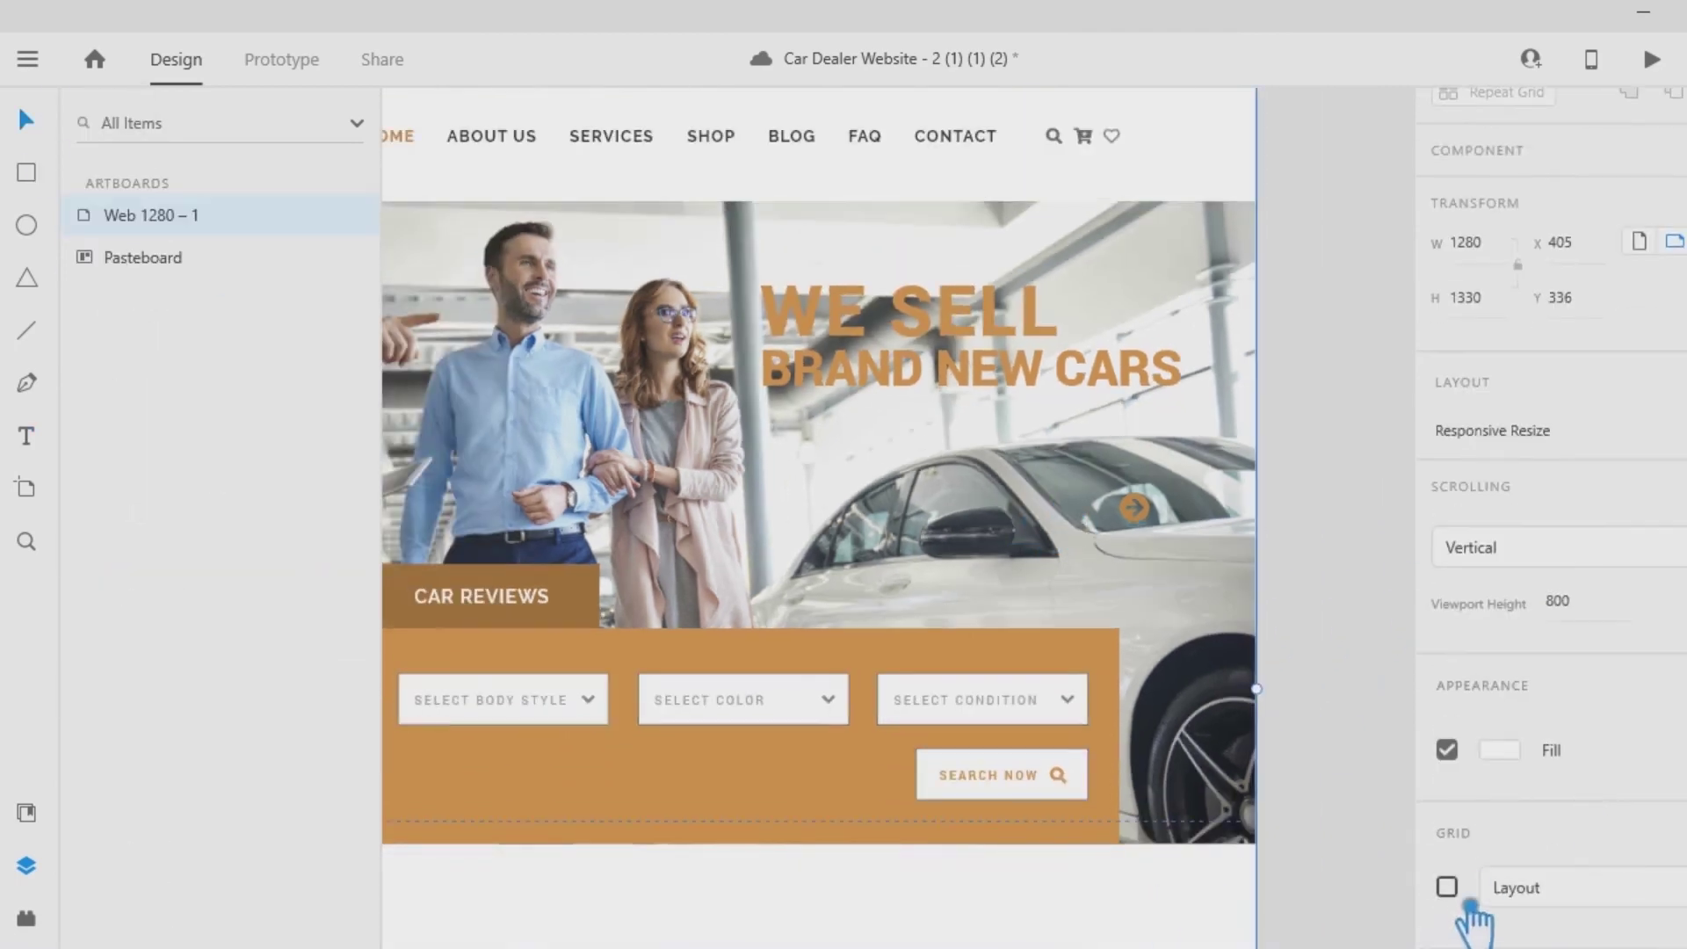
left_click(1442, 885)
Move the headline to X 717 at the last grid column's outer edge and centre its text lines.
left_click_drag(1161, 387, 1103, 429)
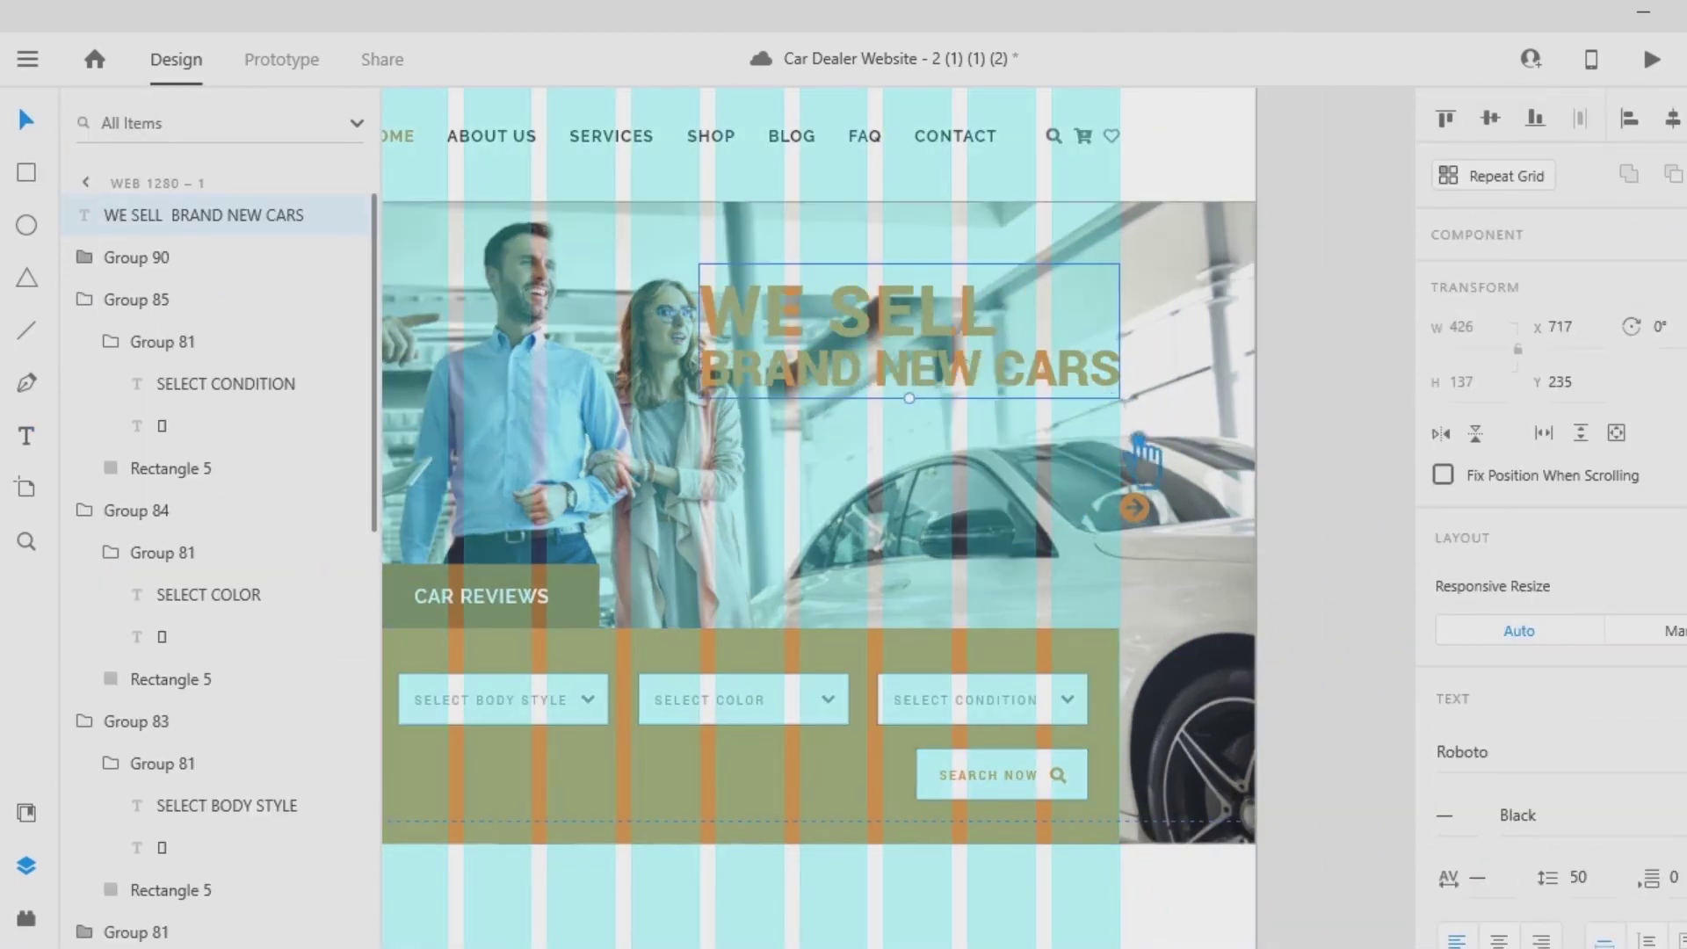
scroll(1141, 454, "left", 3)
scroll(1657, 633, "down", 5)
left_click(1521, 570)
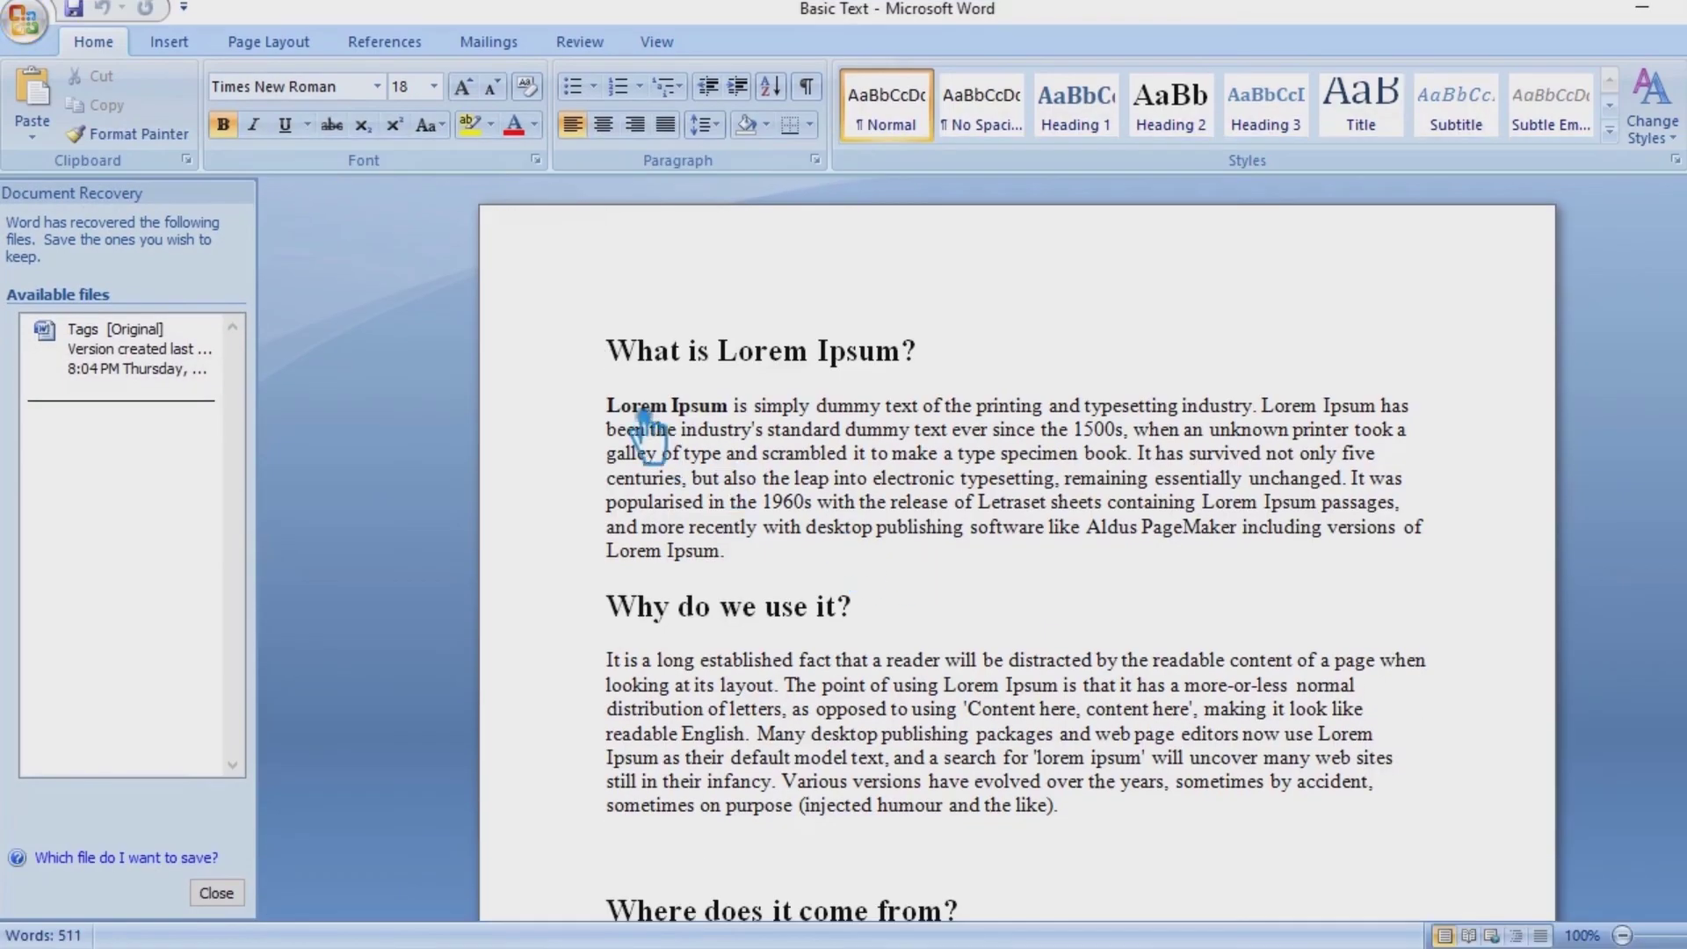
Copy the opening of the "Why do we use it?" paragraph from Word and paste it into an area text box below the headline.
left_click_drag(608, 661, 766, 739)
key("ctrl+c")
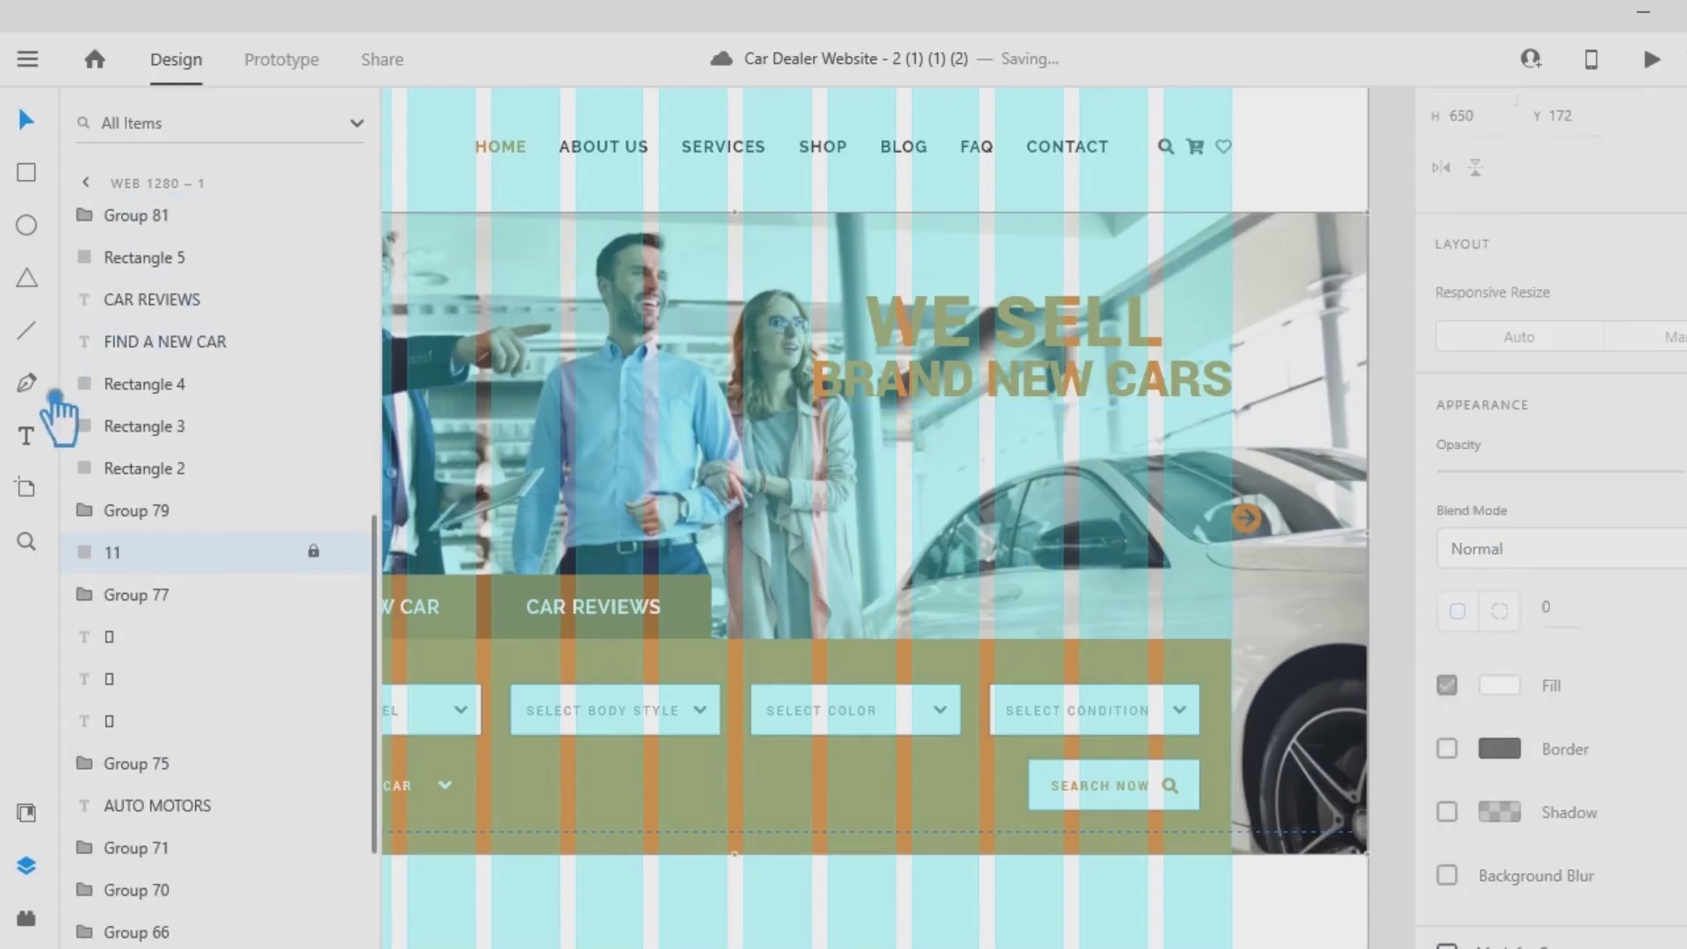
left_click_drag(714, 631, 1232, 453)
left_click(1446, 548)
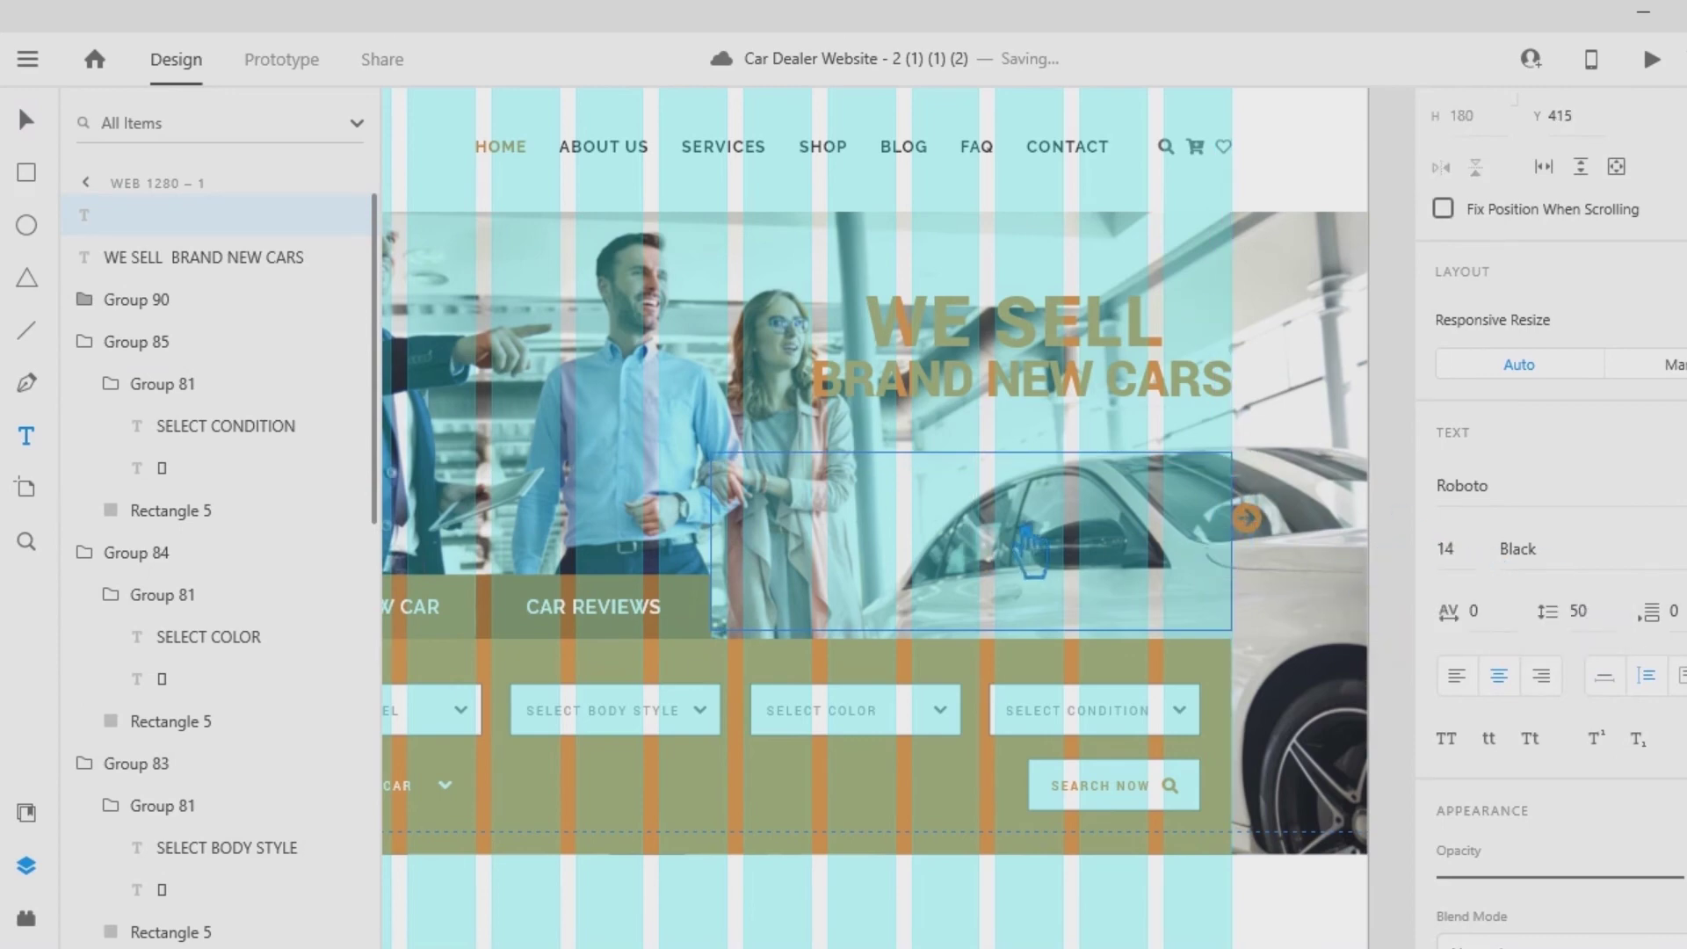
key("ctrl+v")
Set the line spacing of the pasted paragraph to 19.
key("ctrl+a")
scroll(1589, 671, "down", 1)
left_click_drag(1614, 485, 1542, 488)
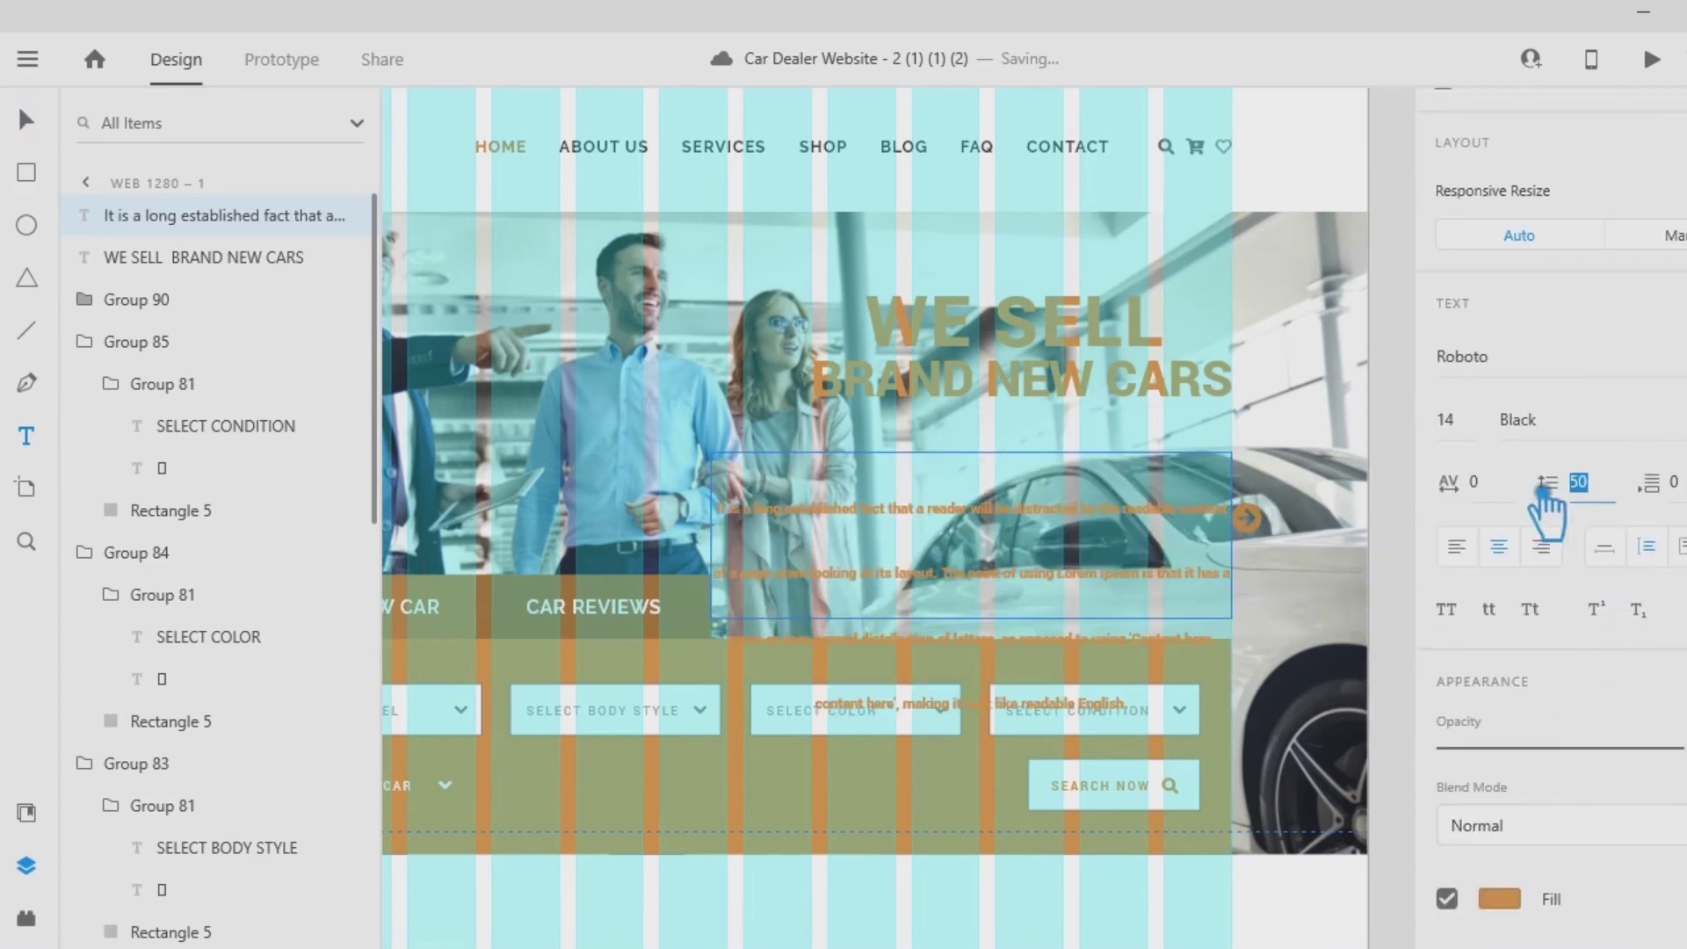
type("19")
key("Return")
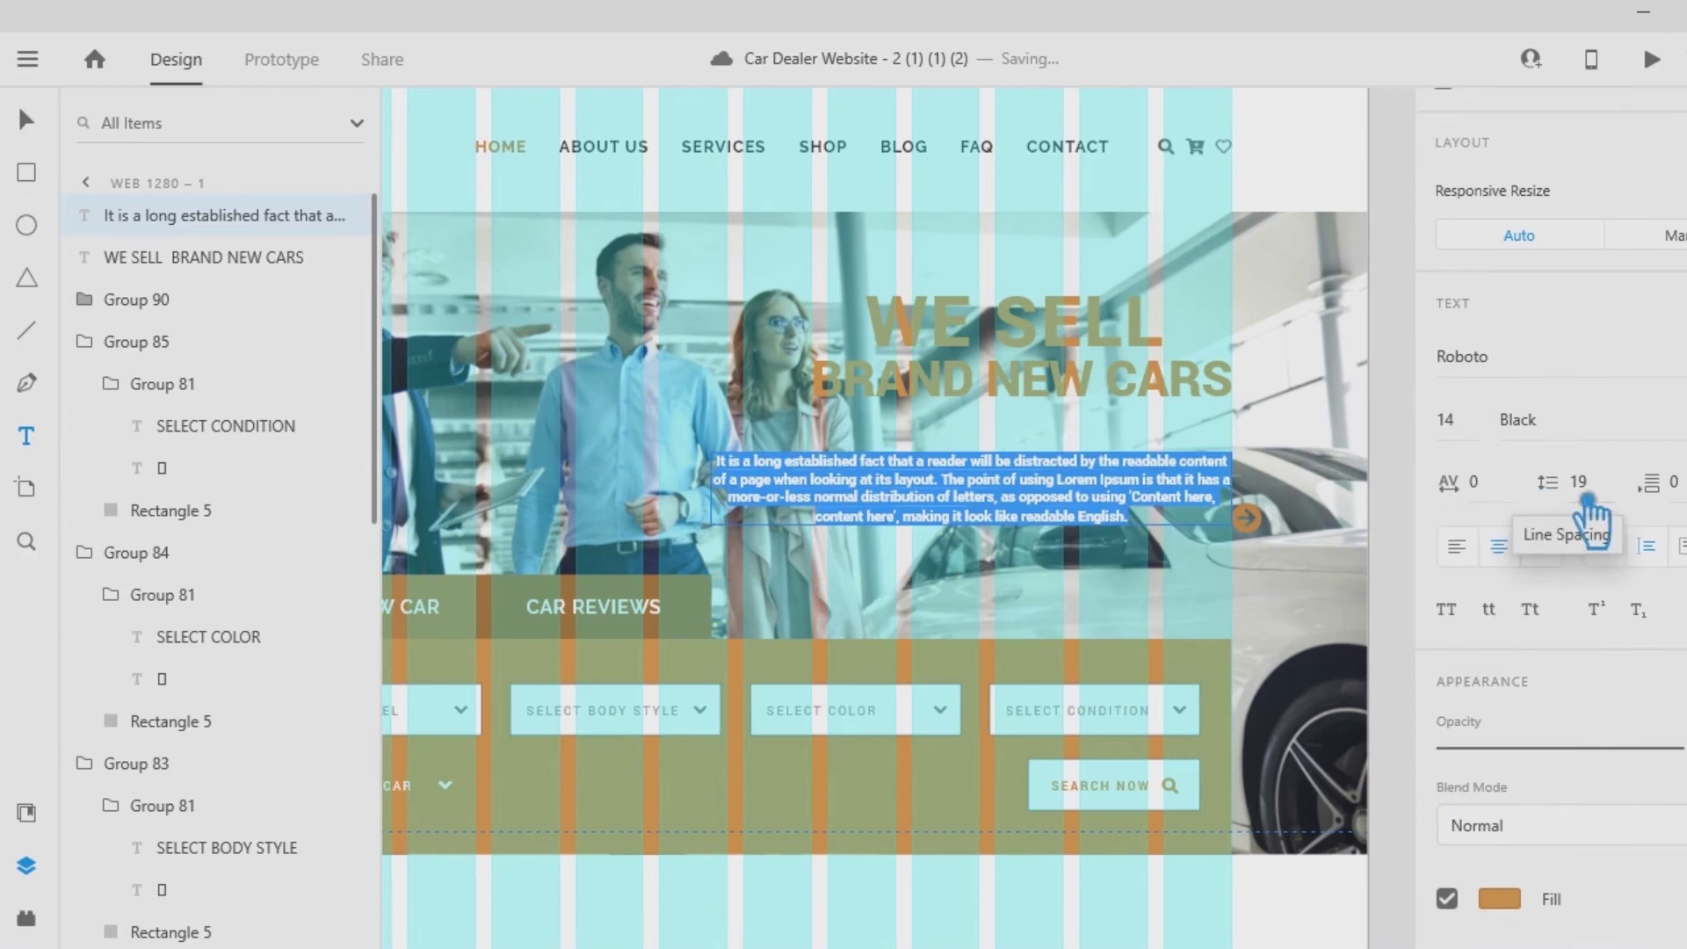
Change the paragraph's fill to near-black and its font weight to Bold.
key("Escape")
scroll(1600, 598, "down", 5)
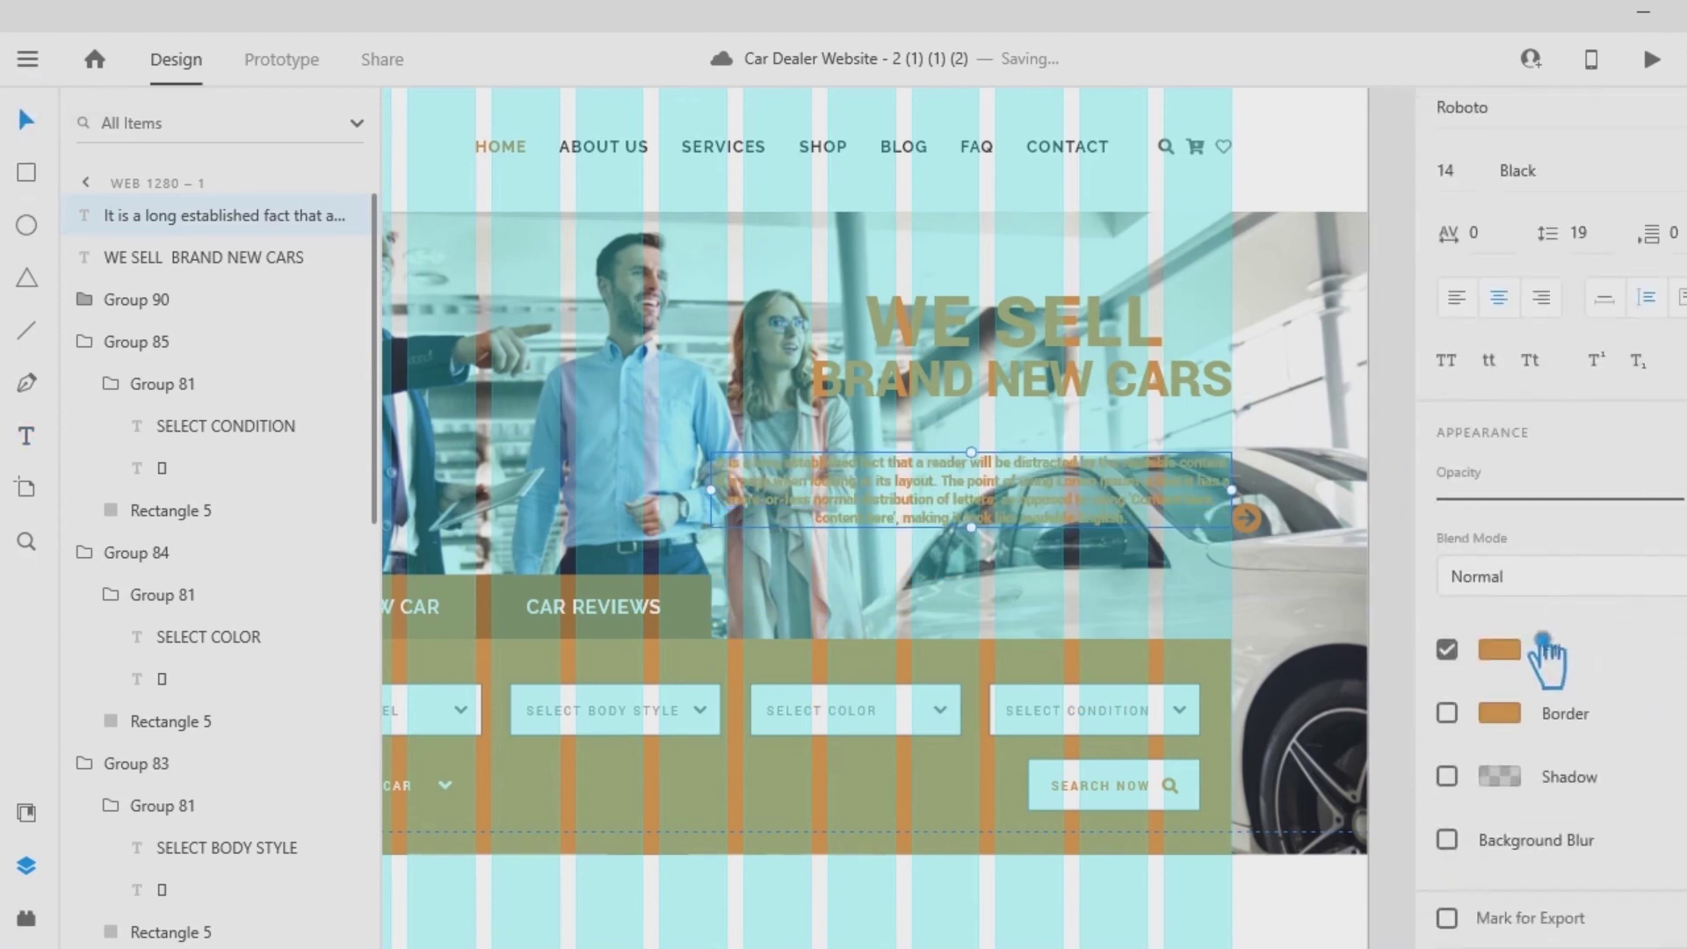
left_click(1500, 648)
left_click_drag(1141, 704, 1093, 745)
left_click(964, 870)
left_click(1205, 494)
scroll(1599, 567, "down", 3)
left_click(1601, 558)
left_click(1595, 383)
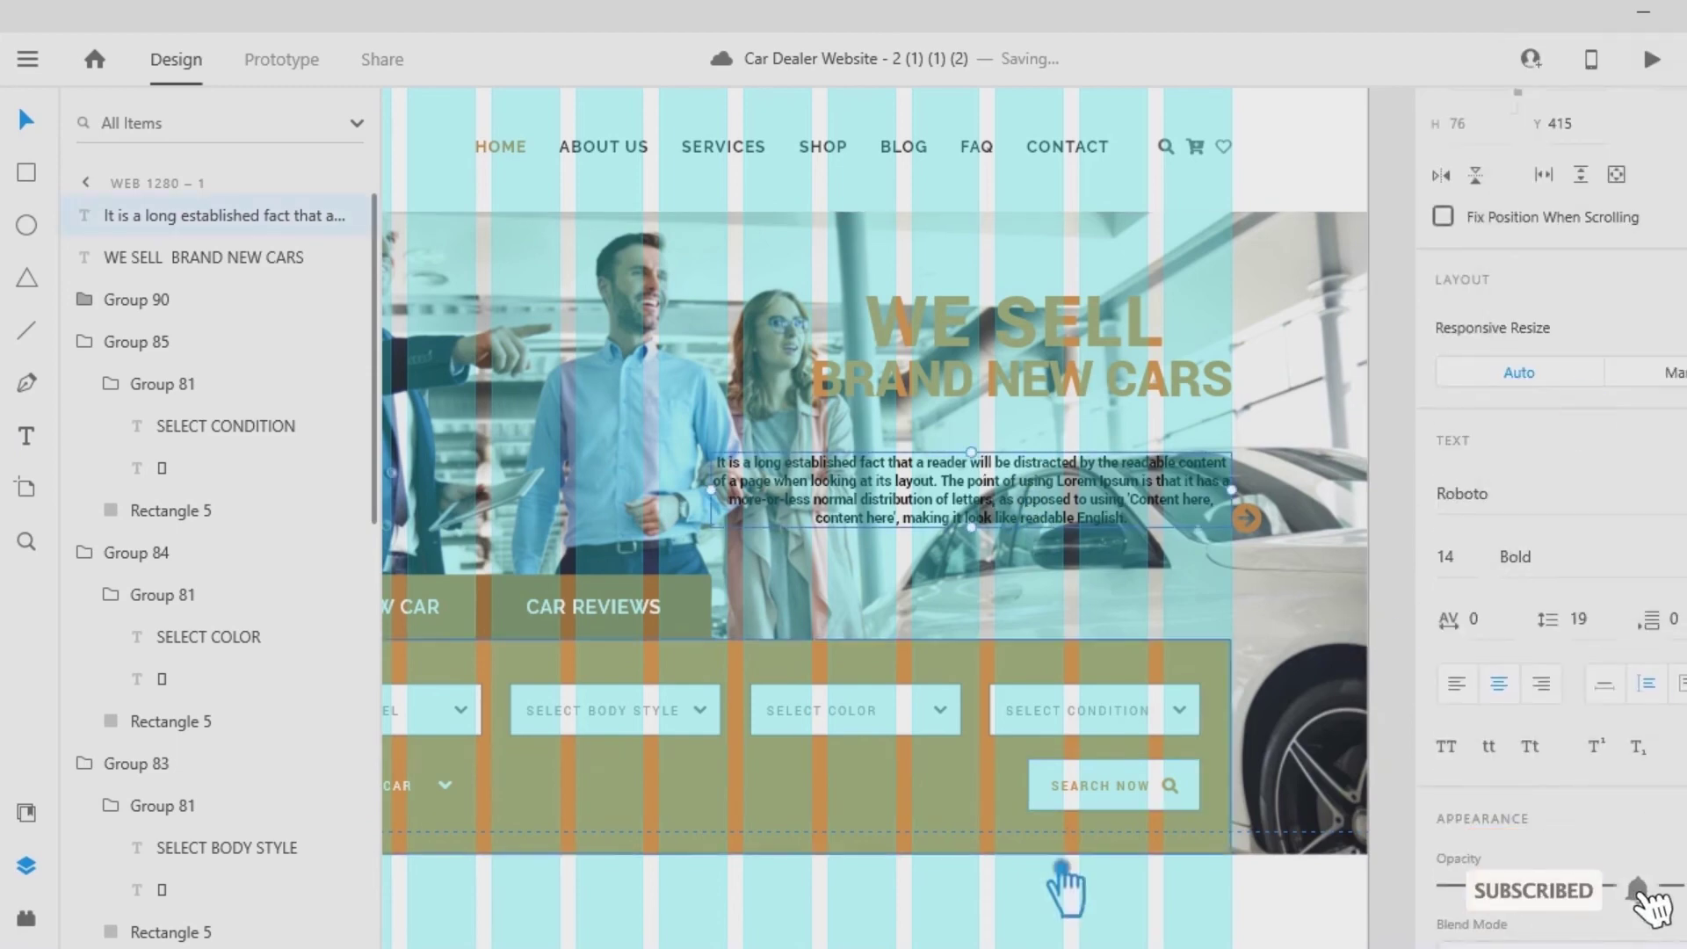
Move the paragraph up closer to the headline, to Y 384.
left_click(1049, 886)
left_click(1011, 492)
left_click_drag(1011, 492, 1011, 462)
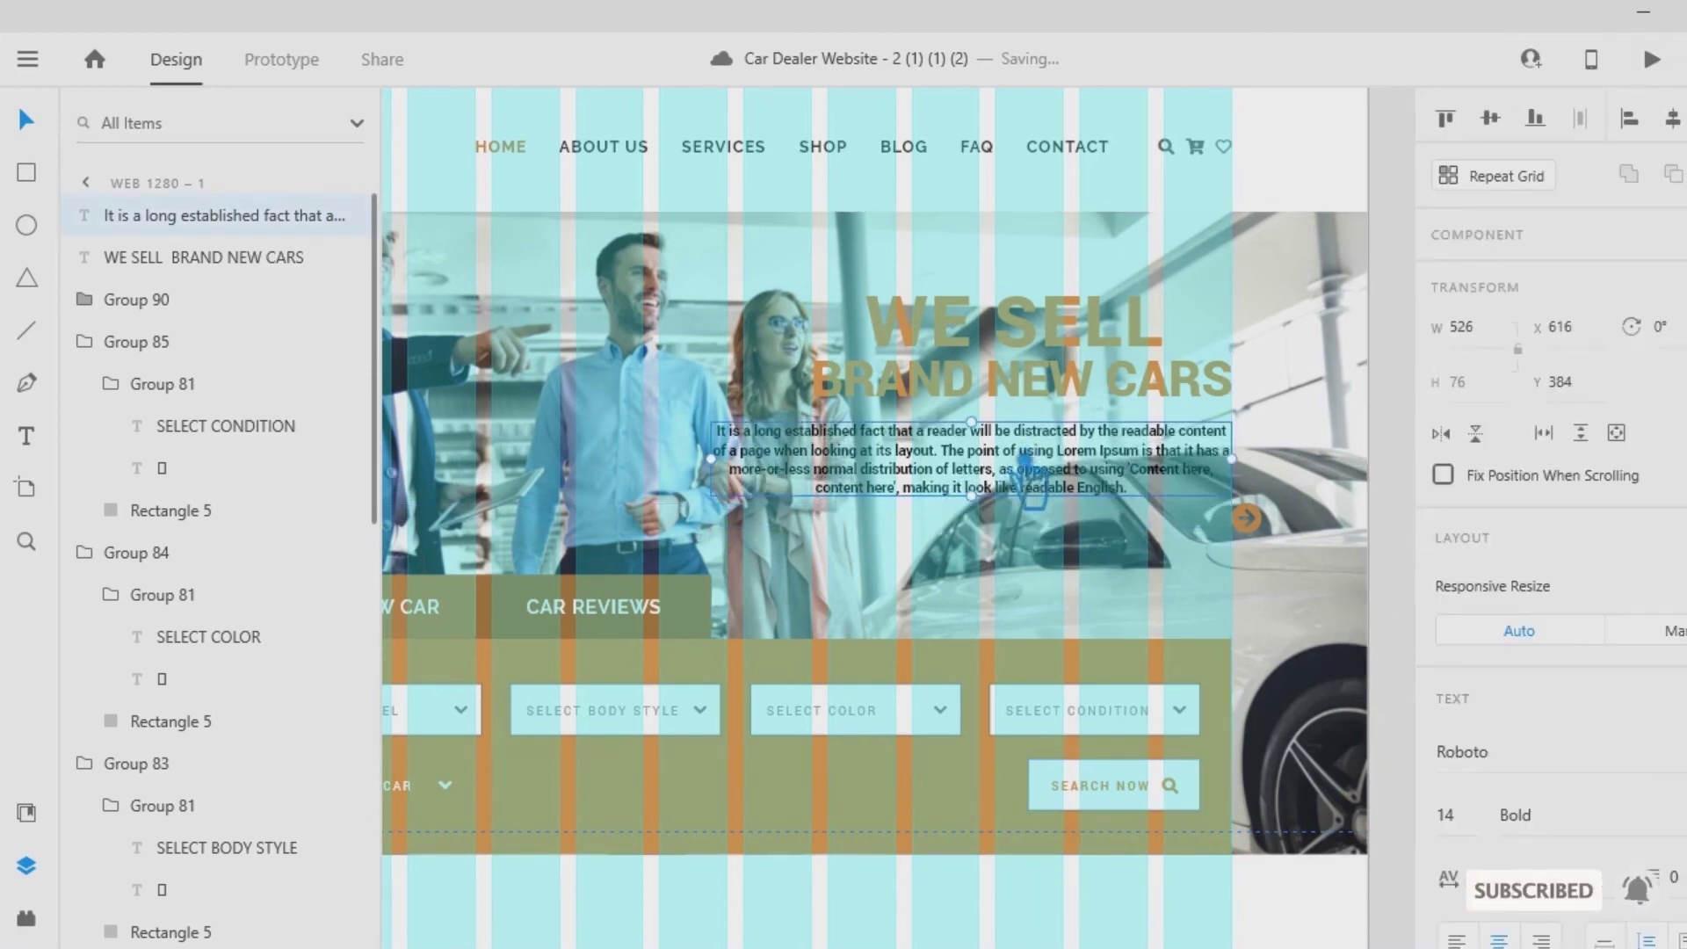
Align the headline and paragraph on their horizontal centres and move both slightly up.
left_click(993, 353)
left_click(1024, 483, "shift")
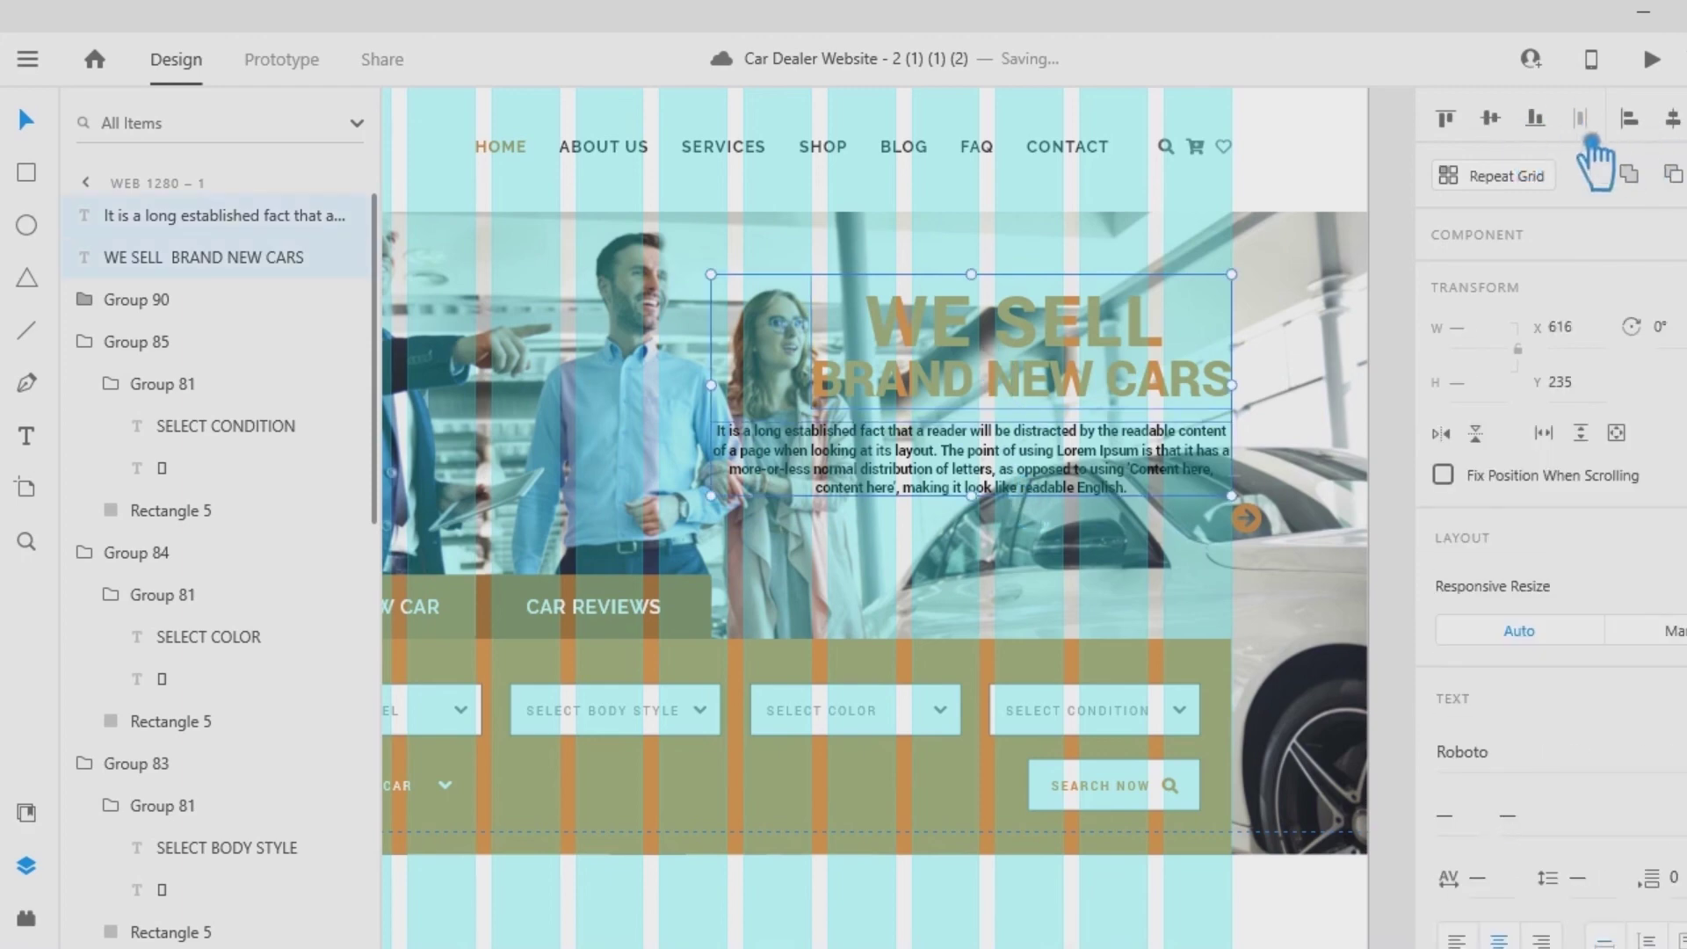
left_click(1673, 119)
left_click(963, 870)
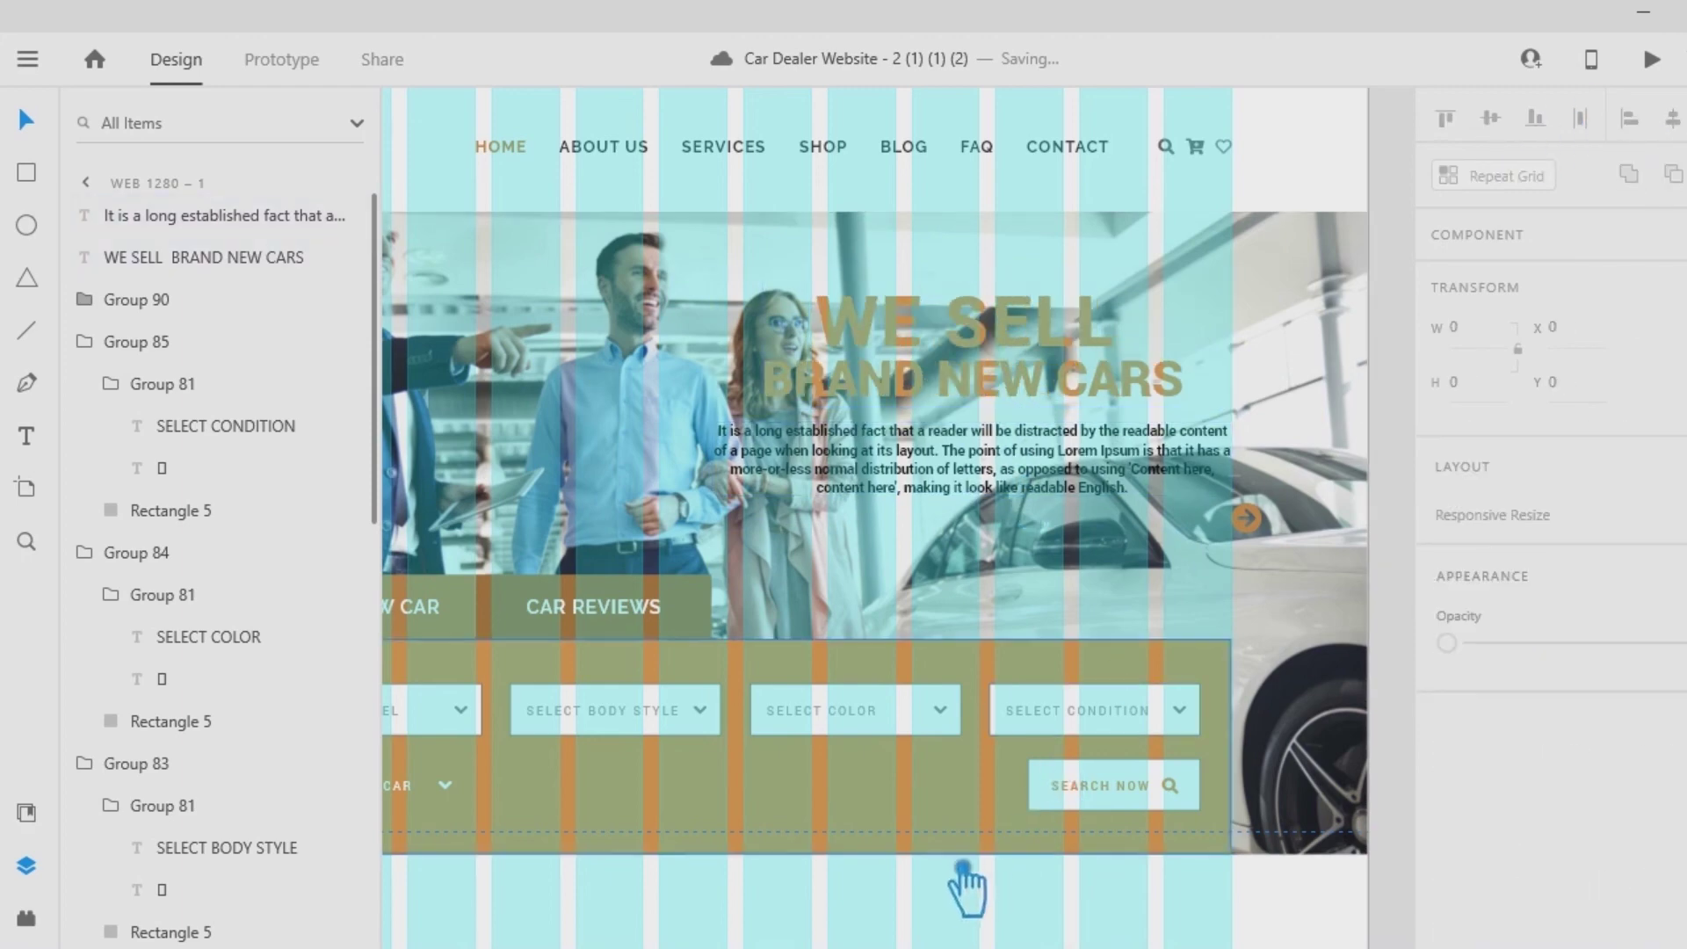
left_click_drag(1011, 536, 933, 405)
left_click(960, 914)
Ungroup the group holding the SEARCH NOW button and place a copy of the button below the paragraph at X 797, Y 467.
right_click(1132, 791)
left_click(1292, 539)
left_click(1174, 800)
left_click_drag(1173, 795, 1008, 556)
Ungroup the copied SEARCH NOW button so its label group and rectangle are separate.
right_click(982, 537)
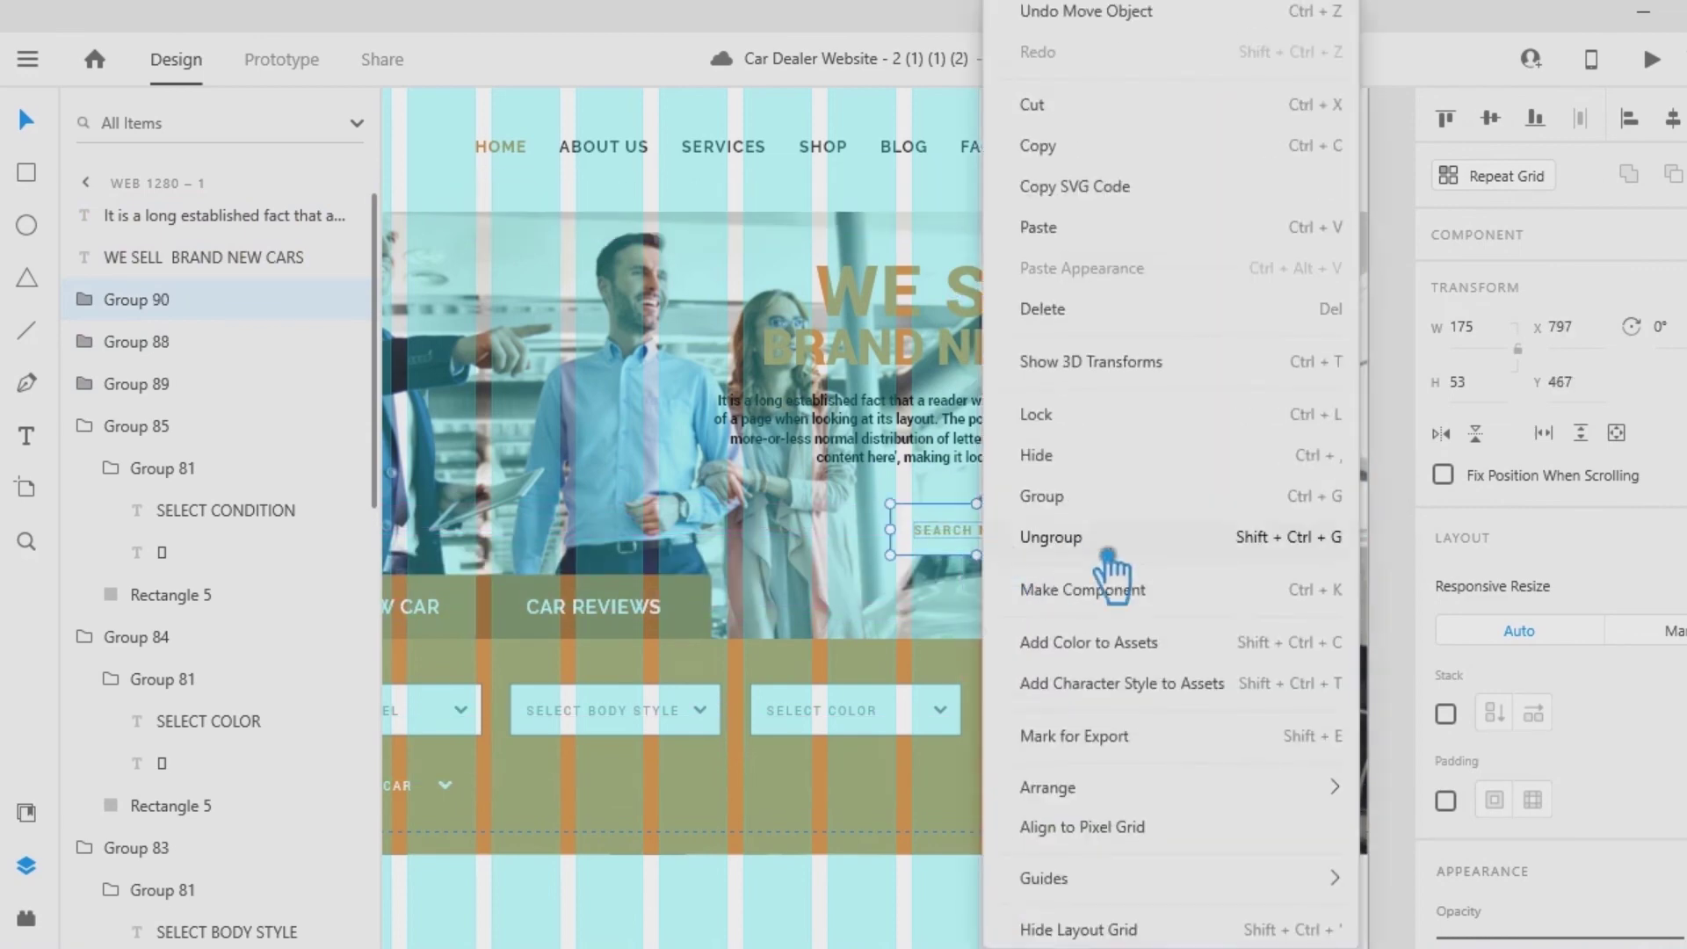
left_click(1105, 541)
left_click(956, 908)
right_click(1009, 532)
left_click(969, 562)
left_click(28, 437)
left_click_drag(1030, 531, 788, 530)
left_click(28, 120)
right_click(1028, 552)
key("Escape")
Ungroup the copied button's label and icon and delete the magnifier icon.
left_click(1009, 540)
right_click(1009, 541)
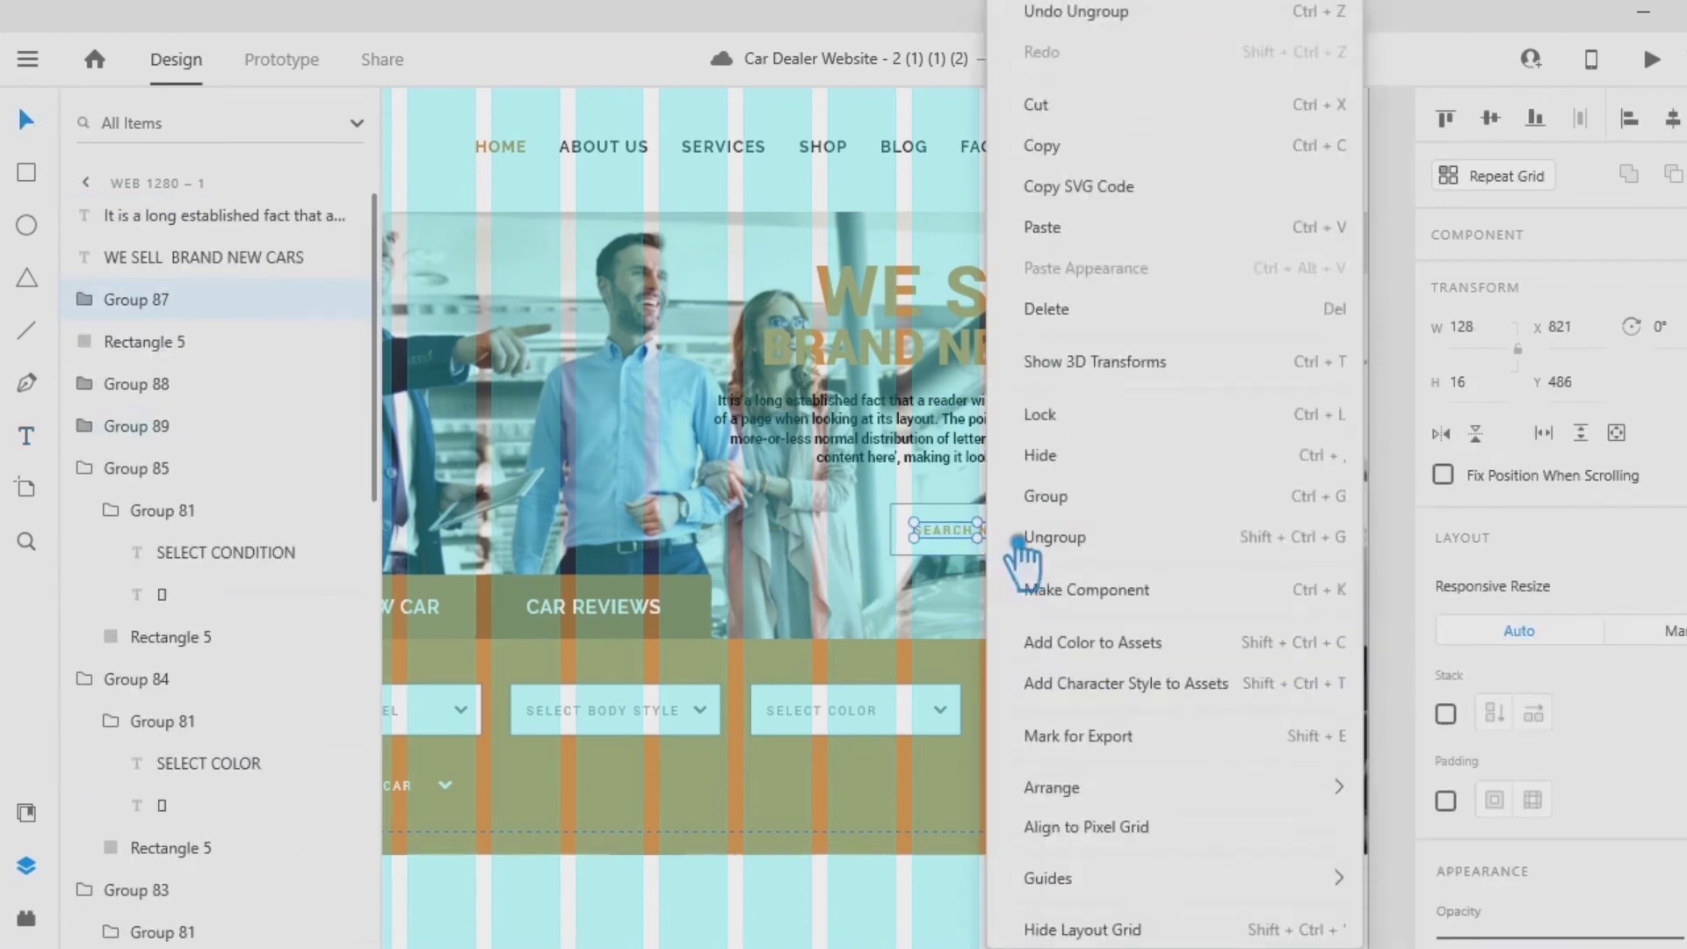
left_click(1011, 539)
left_click(1058, 564)
left_click(1037, 533)
key("Delete")
Change the copied button's label to LEARN MORE.
left_click(30, 440)
left_click_drag(916, 531, 1019, 547)
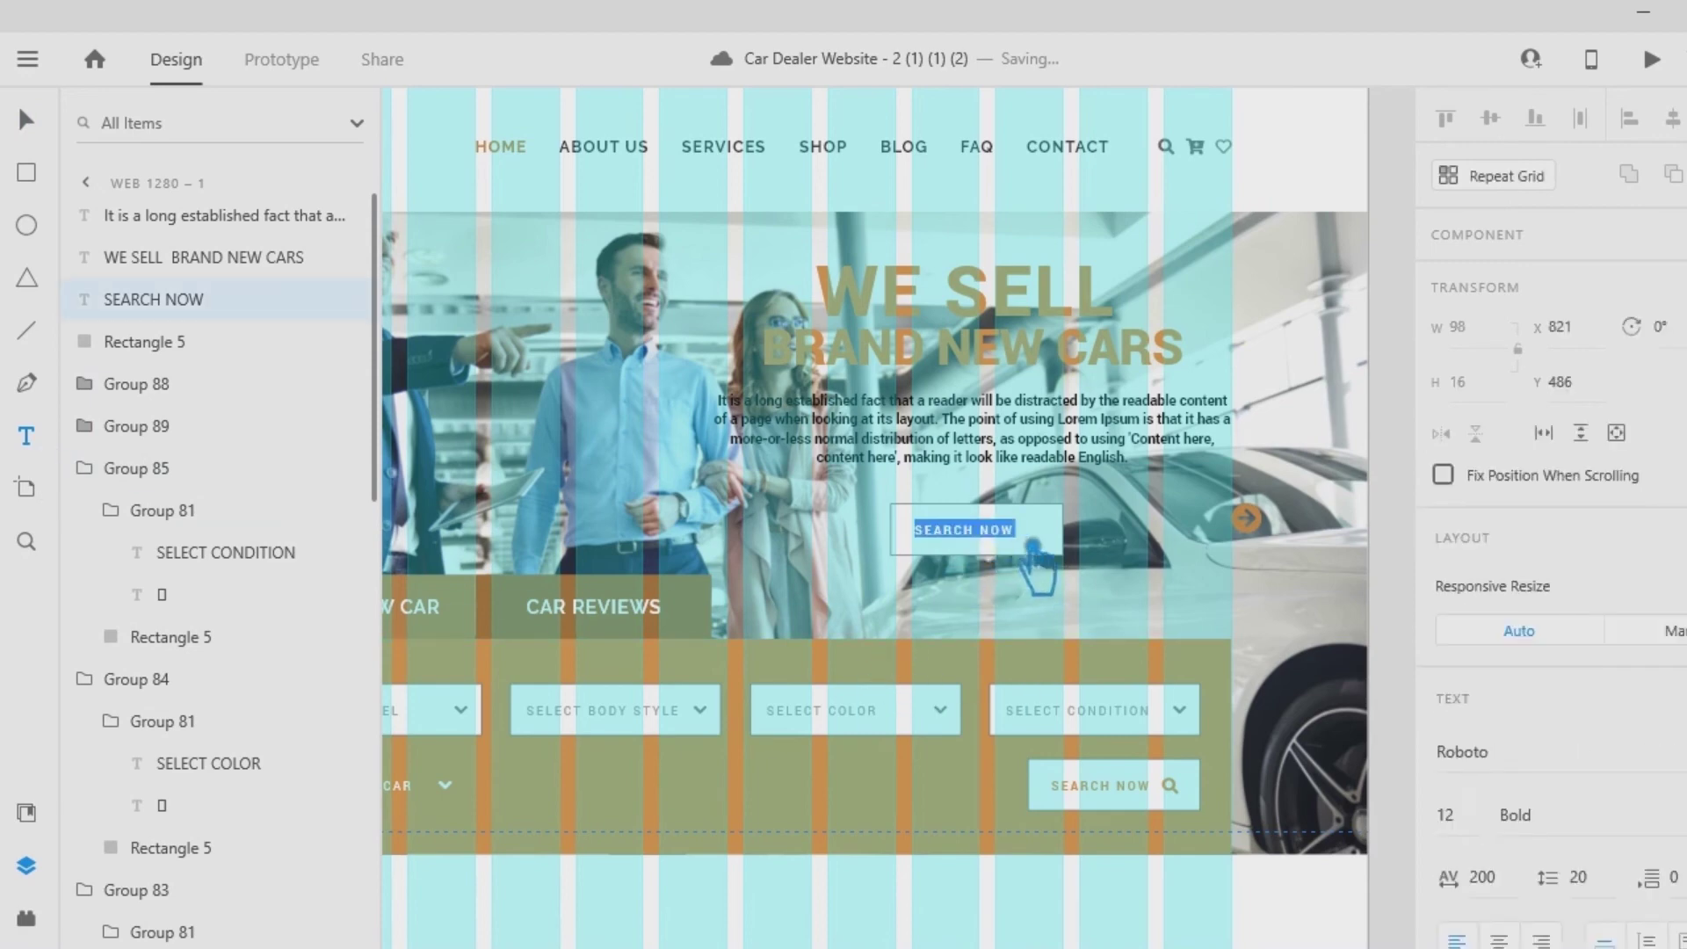
type("LEARN")
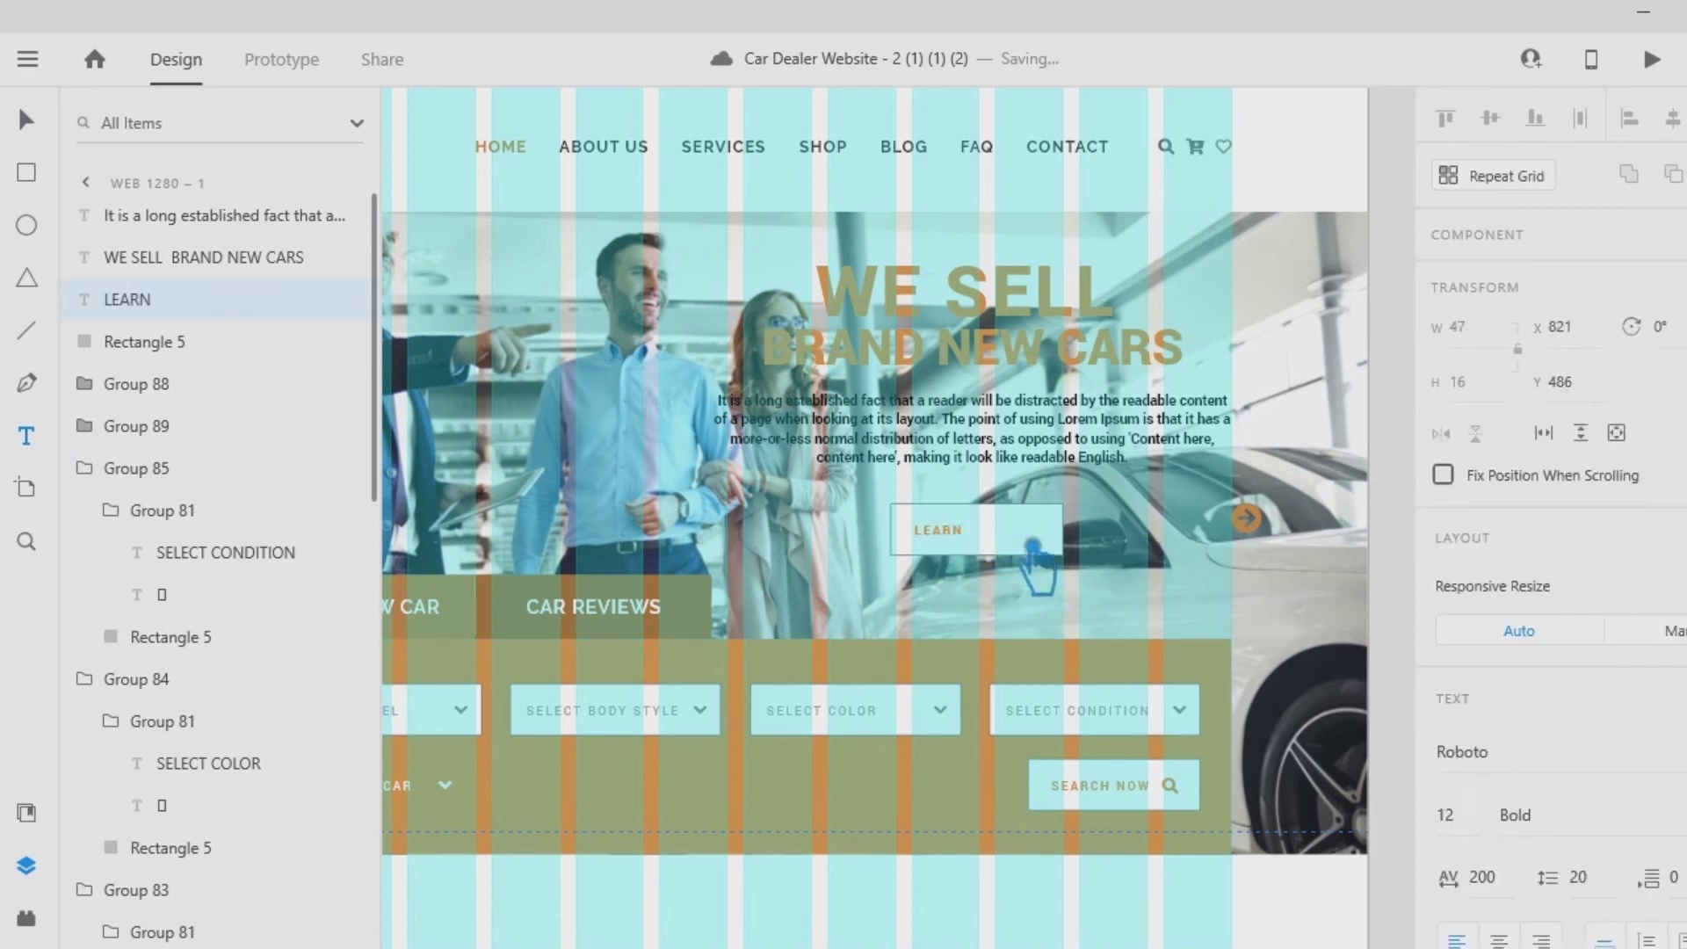
type(" MORE")
left_click(26, 120)
Bring the chevron-down icon from the pasteboard onto the LEARN MORE button.
left_click(701, 710)
left_click(26, 115)
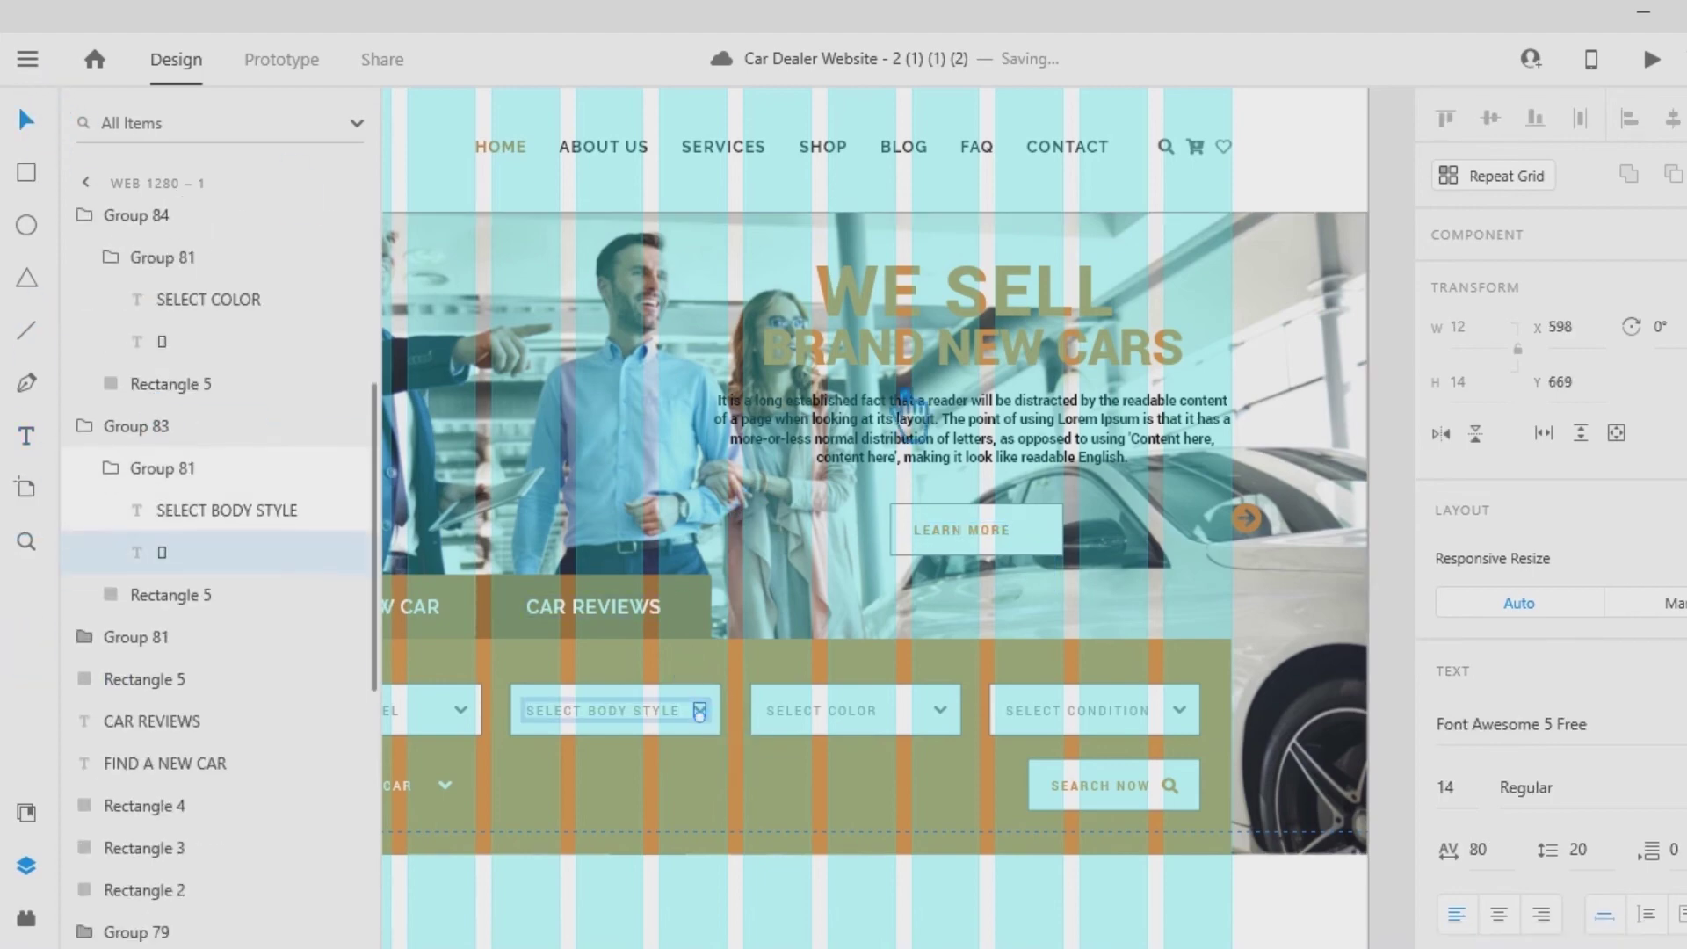
left_click(918, 907)
scroll(1231, 527, "up", 5)
left_click_drag(1268, 477, 754, 479)
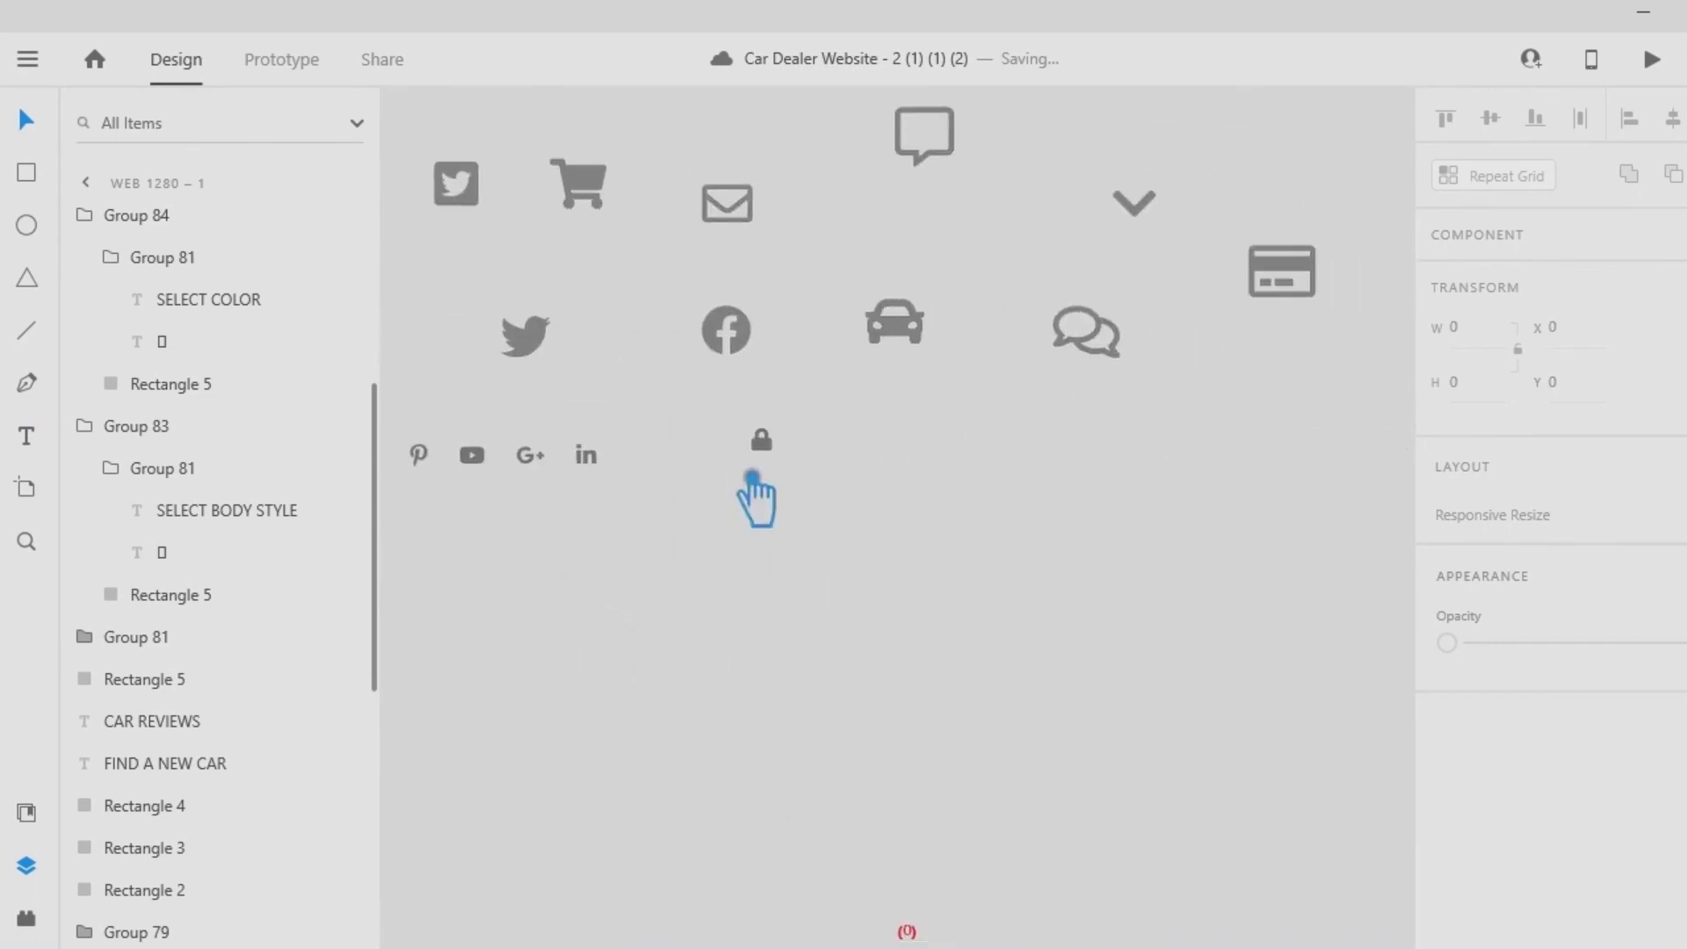
left_click_drag(1143, 205, 1095, 836)
left_click_drag(1274, 866, 1279, 339)
left_click_drag(1121, 318, 1121, 526)
left_click_drag(1244, 600, 1290, 250)
left_click_drag(1151, 179, 917, 227)
Set the chevron icon's size to 14 and place it just after the LEARN MORE label.
left_click(1463, 819)
type("14")
left_click(1366, 804)
left_click_drag(901, 220, 904, 211)
Fill the LEARN MORE label and chevron with the orange #D2924A sampled from the search panel.
left_click(839, 211, "shift")
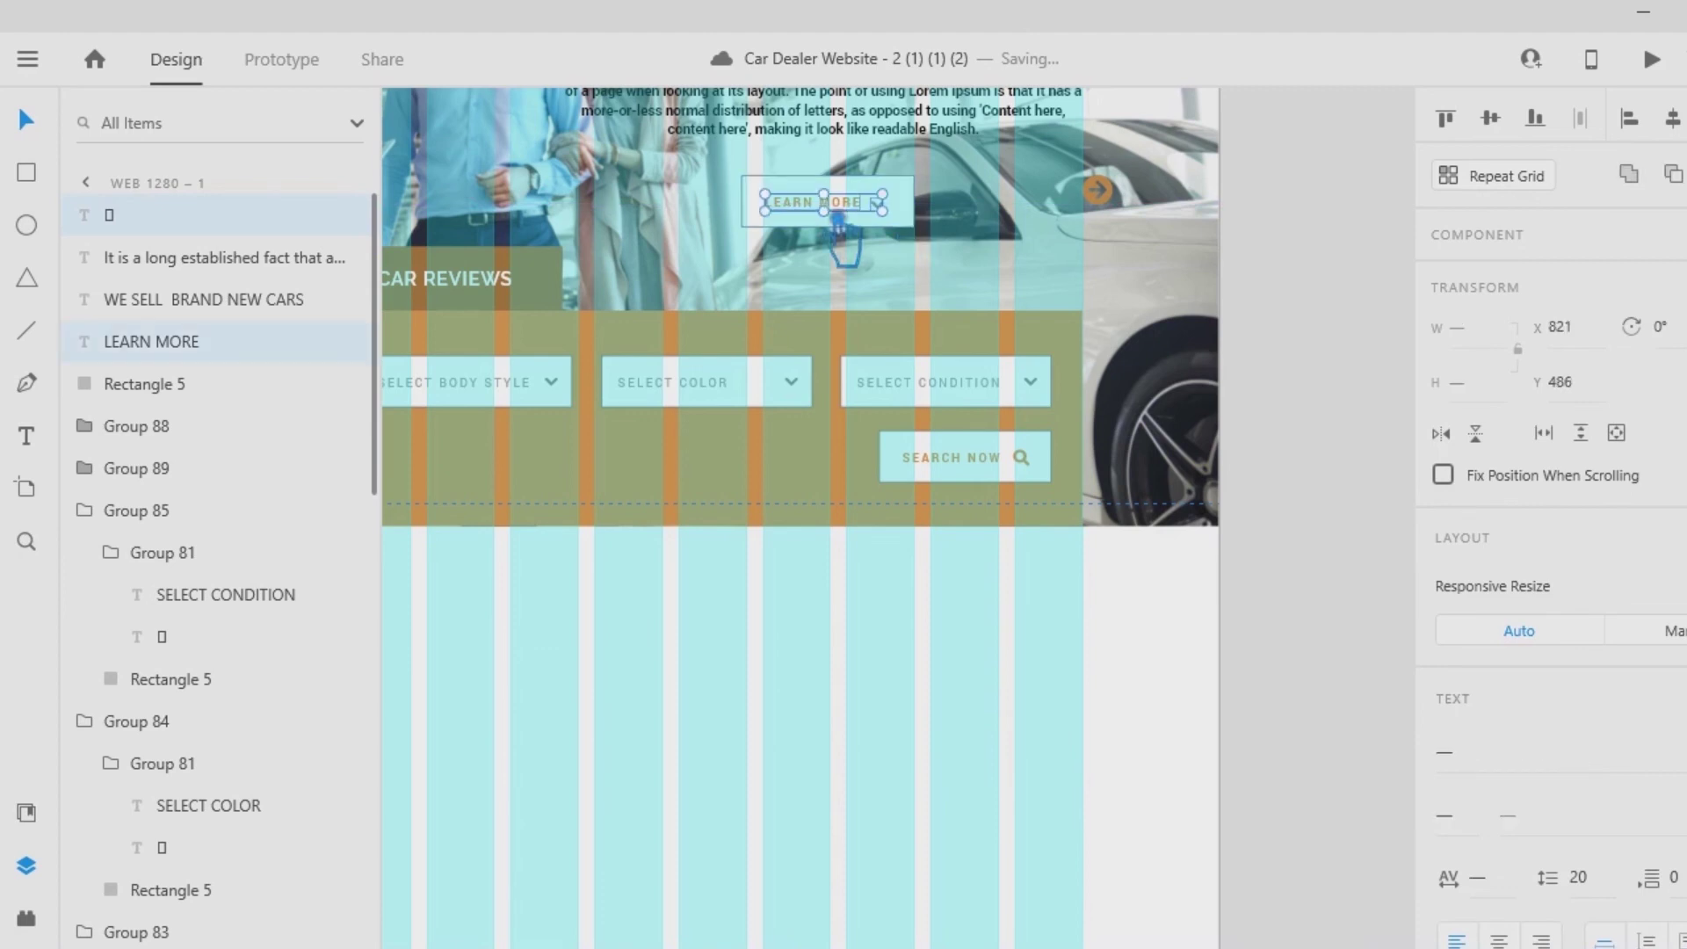
scroll(1613, 686, "down", 7)
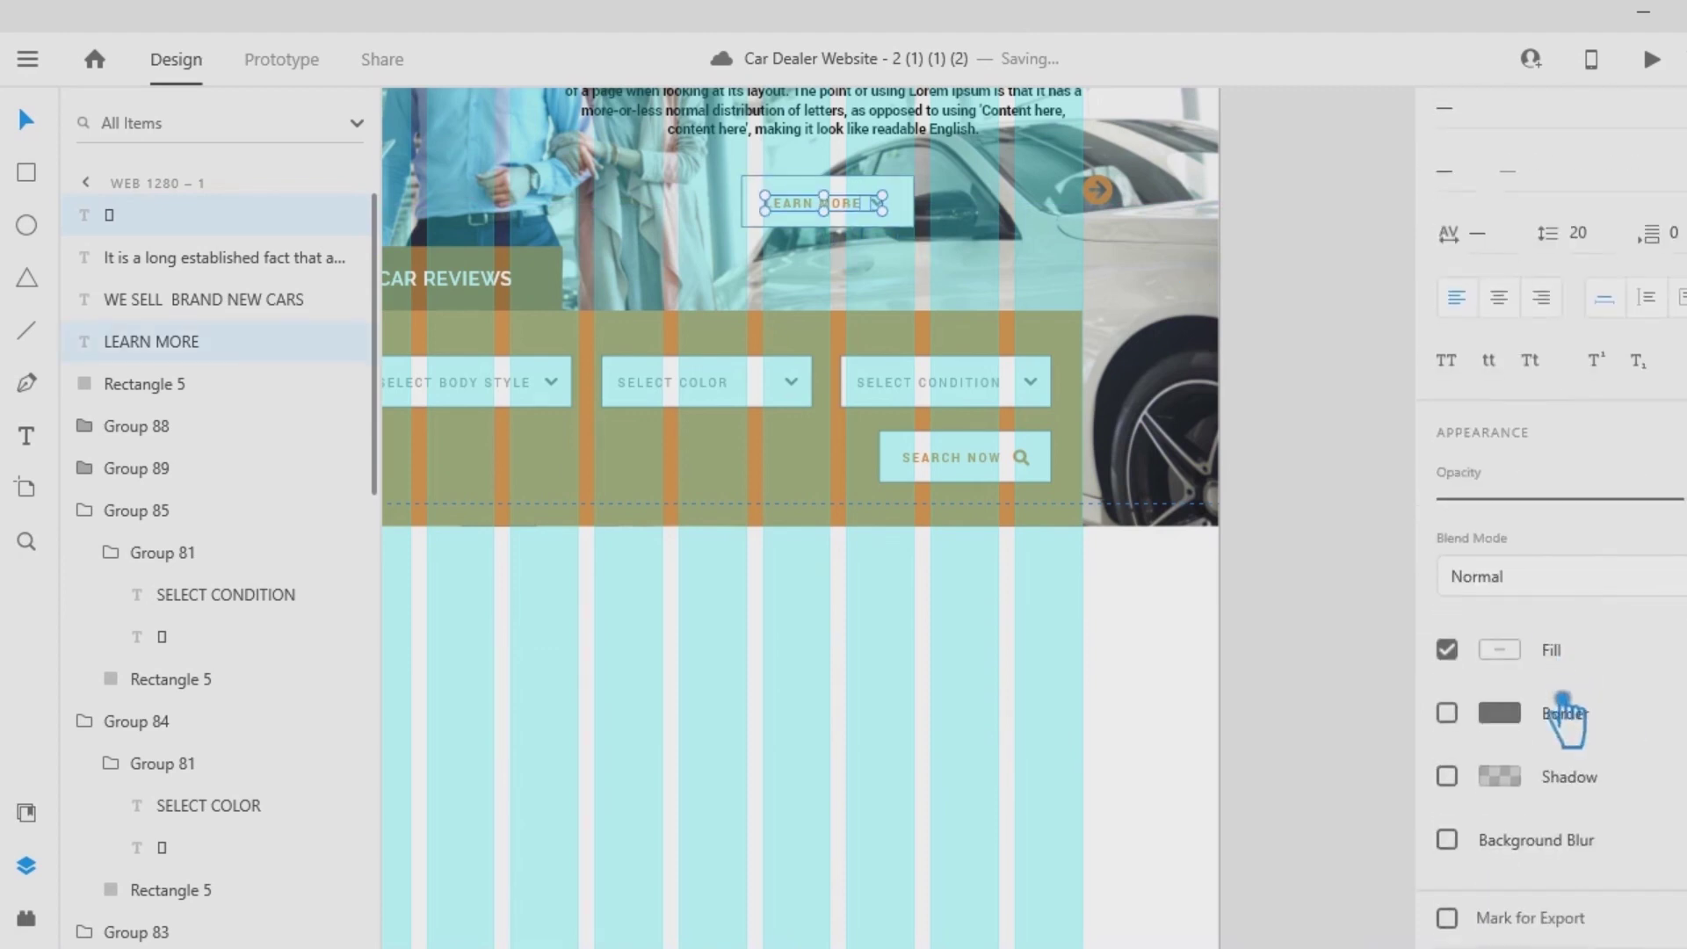
left_click(1517, 661)
left_click(1401, 749)
left_click(839, 510)
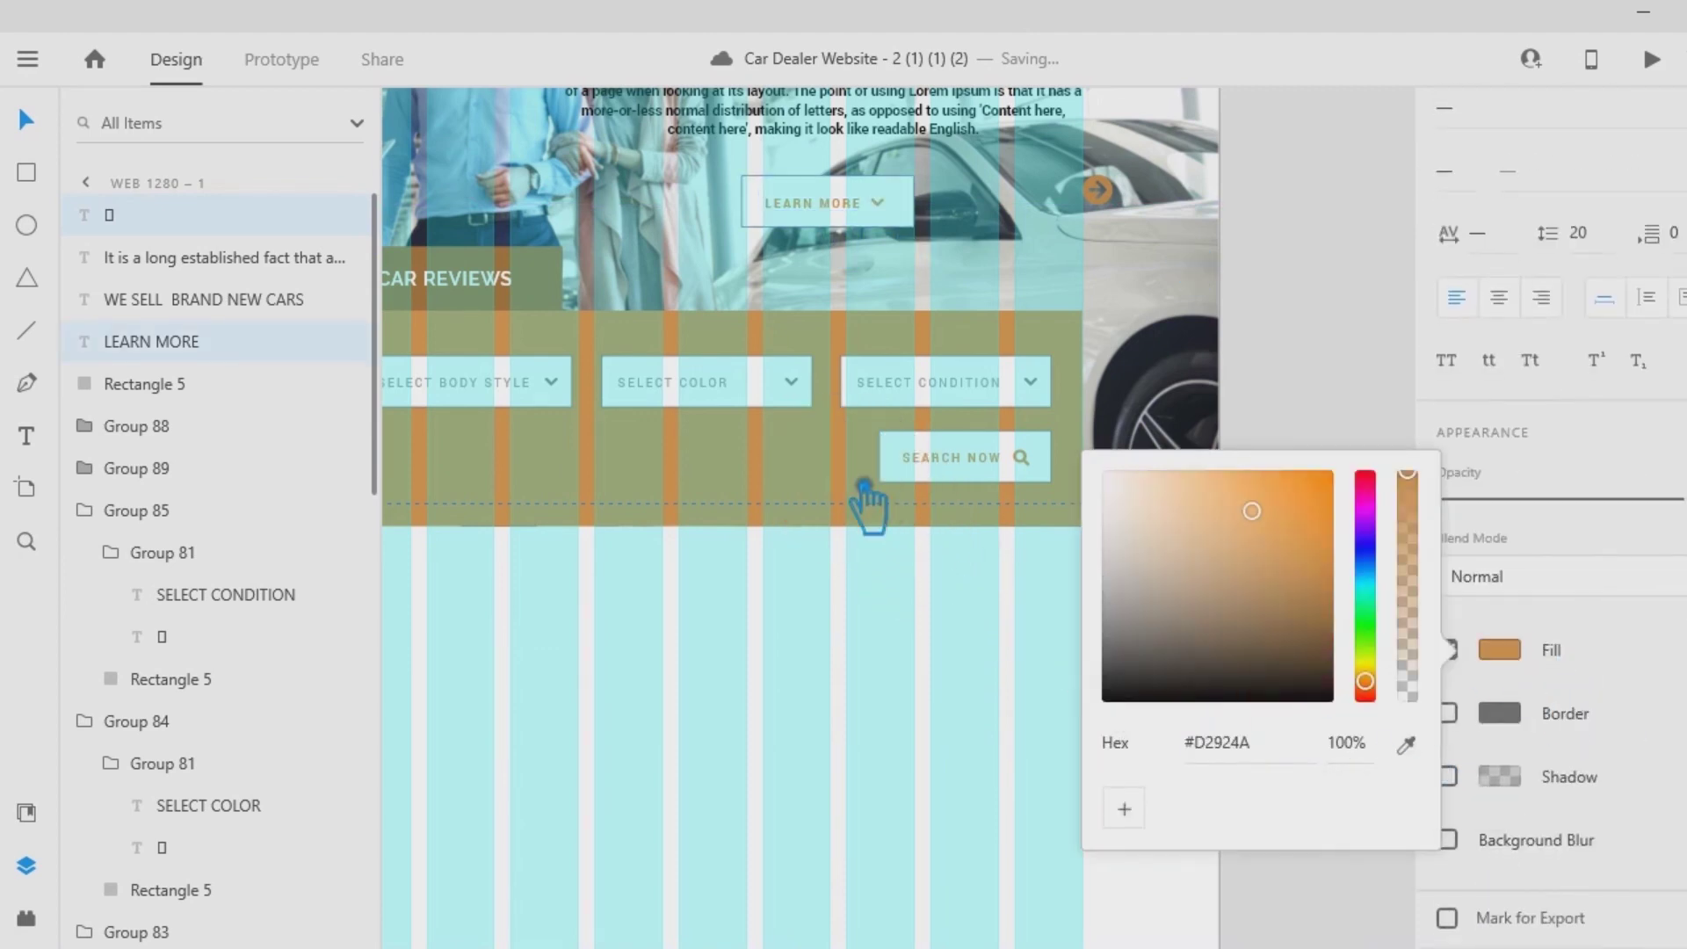
left_click(977, 696)
Remove the border from the LEARN MORE button's rectangle.
left_click(795, 207)
scroll(1627, 708, "down", 5)
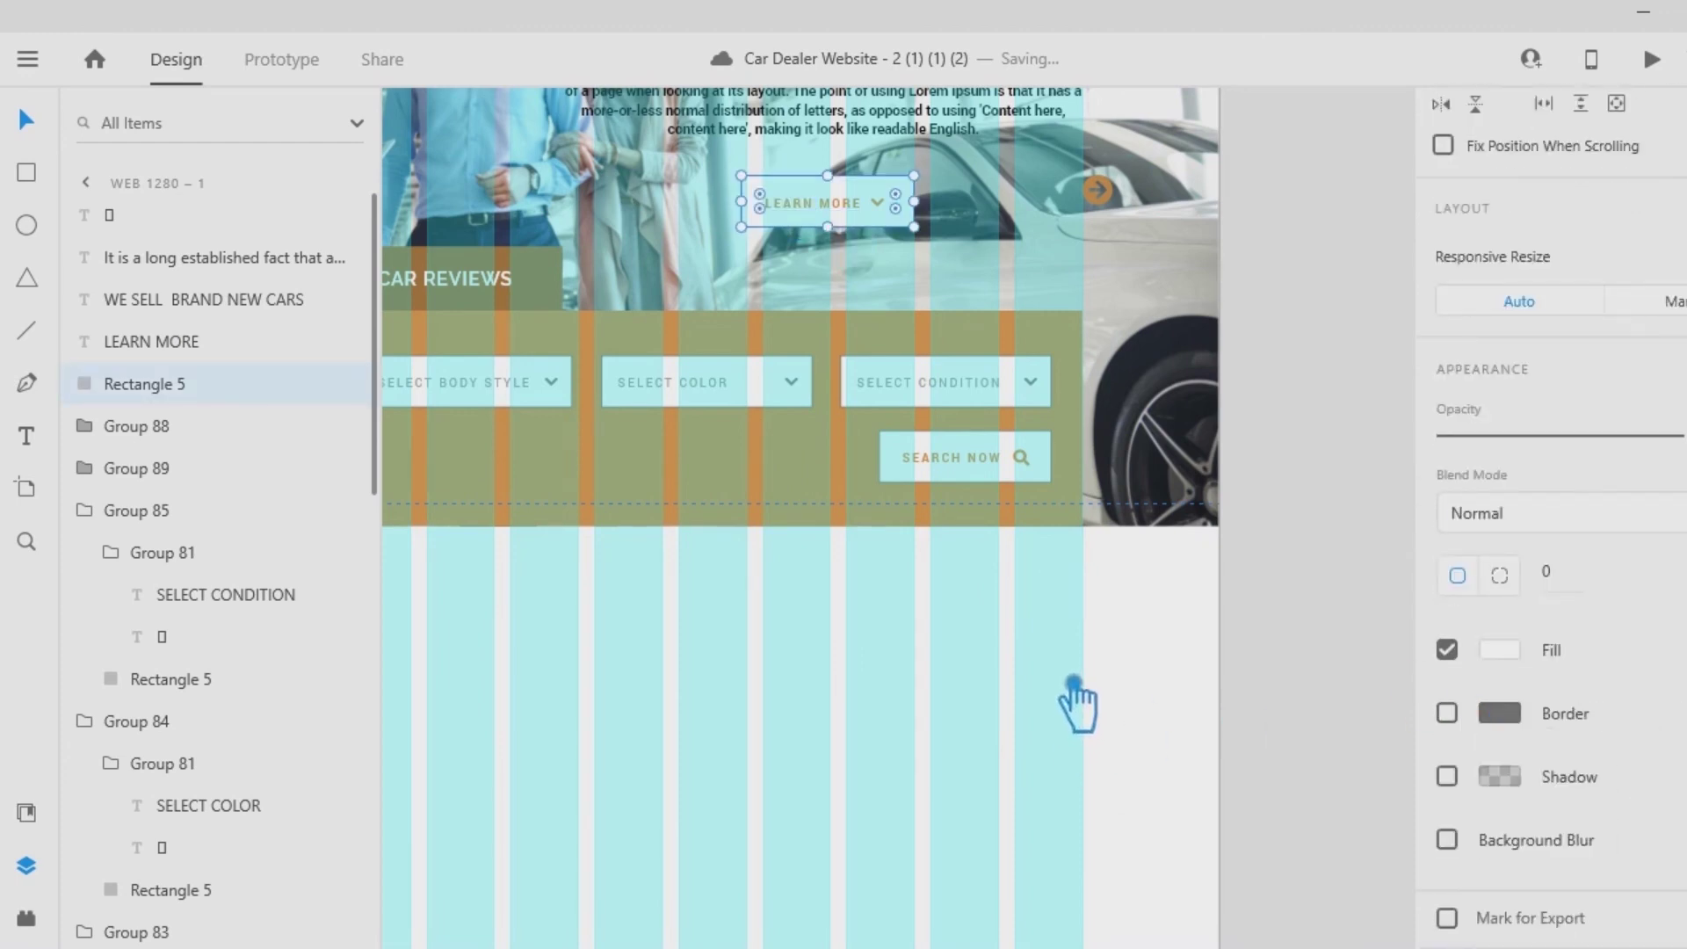
left_click(1074, 682)
Align and group the LEARN MORE label with its chevron, and centre the group in the button's rectangle.
left_click(854, 204)
left_click(877, 204, "shift")
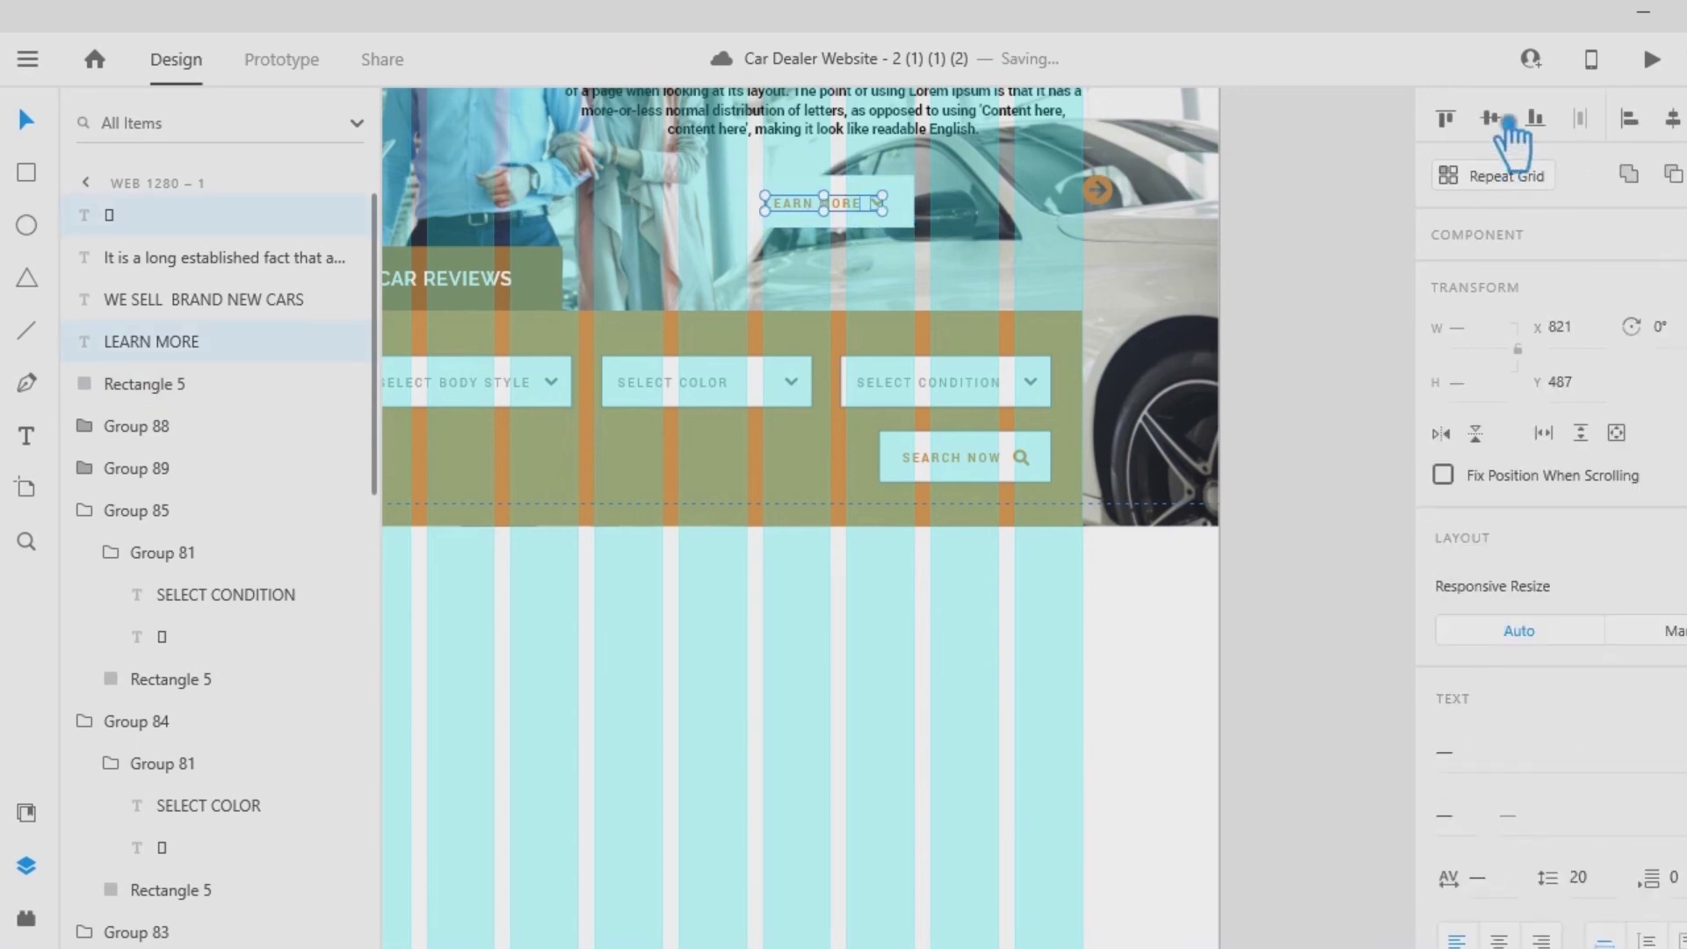
key("ctrl+g")
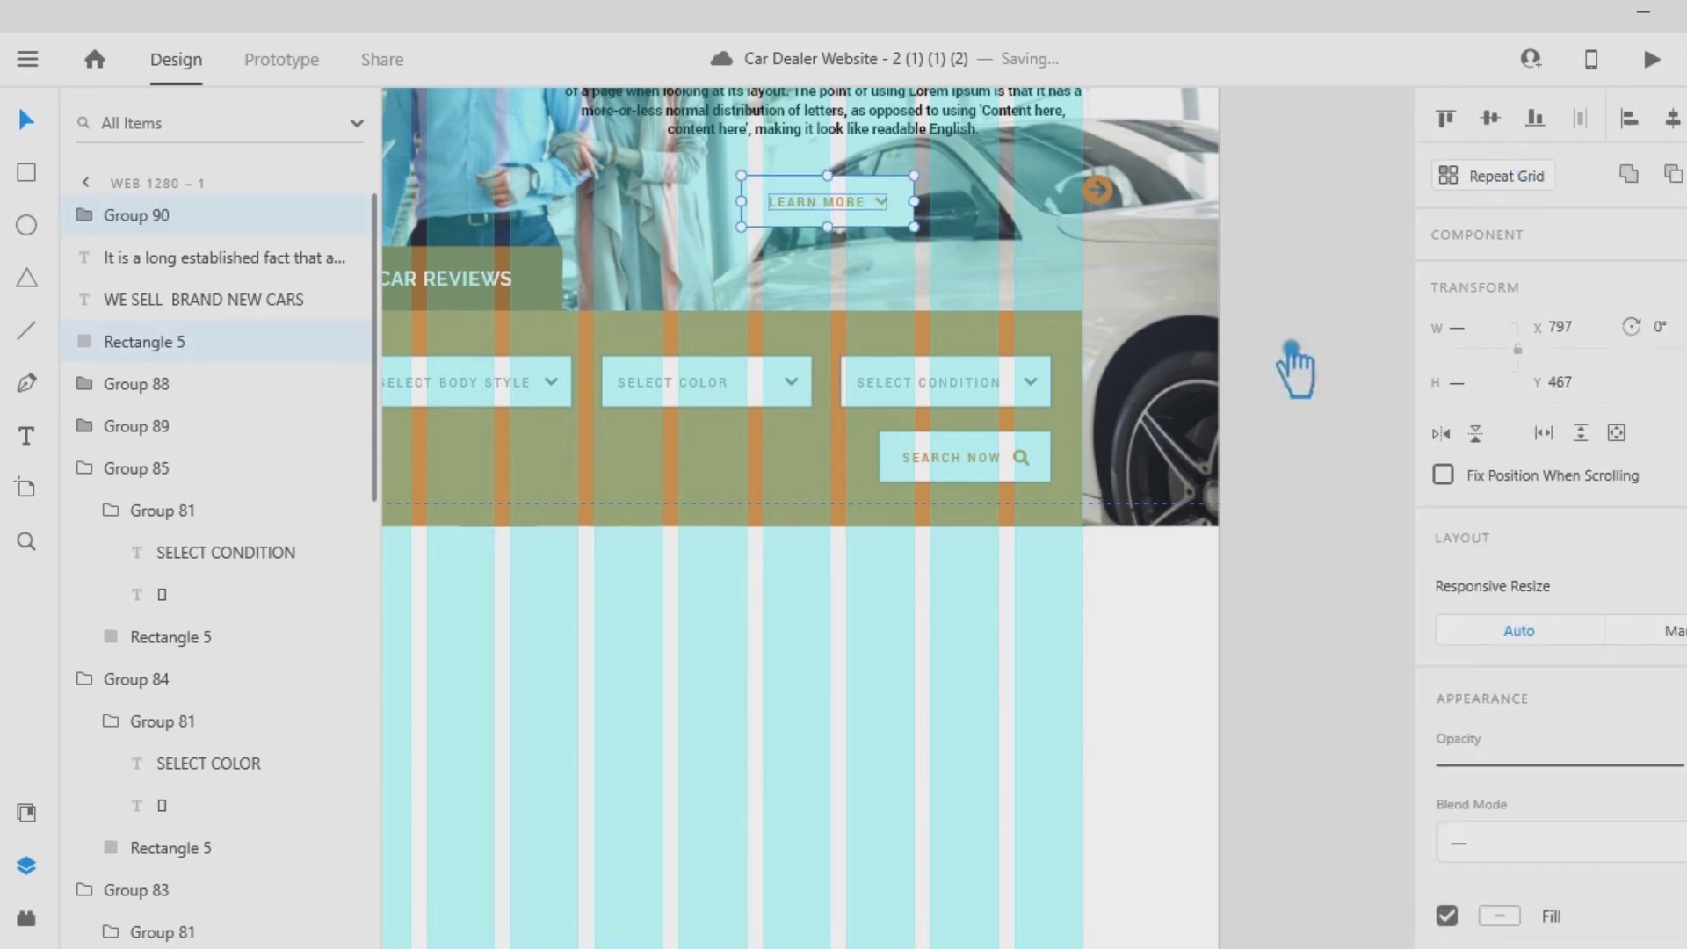
left_click(912, 716)
Round the button rectangle's corners to 15 and fill it with the orange sampled from the search panel.
left_click(921, 230)
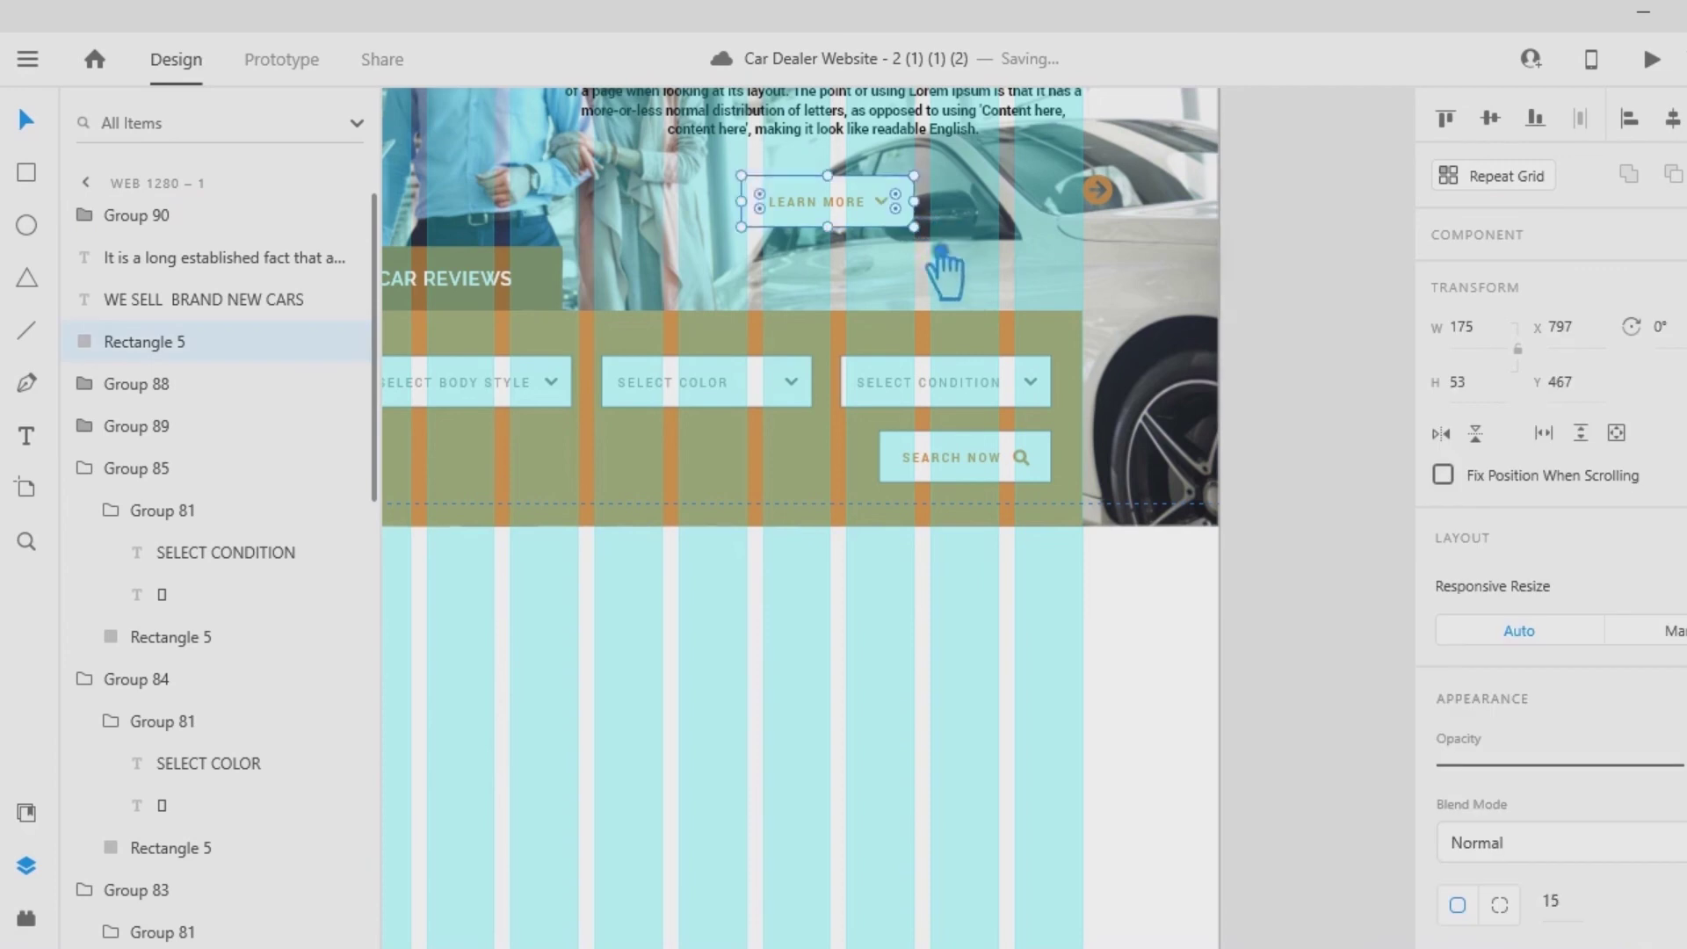
left_click(929, 605)
left_click(910, 221)
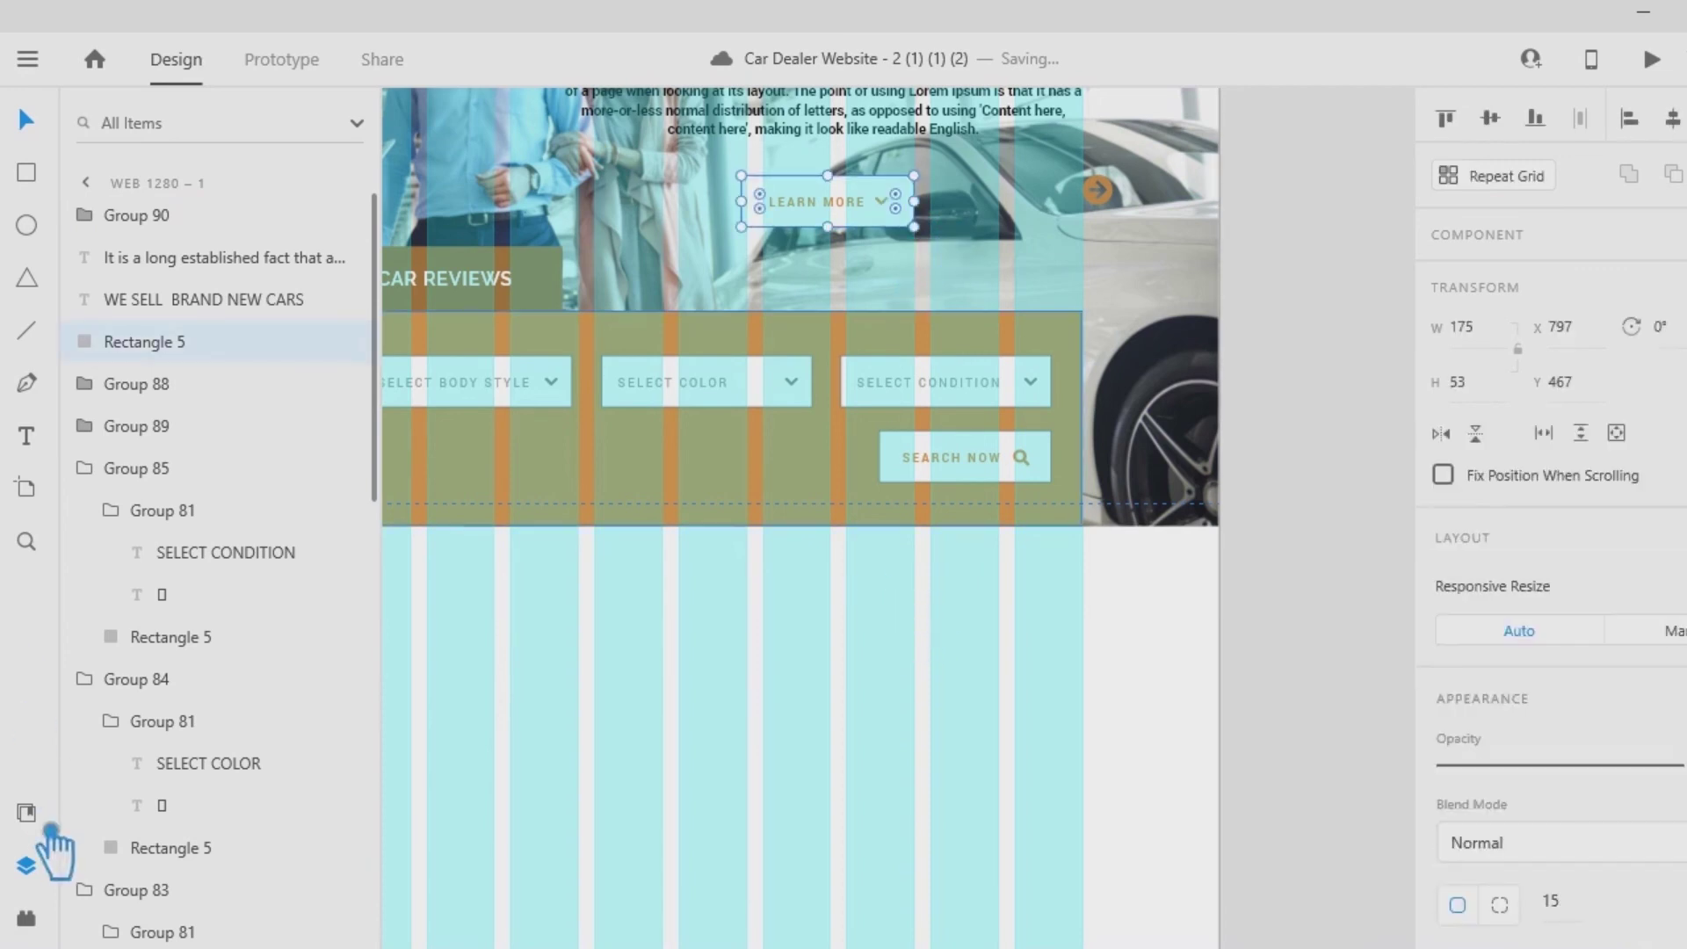
scroll(1494, 712, "down", 4)
left_click(1500, 649)
left_click(1407, 766)
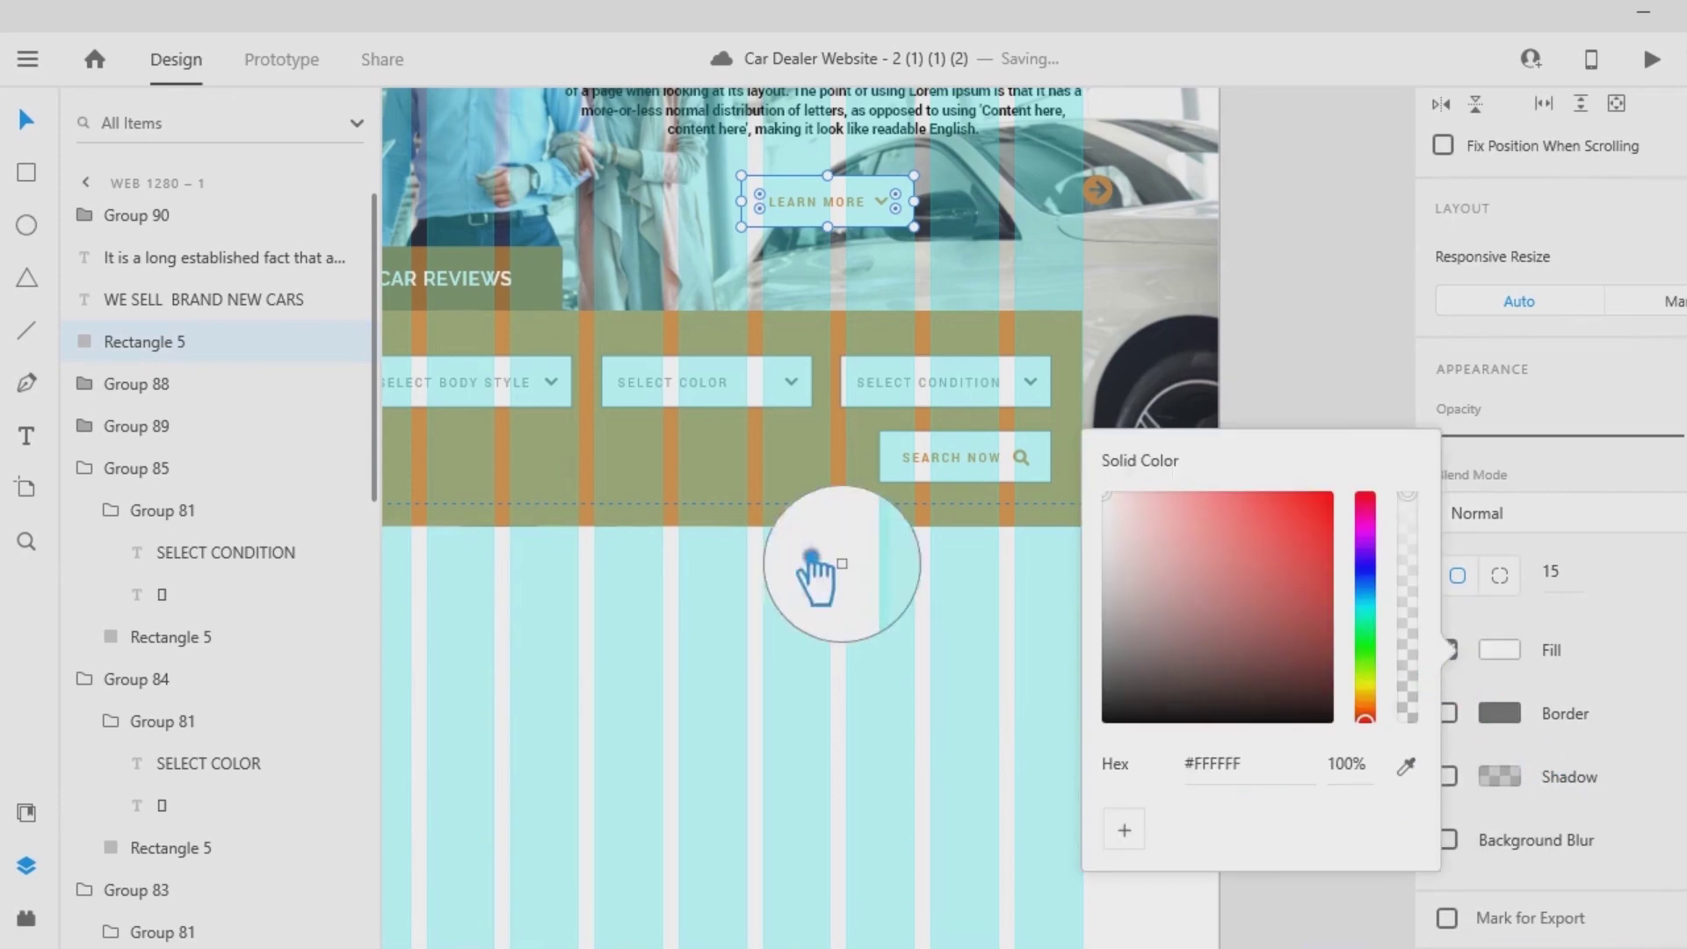
left_click(784, 510)
Change the fill of the LEARN MORE label and chevron to white.
left_click(1500, 776)
left_click_drag(1183, 627, 1094, 565)
left_click(926, 700)
Shrink the LEARN MORE button's rectangle to about 149 by 45.
left_click_drag(927, 701, 1111, 948)
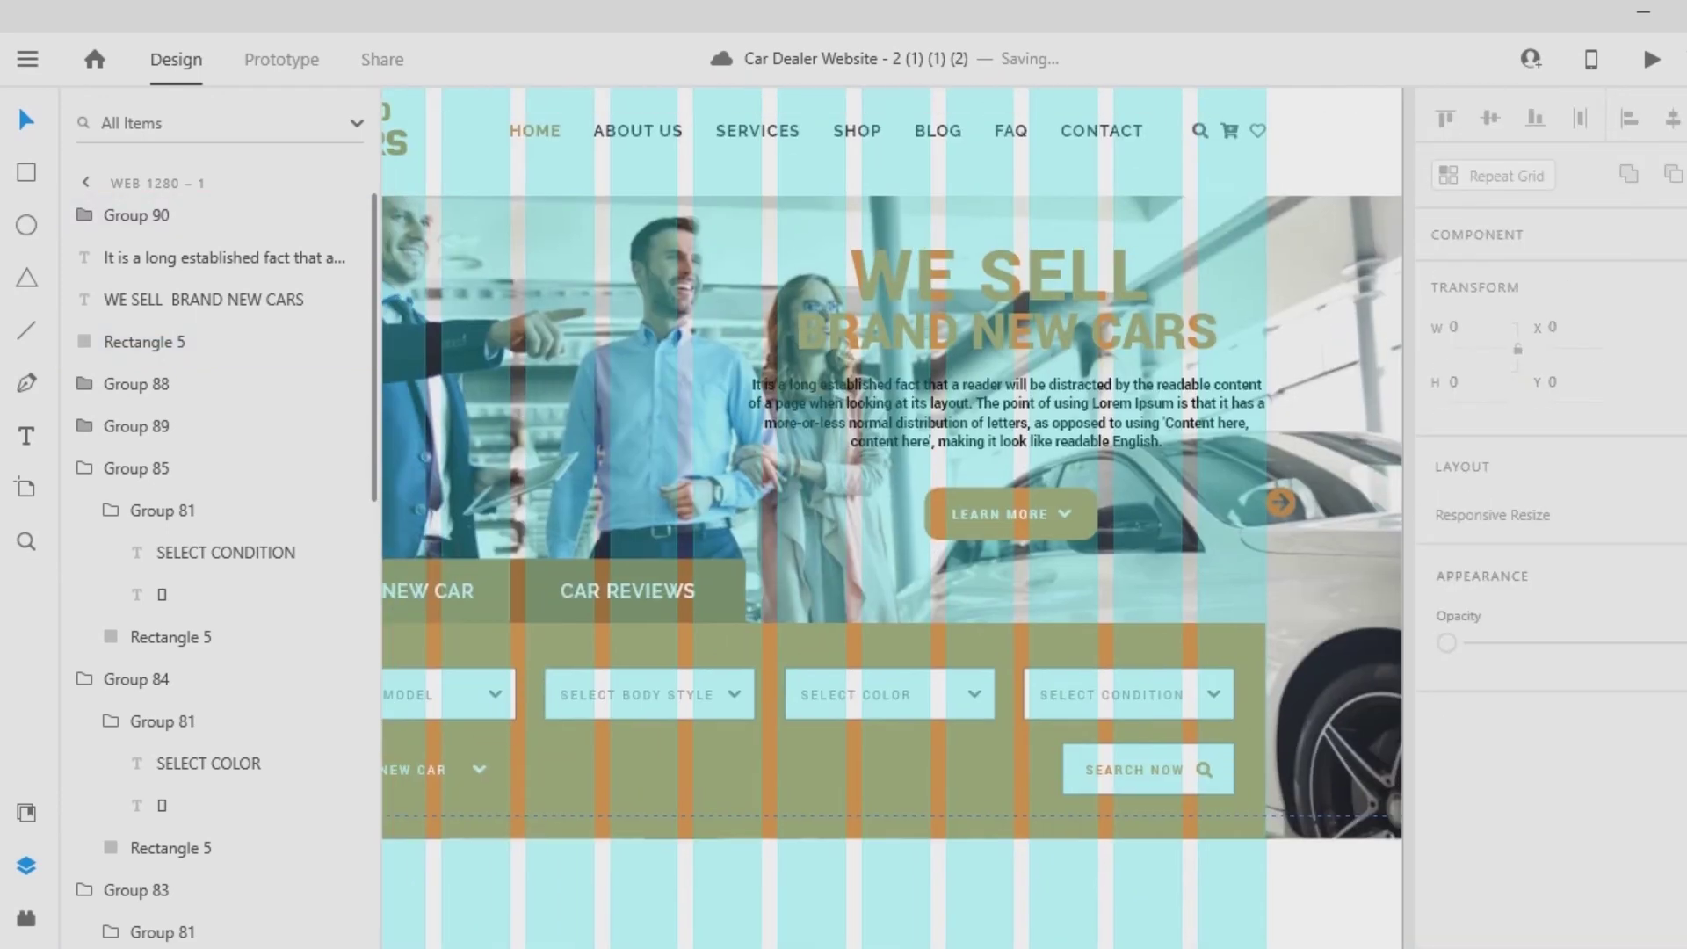
left_click(1044, 536)
key("ctrl+plus")
right_click(1110, 524)
left_click(1013, 639)
left_click(1265, 602)
left_click(1268, 543)
left_click_drag(1298, 561, 1272, 553)
left_click(1265, 623)
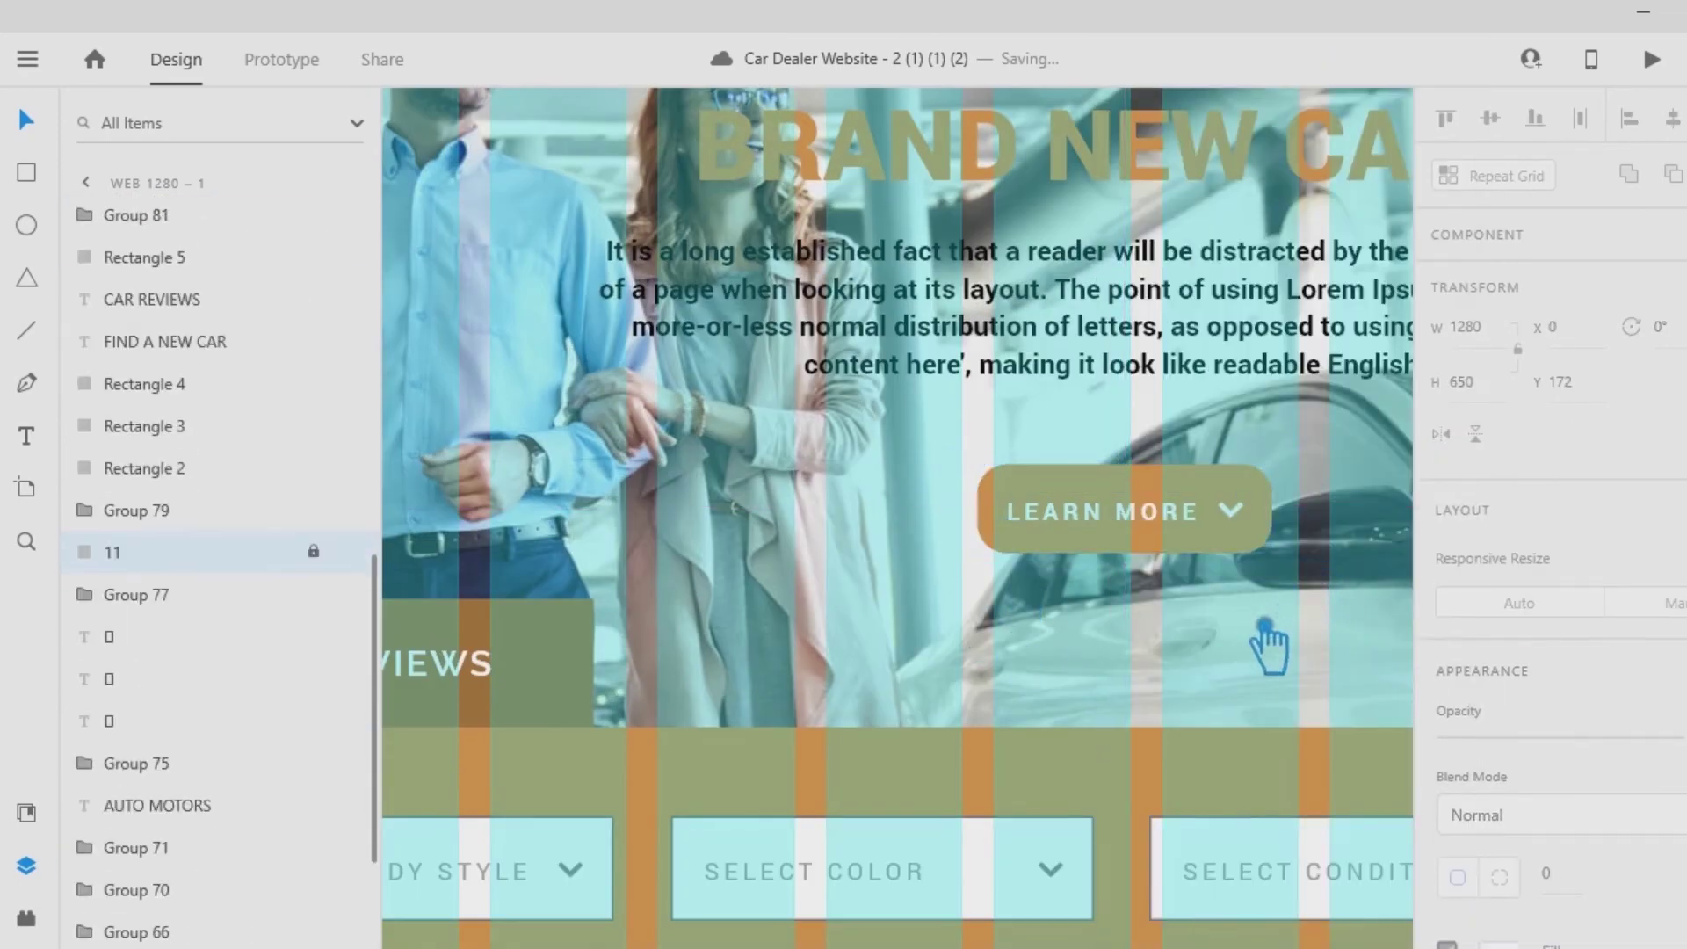
Try a corner radius of 5 on the LEARN MORE button's rectangle.
left_click(1180, 525)
left_click_drag(1180, 528, 1179, 527)
left_click(1269, 550)
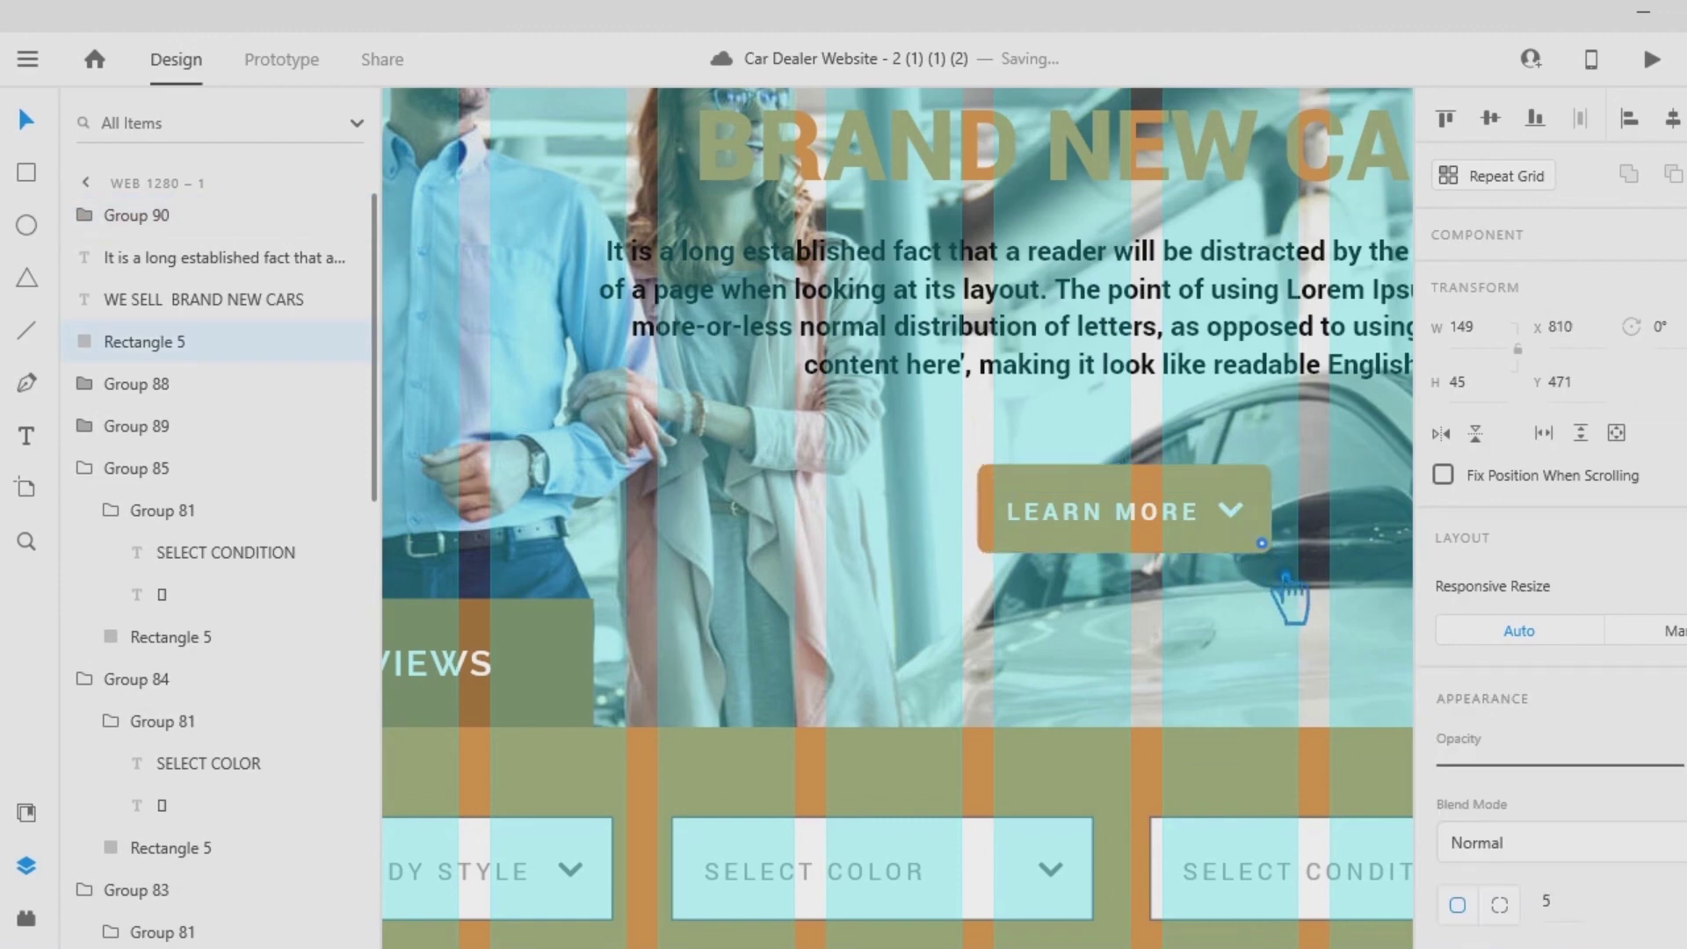
left_click(1178, 661)
left_click(1266, 547)
left_click(1276, 562)
left_click(1266, 547)
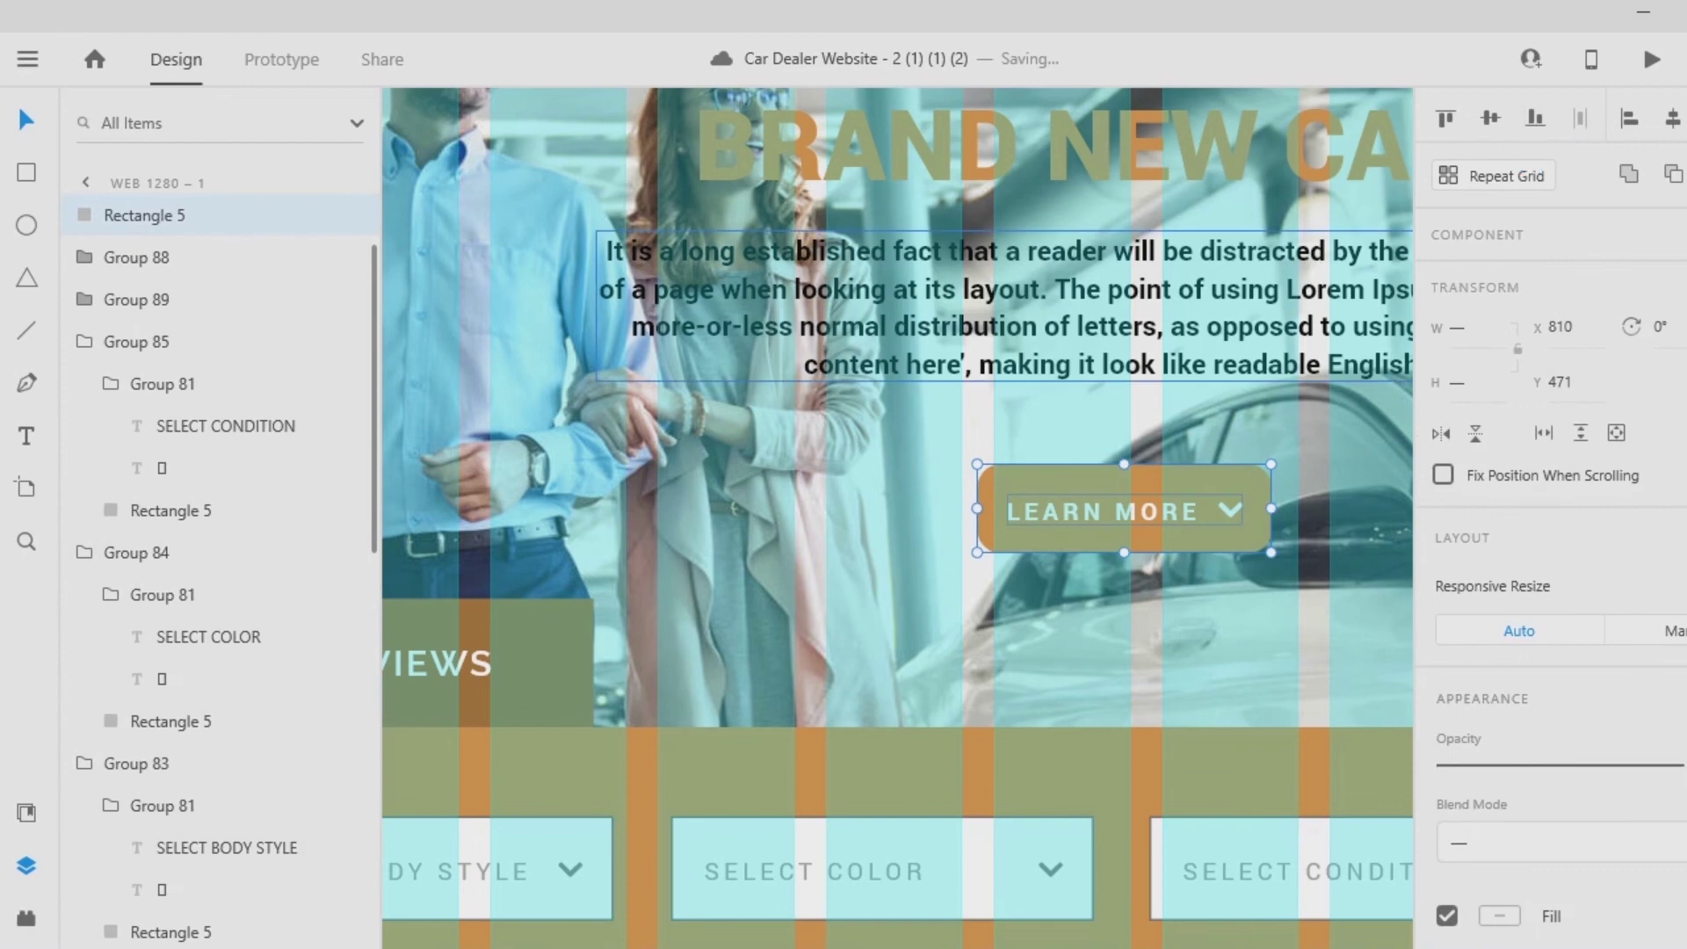
Widen the button's rectangle slightly and re-centre the LEARN MORE label group inside it.
left_click(1315, 648)
left_click(1307, 530)
left_click_drag(1303, 521, 1292, 519)
left_click(1041, 512, "shift")
left_click(1358, 681)
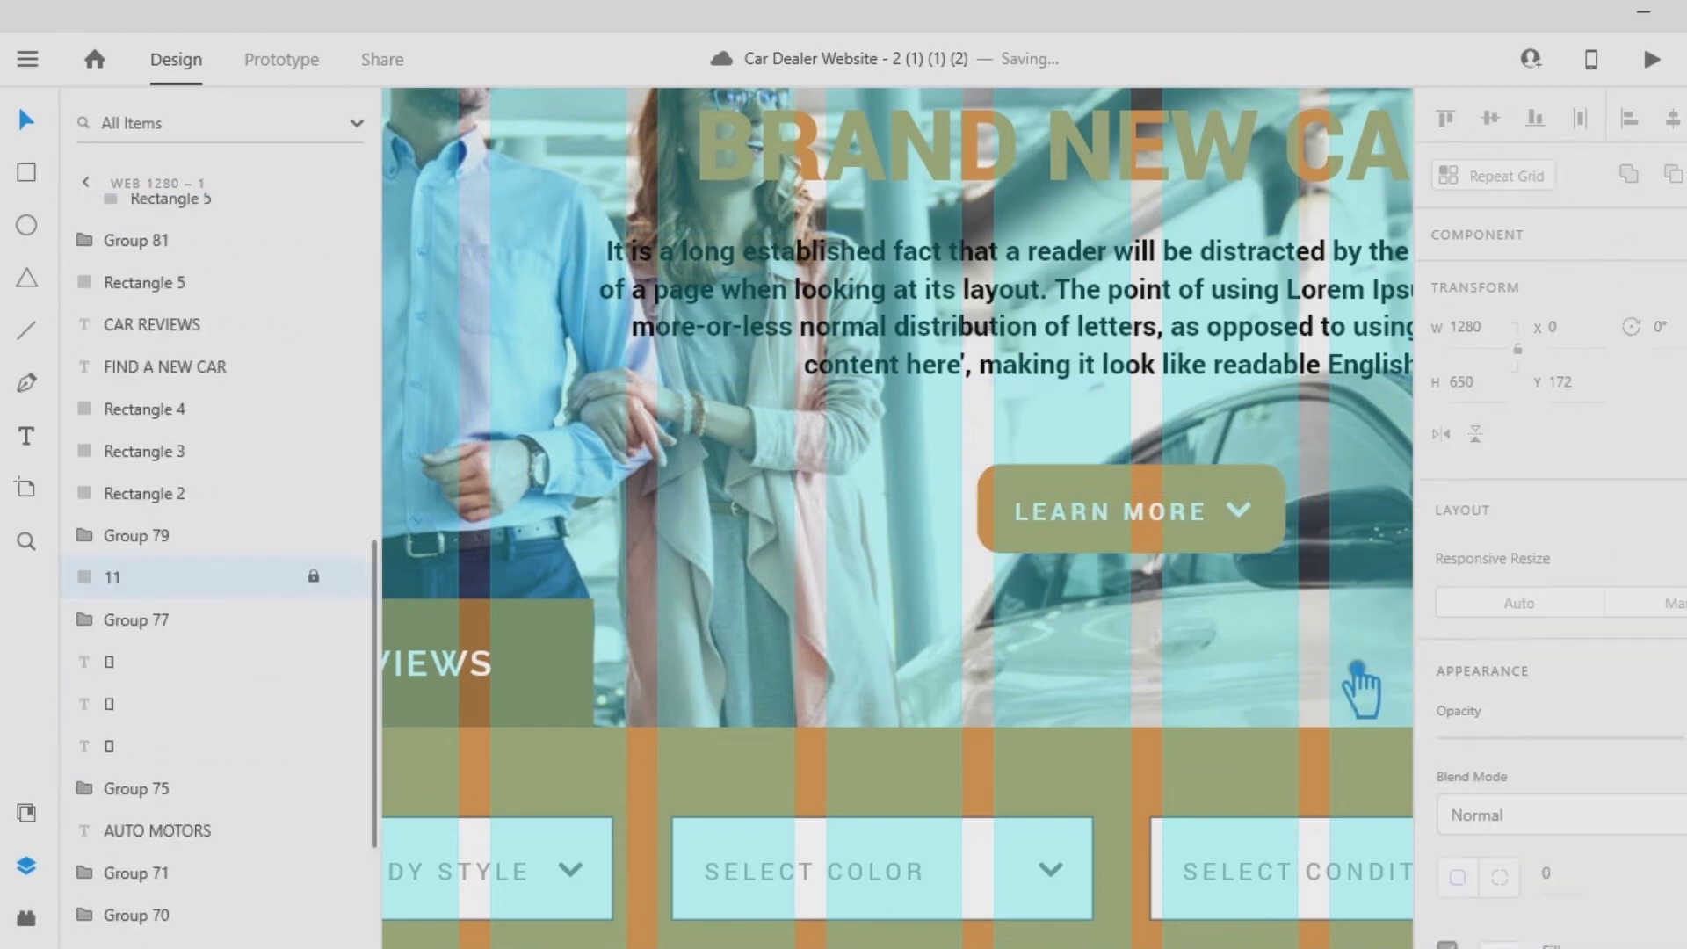
Group the LEARN MORE label with its orange rectangle and move the button up below the intro paragraph.
key("ctrl+0")
left_click_drag(1052, 538, 865, 477)
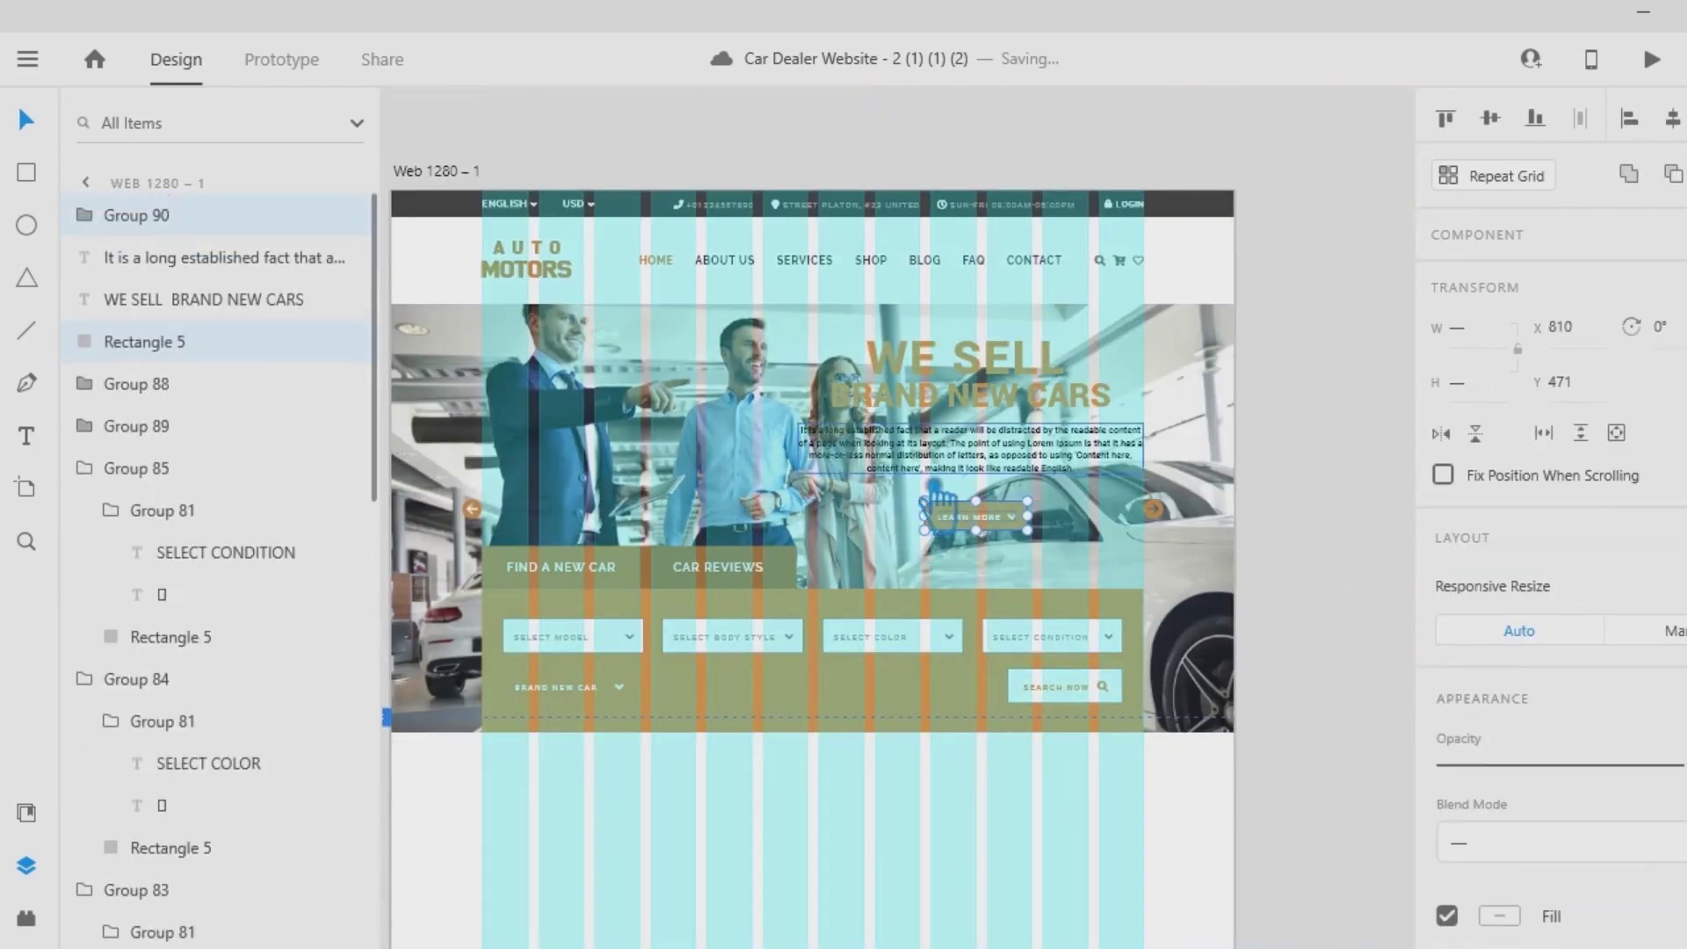
key("ctrl+g")
left_click(879, 501)
left_click_drag(933, 519, 933, 506)
Centre the headline, intro paragraph and LEARN MORE button on one another and move the button close beneath the paragraph.
left_click(1076, 545)
left_click_drag(1076, 545, 876, 353)
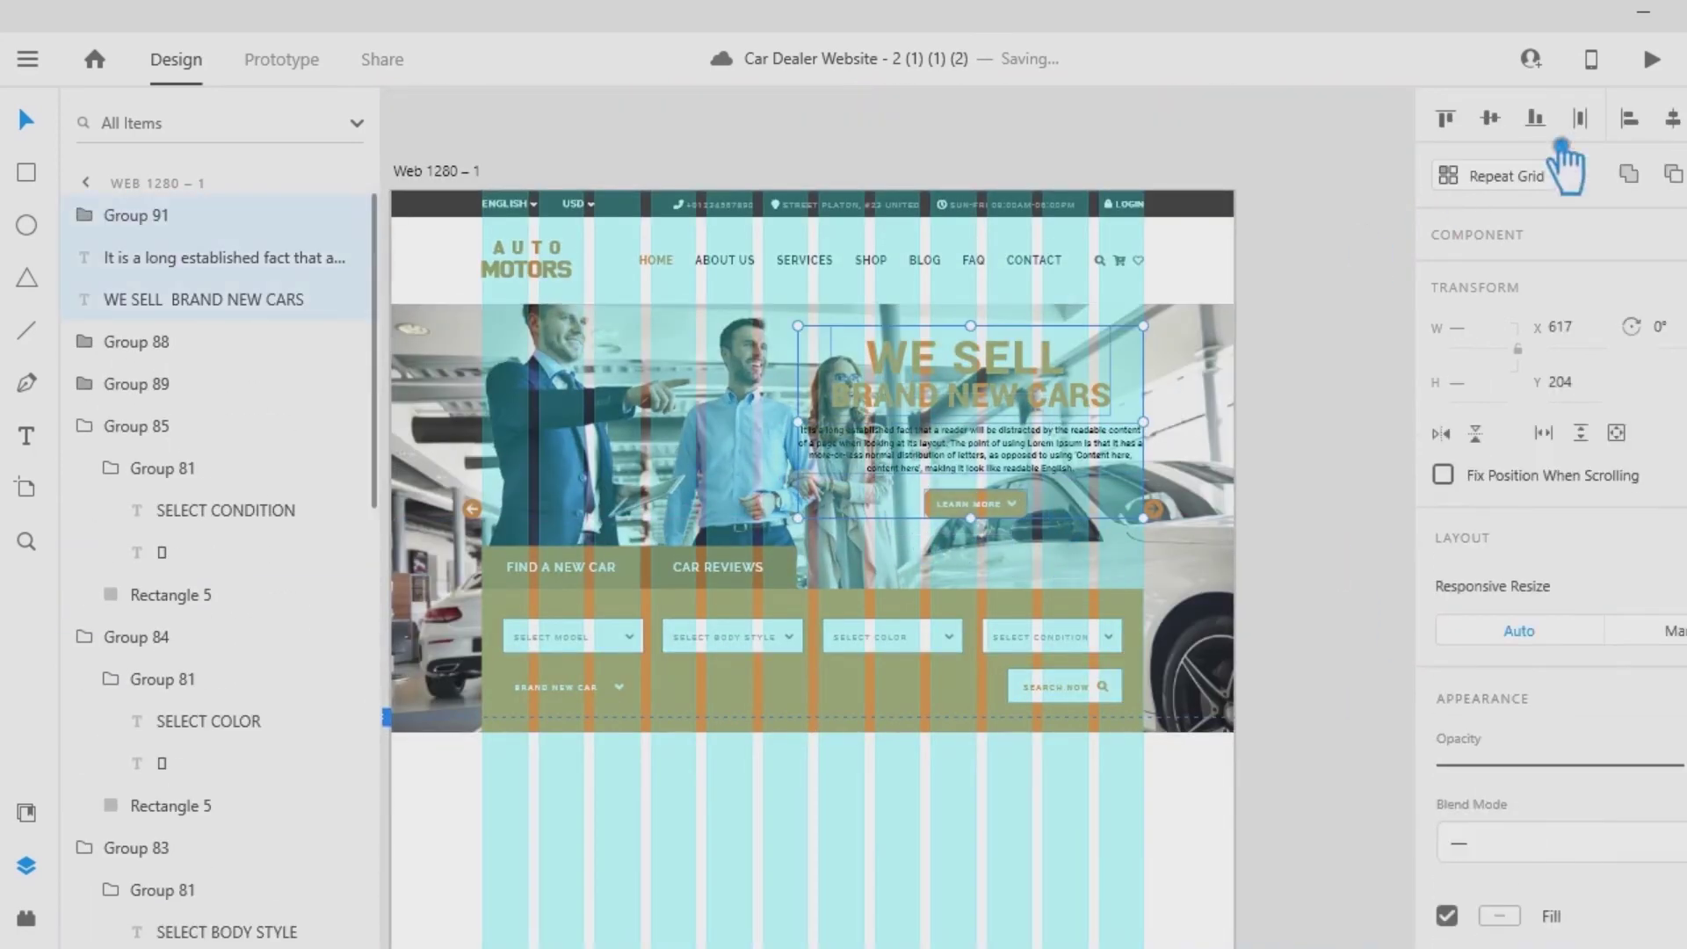
key("Escape")
left_click(1002, 519)
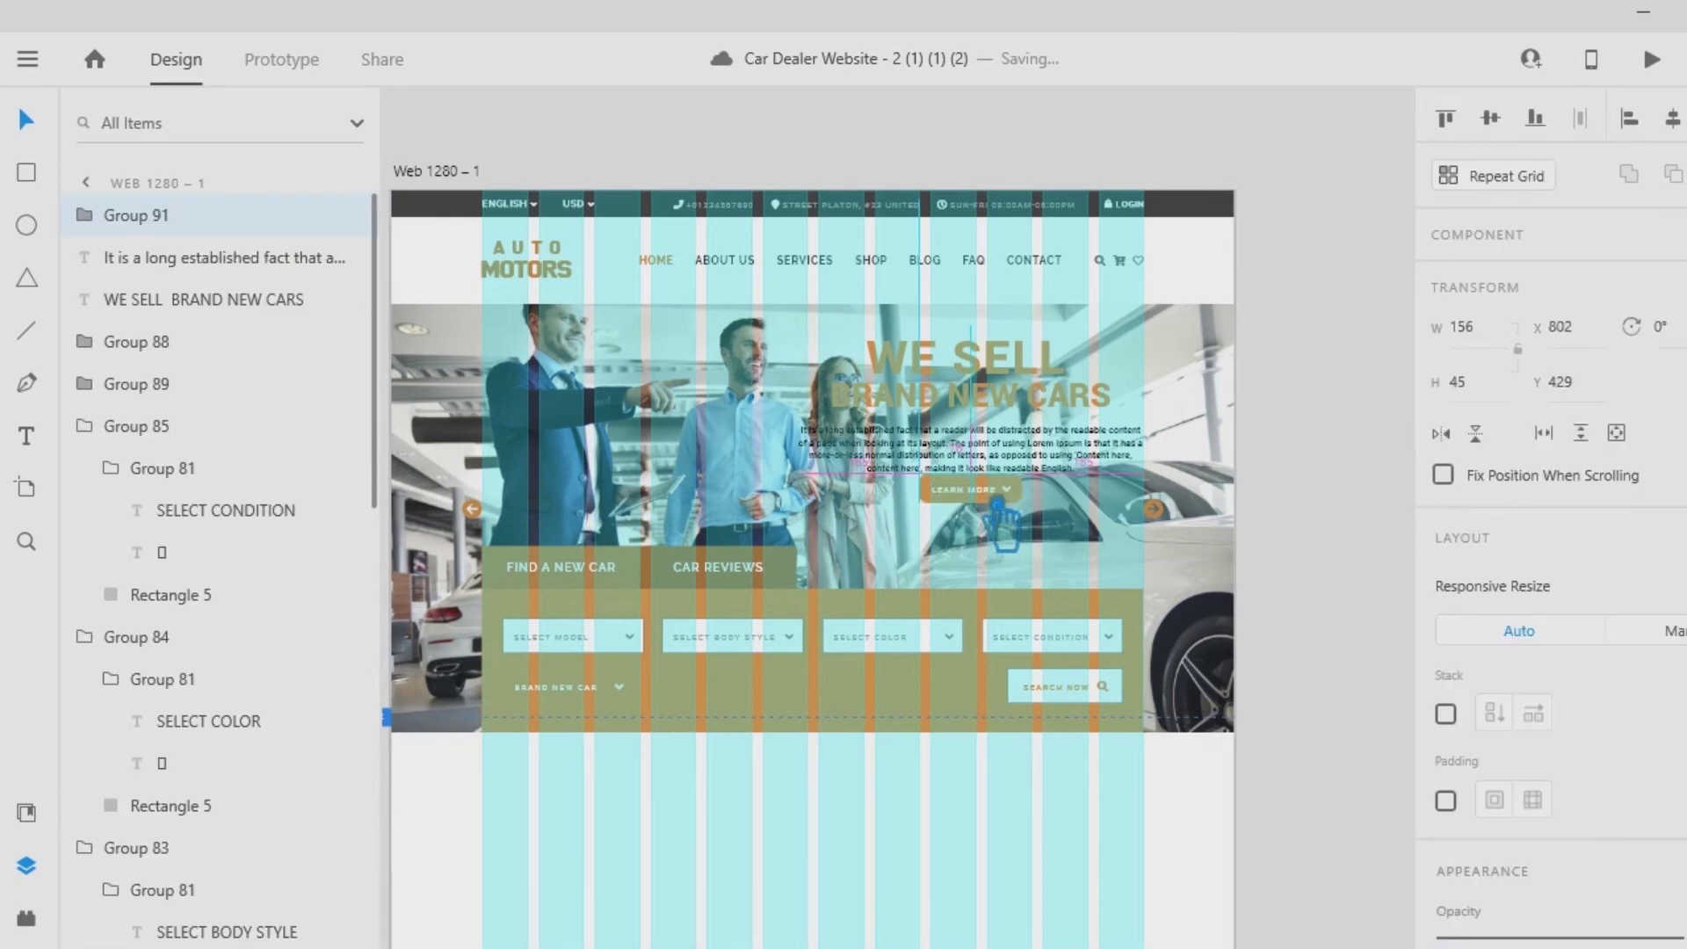
left_click(1382, 435)
key("ctrl+plus")
key("ctrl+plus")
key("ctrl+plus")
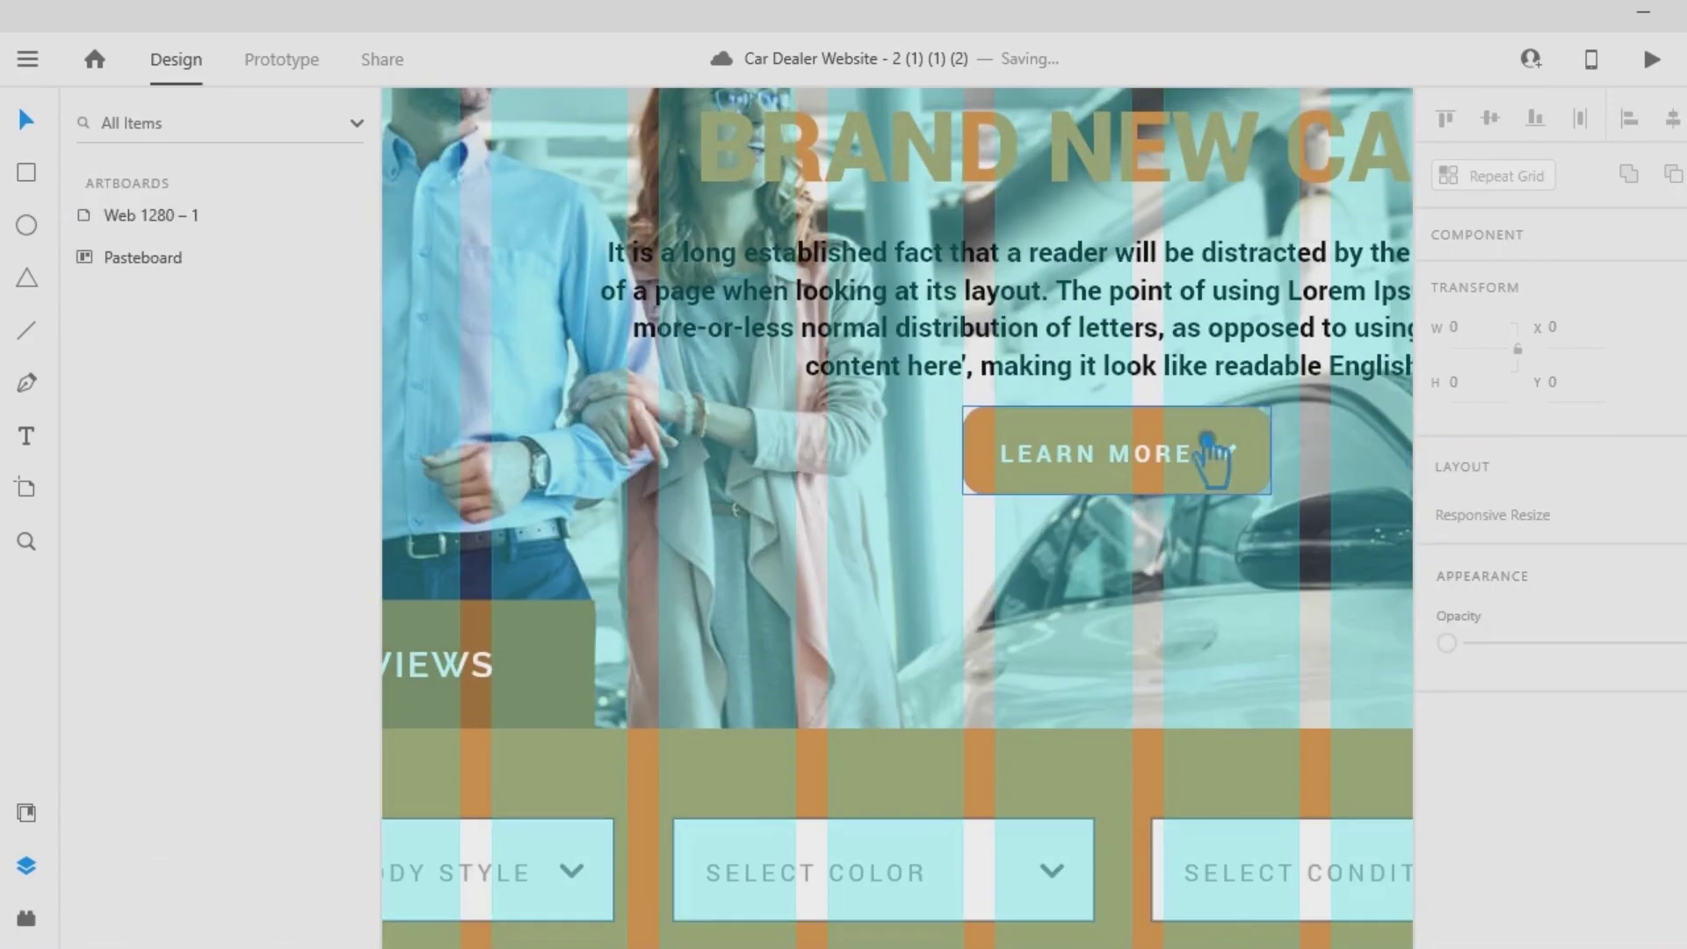
Hide the layout grid on the Web 1280 – 1 artboard.
left_click(1247, 610)
key("ctrl+minus")
key("ctrl+minus")
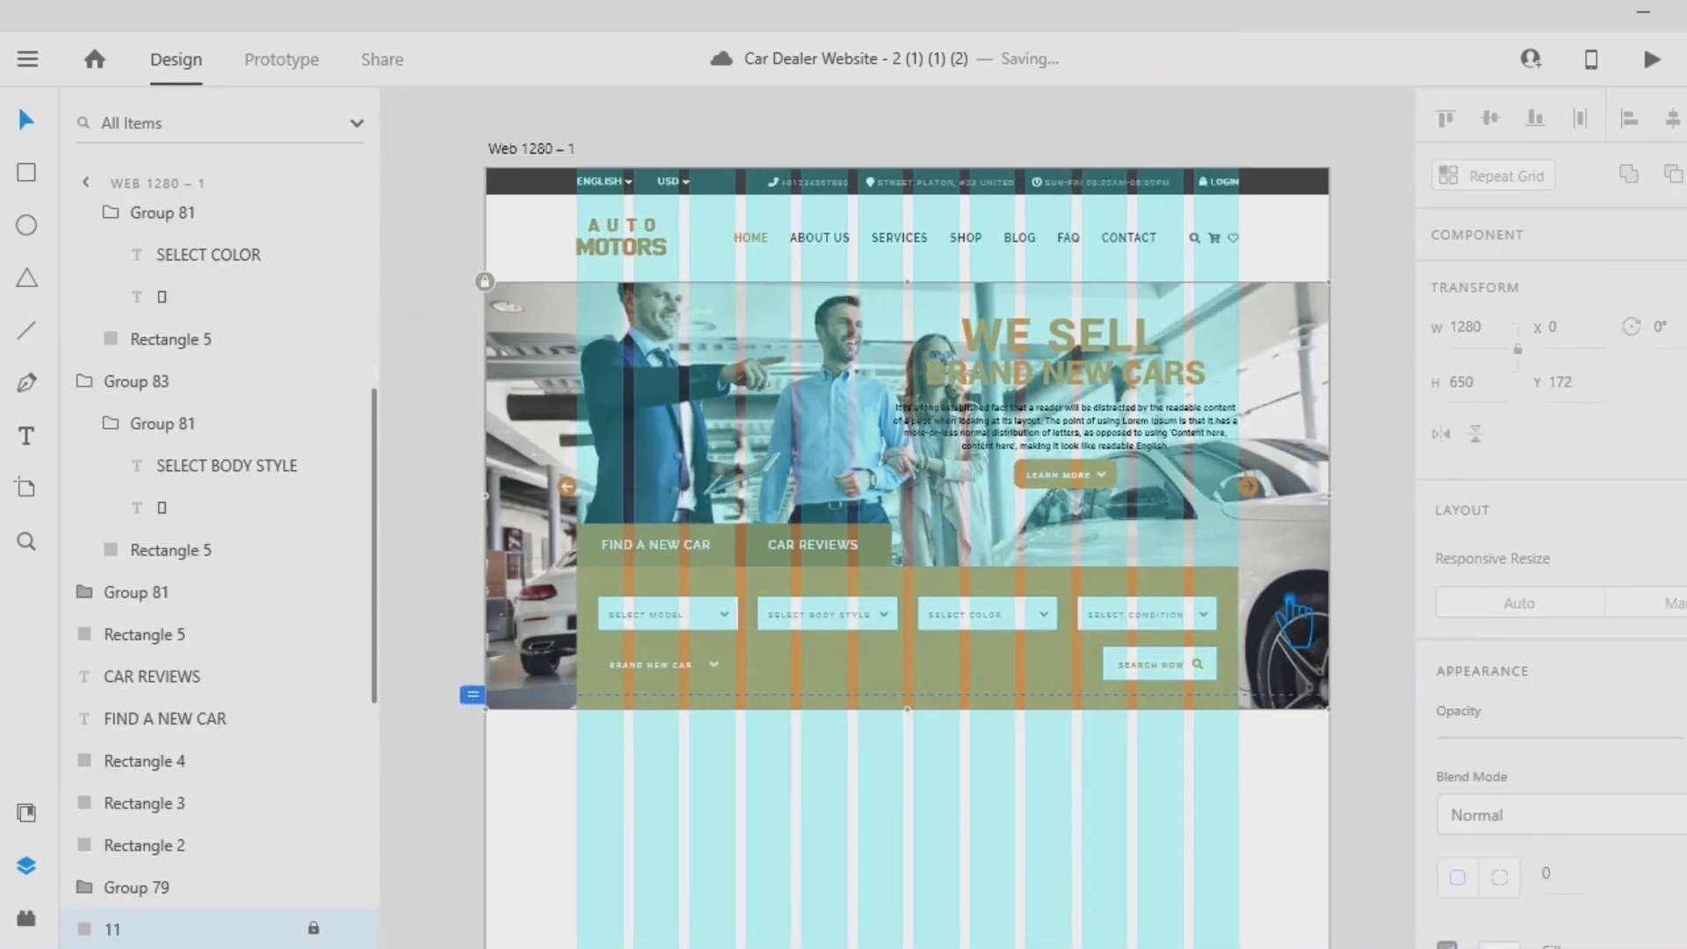
double_click(1061, 852)
scroll(1547, 771, "down", 4)
left_click(1450, 585)
left_click(1141, 825)
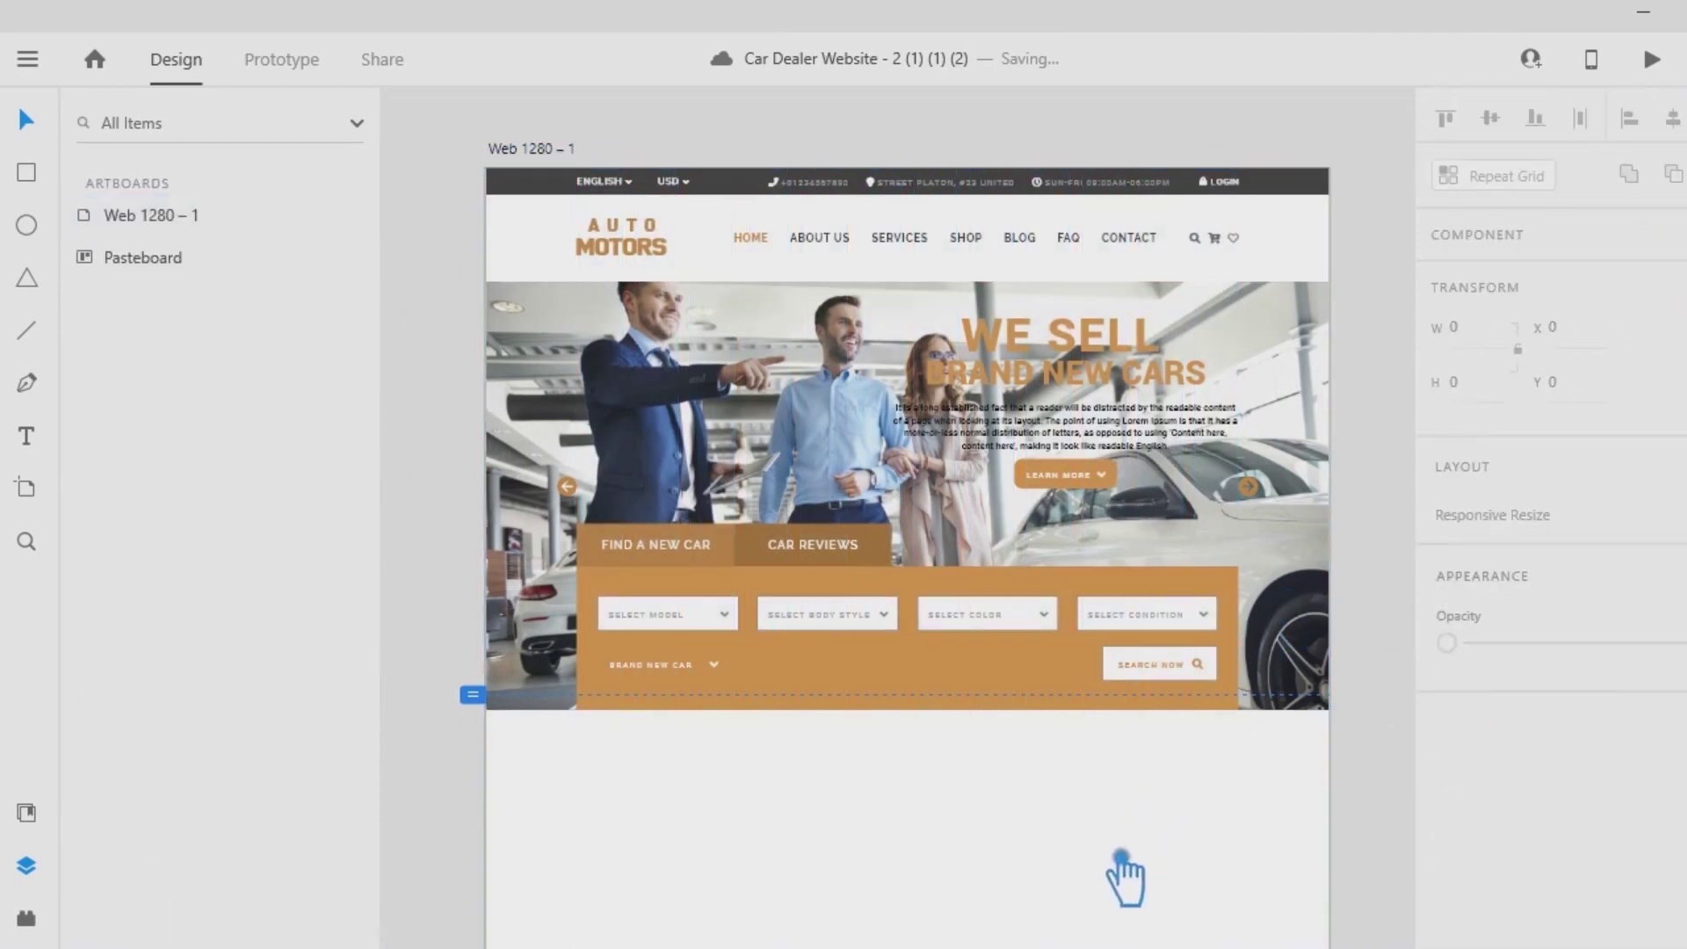
Group the intro paragraph with the LEARN MORE button and move this group and the headline lower on the hero photo.
left_click(1139, 455)
key("ctrl+g")
left_click_drag(1124, 487, 1096, 540)
left_click_drag(1132, 375, 1132, 384)
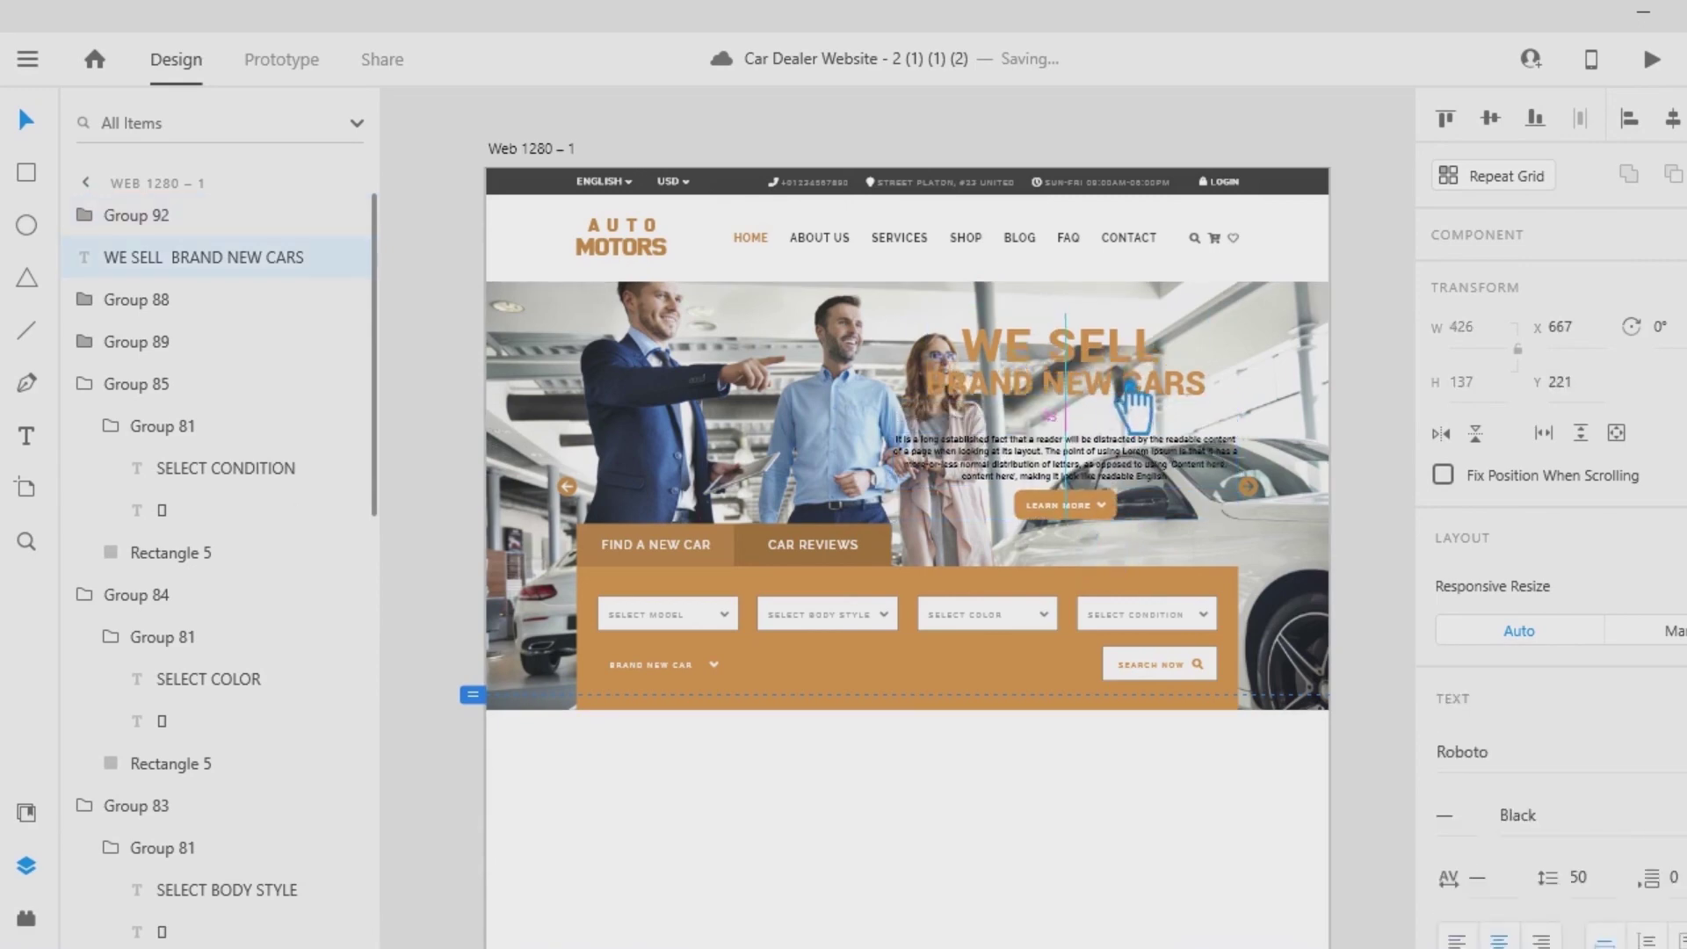
left_click(1040, 828)
key("ctrl+equal")
scroll(1177, 505, "right", 5)
right_click(1220, 303)
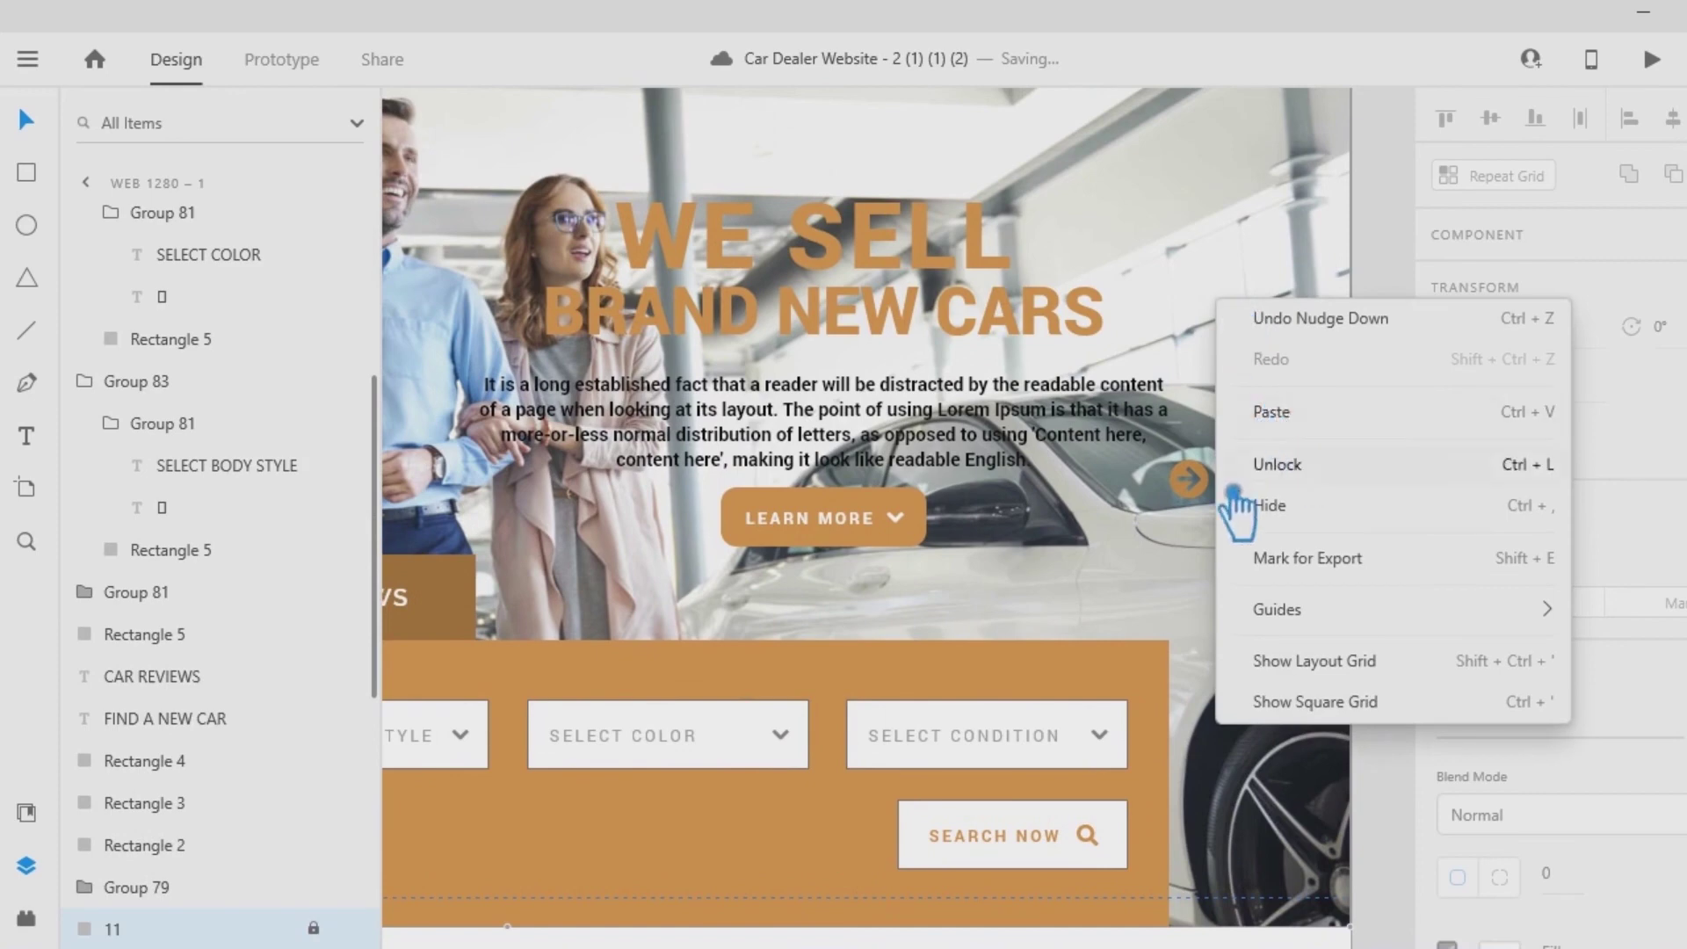
left_click(1145, 578)
left_click_drag(1104, 551, 1317, 580)
Draw a white rectangle about 546 by 96 over the intro paragraph.
left_click(29, 174)
scroll(1379, 603, "down", 3)
scroll(1352, 555, "up", 2)
mouse_move(663, 332)
left_mouse_down()
mouse_move(942, 415)
mouse_move(1289, 464)
mouse_move(1257, 457)
left_mouse_up()
scroll(1494, 598, "down", 6)
scroll(1479, 559, "up", 2)
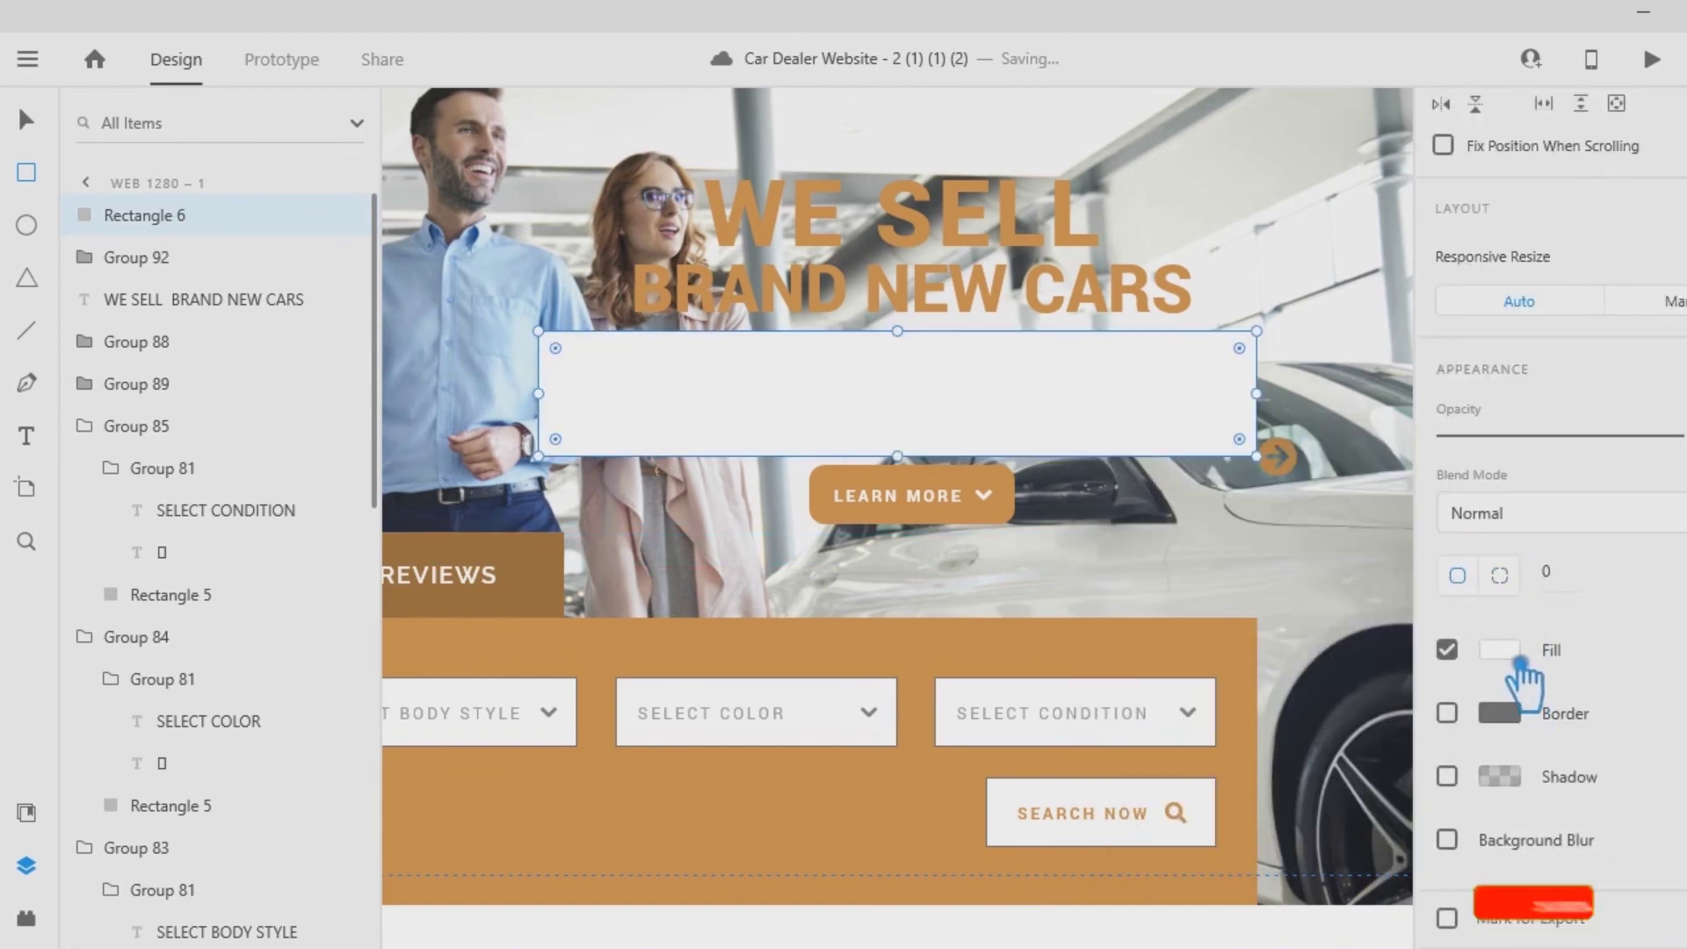
Arrange the white rectangle behind the intro paragraph but in front of the hero photo.
left_click(31, 123)
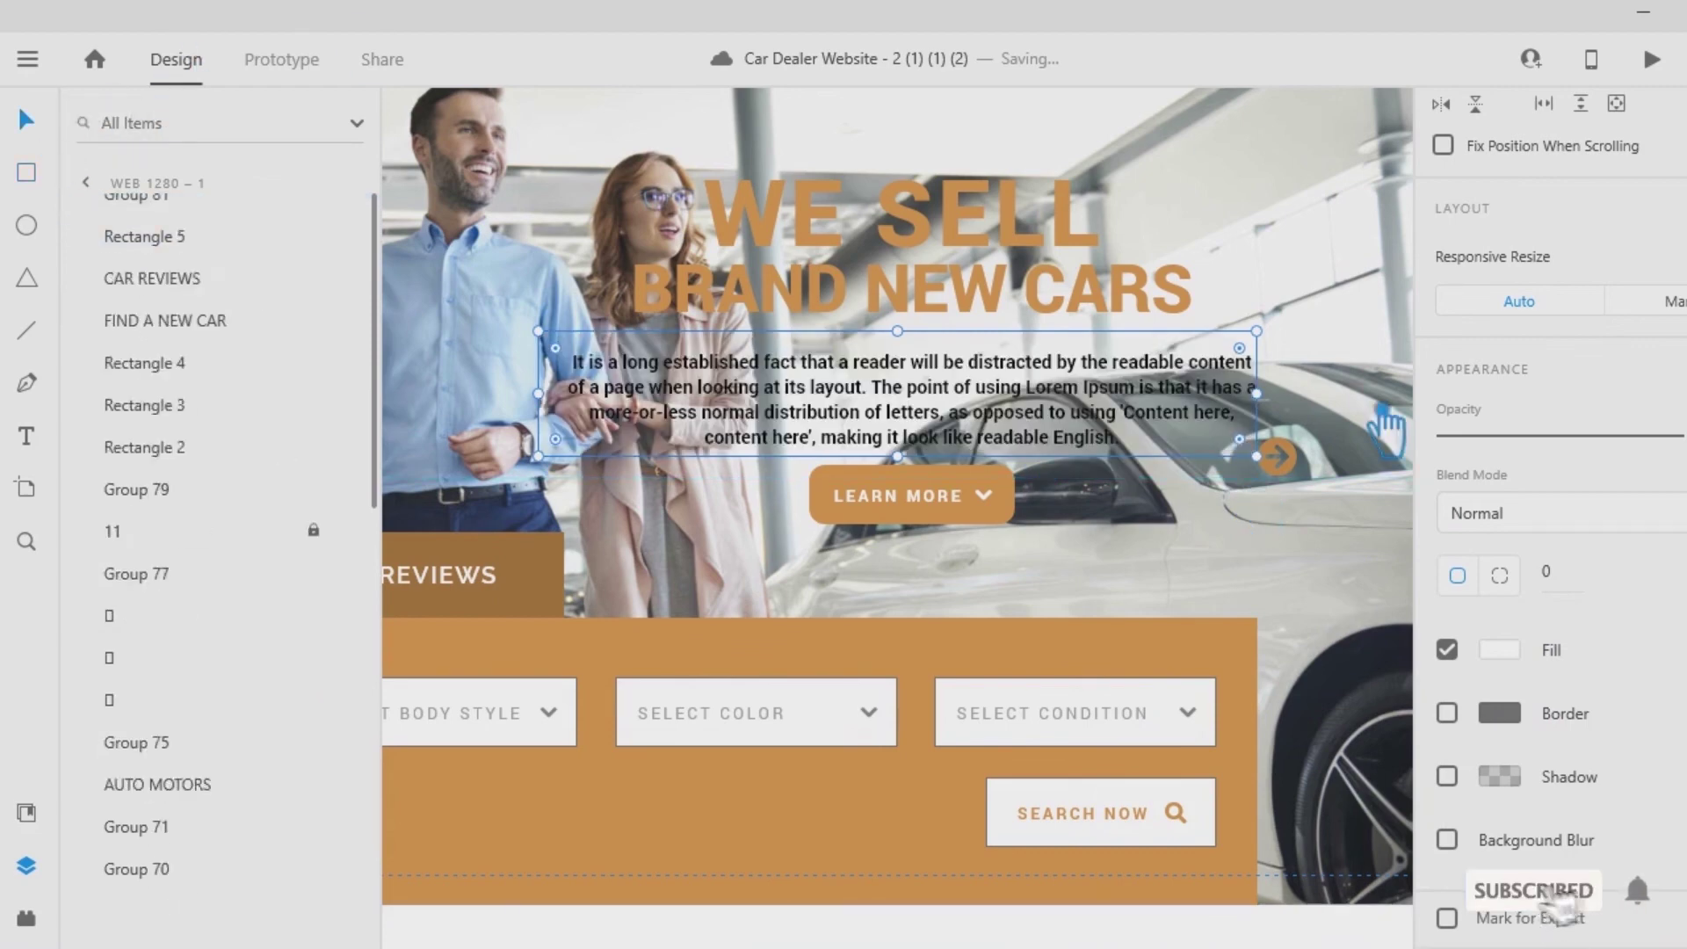
left_click(1099, 425)
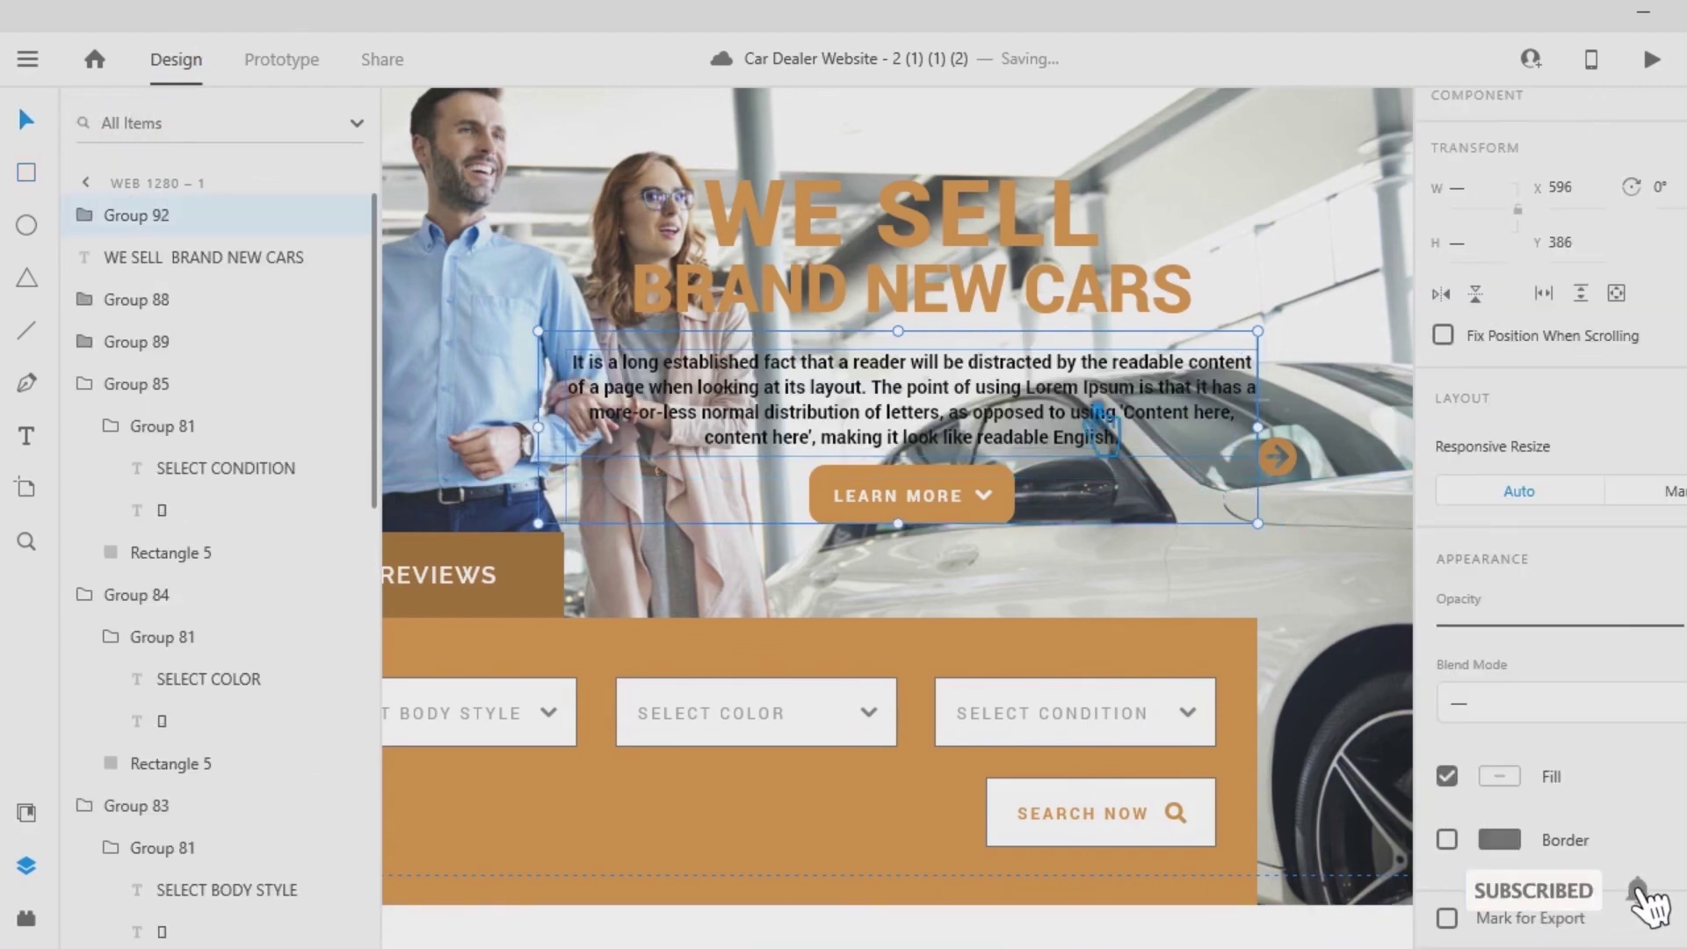
key("ctrl+g")
left_click(1311, 369)
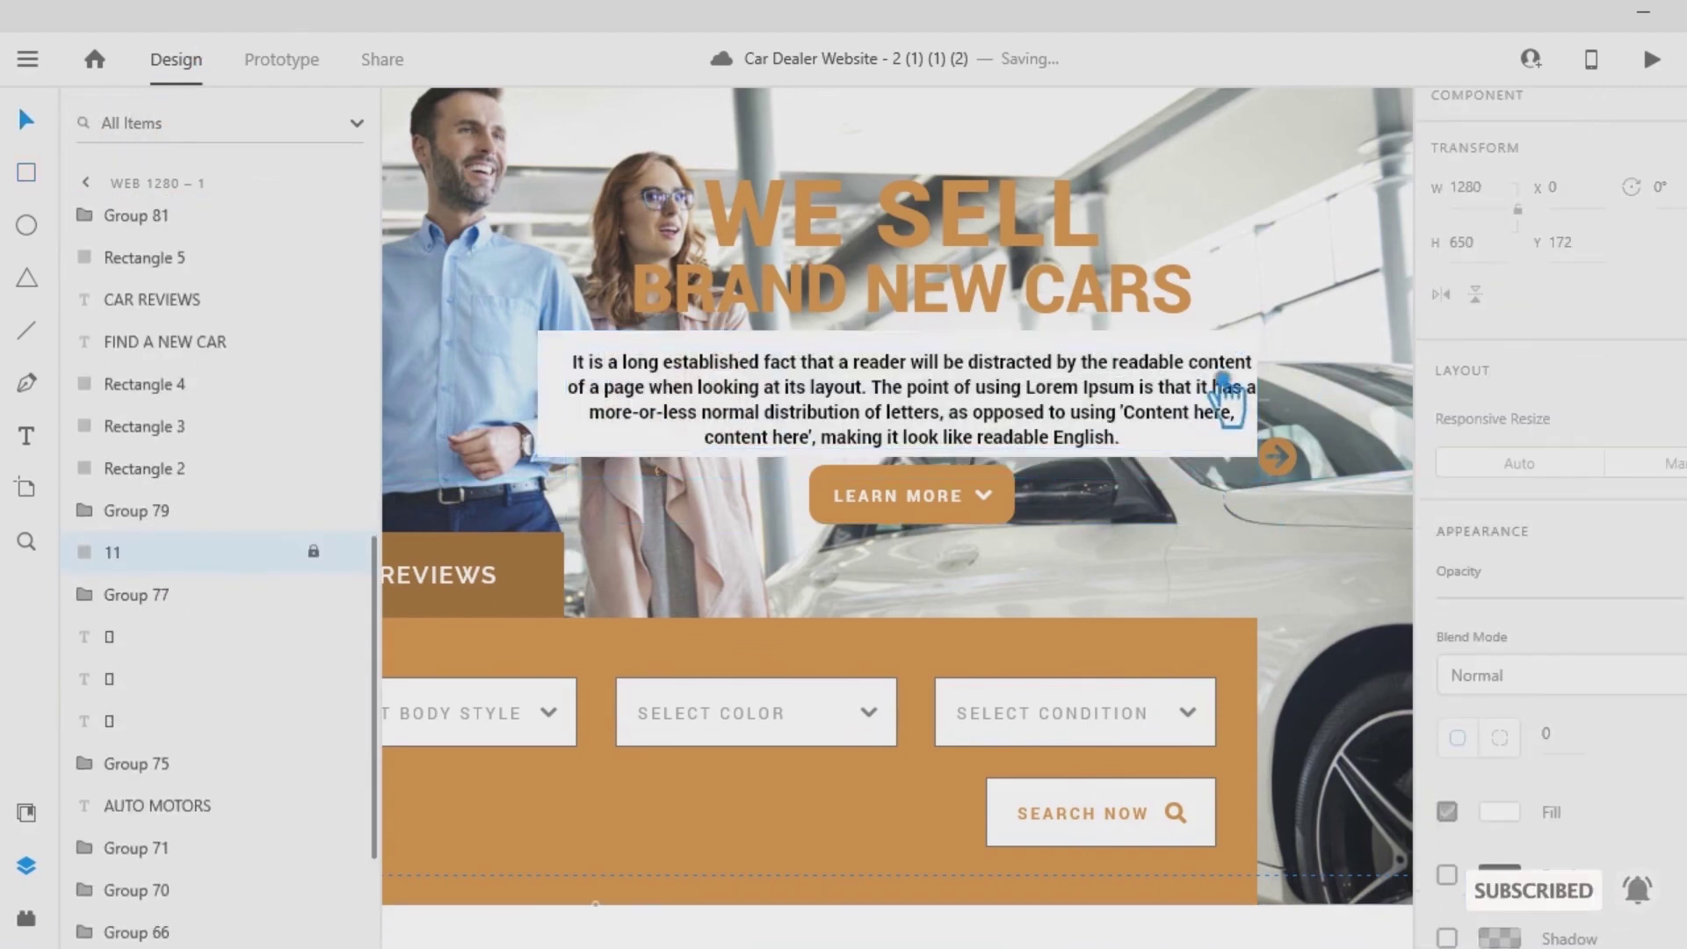
right_click(969, 397)
left_click(1035, 538)
Widen the white rectangle to about 568 and shift it down slightly behind the intro paragraph.
left_click(1299, 379)
left_click(951, 357)
left_click(842, 341)
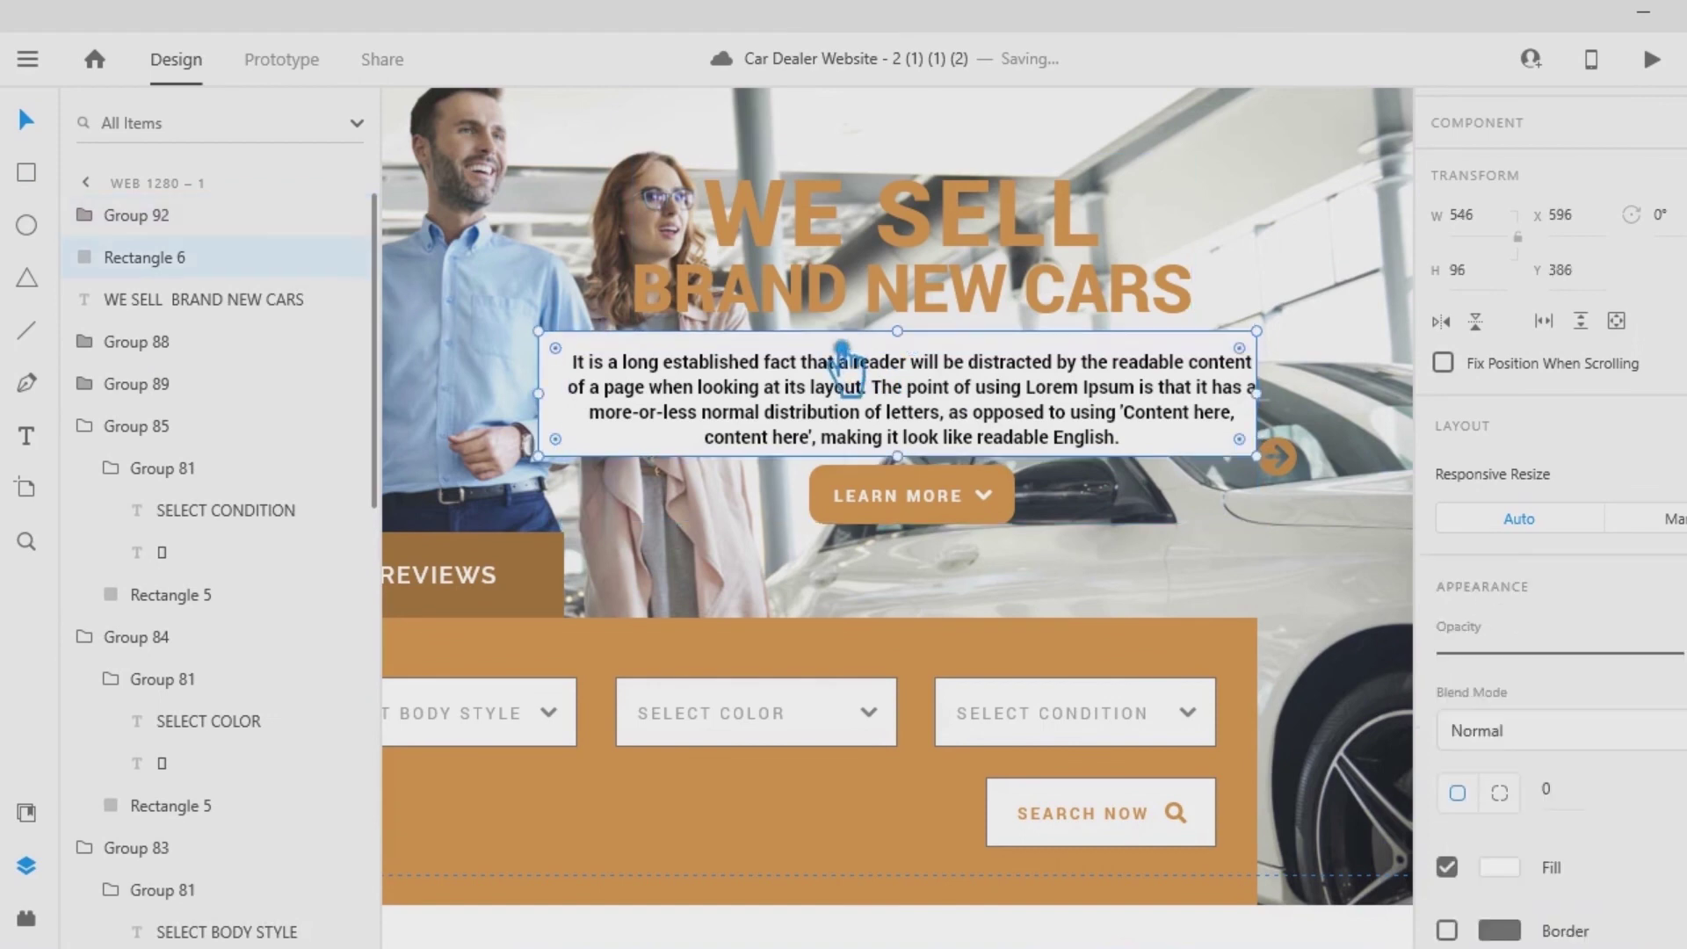
left_click_drag(1259, 394, 1311, 407)
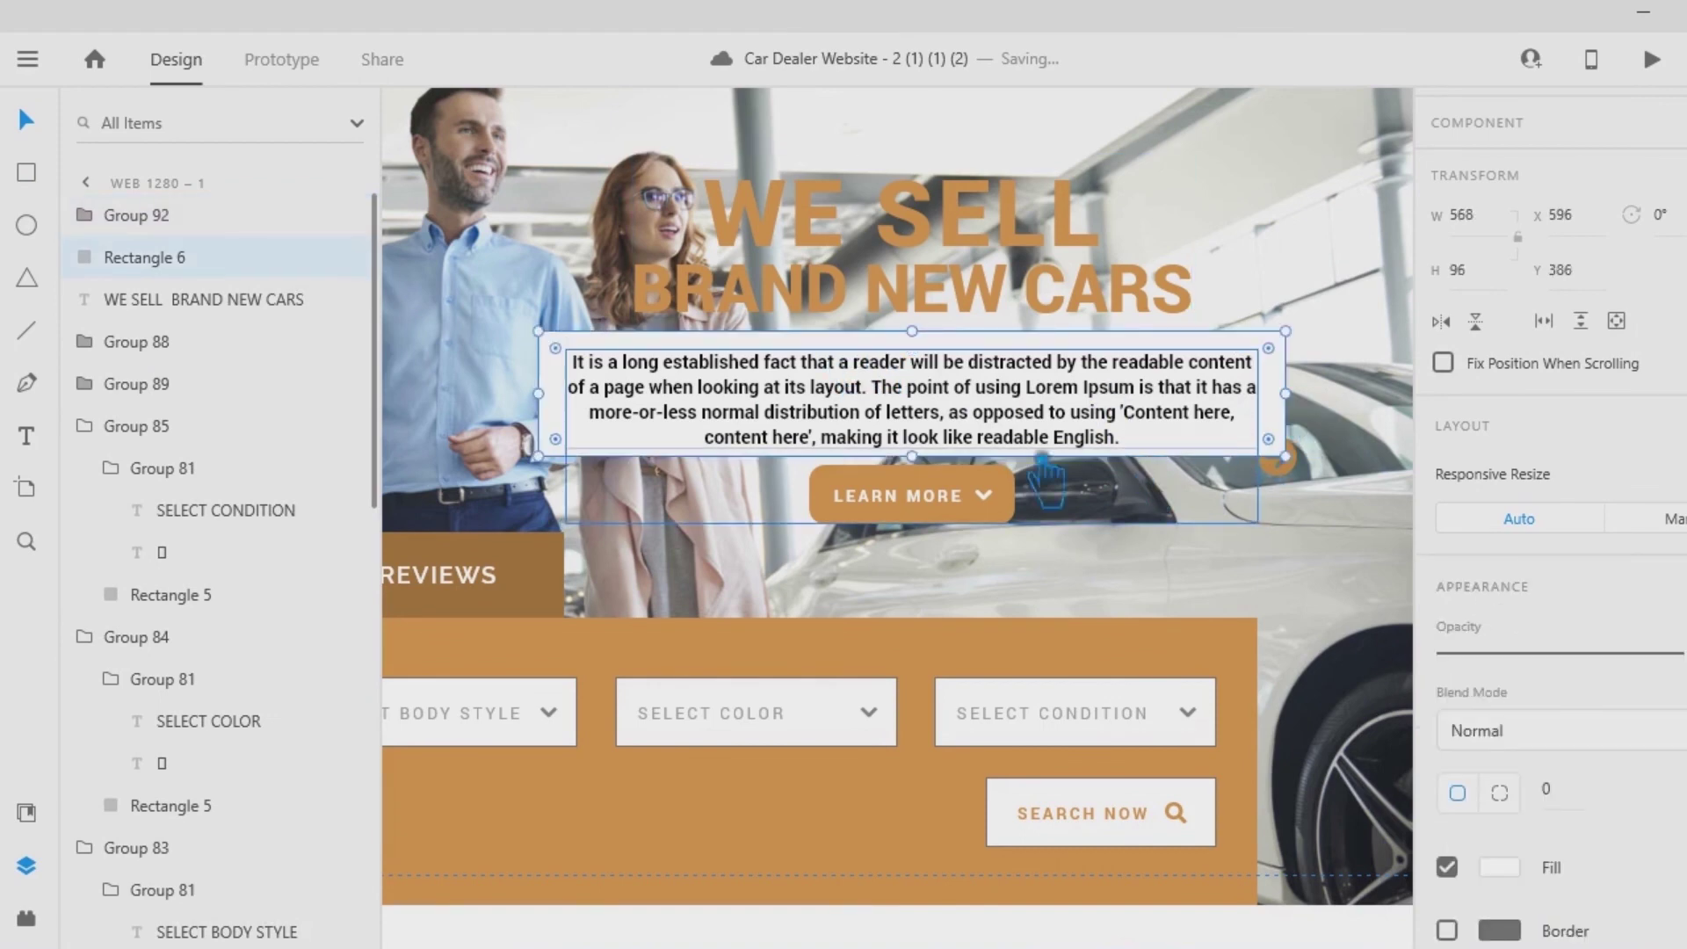
mouse_move(1429, 562)
left_mouse_down()
mouse_move(1459, 574)
mouse_move(1438, 571)
left_mouse_up()
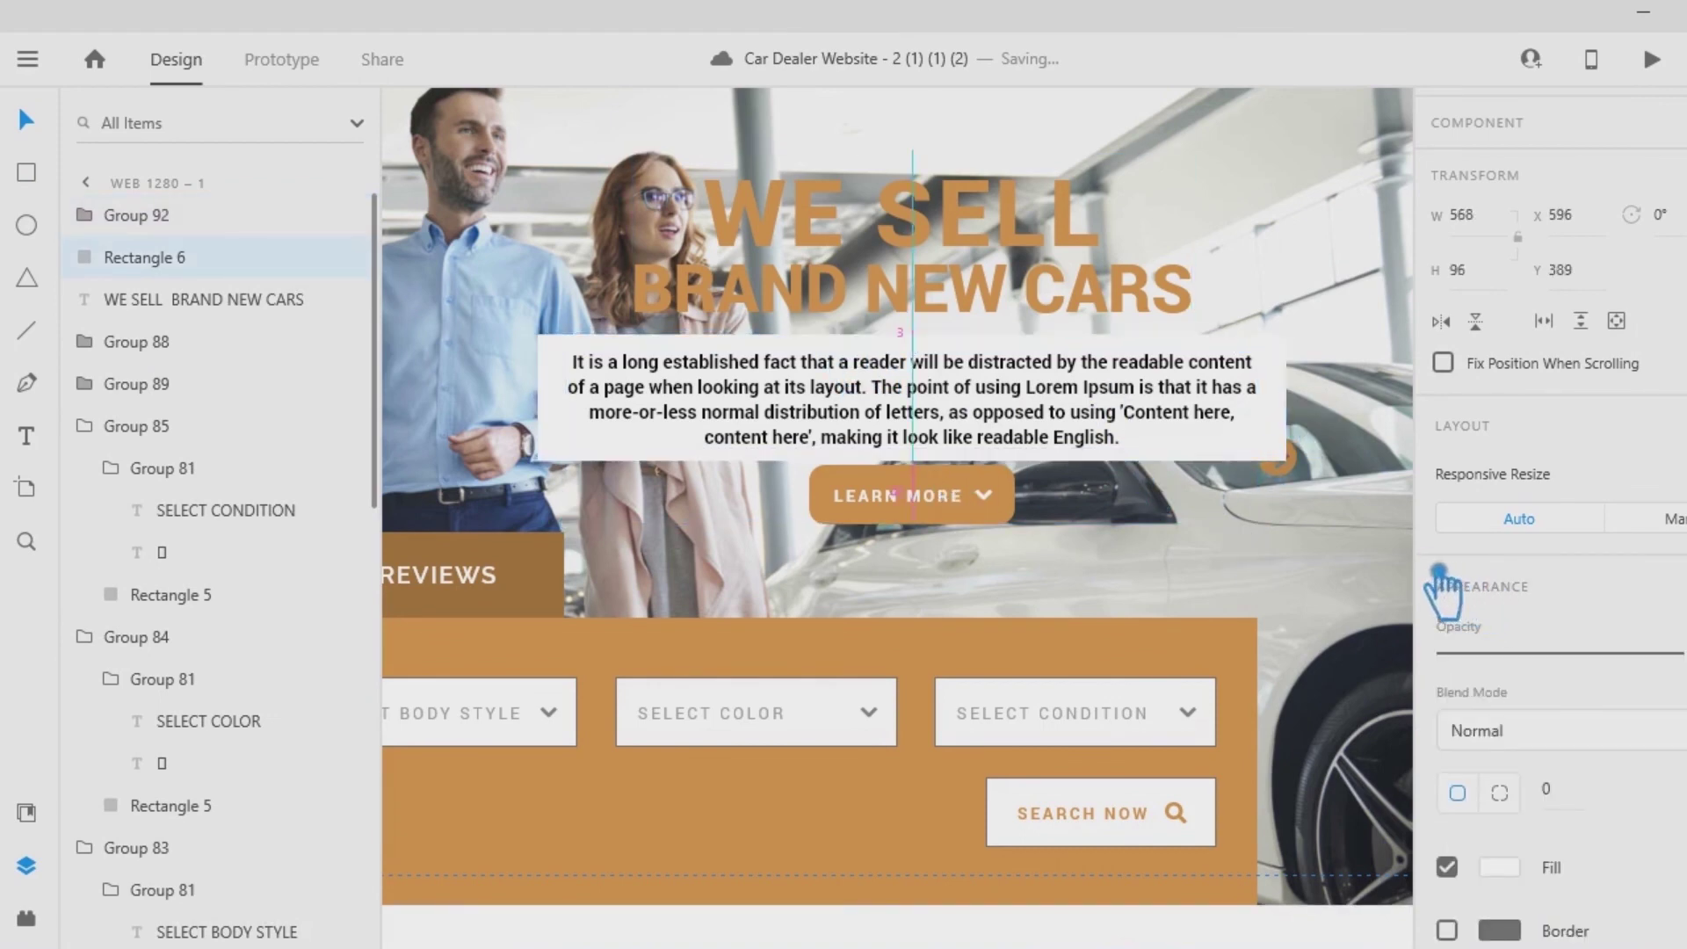
Ungroup the paragraph and LEARN MORE button, and move the button down to leave a gap below the white rectangle.
left_click(914, 505)
right_click(905, 502)
left_click(916, 511)
left_click(949, 546)
left_click_drag(927, 505, 942, 535)
Make the white rectangle slightly taller and centre the intro paragraph inside it.
left_click(1247, 437)
left_click(1275, 439)
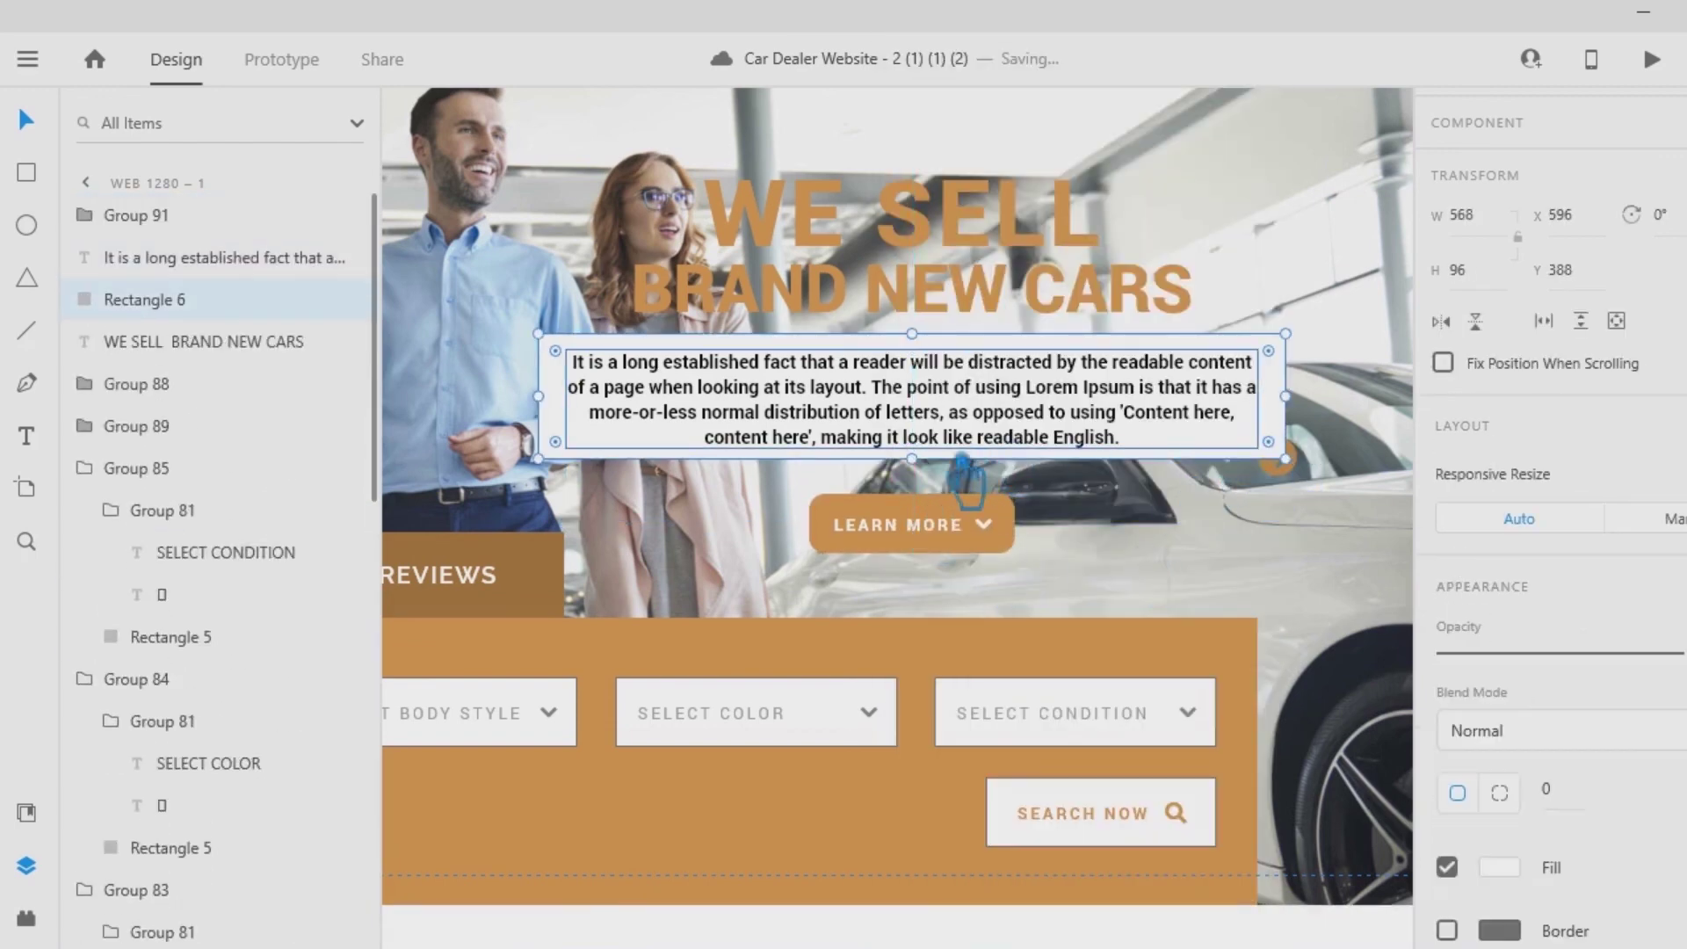
left_click_drag(914, 460, 916, 467)
left_click(973, 413, "shift")
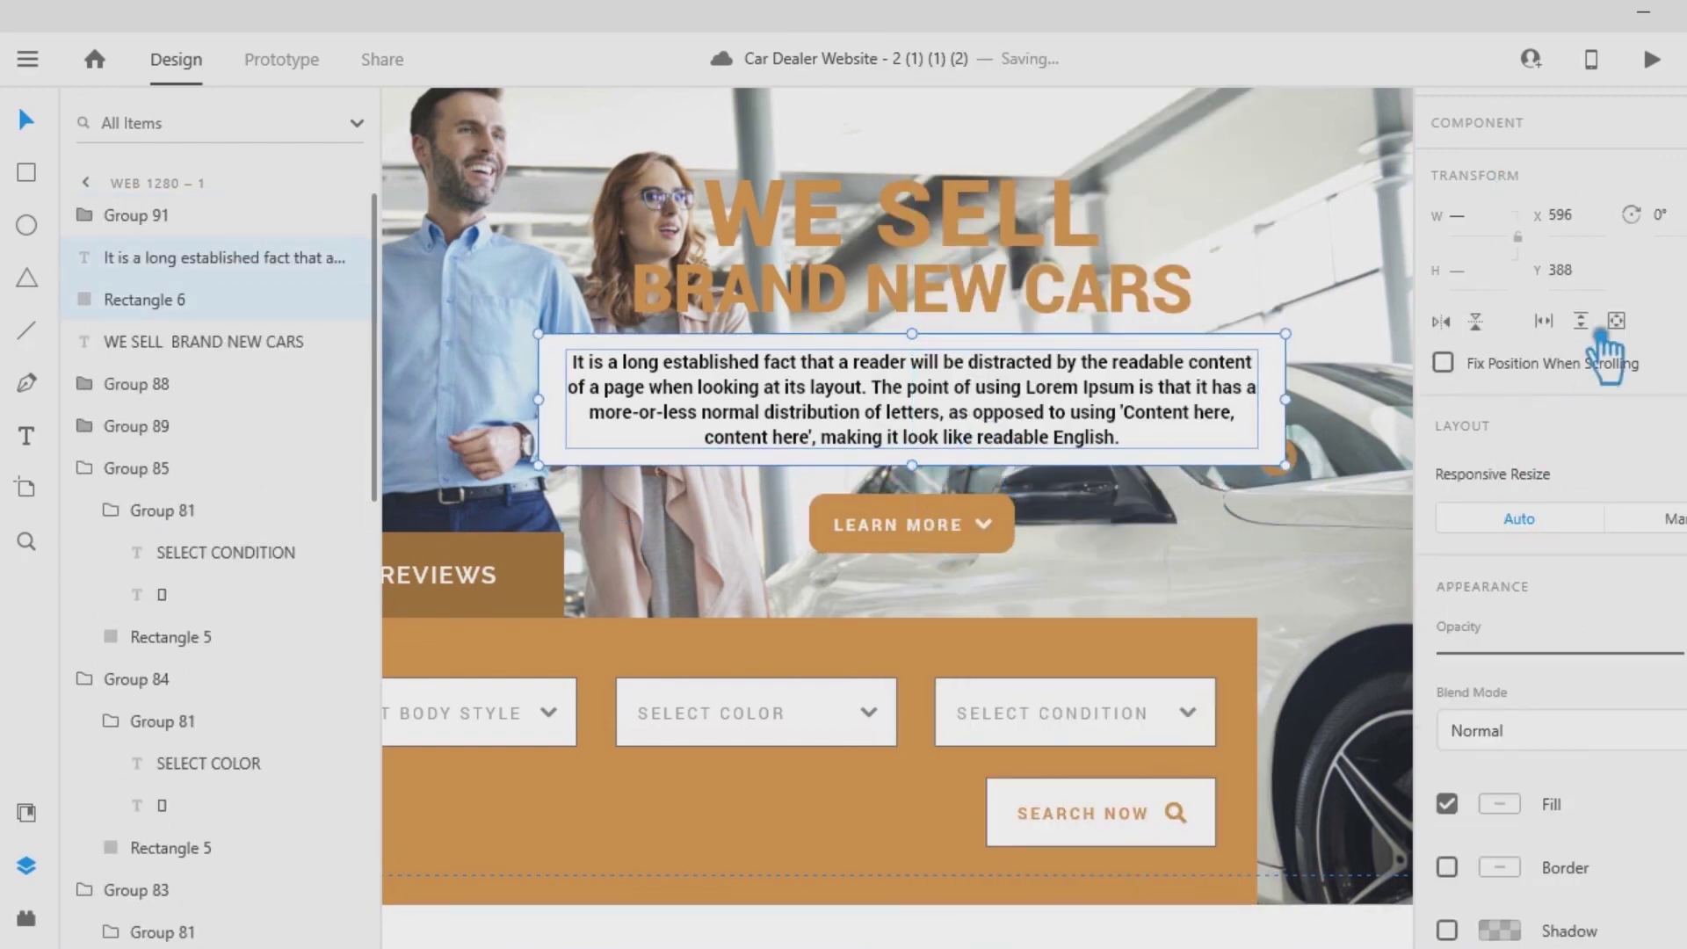
scroll(1589, 404, "up", 2)
left_click(1219, 565)
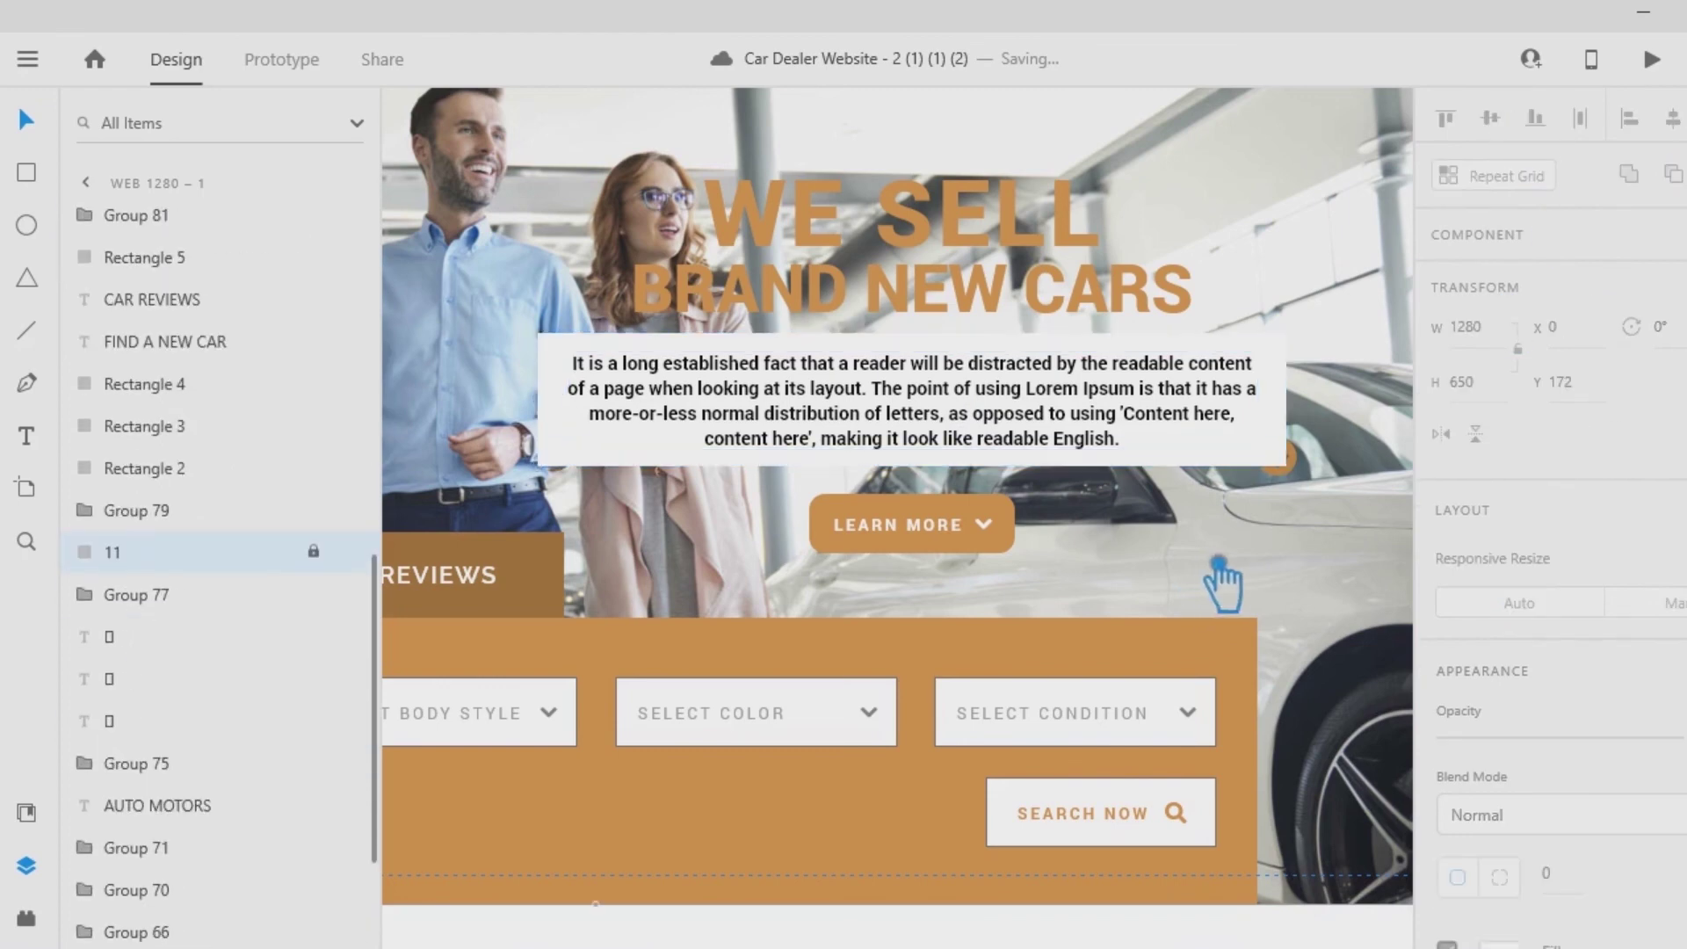
Change the intro paragraph's text fill to dark grey and give it a lighter font weight.
left_click(1096, 391)
scroll(1612, 754, "down", 8)
left_click(1500, 775)
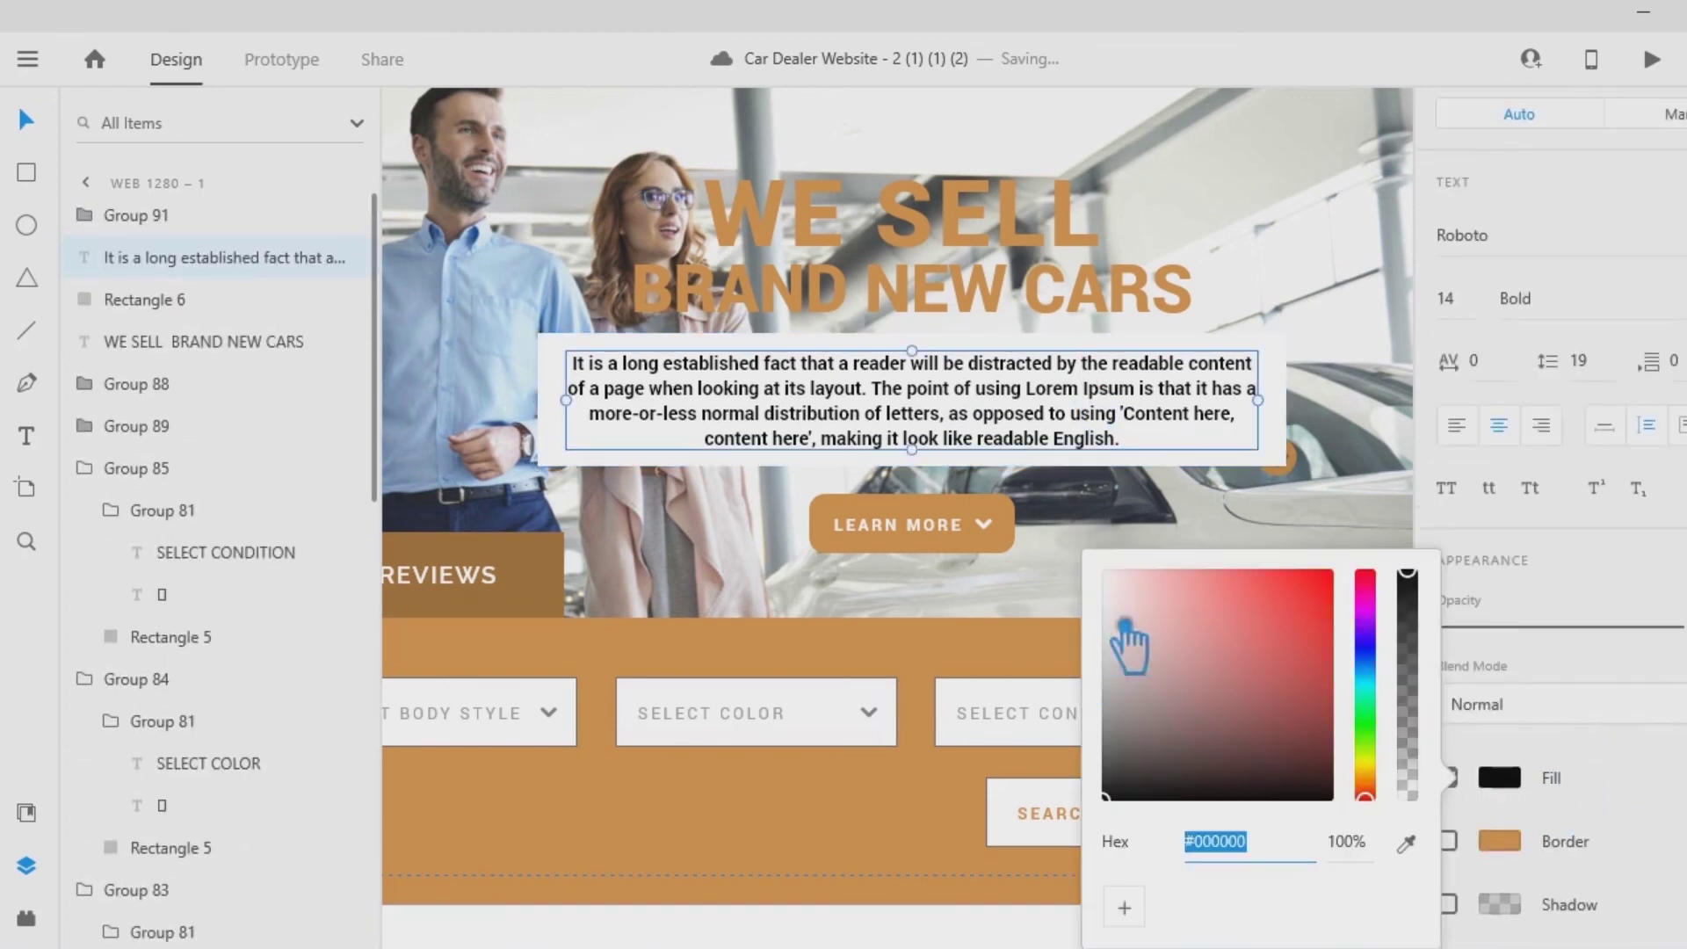
left_click(1105, 699)
left_click(1683, 303)
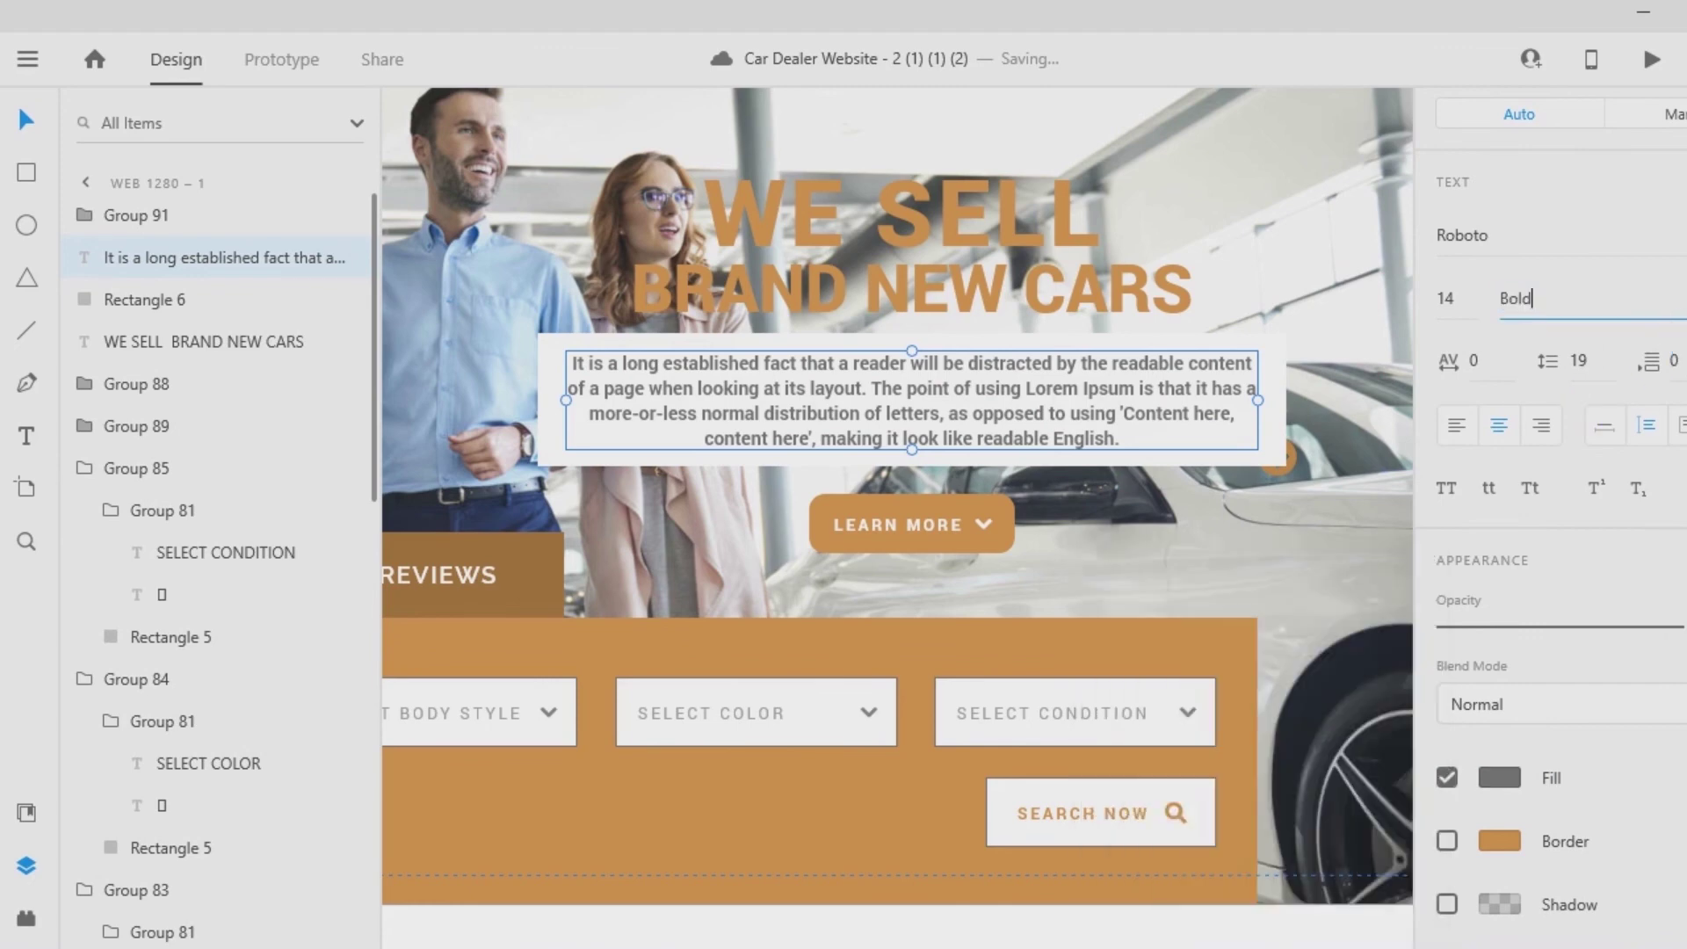
left_click(1556, 194)
Group the intro paragraph with its white rectangle, align the block with the headline and button, and move it slightly down.
left_click(1273, 413, "shift")
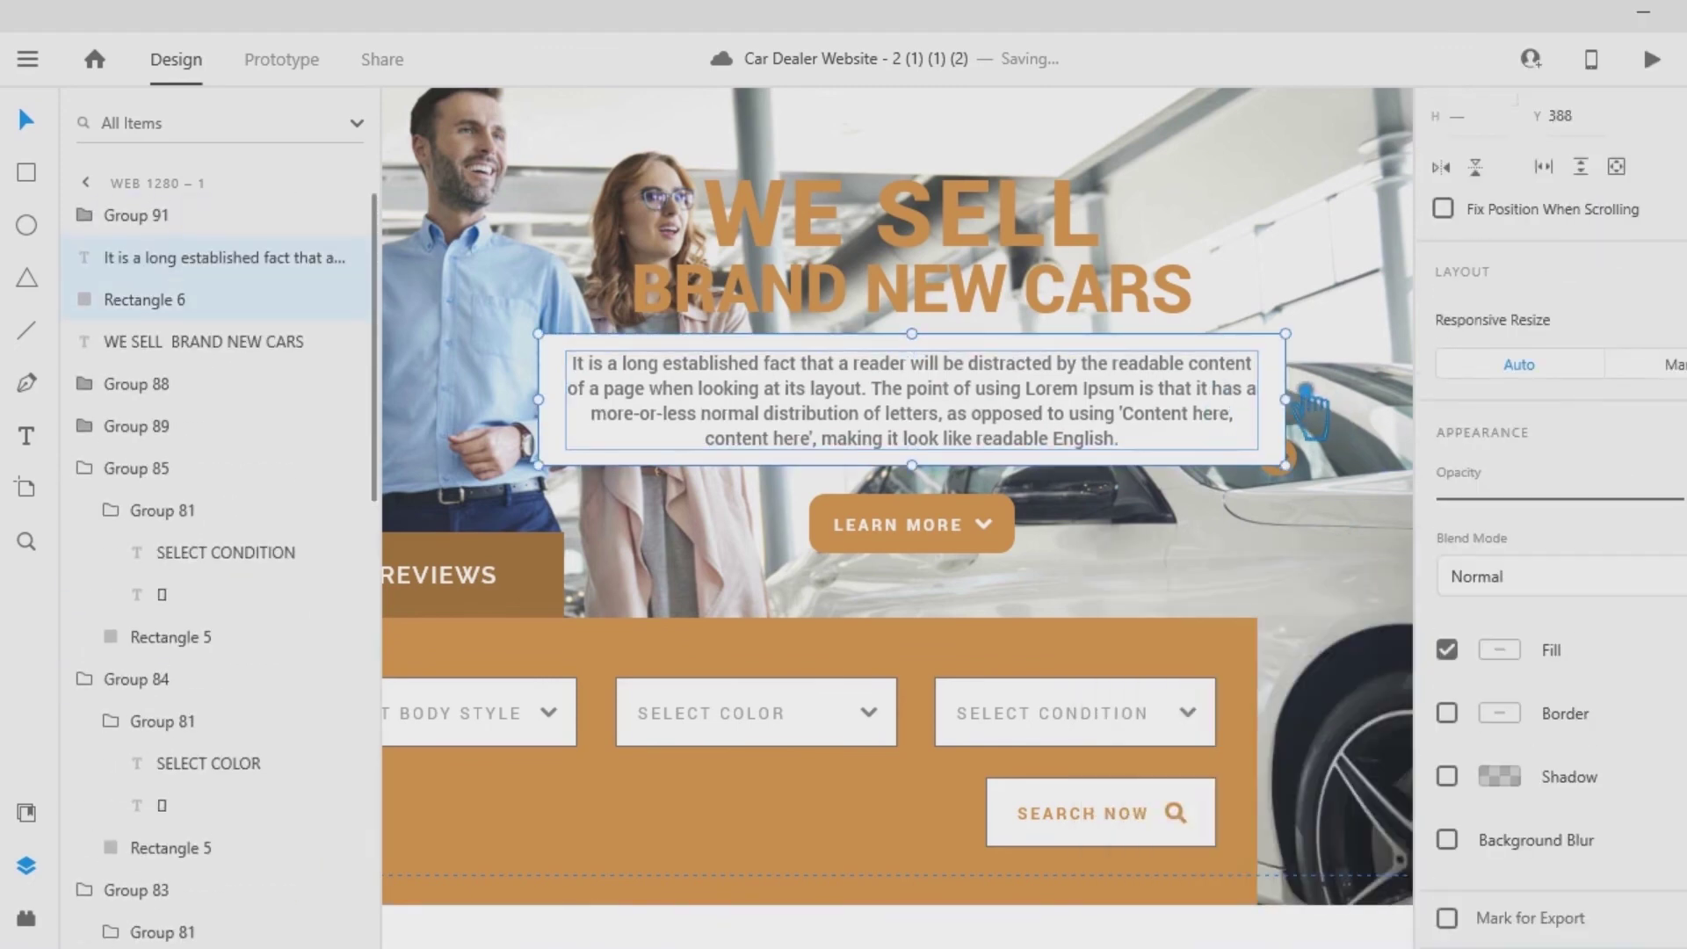
scroll(1659, 405, "up", 3)
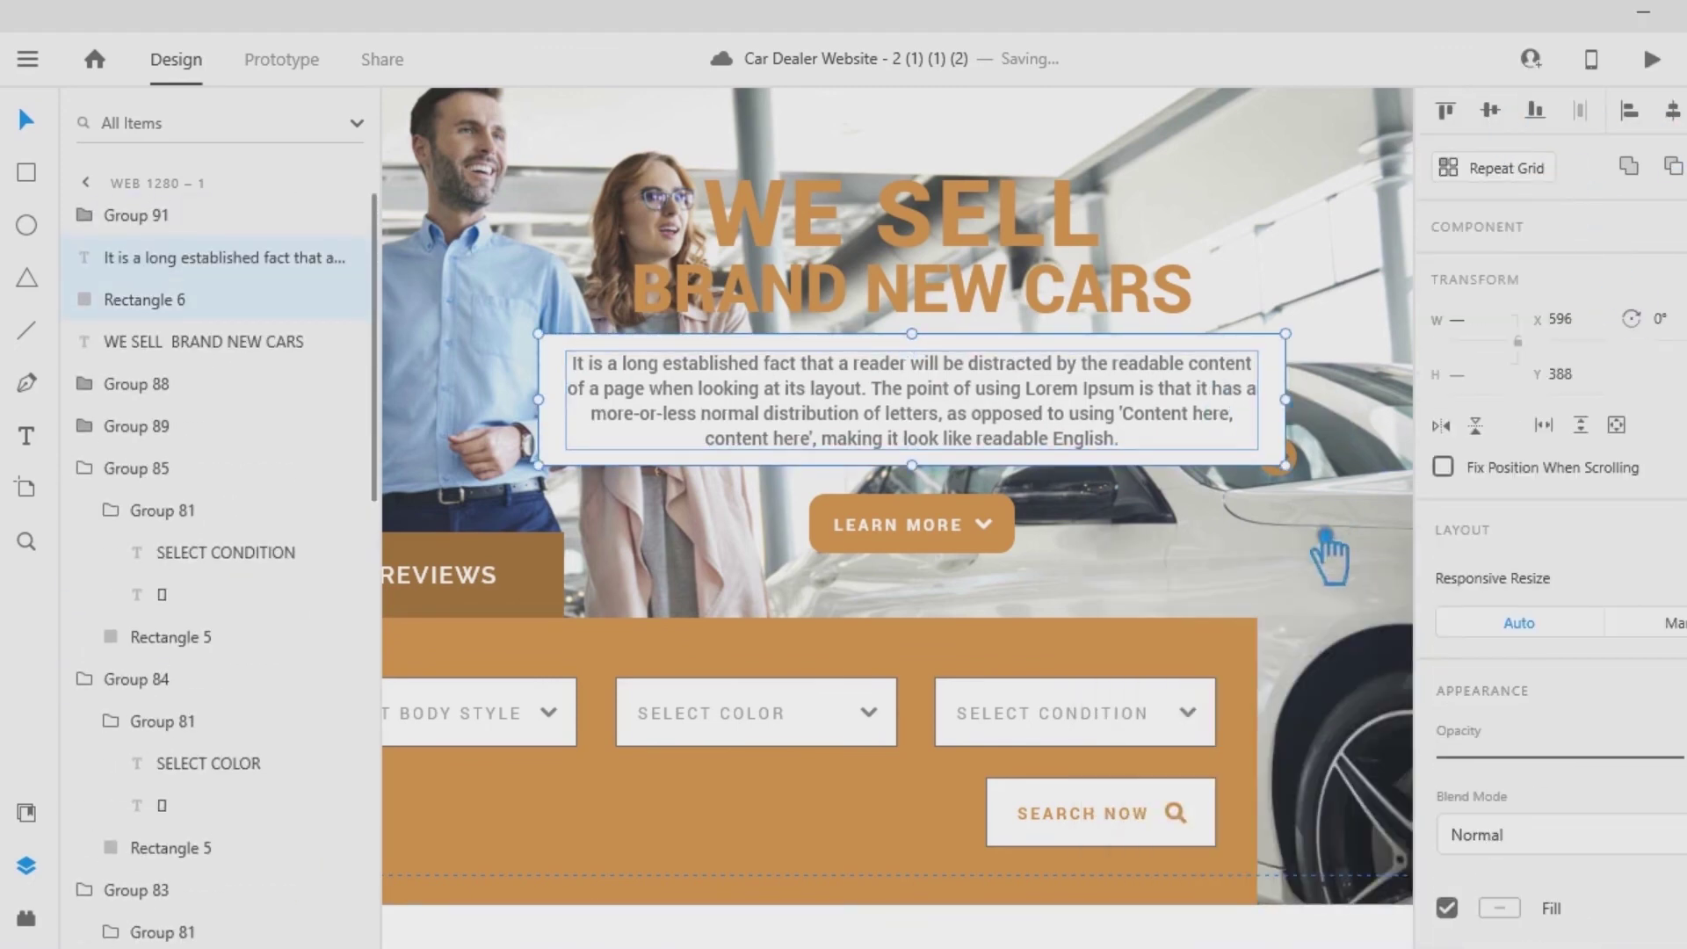
key("ctrl+g")
left_click_drag(1183, 564, 810, 317)
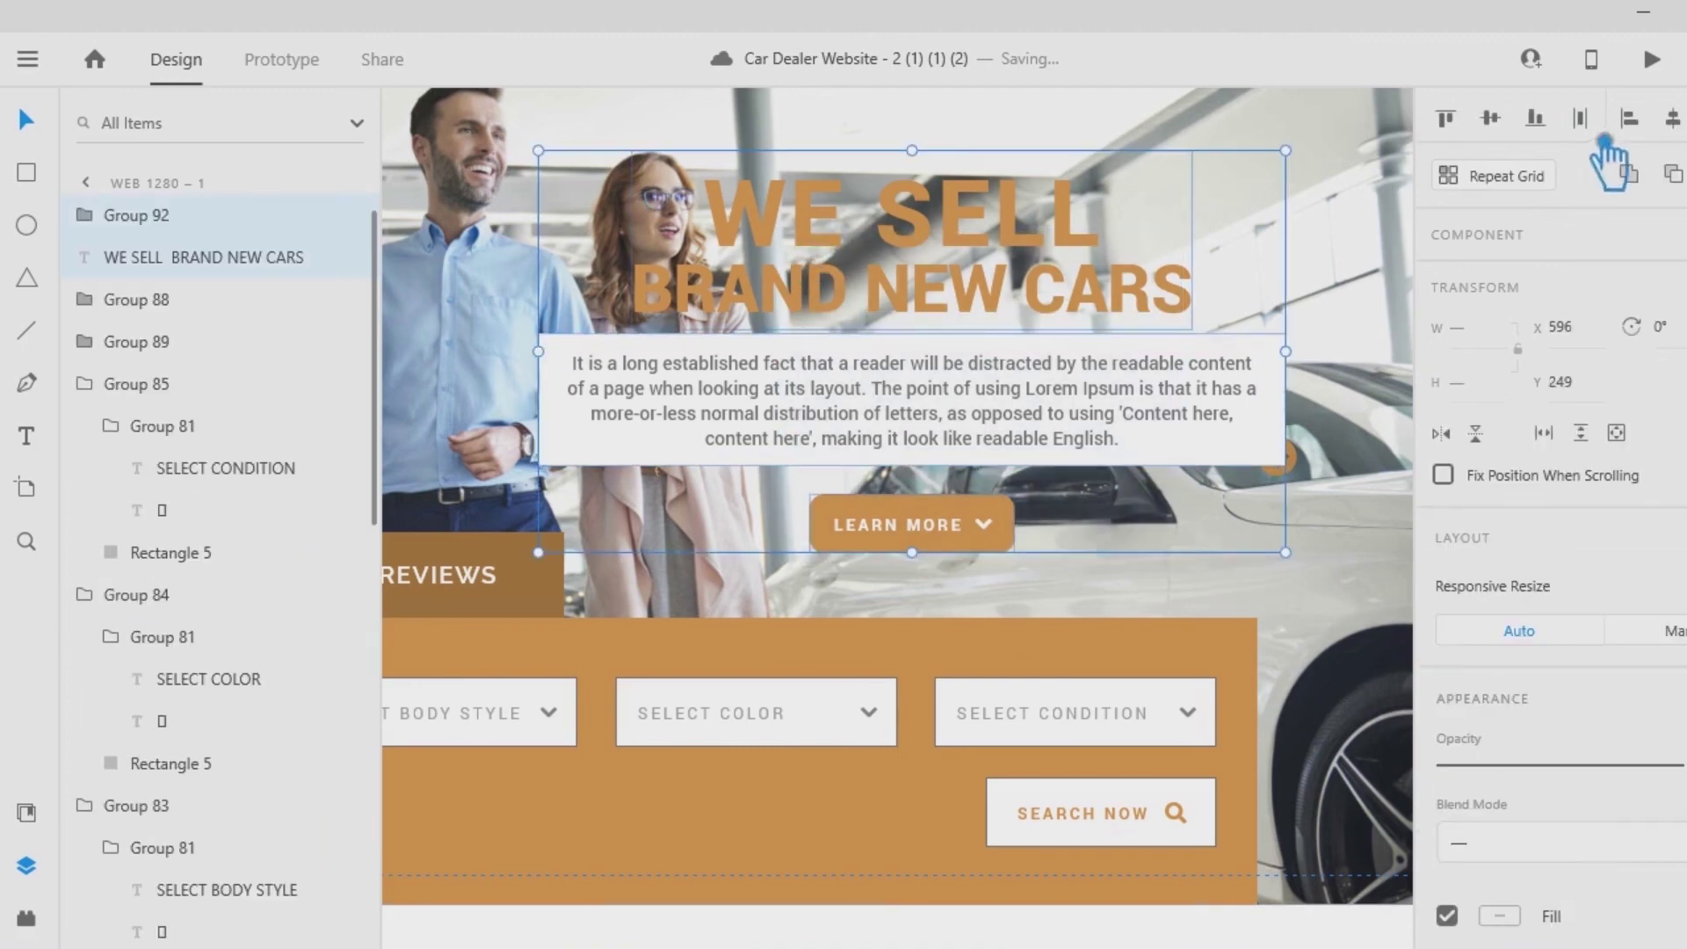
left_click_drag(1323, 526, 600, 239)
left_click(1371, 601)
left_click_drag(1088, 434, 1088, 444)
left_click_drag(1267, 571, 805, 273)
Bring the group of orange slider arrows in front of the white paragraph block.
key("ctrl+minus")
key("ctrl+minus")
left_click(1228, 532)
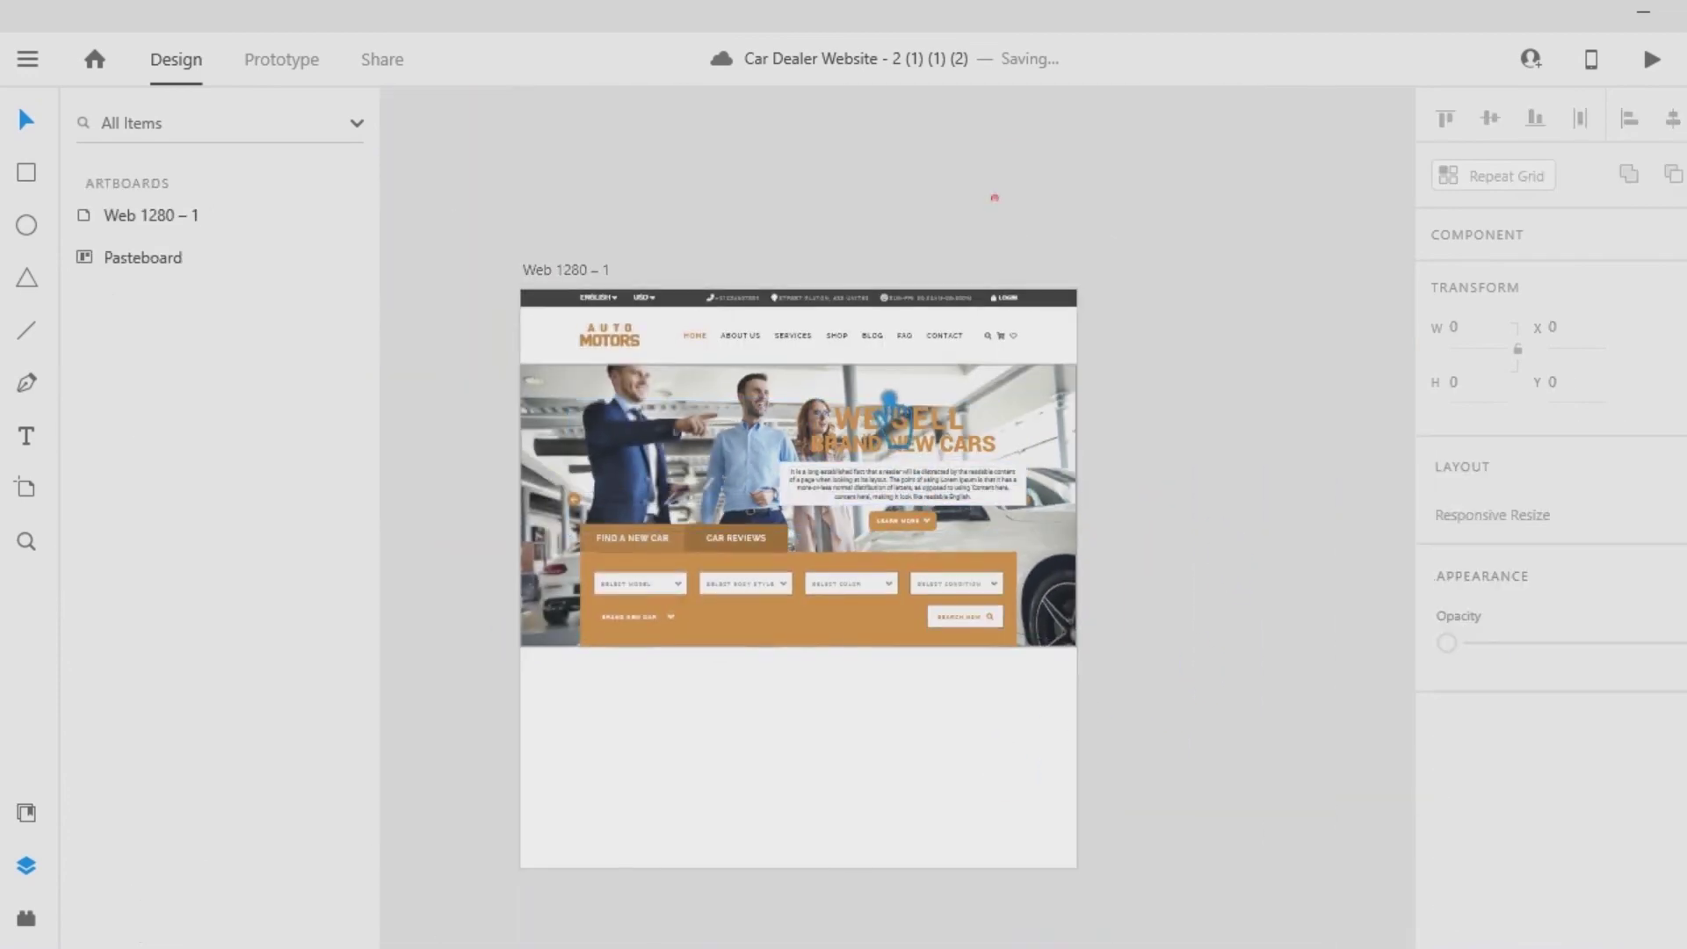
left_click(605, 532)
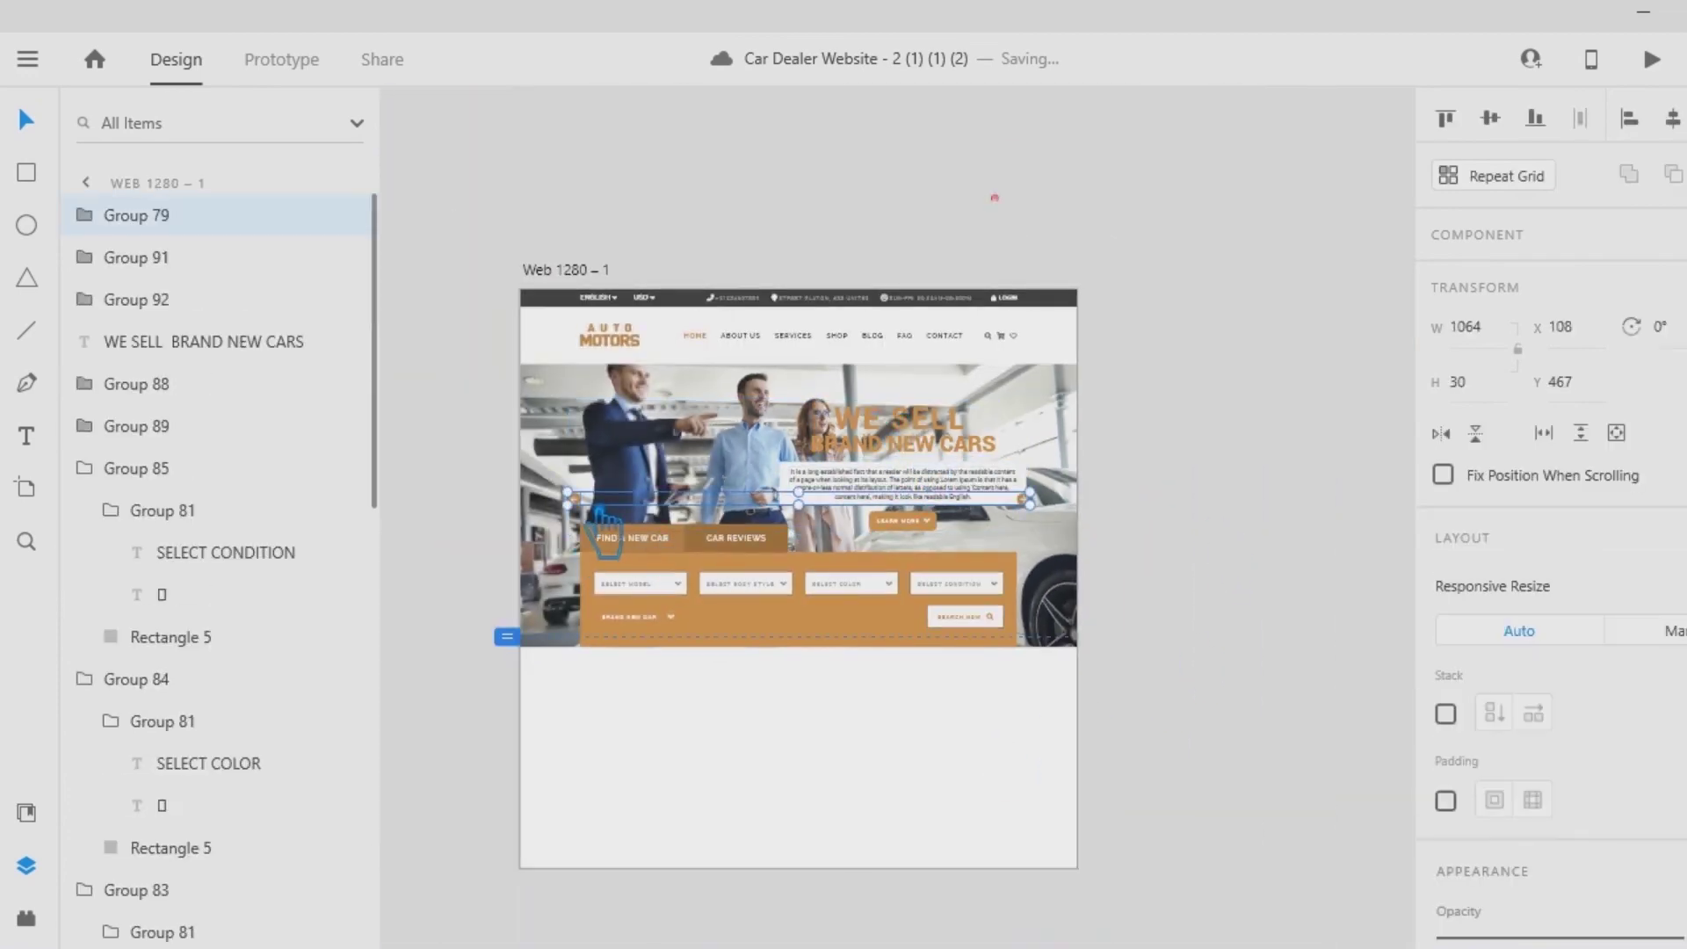
left_click(1200, 429)
key("ctrl+plus")
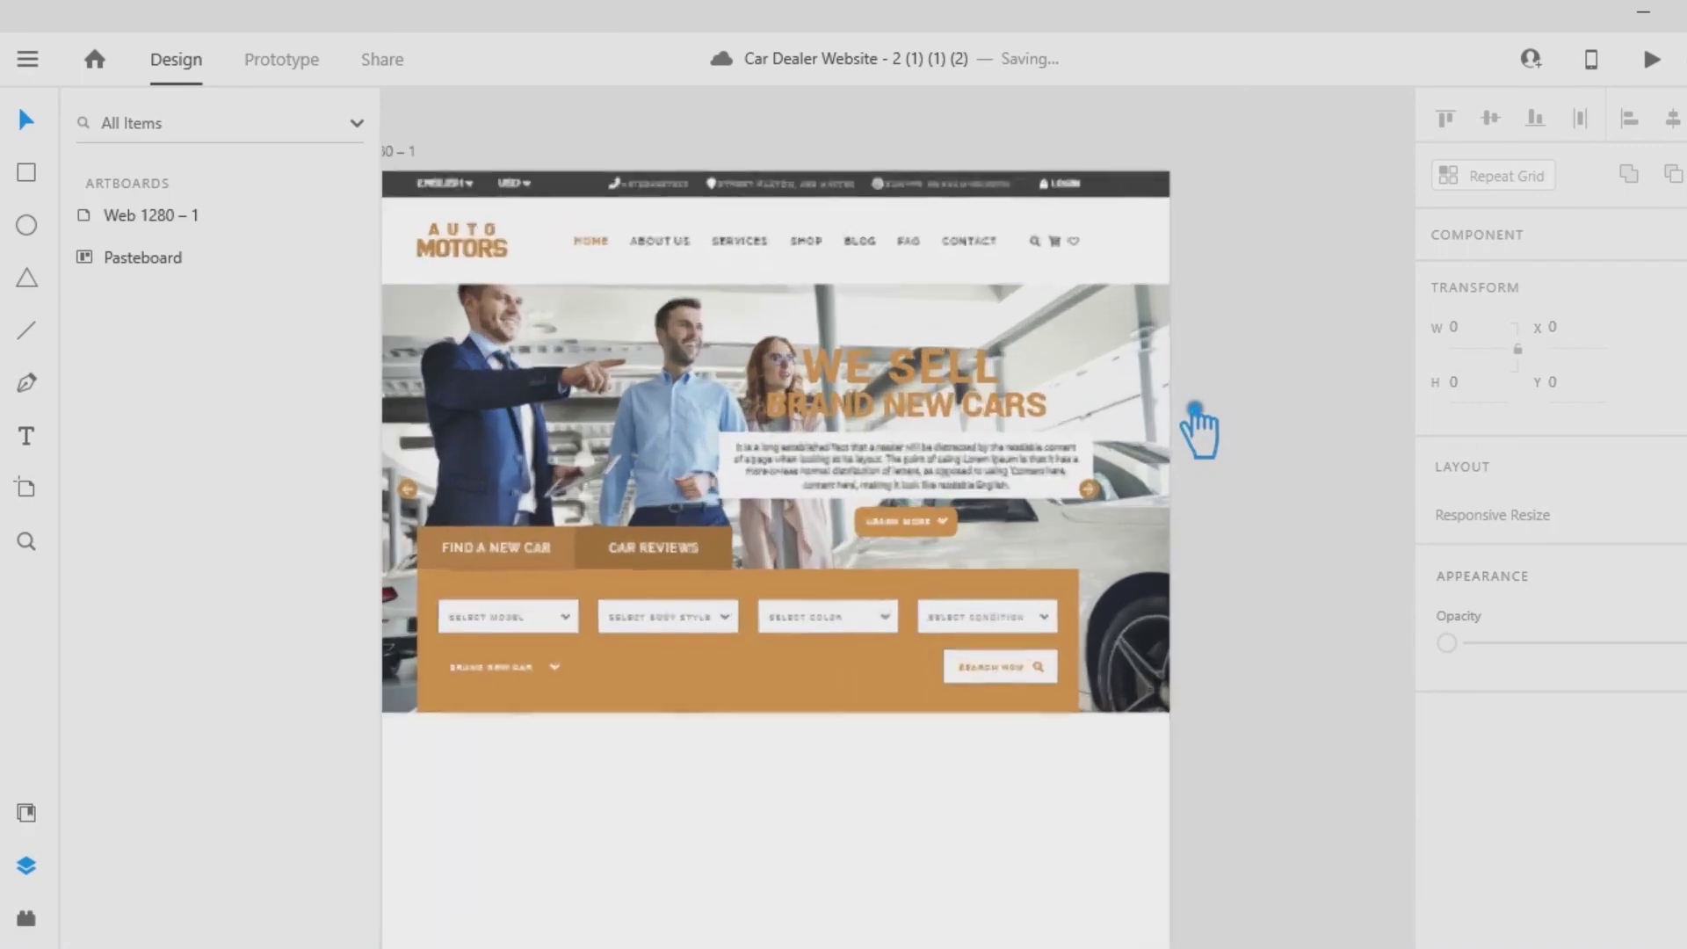
Group the headline, paragraph block and LEARN MORE button, and nudge the group left toward the search panel's right edge.
left_click(967, 489)
left_click(947, 527, "shift")
left_click(957, 406, "shift")
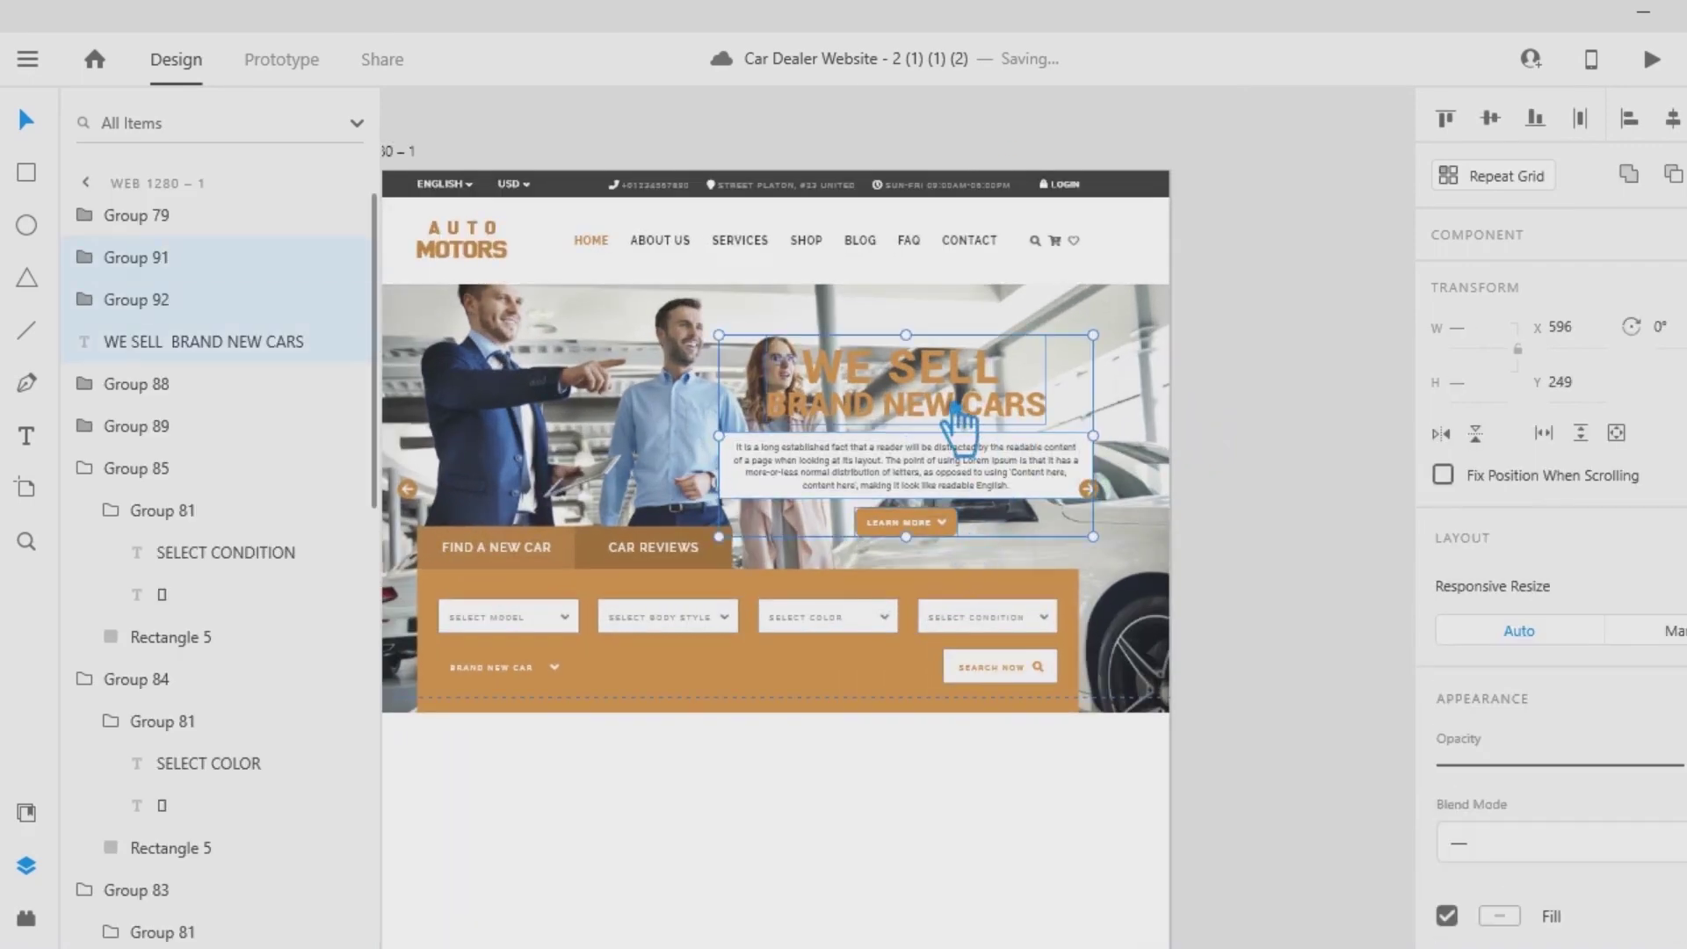
key("ctrl+g")
key("Left")
key("Left")
key("Left")
key("Left")
key("Left")
key("Left")
key("Left")
key("Left")
key("Left")
key("Left")
key("Left")
key("Left")
key("Left")
key("Left")
key("Left")
key("Left")
key("Left")
key("Left")
key("Left")
key("Left")
key("Left")
key("Left")
key("Left")
key("Left")
key("Left")
key("Left")
key("Left")
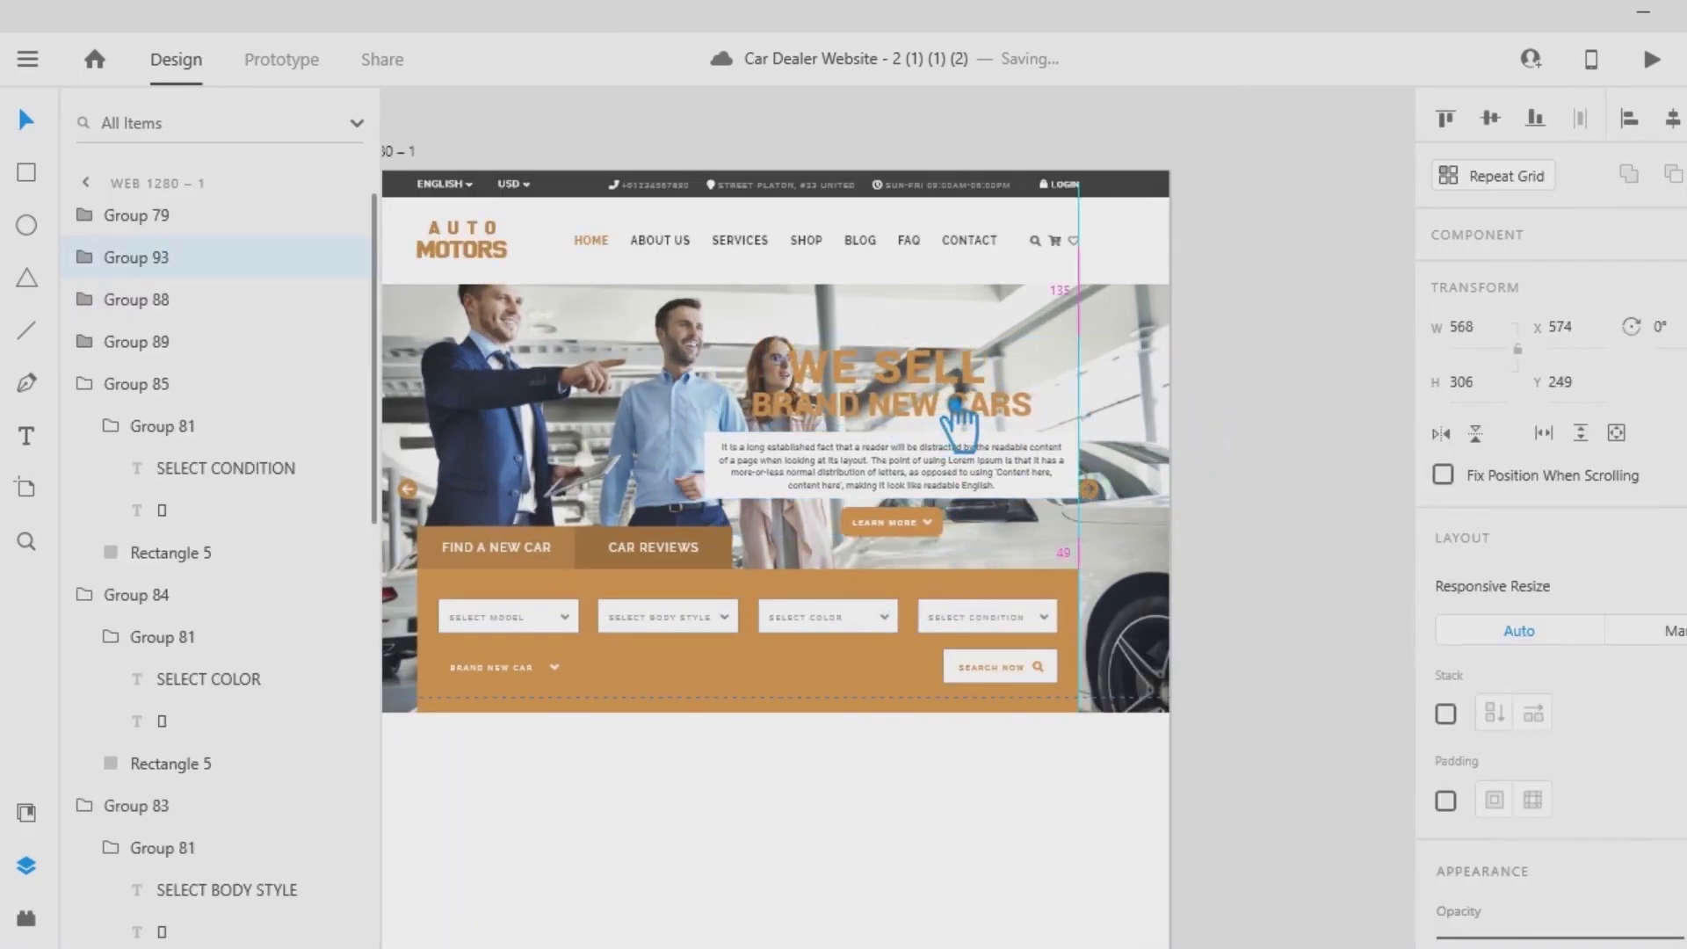
left_click(1299, 492)
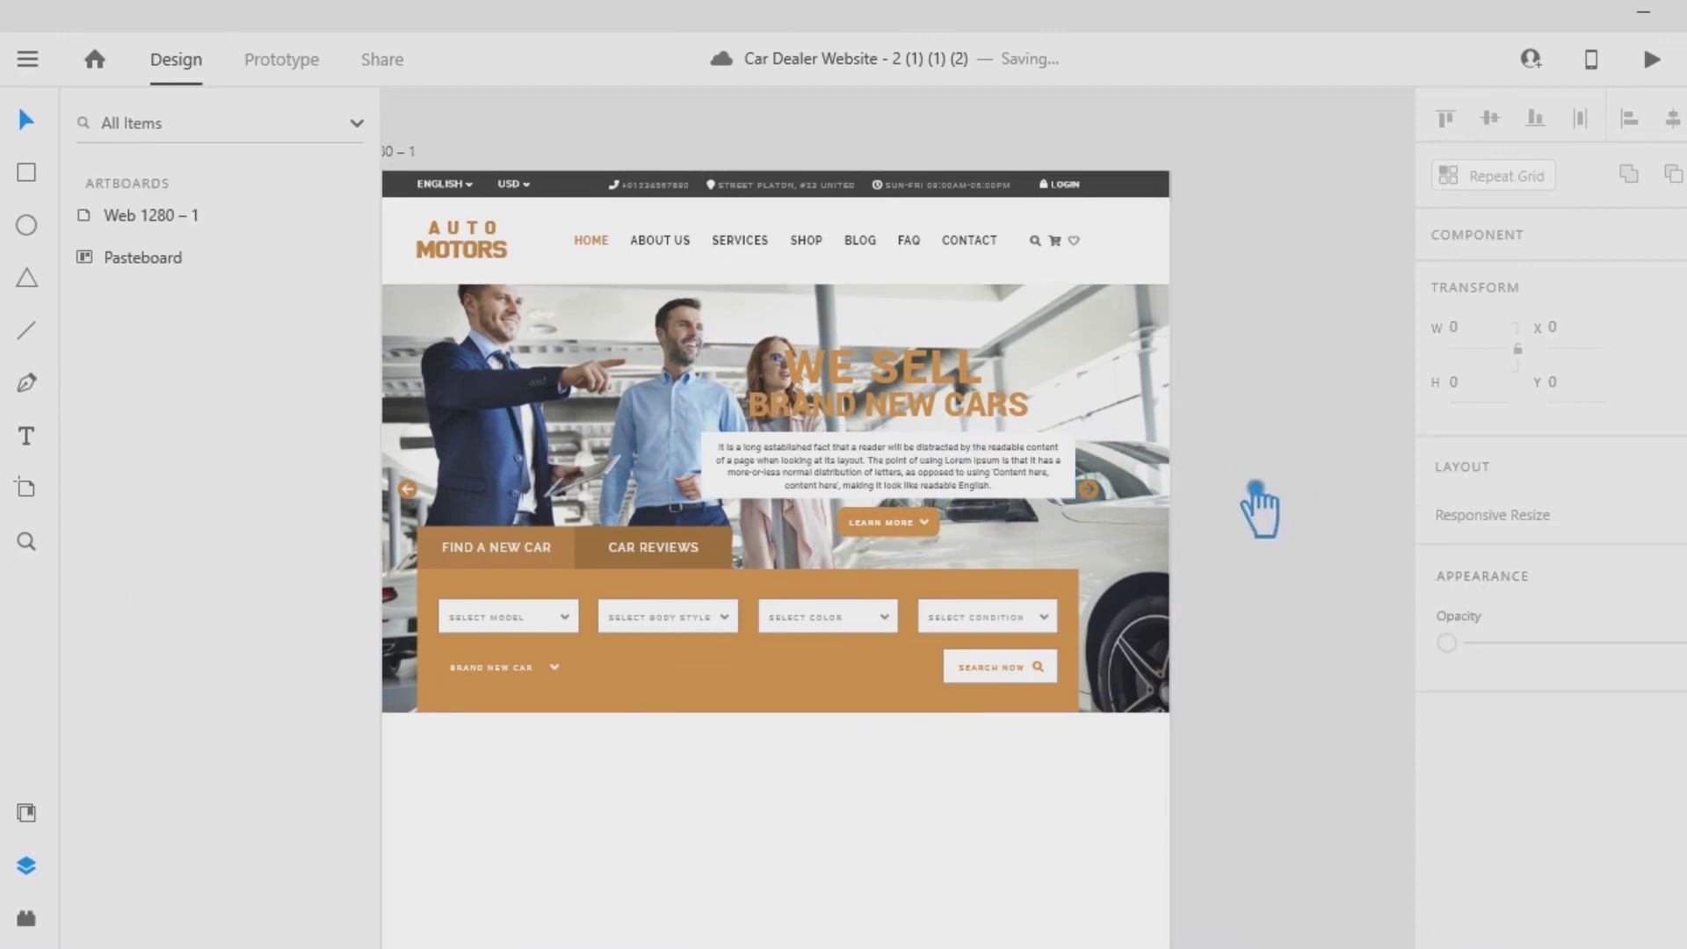
Reposition the hero text group at X 574 so its right edge aligns with the orange search panel's right edge.
left_click(1099, 873)
mouse_move(979, 490)
left_mouse_down()
mouse_move(877, 490)
mouse_move(975, 514)
left_mouse_up()
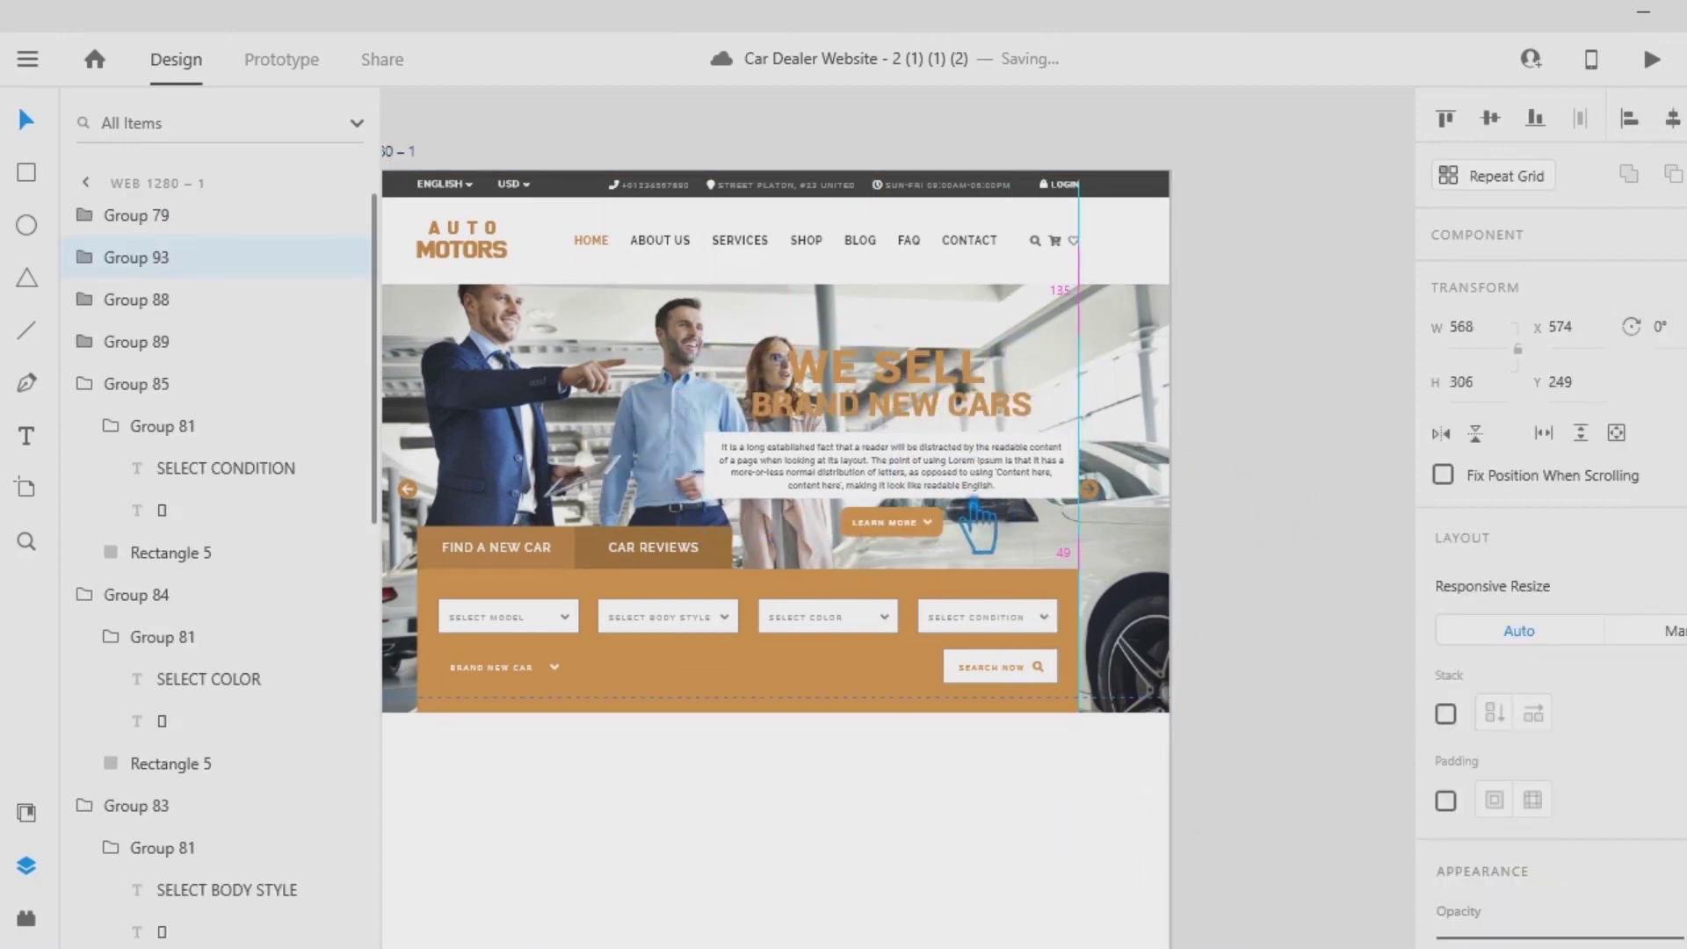
left_click(1010, 830)
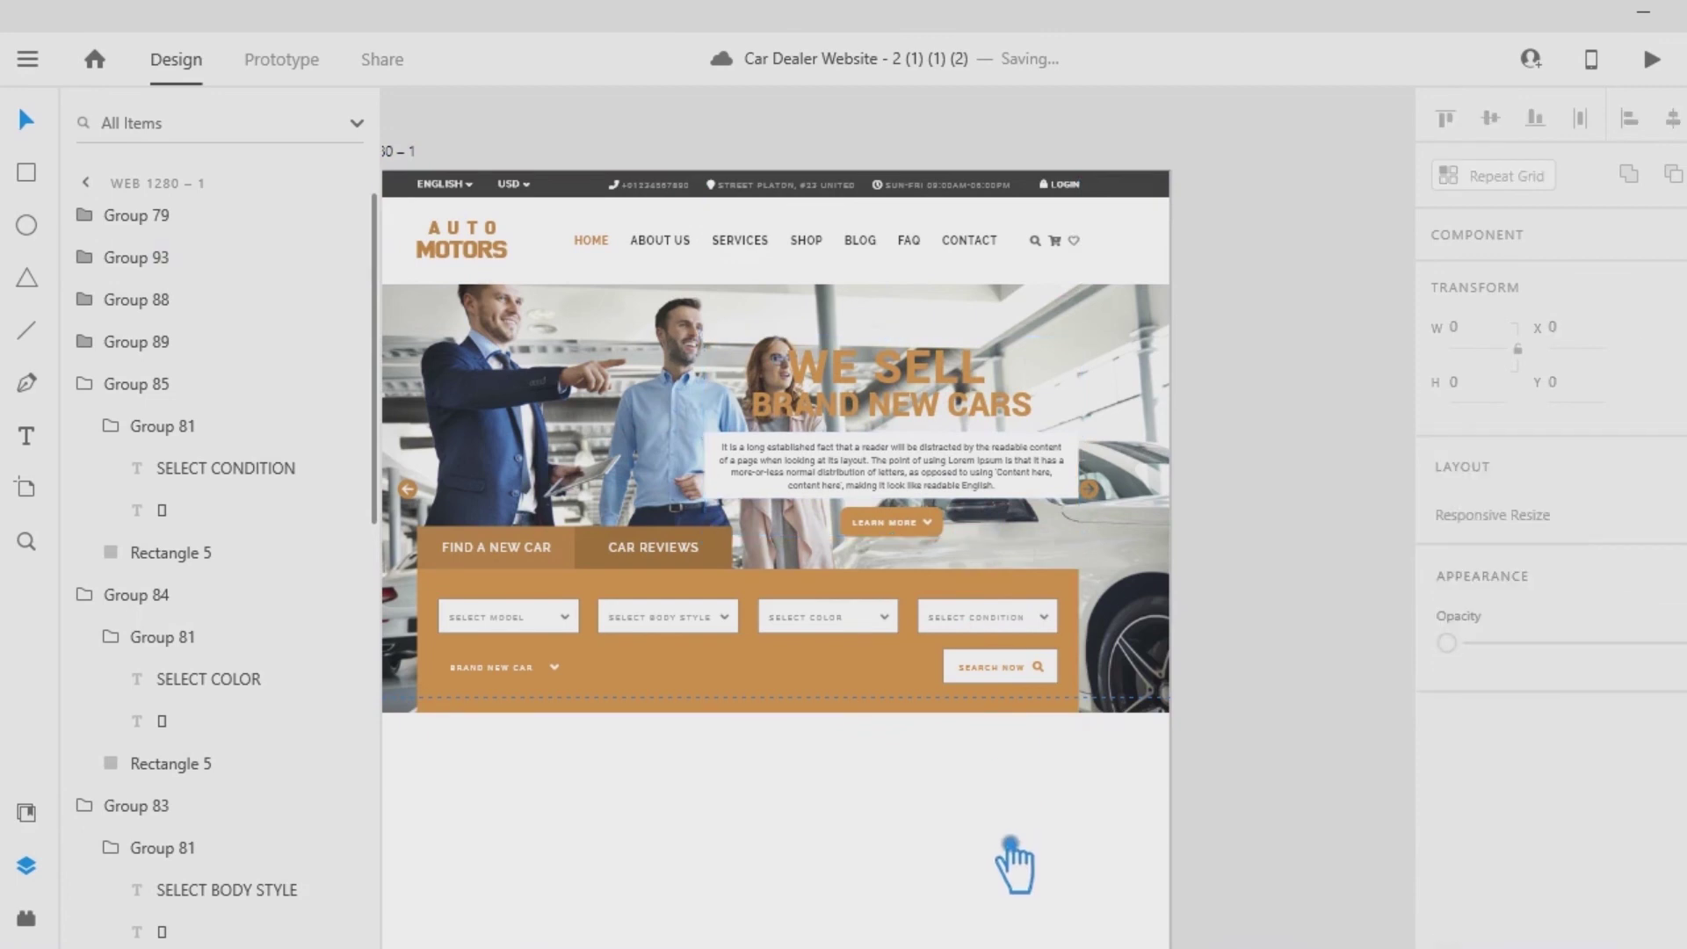
left_click_drag(1261, 767, 1336, 787)
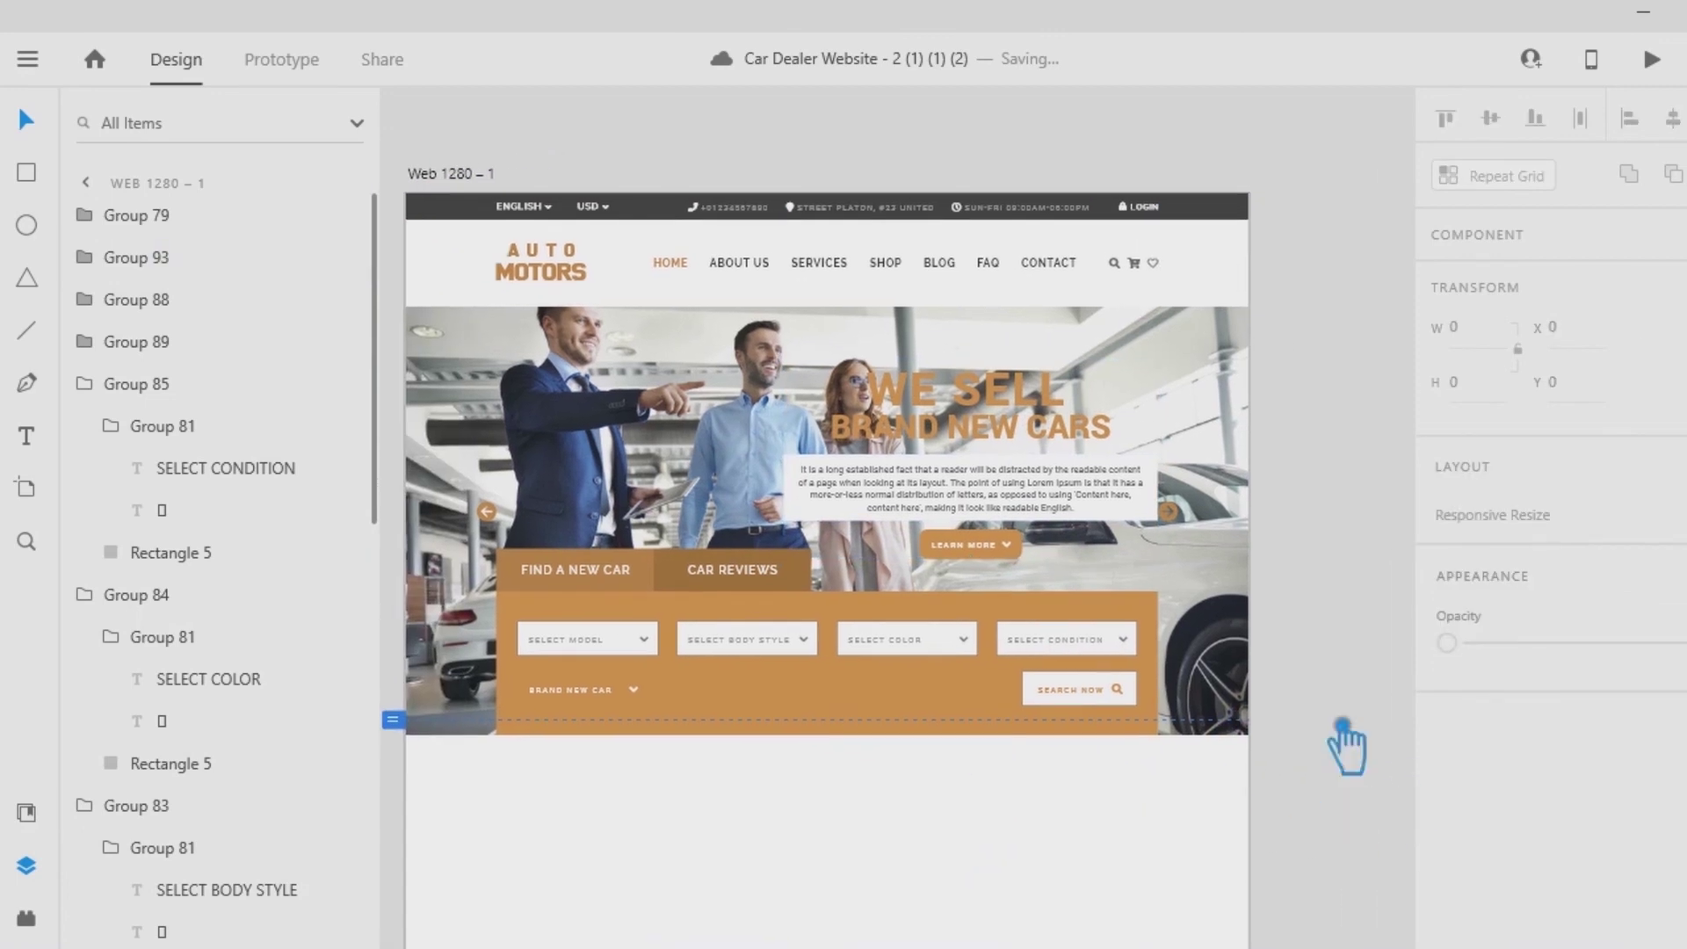
left_click(1338, 781)
left_click_drag(1350, 683, 1375, 666)
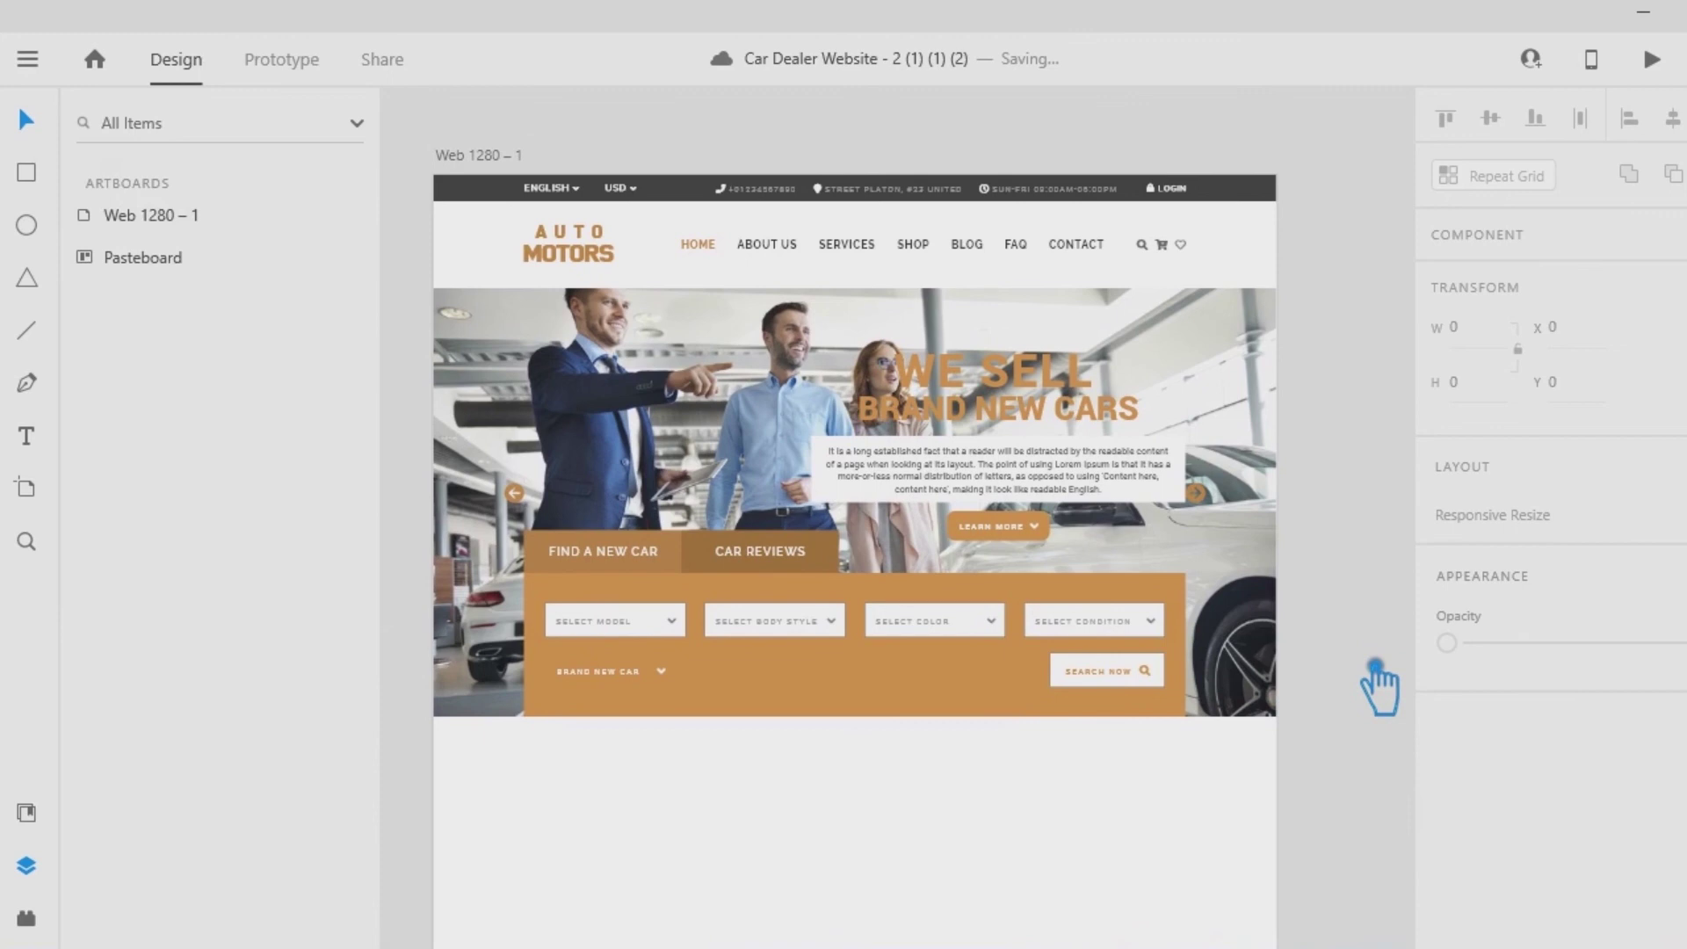
Shorten the orange search panel by lowering its top edge to Y 632.
left_click(810, 622)
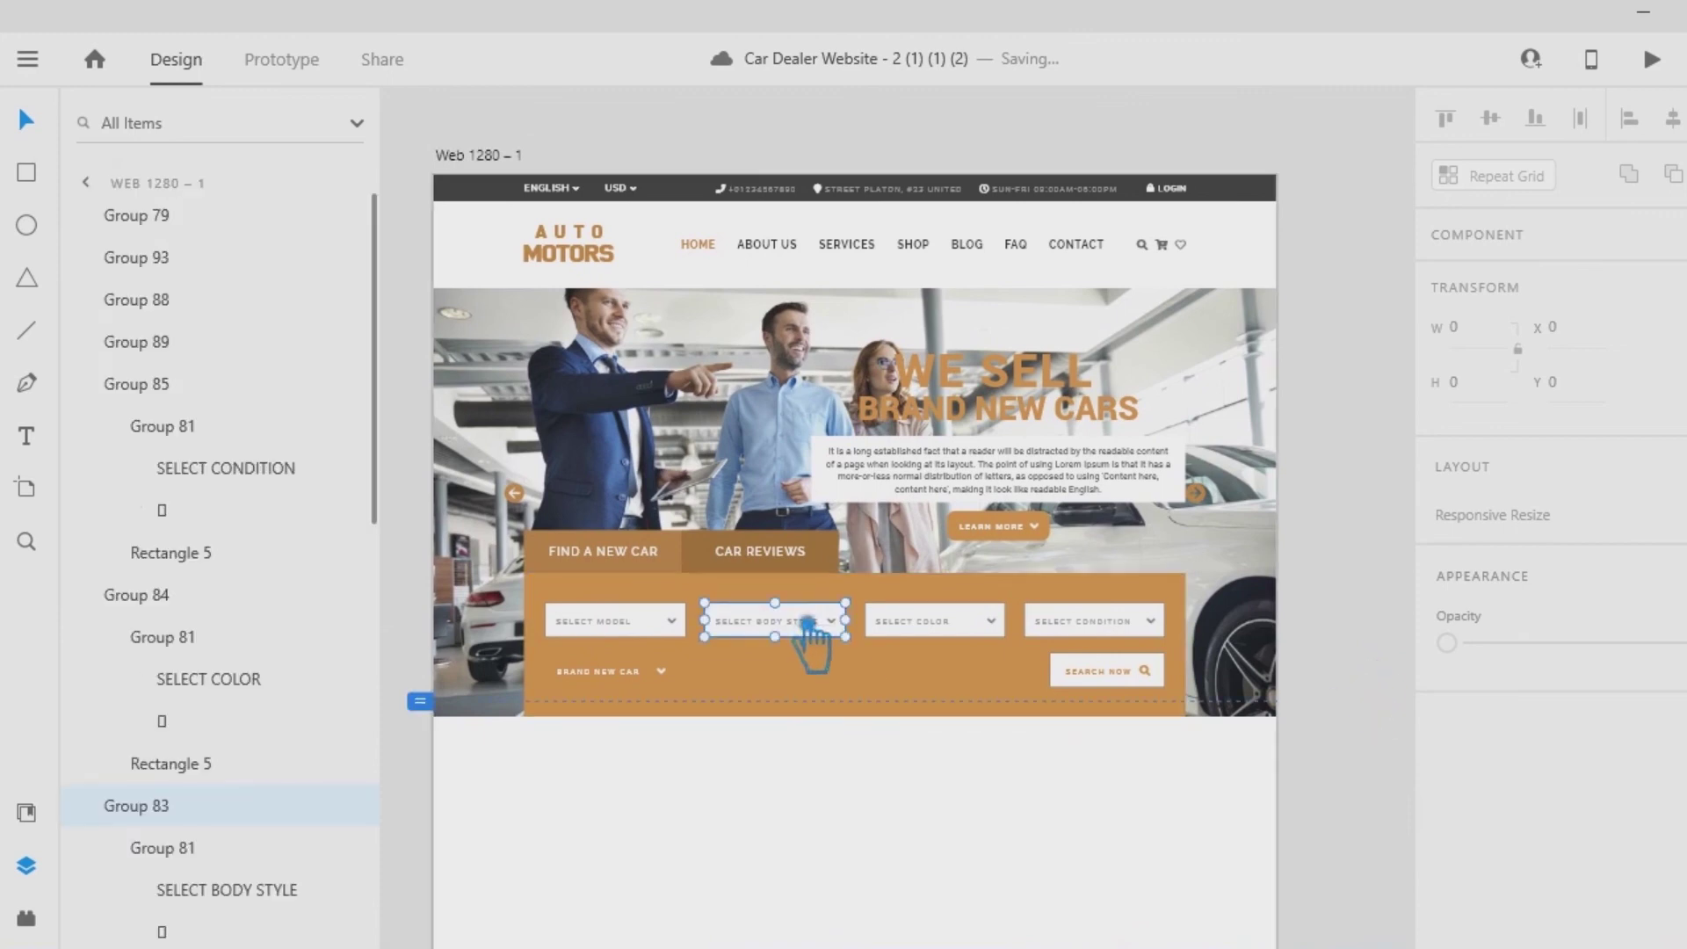
left_click(893, 592)
right_click(875, 594)
left_click(810, 793)
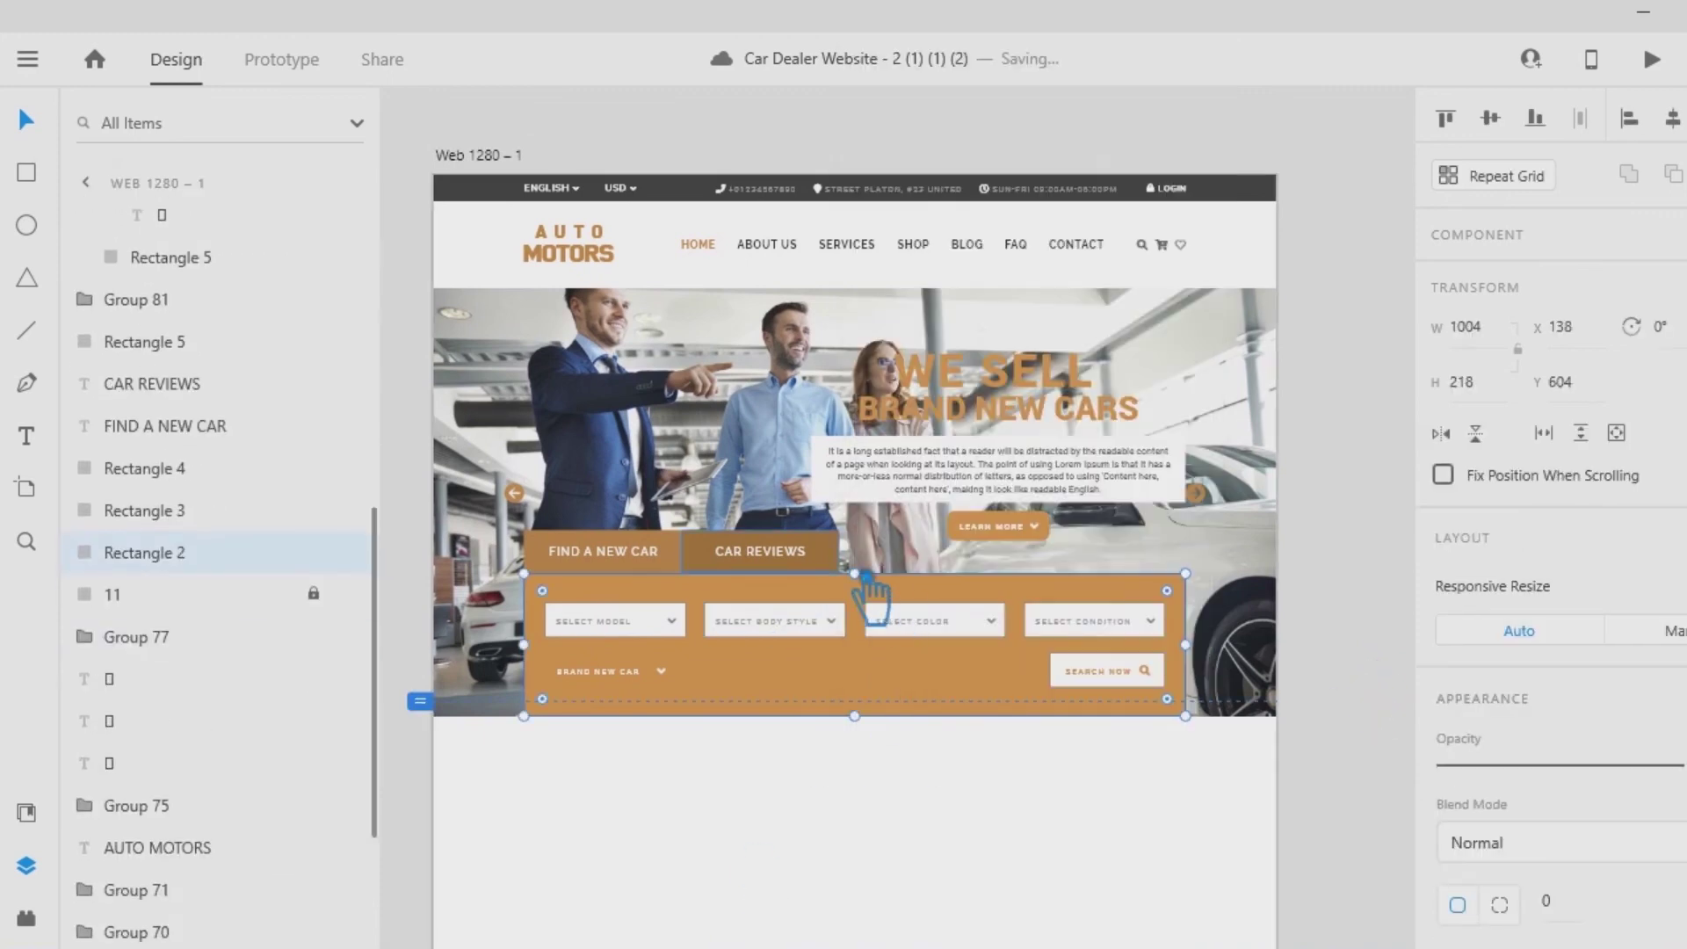
left_click_drag(860, 579, 880, 603)
Group the SELECT MODEL label and arrow with their white field rectangle.
left_click(665, 631)
left_click(676, 647, "shift")
left_click(675, 647, "shift")
left_click(629, 629, "shift")
key("ctrl+g")
Group the four dropdown fields, from SELECT MODEL to SELECT CONDITION, into one row.
left_click(791, 628, "shift")
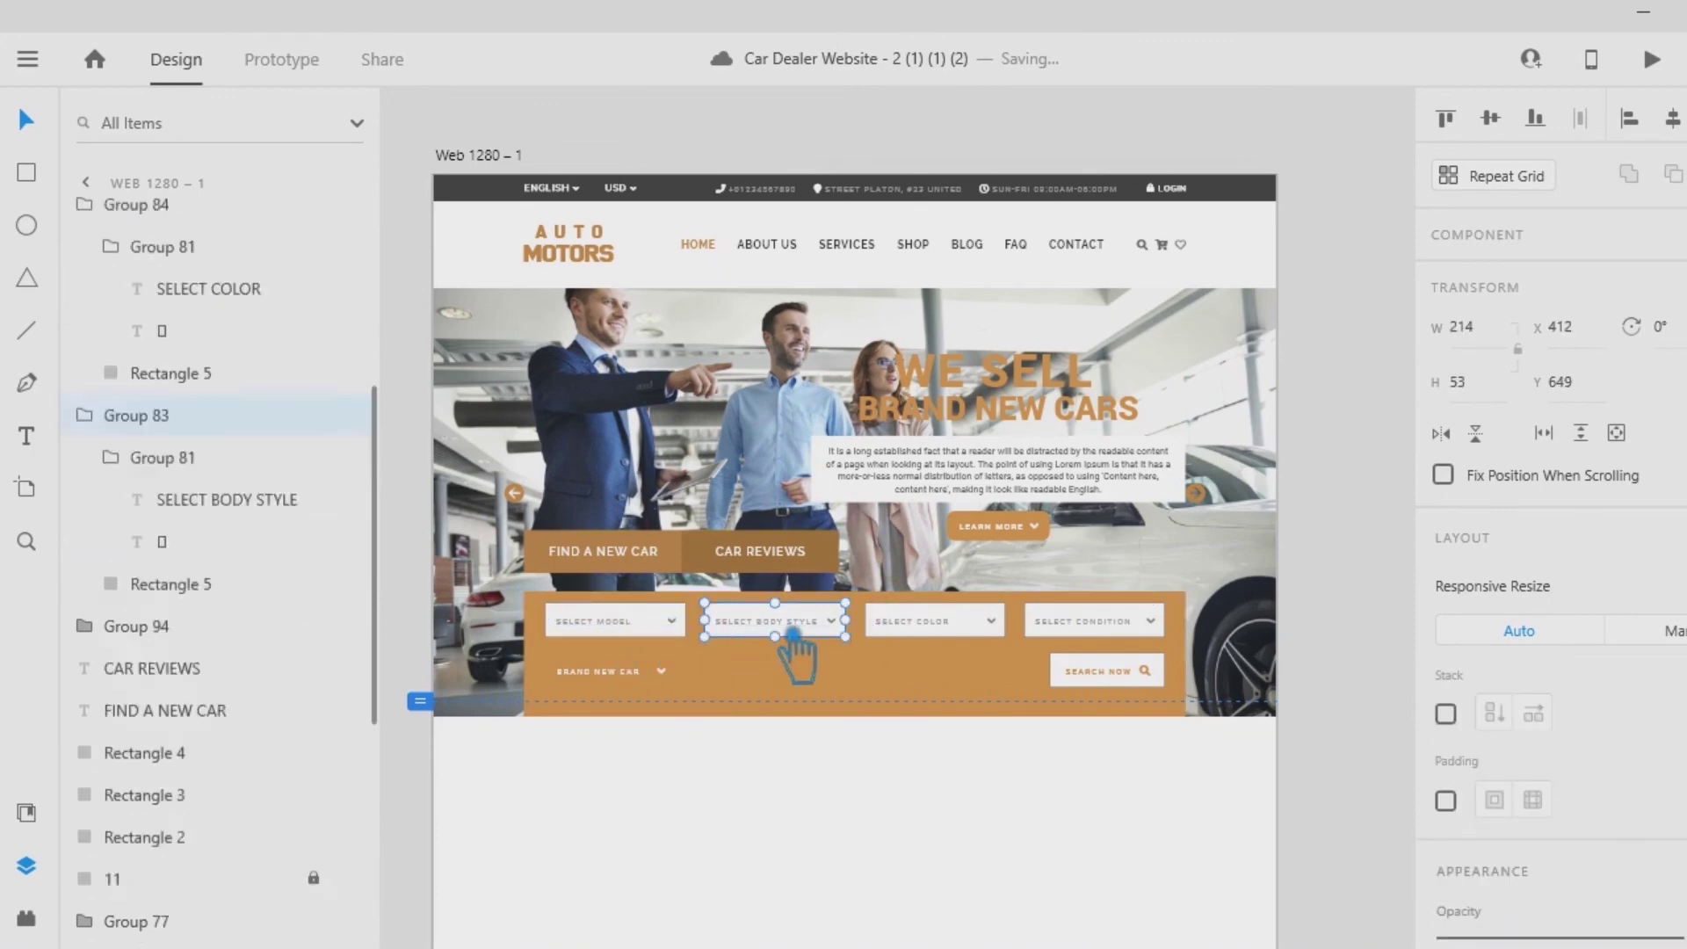
left_click(876, 629, "shift")
left_click(1129, 629, "shift")
key("ctrl+g")
Group the BRAND NEW CAR option with the SEARCH NOW button and move the group down to Y 735.
left_click(1121, 681)
left_click(636, 682, "shift")
left_click(1614, 429)
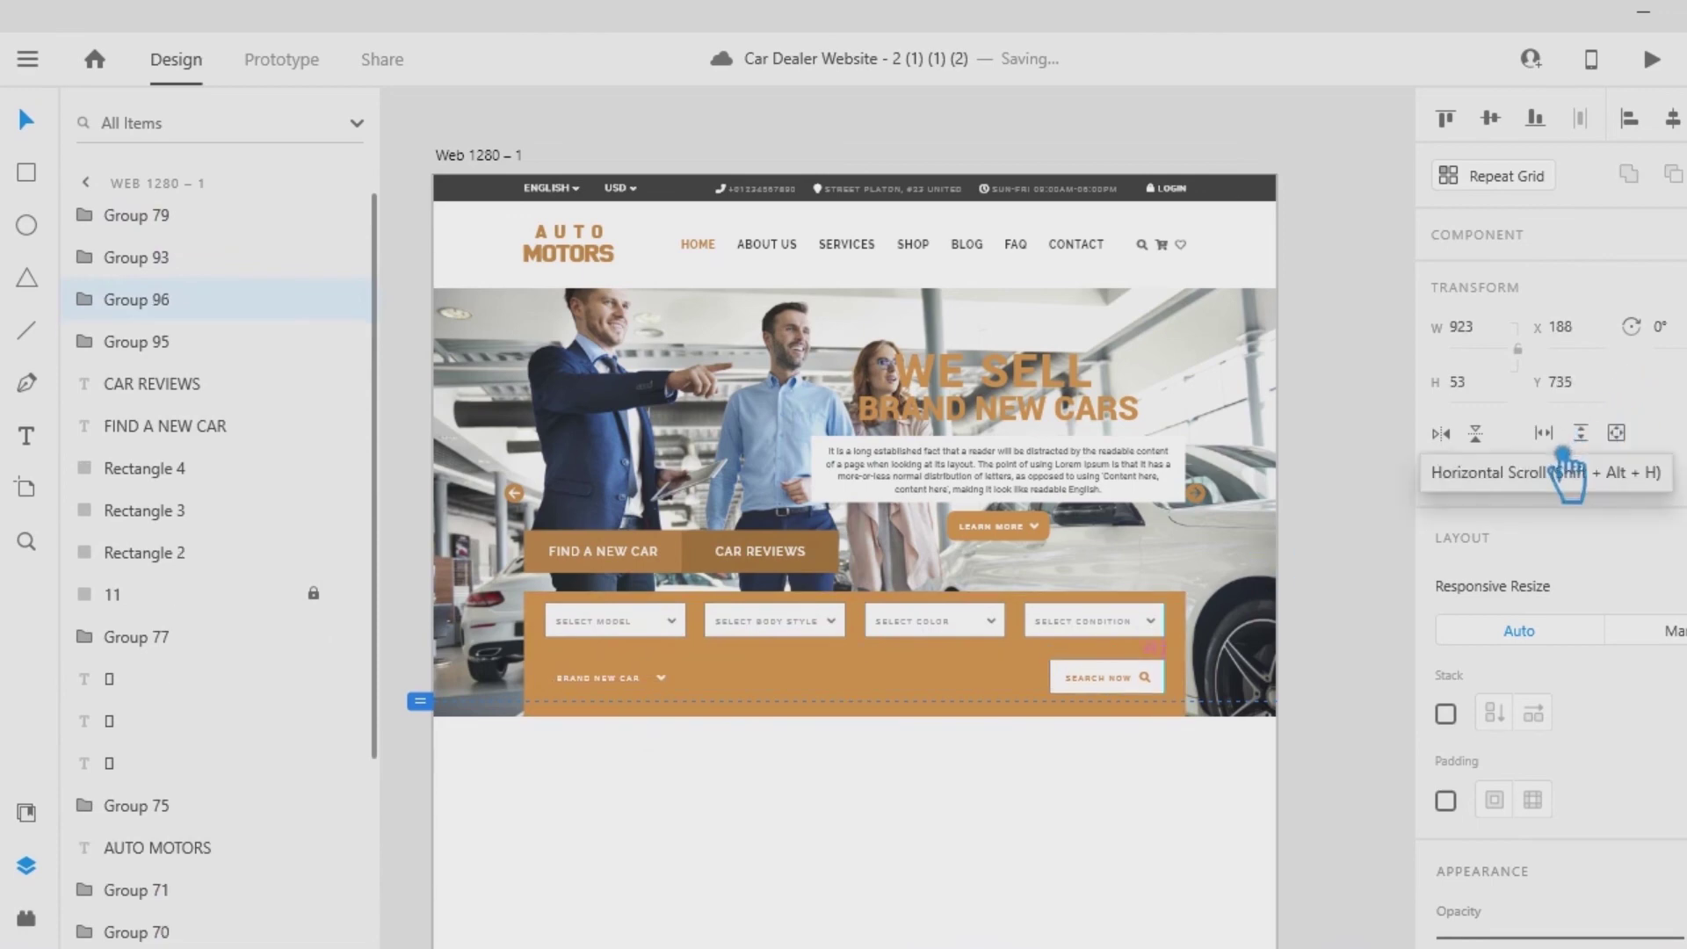
Group the dropdown row with the SEARCH NOW row and centre the group vertically within the orange panel.
left_click(1119, 640)
left_click_drag(1117, 641, 1118, 657)
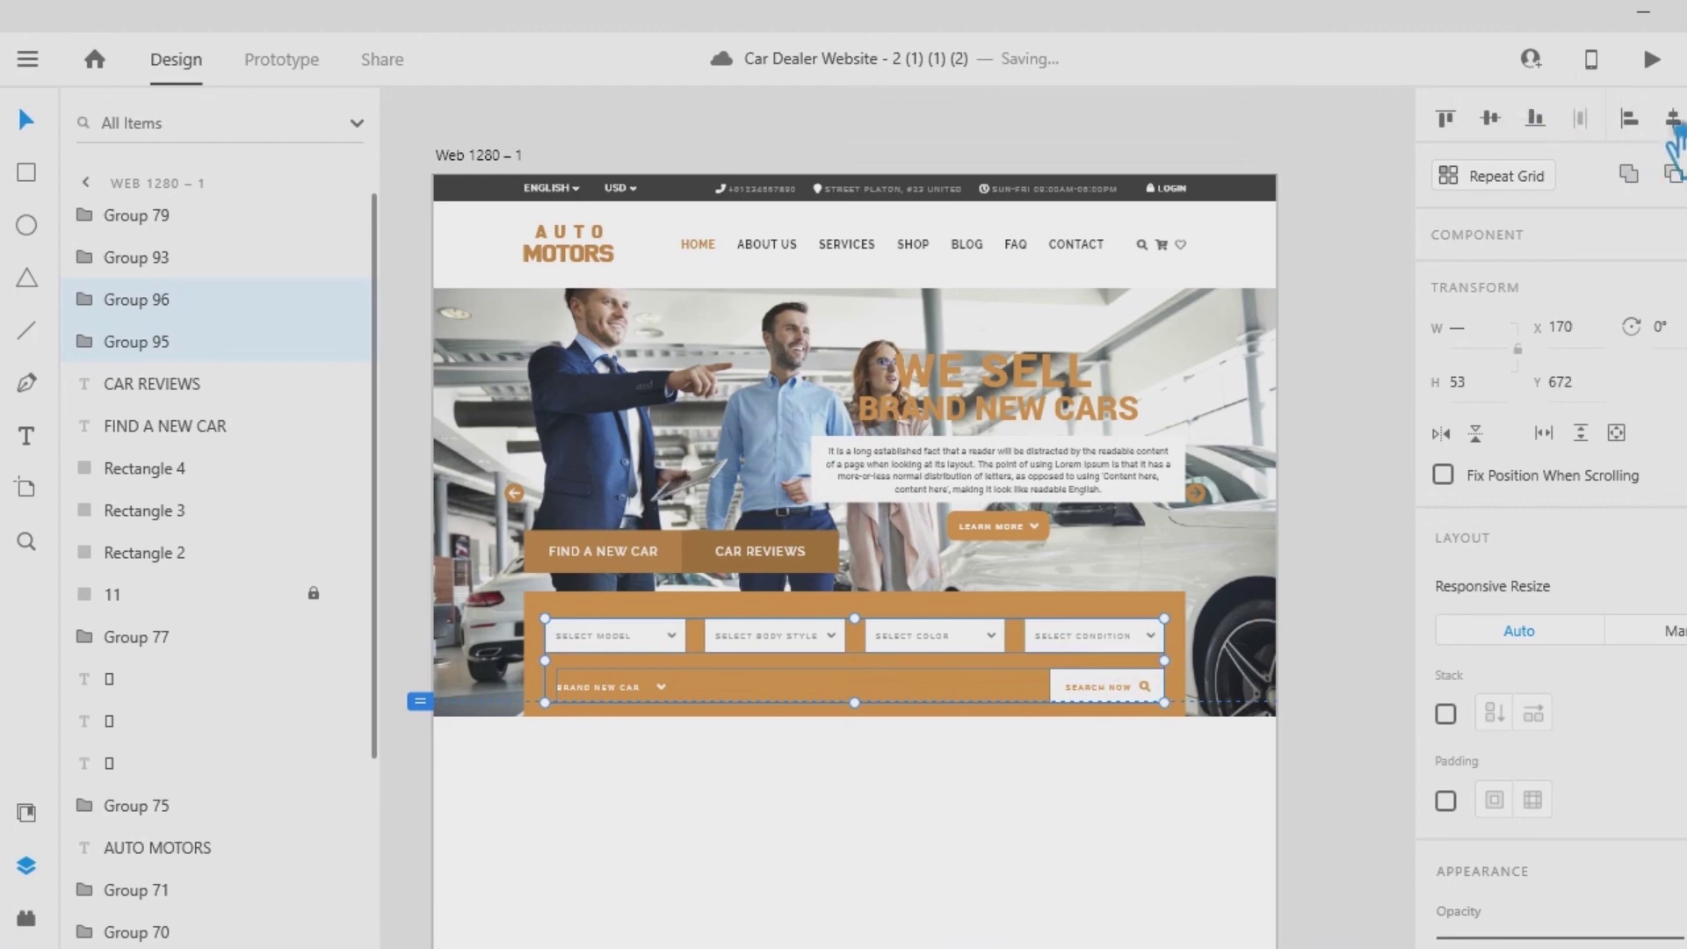
left_click(1653, 172)
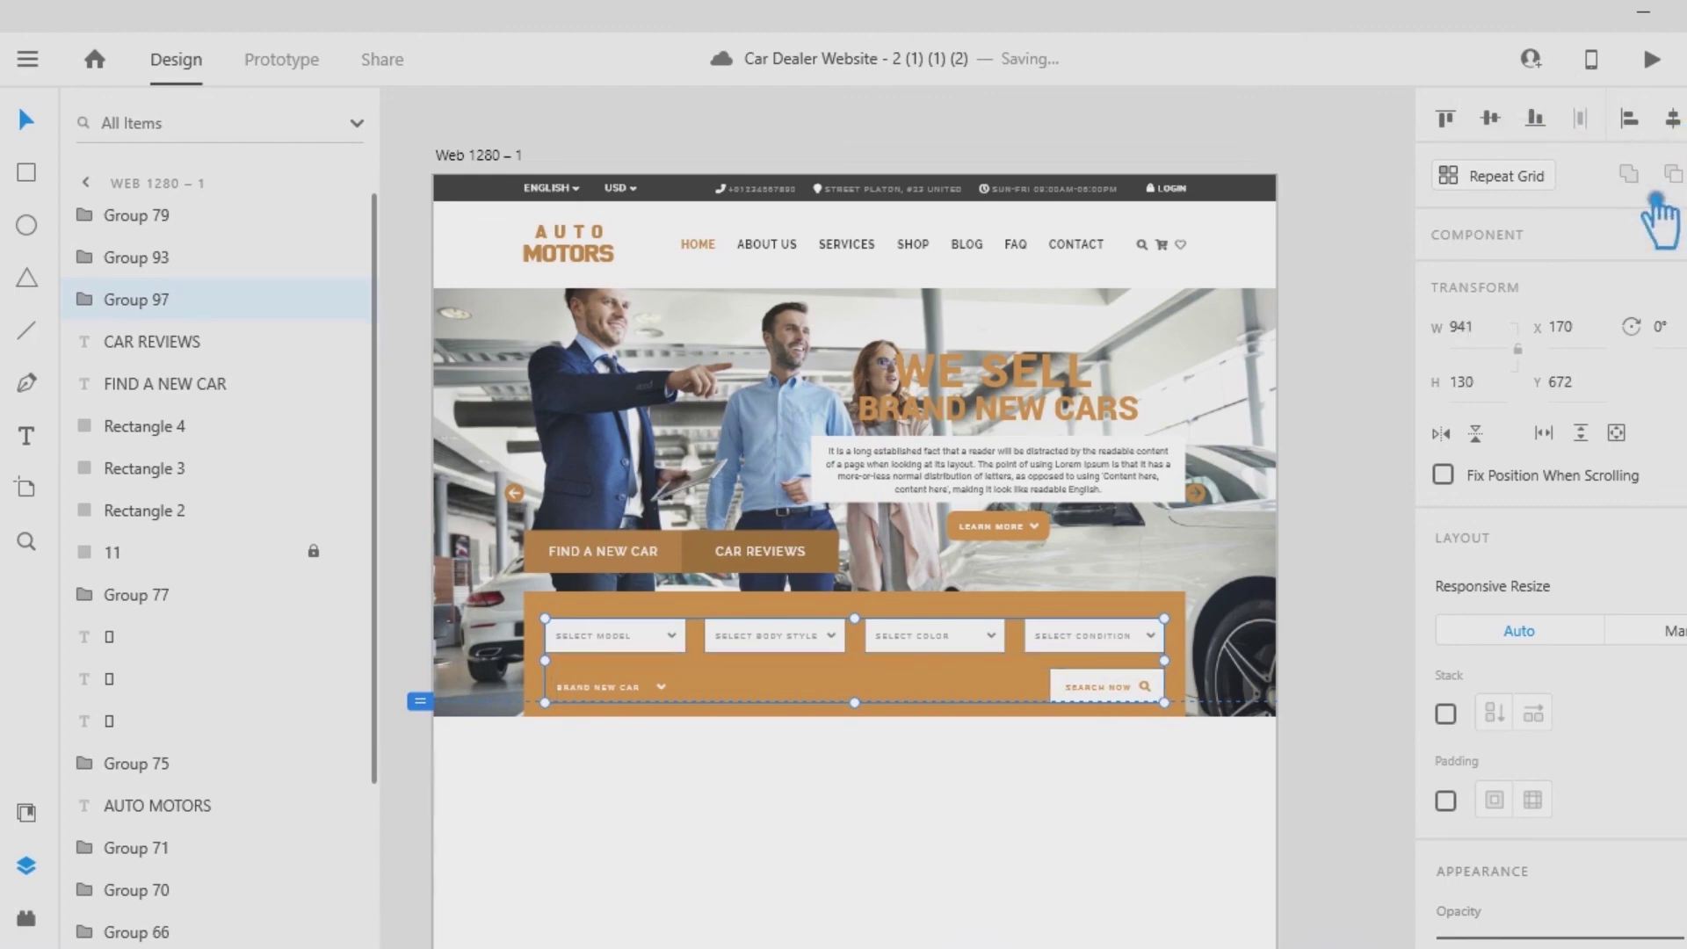
left_click(1102, 611, "shift")
left_click(1498, 125)
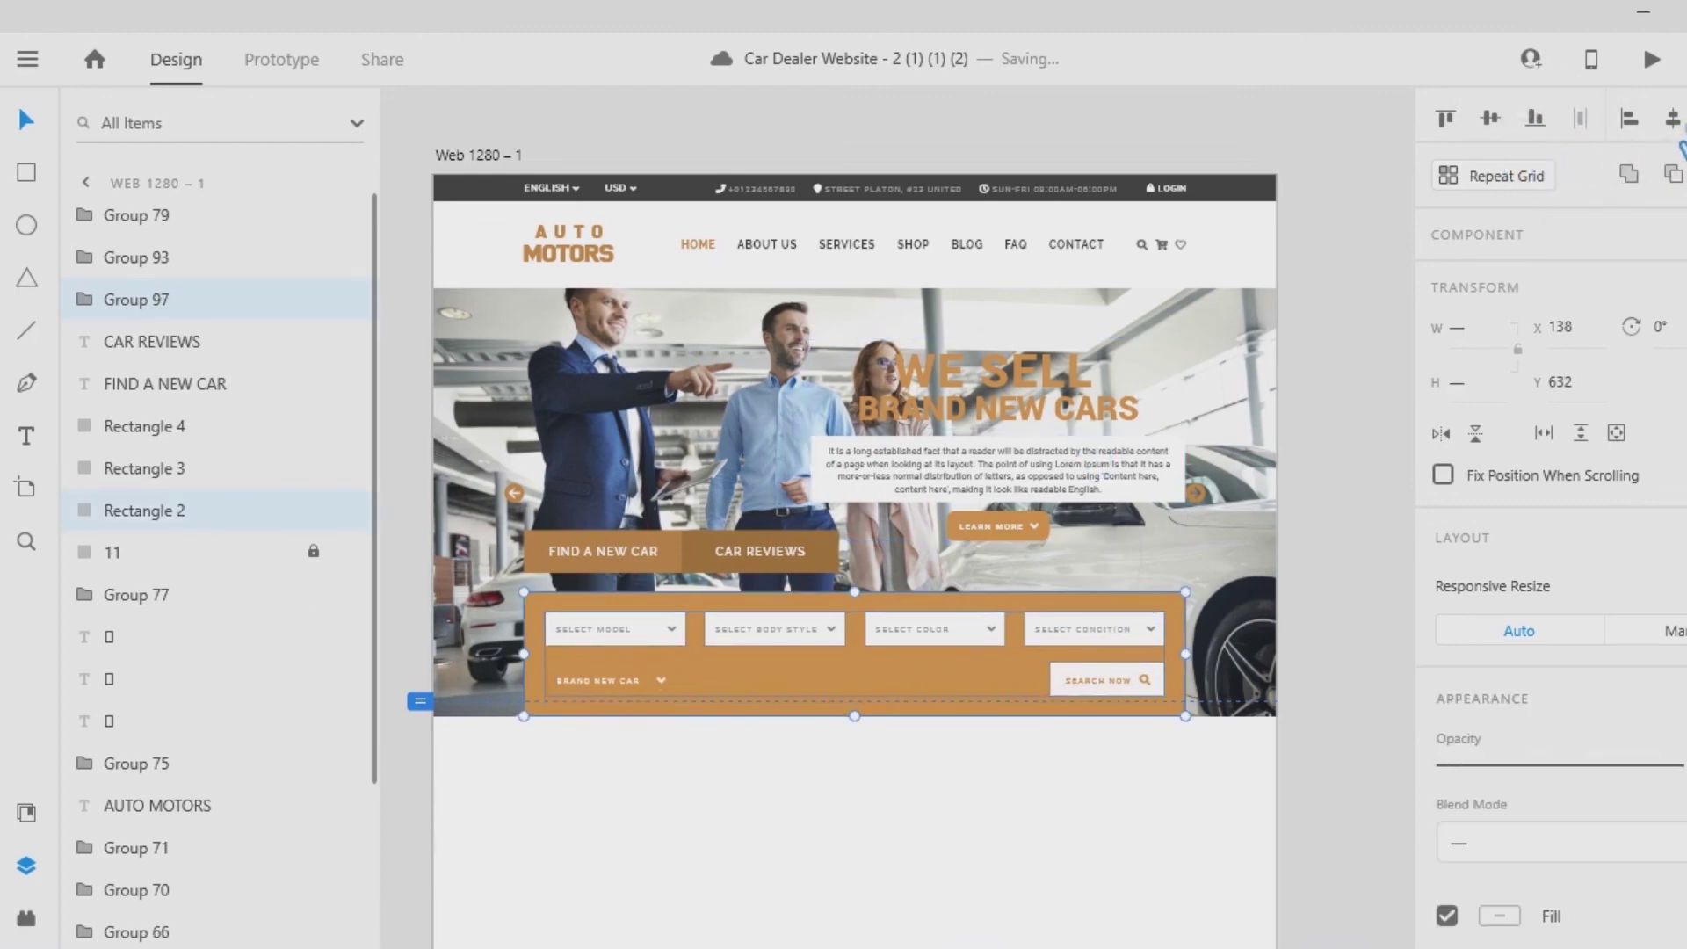
left_click(1004, 780)
Group the FIND A NEW CAR and CAR REVIEWS tabs and move them down onto the orange panel's top edge.
left_click_drag(516, 495, 782, 545)
key("ctrl+z")
left_click_drag(874, 576, 522, 535)
key("ctrl+g")
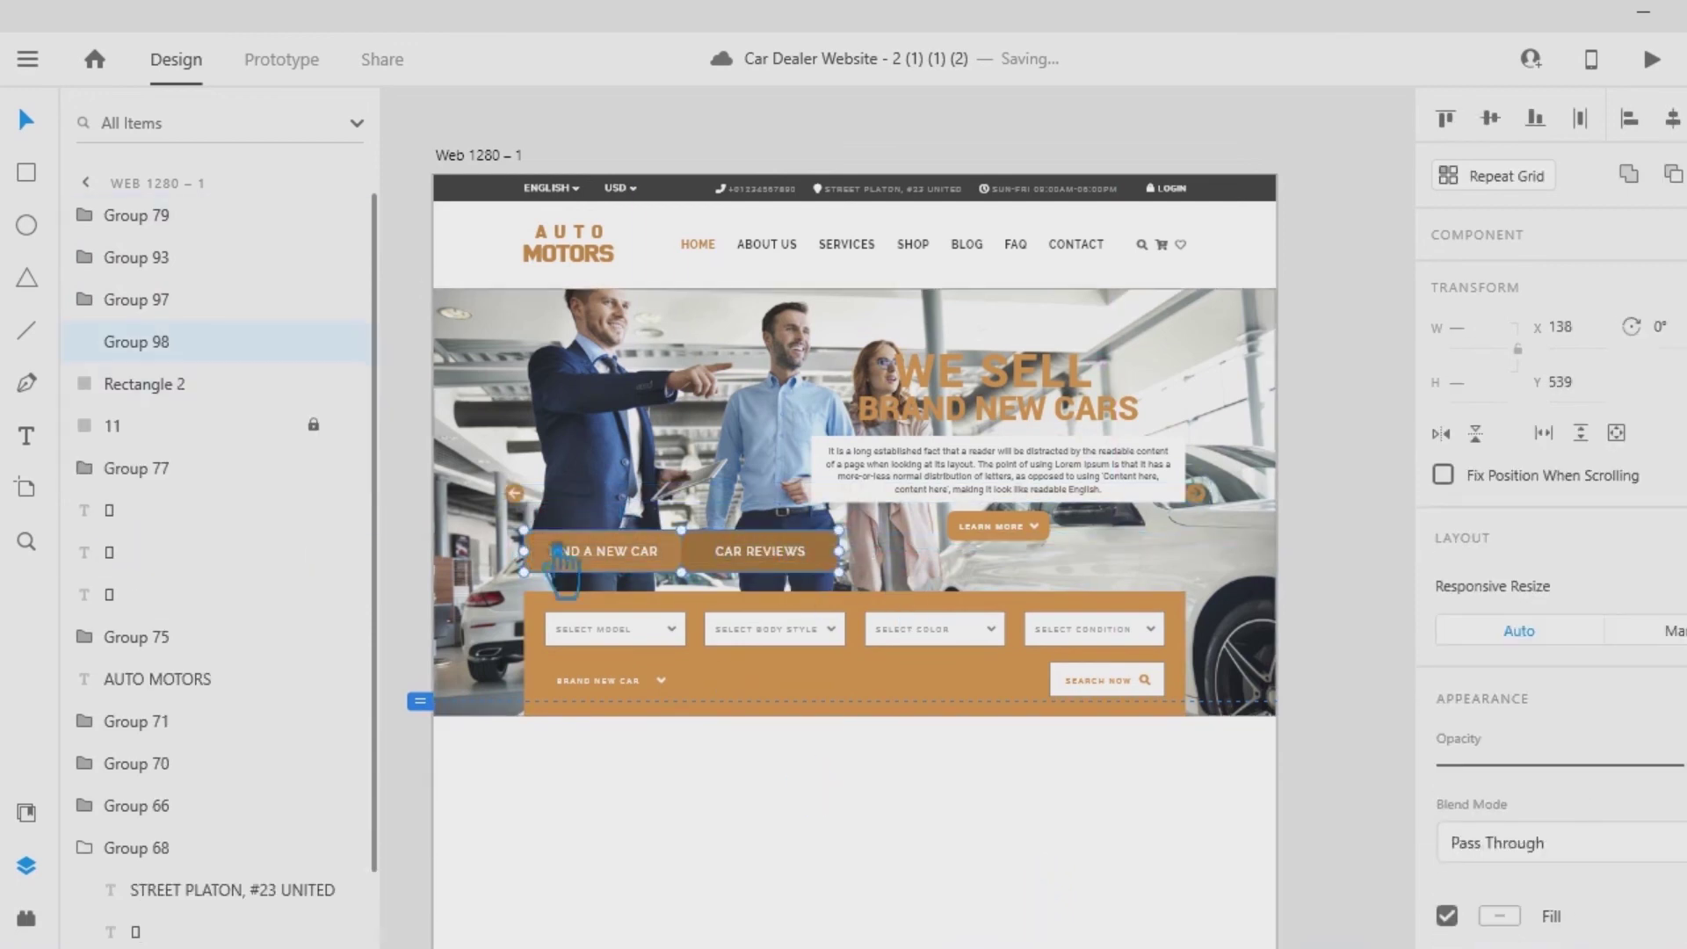
left_click_drag(787, 562, 782, 581)
left_click(1017, 853)
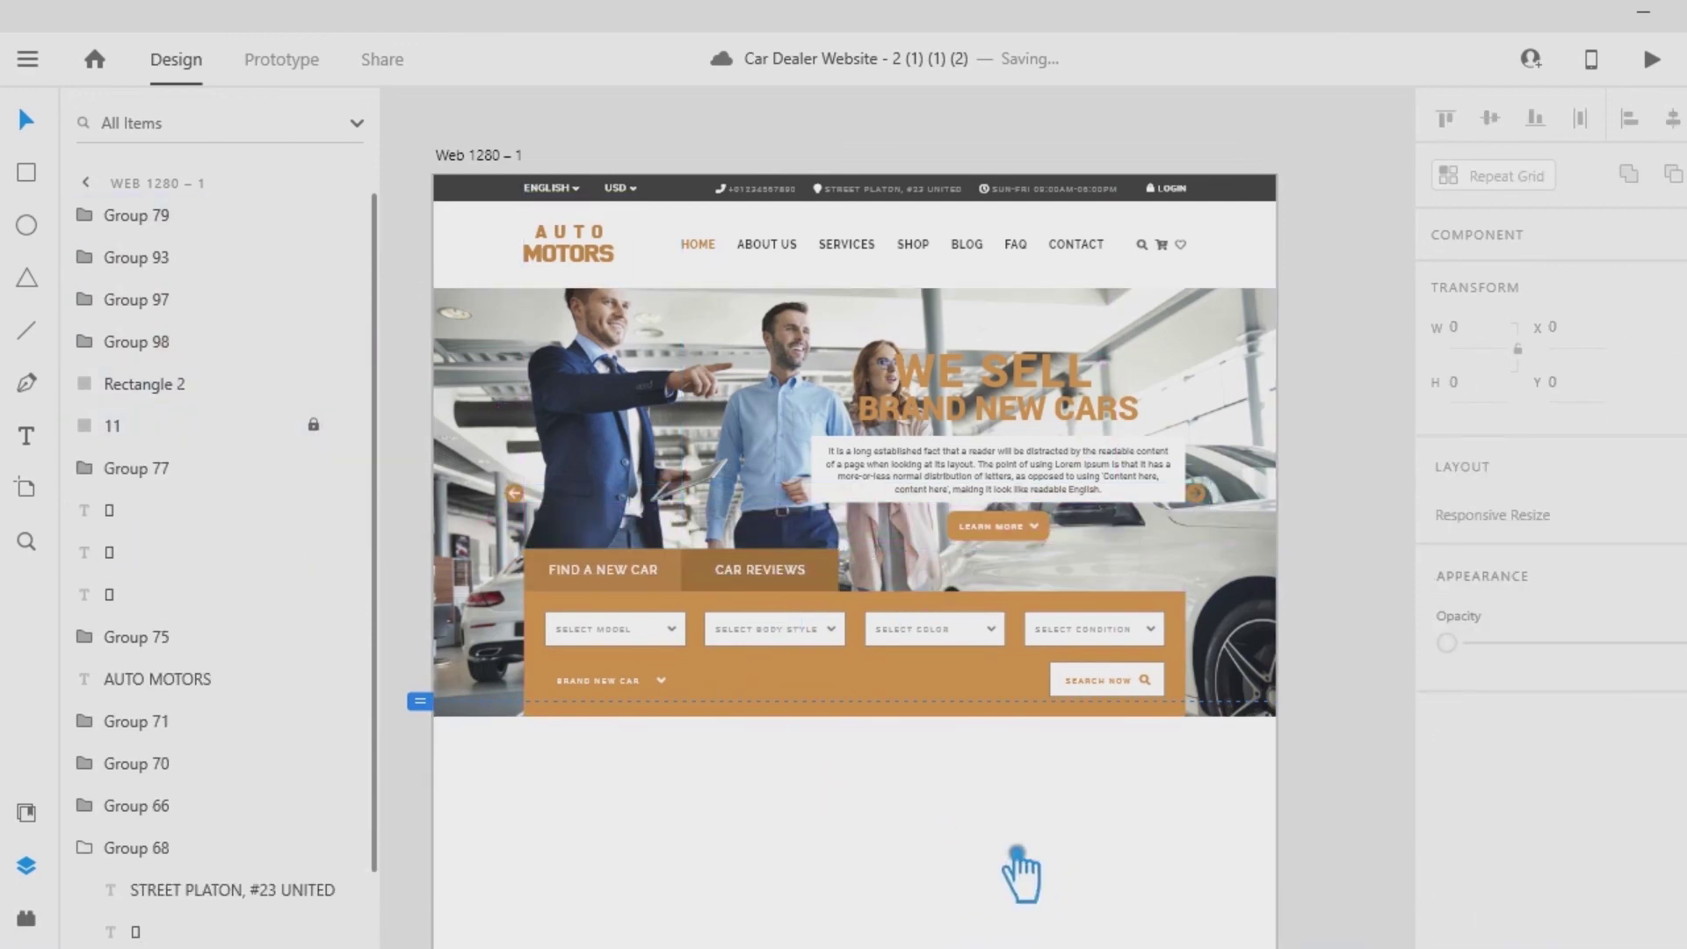